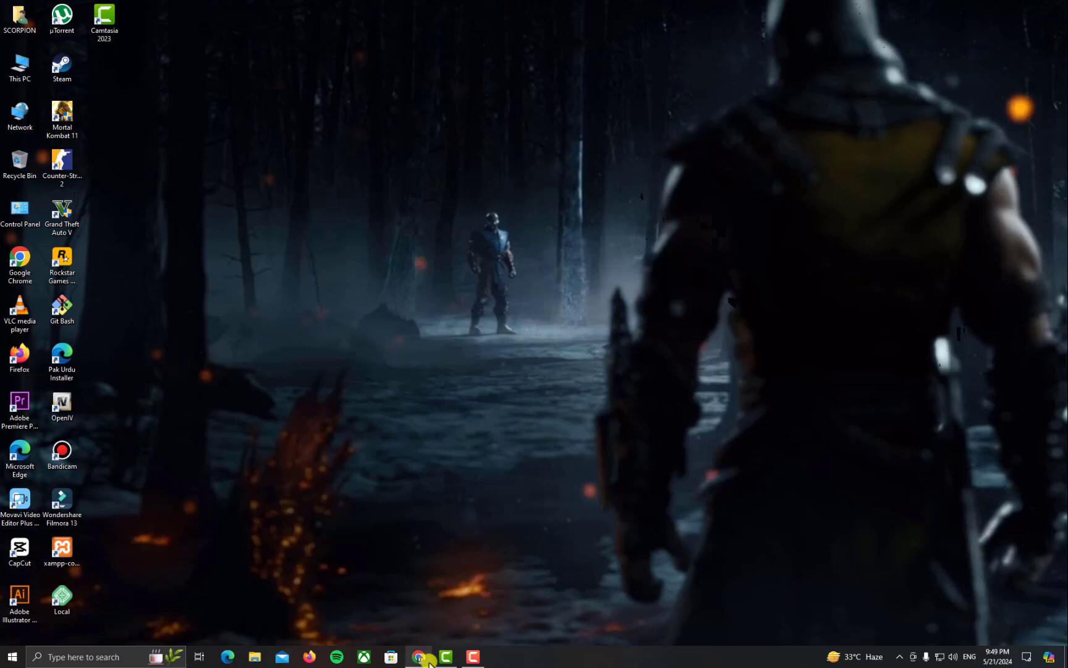
Bring the Google Chrome new tab window to the front
click(424, 661)
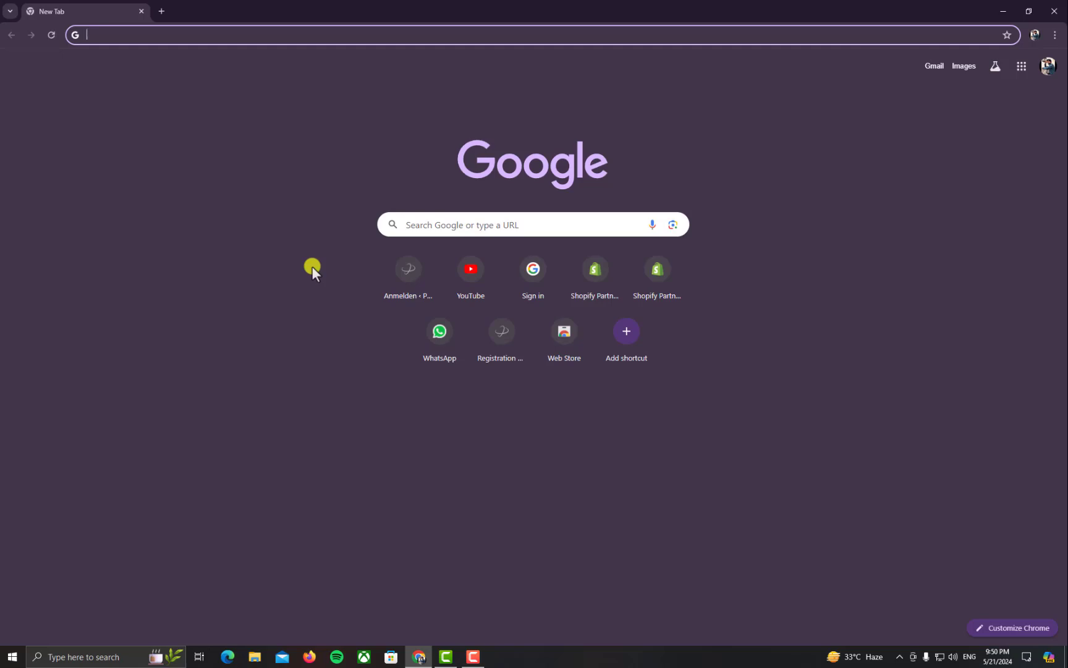
Search Google for 'shopify' and open the Shopify result in a new tab
text(s)
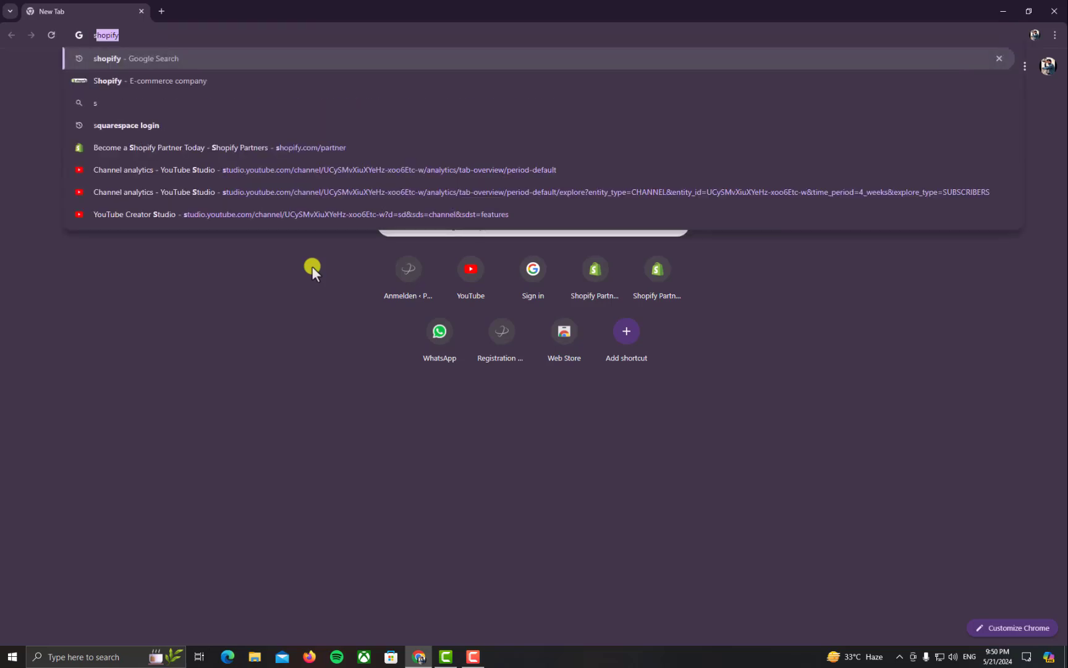
text(hop)
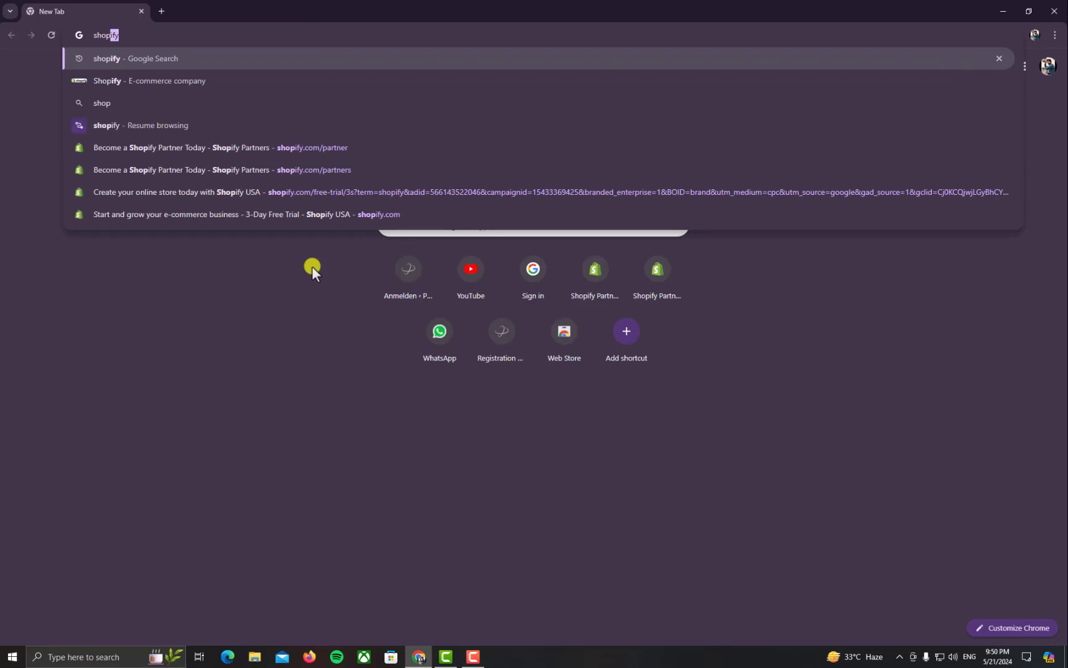
key(Return)
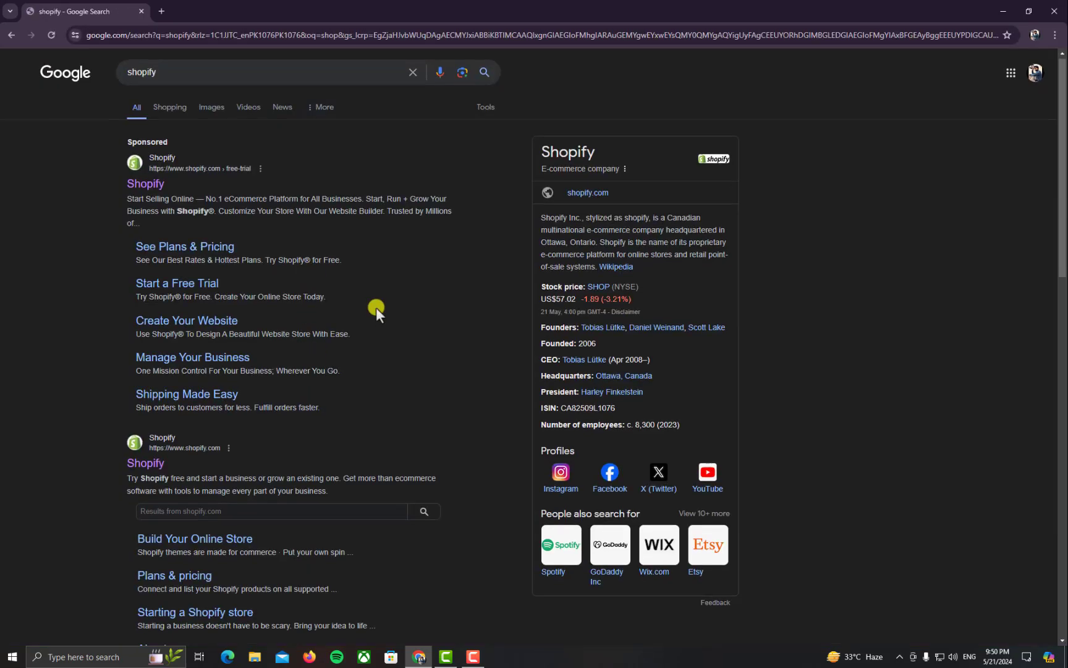
scroll(376, 307, down, 1)
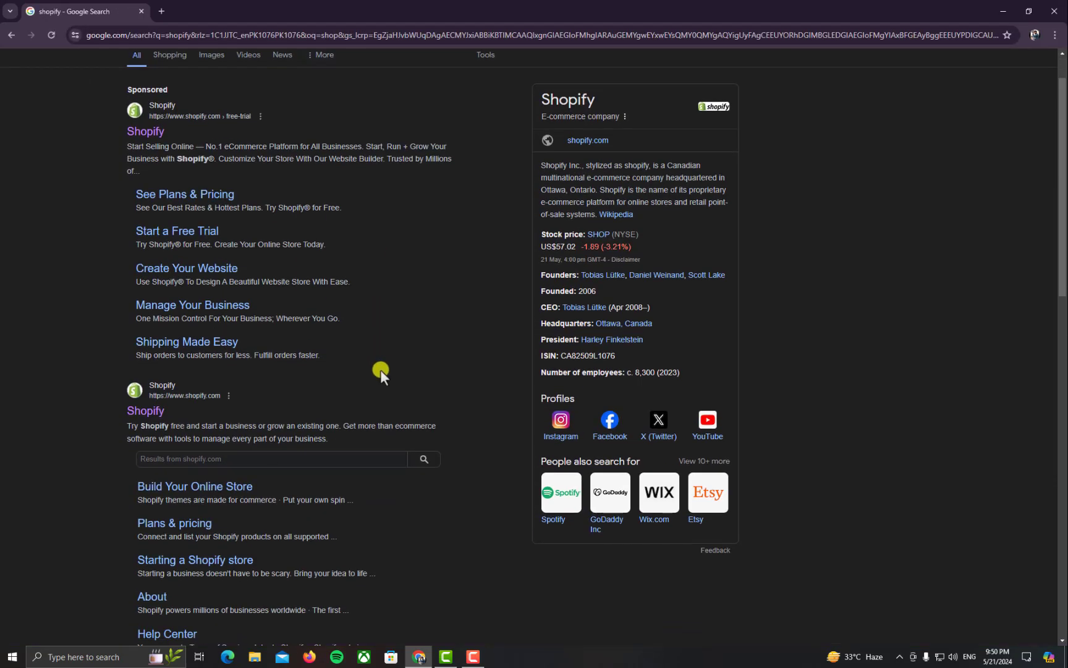
right_click(150, 421)
click(186, 425)
click(207, 10)
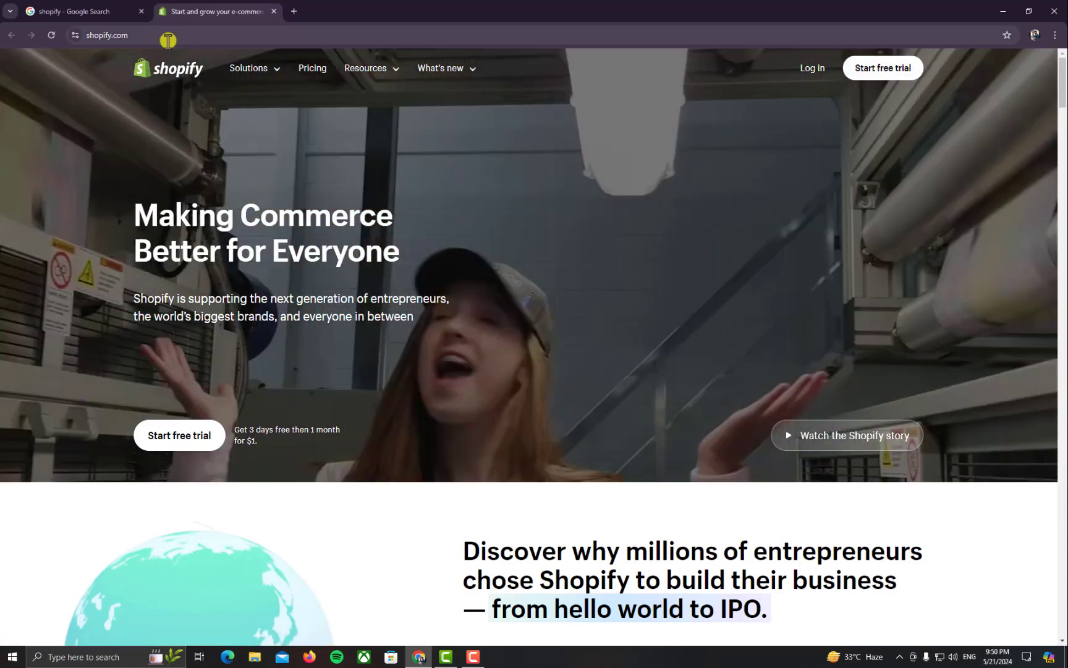
Change the address to shopify.com/partners and load the Partners page
click(192, 35)
click(208, 35)
text(//www.)
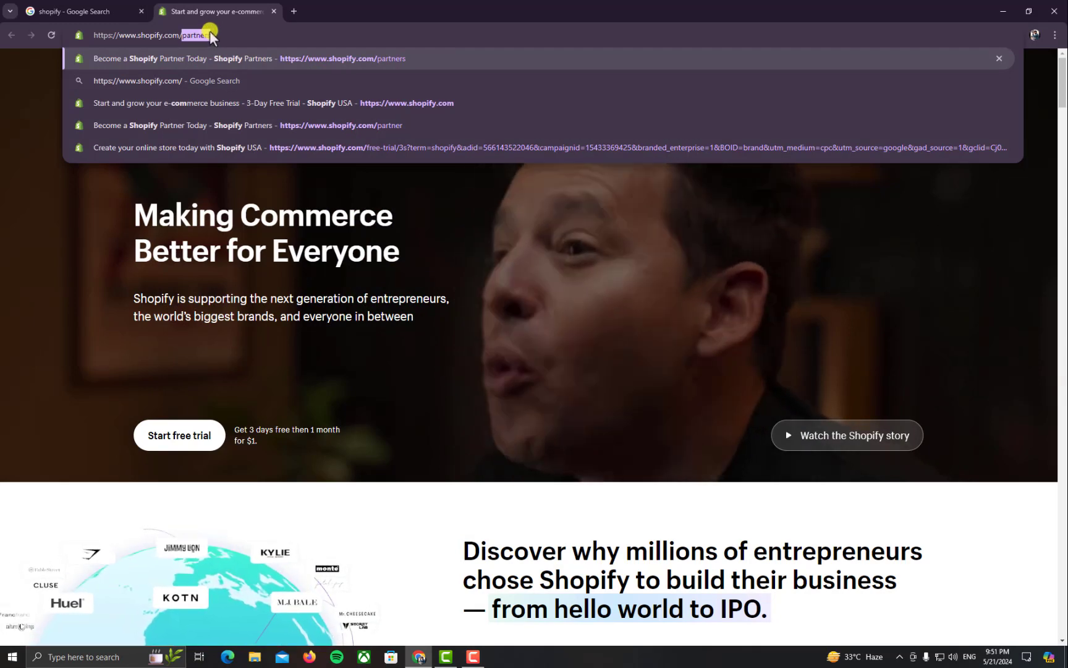
text(parte)
key(BackSpace)
text(ners)
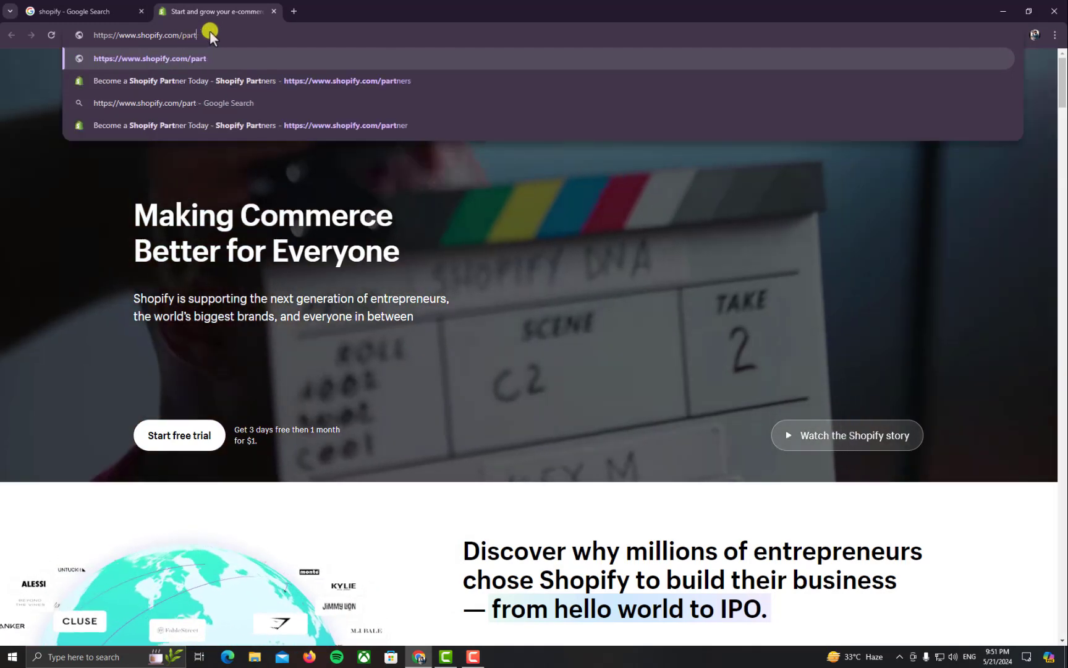
key(Return)
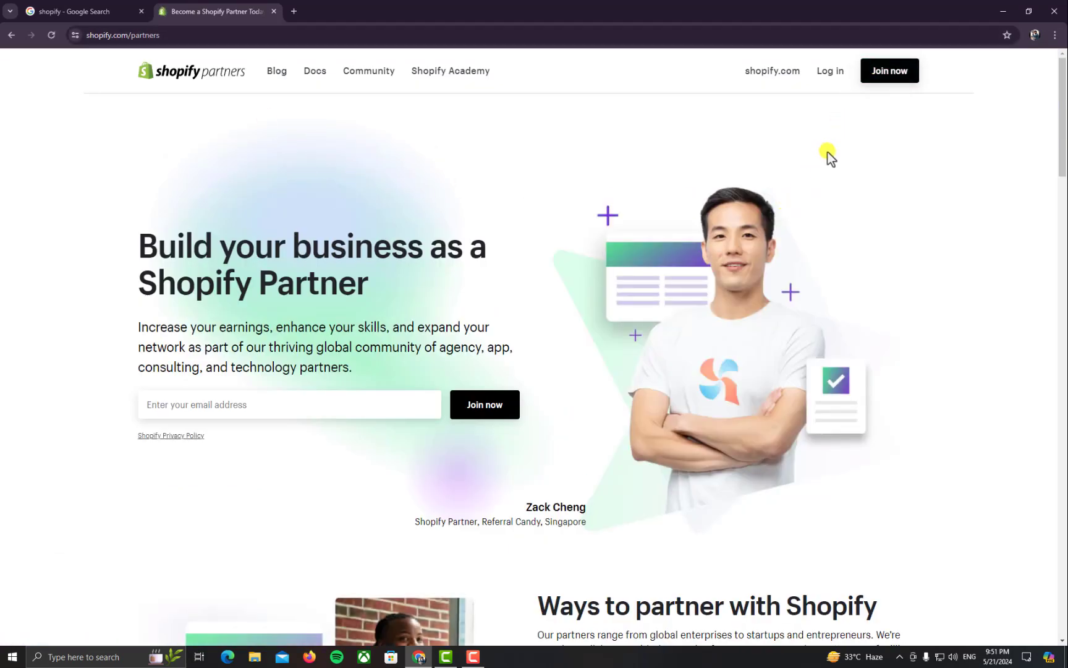
Choose Join now, then Sign up with email to reach the account sign-up form
click(896, 78)
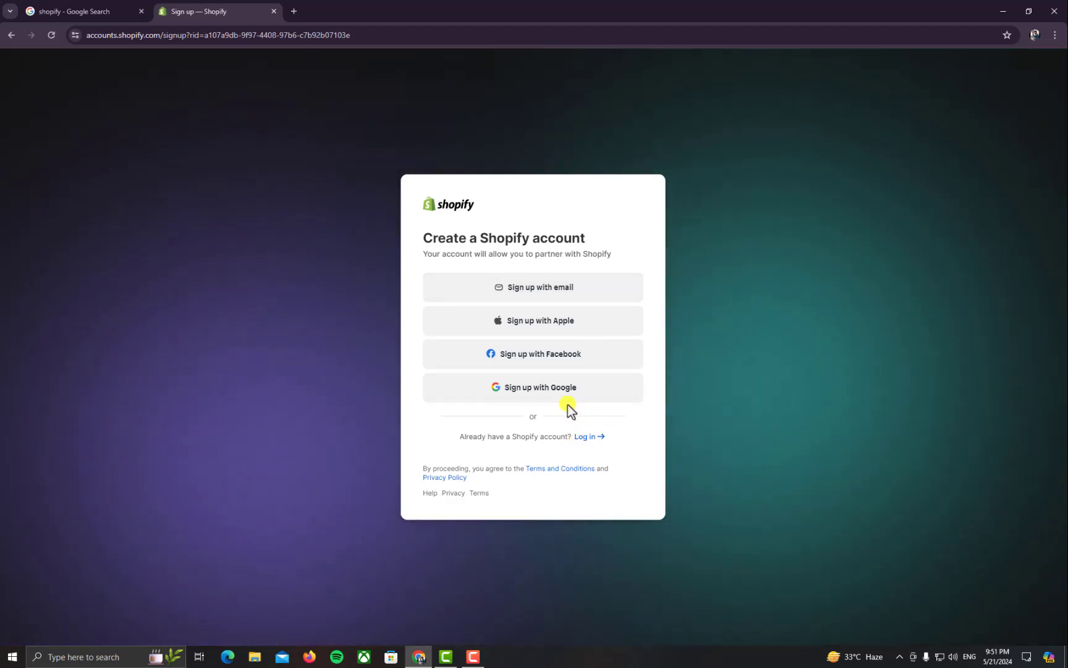
click(563, 302)
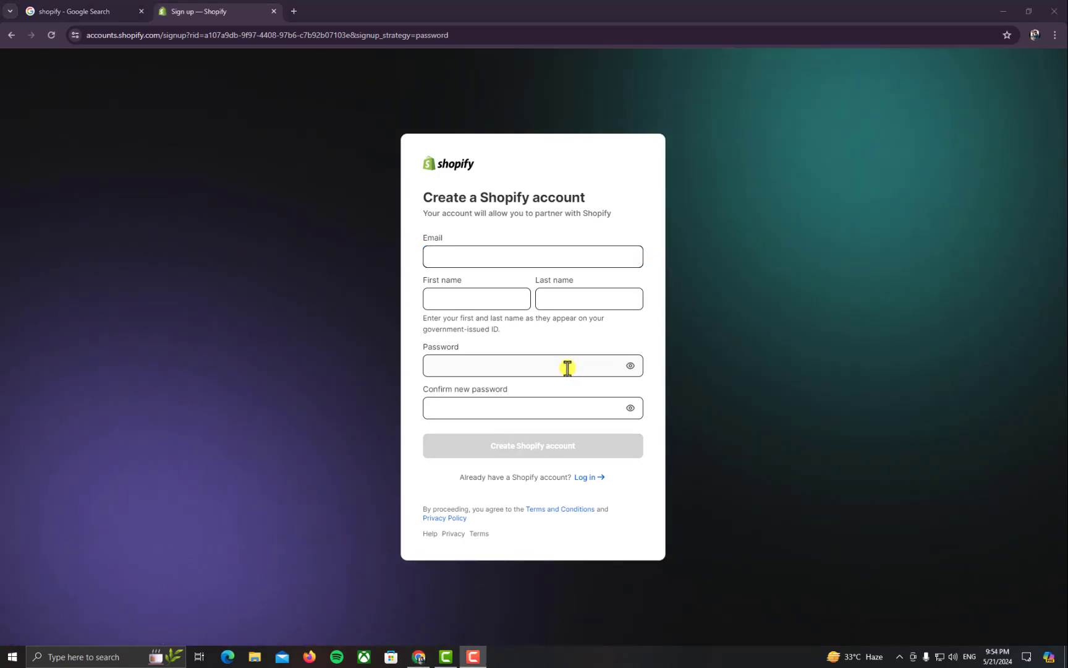
Fill in the account e-mail address and the first and last name fields
click(527, 253)
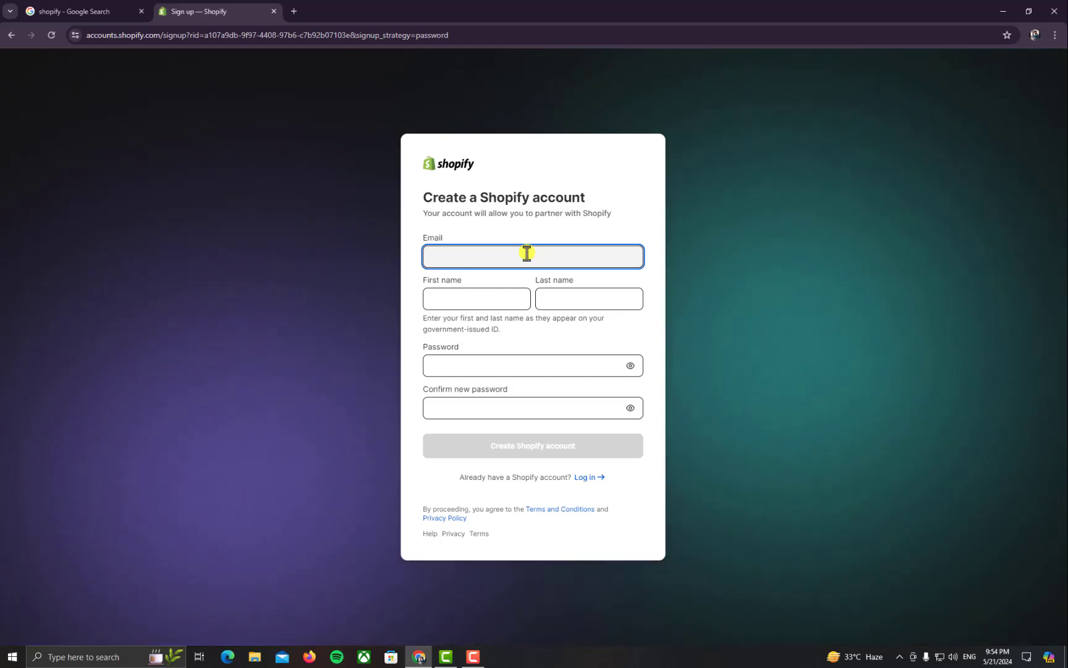
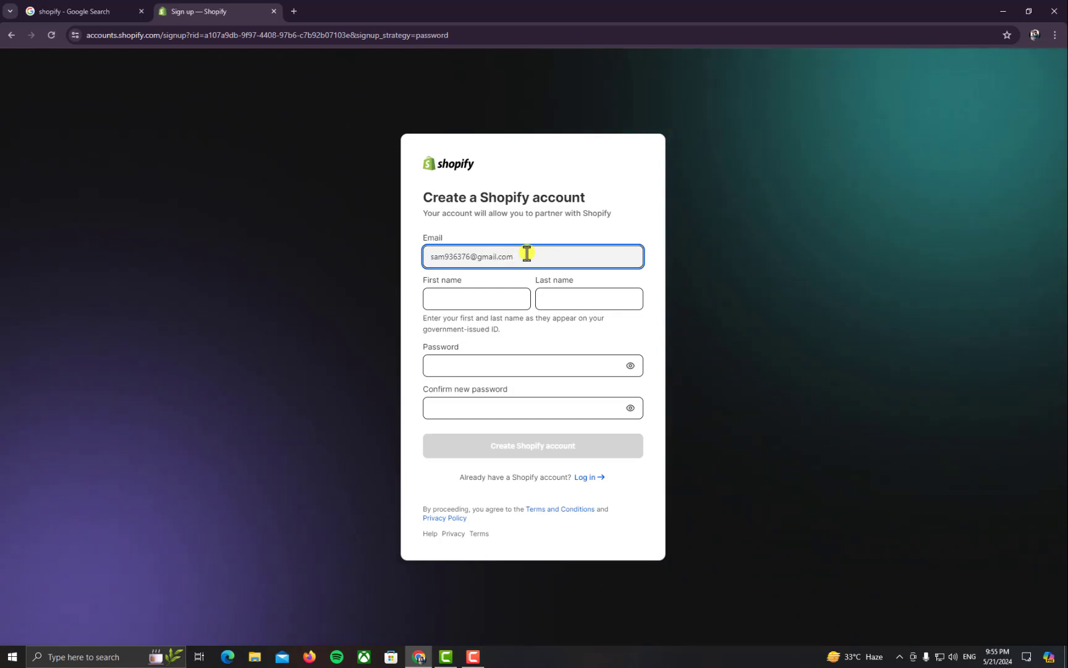
key(Tab)
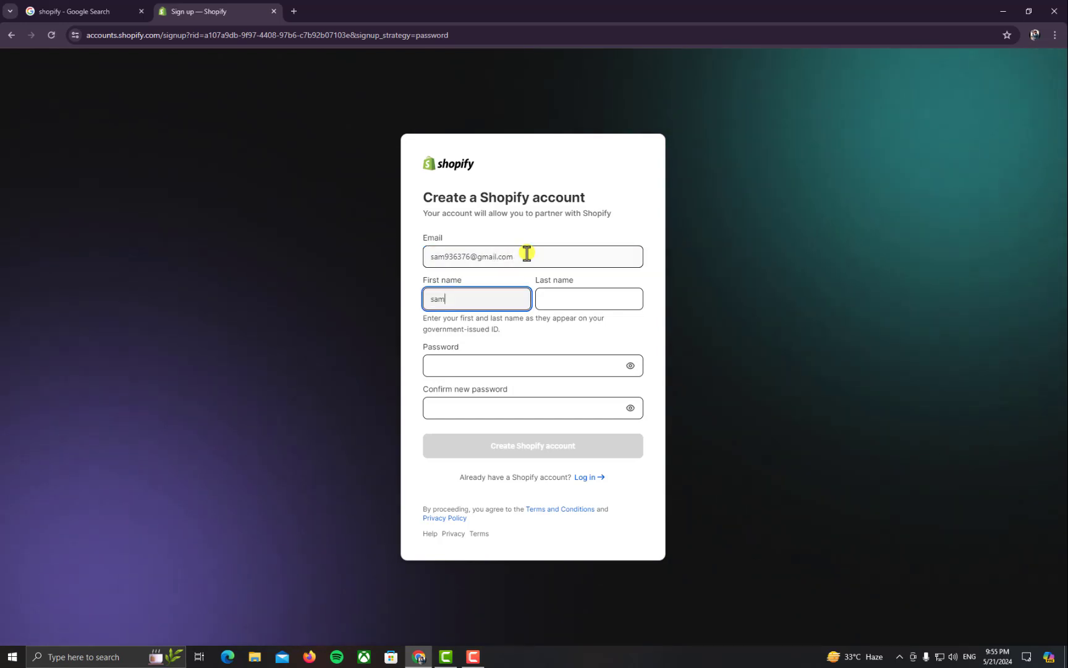
key(Tab)
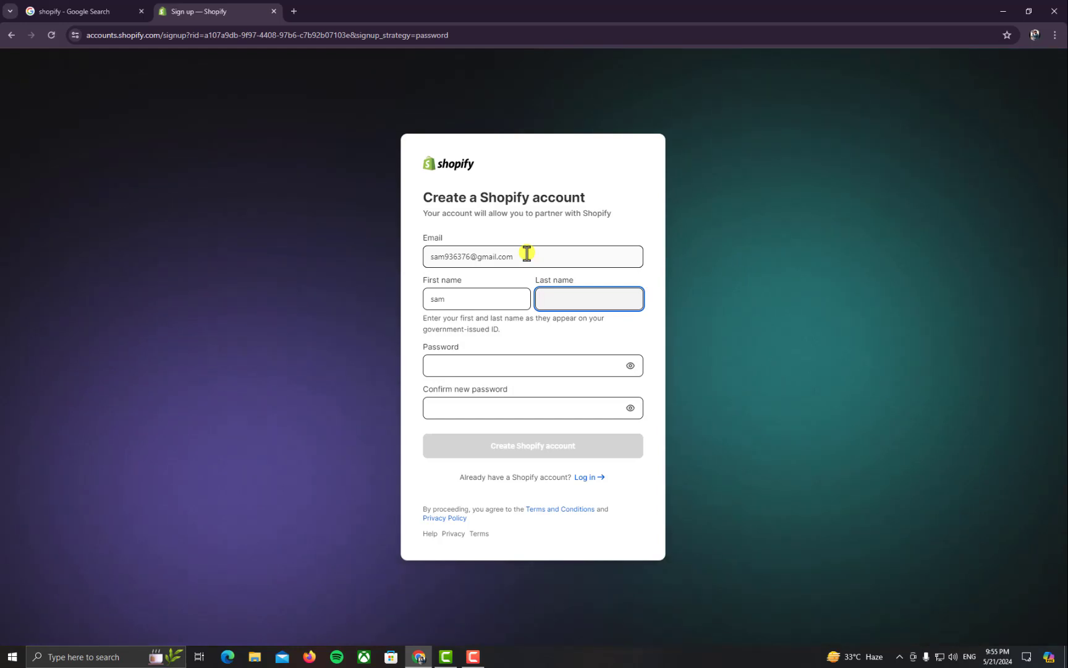
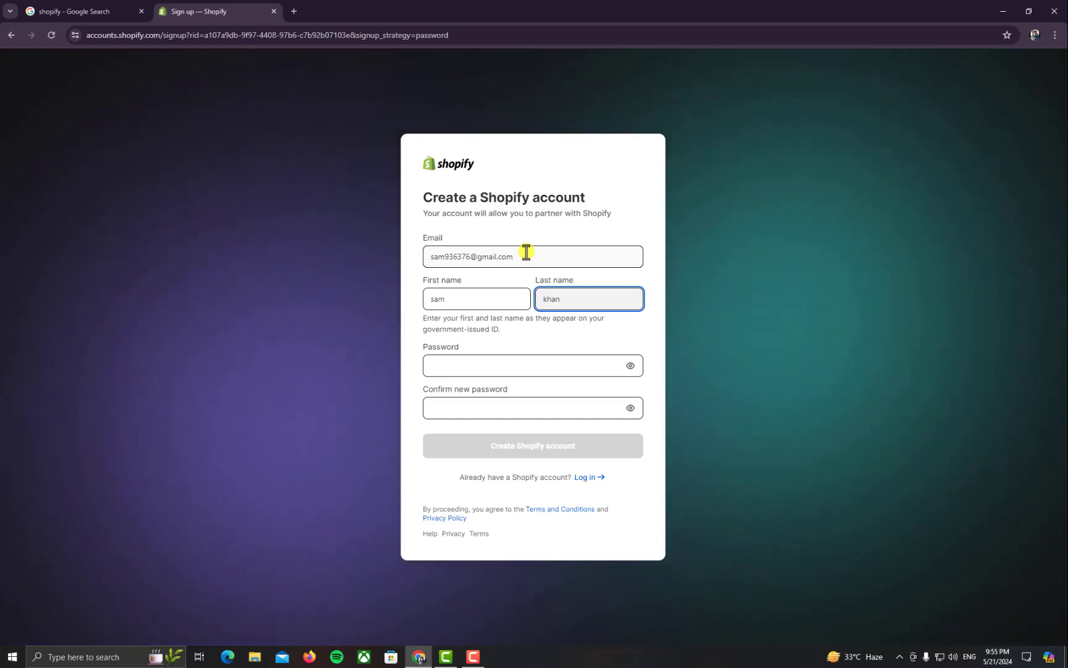
Enter and confirm the account password, then create the Shopify account
click(502, 346)
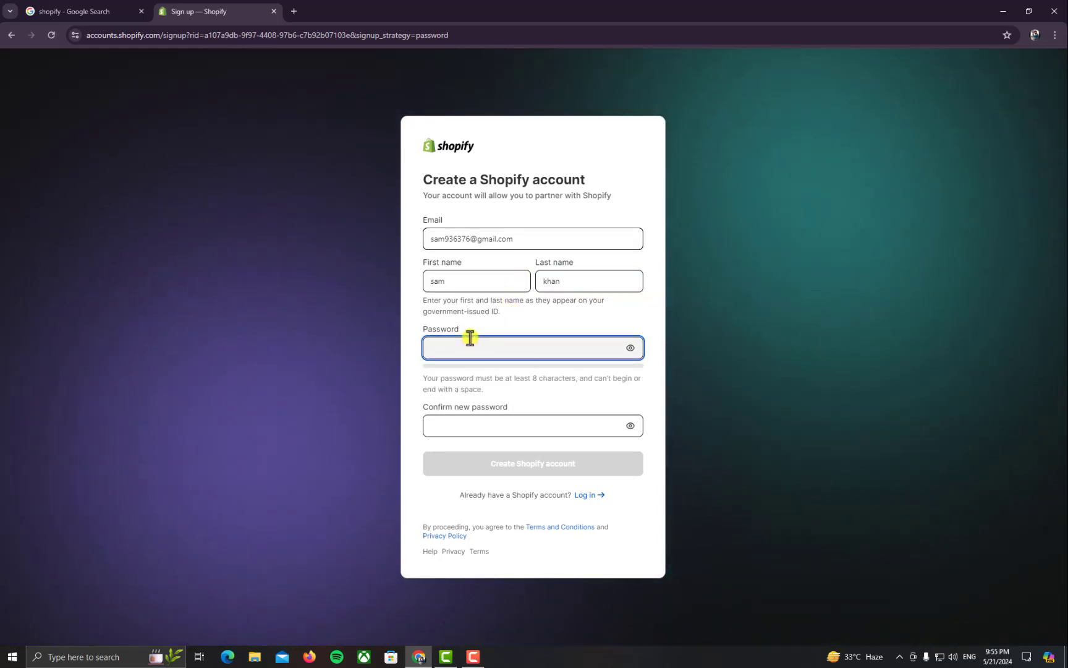
text(•••••)
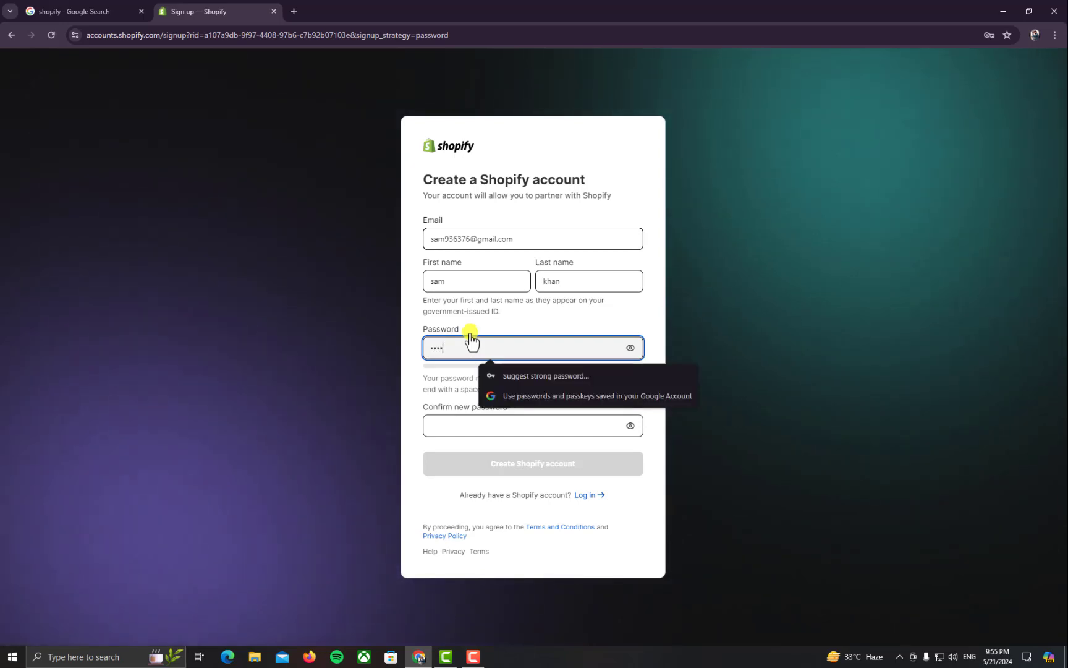
text(••••)
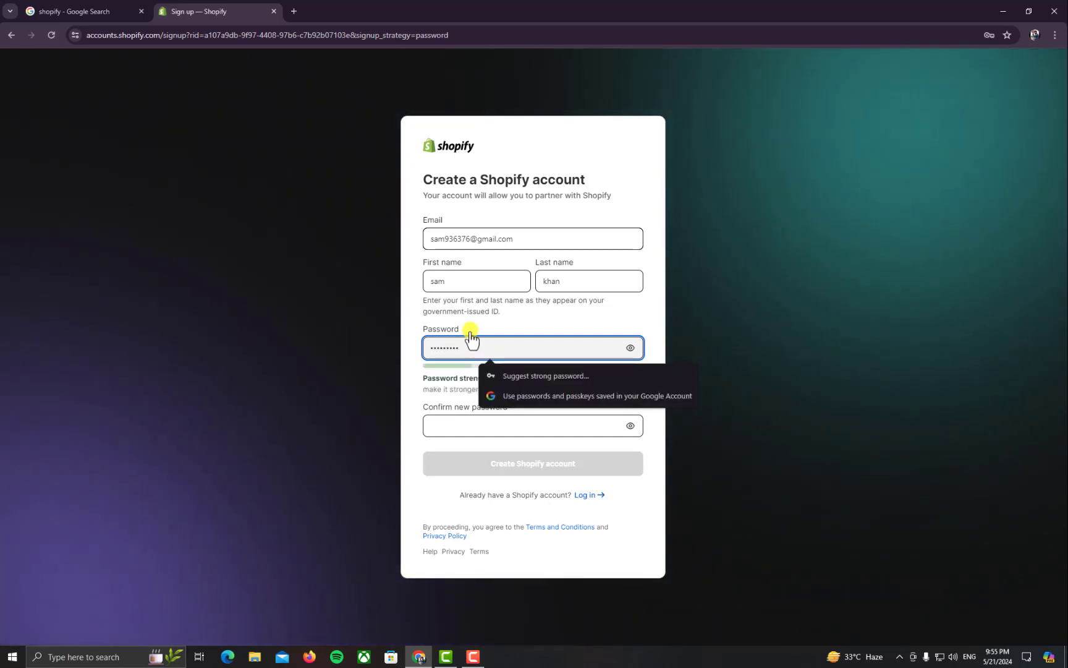
key(Tab)
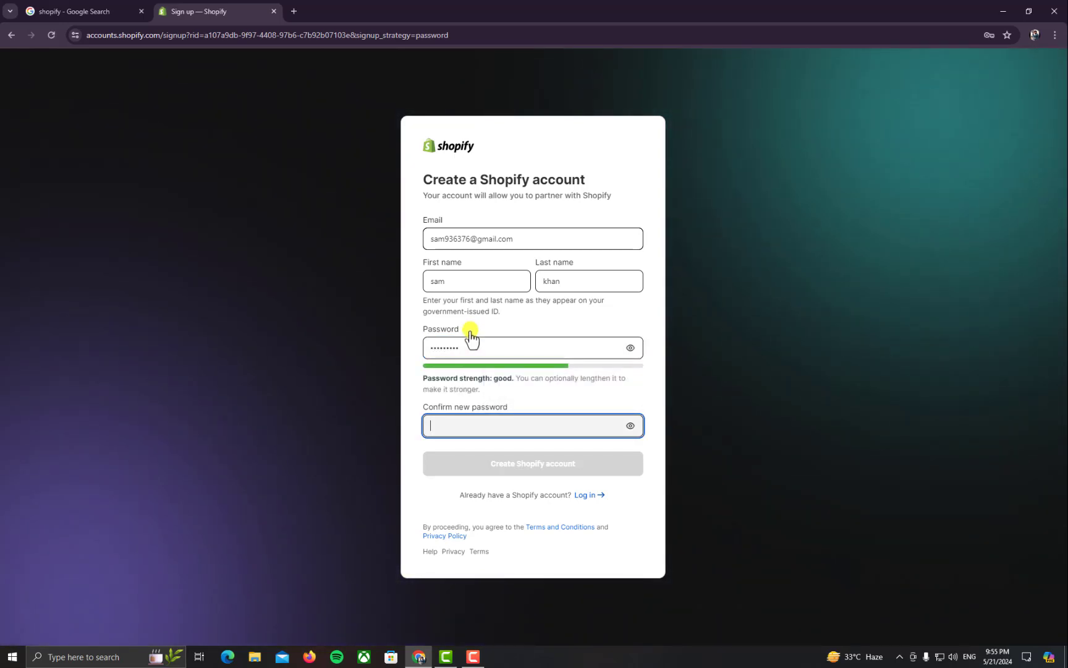
text(•••••••••)
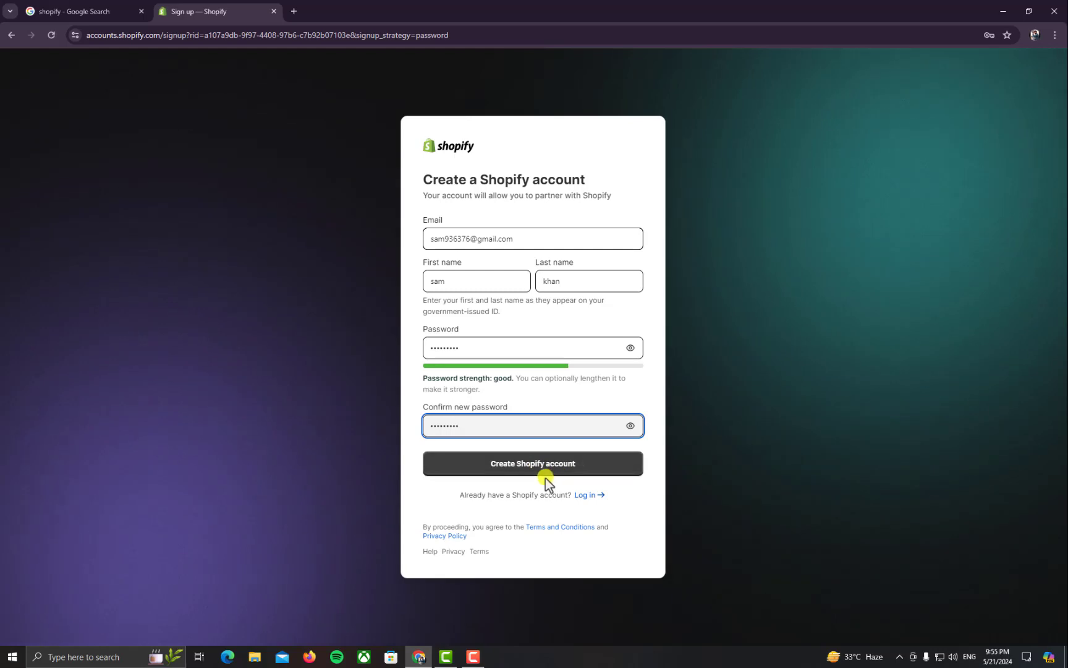
click(543, 476)
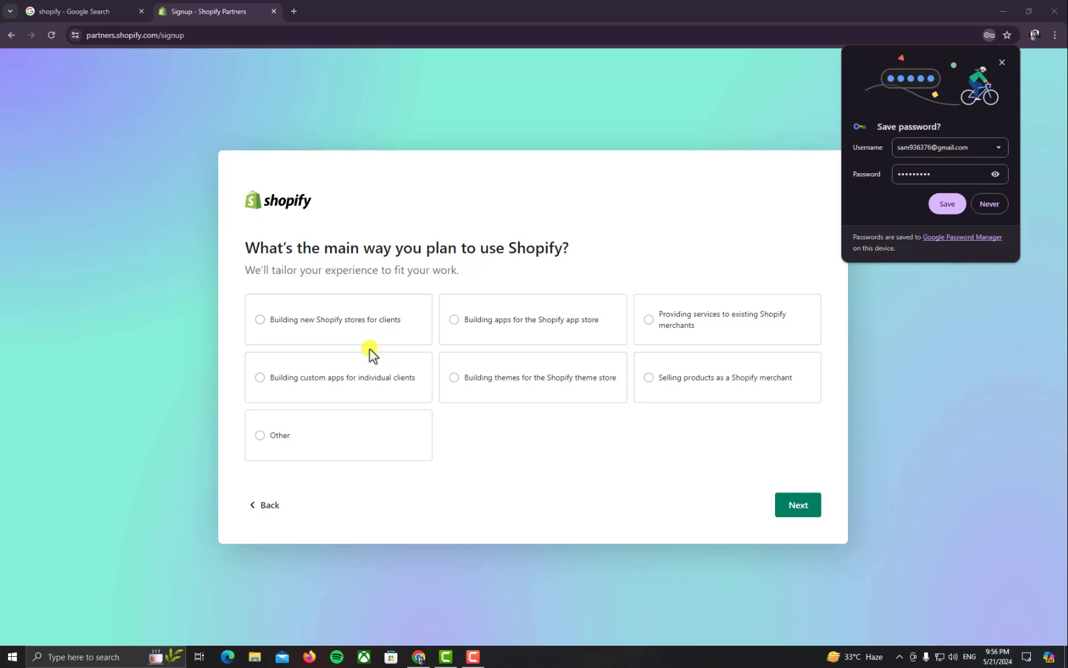
Choose building new Shopify stores for clients and continue past the business location question
click(346, 341)
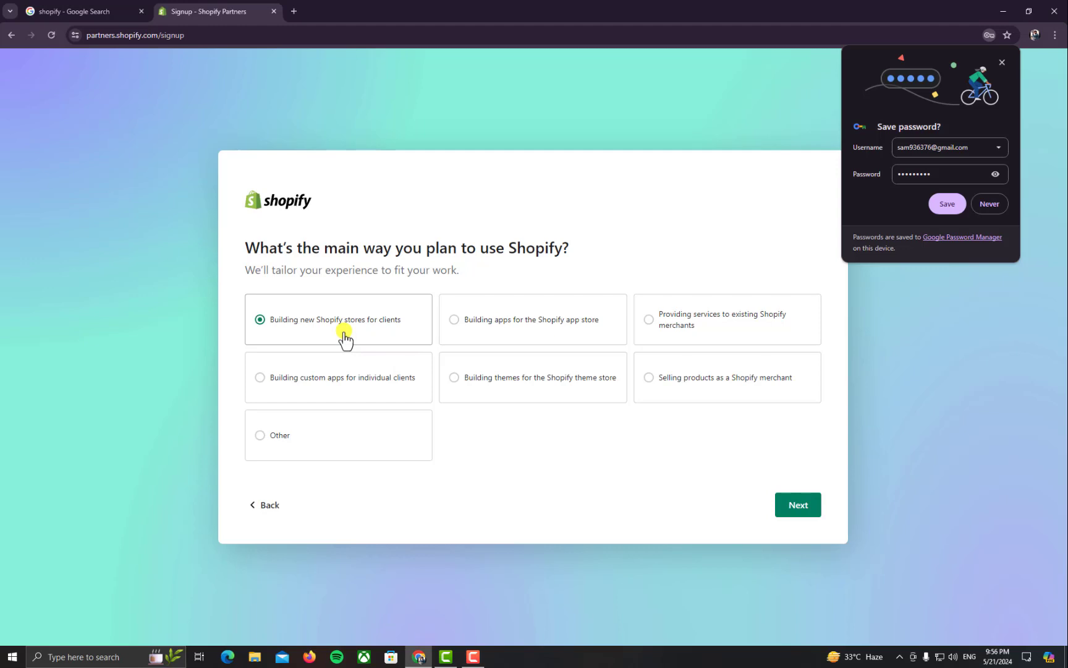
click(792, 506)
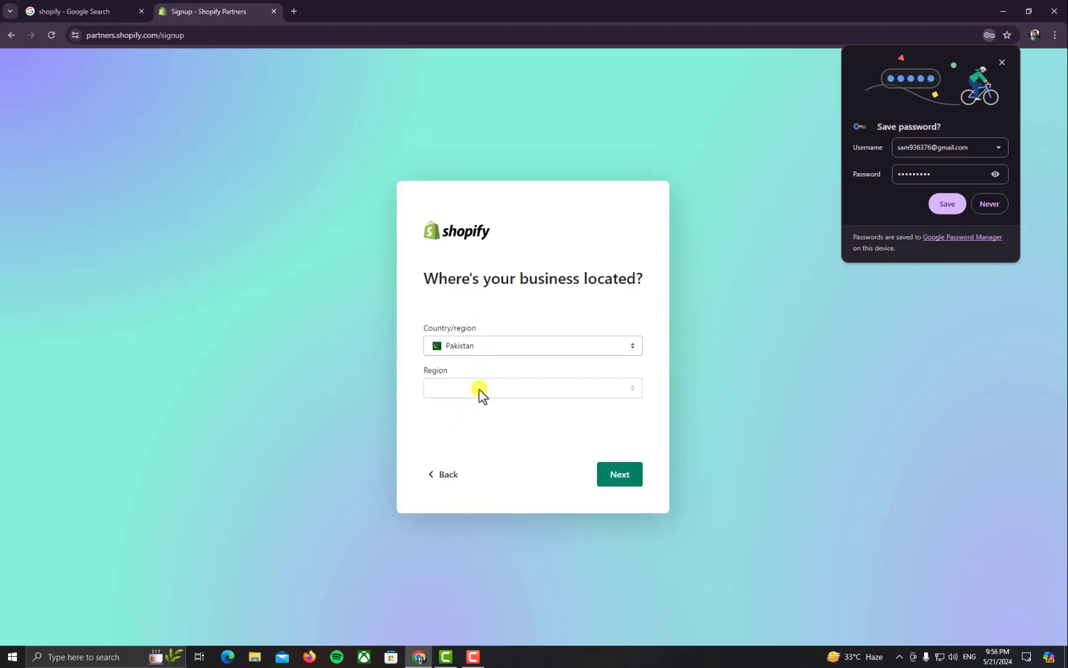
click(601, 475)
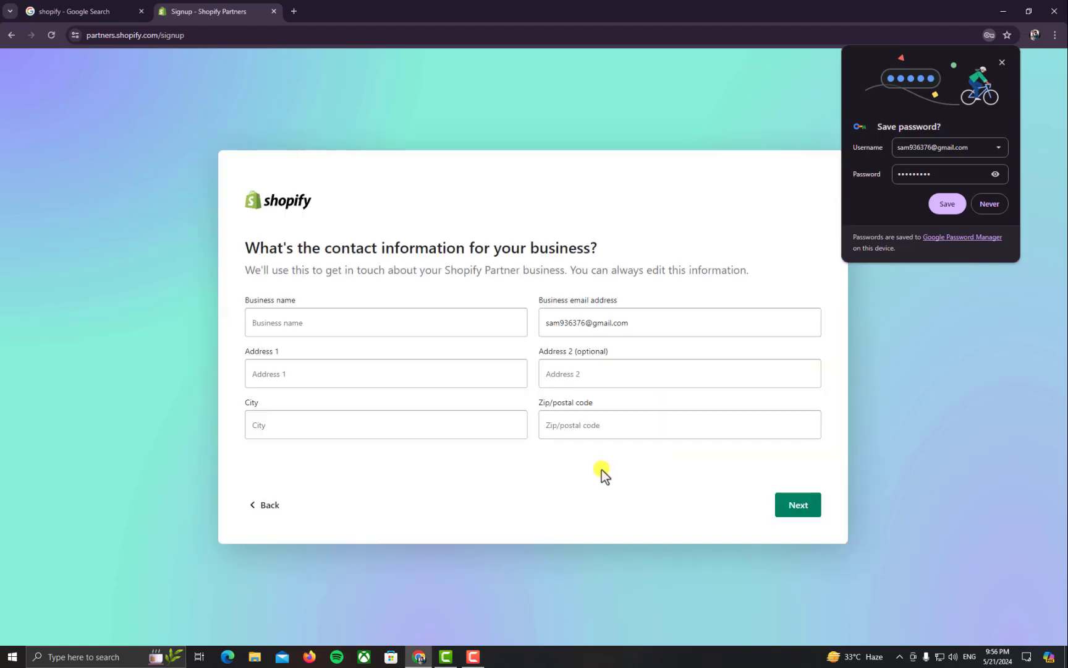
Enter business name 'clothing' with the address, city and postal code, and continue
click(305, 333)
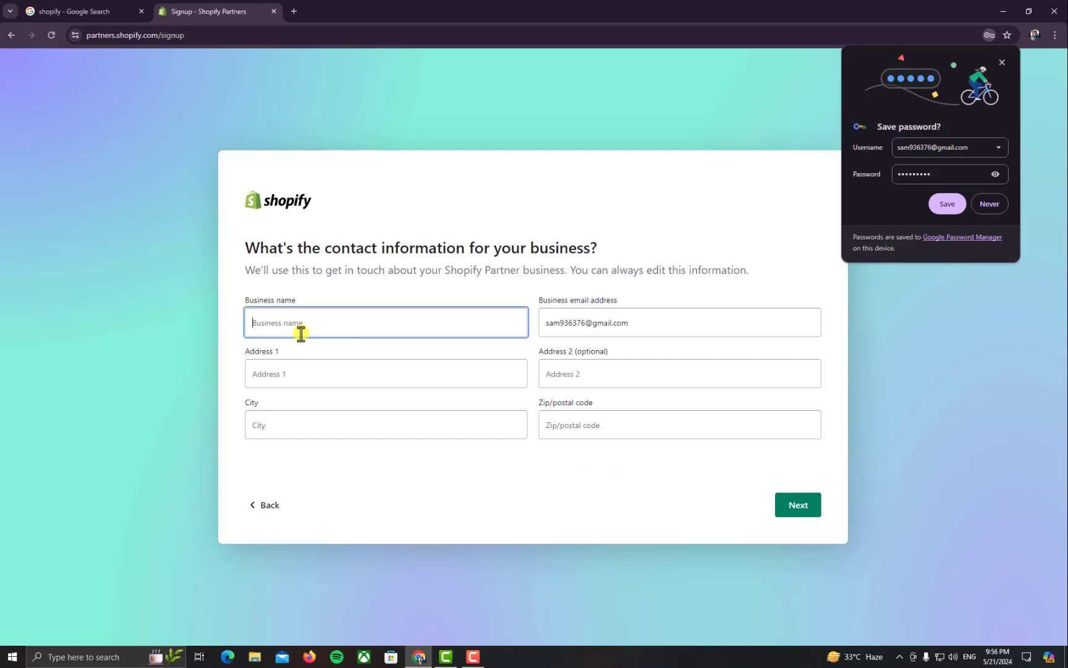
text(clothing)
click(308, 365)
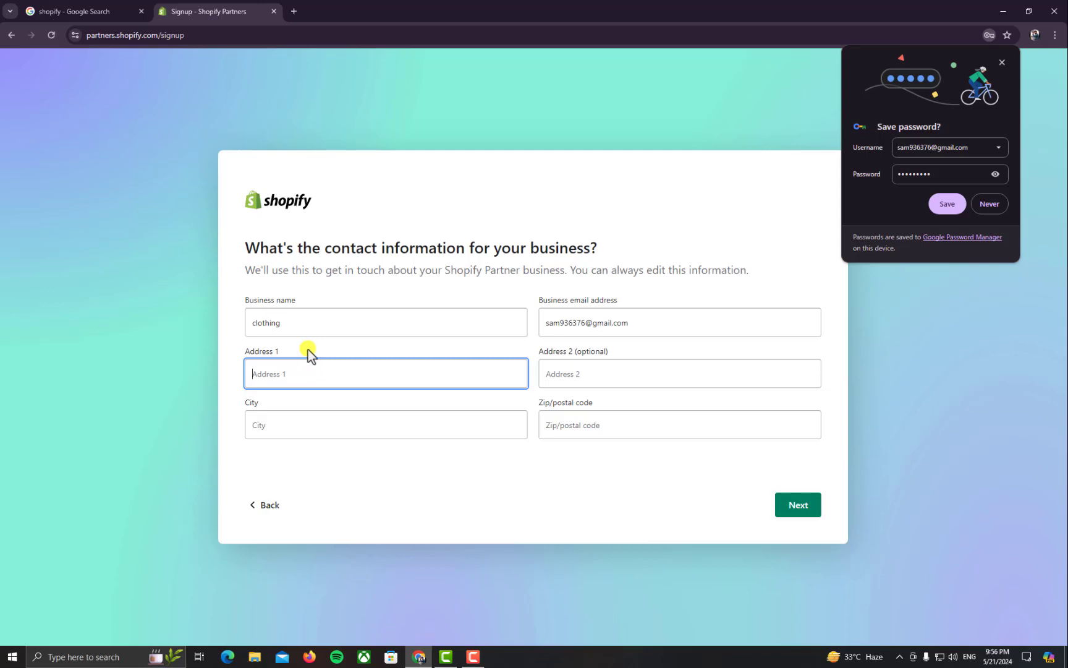
text(lorem)
click(290, 434)
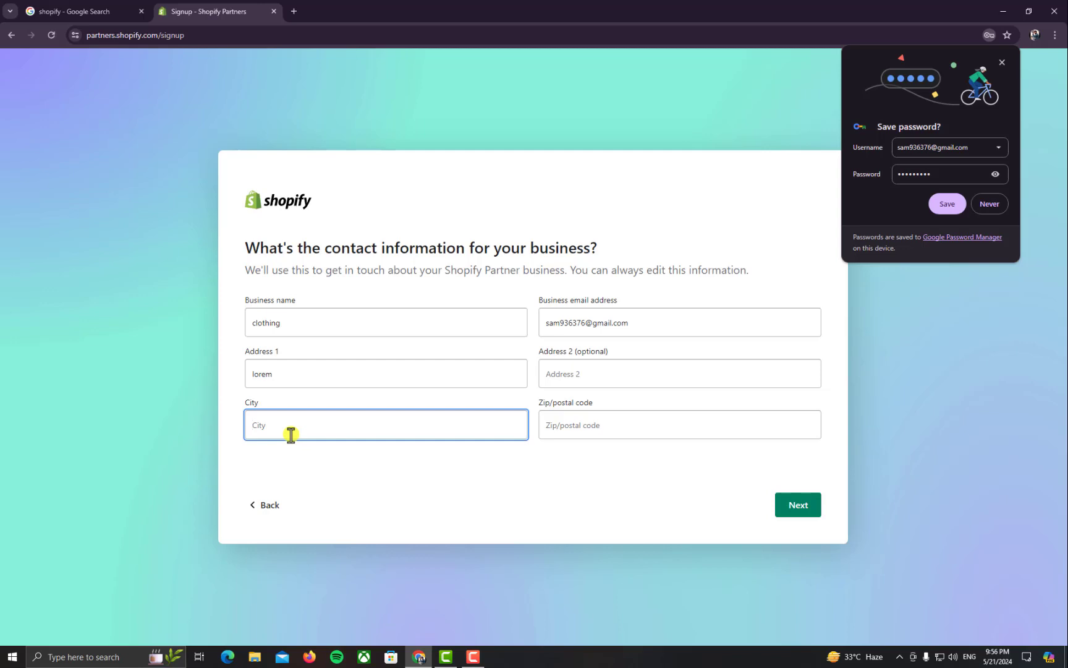
text(karachi)
click(611, 427)
text(2356)
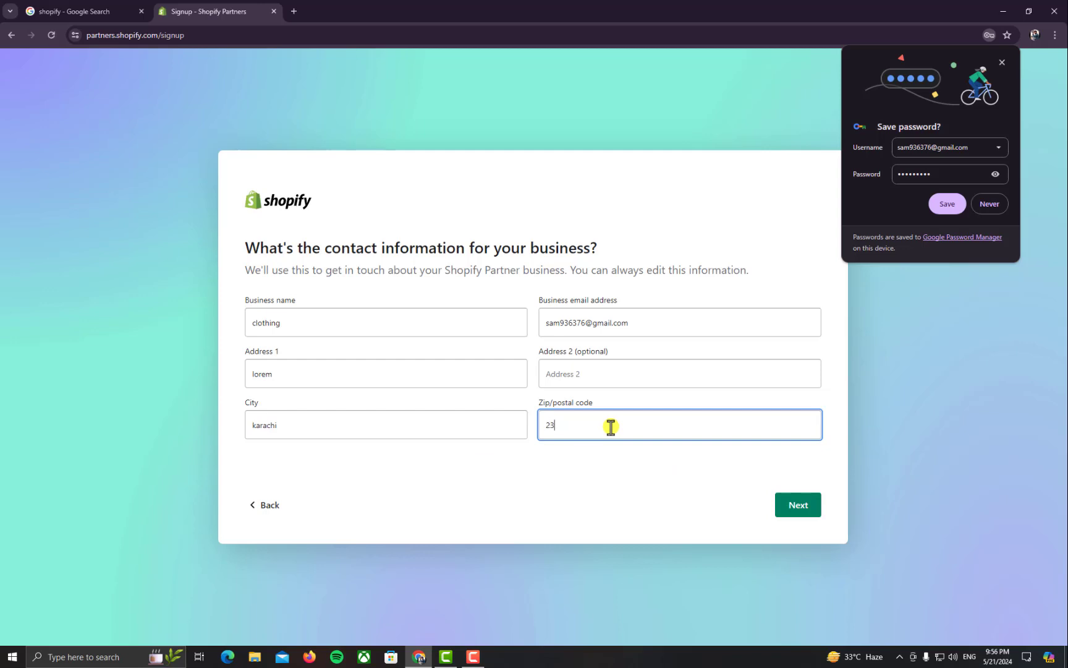
click(810, 512)
click(310, 325)
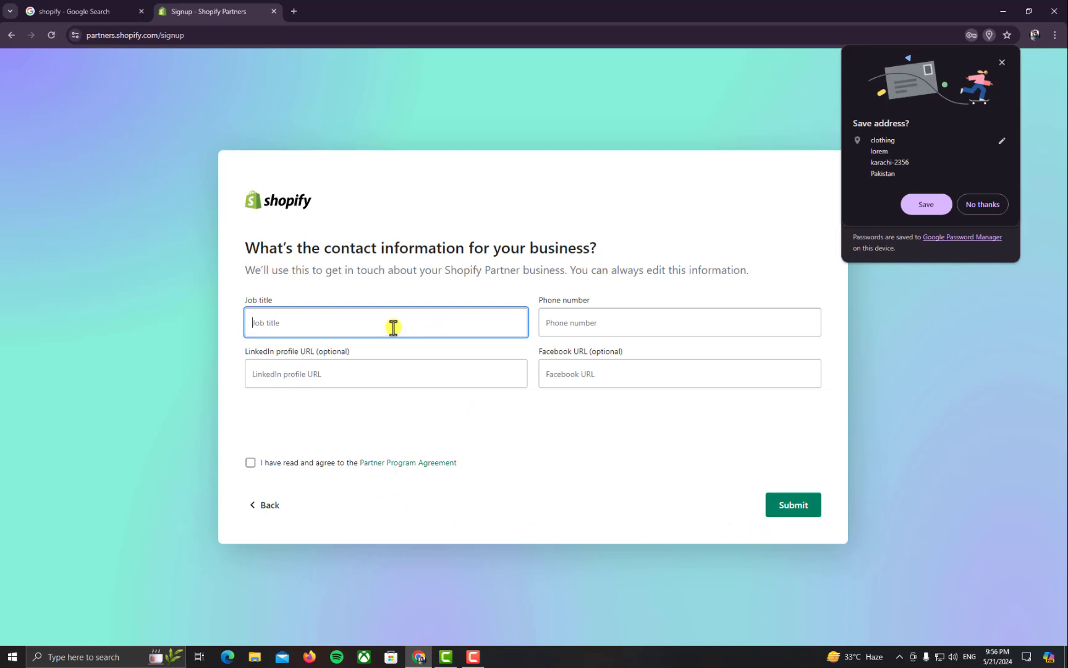
Enter job title 'lorem' and the phone number, accept the Partner Program Agreement, and submit
text(lorem)
click(392, 371)
click(593, 315)
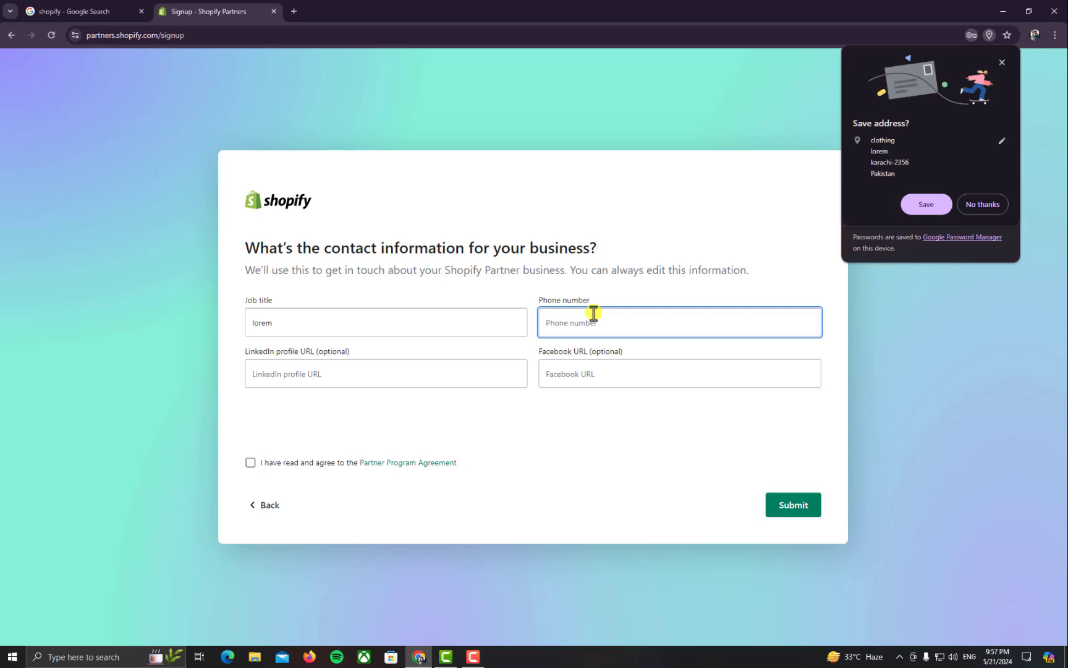
click(250, 463)
click(794, 505)
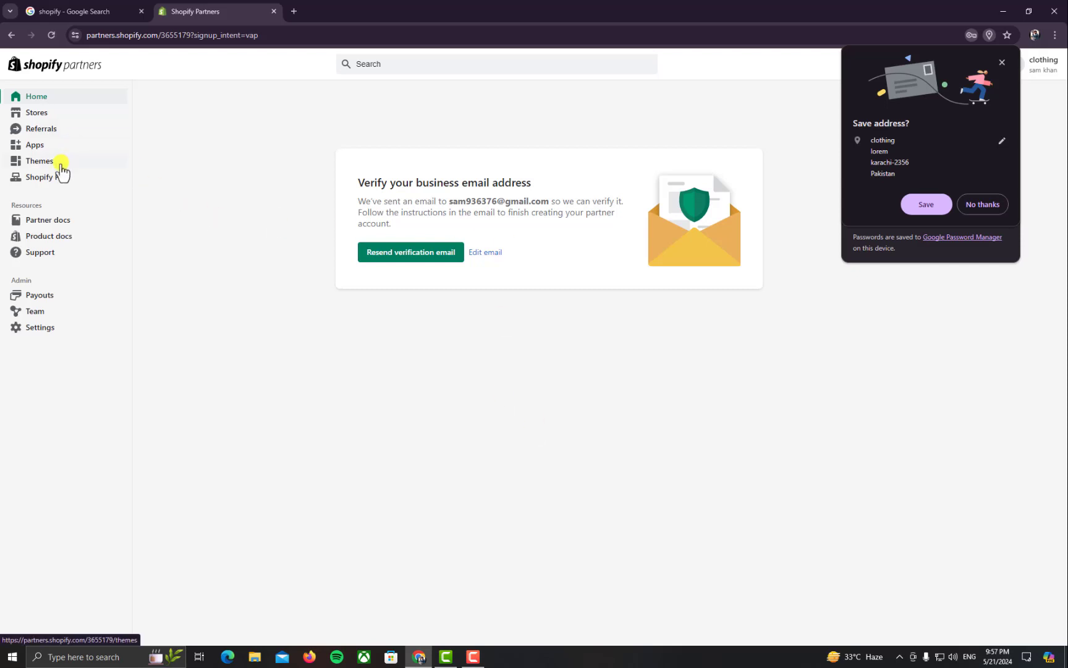
Open the Stores page and resend the business email verification message
click(61, 164)
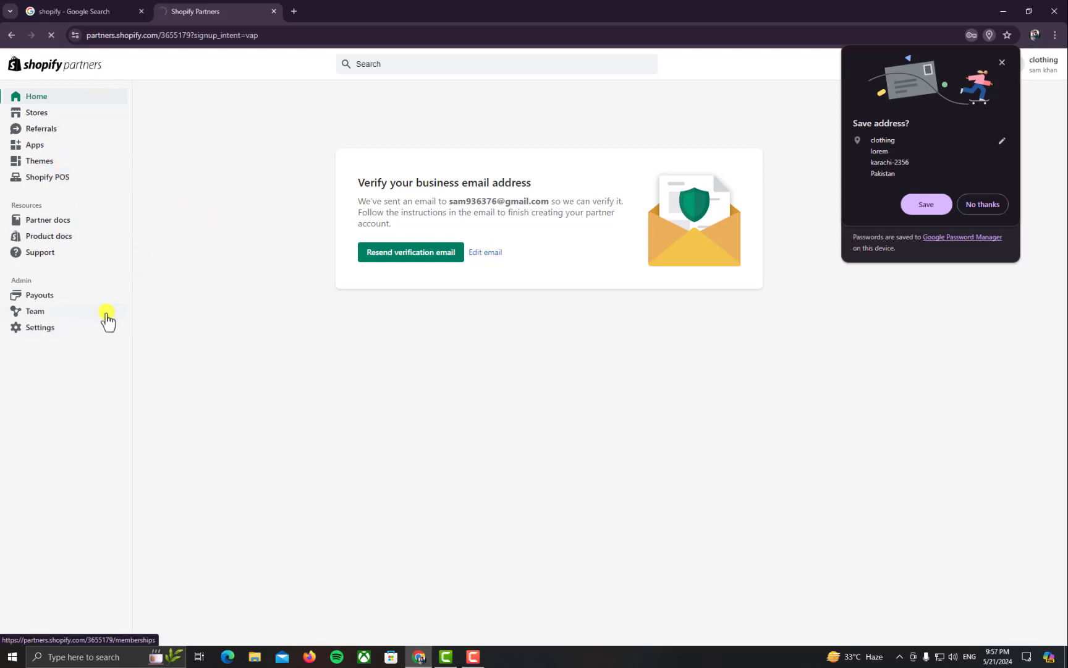
scroll(235, 385, down, 2)
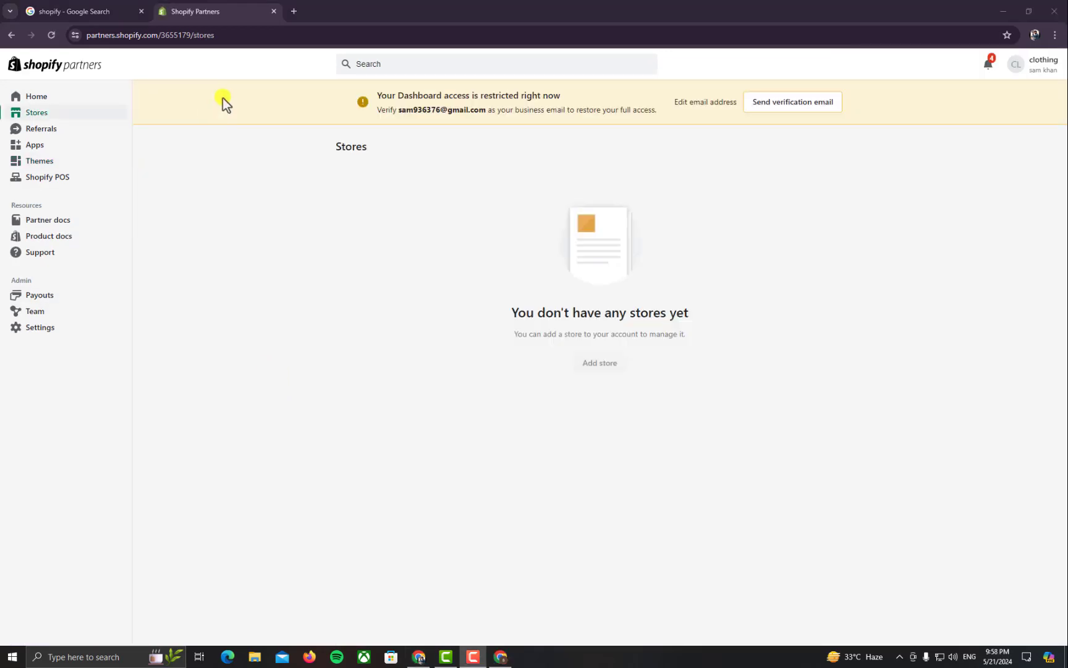
click(67, 122)
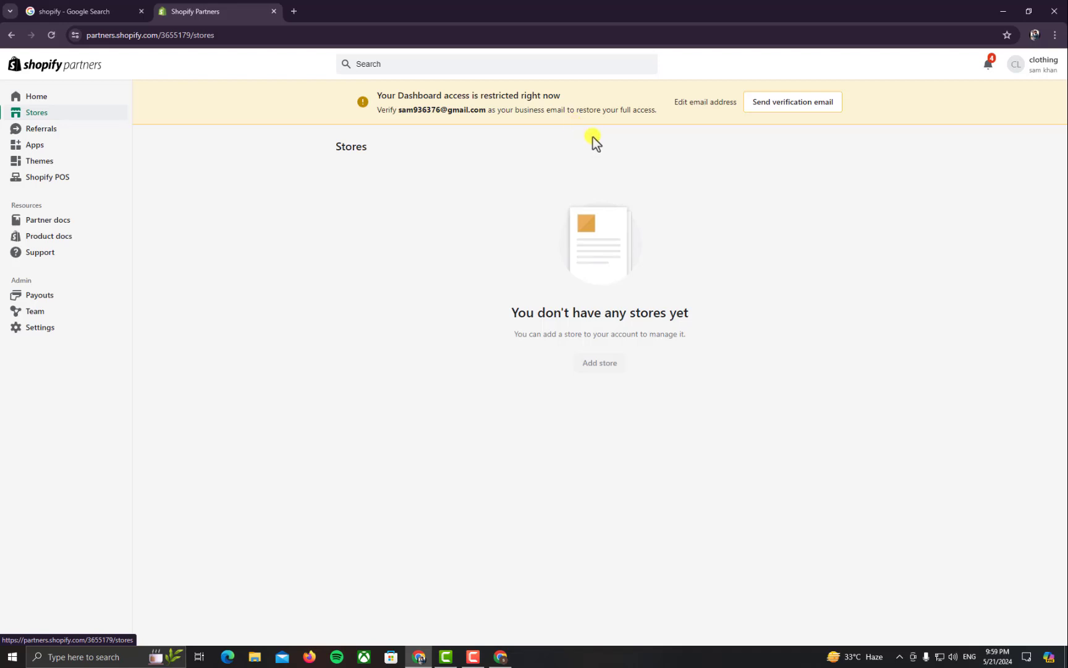
click(791, 108)
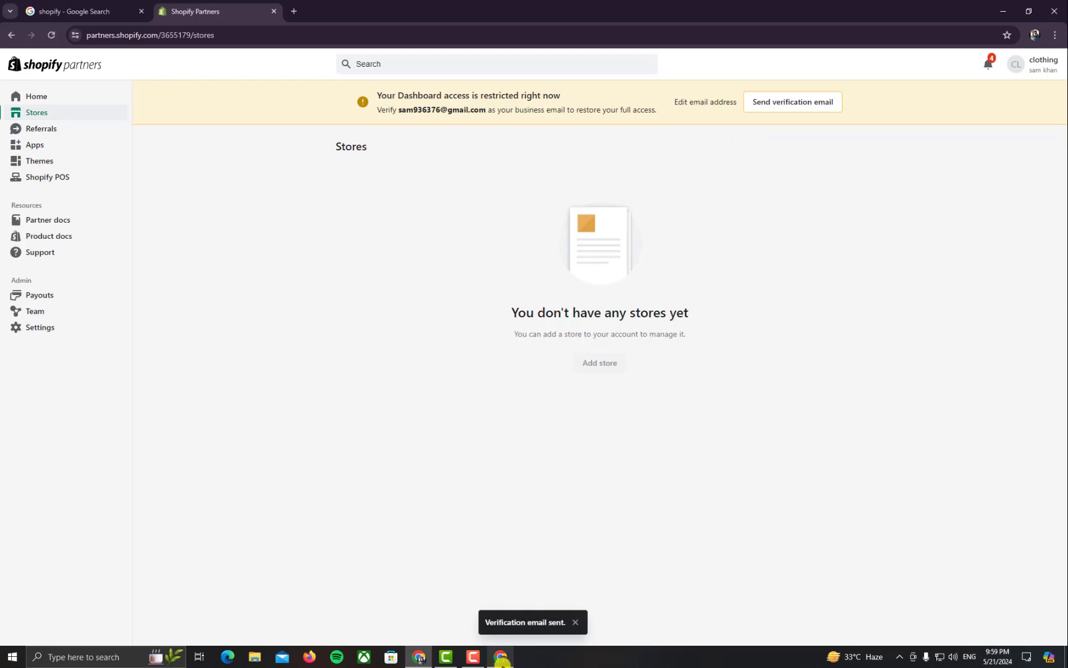
click(500, 657)
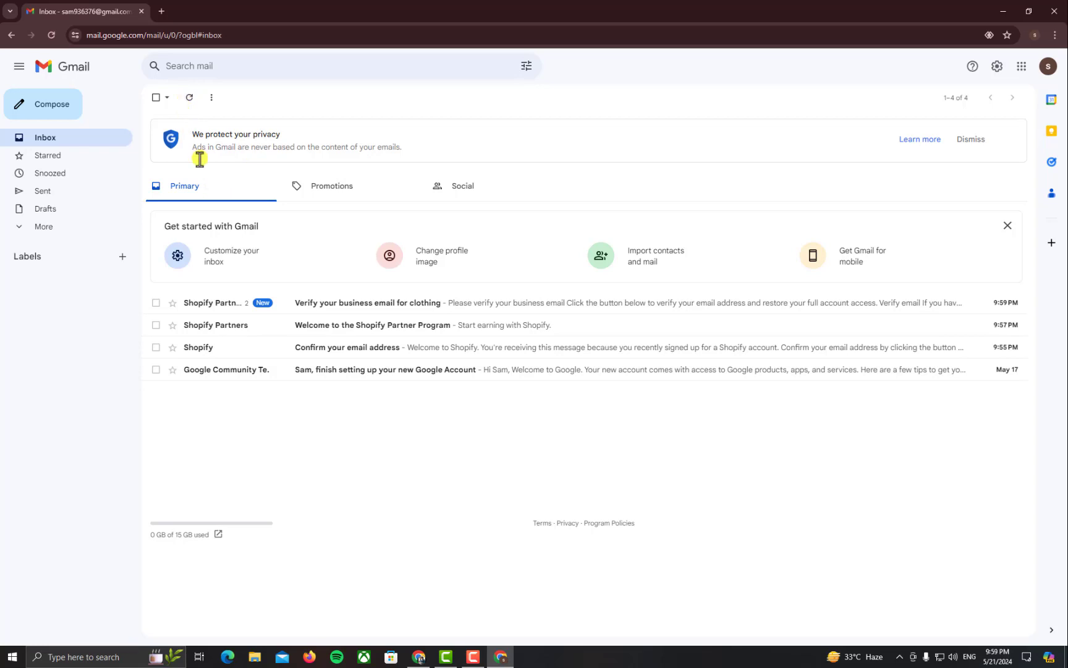
Refresh Gmail for the verification email, then open Stores and start a new development store
click(212, 206)
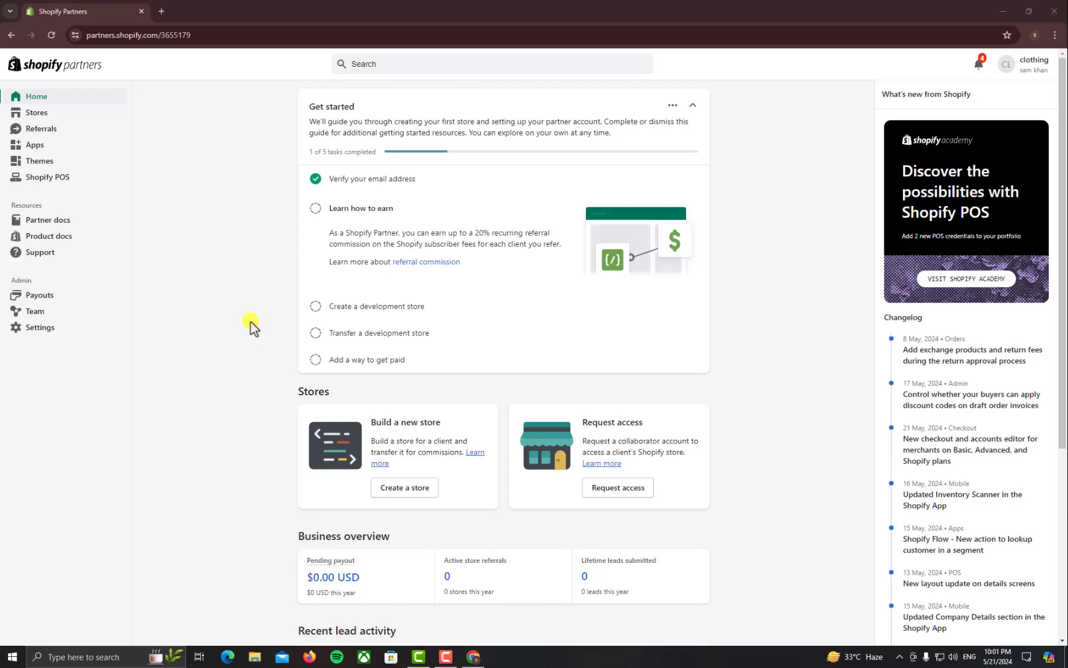
click(53, 112)
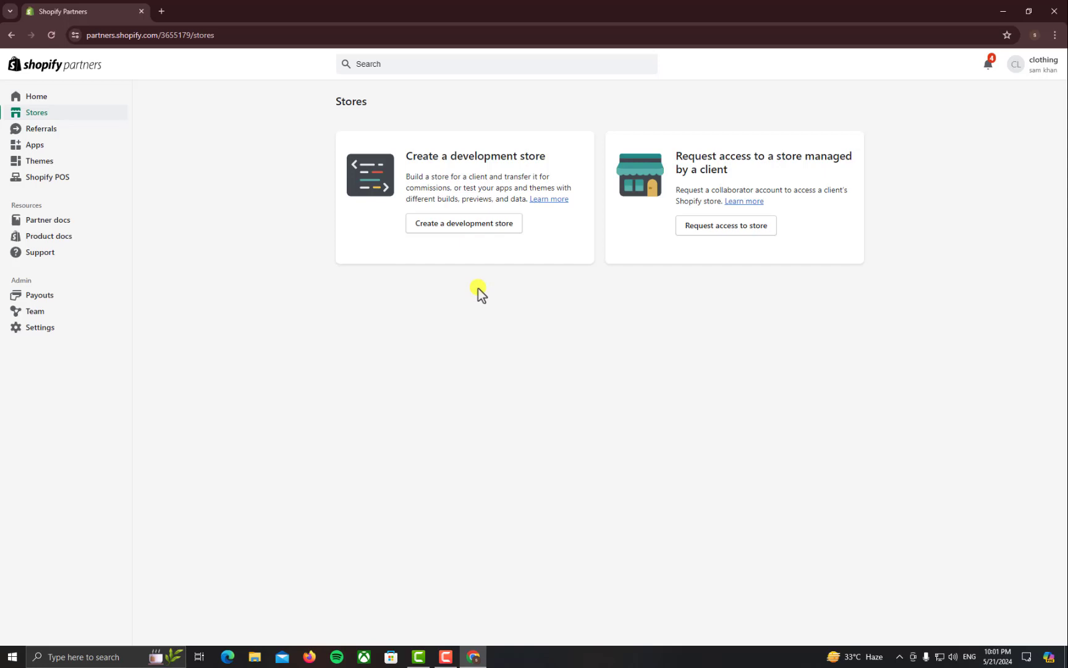
click(467, 226)
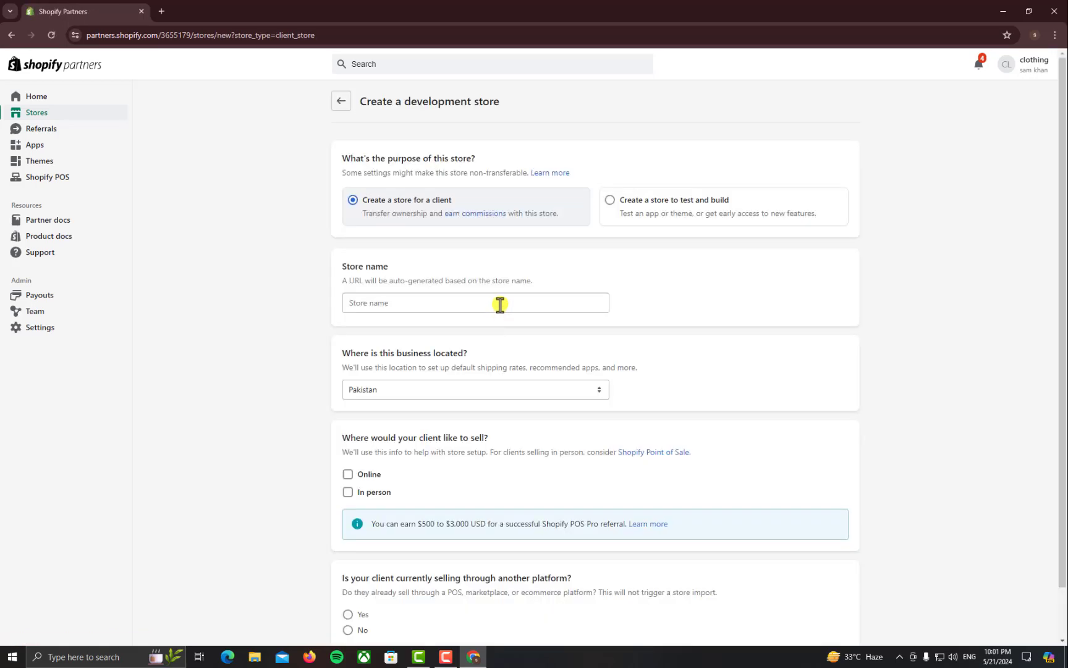
Name the client store myclothingstore1245, tick Online, answer Yes to another platform, and create it
click(423, 303)
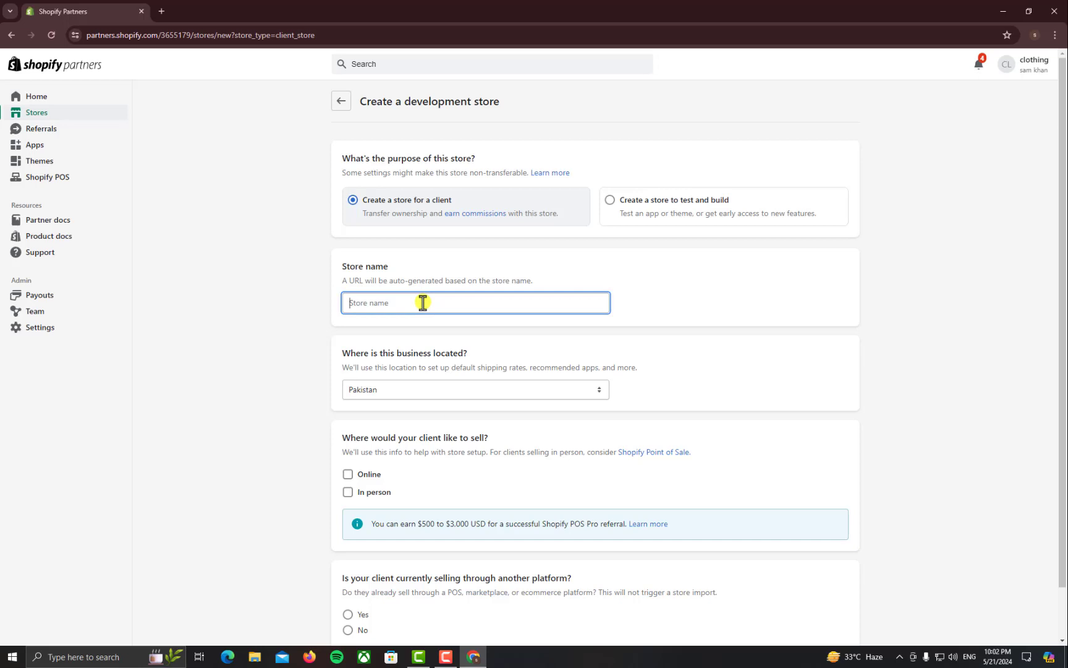
text(myclo)
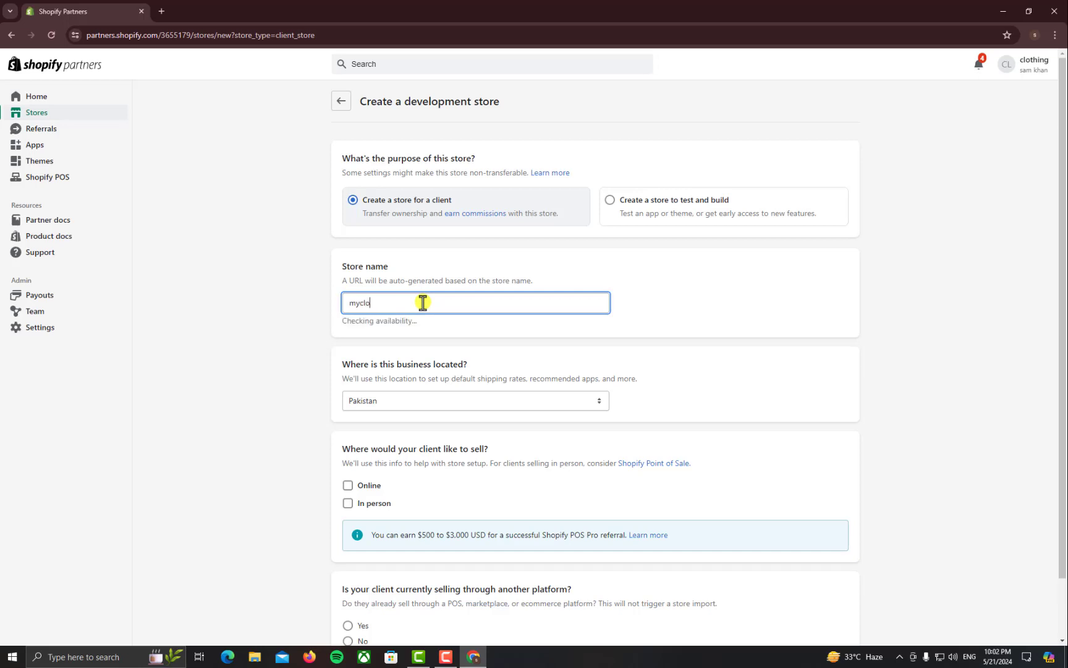
text(thingstore)
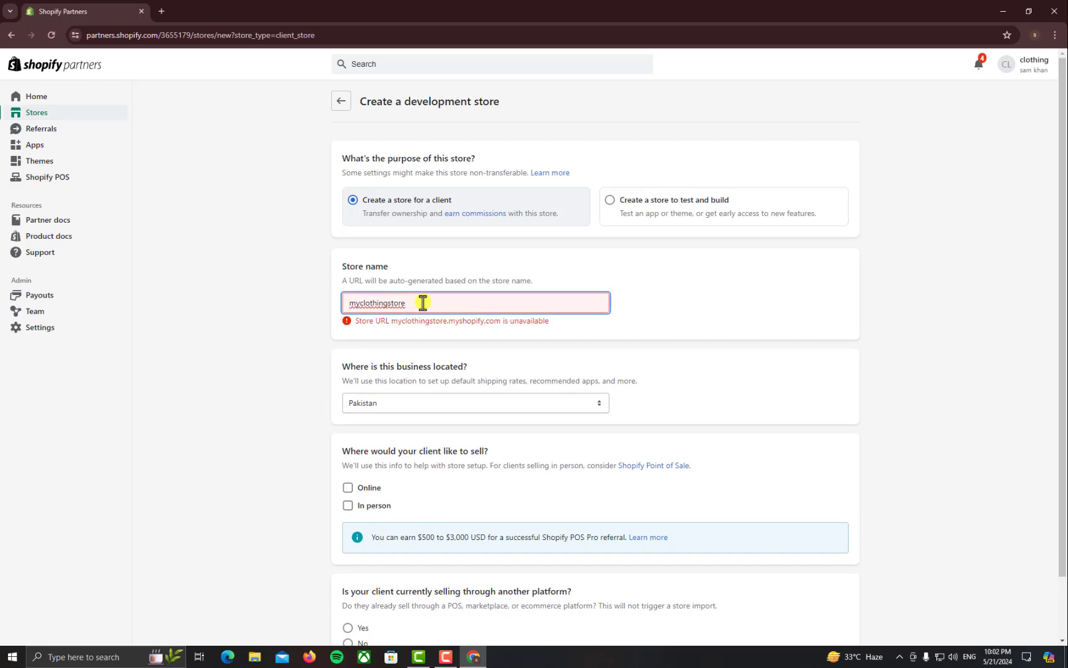
text(1245)
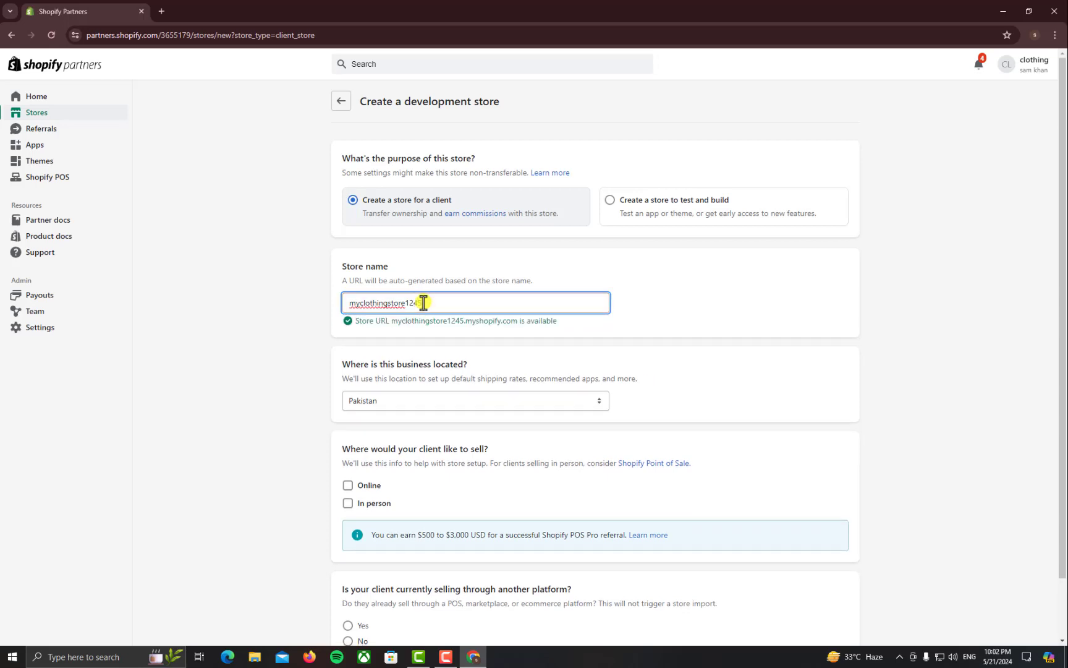
click(354, 322)
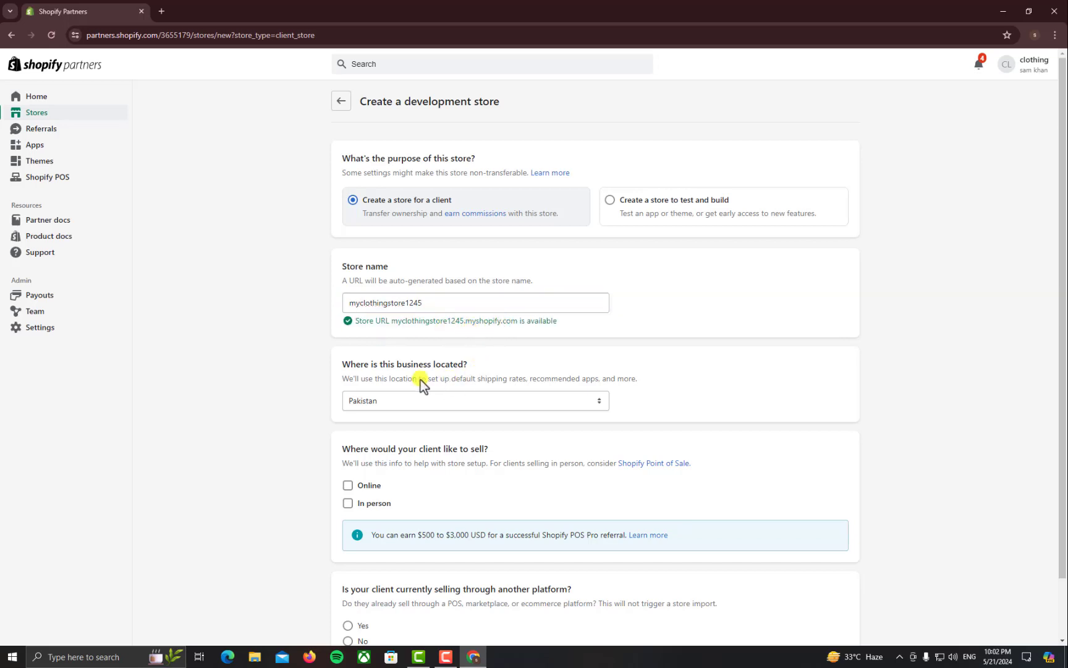
scroll(424, 384, down, 1)
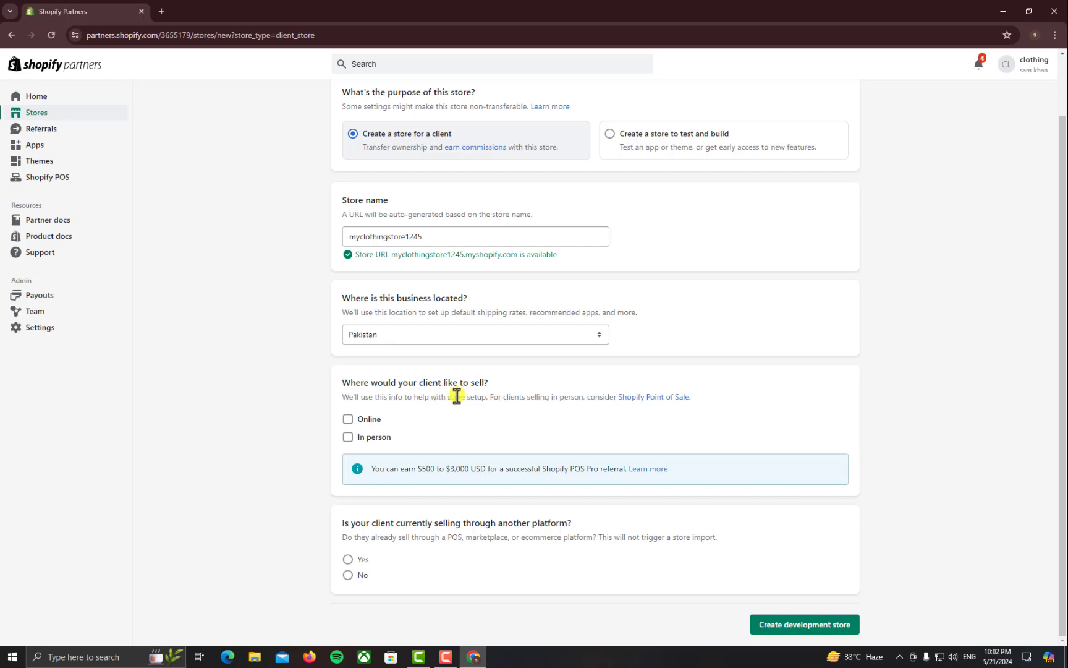
click(348, 420)
click(348, 559)
click(773, 619)
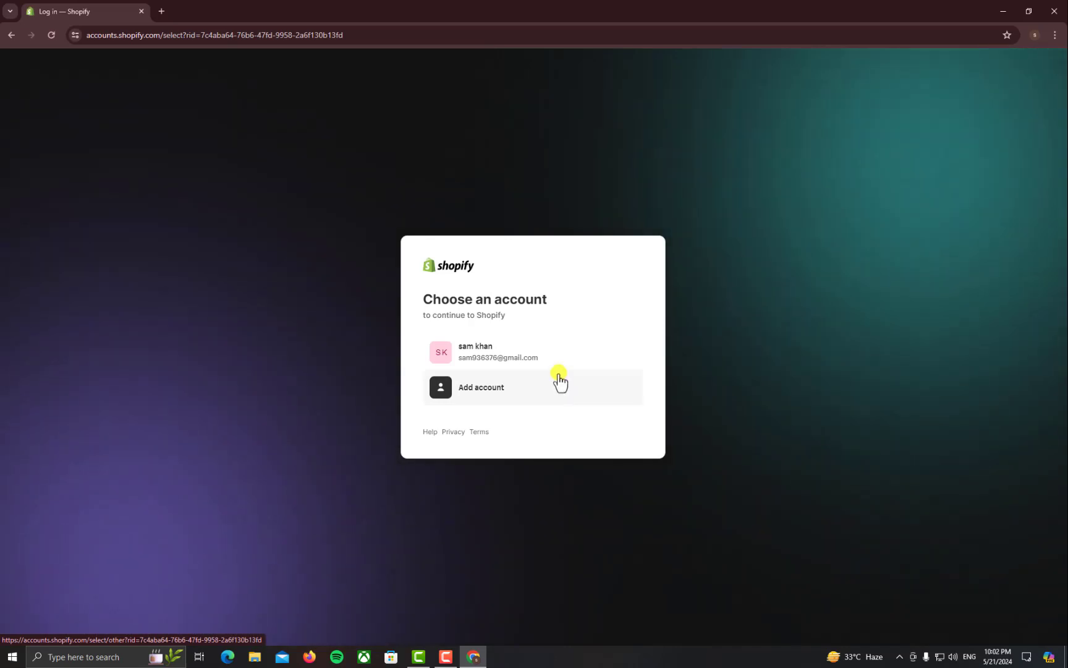
Continue with the existing Shopify account to enter the myclothingstore1245 admin
click(546, 357)
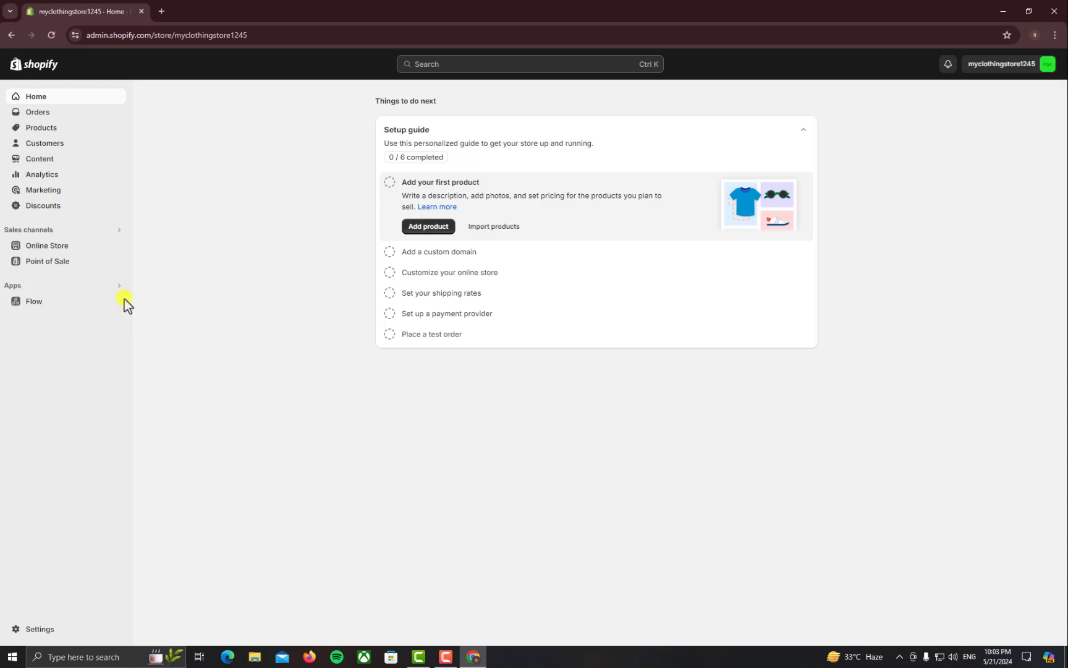
Open the Online Store themes page with no theme installed and scroll through the popular free themes
click(76, 247)
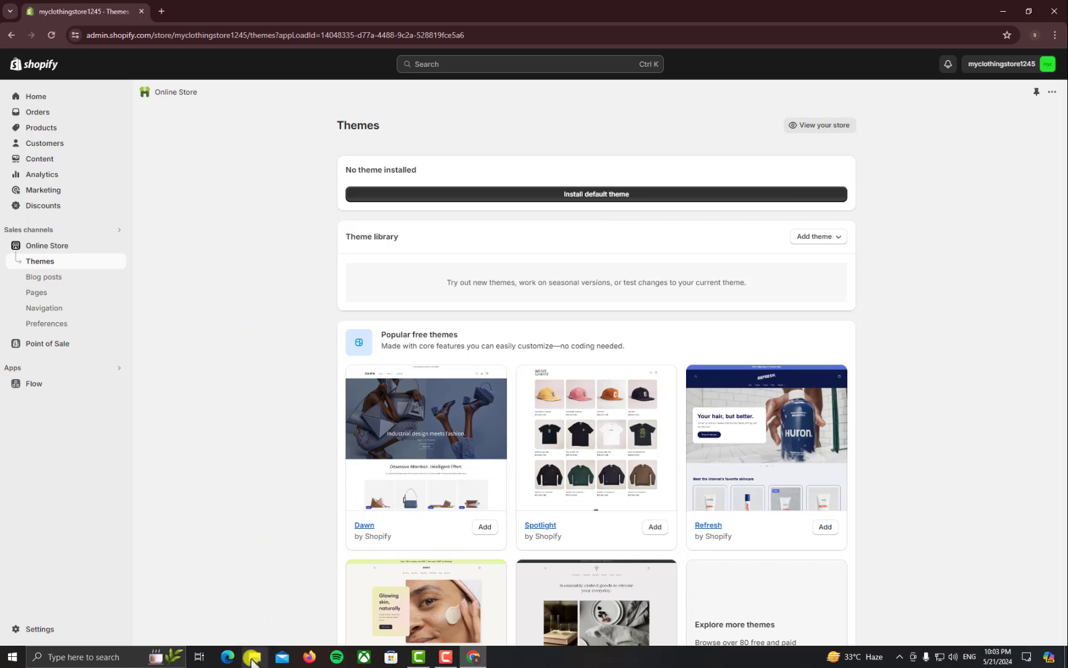
scroll(329, 506, down, 2)
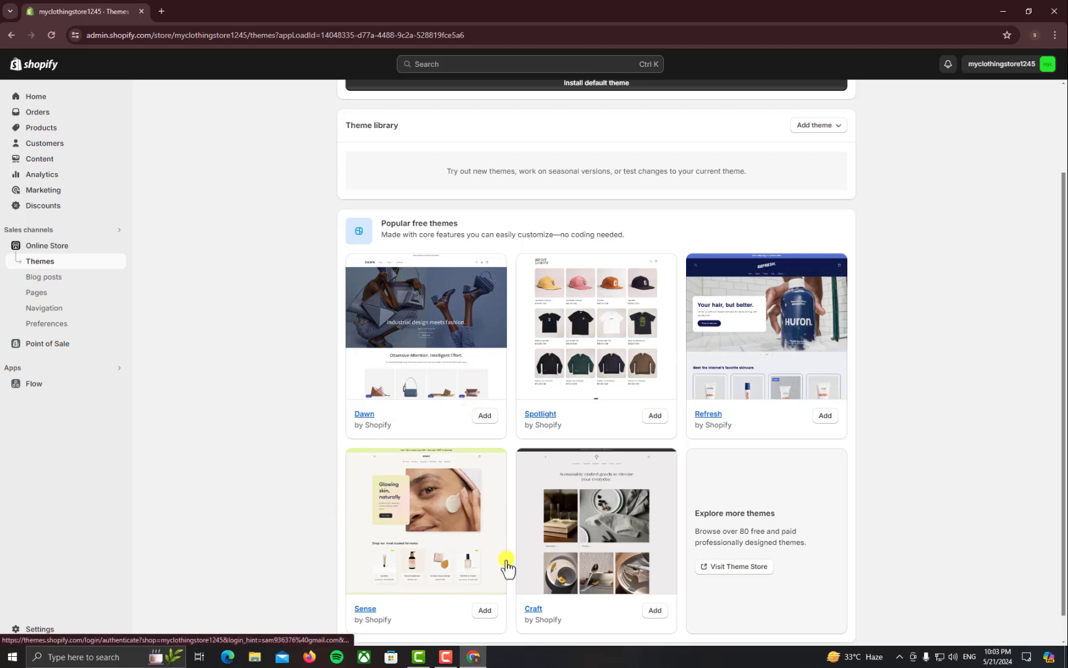
scroll(420, 504, down, 1)
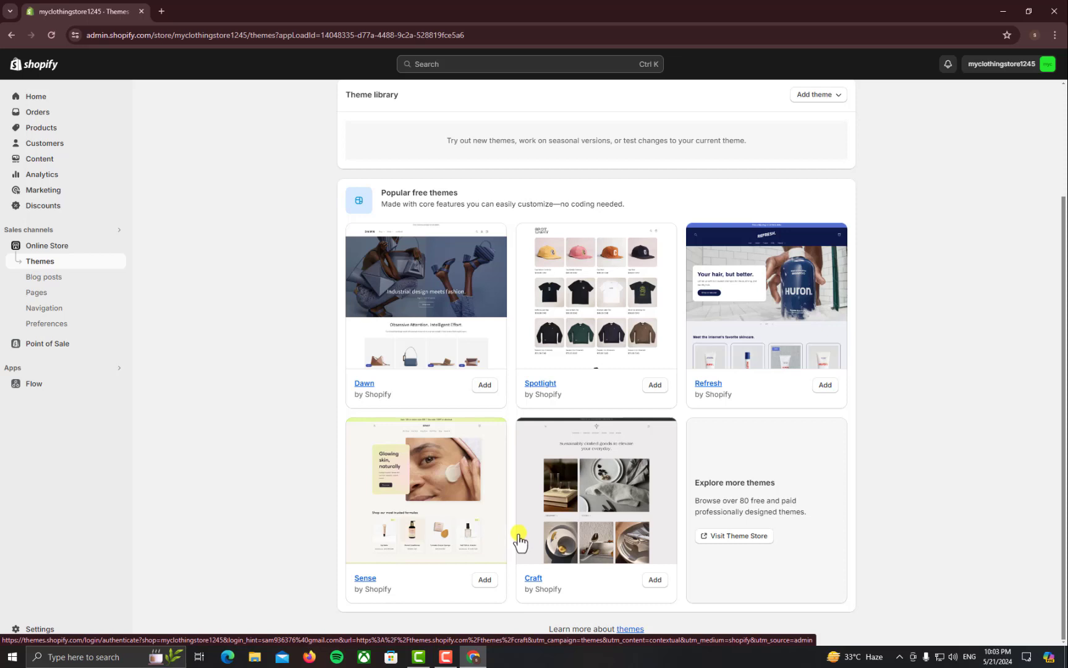
scroll(515, 535, up, 2)
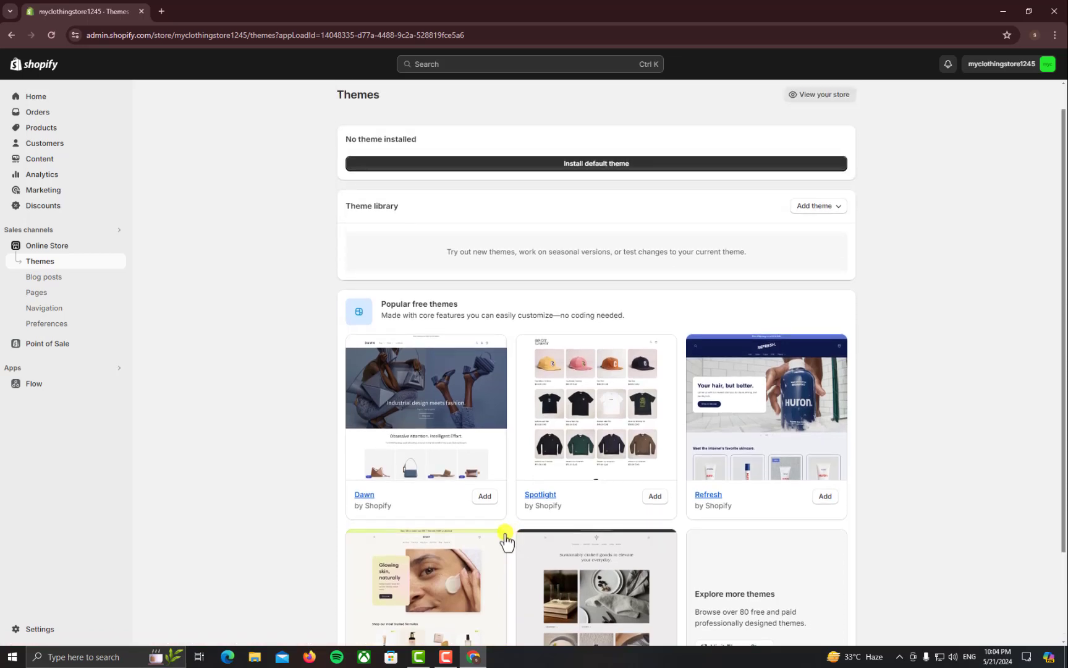
scroll(506, 537, down, 1)
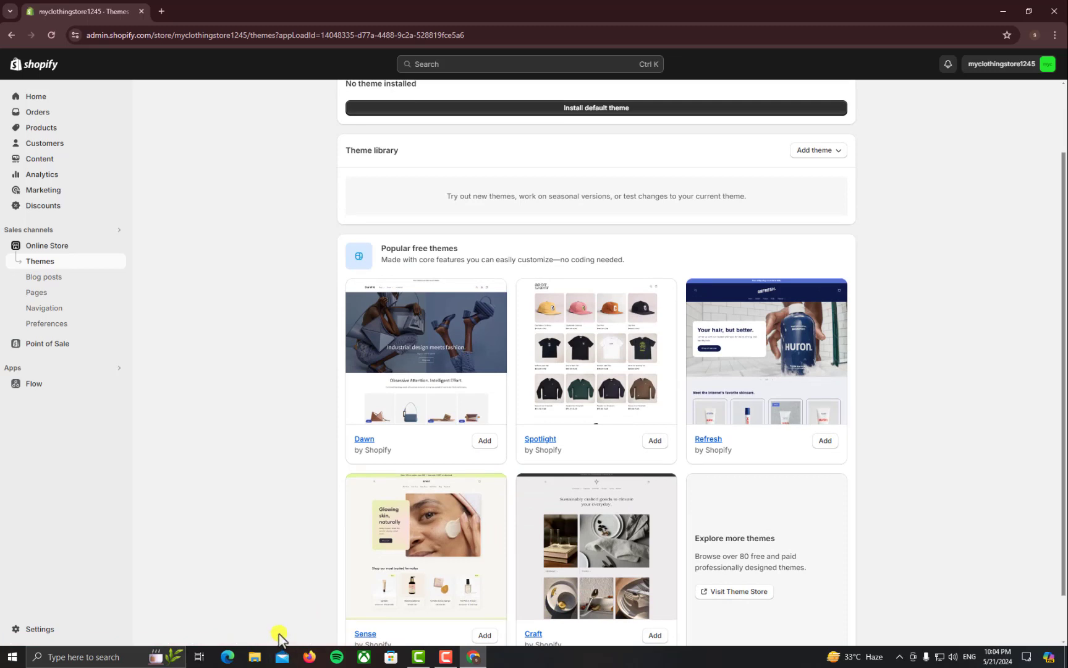
click(254, 647)
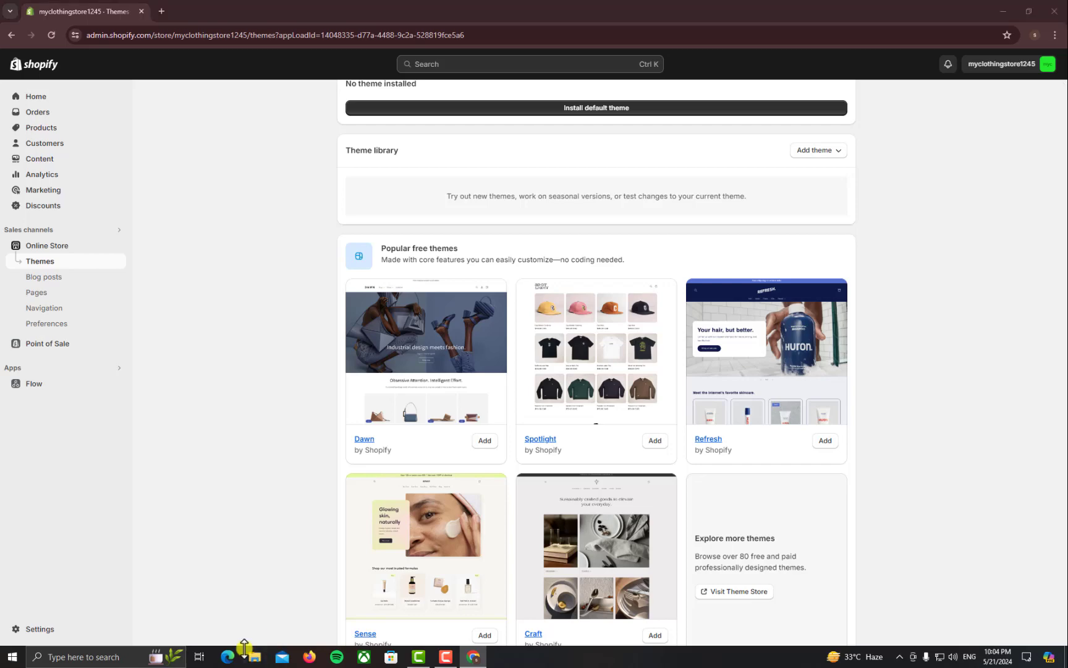
Look through New Volume (F:), Local Disk (E:) and New Volume (D:), select the ellashopify-660 archive, and return to Chrome
click(62, 242)
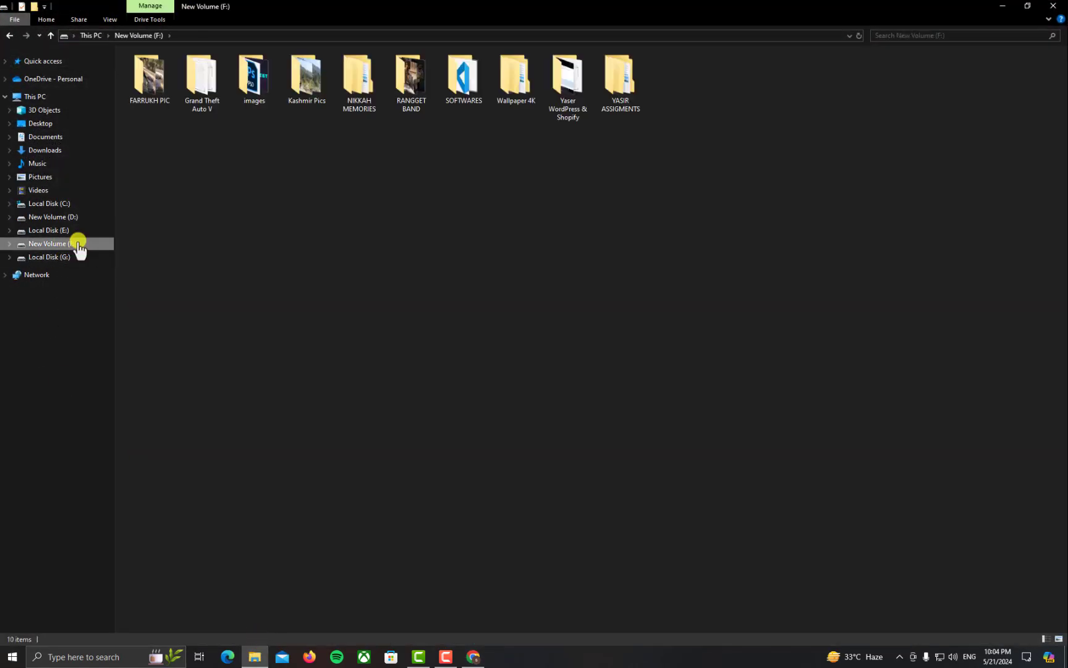
click(61, 229)
click(65, 216)
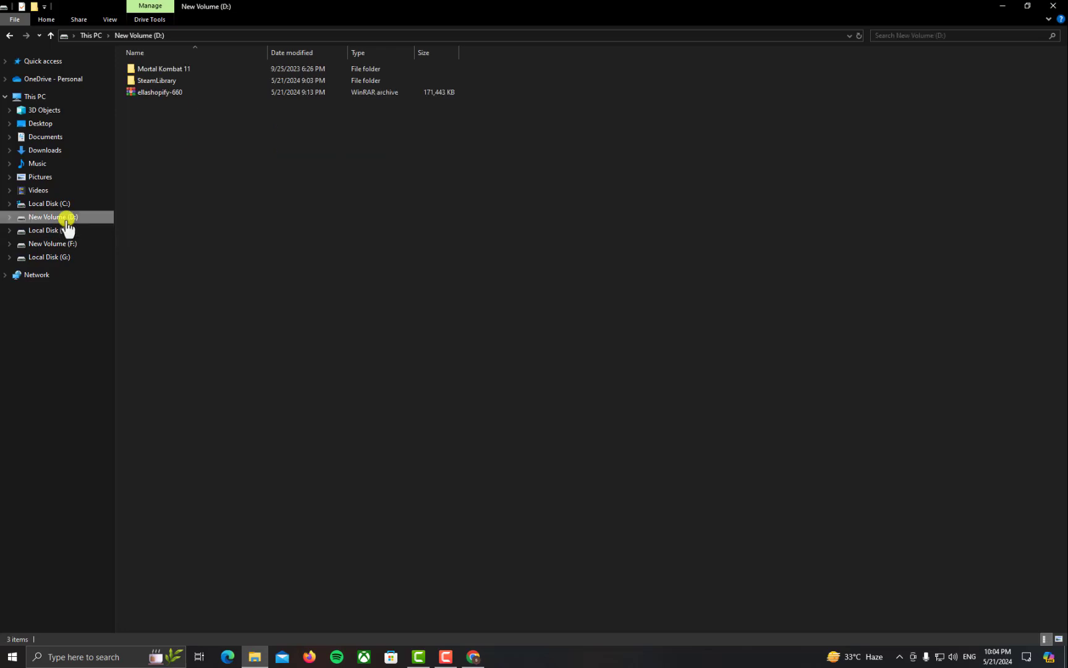
click(183, 96)
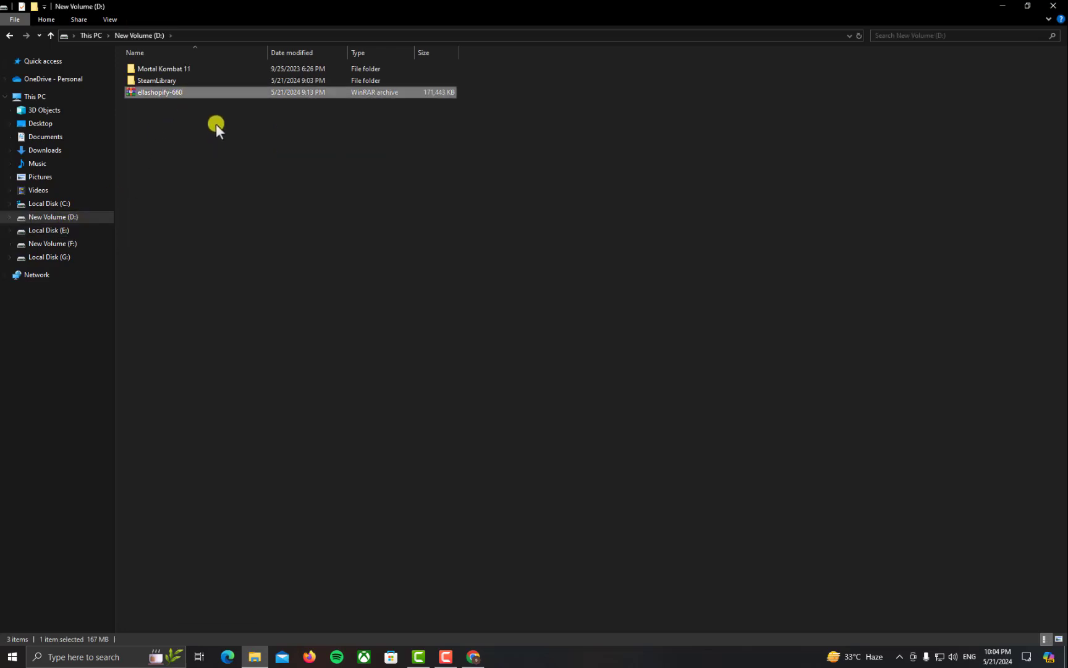
click(474, 656)
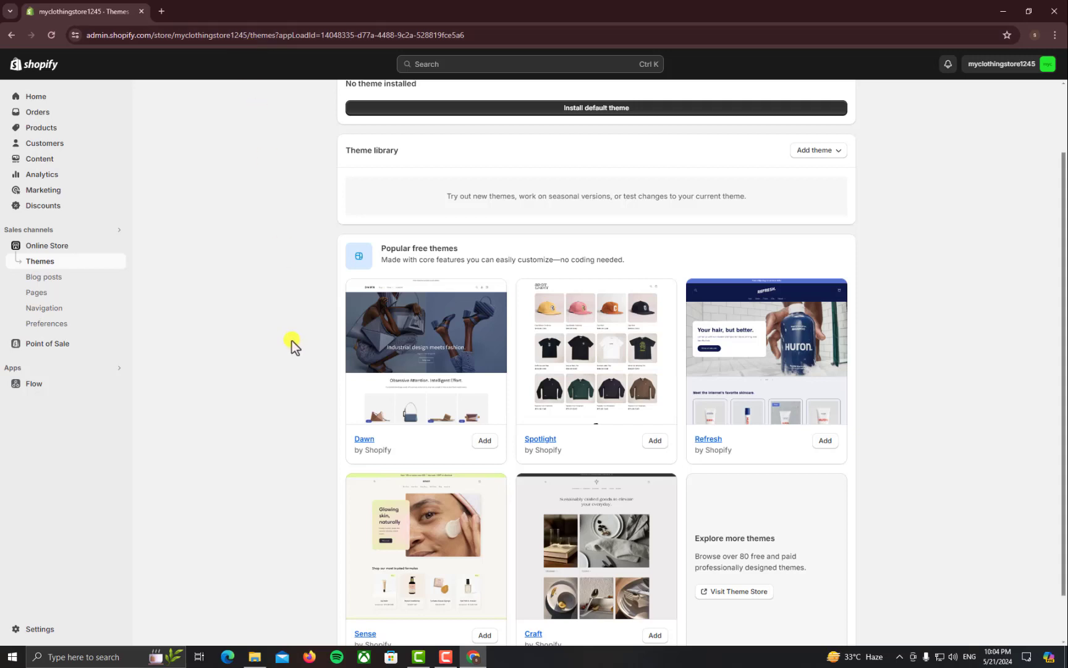
Search Google for themeforest in a new tab and open the ThemeForest website
click(155, 11)
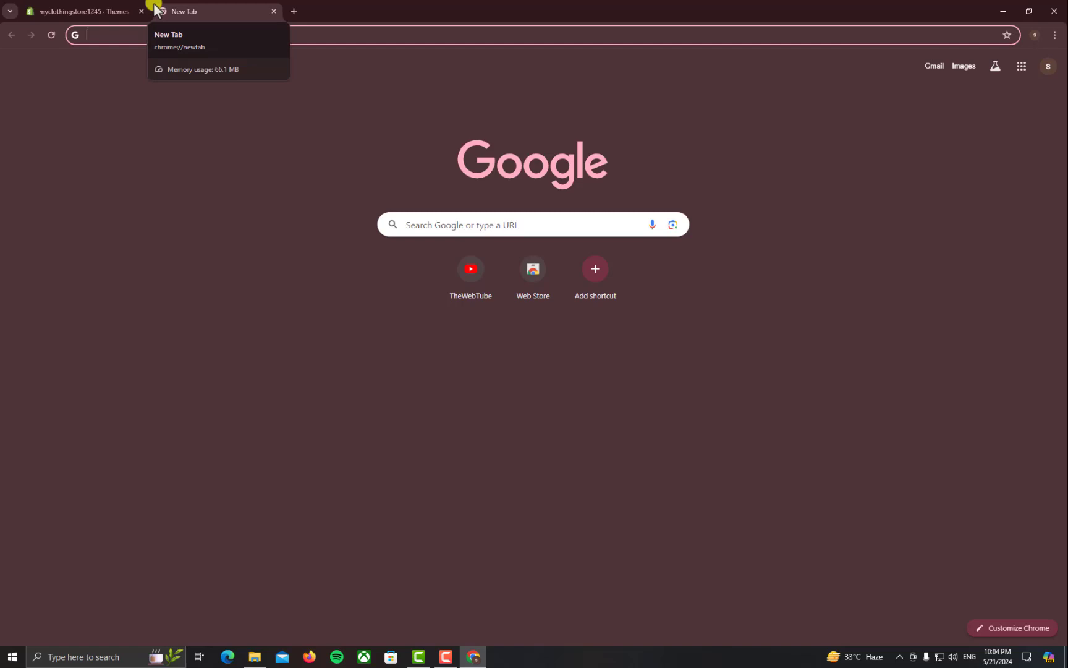
text(thm)
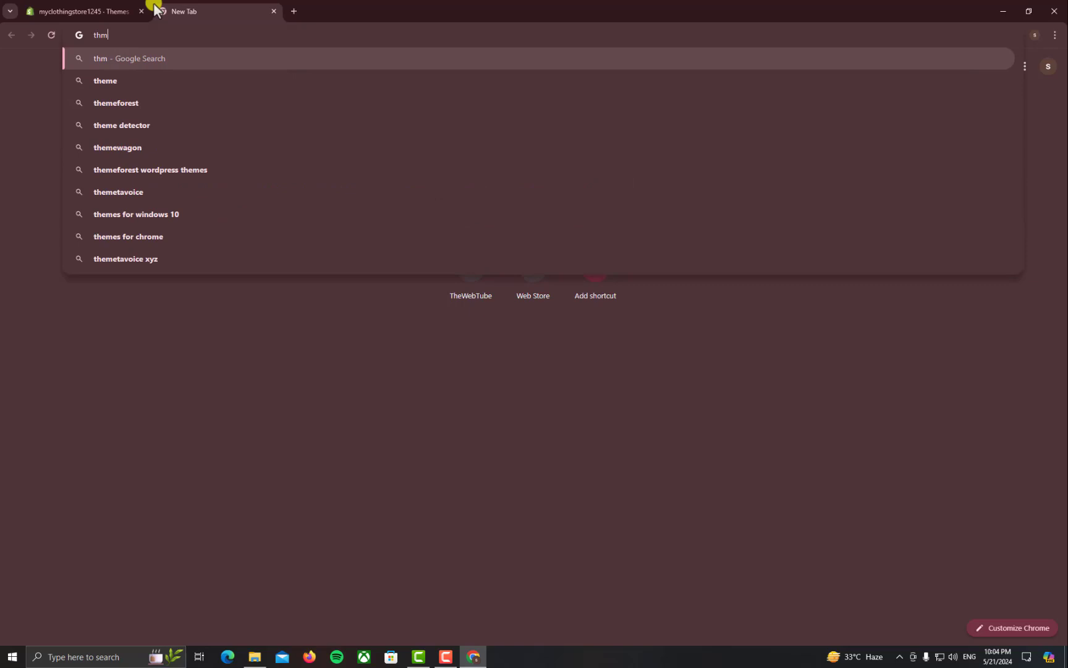
key(BackSpace)
text(e)
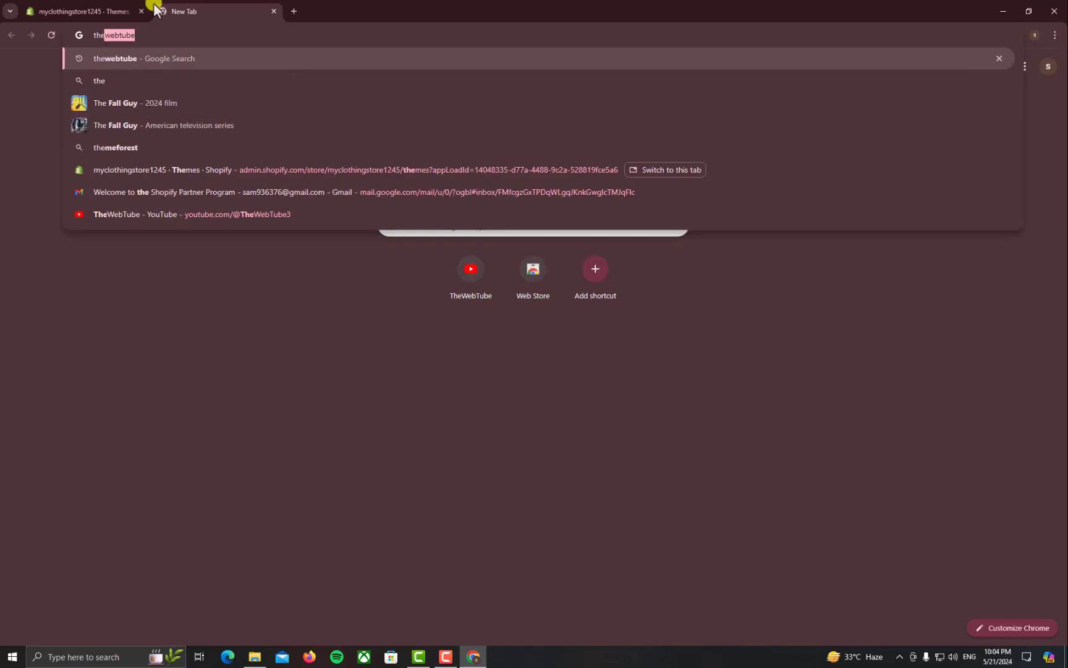
text(meforest)
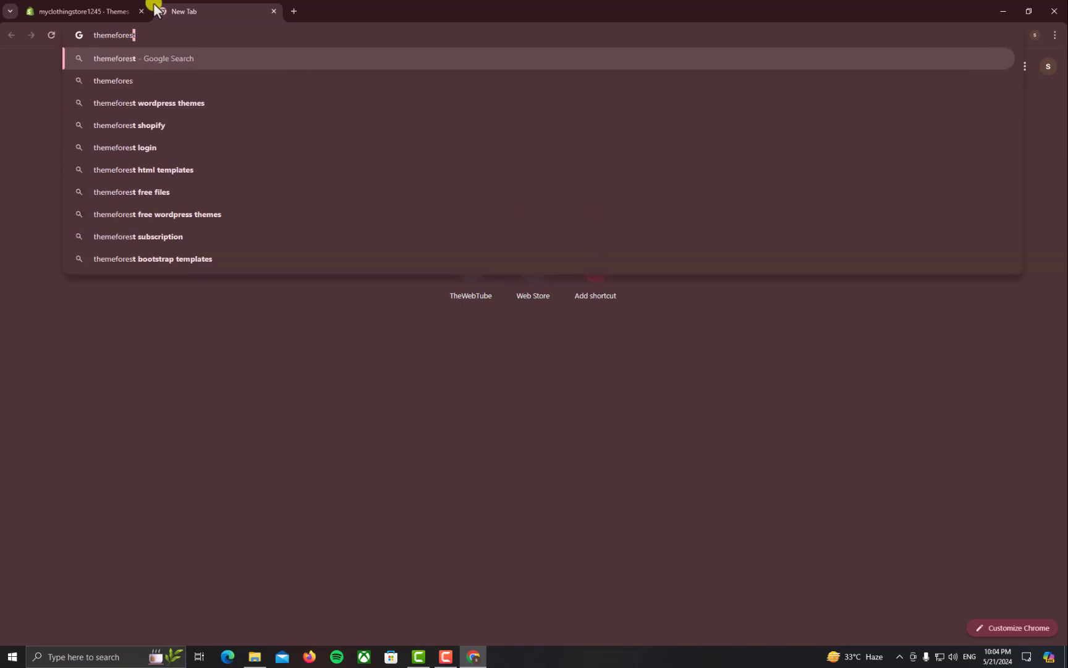
key(Return)
click(174, 422)
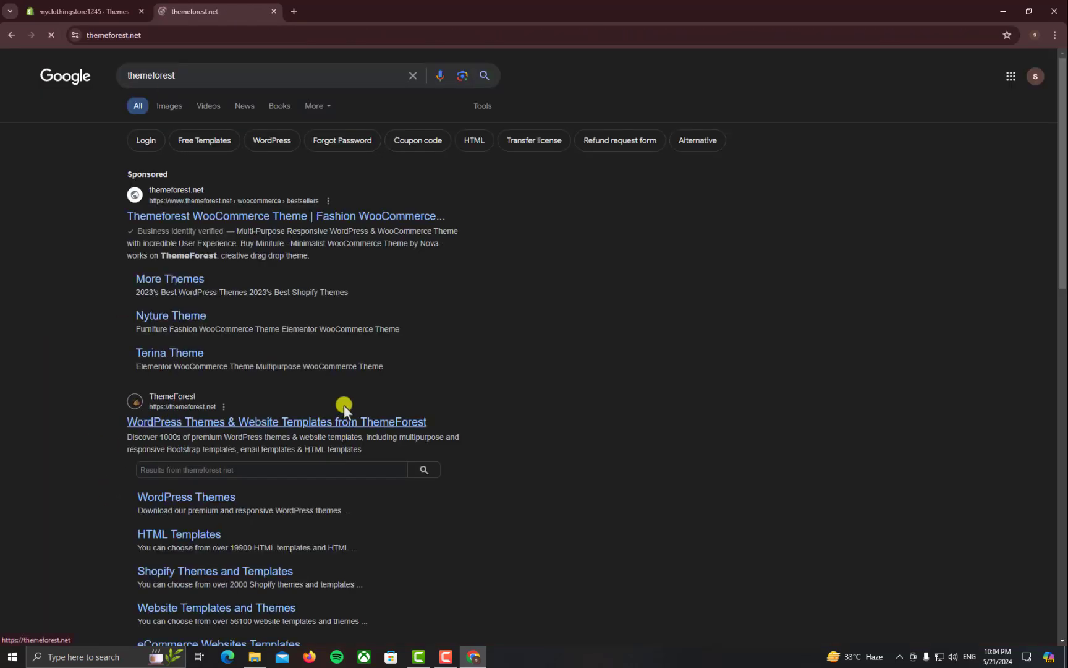
Search ThemeForest for 'ella', then minimize the browser
text(elem)
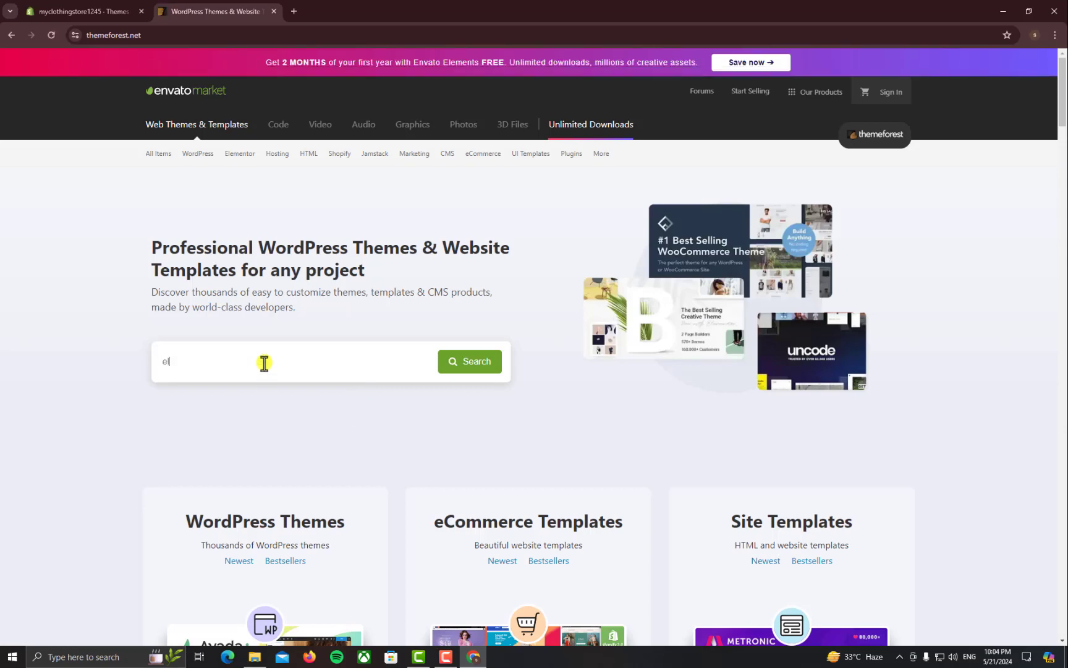
key(BackSpace)
key(BackSpace)
text(la)
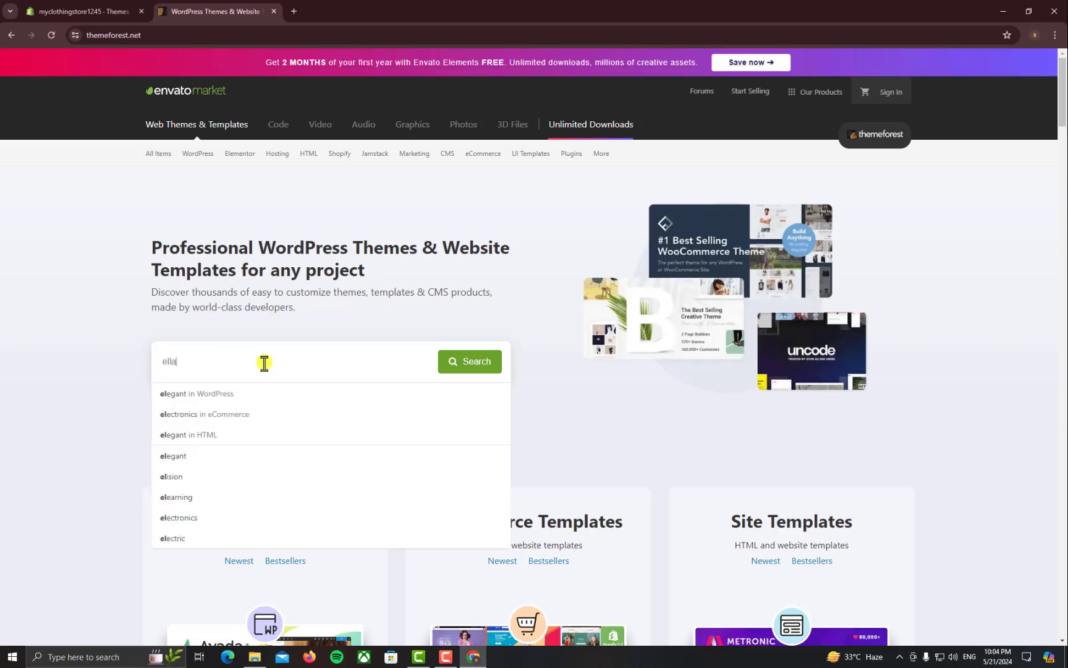
key(Return)
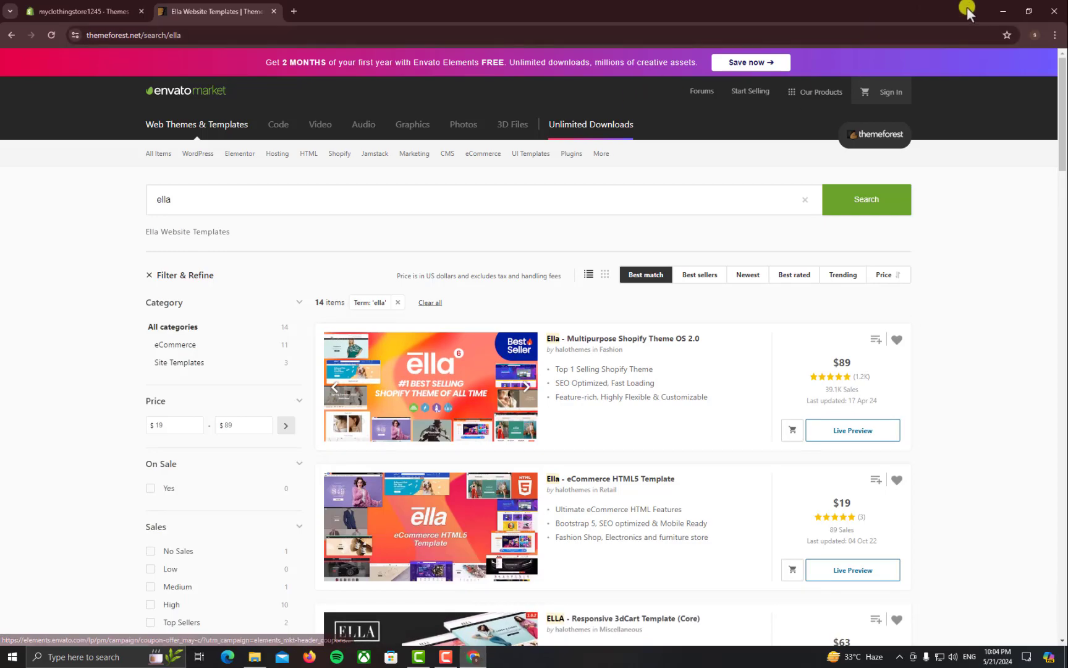
click(1003, 11)
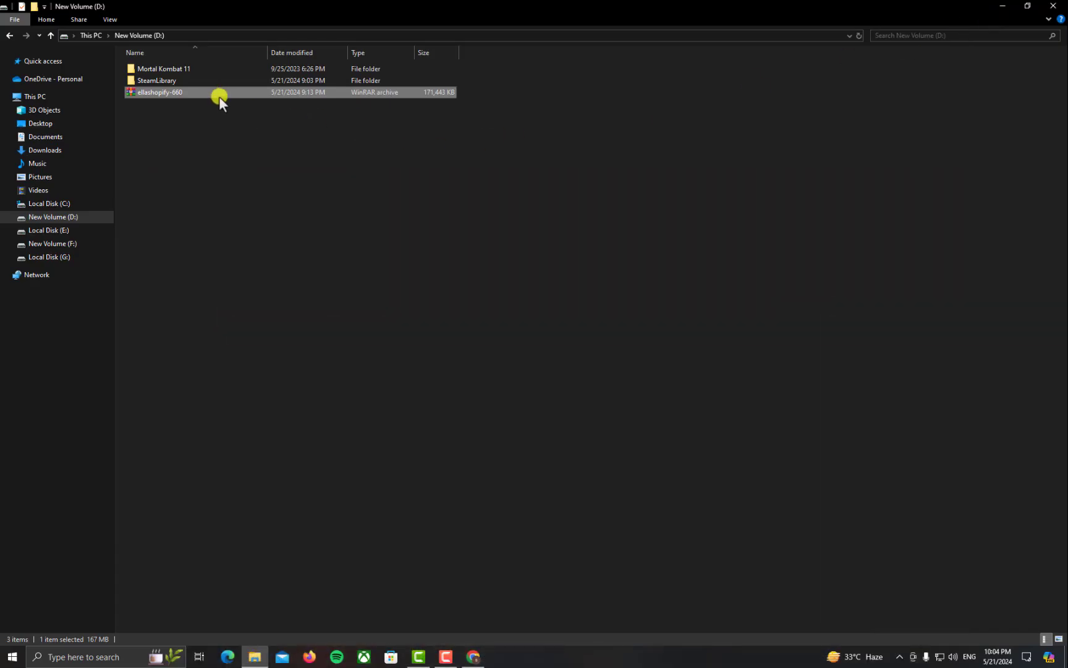
Extract ellashopify-660 to its own folder and open Ella Shopify 6.6.0 to the ella-6-6-0-theme-source zip
right_click(220, 92)
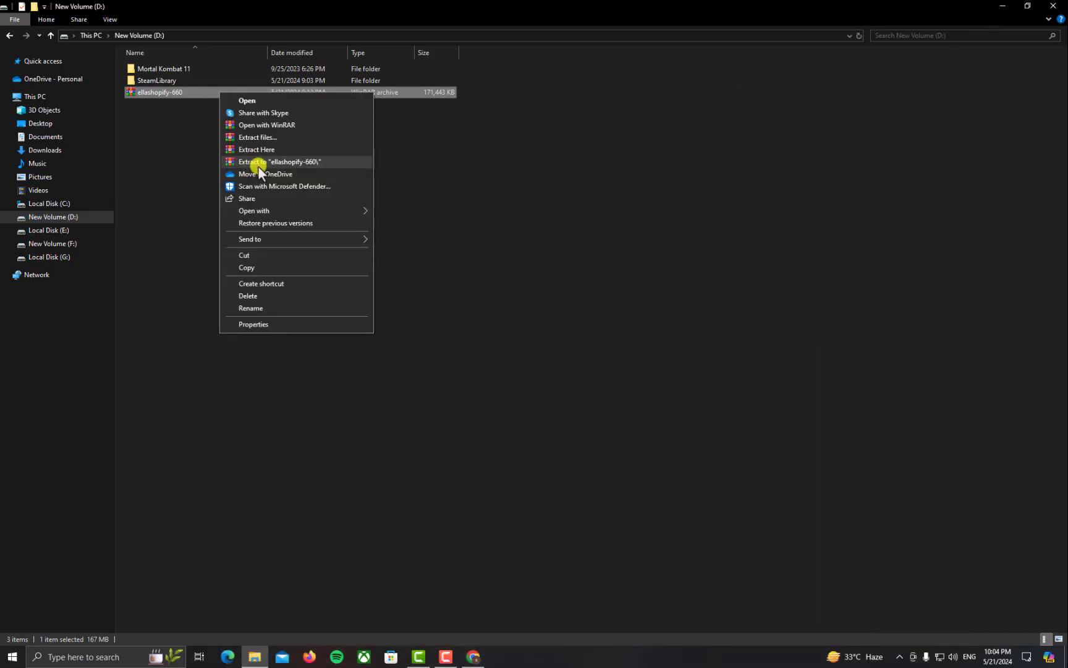
click(258, 166)
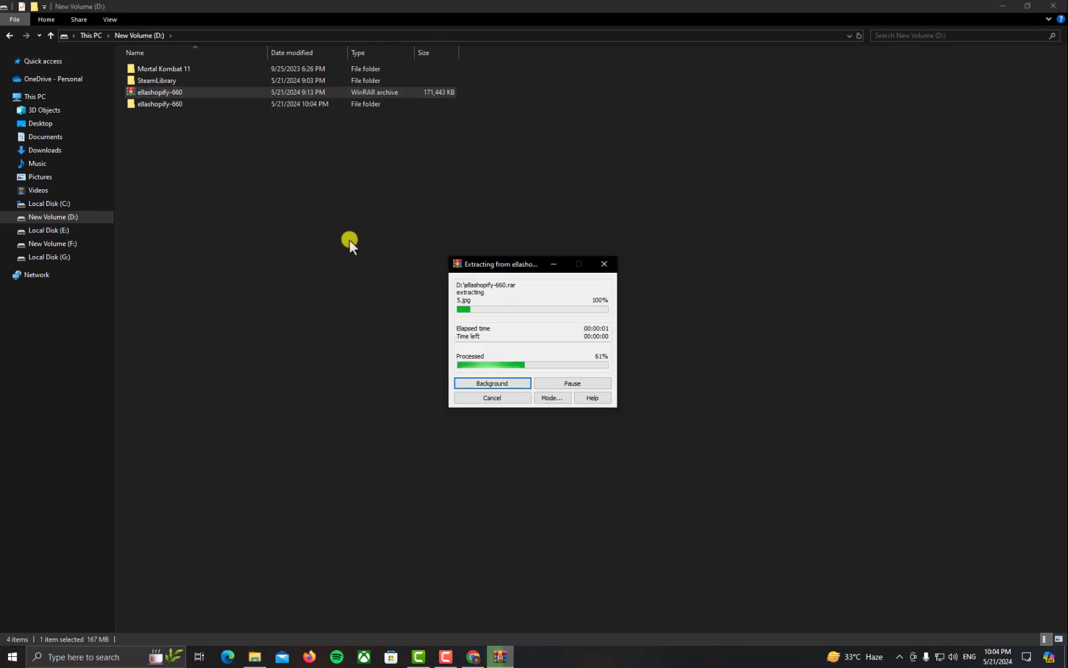
double_click(183, 105)
double_click(180, 69)
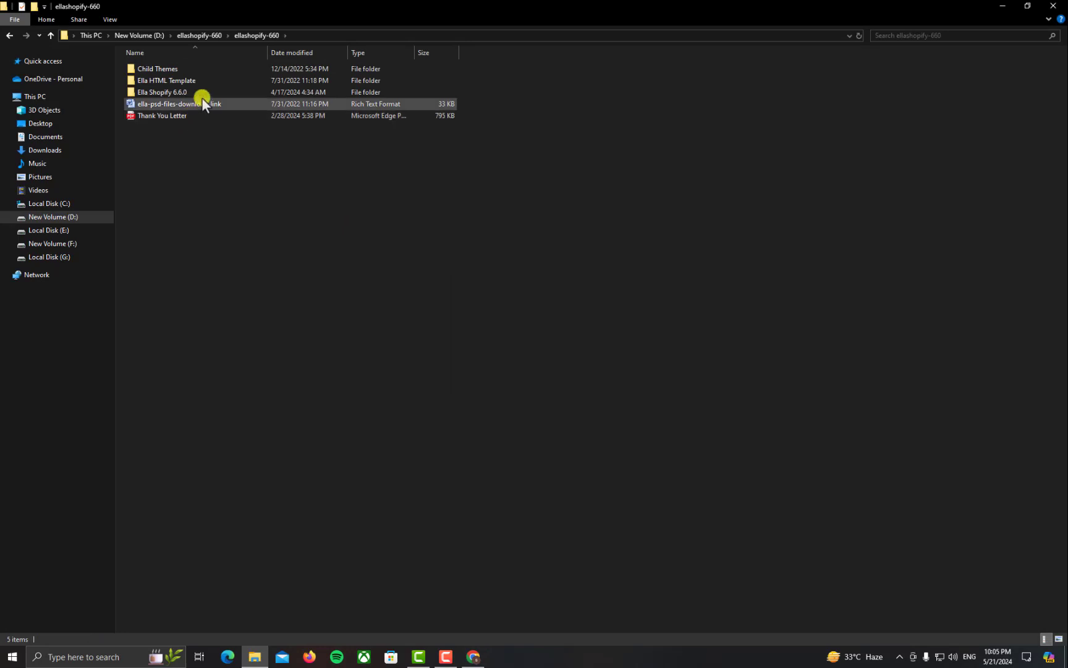
double_click(202, 95)
click(201, 95)
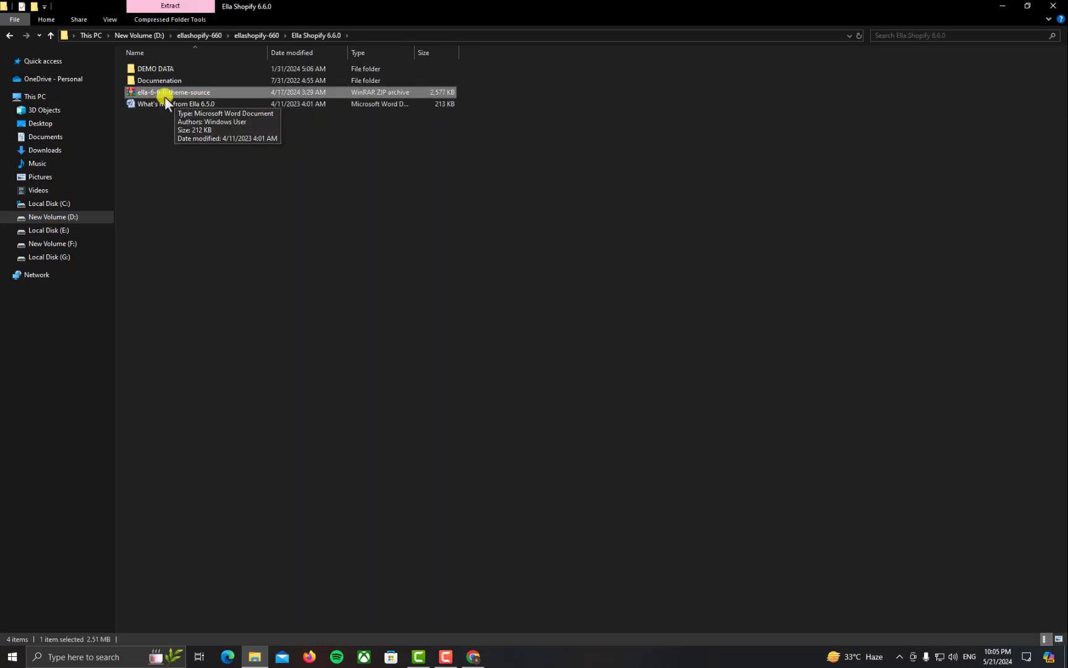
click(1002, 6)
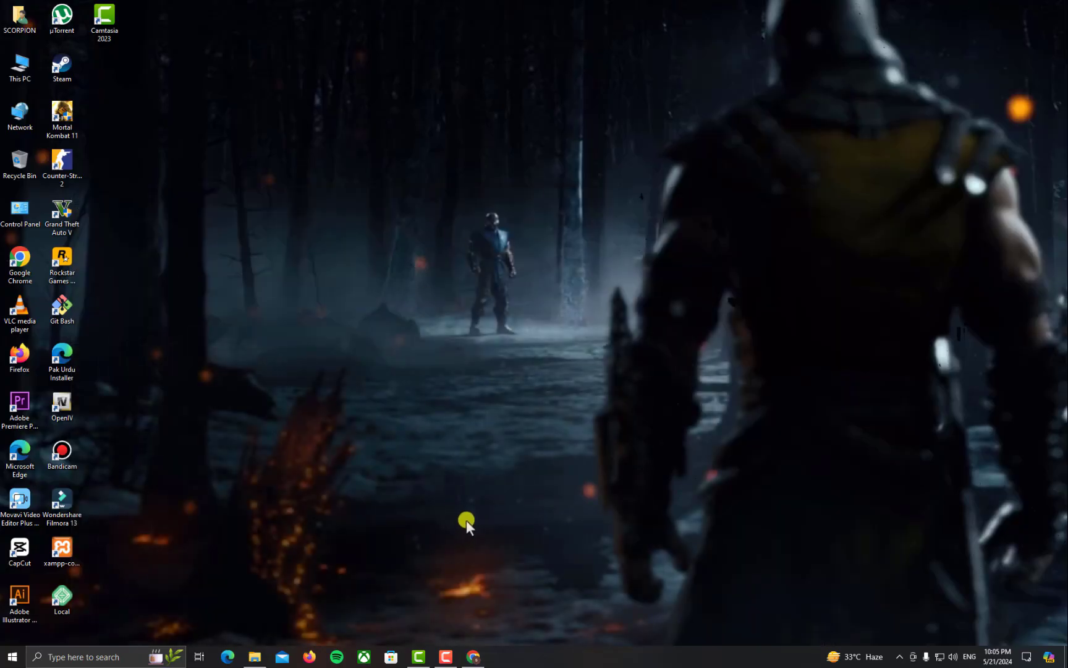
On the Shopify themes page, choose Add theme > Upload zip file
click(473, 656)
click(142, 8)
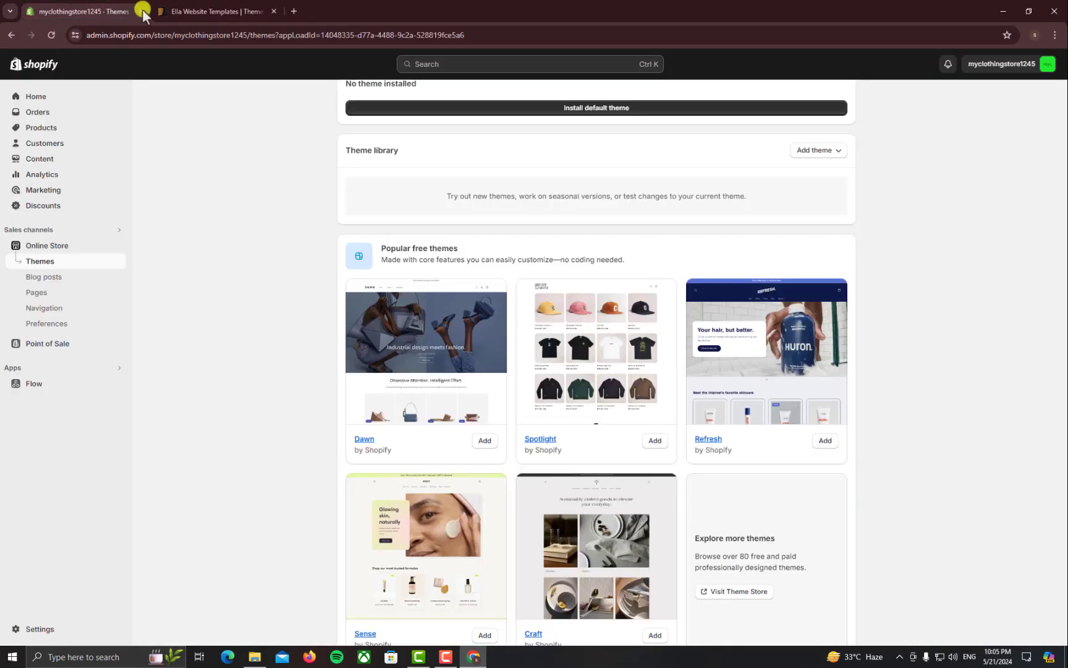
scroll(539, 312, up, 2)
click(804, 236)
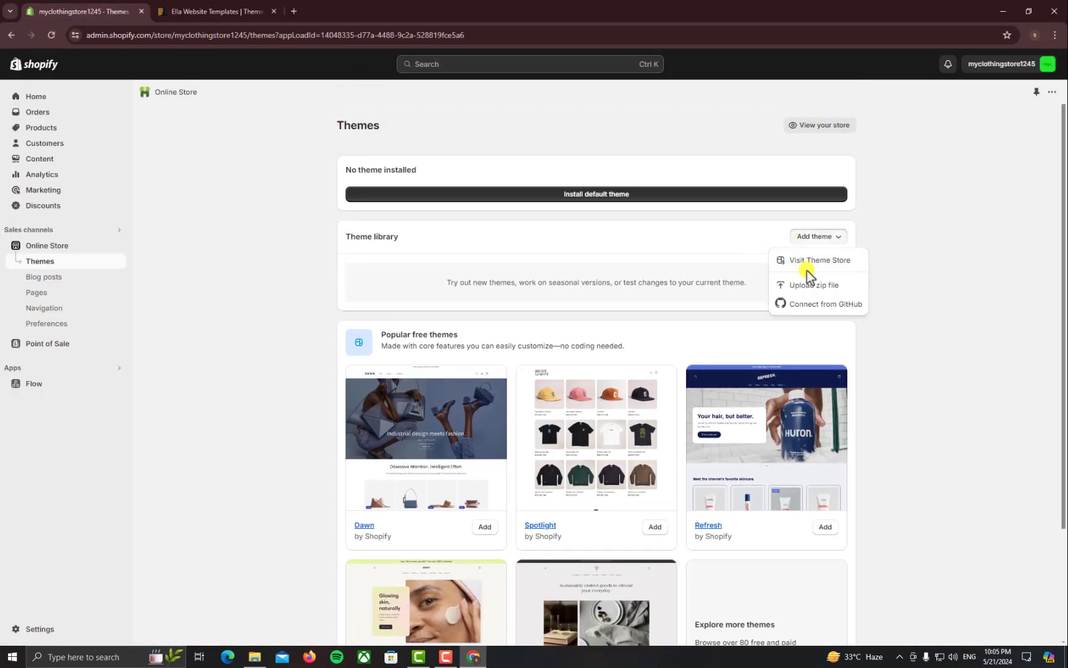
click(810, 284)
Attach ella-6-6-0-theme-source.zip from D:\ellashopify-660\ellashopify-660\Ella Shopify 6.6.0 and upload it
click(500, 360)
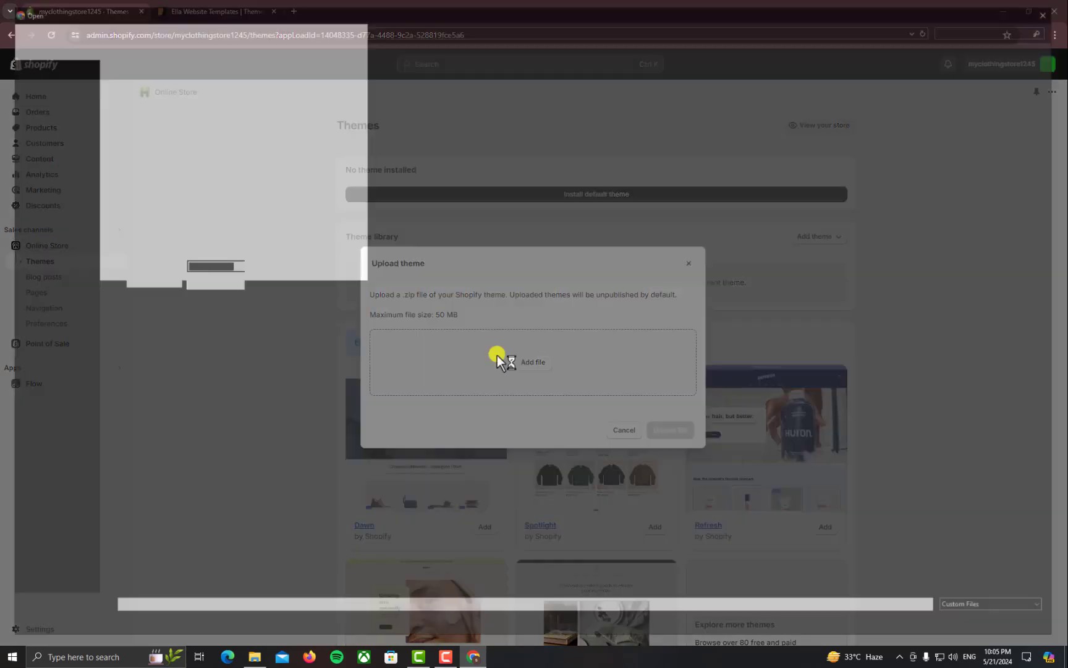
click(54, 225)
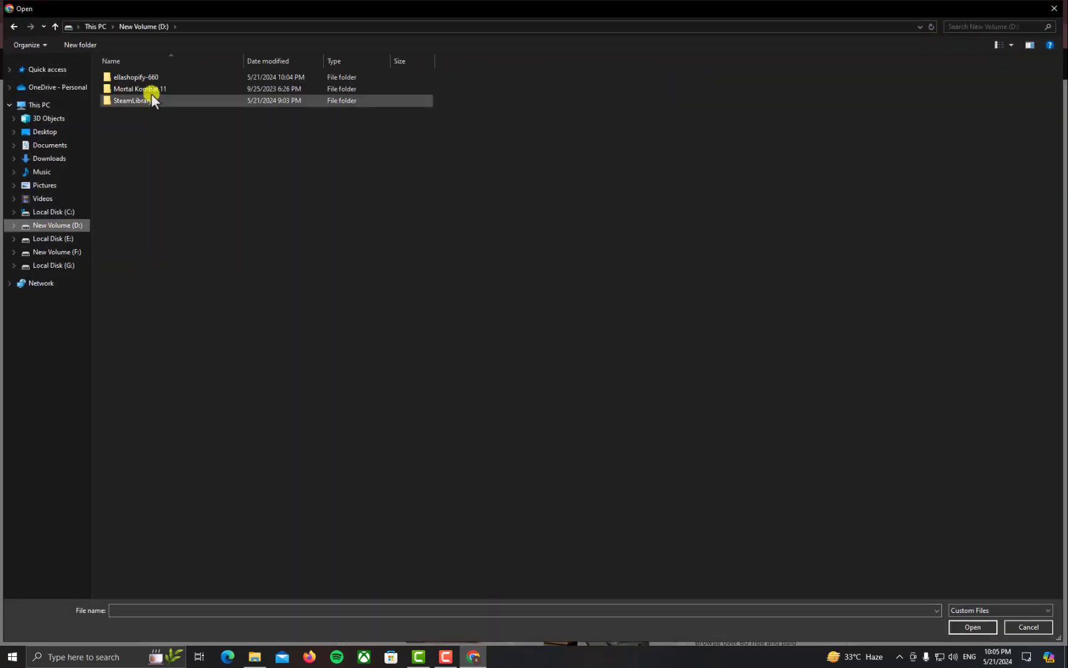
double_click(152, 78)
double_click(152, 78)
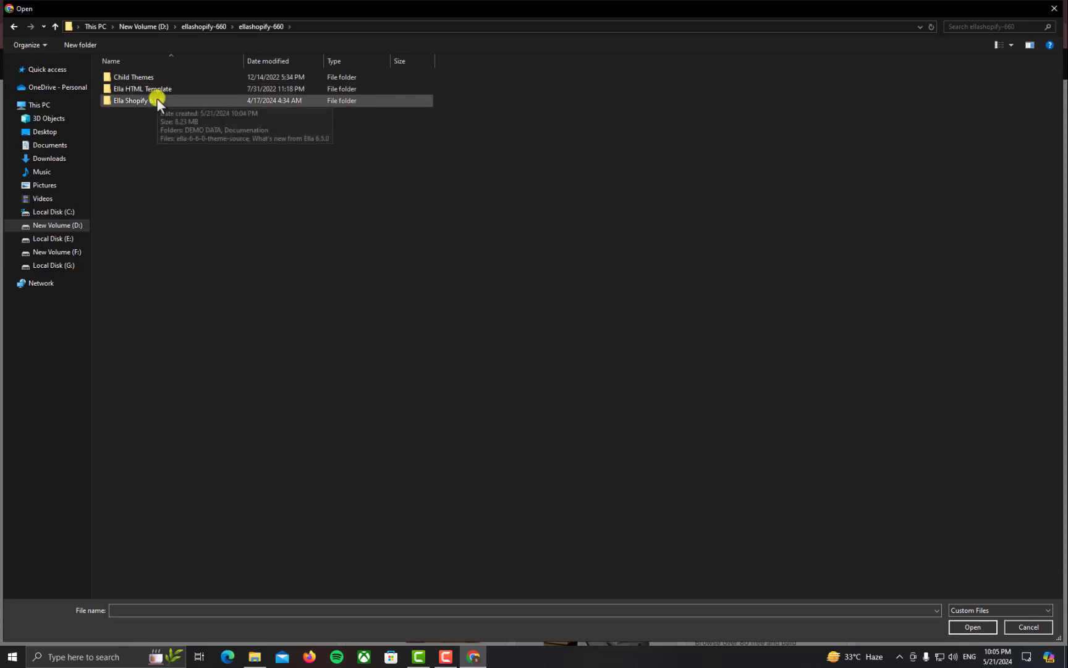
double_click(162, 103)
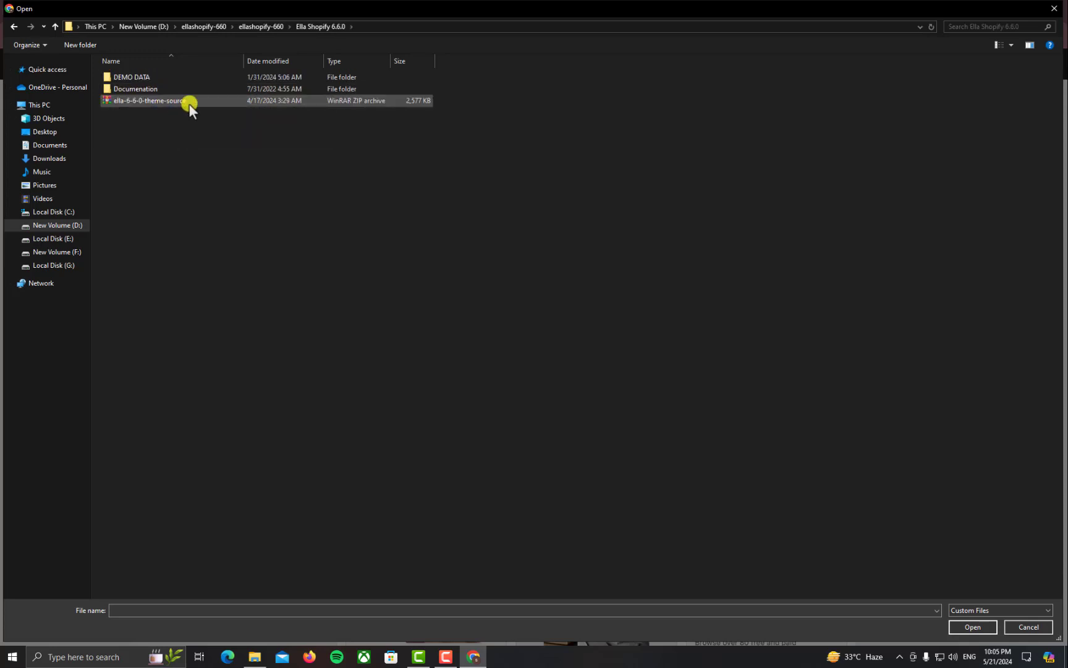
double_click(191, 101)
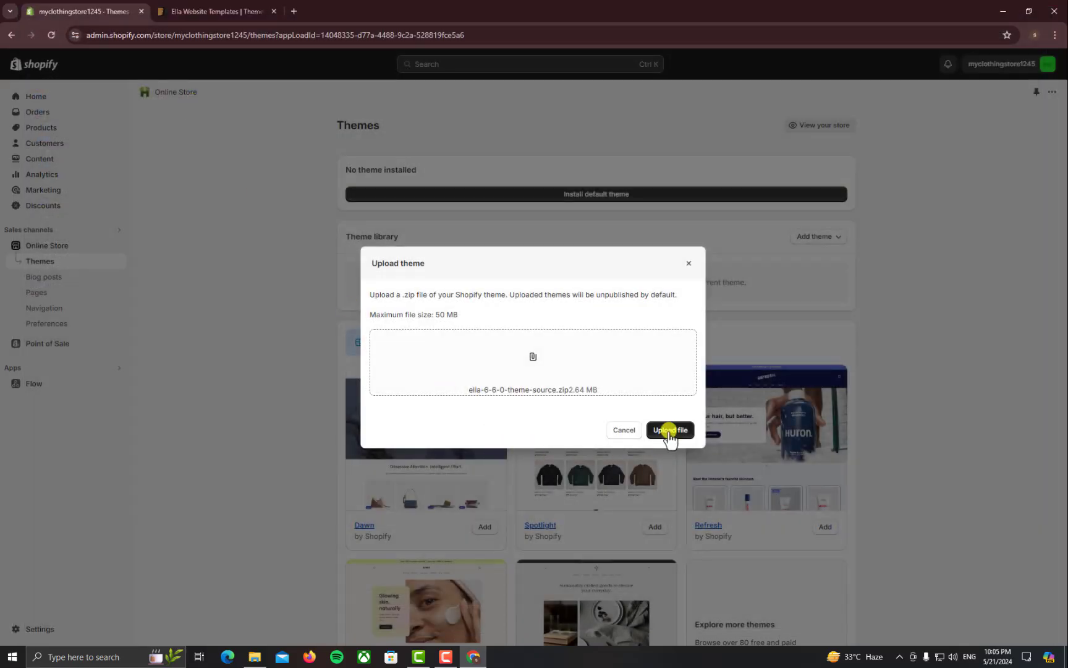
click(669, 431)
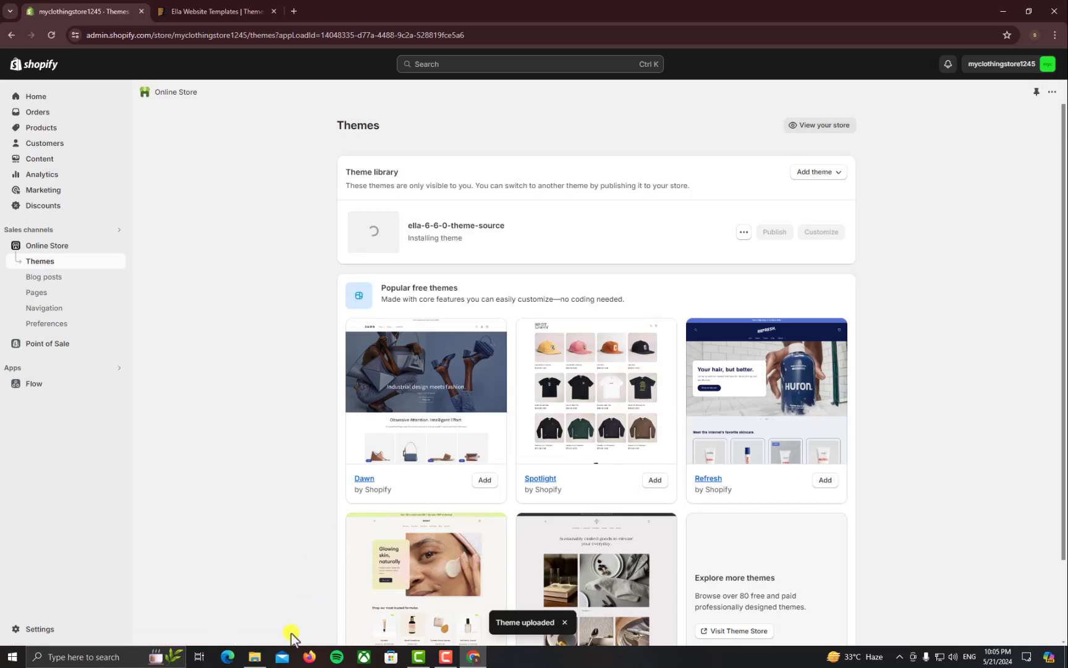
Open the Ella Multipurpose Shopify Theme item page from the ThemeForest results in a new tab
click(210, 11)
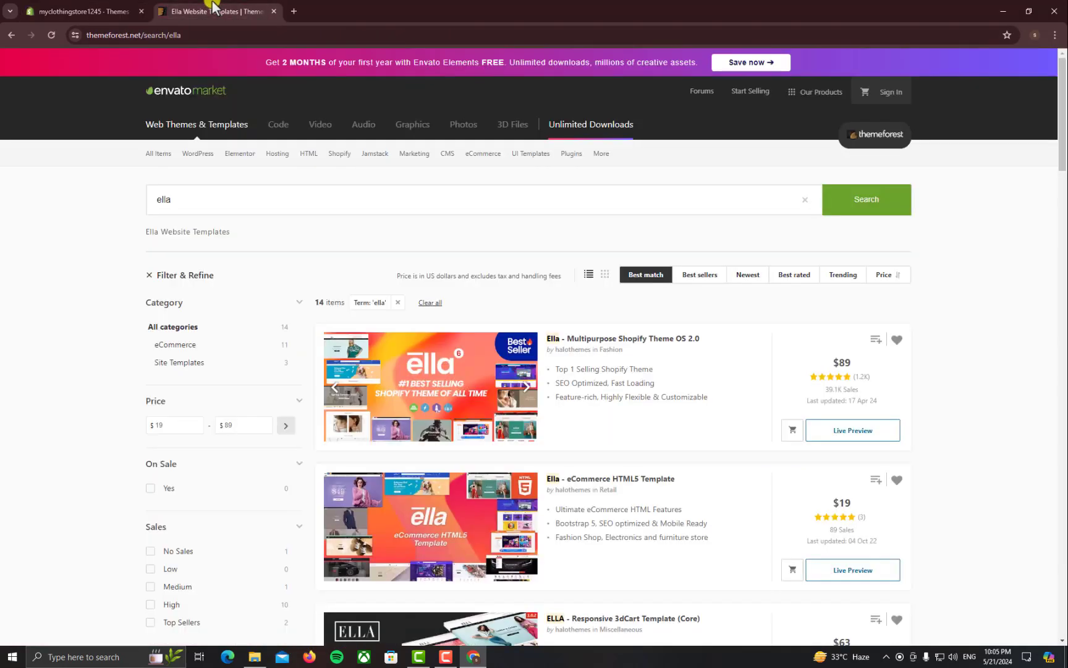
right_click(561, 339)
click(587, 352)
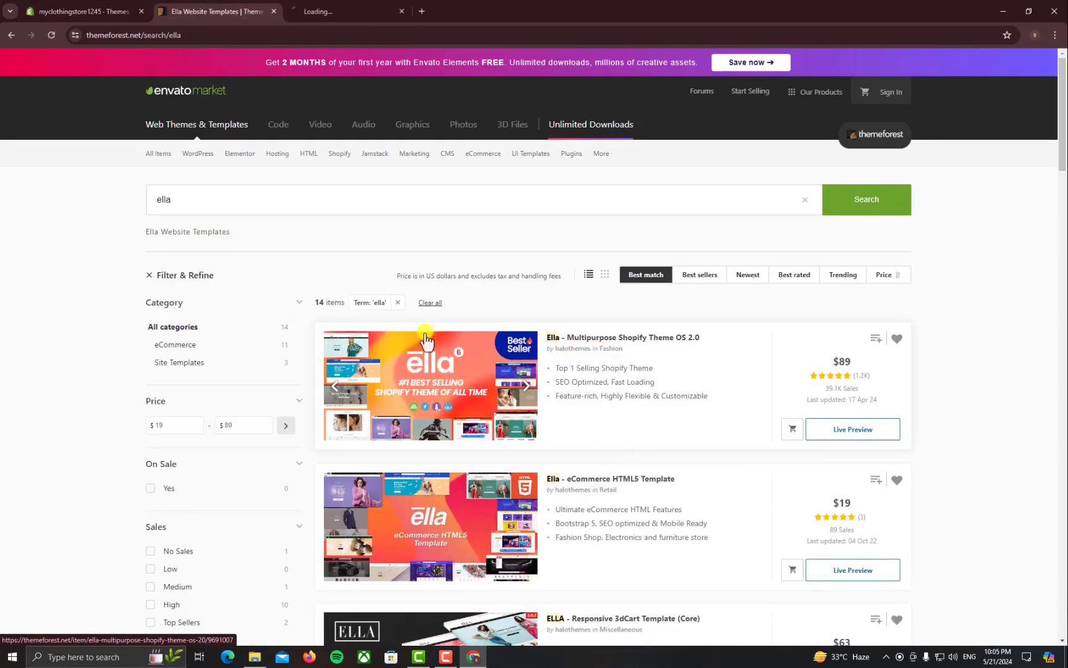
click(357, 9)
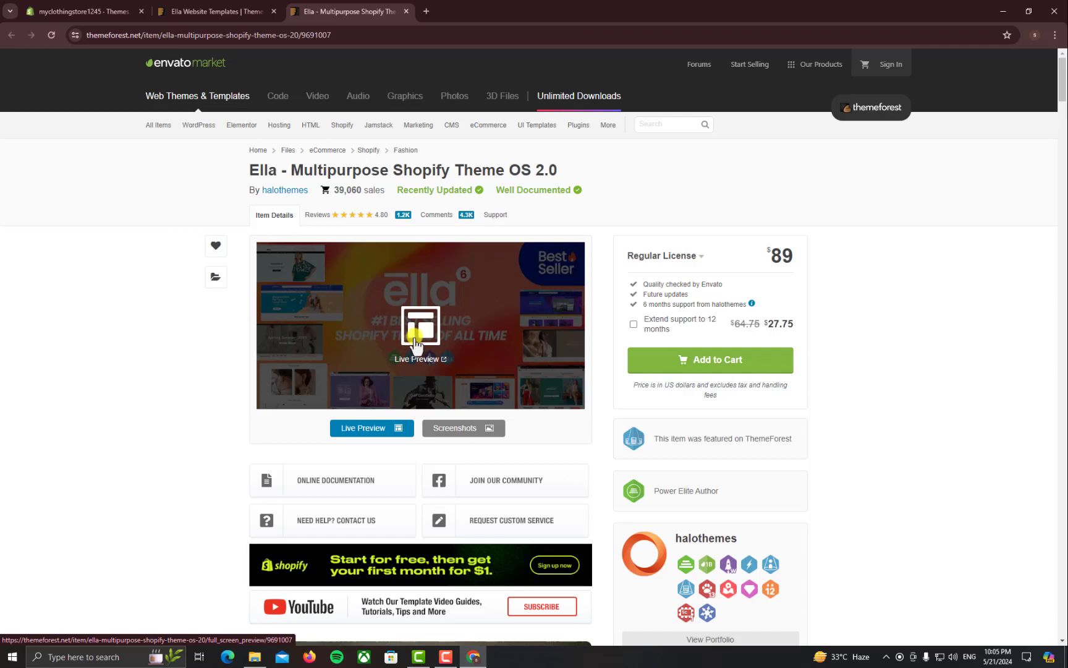
click(194, 11)
click(331, 11)
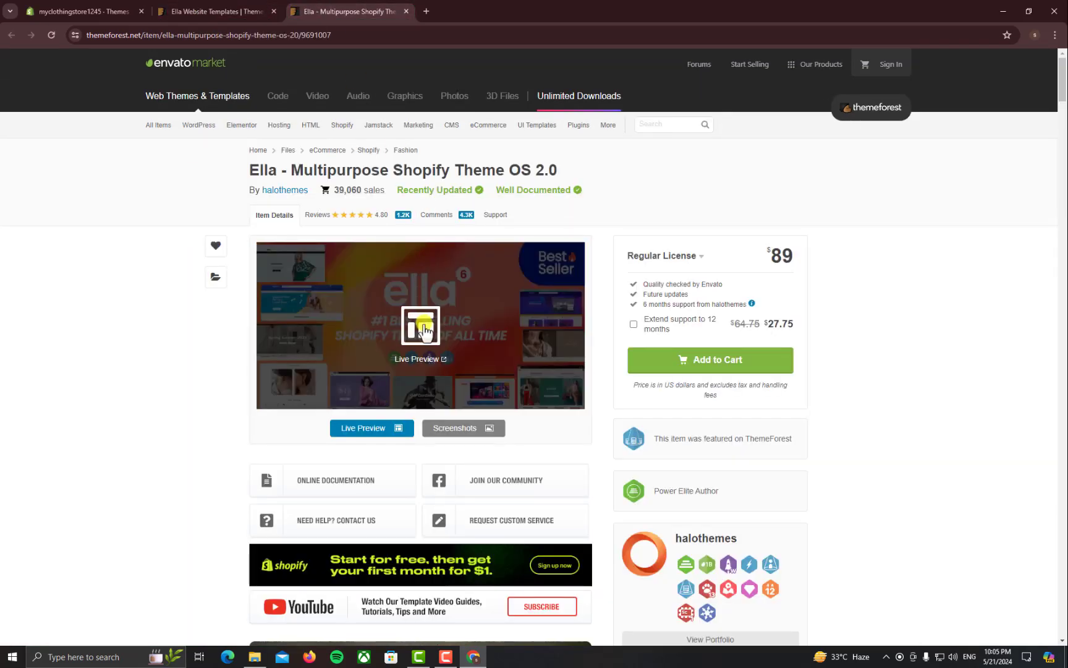
Launch the Ella live preview, scroll to the home page demos, and open Health & Beauty
click(425, 323)
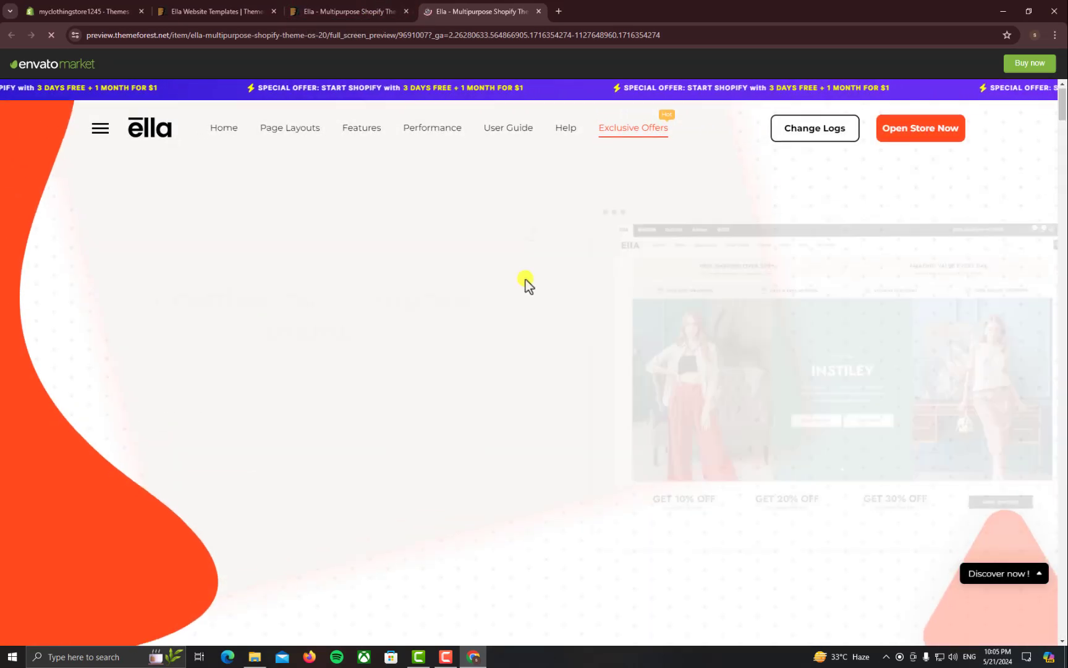
scroll(528, 279, down, 5)
scroll(550, 280, up, 3)
scroll(551, 281, up, 3)
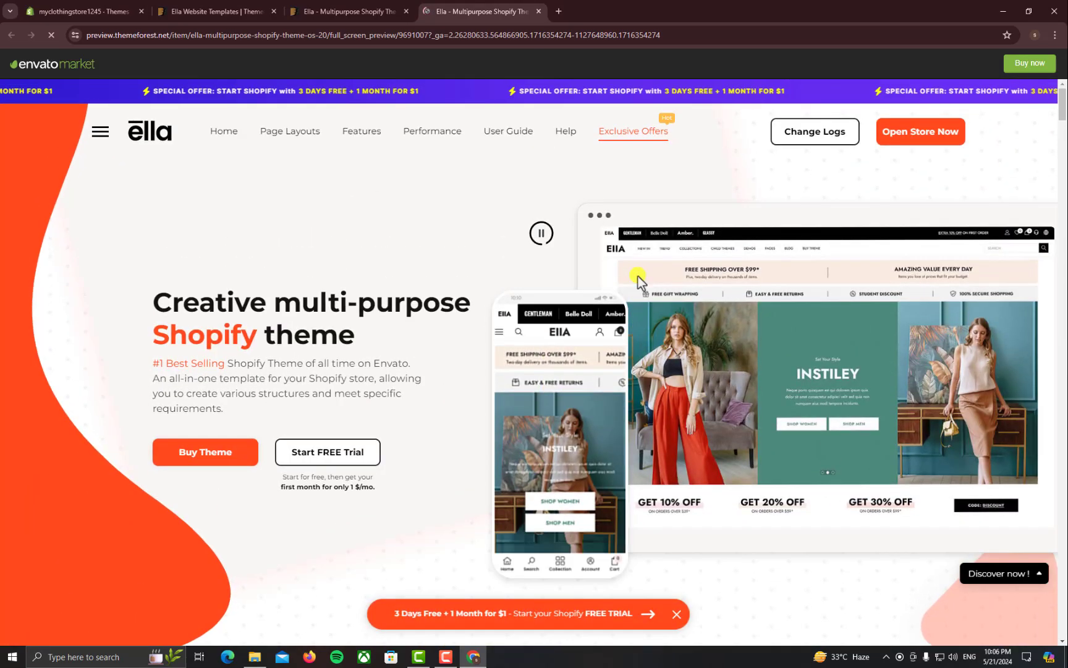
scroll(489, 235, down, 15)
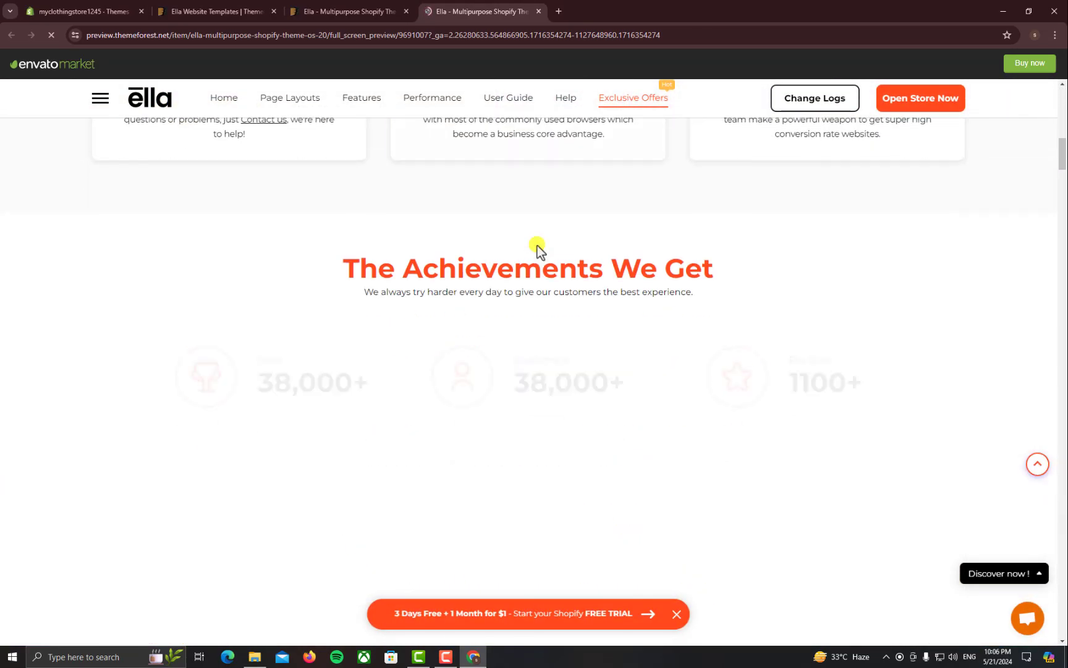
scroll(539, 246, down, 4)
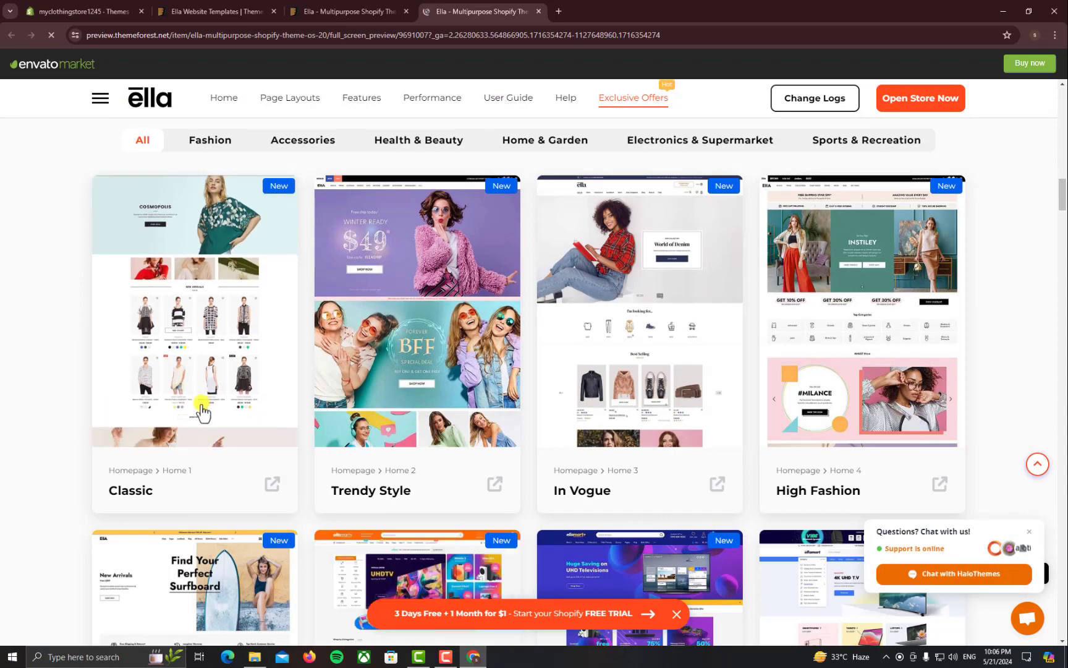
scroll(203, 412, down, 2)
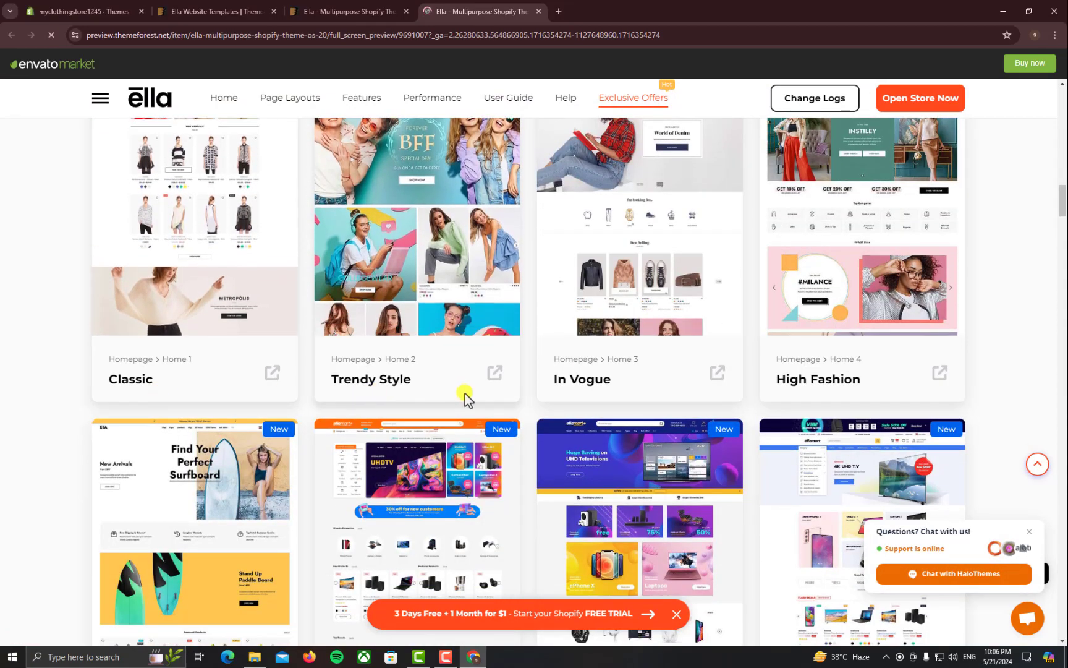
scroll(531, 372, down, 7)
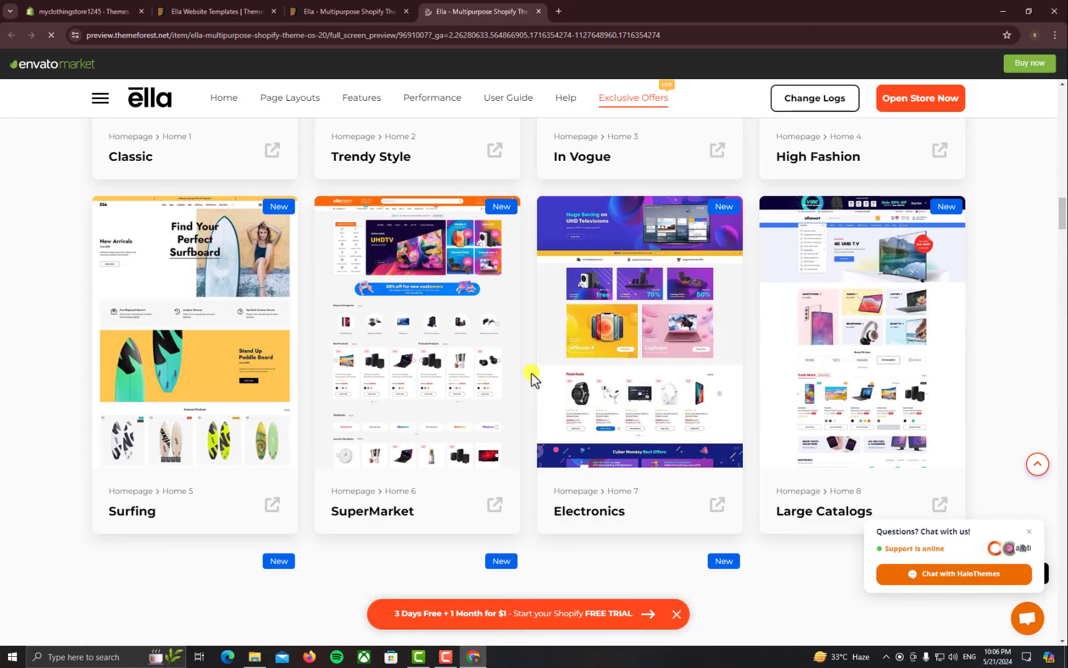
scroll(443, 371, down, 4)
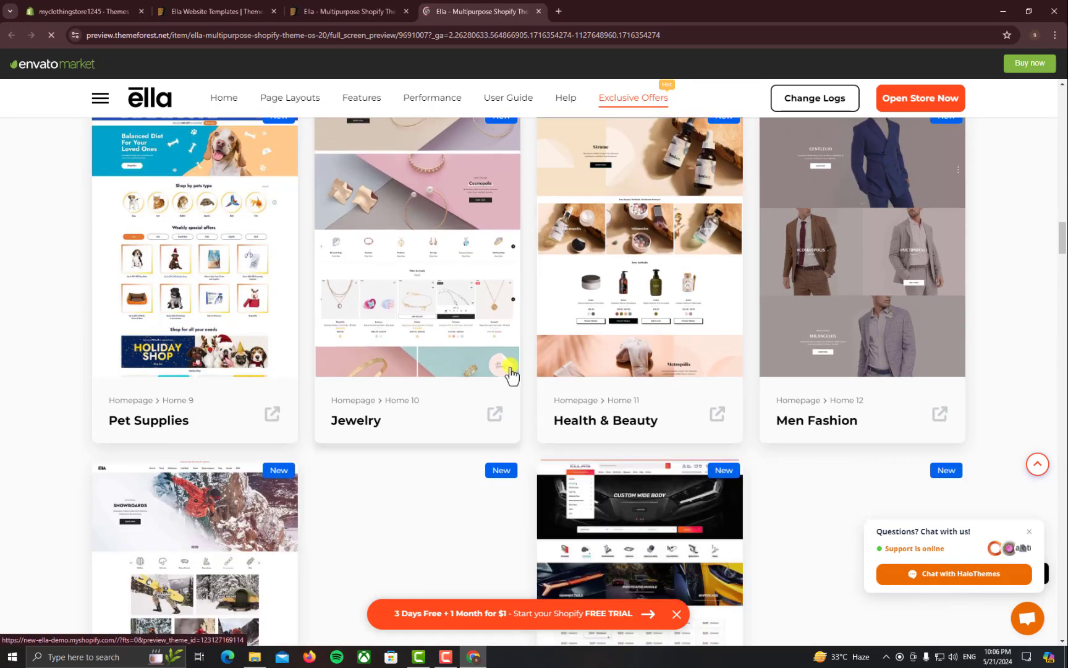
scroll(596, 417, down, 1)
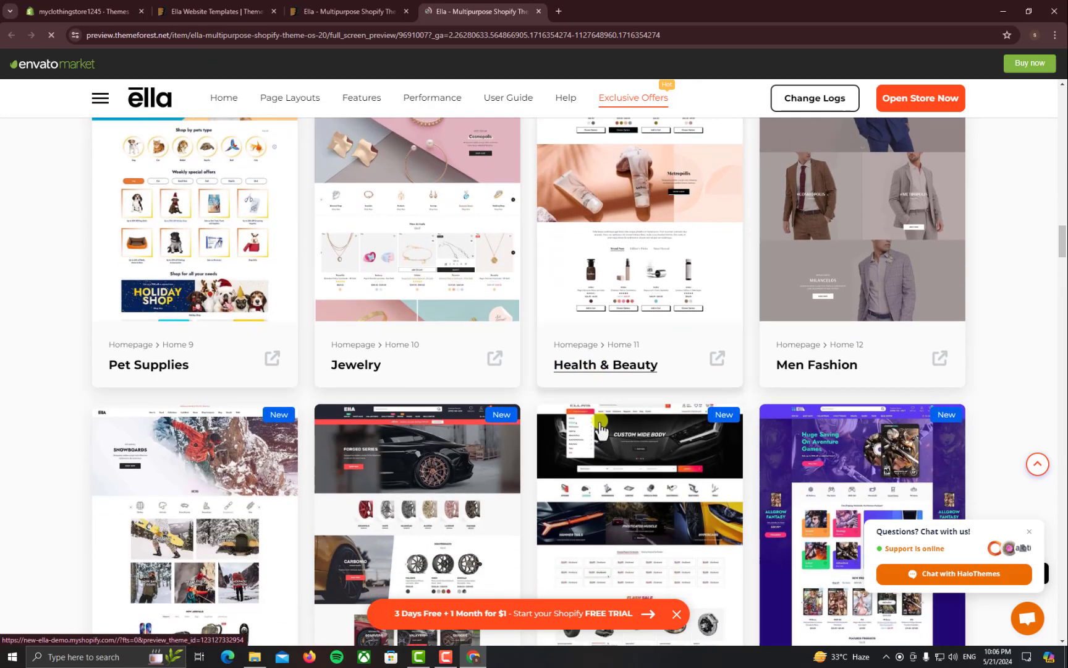
click(601, 366)
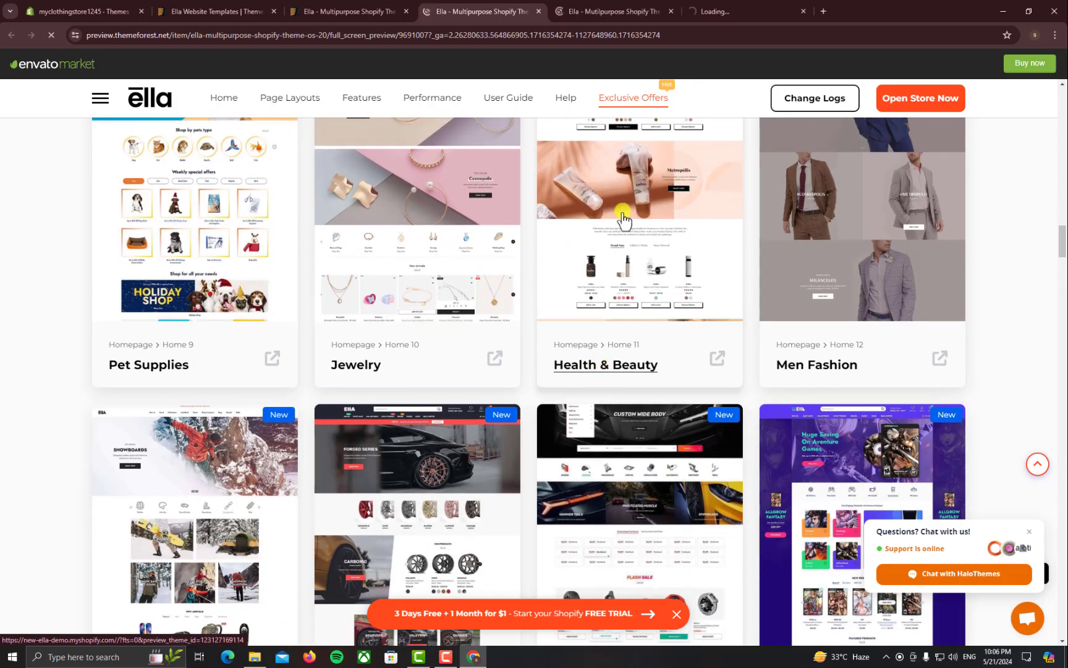
click(591, 9)
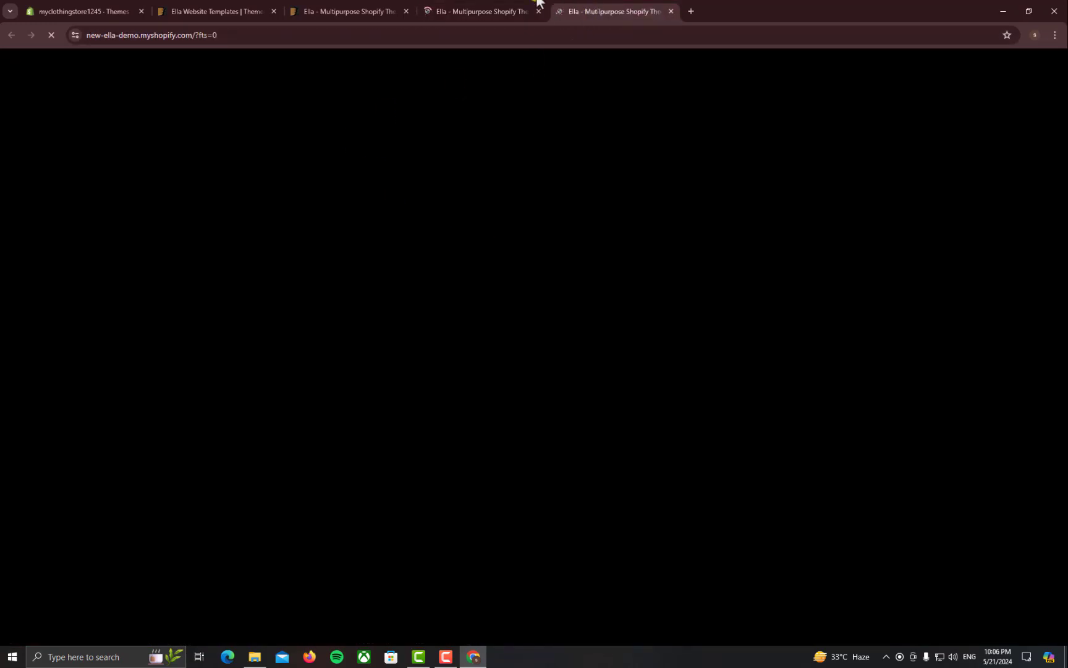
Switch to the Health & Beauty demo store, then check the Ella theme's installation progress in Shopify
click(533, 9)
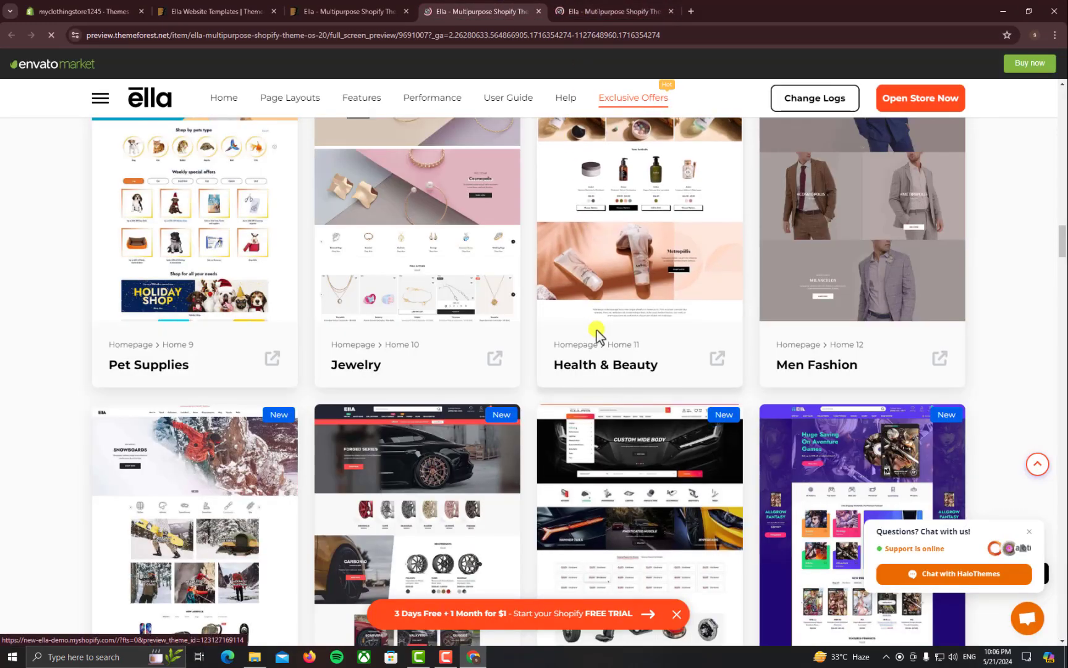
key(ctrl+Tab)
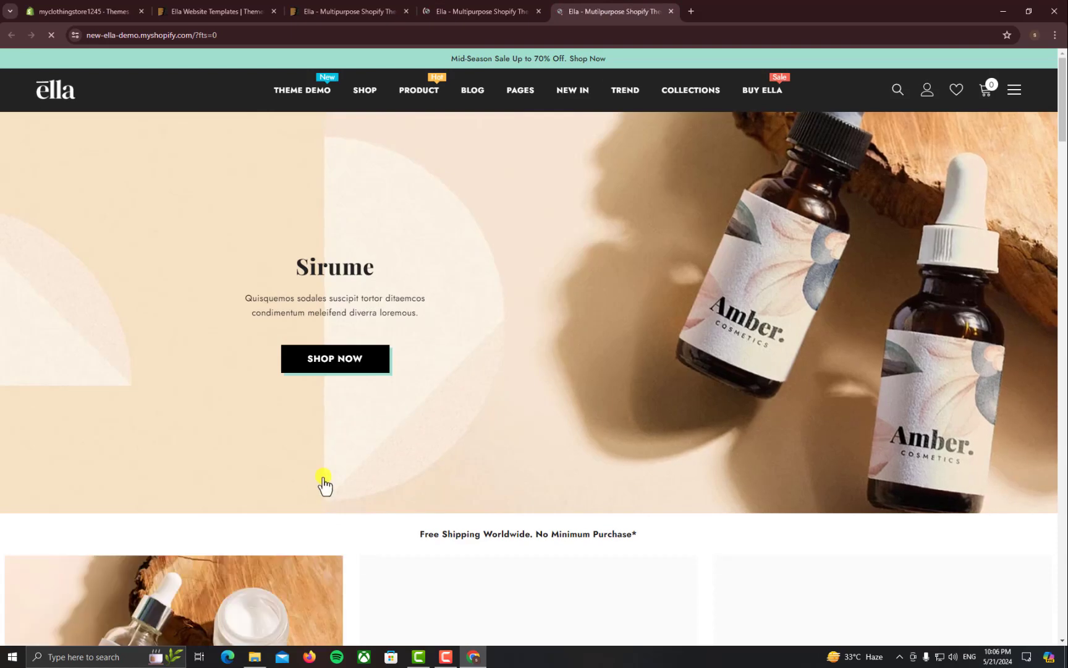
scroll(529, 481, down, 4)
scroll(367, 451, down, 13)
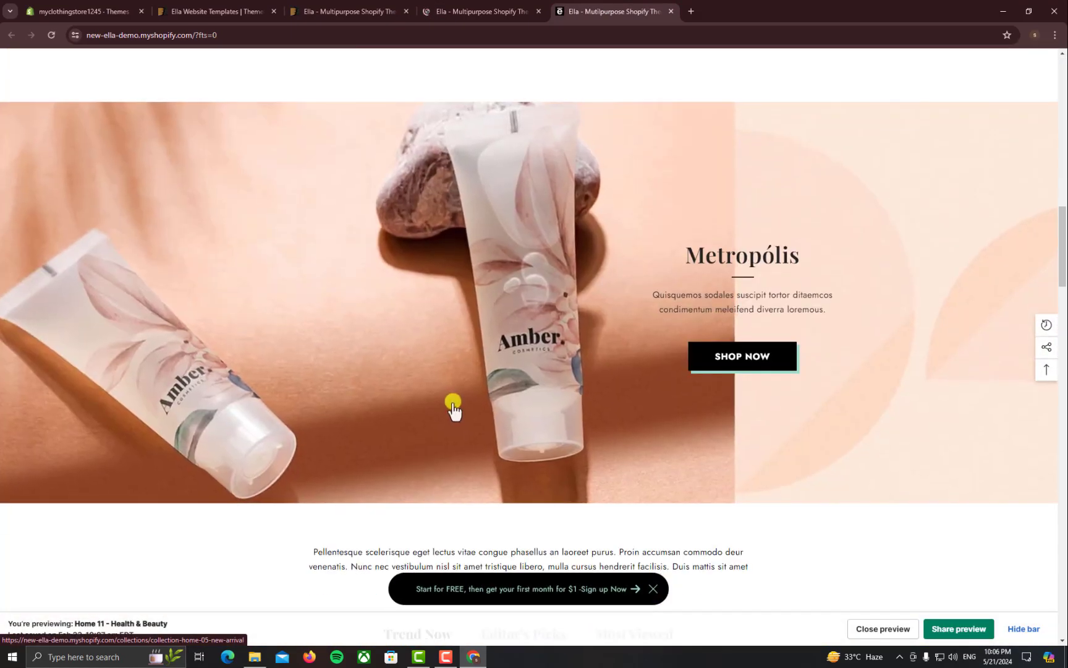
click(228, 6)
click(337, 9)
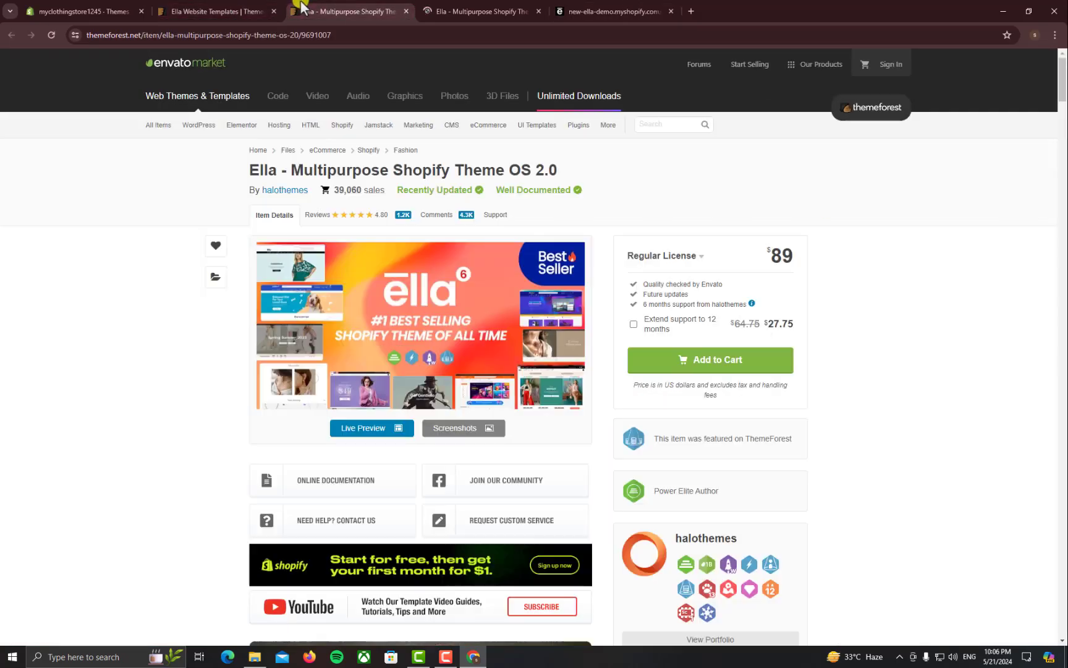
click(217, 11)
click(71, 7)
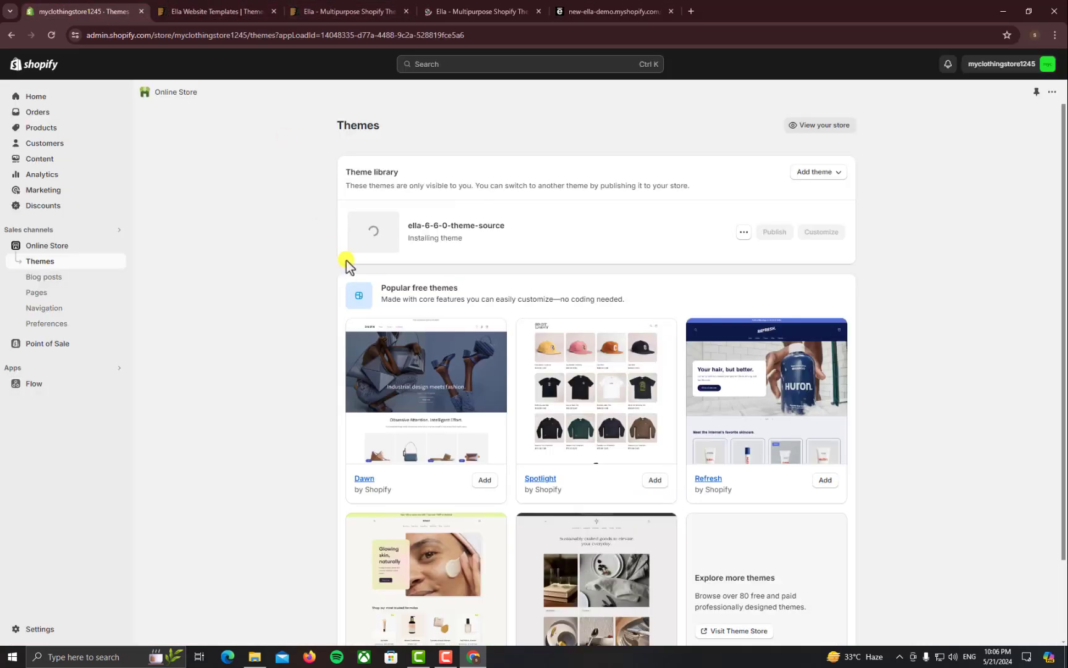
Scroll through the Health & Beauty demo homepage, then go back to the Shopify themes page
click(612, 11)
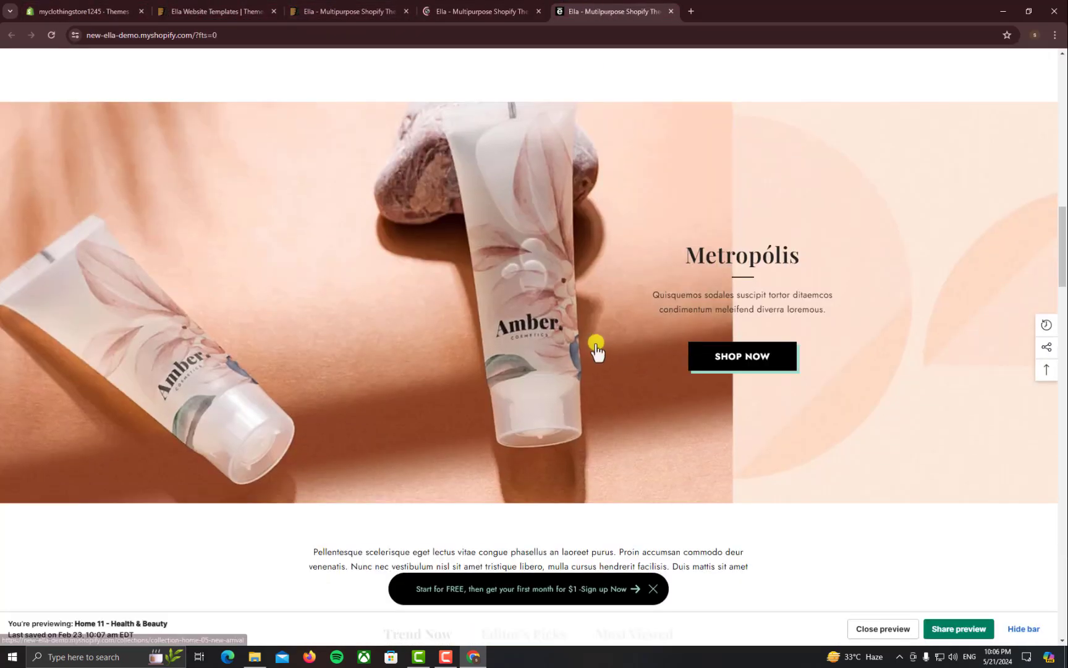
scroll(597, 346, down, 10)
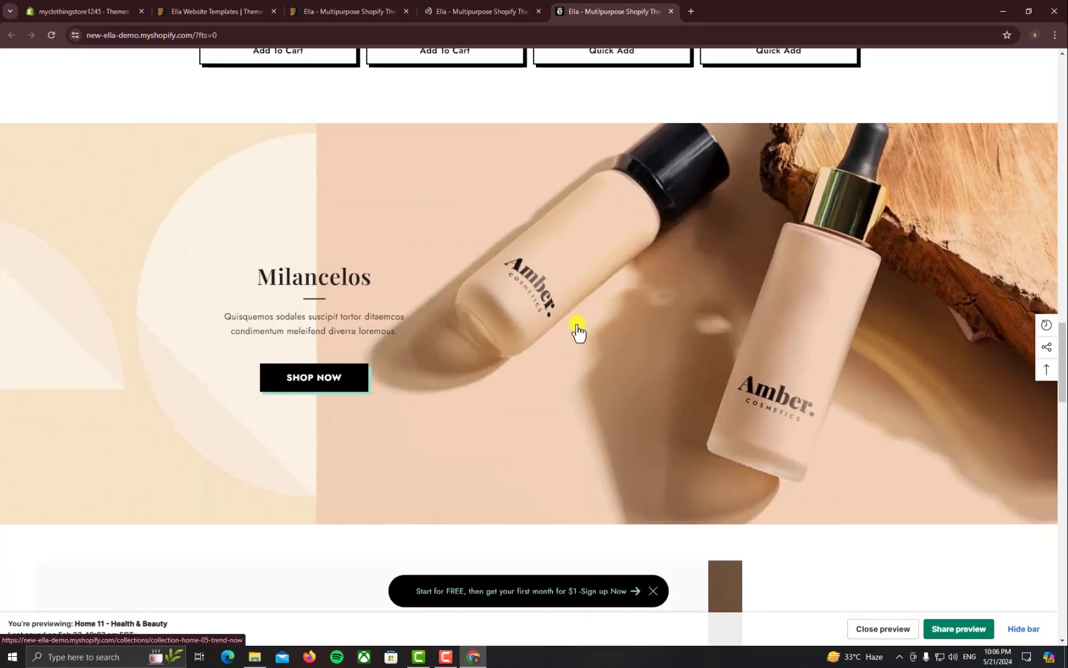
scroll(578, 329, down, 8)
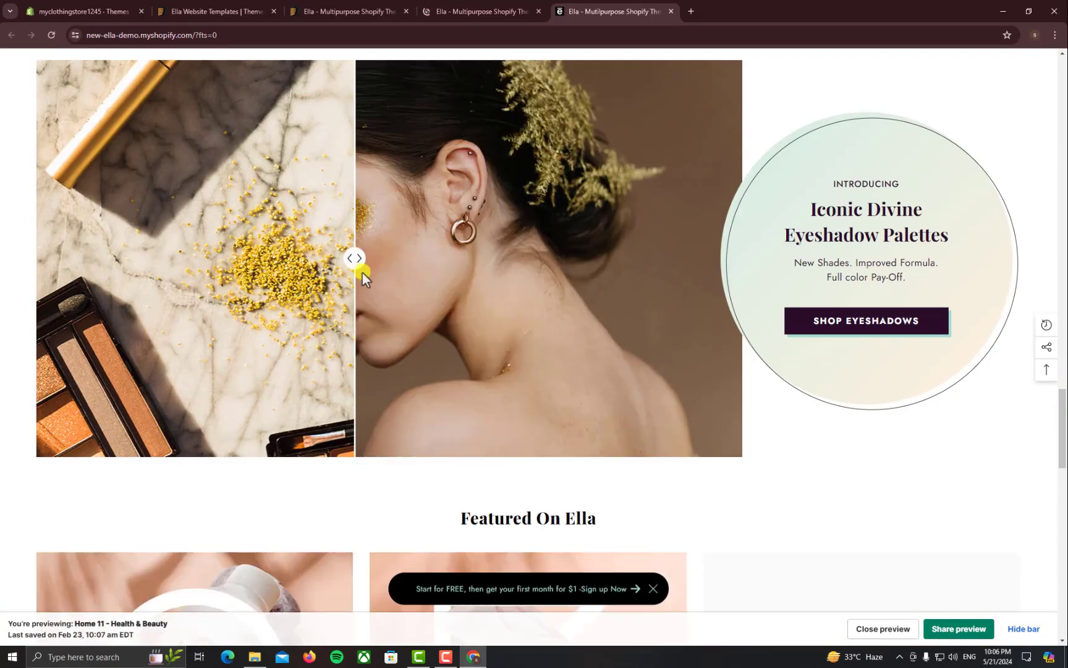
scroll(562, 303, down, 12)
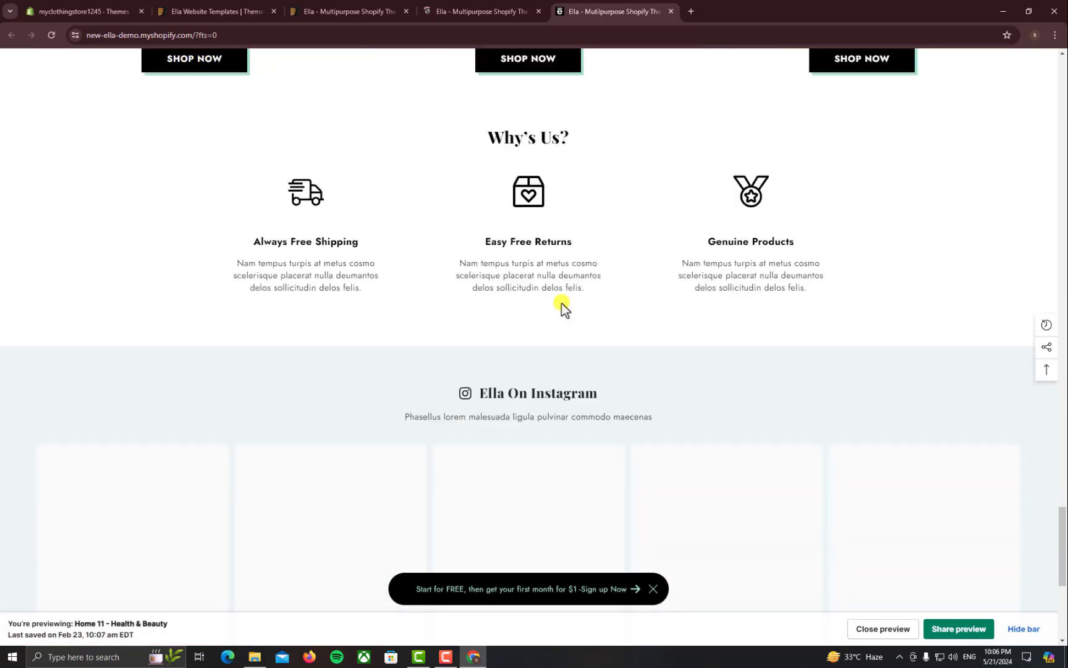
scroll(562, 303, down, 6)
scroll(562, 301, up, 4)
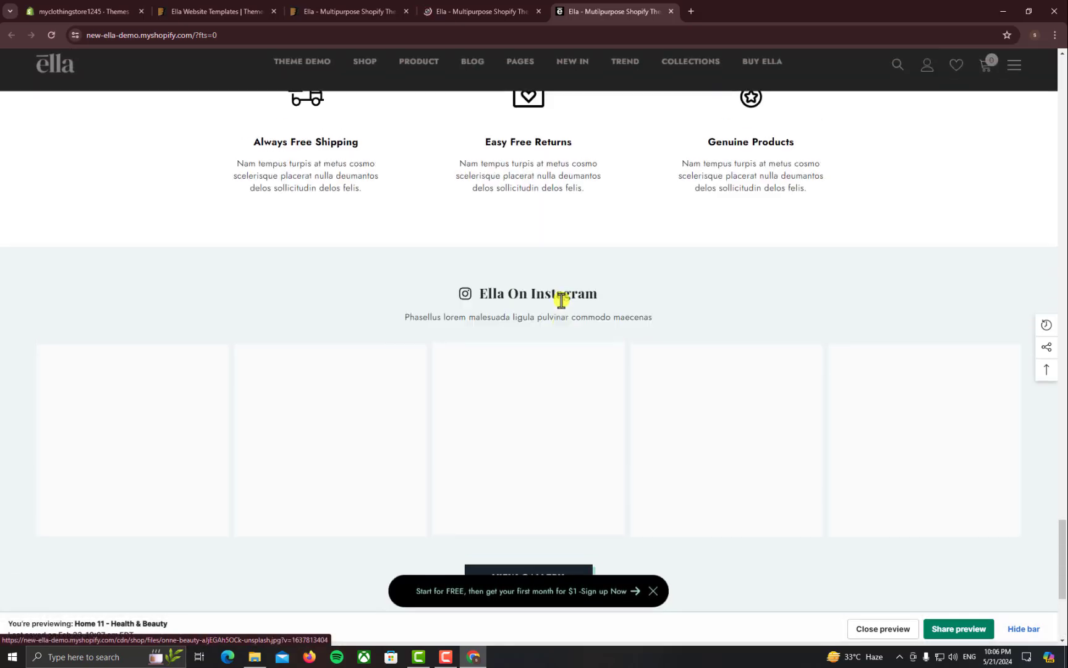
scroll(560, 299, up, 18)
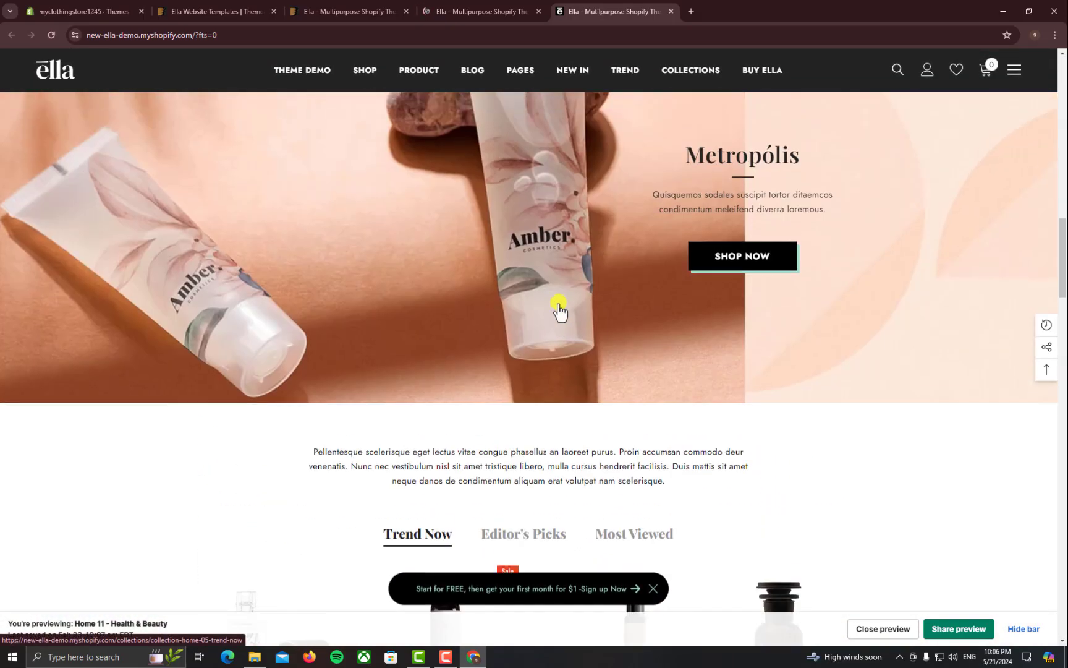
scroll(560, 306, up, 15)
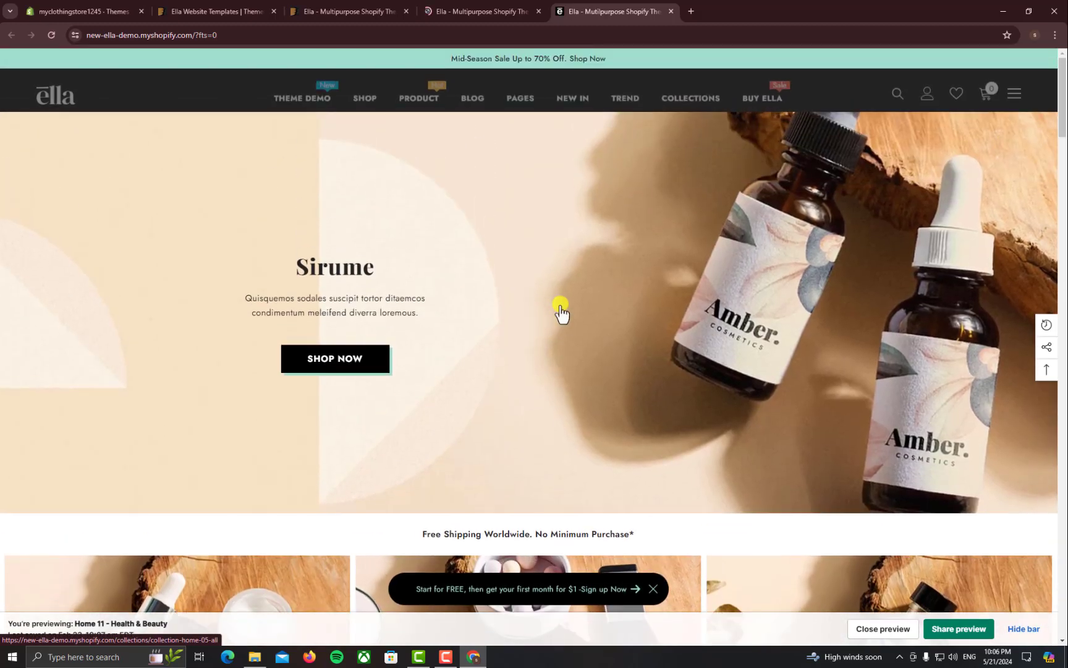
click(92, 10)
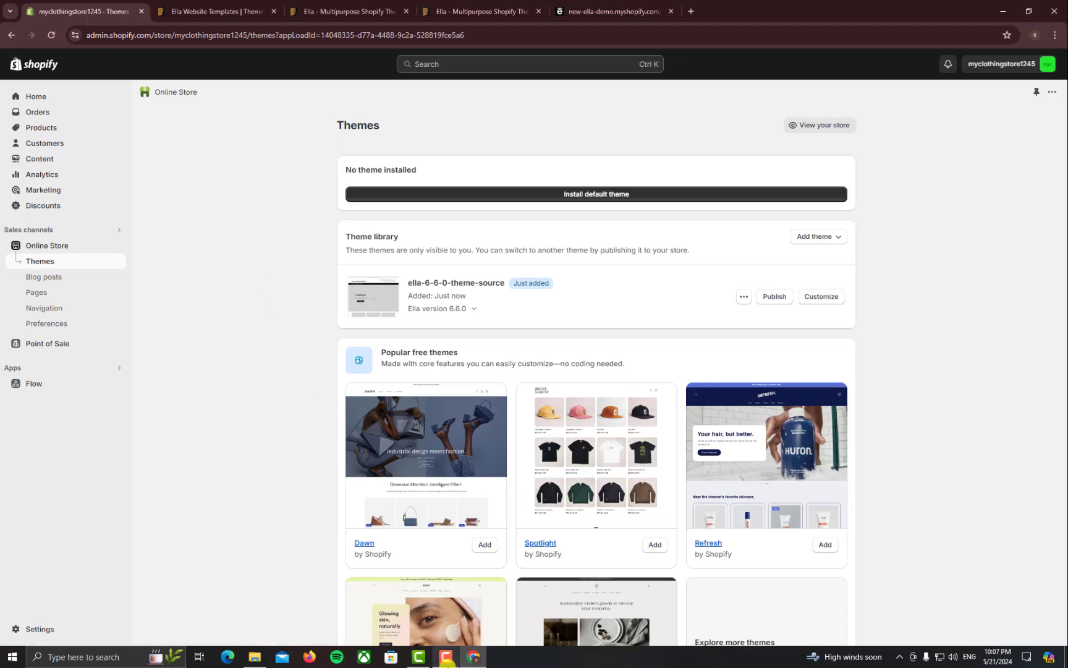
Open the store's Ella theme preview in a new tab from its options menu
click(446, 657)
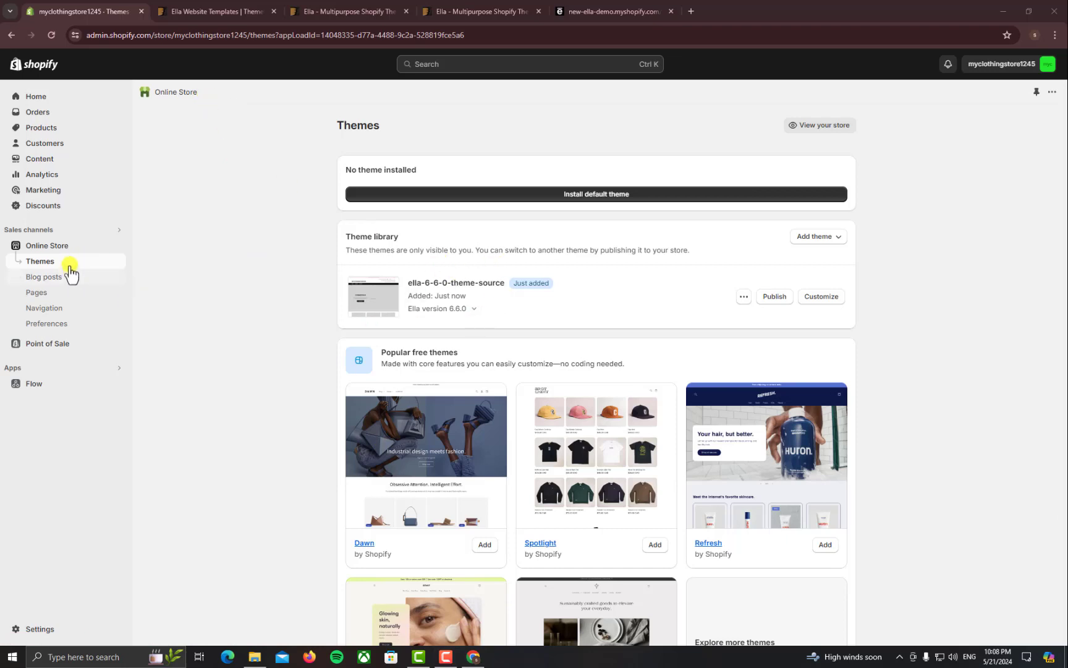
click(744, 296)
right_click(707, 323)
click(711, 328)
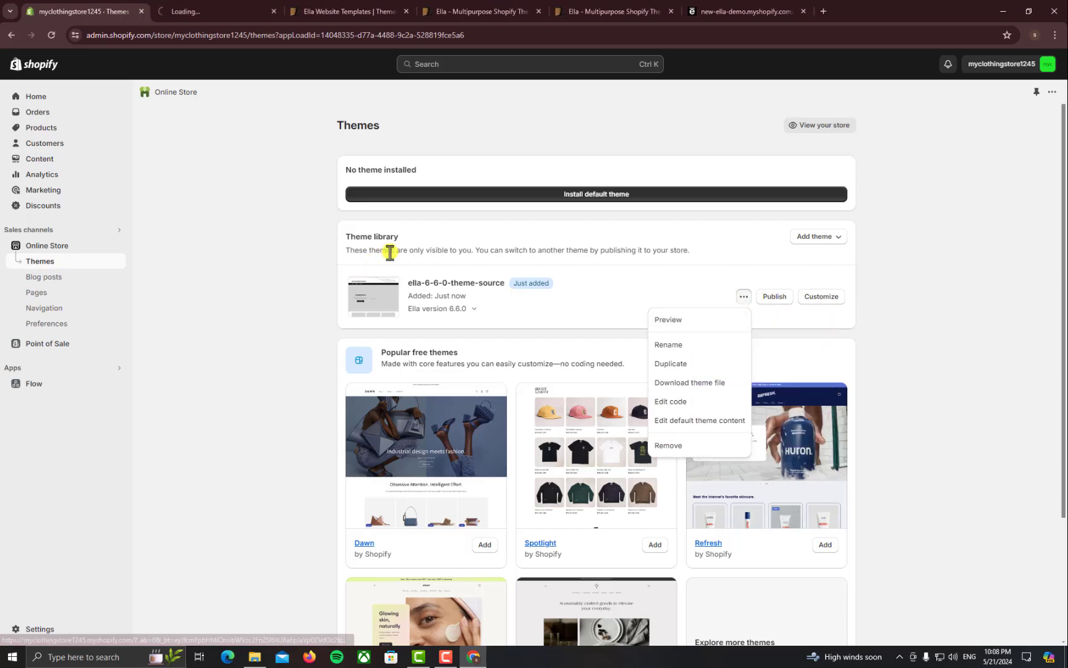
Revisit the Health & Beauty demo store, dismiss its sign-up popup, and scroll down
click(480, 12)
click(609, 11)
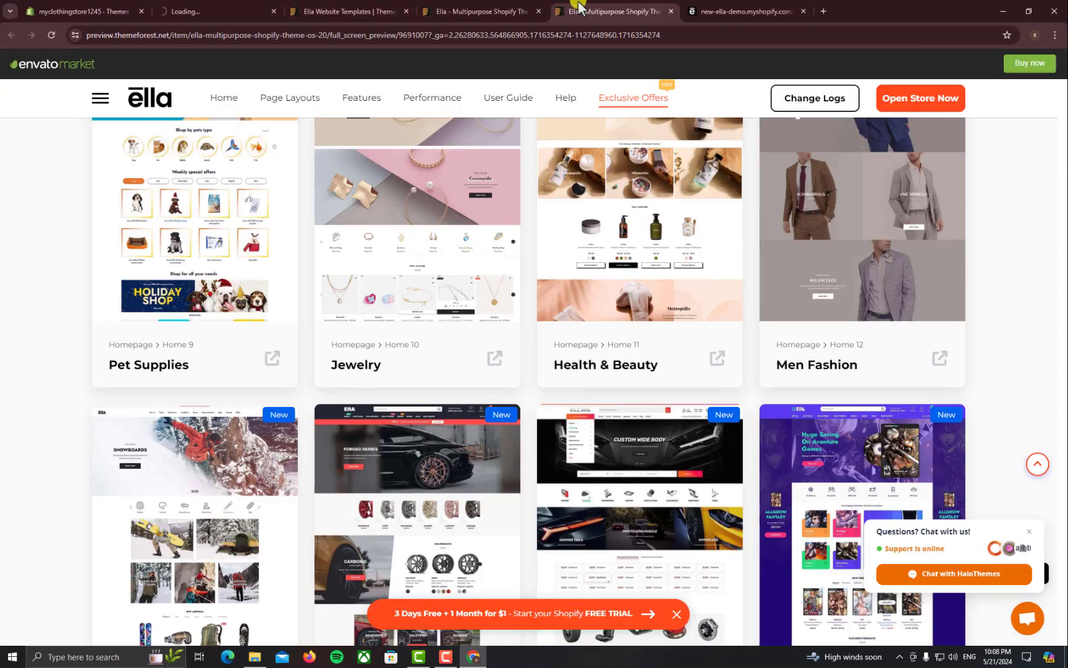
click(693, 8)
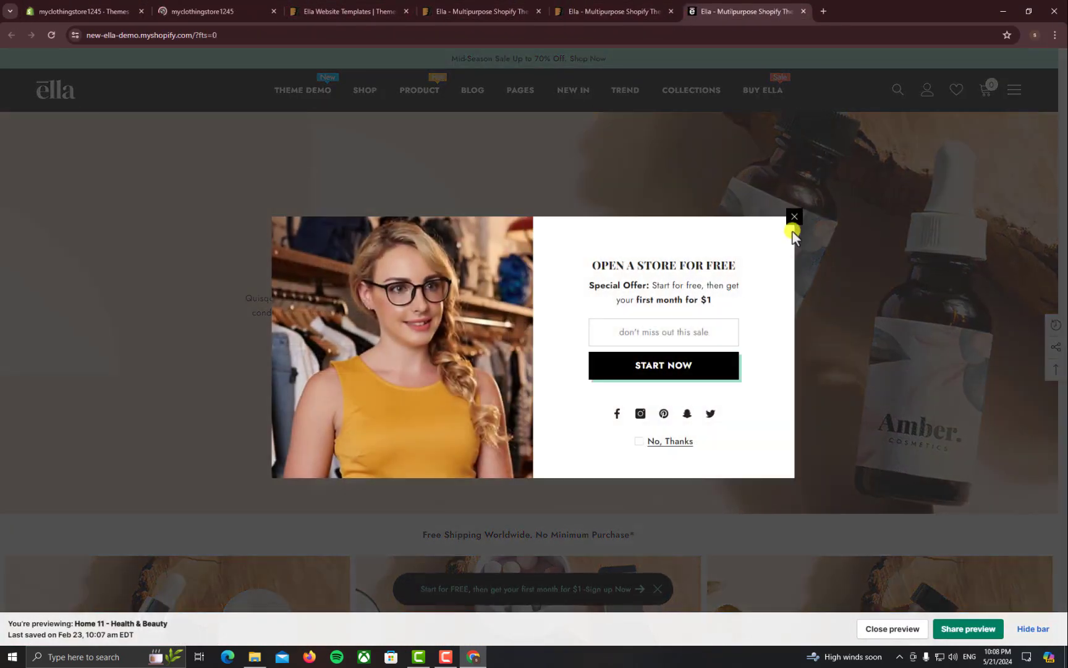
click(791, 223)
scroll(594, 357, down, 15)
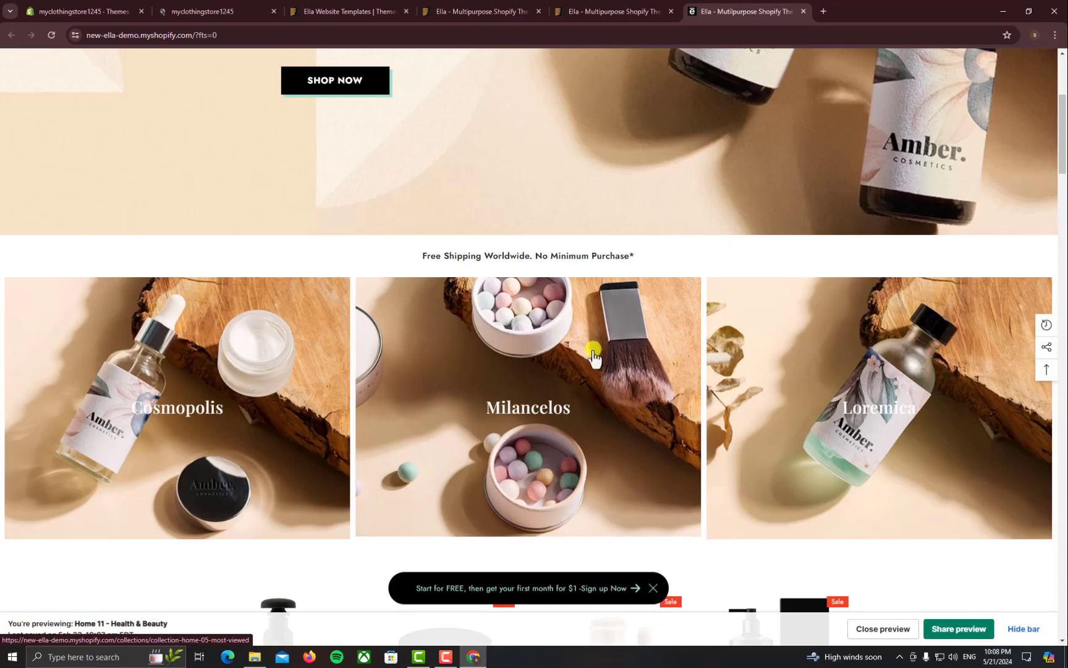
scroll(594, 355, down, 10)
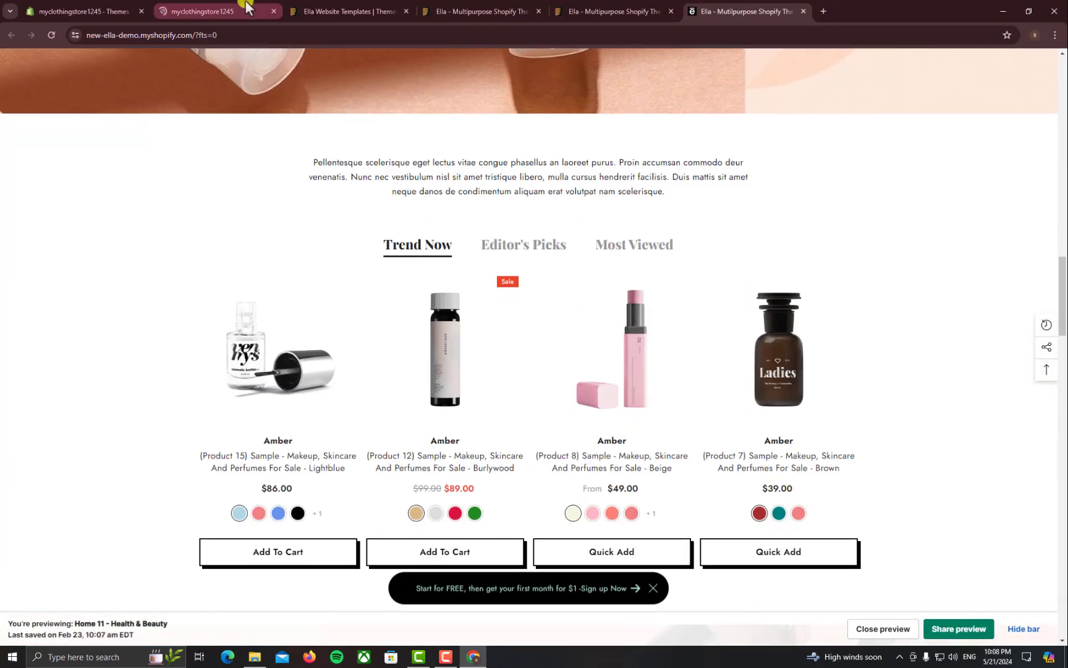
Scroll through the Ella-6-6-0-theme-source homepage preview with its placeholder products
click(246, 8)
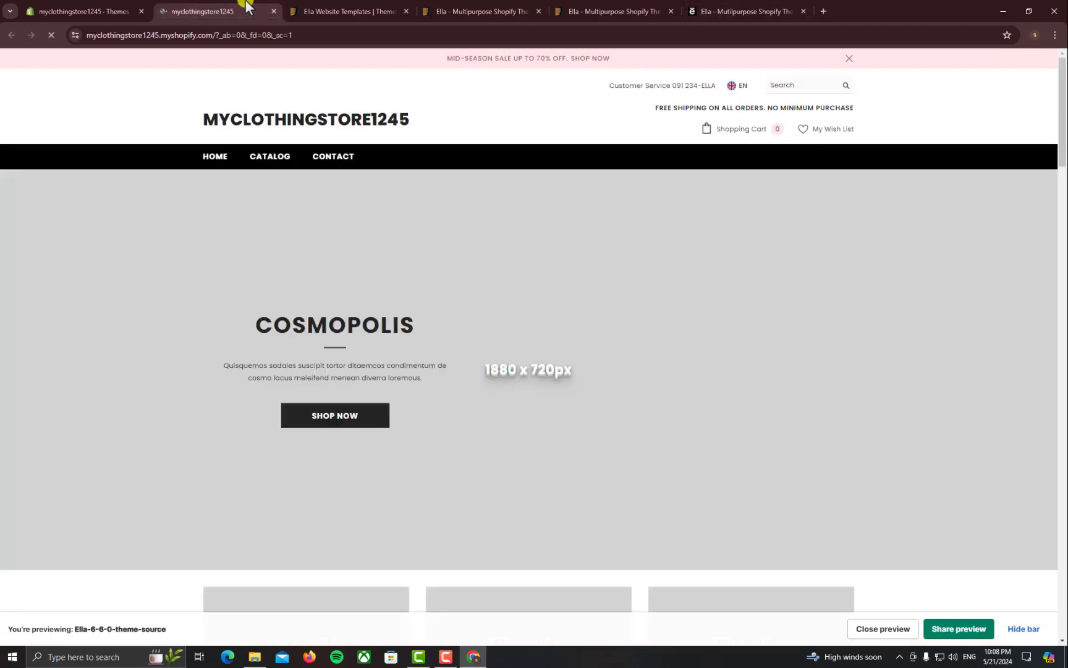
scroll(495, 454, down, 5)
scroll(489, 435, down, 10)
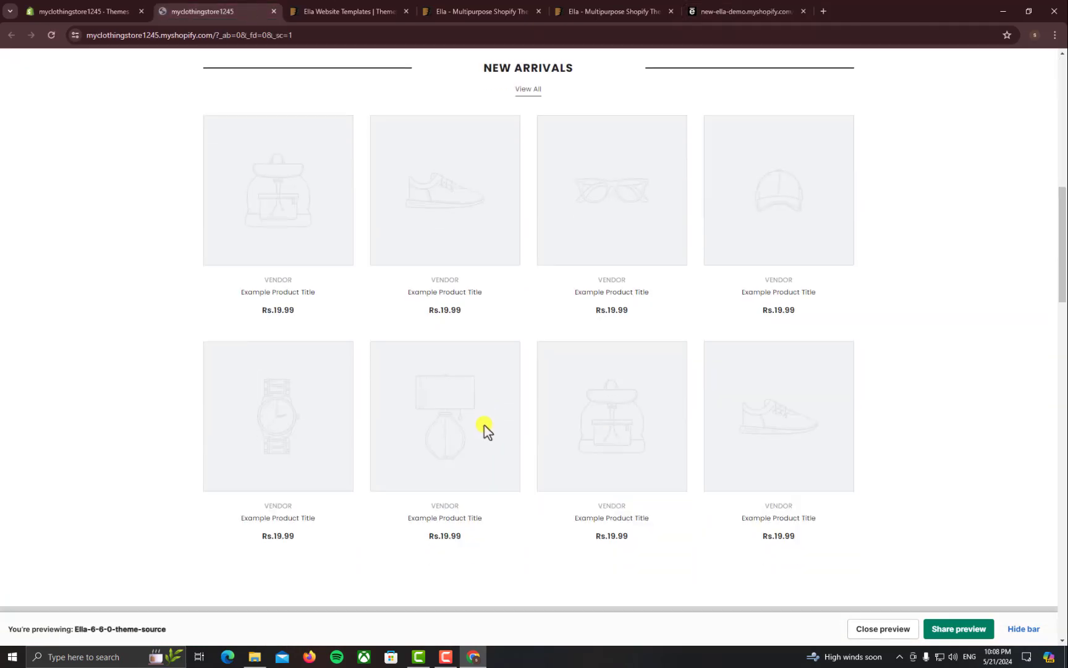
scroll(482, 434, down, 5)
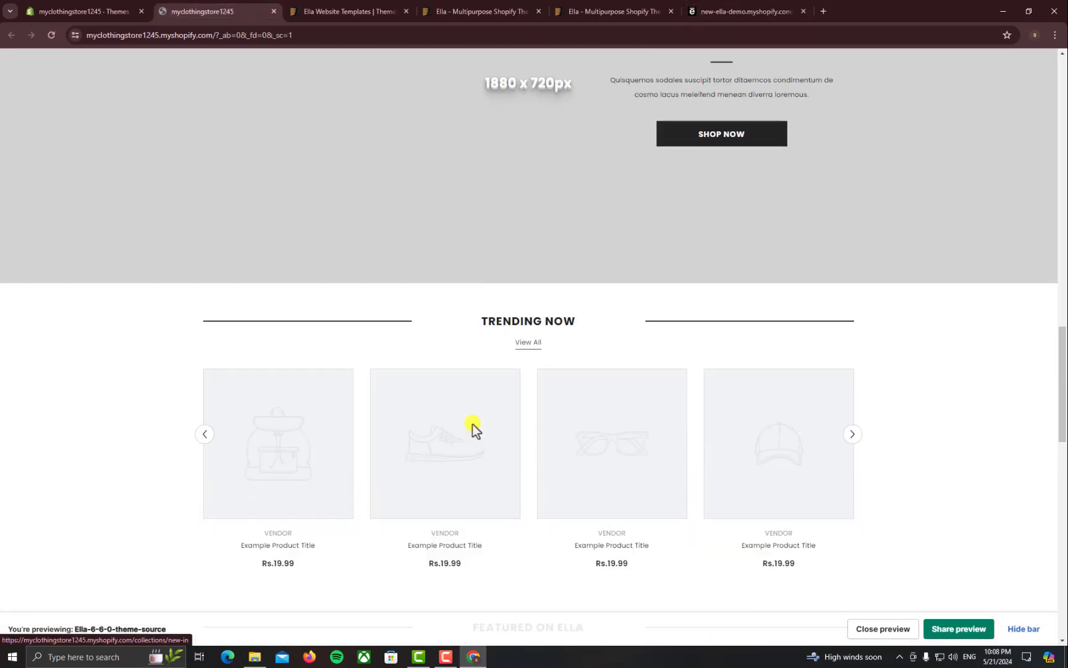
click(254, 656)
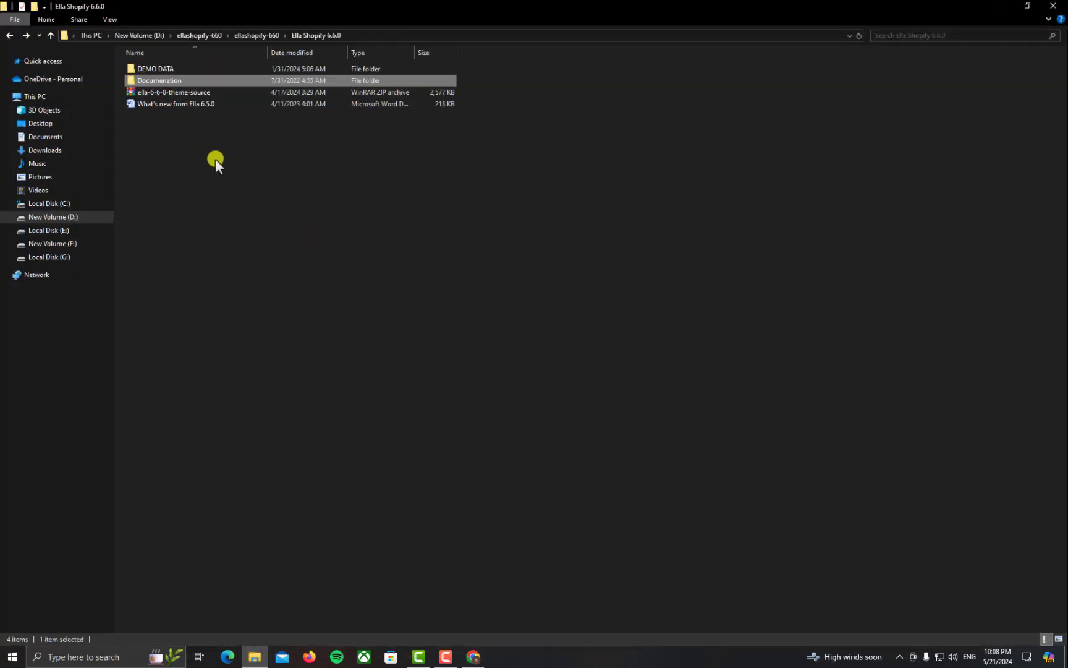
Open the Documentation folder and launch its Open_me file
double_click(197, 84)
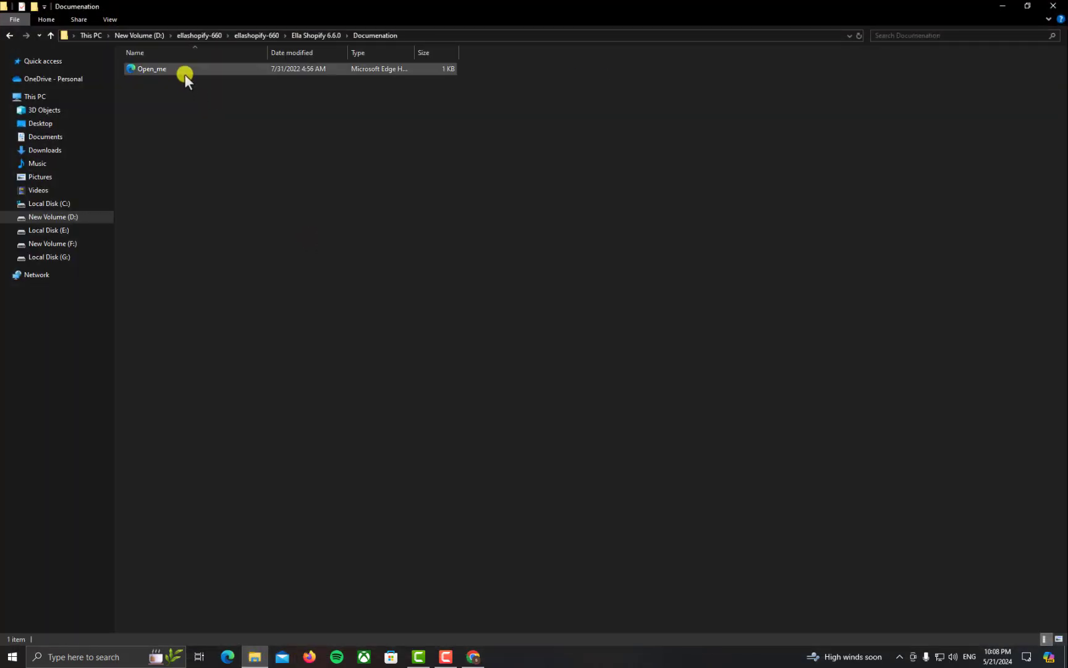
double_click(185, 74)
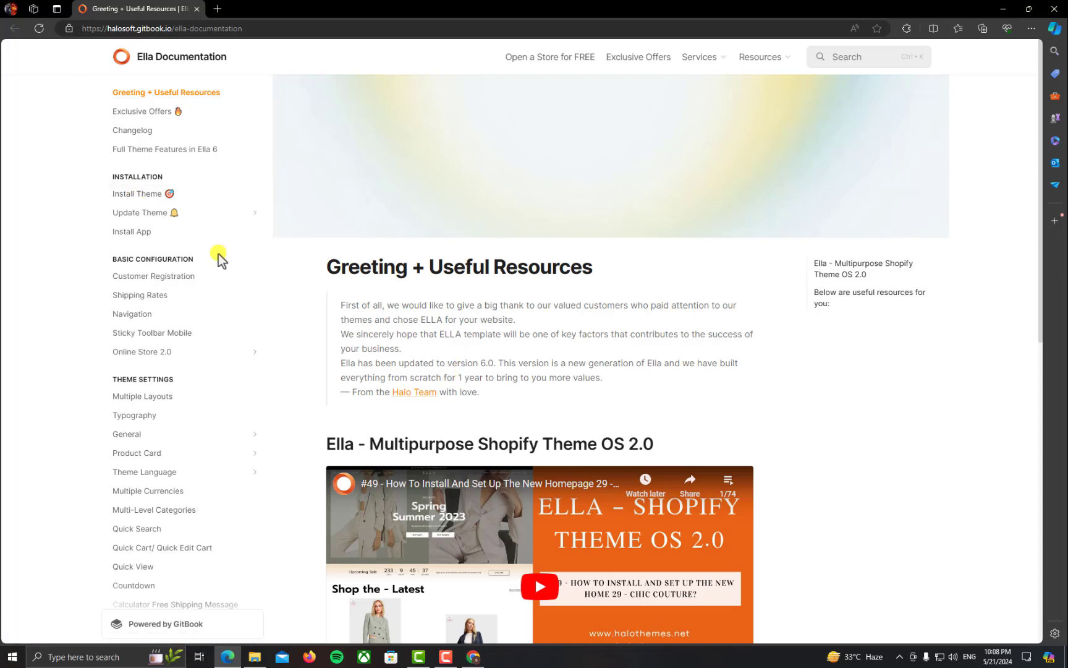
Open the Install Theme guide in Ella Documentation and scroll through its steps
click(137, 204)
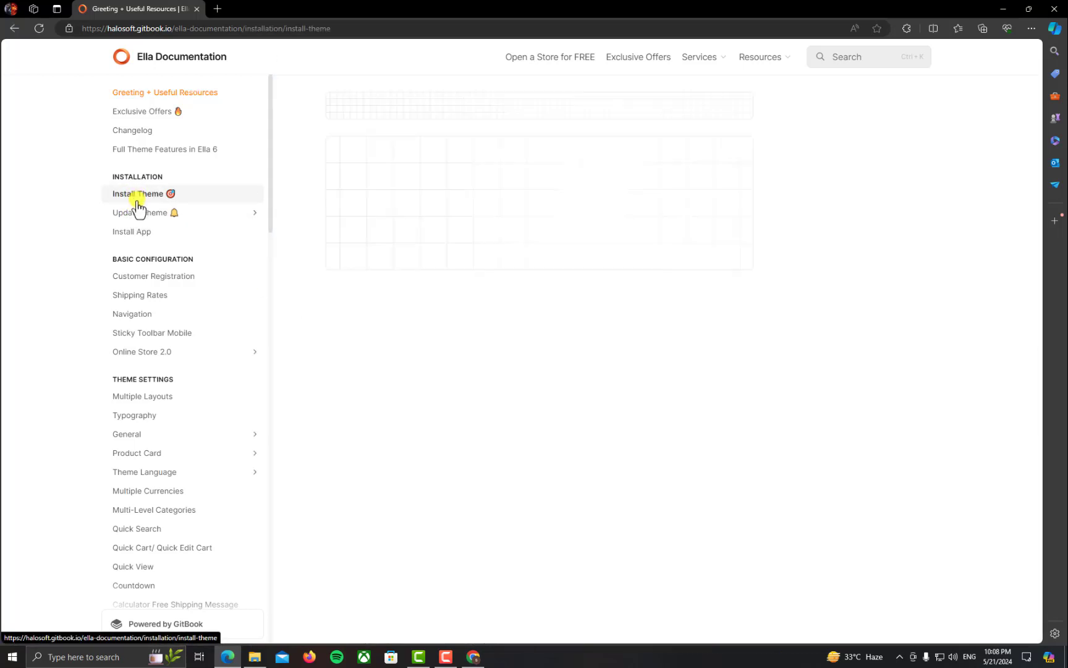
scroll(328, 452, down, 20)
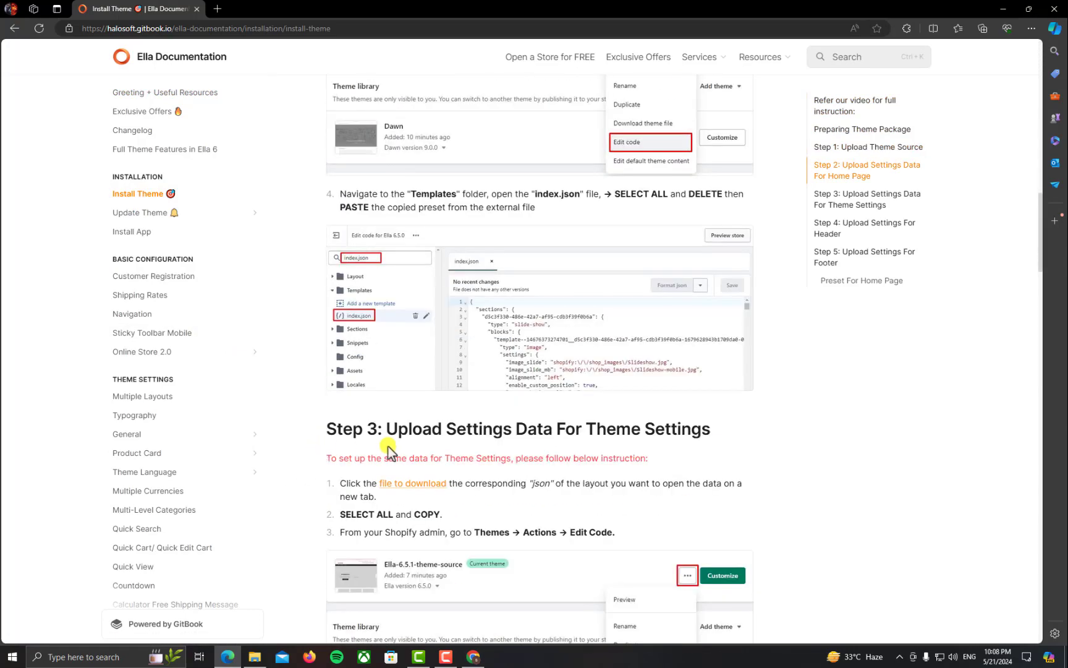
scroll(385, 446, up, 6)
scroll(382, 447, down, 10)
scroll(383, 447, down, 5)
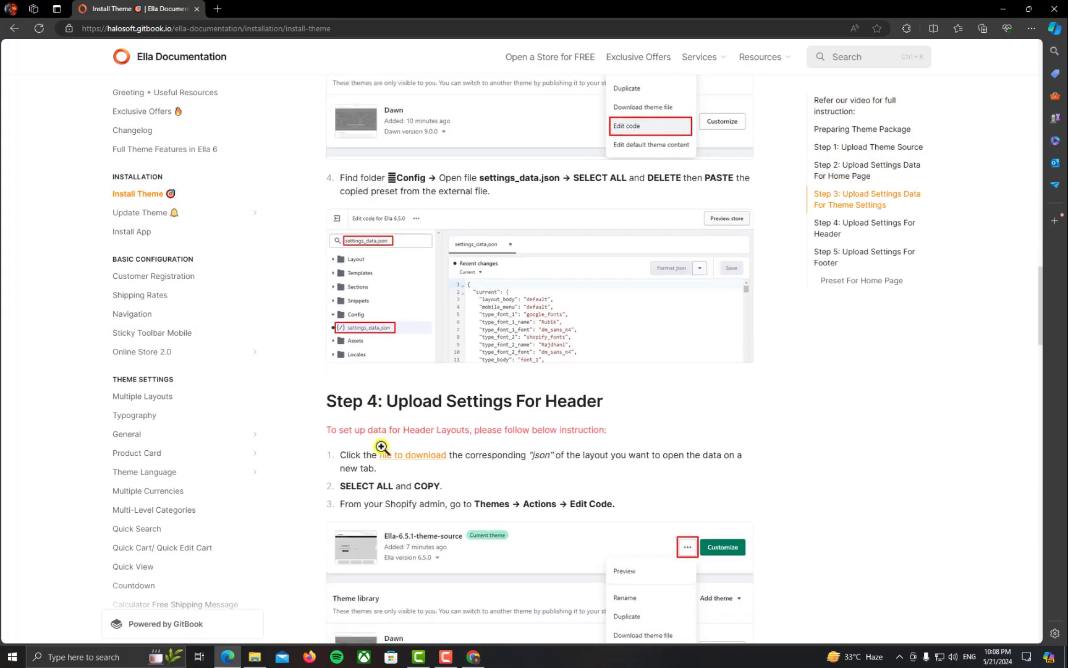
Close File Explorer, compare the demo layouts, and scroll the guide to the Preset For Home Page table
click(992, 14)
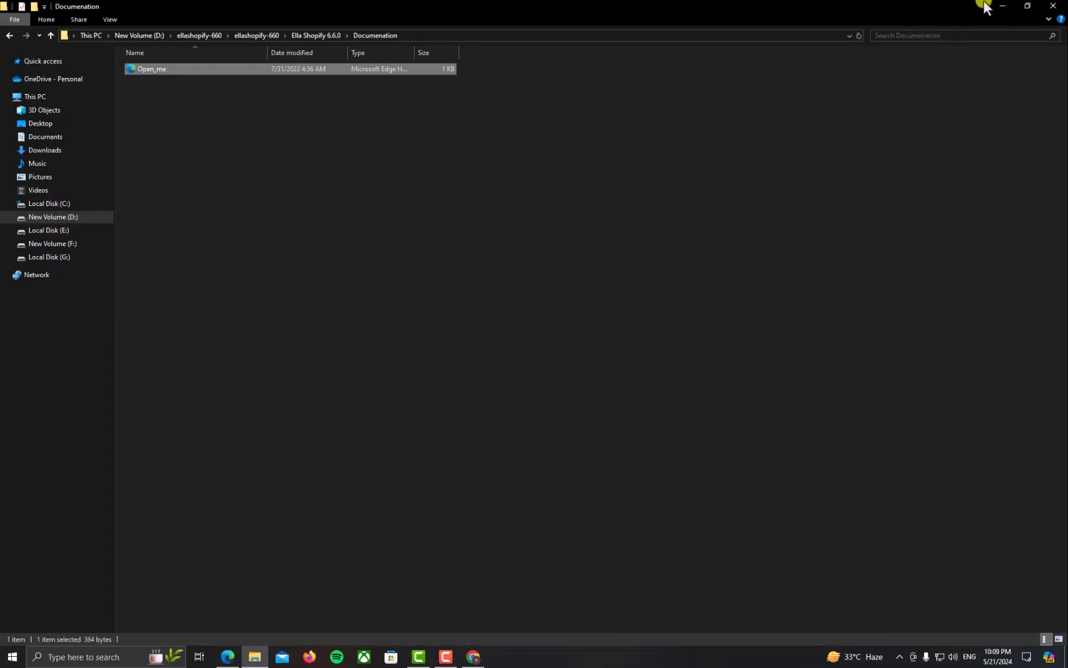
click(1053, 6)
click(652, 10)
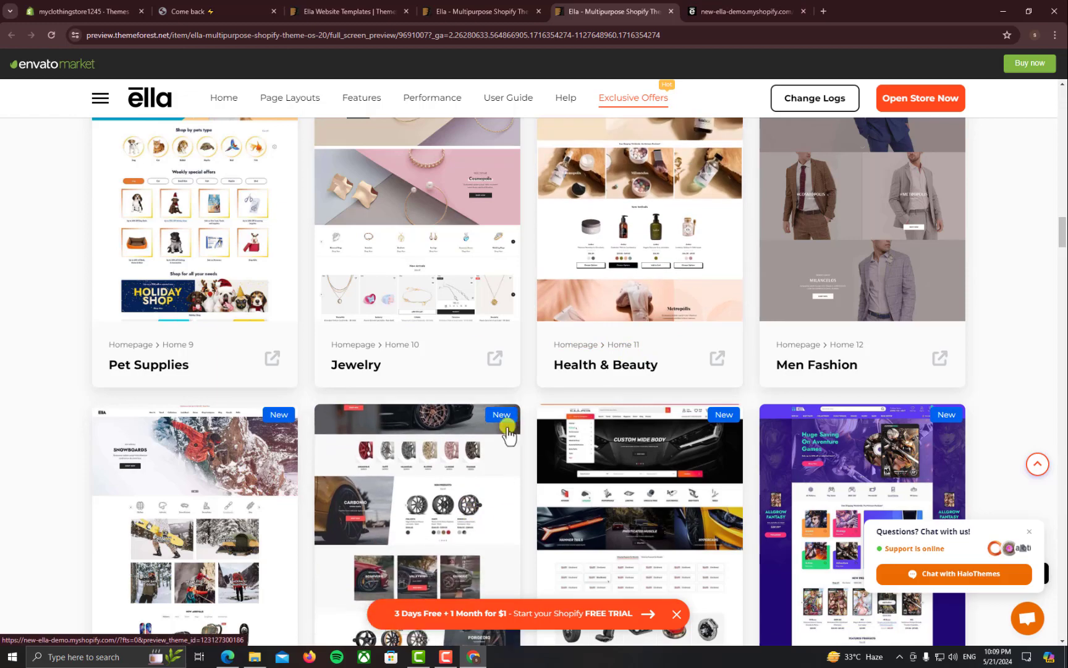
click(229, 656)
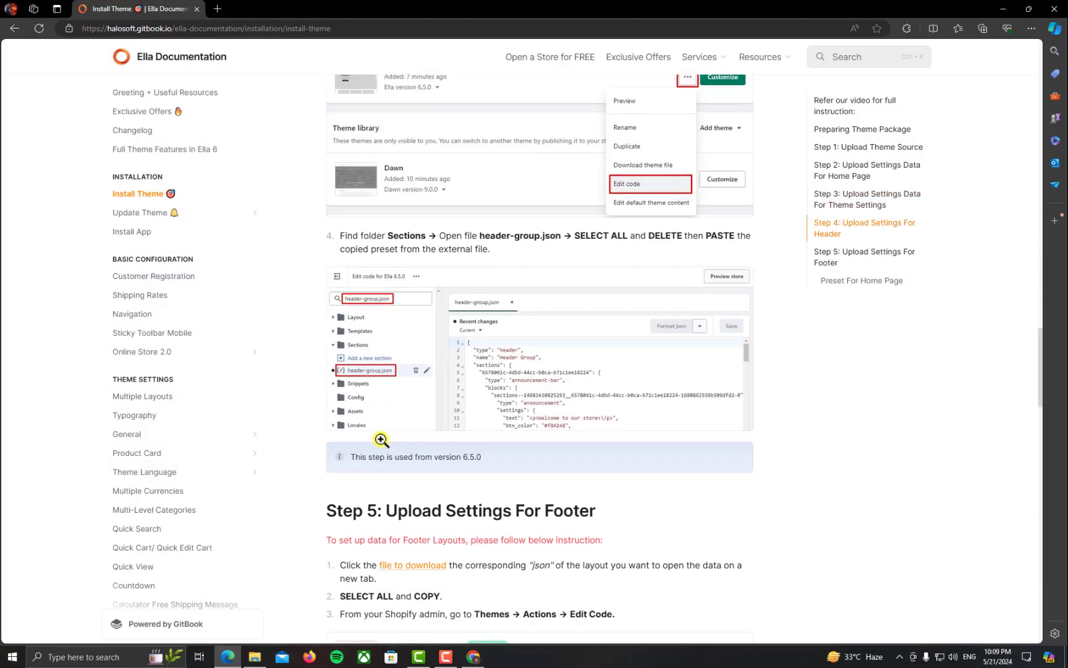
scroll(381, 439, down, 10)
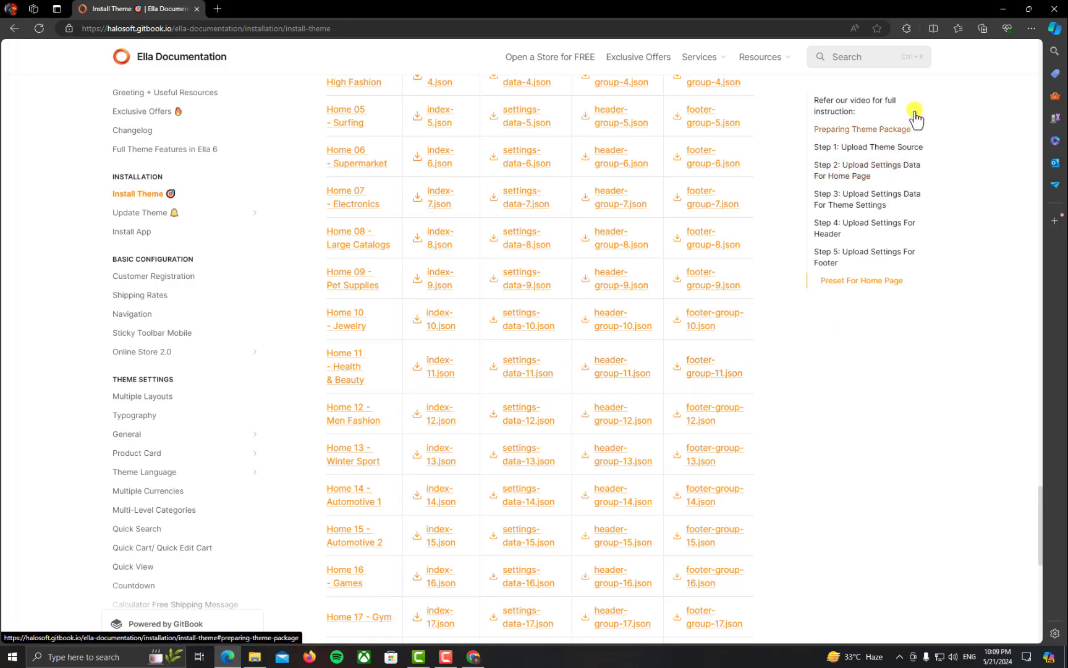
click(475, 655)
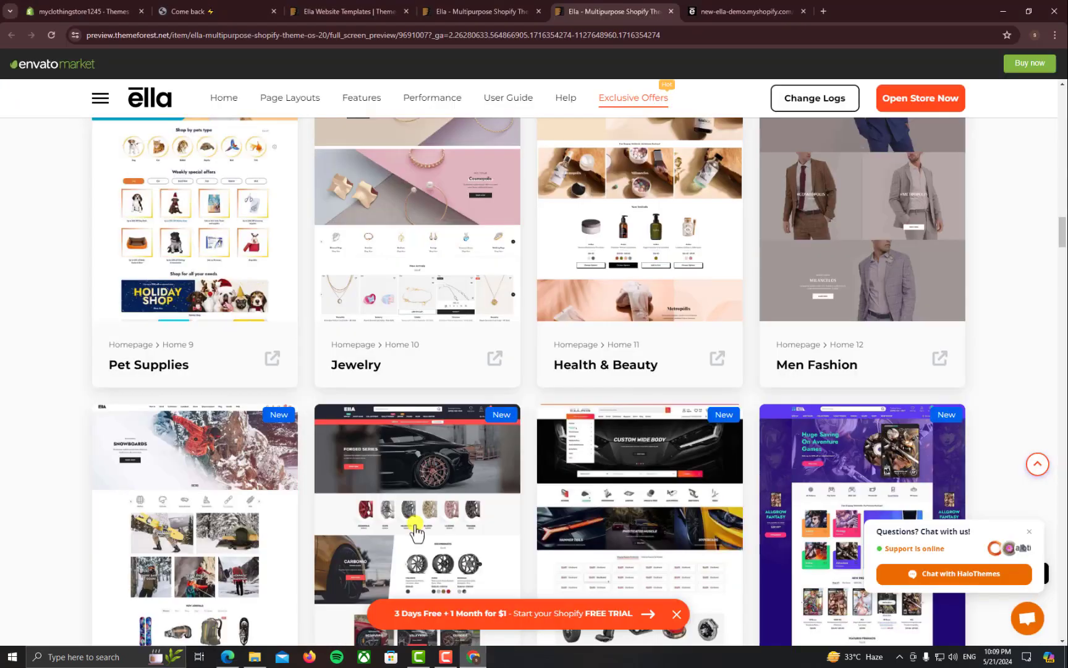
click(246, 9)
click(109, 9)
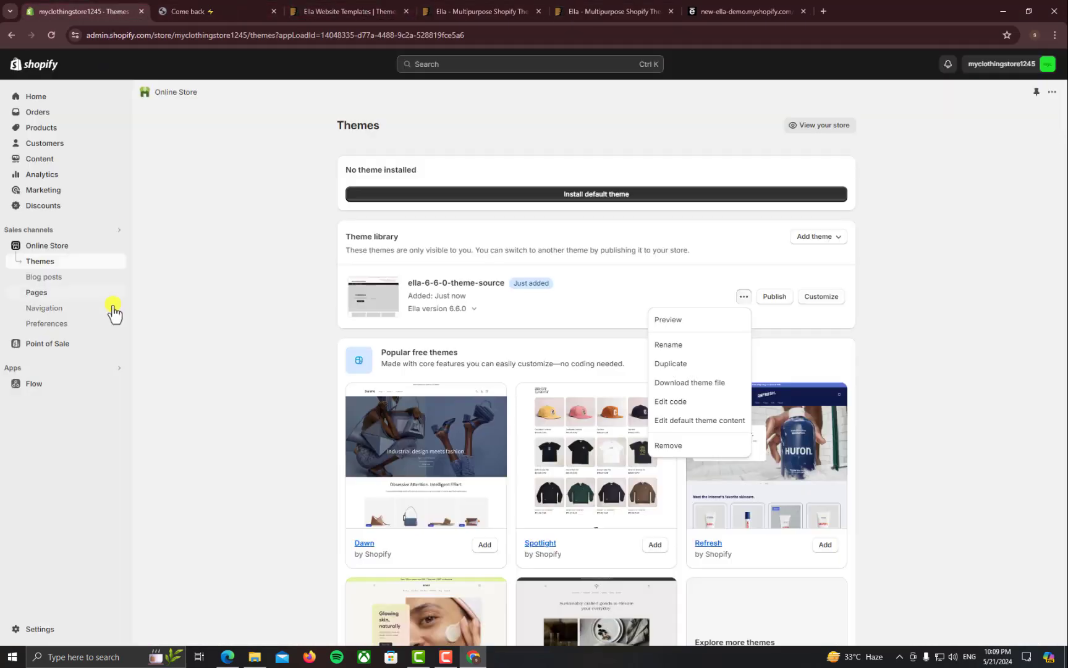
right_click(679, 406)
click(692, 418)
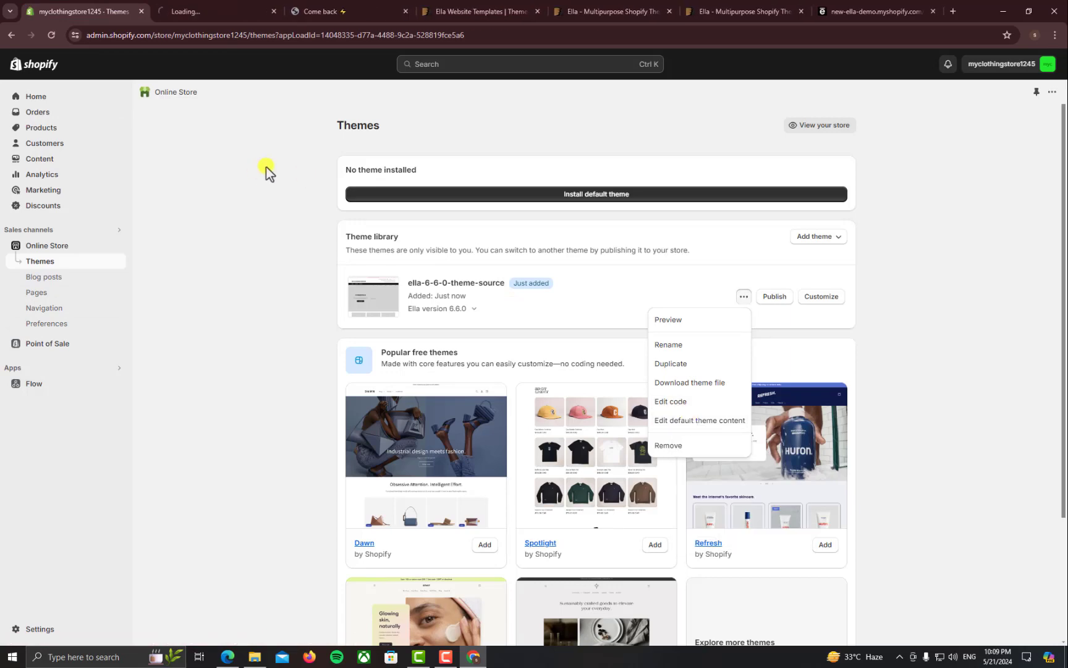
click(322, 11)
click(210, 10)
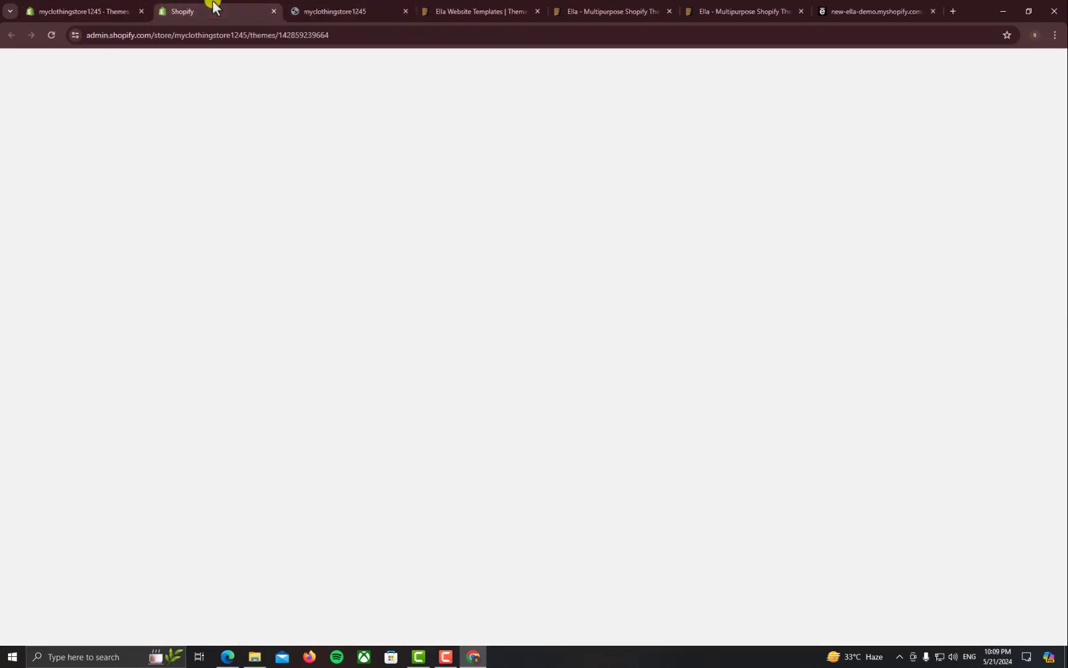
Close the ThemeForest Ella item tab and scroll the ella-6-6-0-theme-source code editor's file list
click(585, 11)
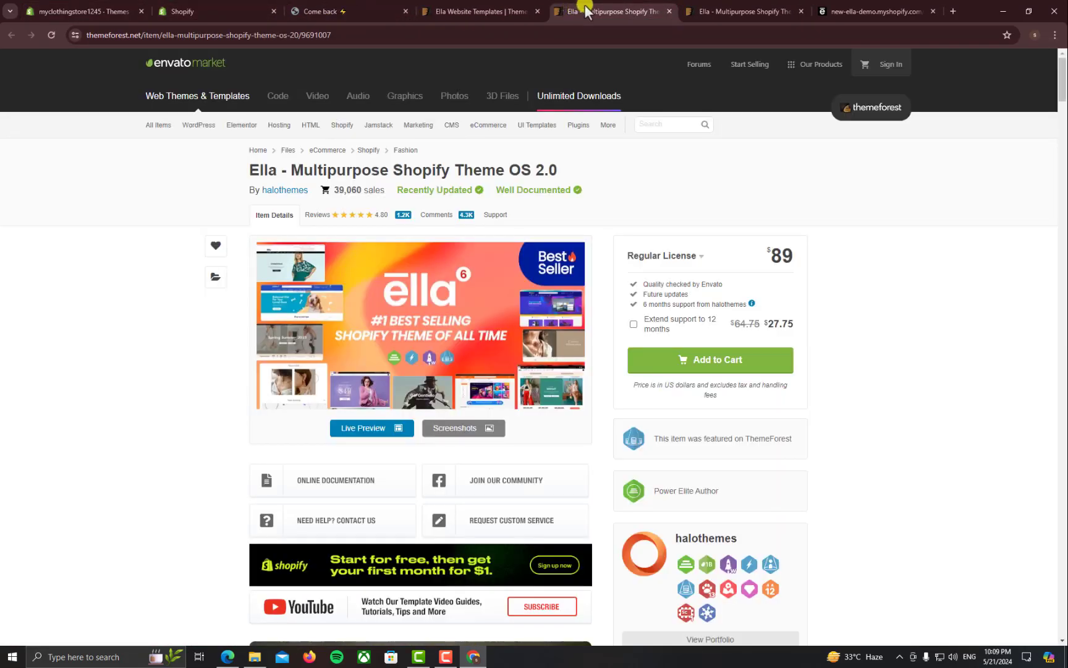
key(ctrl+w)
click(220, 13)
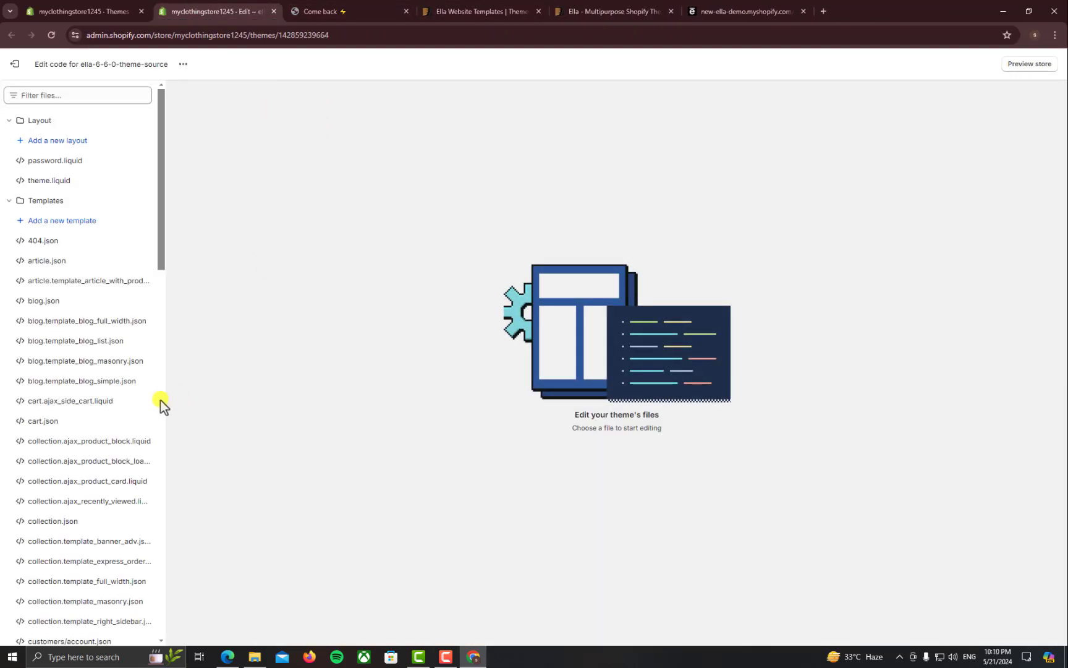
scroll(102, 247, down, 2)
scroll(103, 250, down, 2)
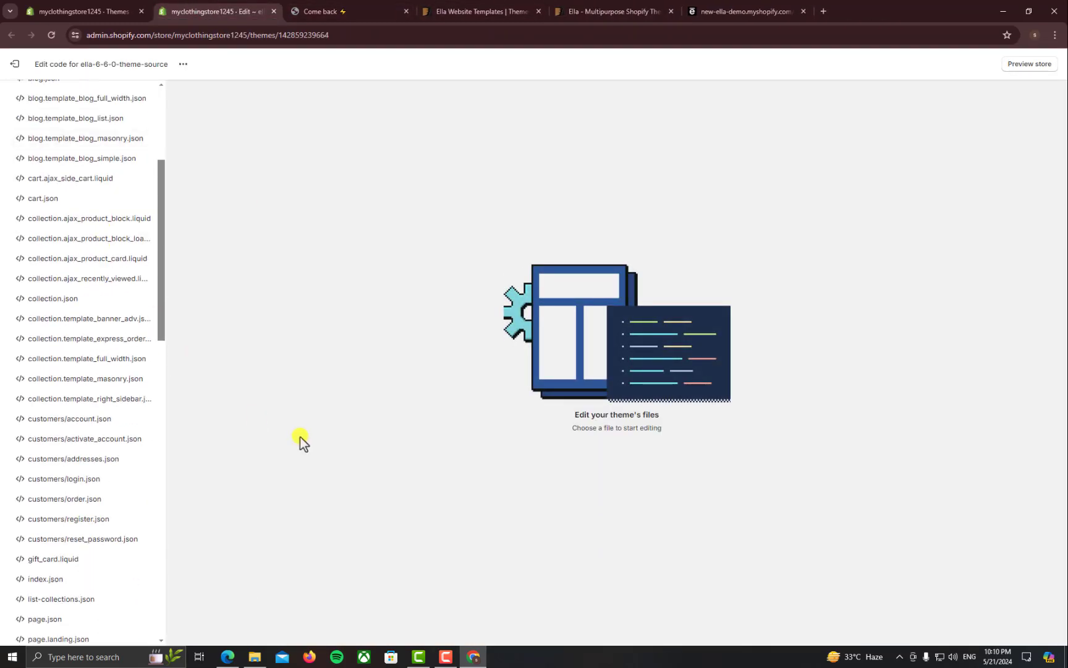
Open the Home 11 – Health & Beauty index-11.json preset in a new tab, then go back to the code editor
click(227, 657)
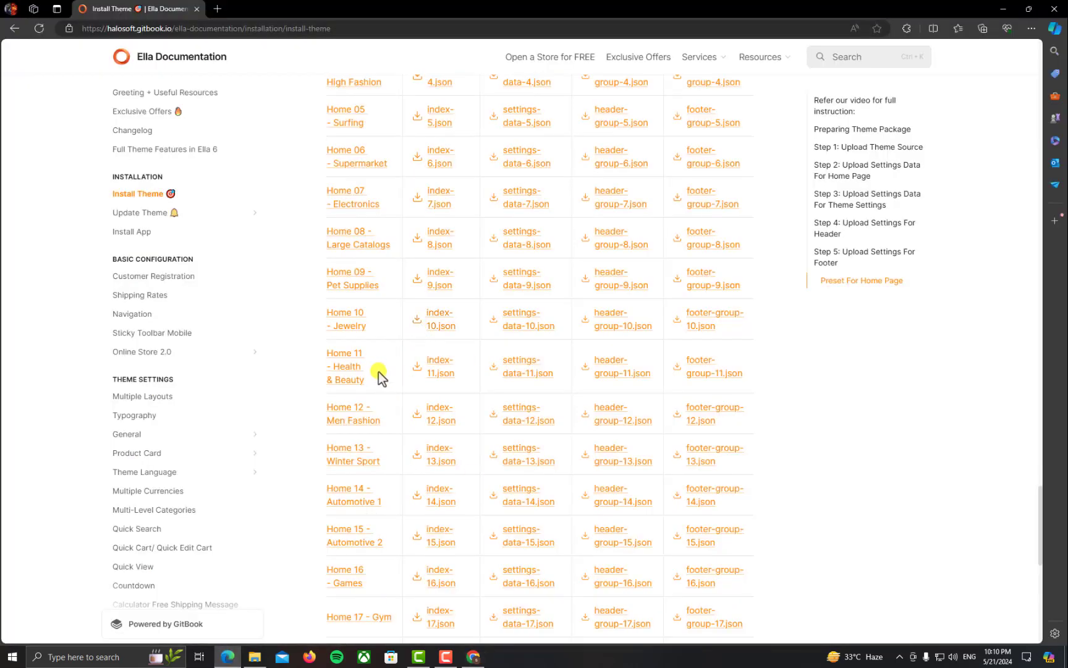
right_click(441, 380)
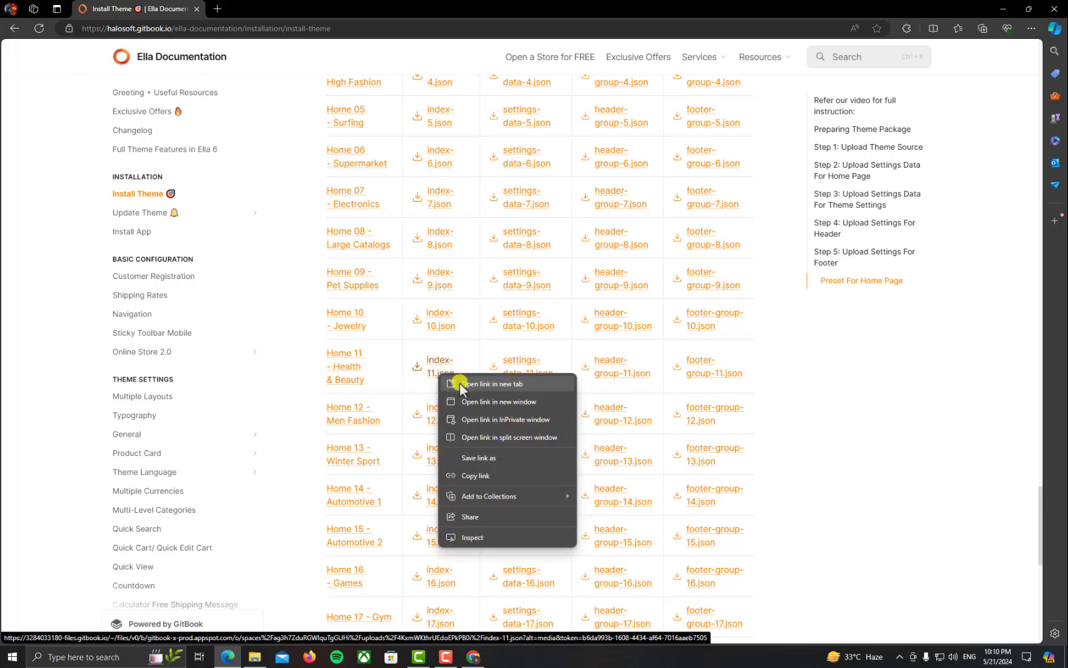
click(492, 384)
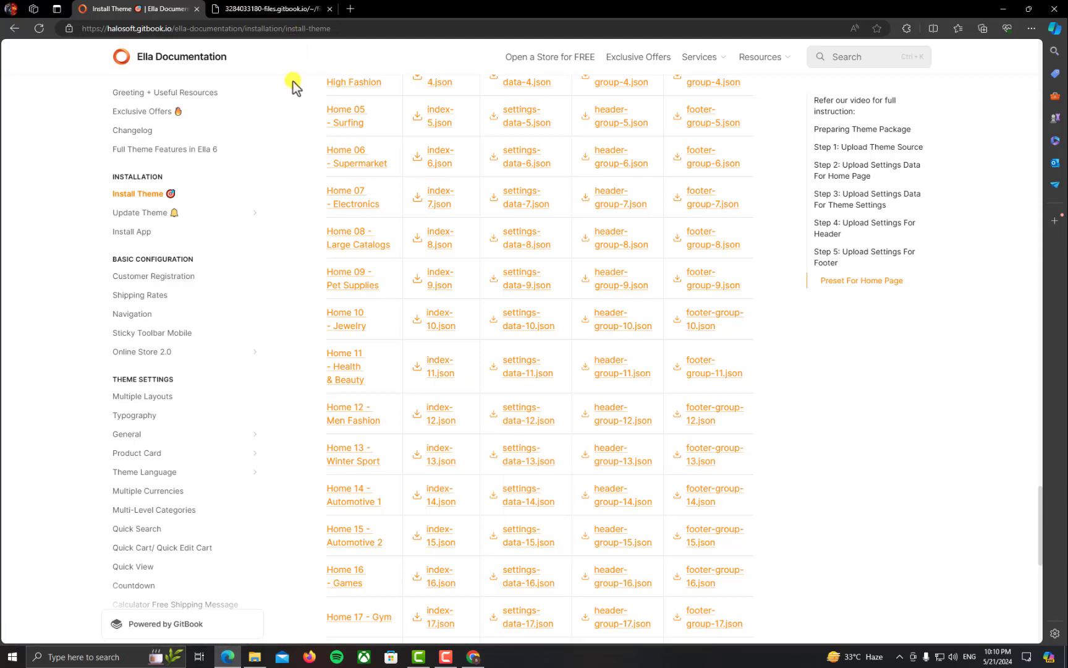
click(260, 9)
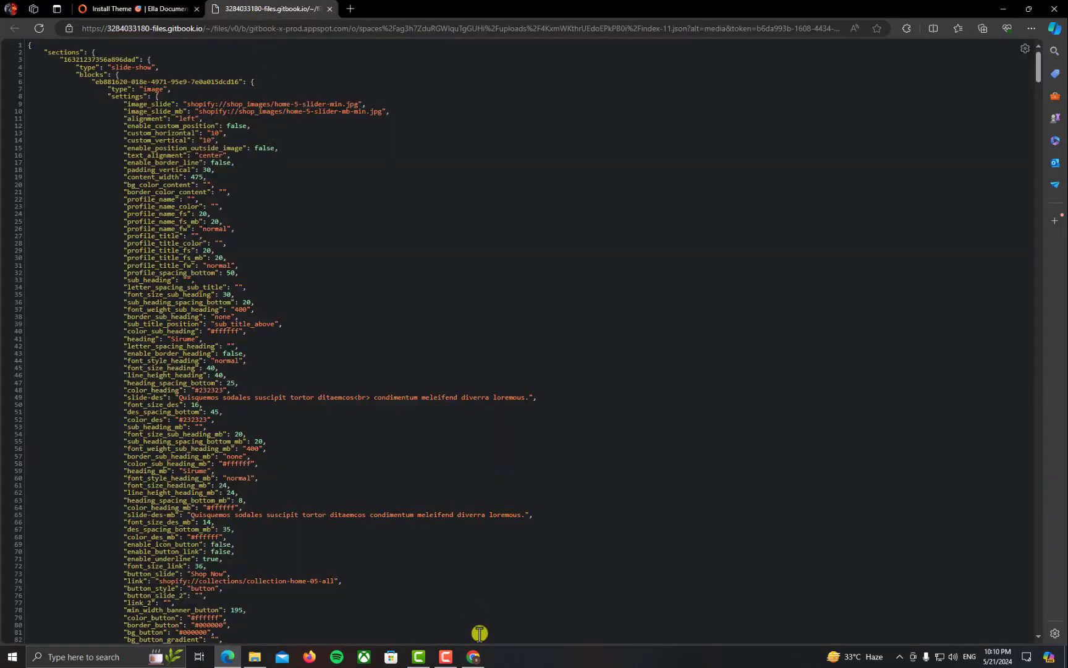
click(474, 657)
scroll(68, 195, up, 5)
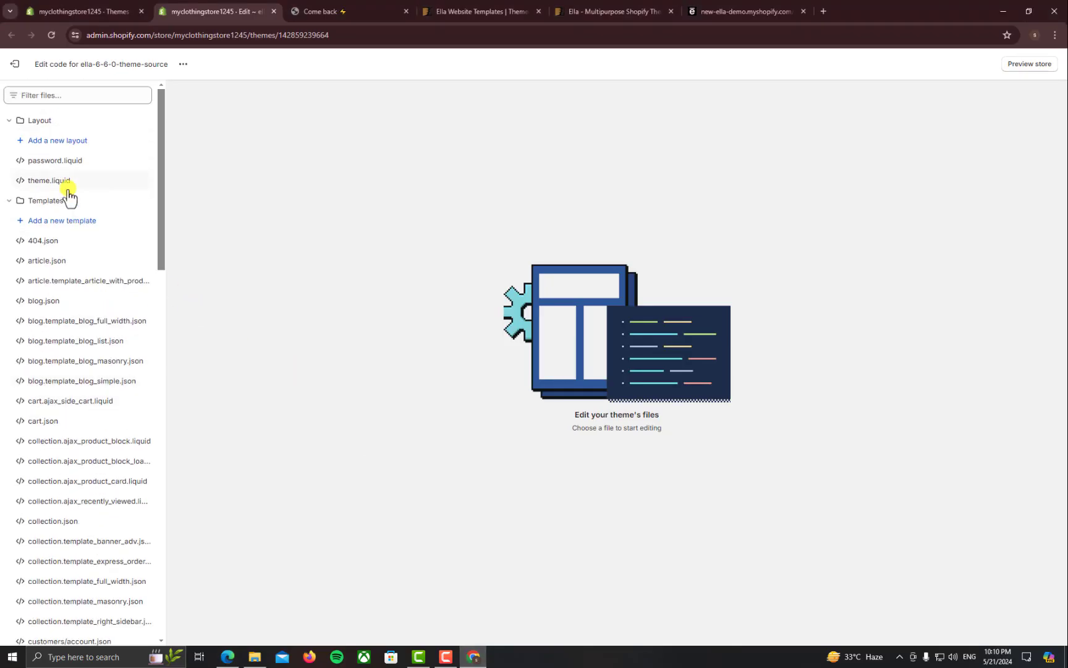
Filter the theme files by 'inde' to open index.json, then copy the whole index-11.json preset
click(70, 98)
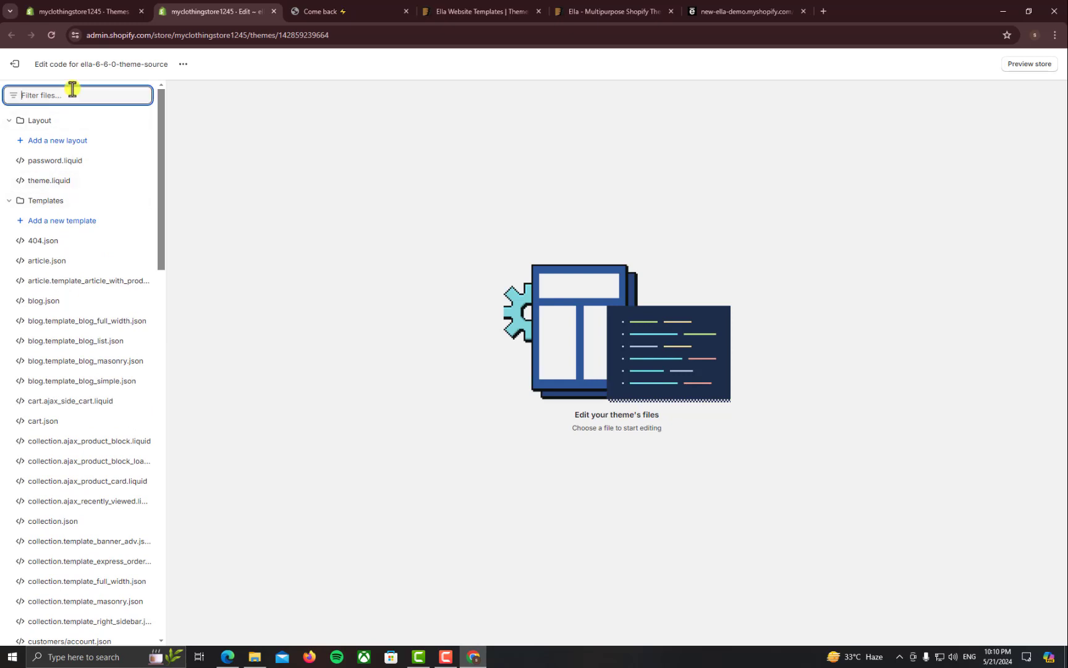
text(inde)
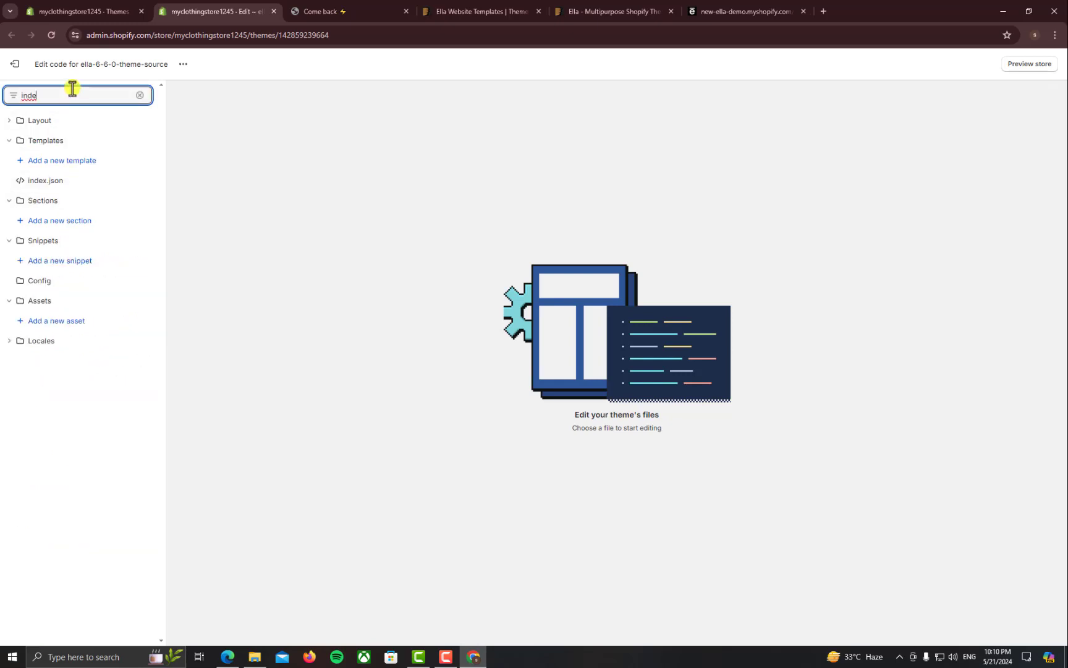
click(72, 184)
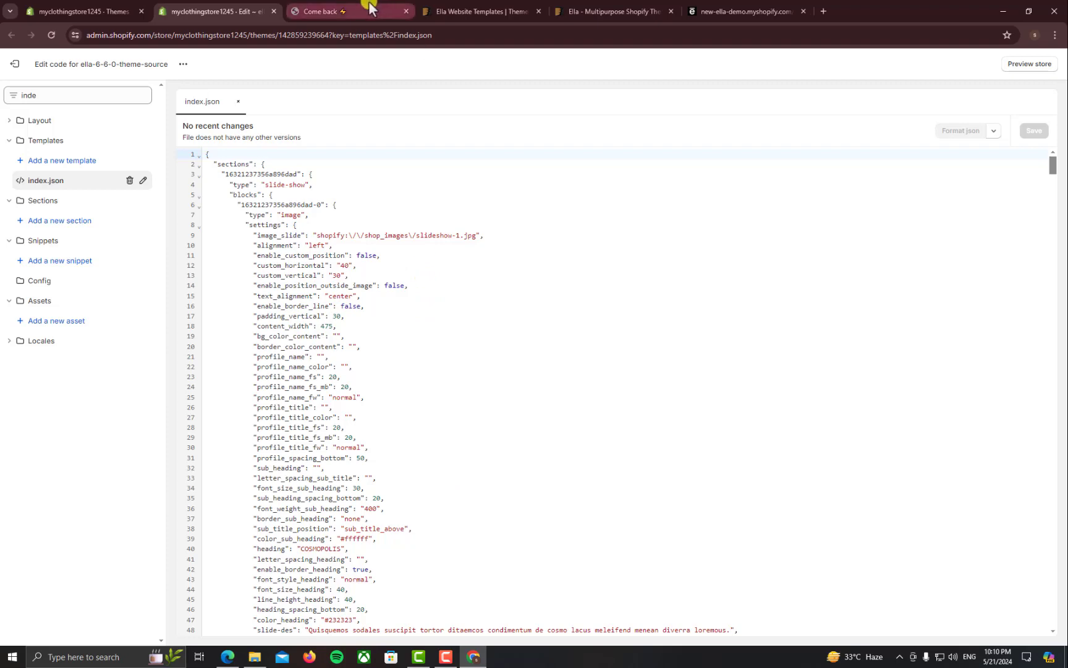
click(228, 657)
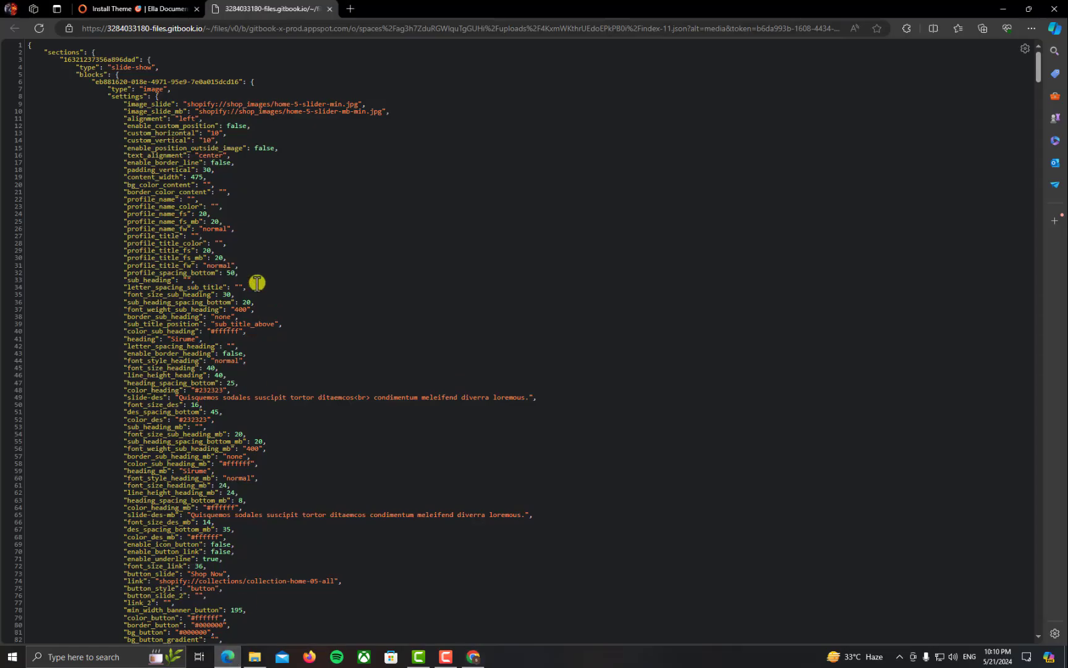
key(ctrl+End)
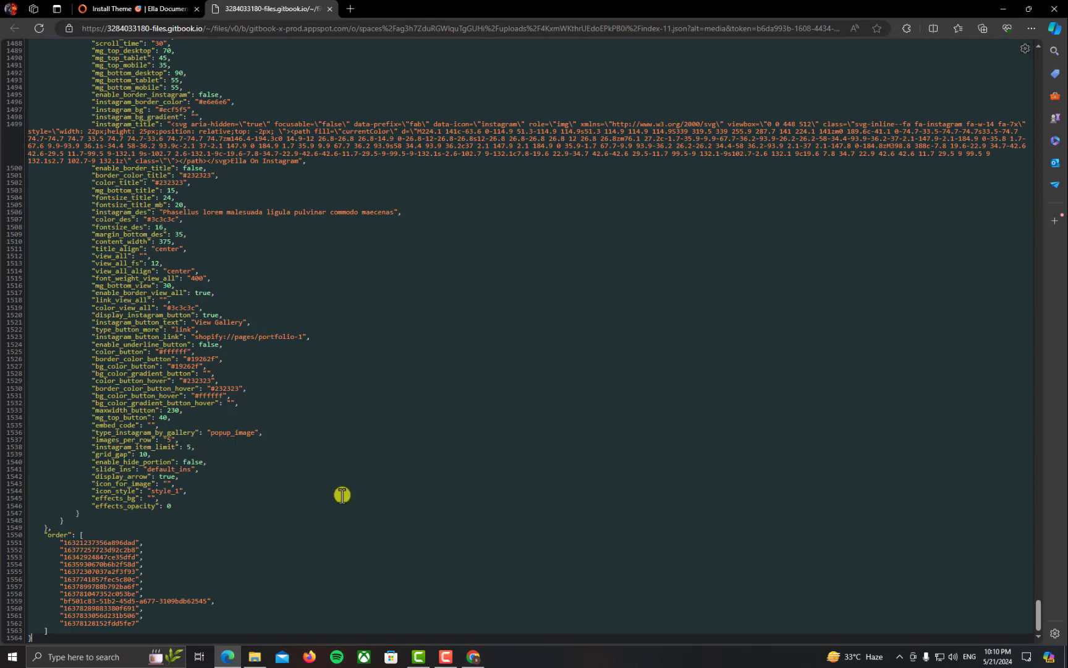
scroll(381, 353, up, 3)
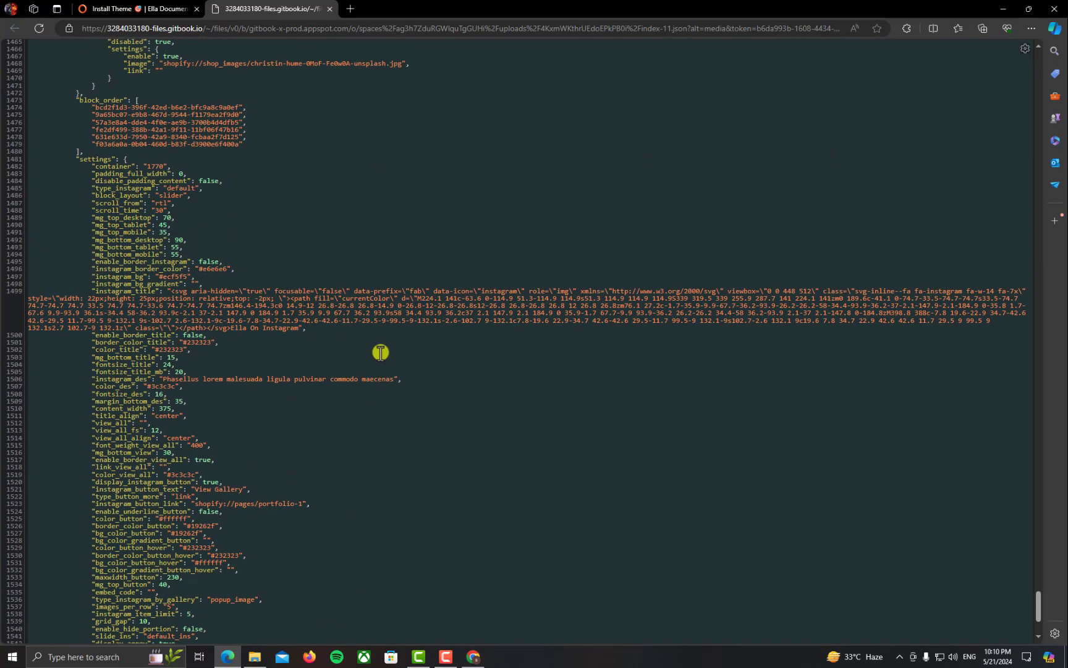
scroll(381, 349, down, 3)
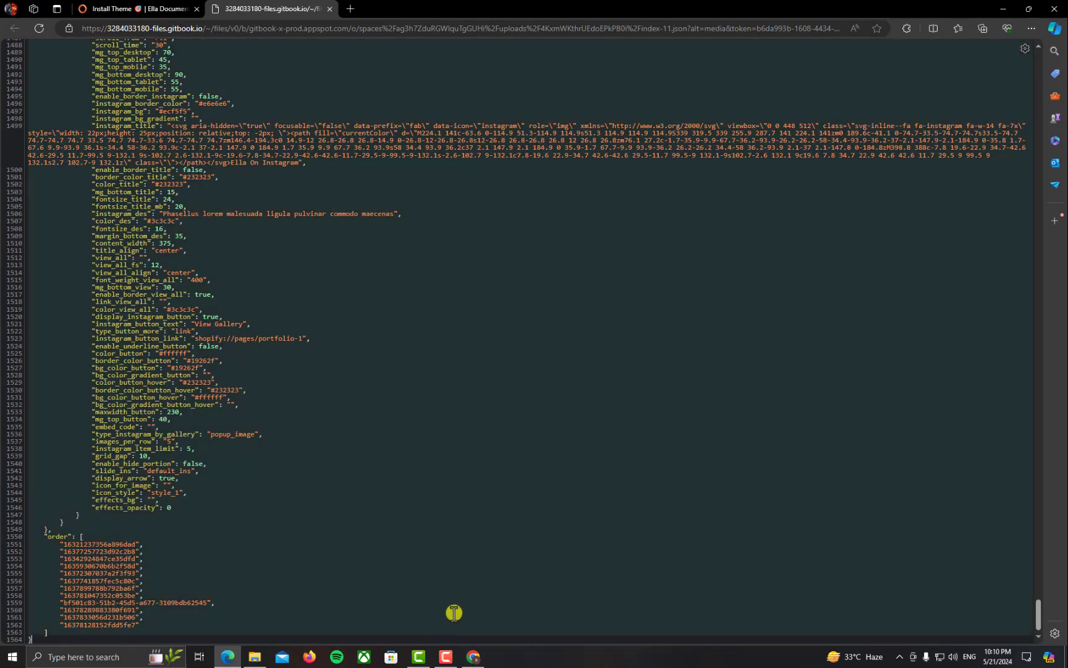
drag(1036, 618, 1042, 31)
Replace index.json's contents with the index-11 preset JSON and save it
click(473, 656)
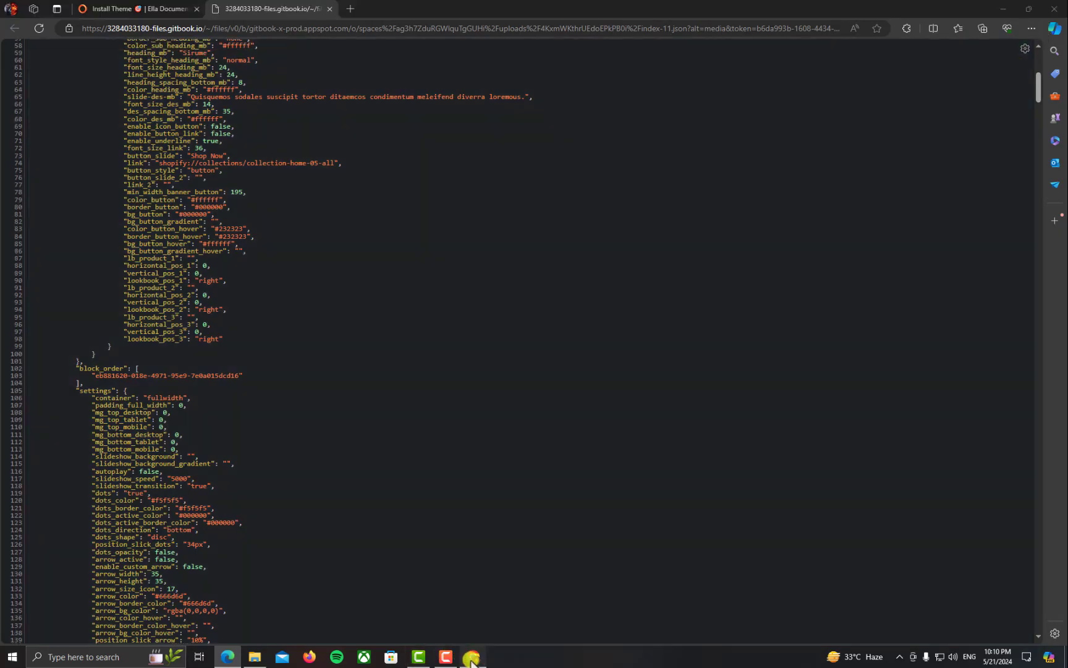
key(ctrl+a)
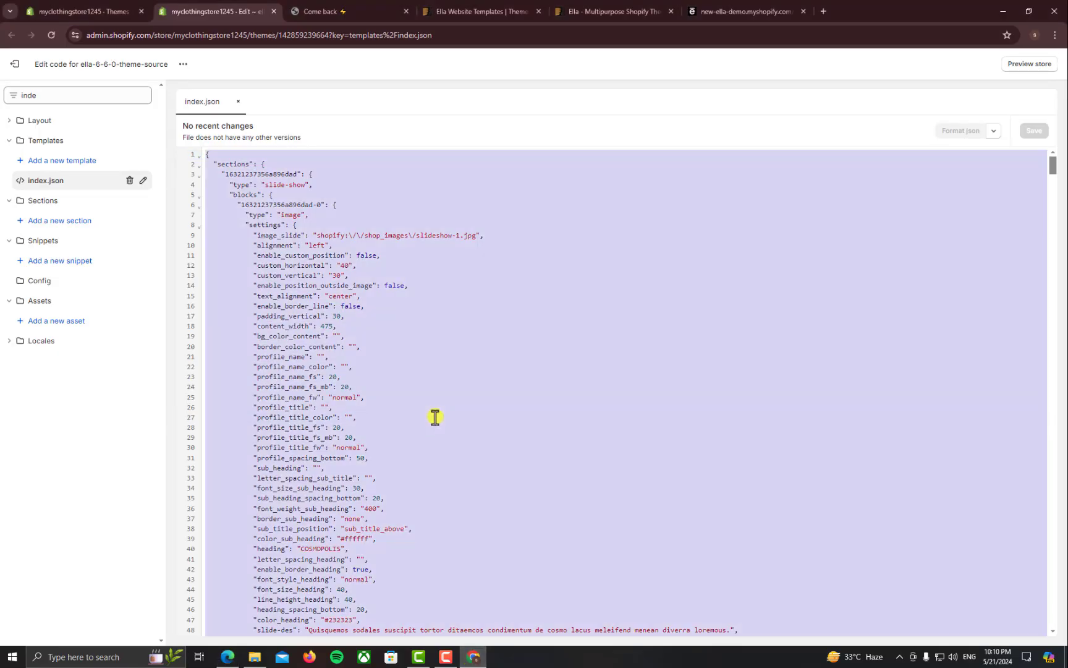
key(ctrl+v)
key(ctrl+s)
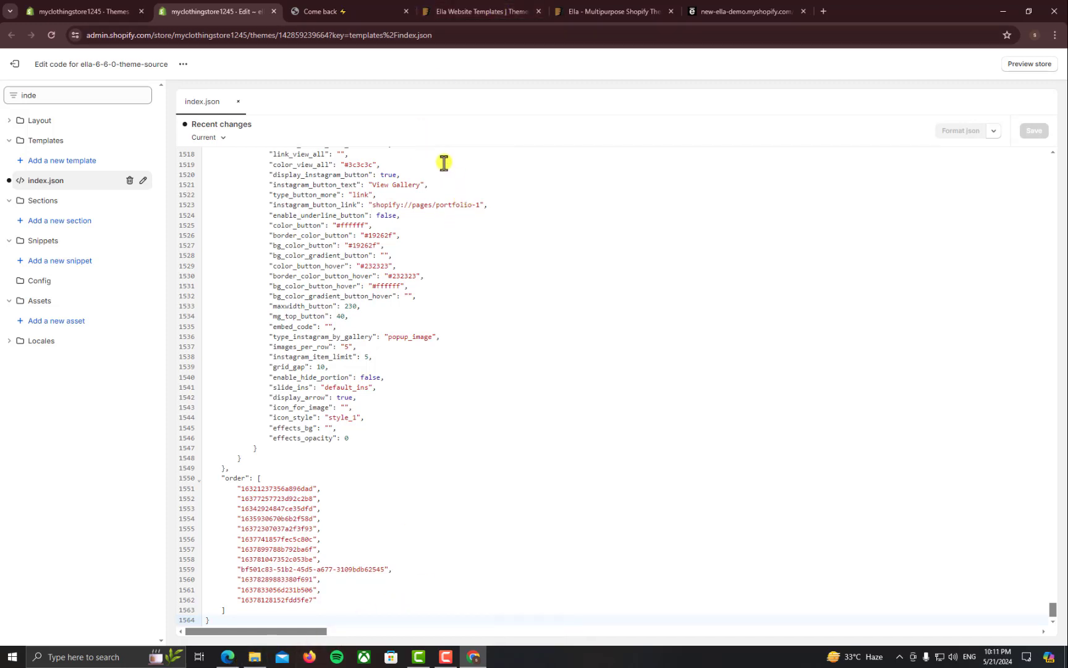
click(616, 6)
Close the index-11.json tab, open settings-data-11.json in a new tab, and copy all of it
click(711, 7)
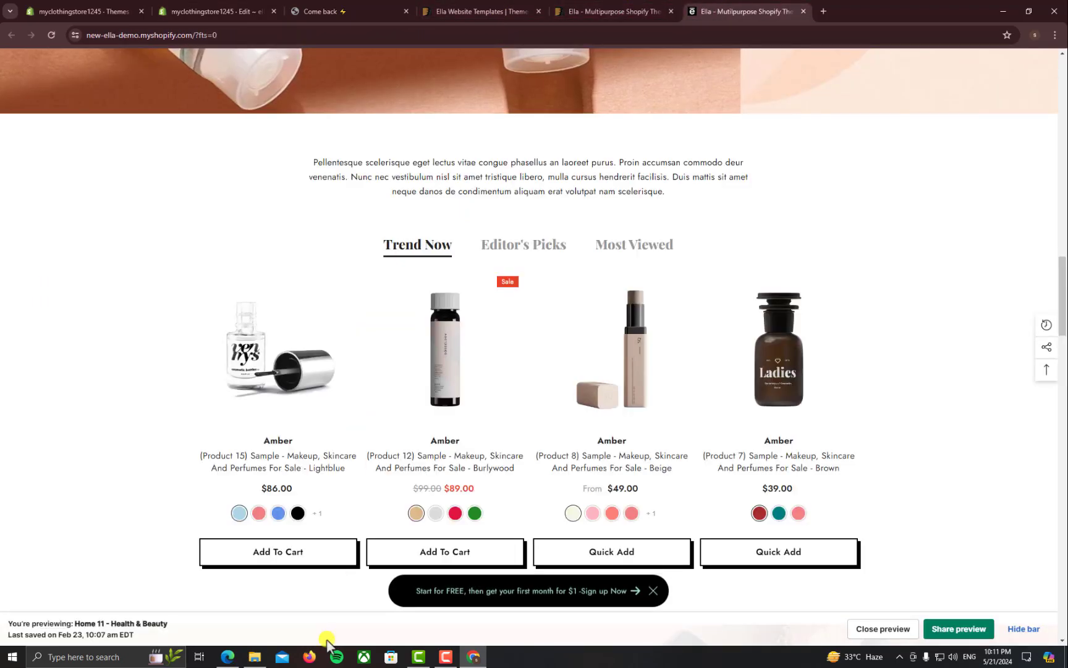
click(252, 9)
click(233, 660)
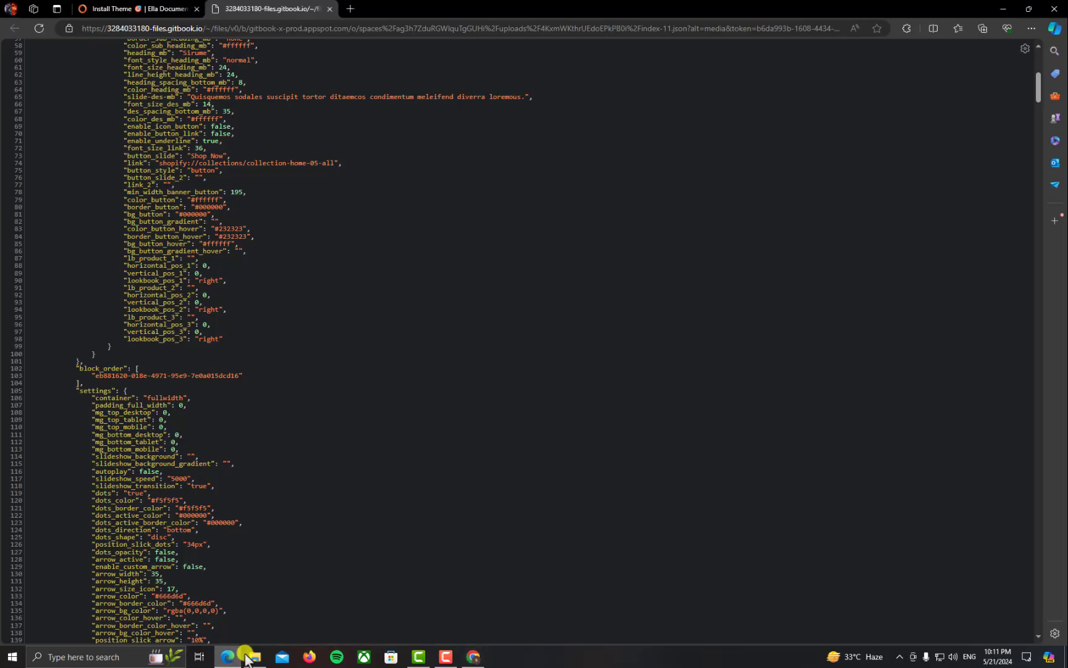
middle_click(249, 3)
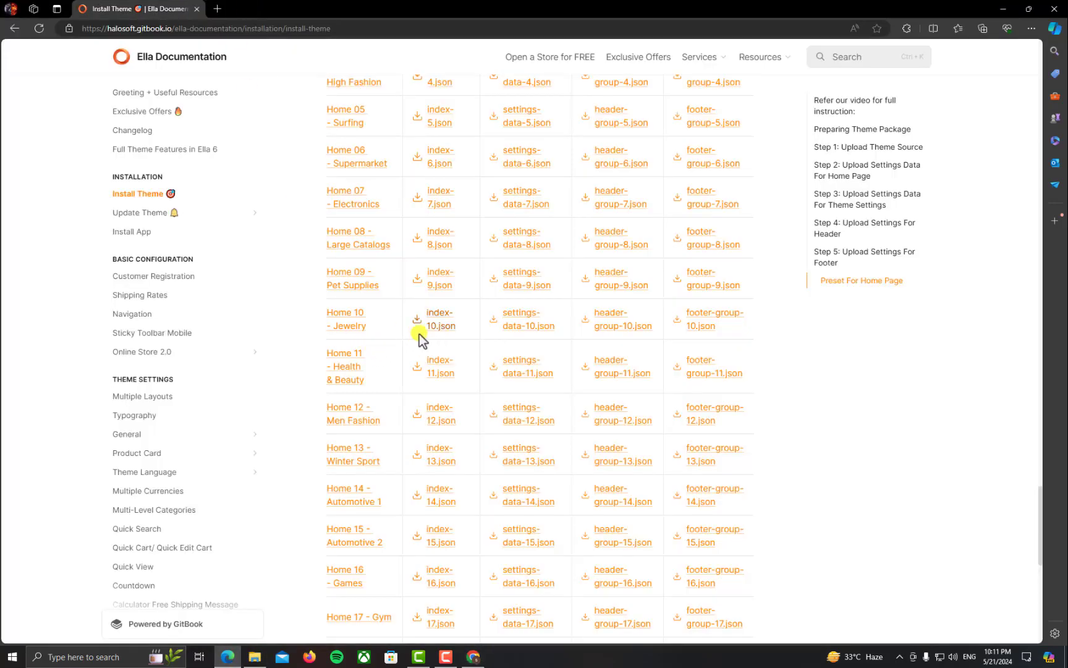
right_click(525, 384)
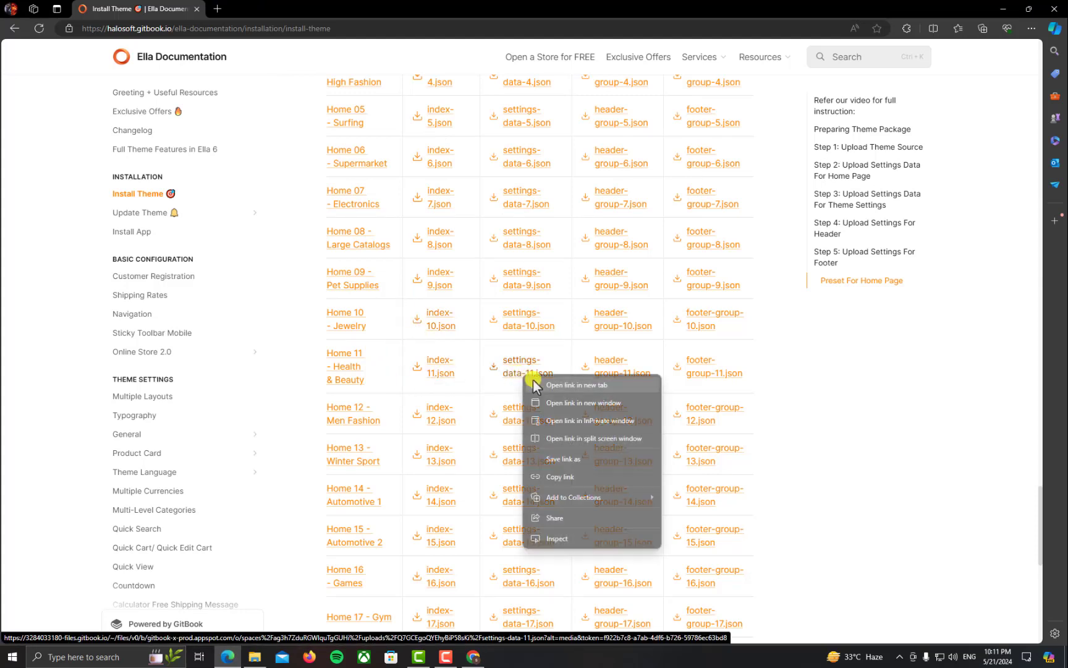
click(557, 384)
click(282, 7)
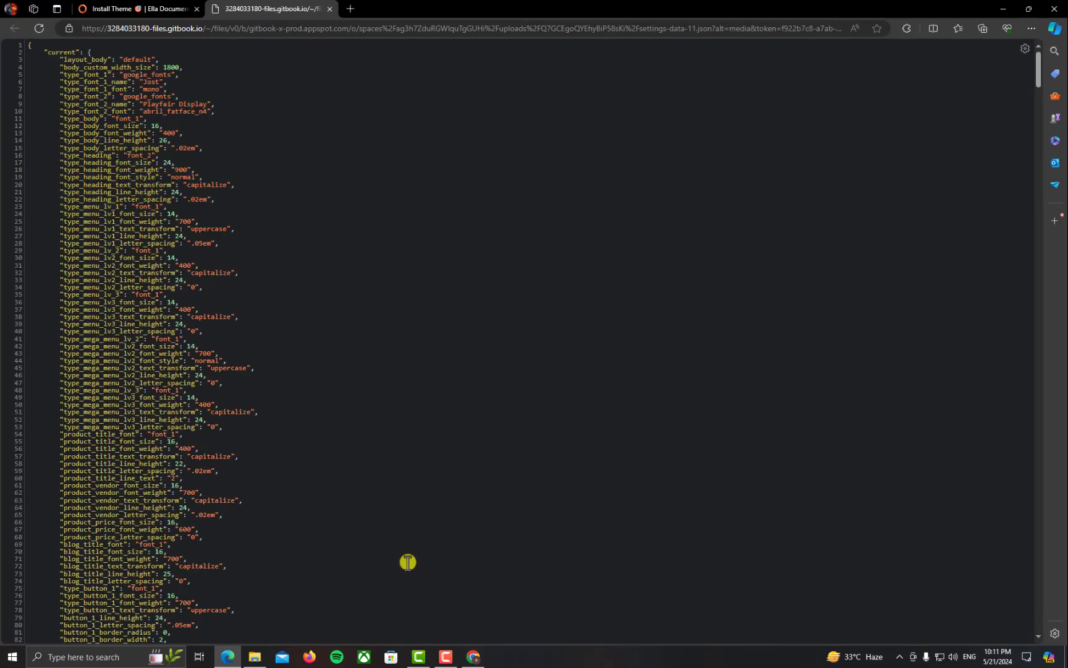
key(ctrl+End)
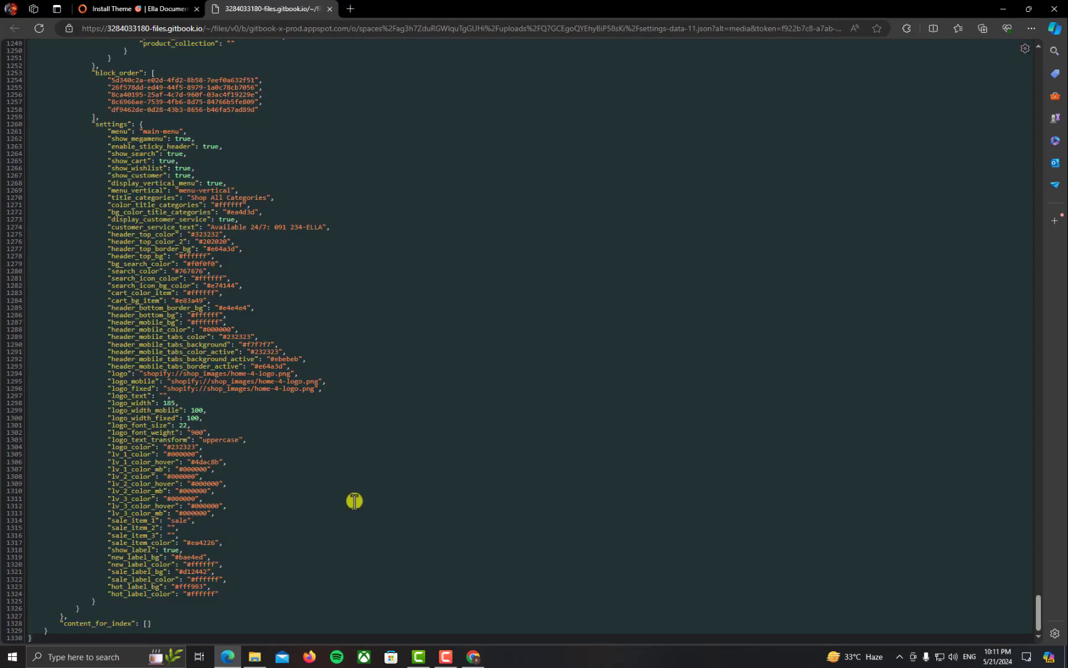
click(474, 656)
click(96, 97)
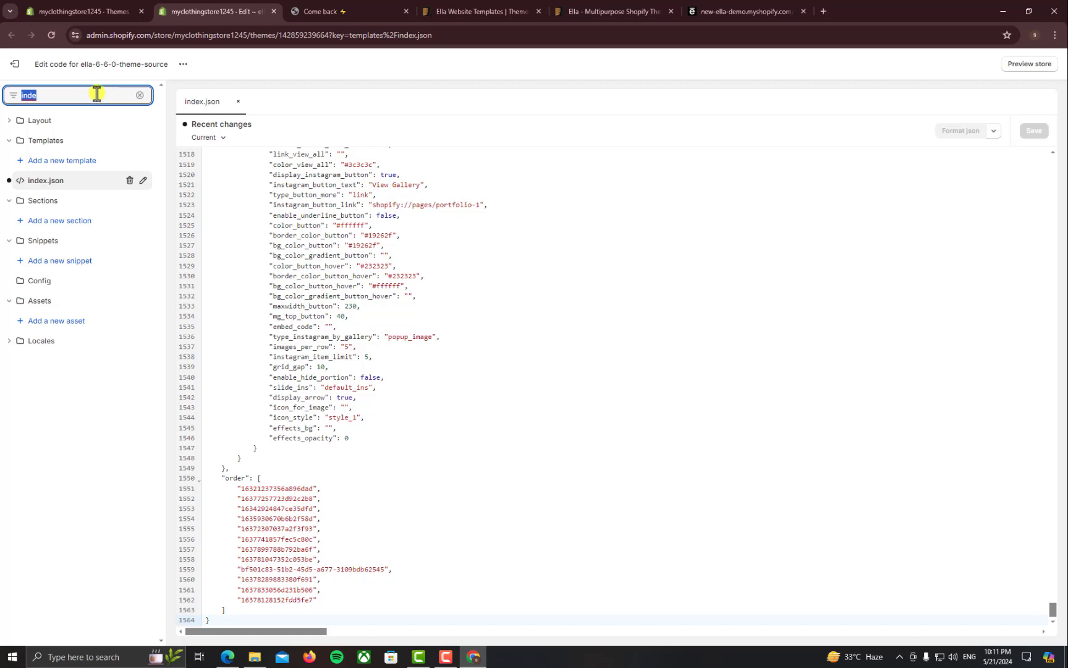
Paste the settings-data-11 preset over Config settings_data.json, save, and close the preset tab
text(se)
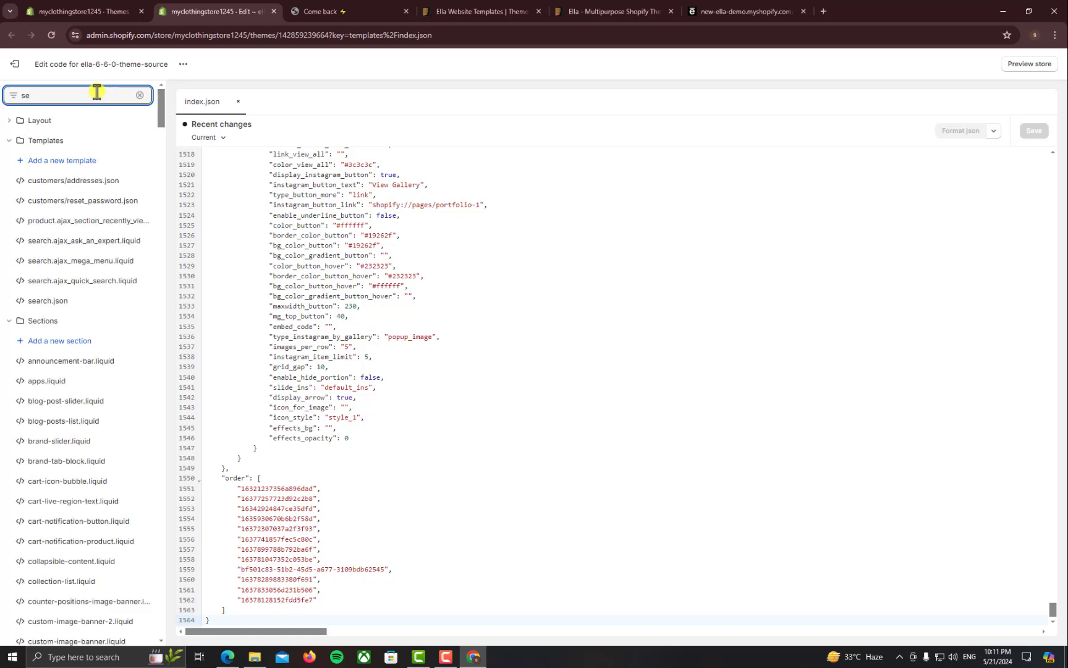
text(xt)
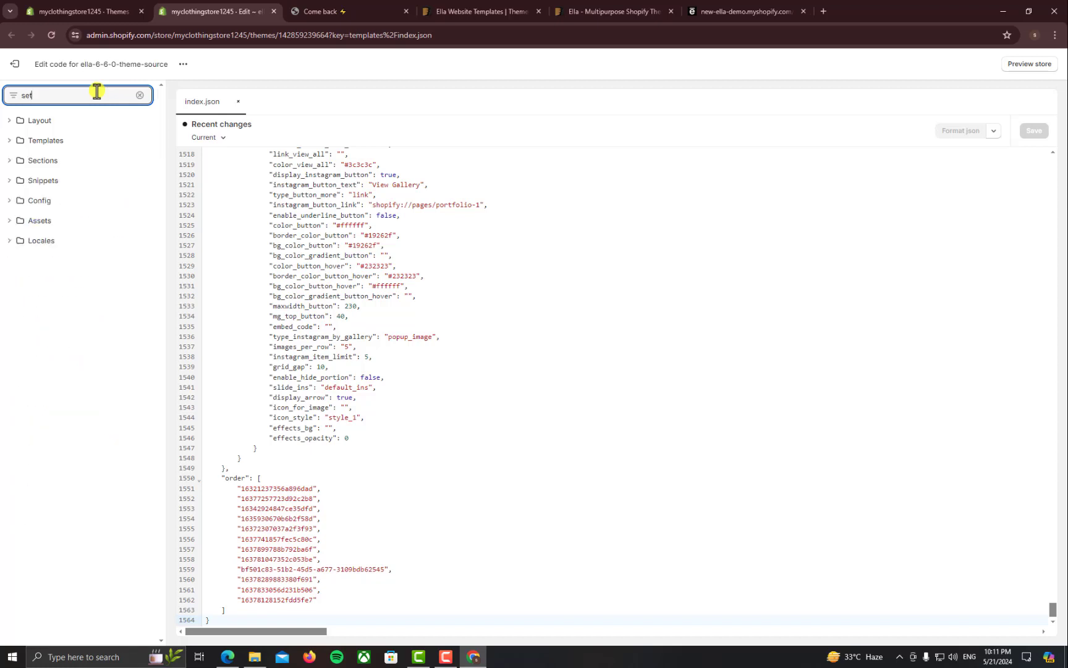
text(itl)
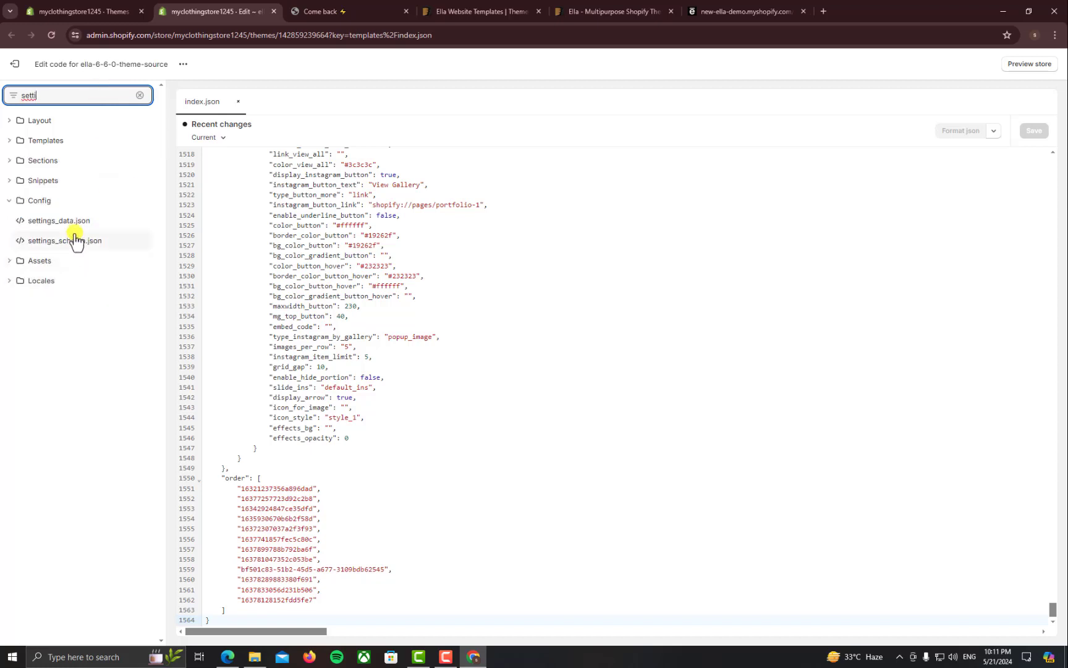
click(78, 226)
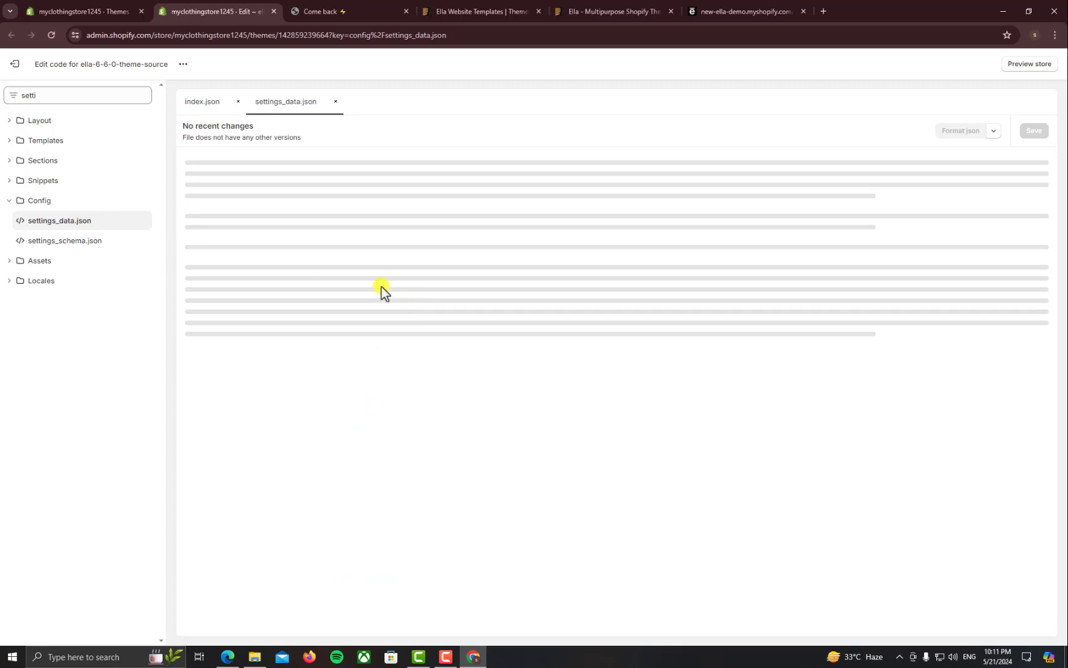
click(345, 241)
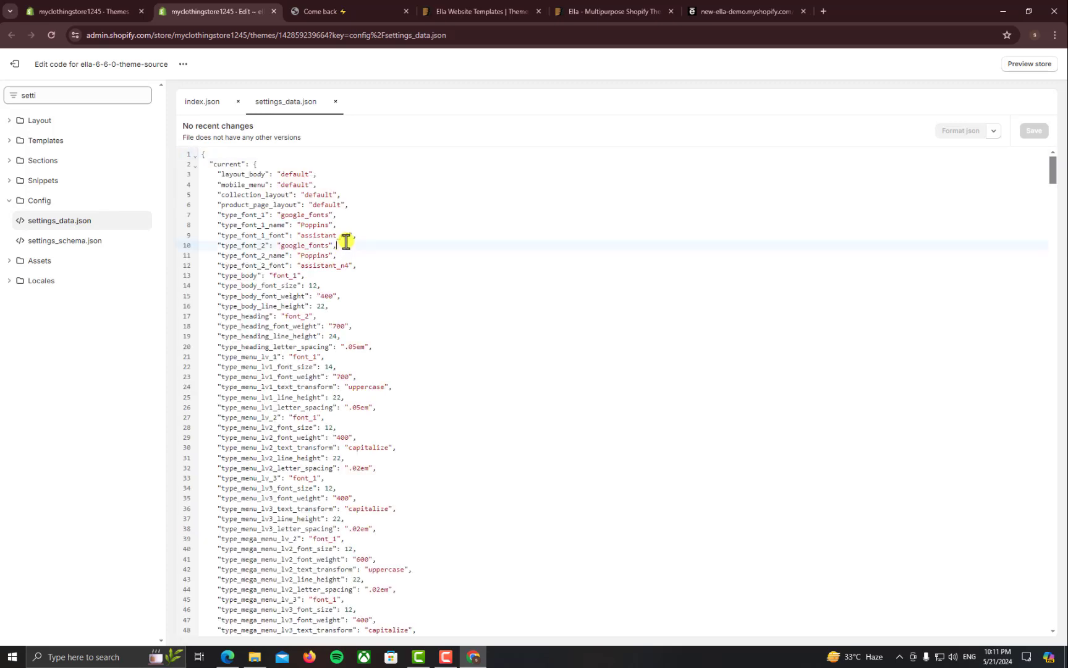
key(ctrl+a)
key(ctrl+v)
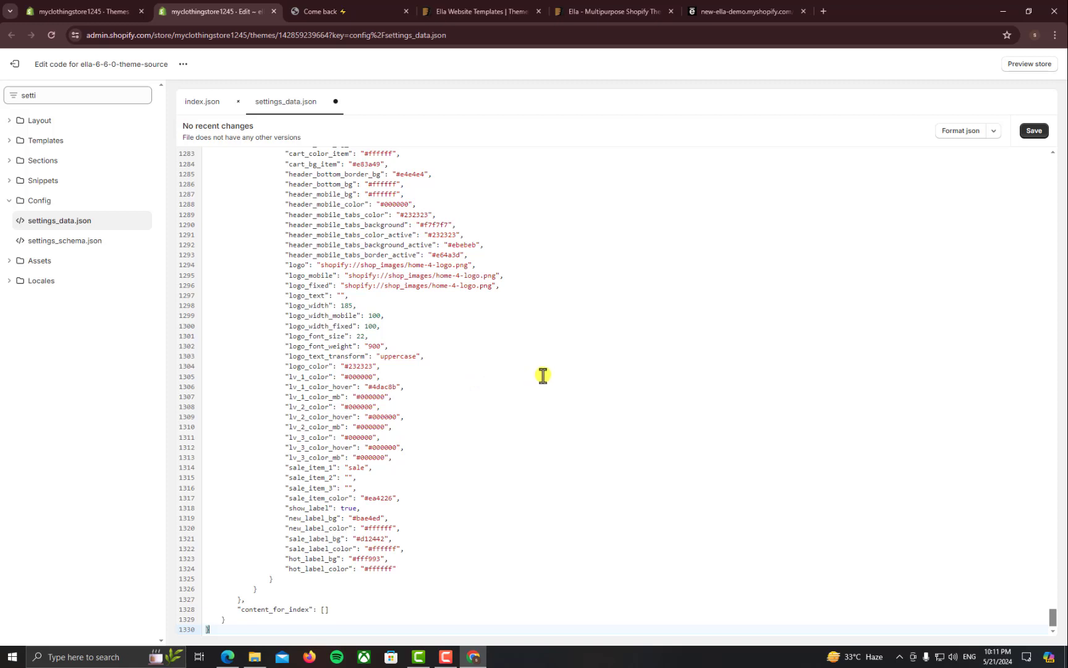
key(ctrl+s)
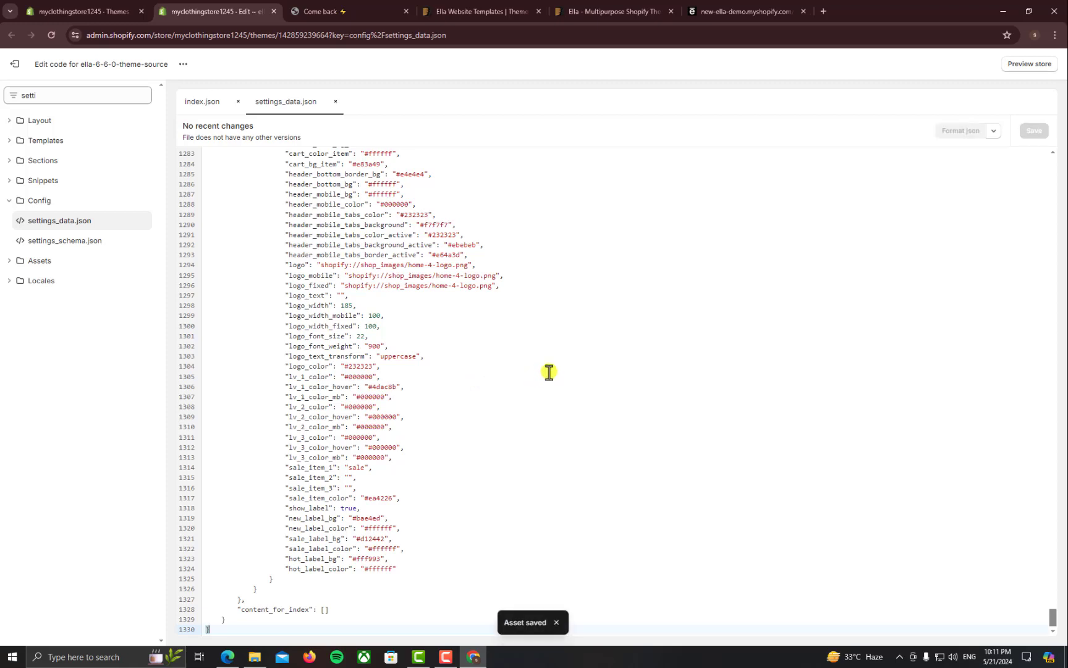
click(227, 657)
middle_click(238, 8)
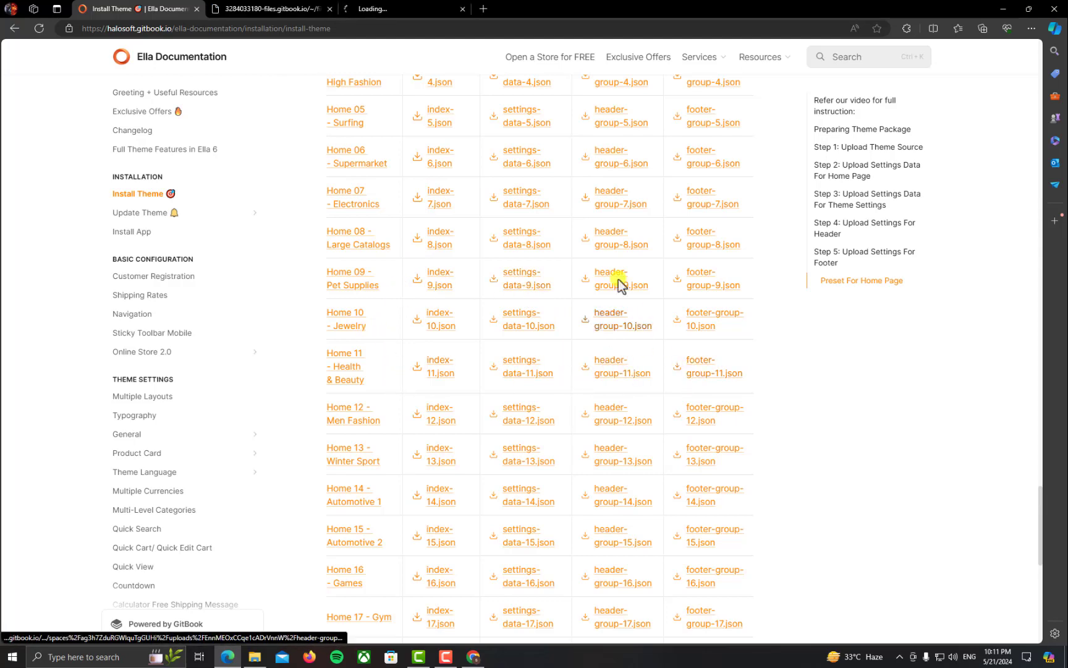
Copy the whole header-group-11.json preset and search the theme files for 'header'
click(280, 9)
key(ctrl+a)
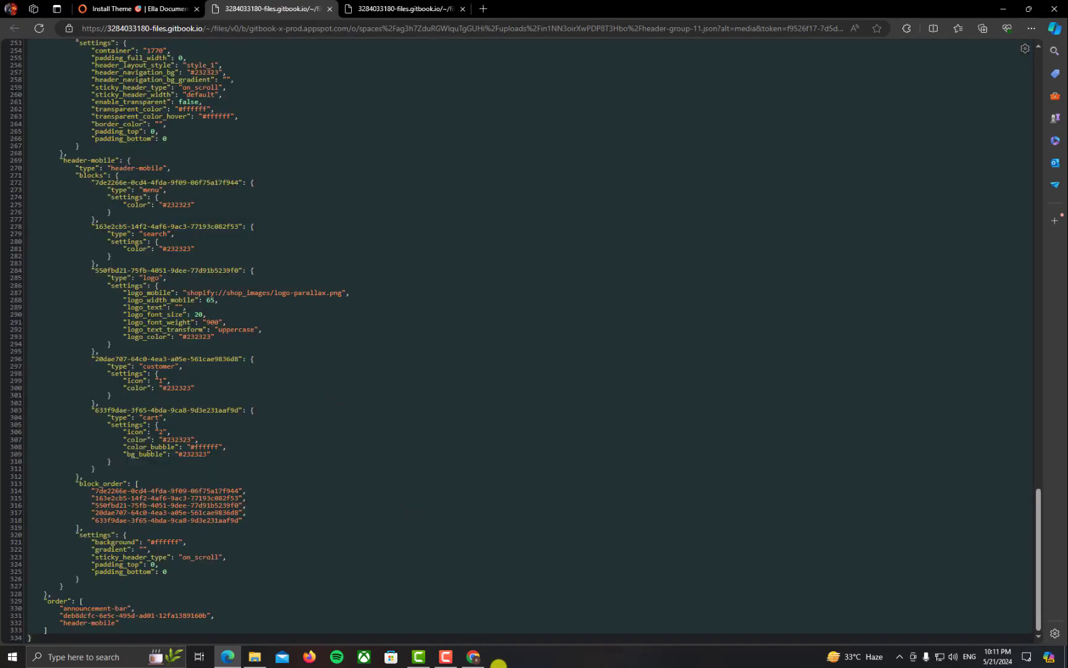
click(473, 657)
double_click(61, 97)
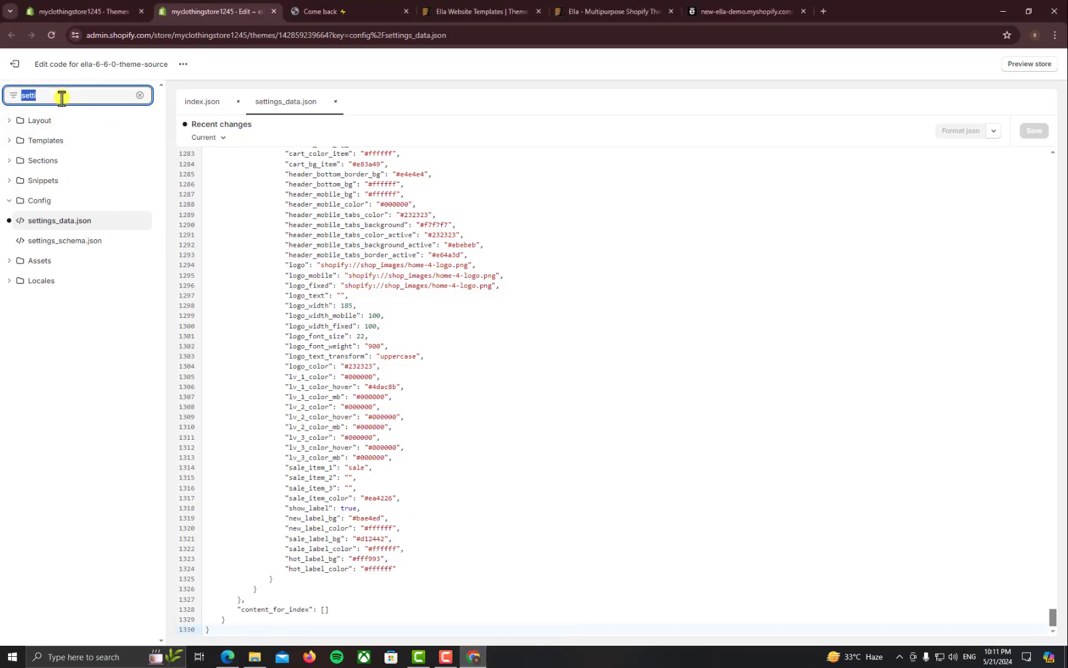
text(header)
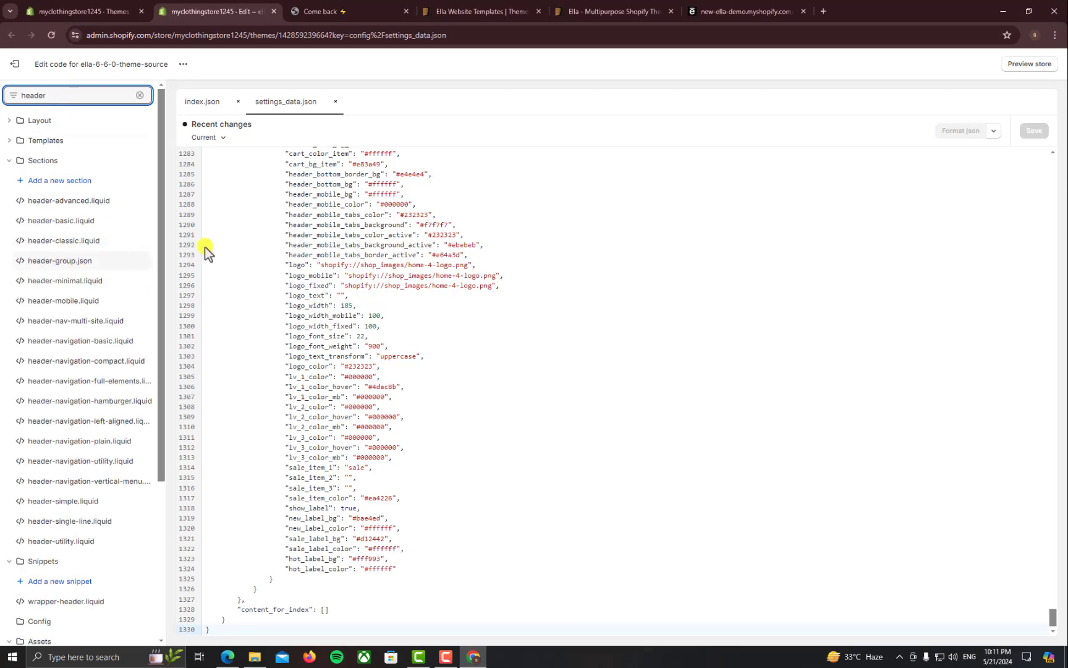
click(228, 656)
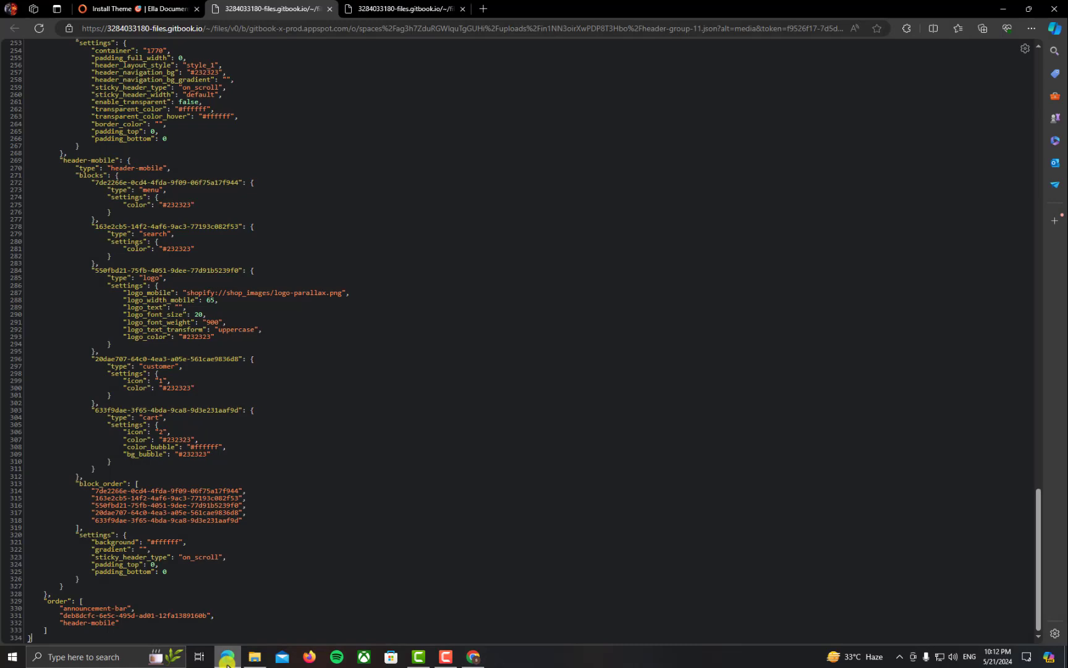
click(113, 7)
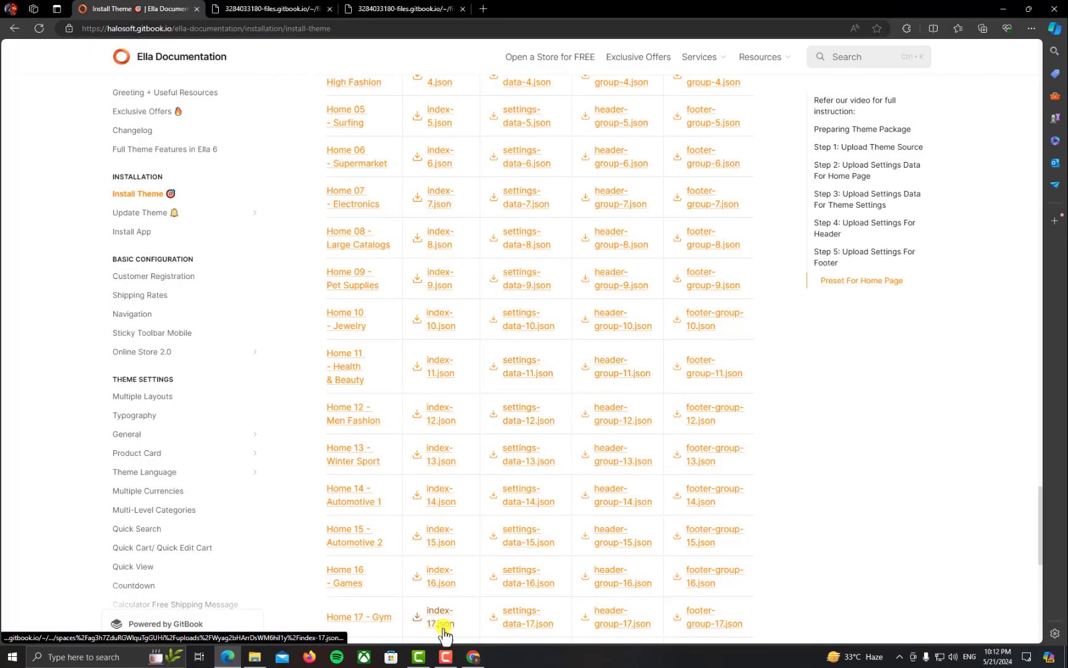
click(473, 657)
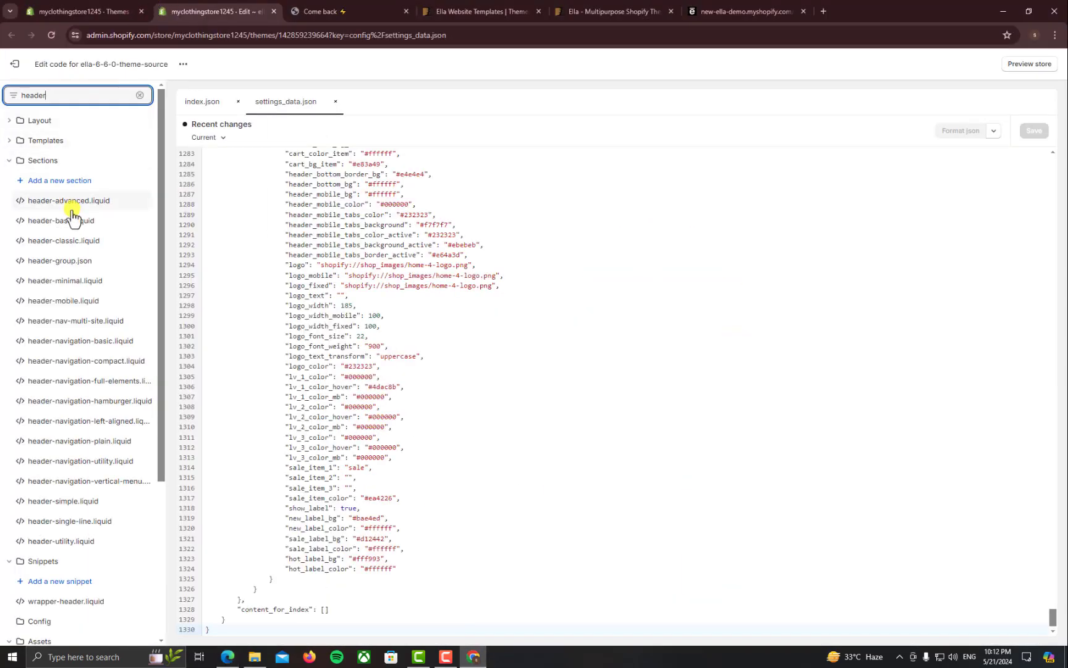
Paste the header-group-11 preset over header-group.json and save it
click(73, 261)
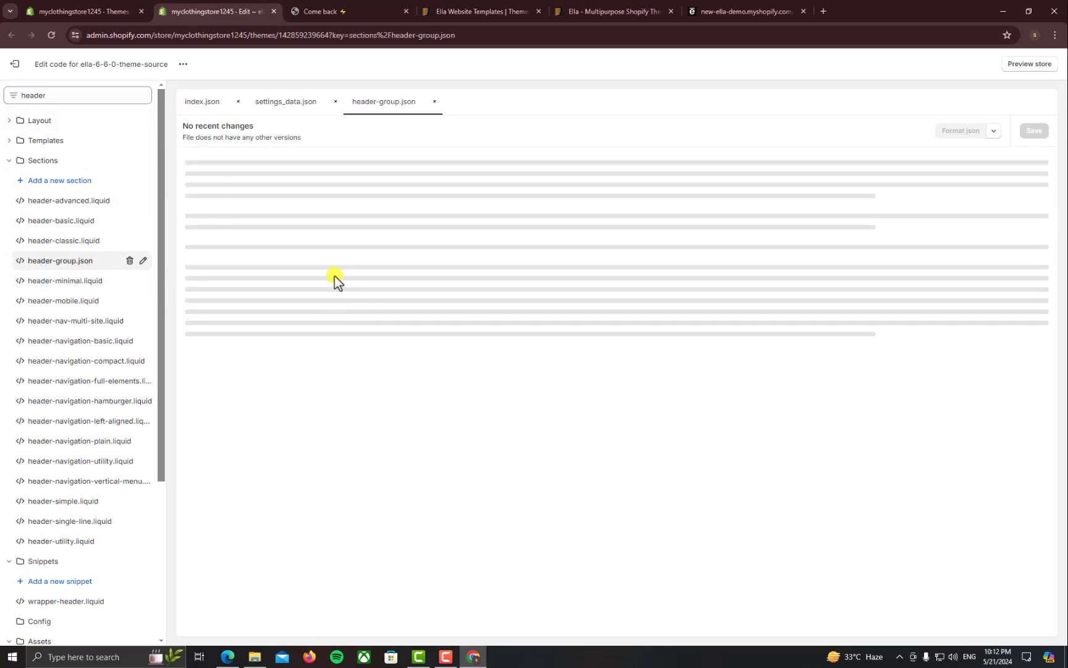
key(ctrl+a)
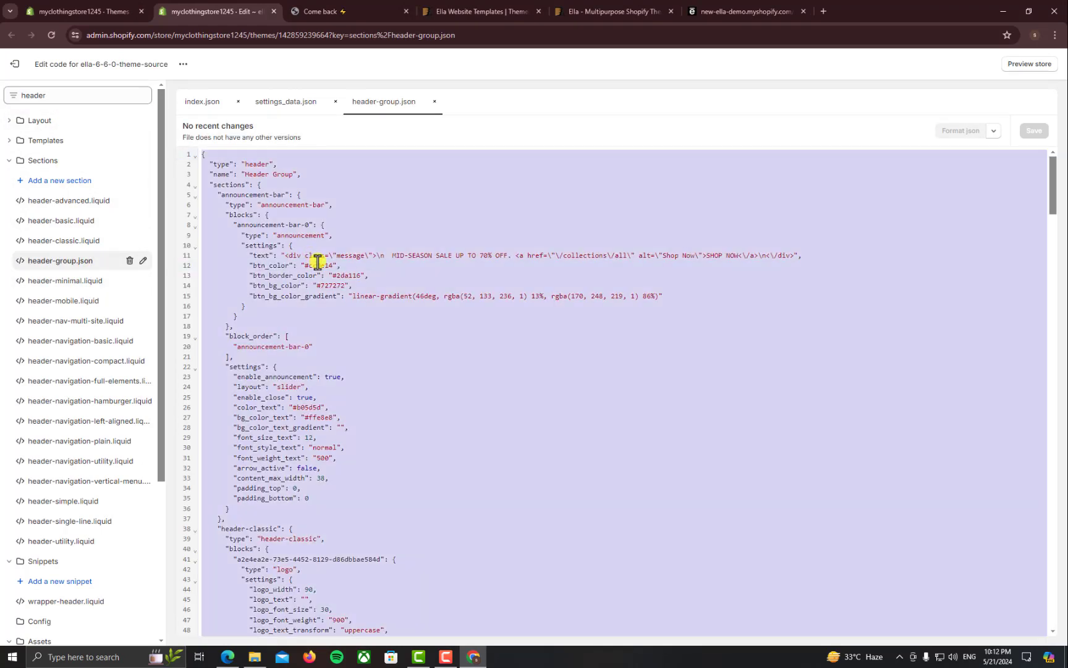
key(ctrl+v)
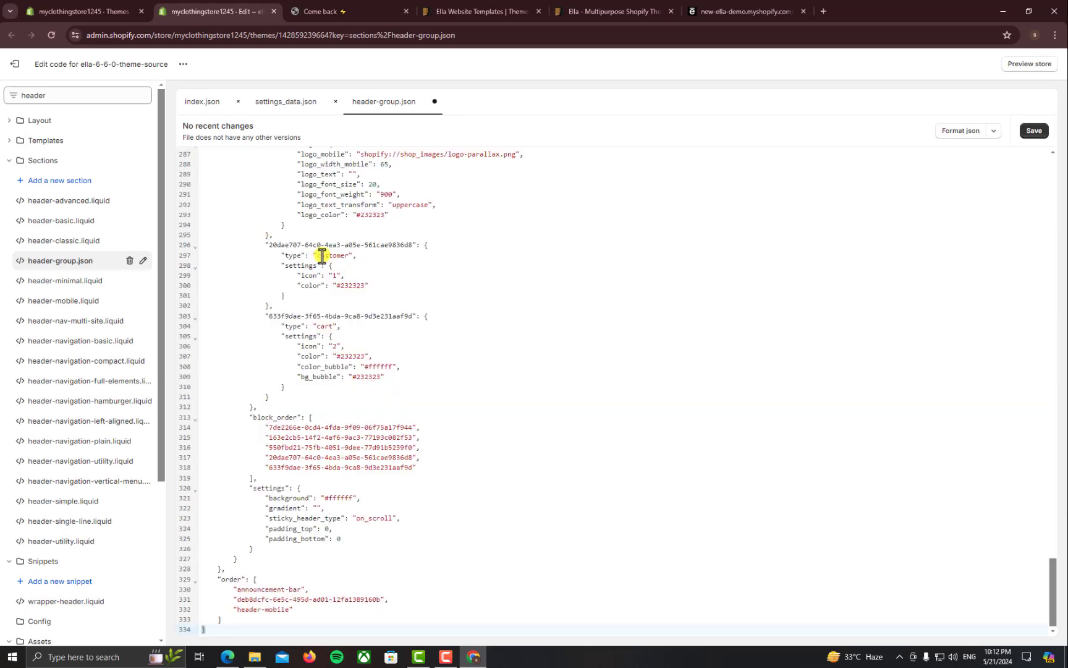
key(ctrl+s)
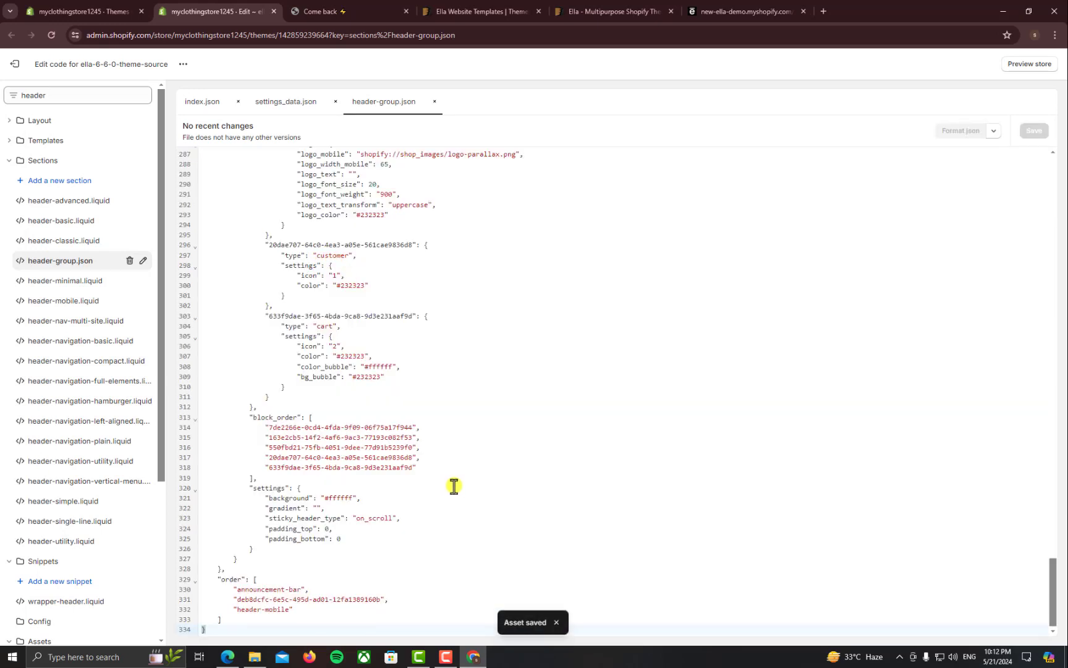
Search the theme files for 'footer' and open footer-group.json
click(86, 98)
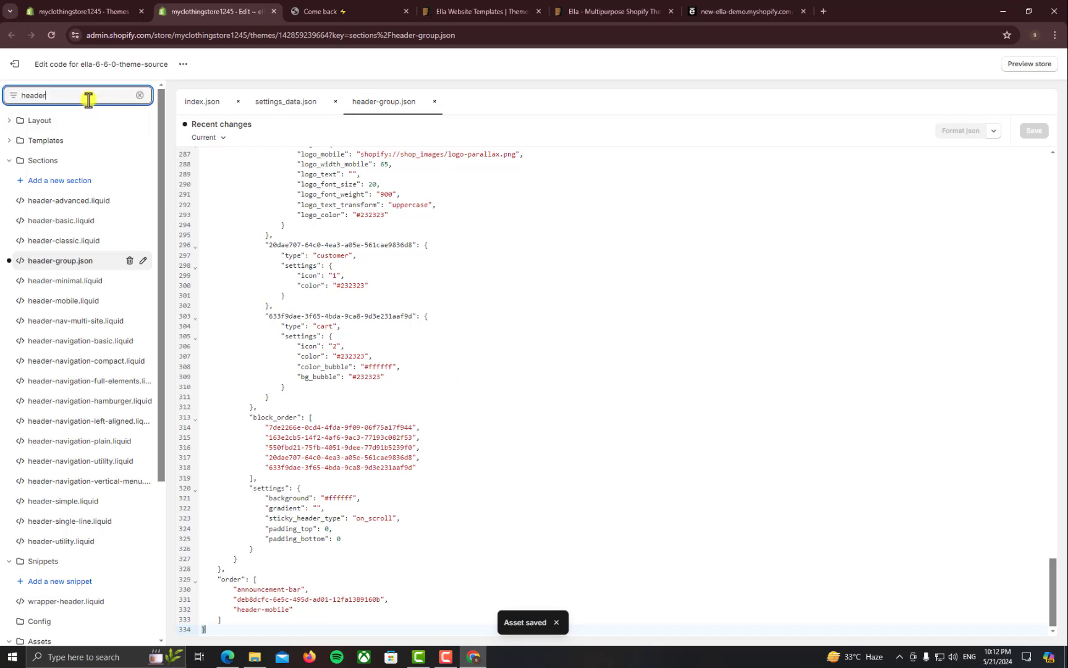
double_click(87, 99)
text(footer)
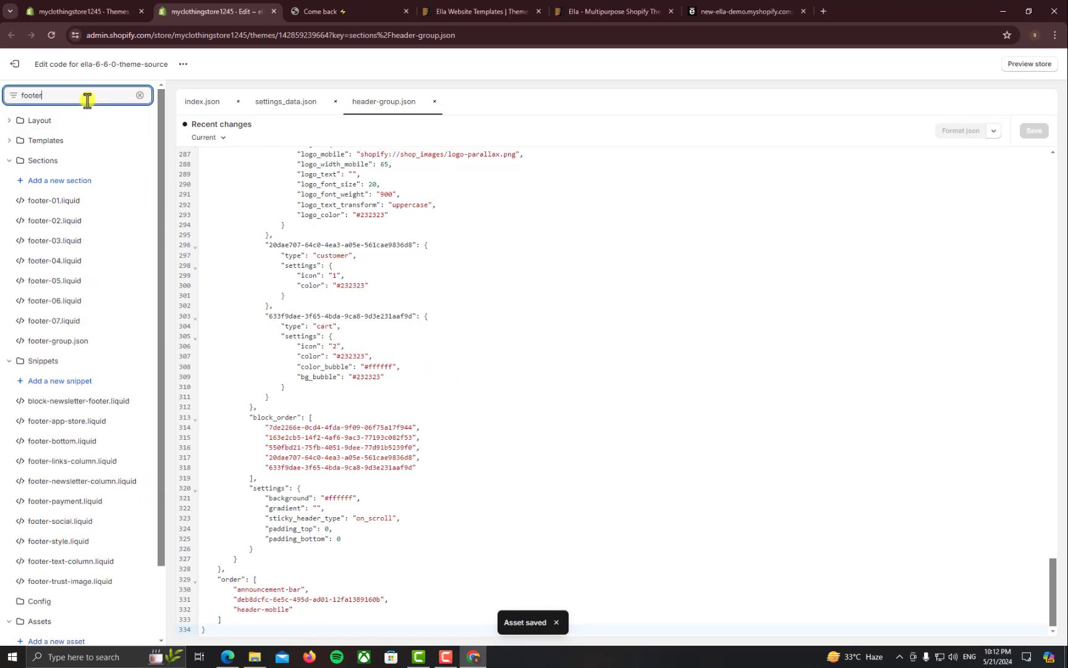
click(69, 346)
Copy all of footer-group-11.json, paste it over footer-group.json, and save
click(233, 657)
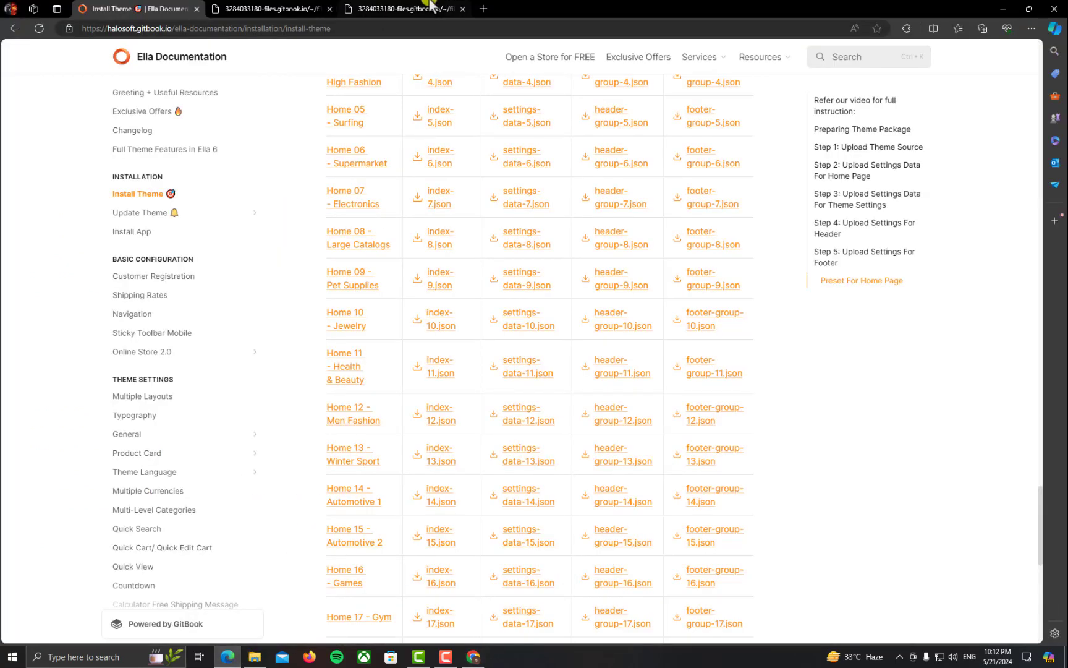
click(427, 8)
key(ctrl+End)
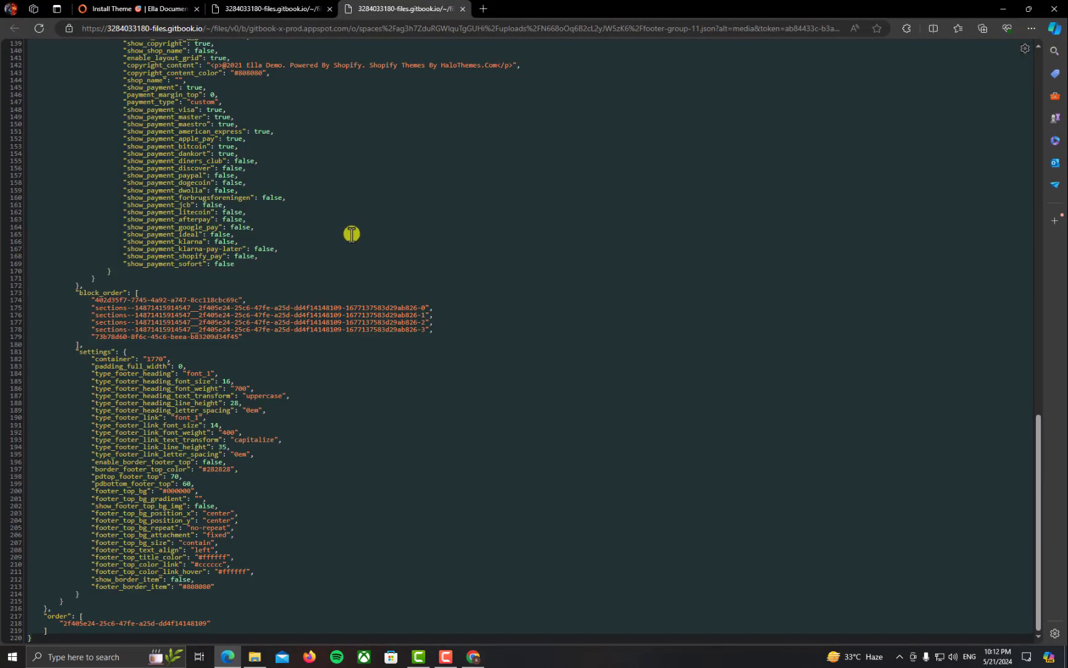
click(473, 656)
key(ctrl+a)
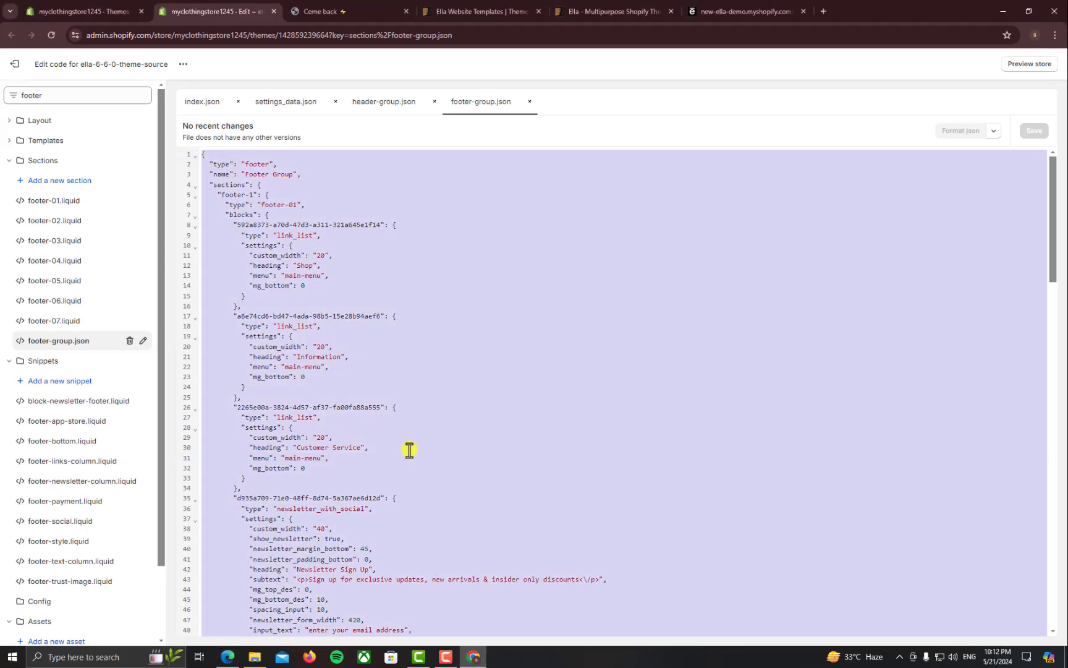
key(ctrl+v)
key(ctrl+s)
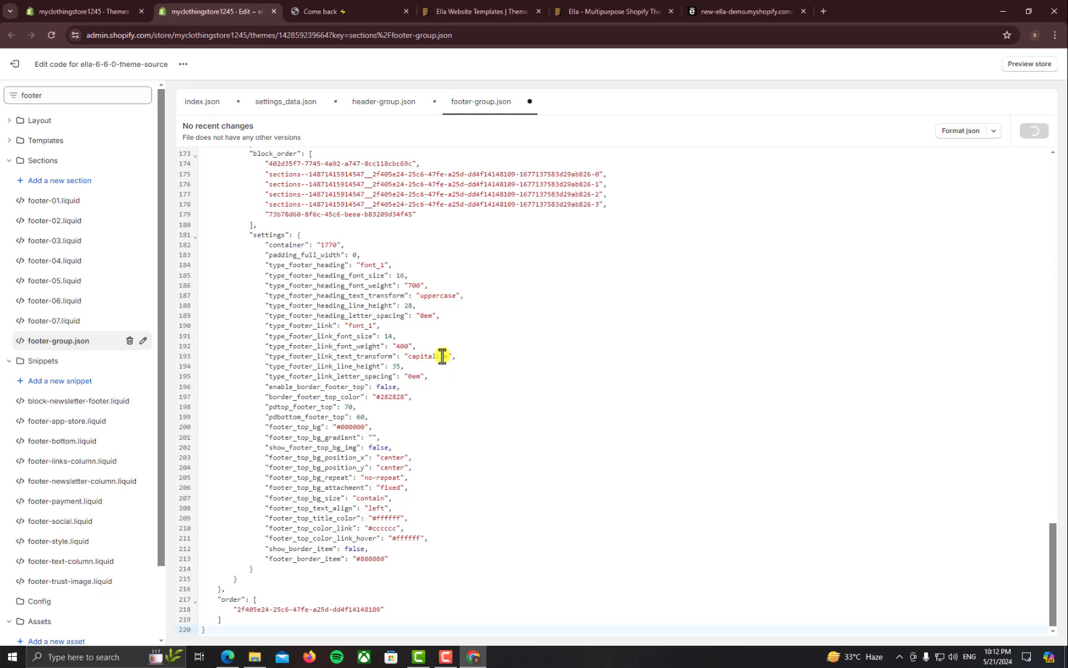
click(359, 15)
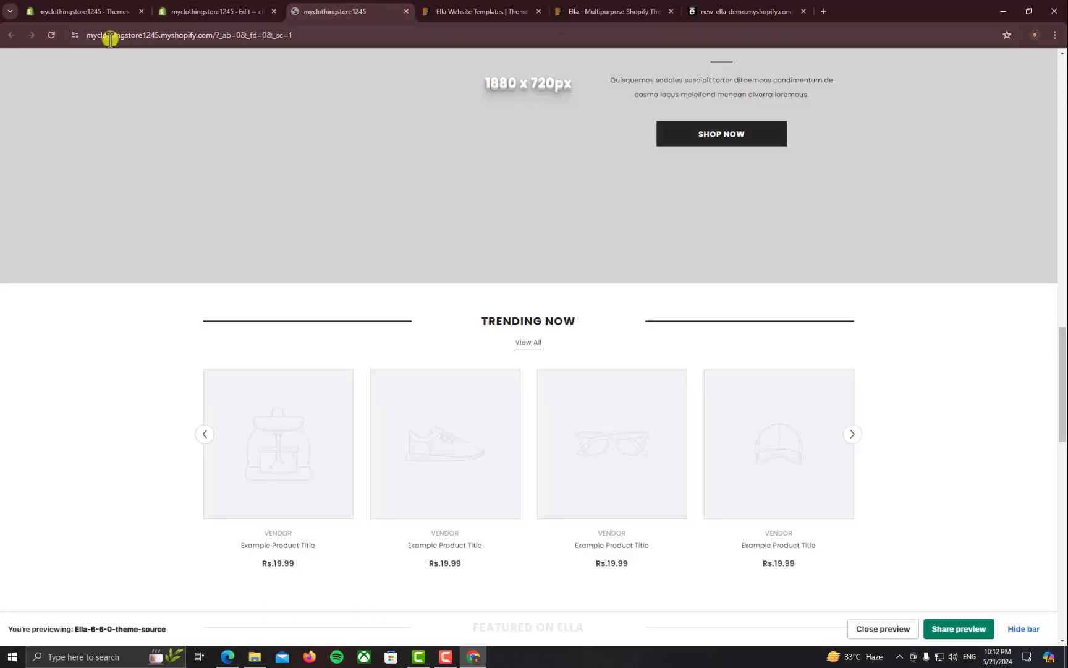
Reload the store preview and scroll the Health & Beauty homepage to the footer, closing the newsletter popup
click(47, 37)
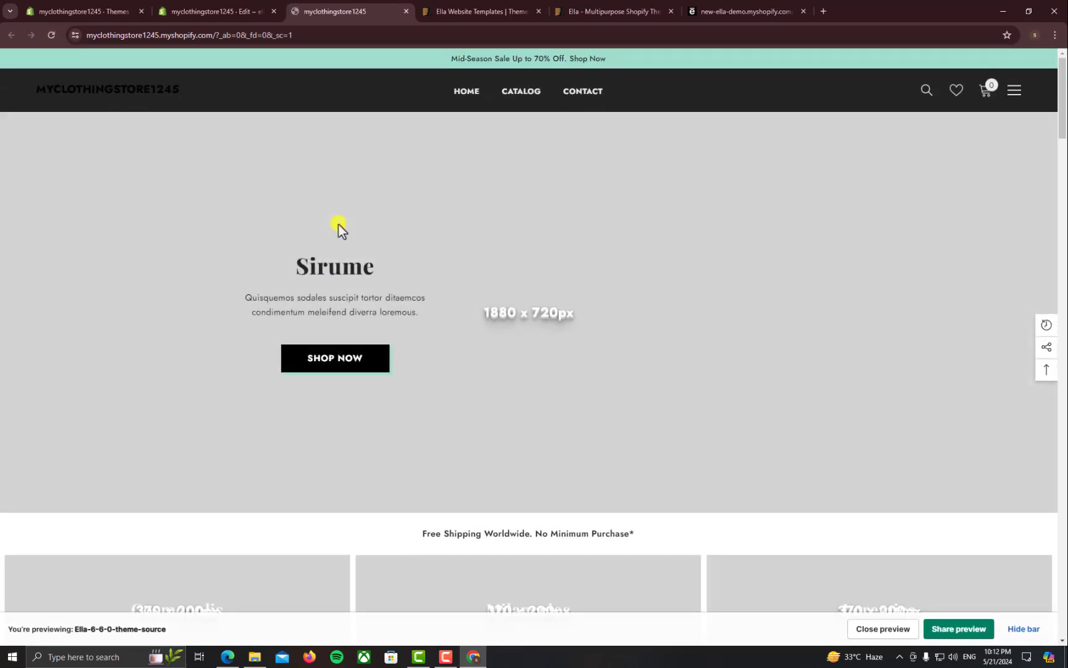
scroll(497, 235, down, 15)
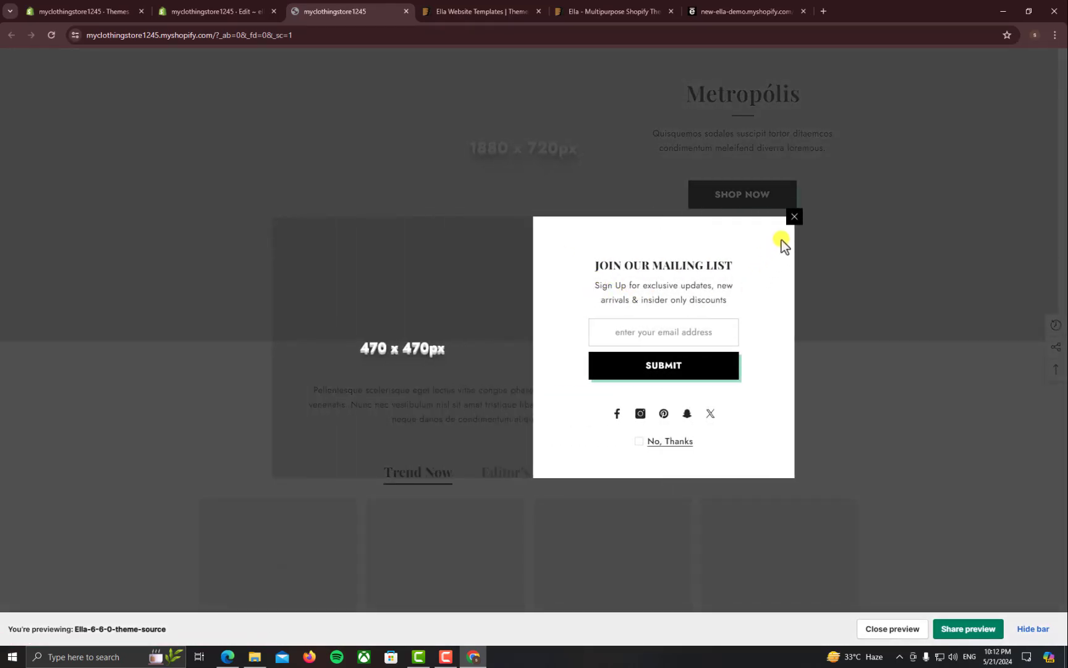
click(797, 220)
scroll(474, 395, down, 15)
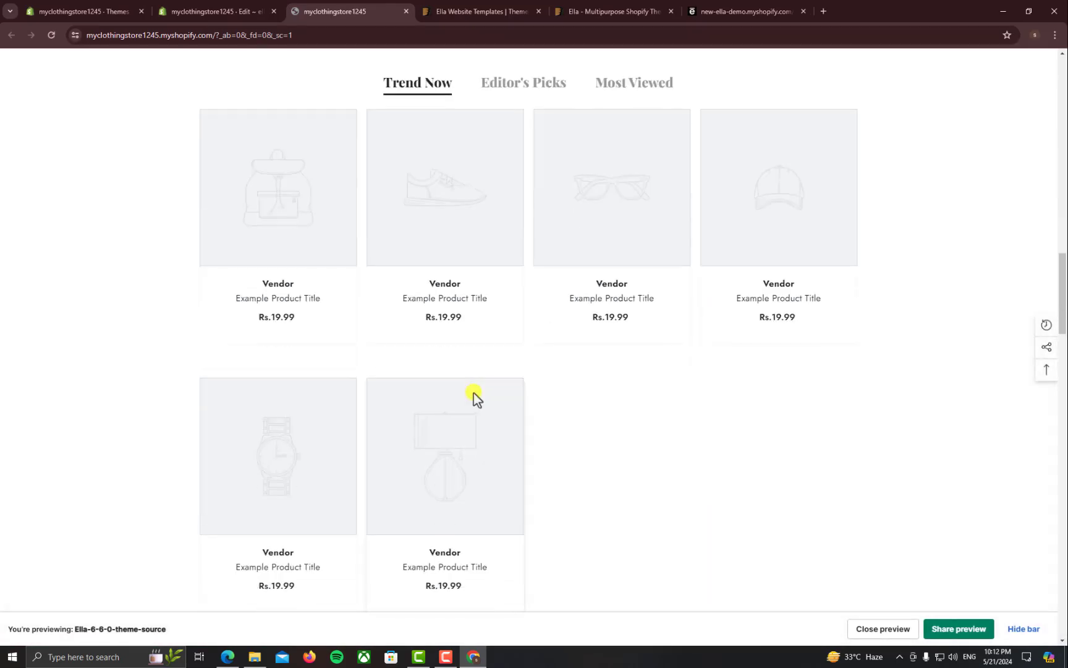
scroll(479, 396, down, 12)
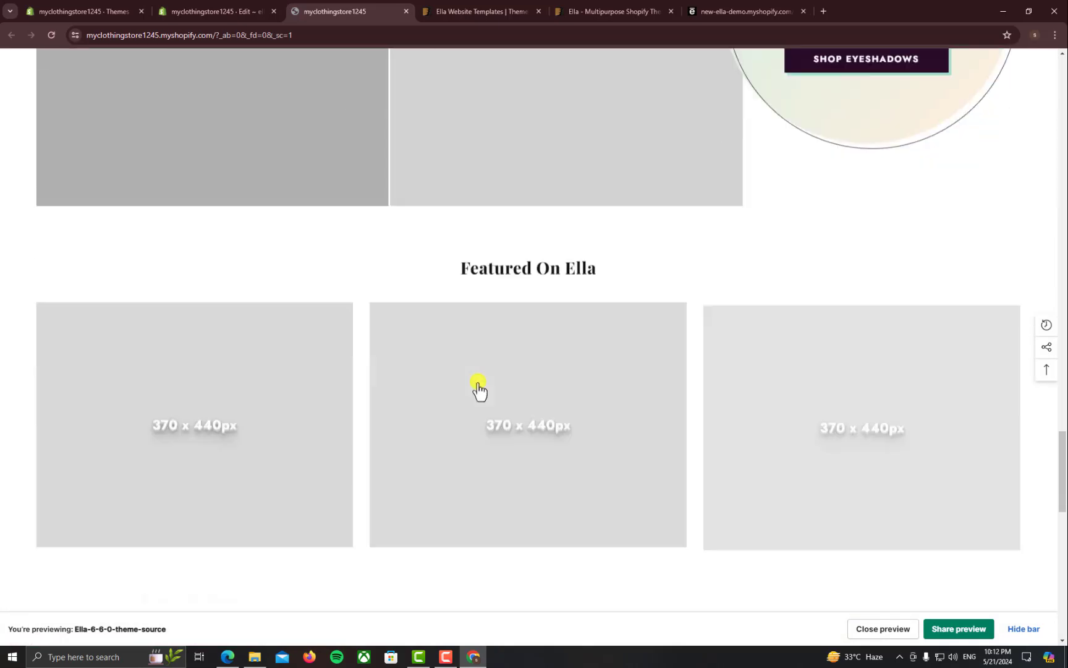
scroll(479, 381, down, 12)
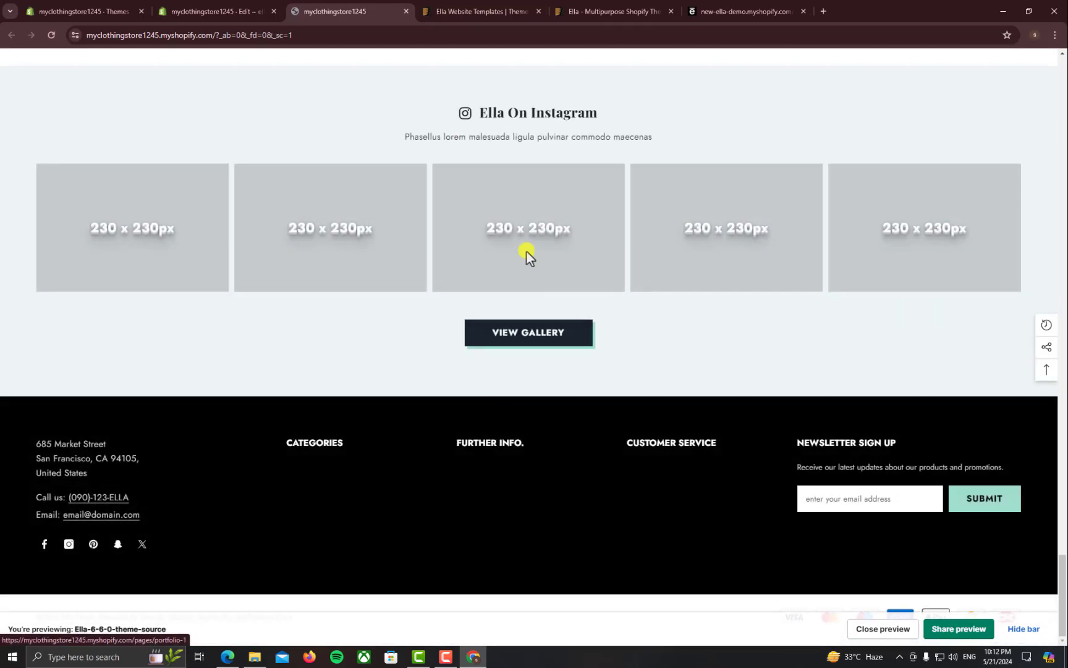
Switch to the Ella demo store and scroll up to its Home 11 Sirume banner
click(692, 11)
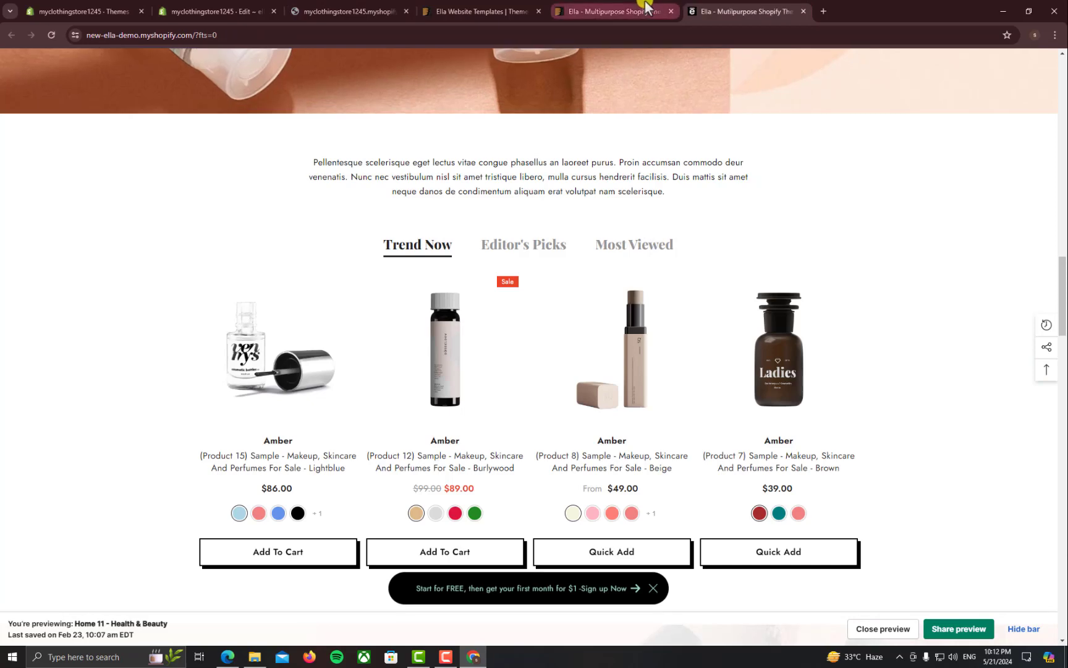
scroll(613, 303, up, 10)
scroll(615, 295, up, 8)
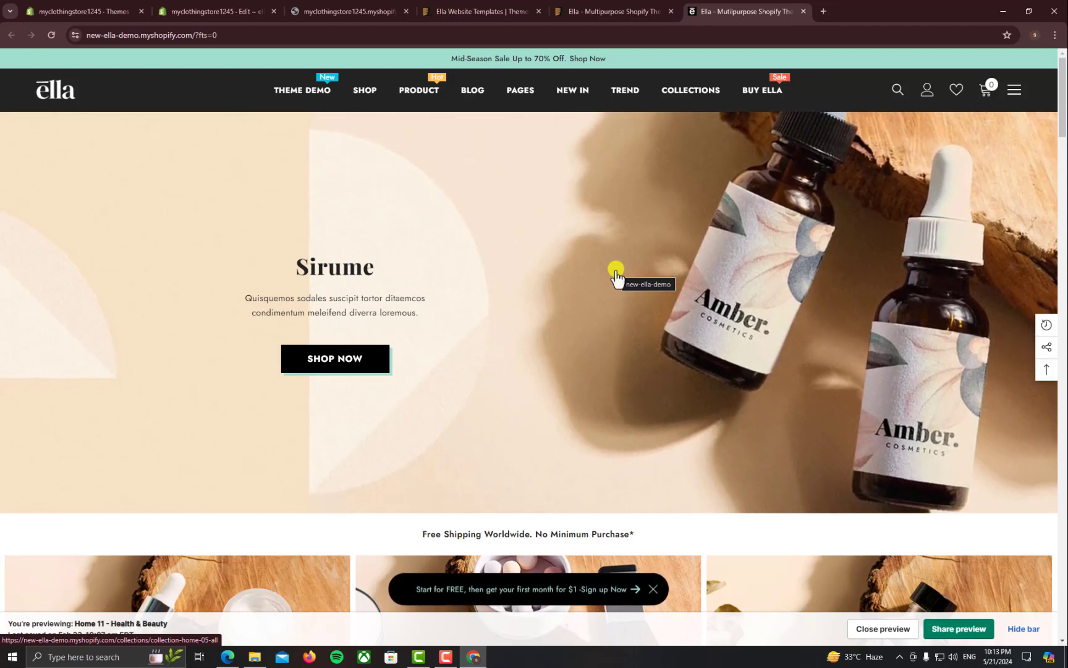
click(366, 9)
scroll(427, 275, up, 12)
scroll(439, 264, up, 15)
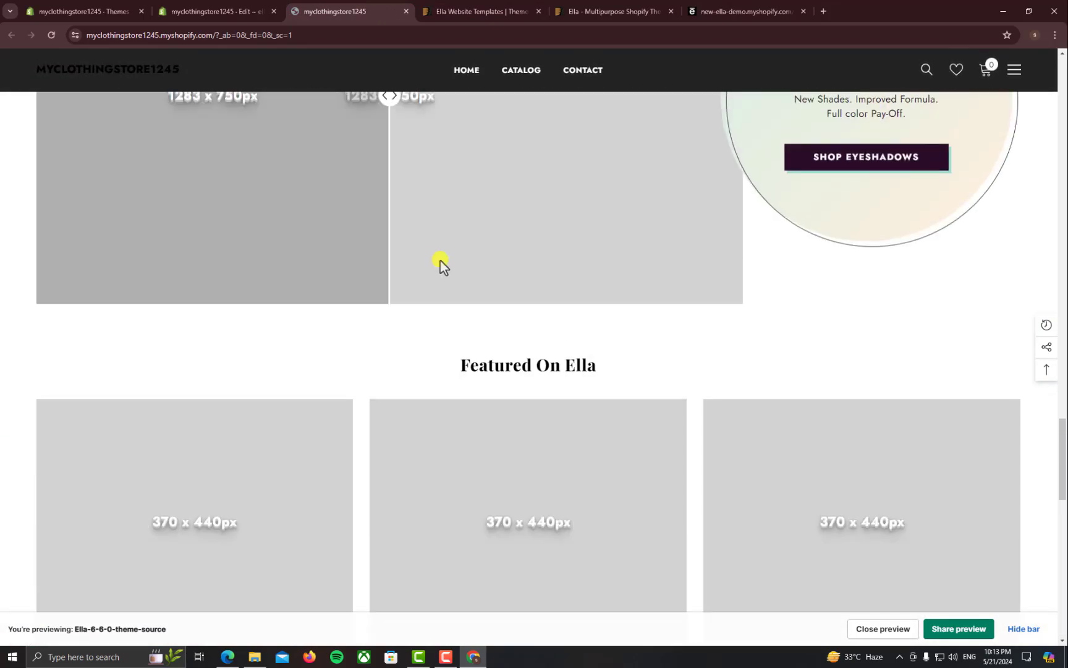
scroll(707, 298, up, 15)
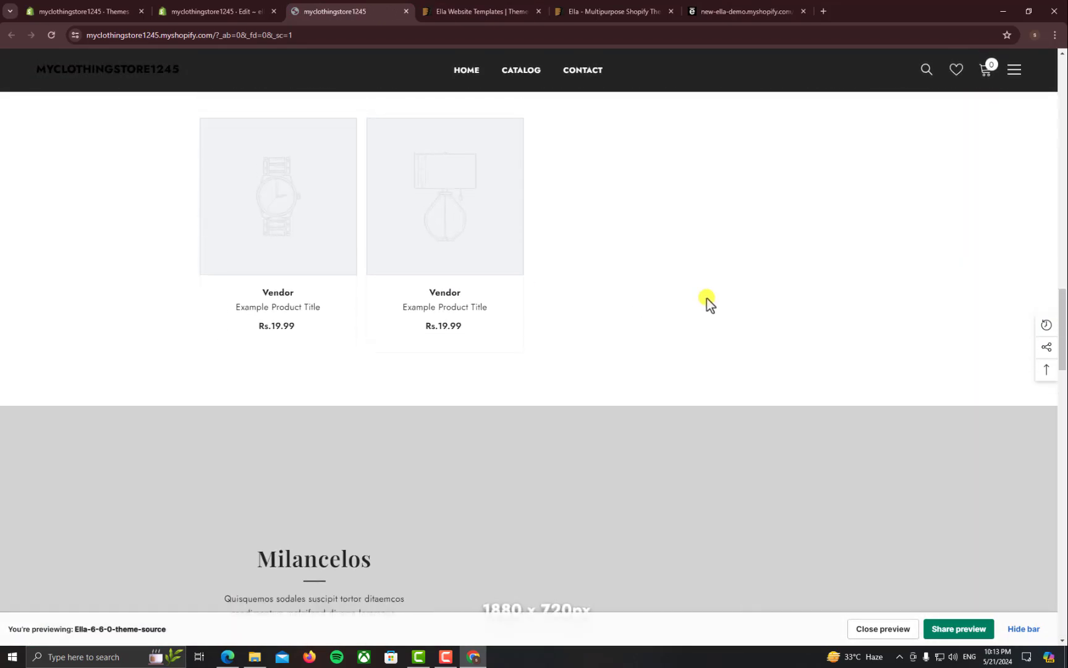
scroll(509, 380, up, 3)
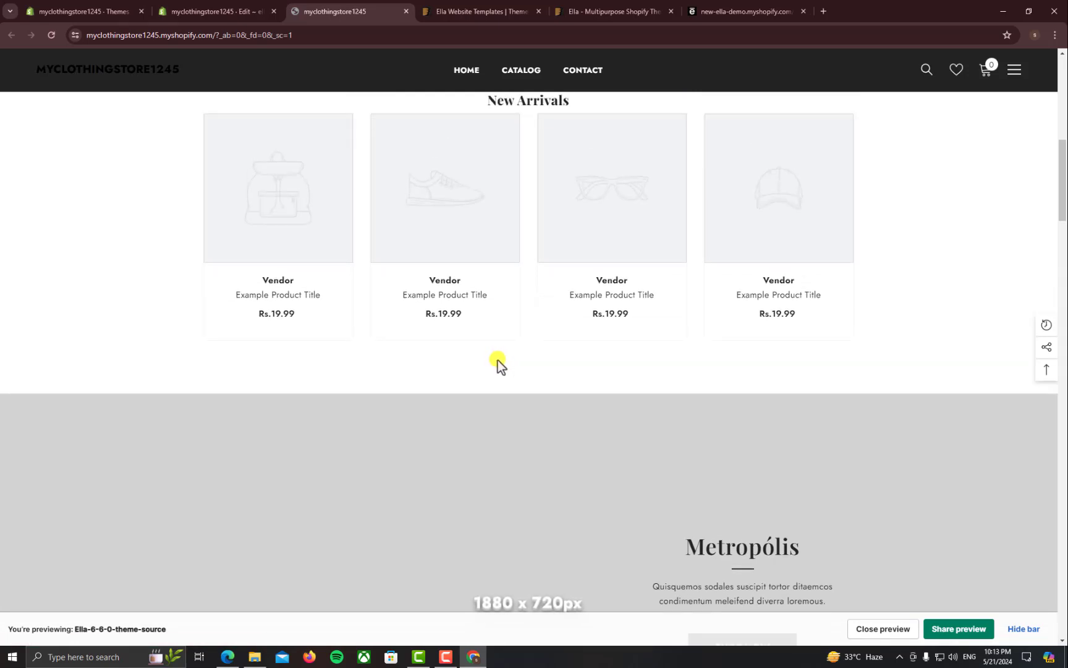
scroll(476, 411, up, 8)
scroll(476, 411, up, 2)
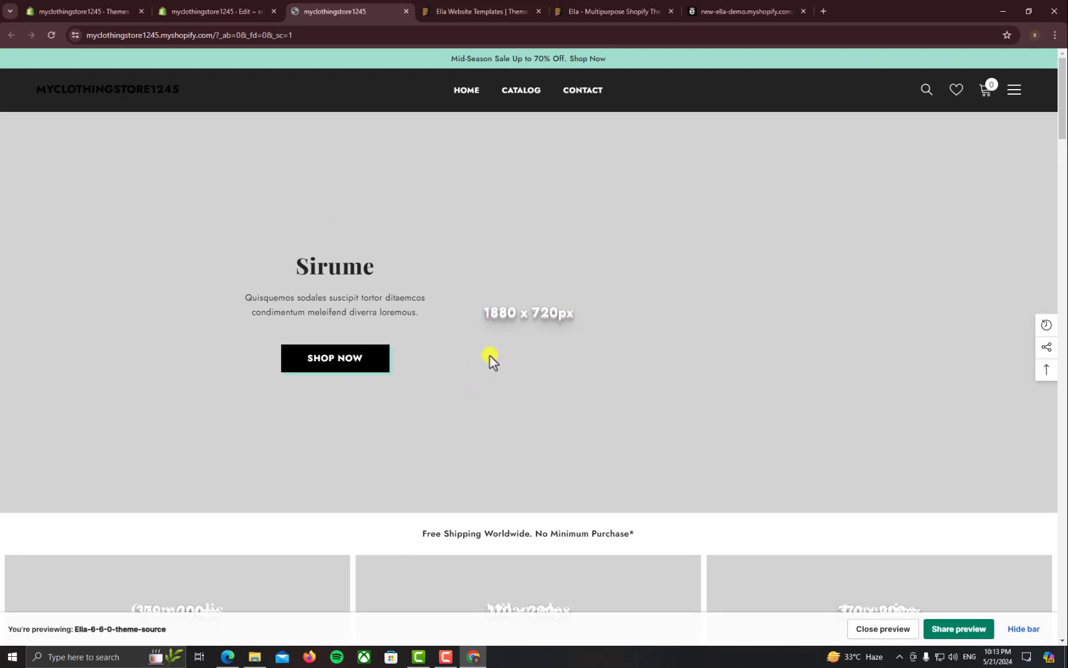
drag(9, 89, 198, 85)
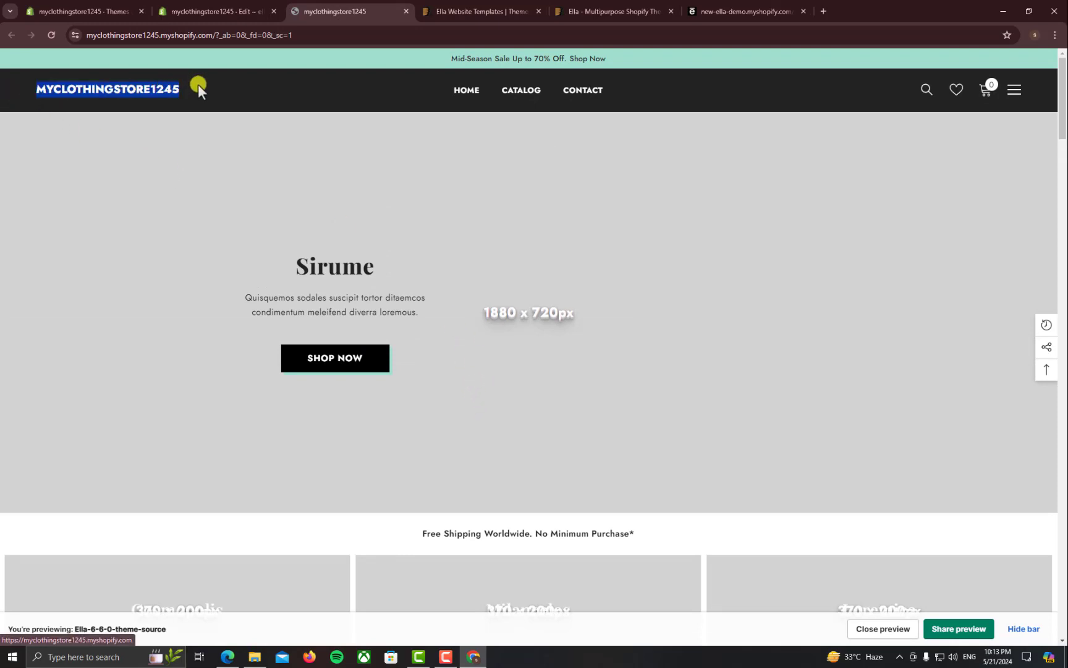
click(172, 92)
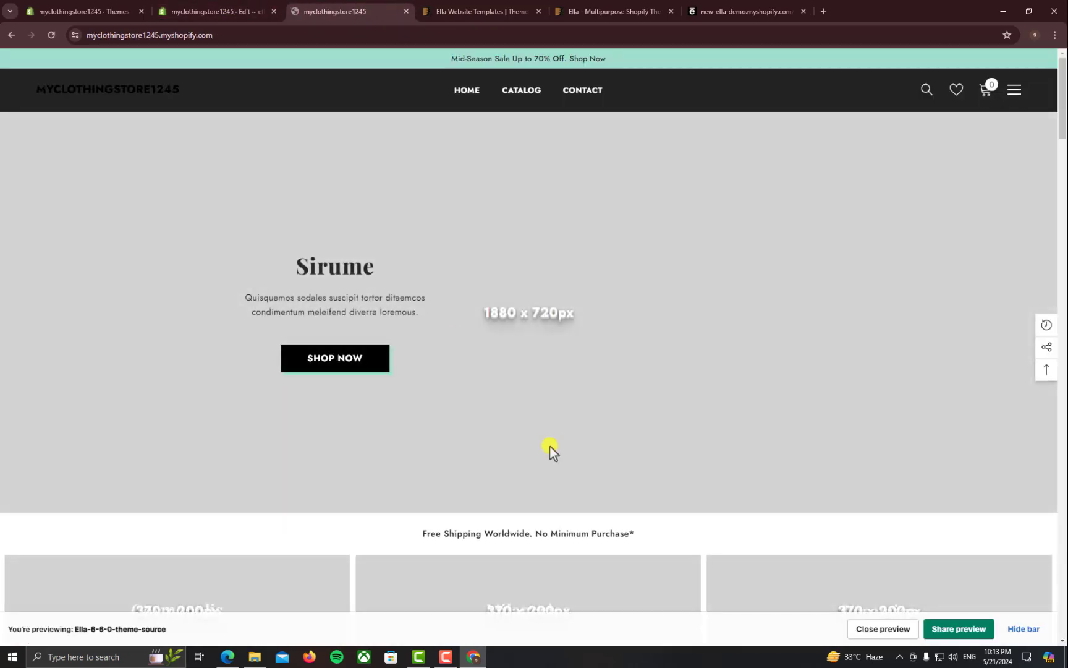
click(488, 7)
key(ctrl+w)
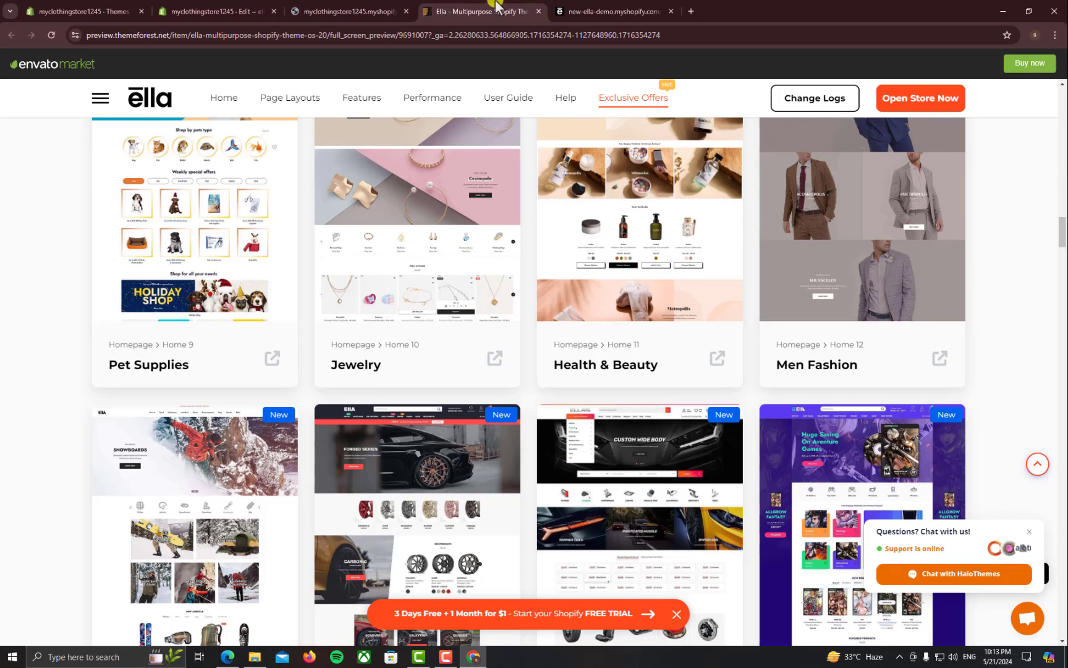
key(ctrl+w)
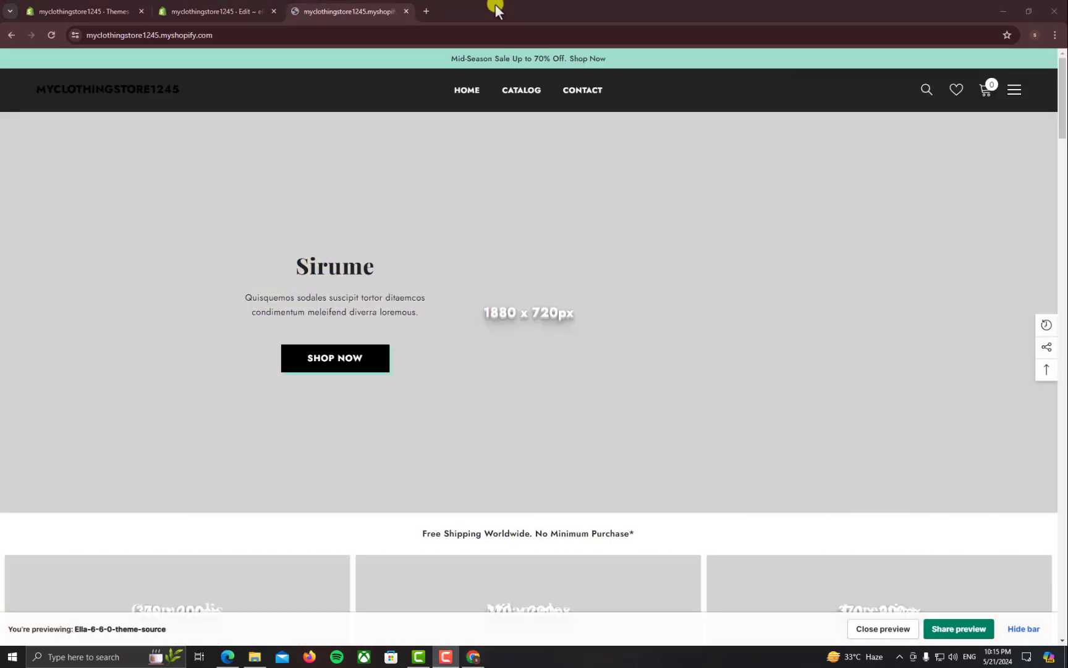
scroll(575, 361, down, 8)
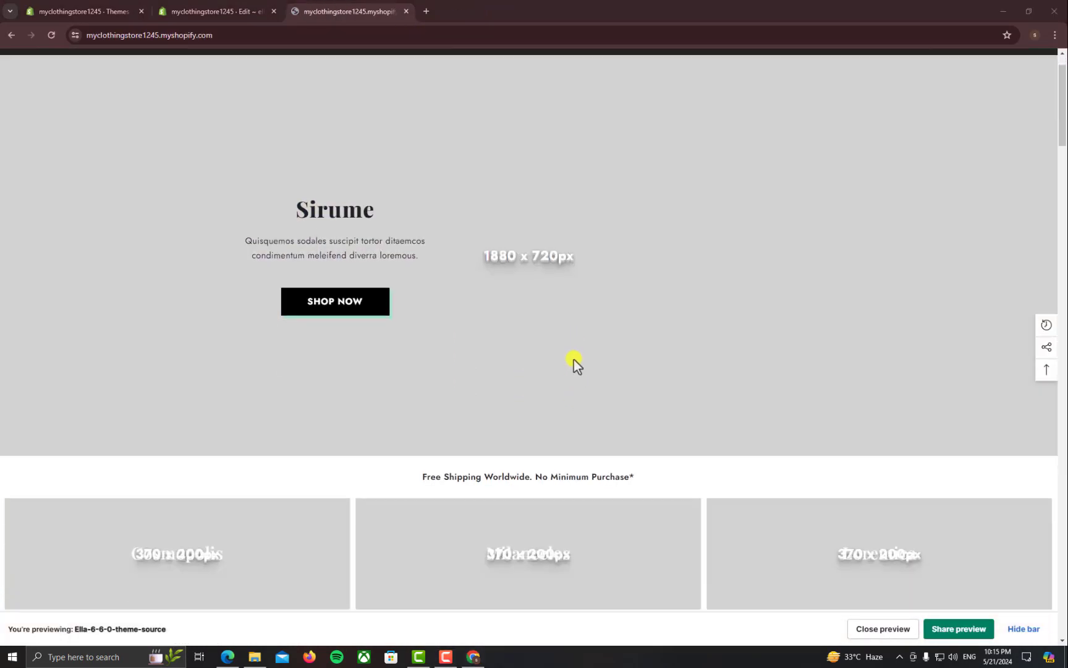
scroll(601, 323, down, 10)
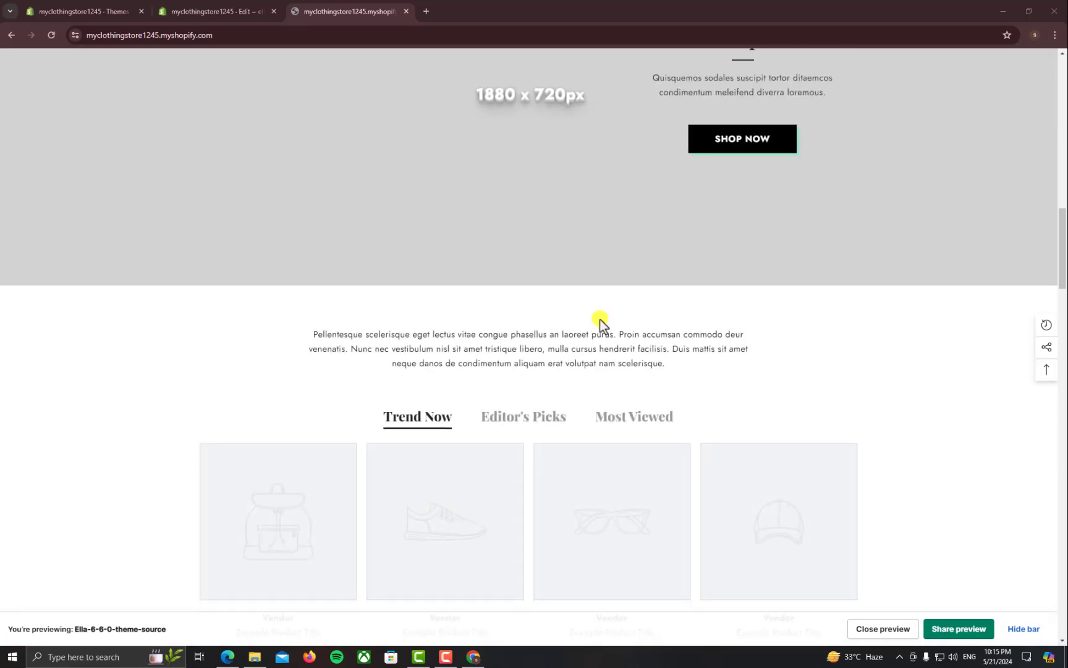
scroll(601, 319, down, 10)
scroll(601, 320, down, 8)
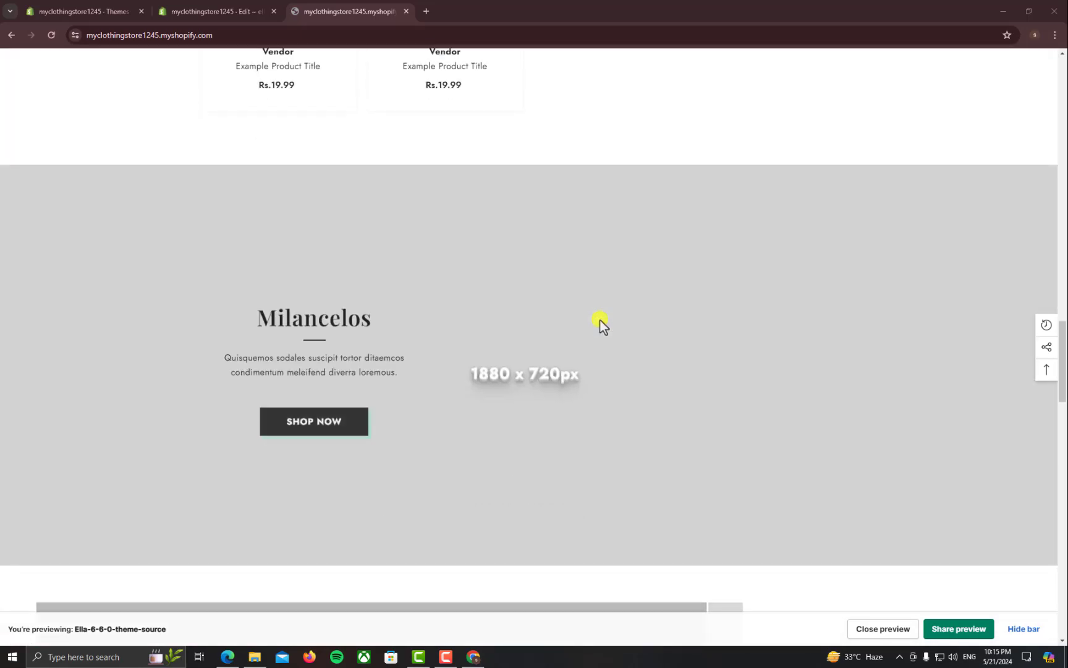
scroll(484, 258, down, 20)
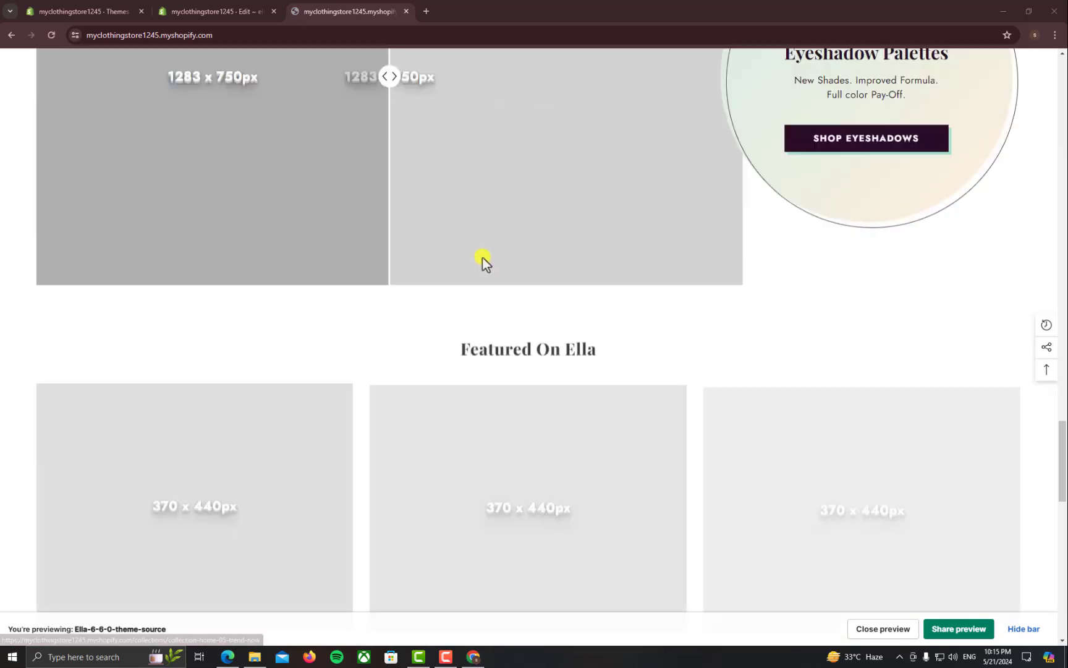
scroll(477, 251, down, 3)
scroll(482, 252, up, 20)
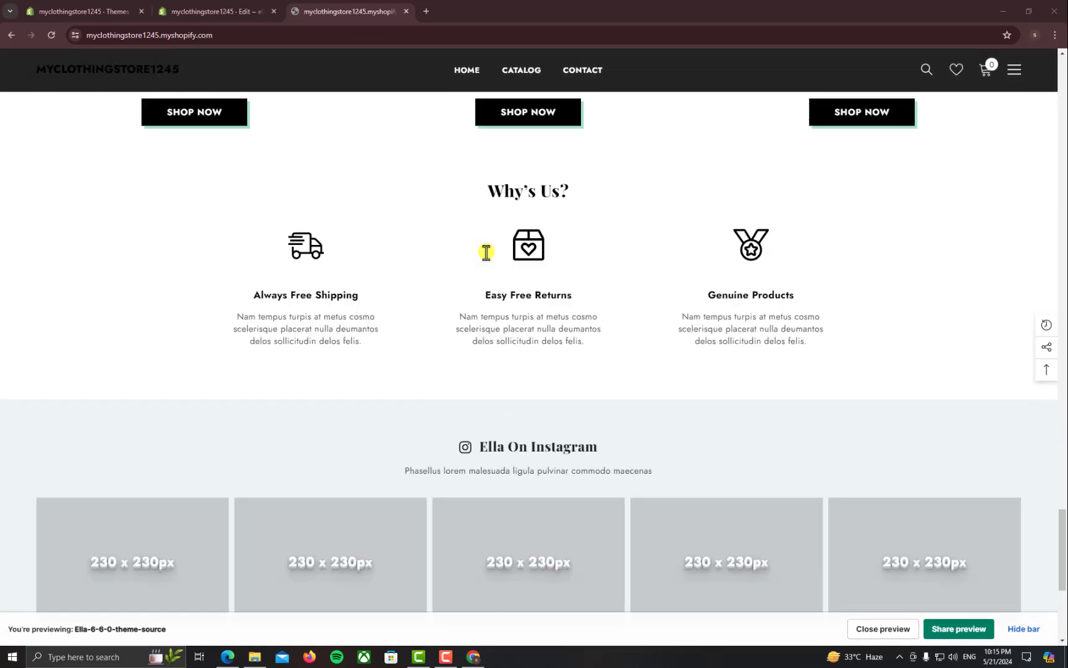
scroll(489, 255, up, 15)
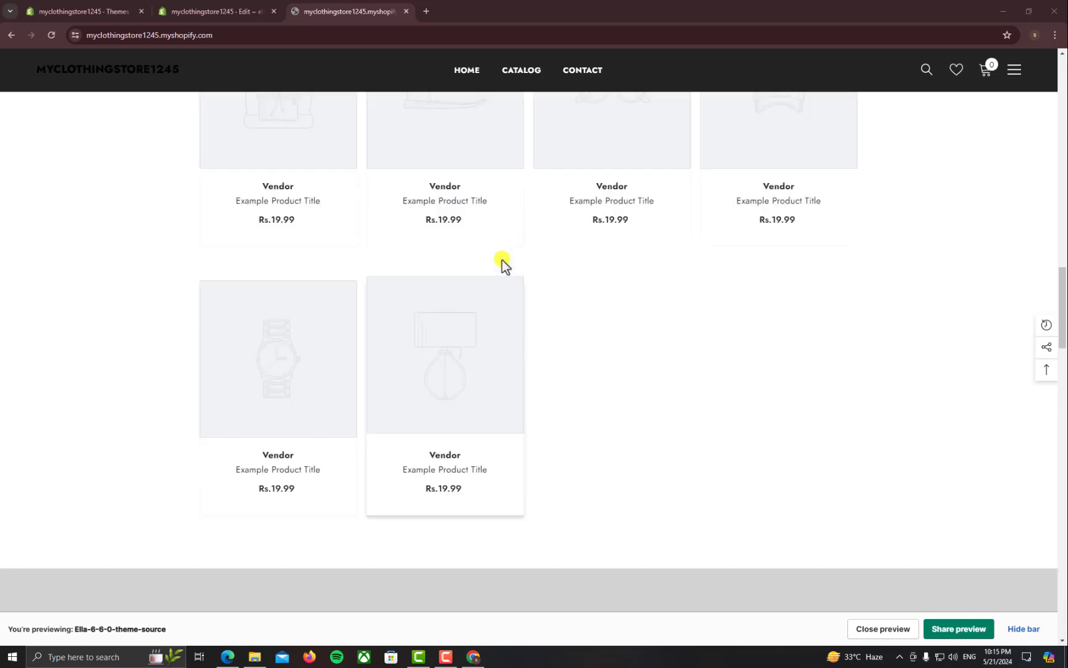
scroll(502, 265, up, 10)
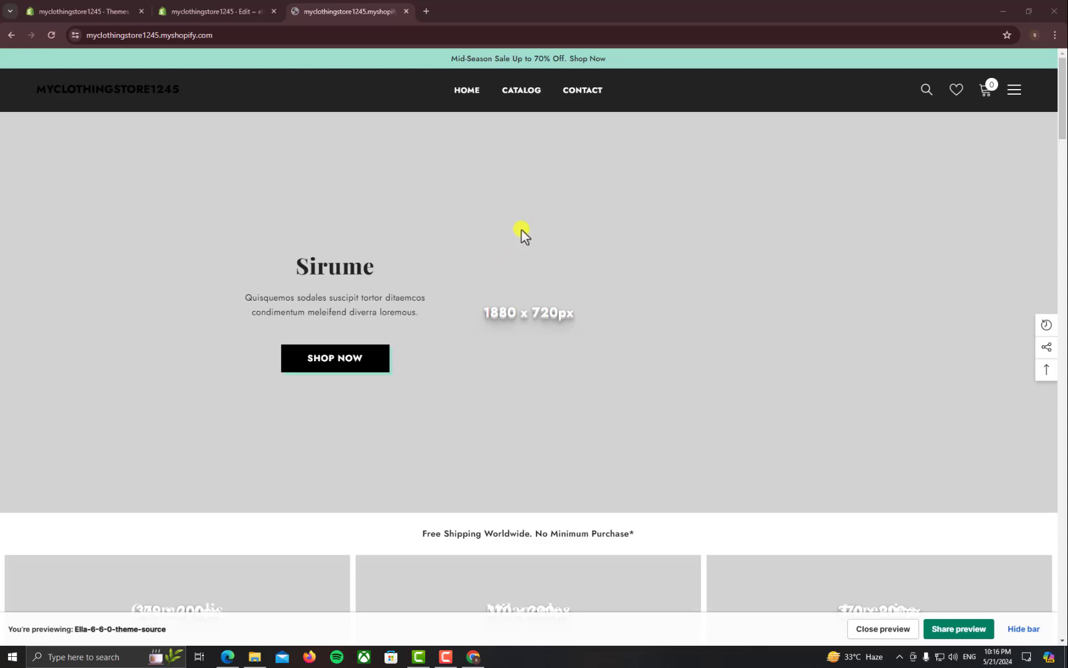
Close the theme code editor tab, leaving the Ella storefront preview showing
scroll(505, 219, down, 8)
scroll(501, 229, up, 8)
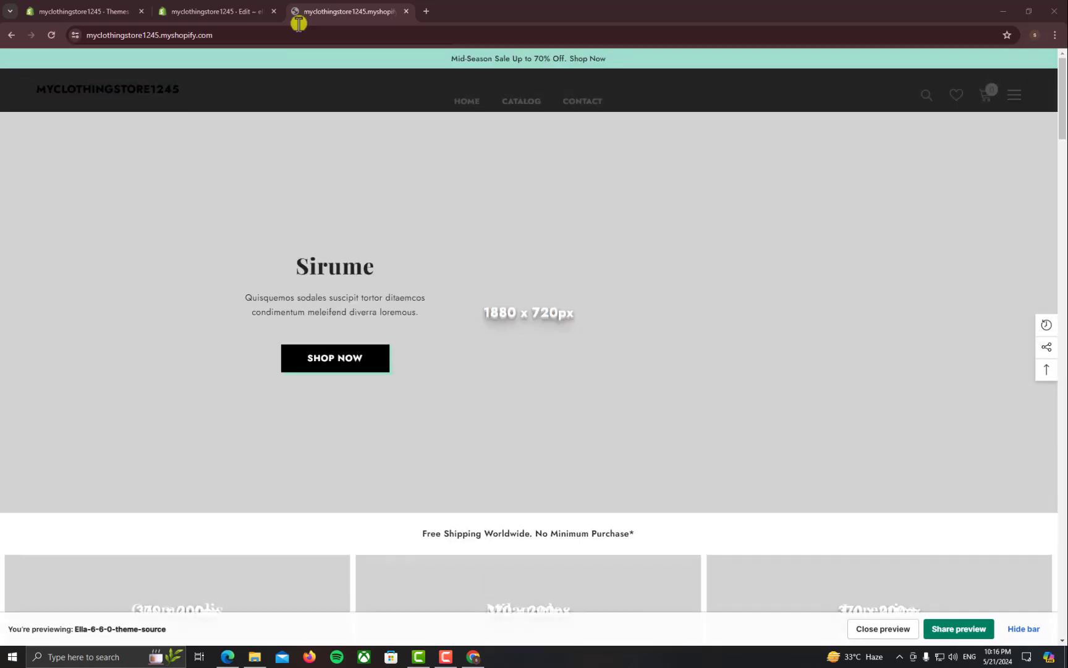
click(252, 9)
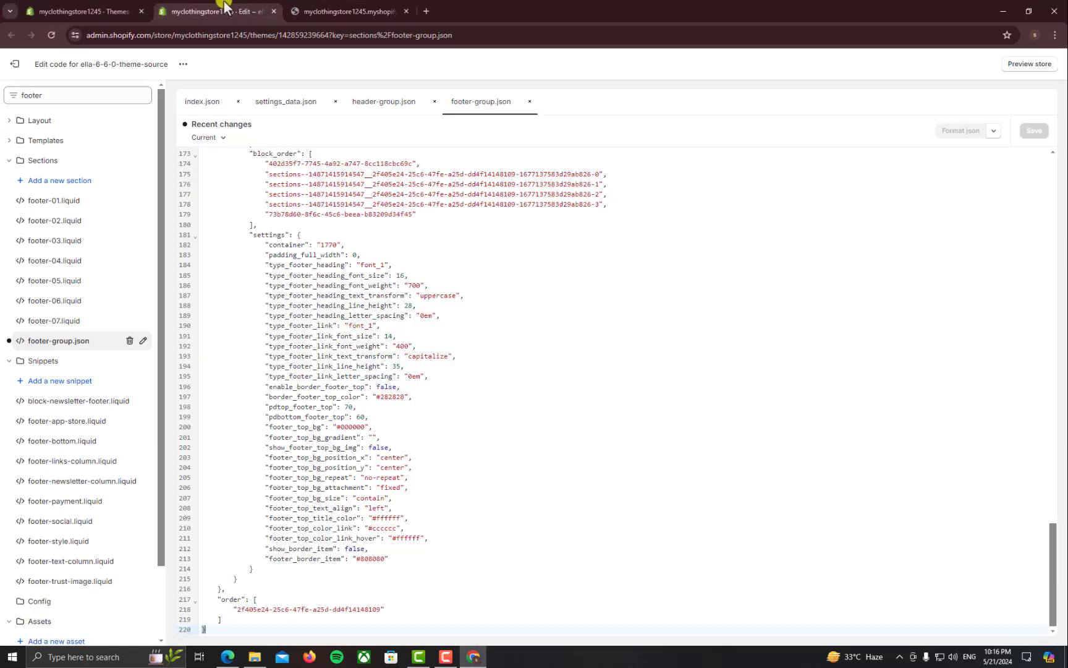
key(ctrl+w)
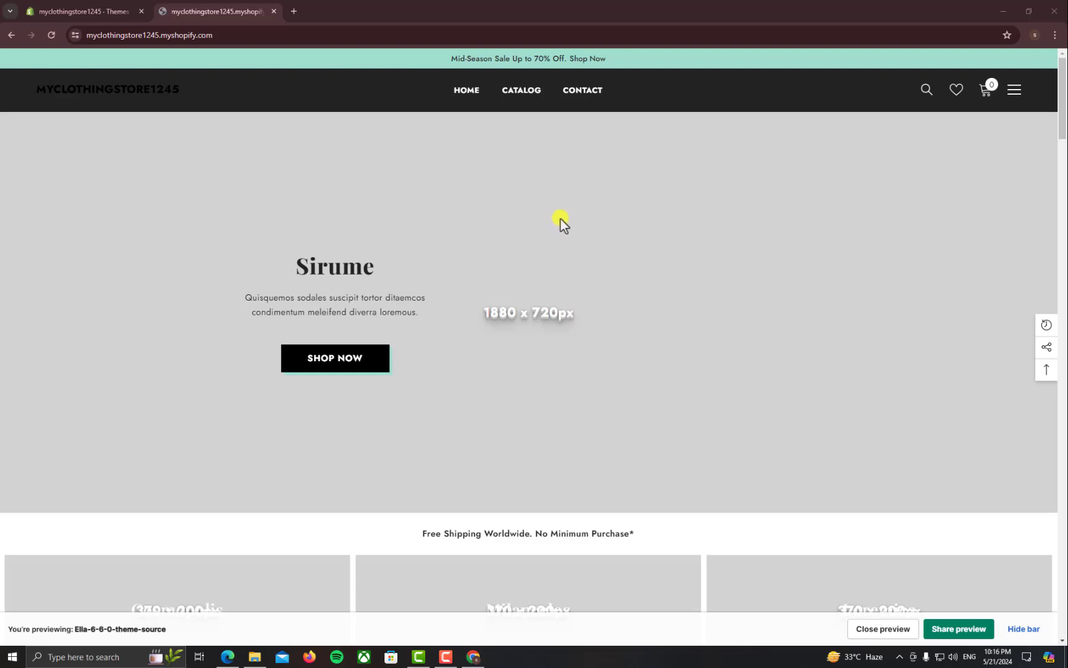
Launch Customize on ella-6-6-0-theme-source and bring up the new theme editor tab
click(68, 11)
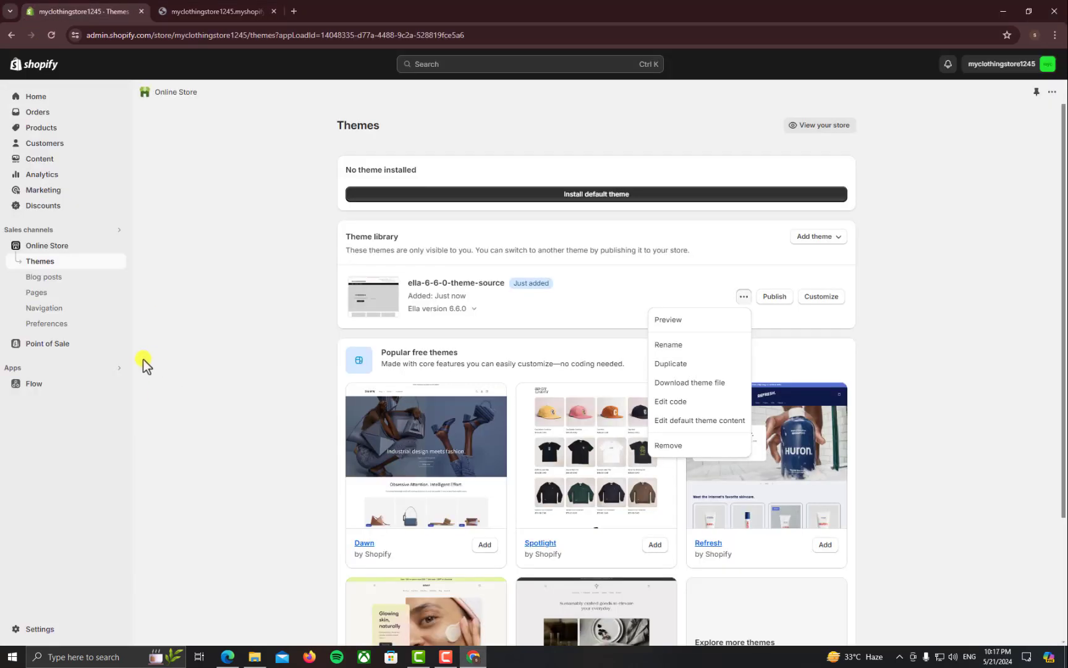
click(752, 344)
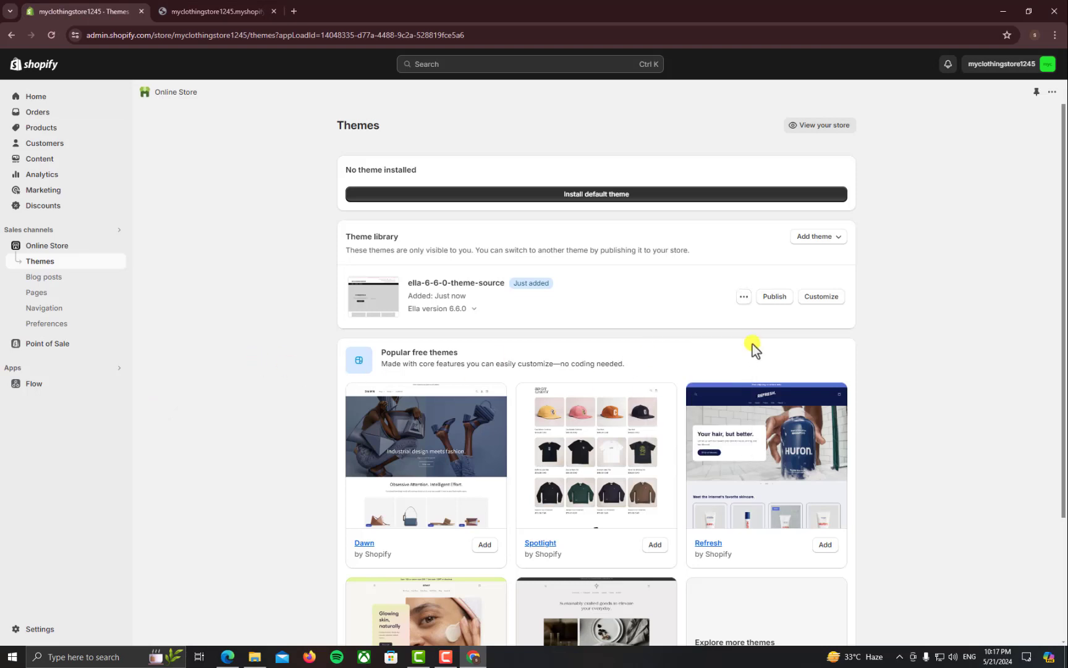
click(810, 302)
click(354, 7)
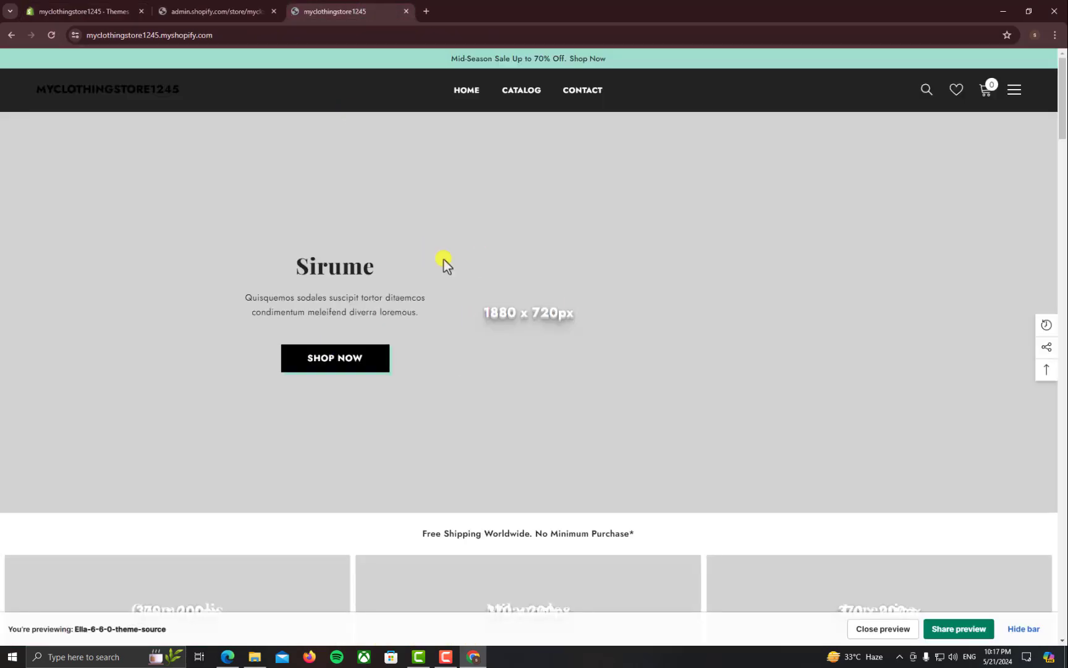
click(227, 11)
click(377, 13)
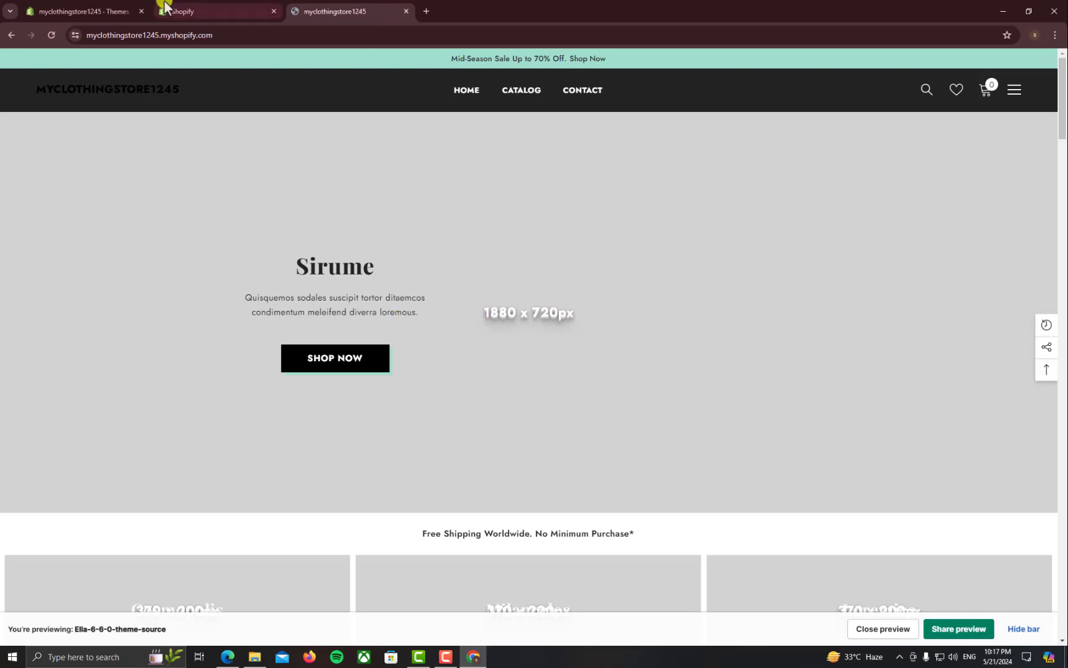
click(167, 9)
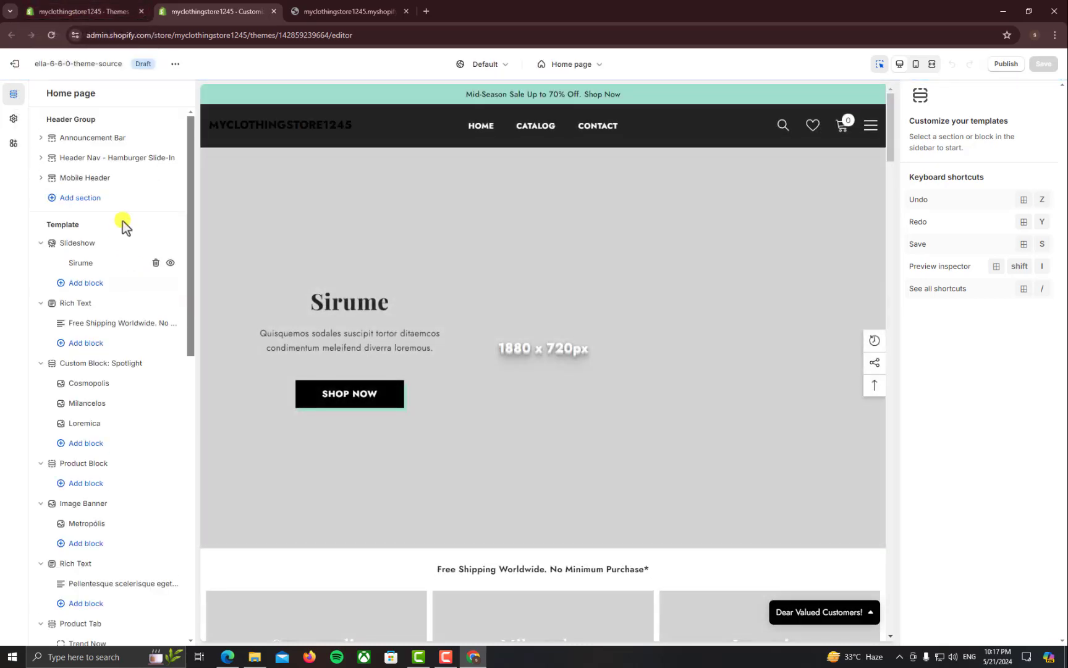
Select the 'Mid-Season Sale Up to 70% Off' announcement text in the storefront preview
click(317, 8)
drag(431, 59, 622, 67)
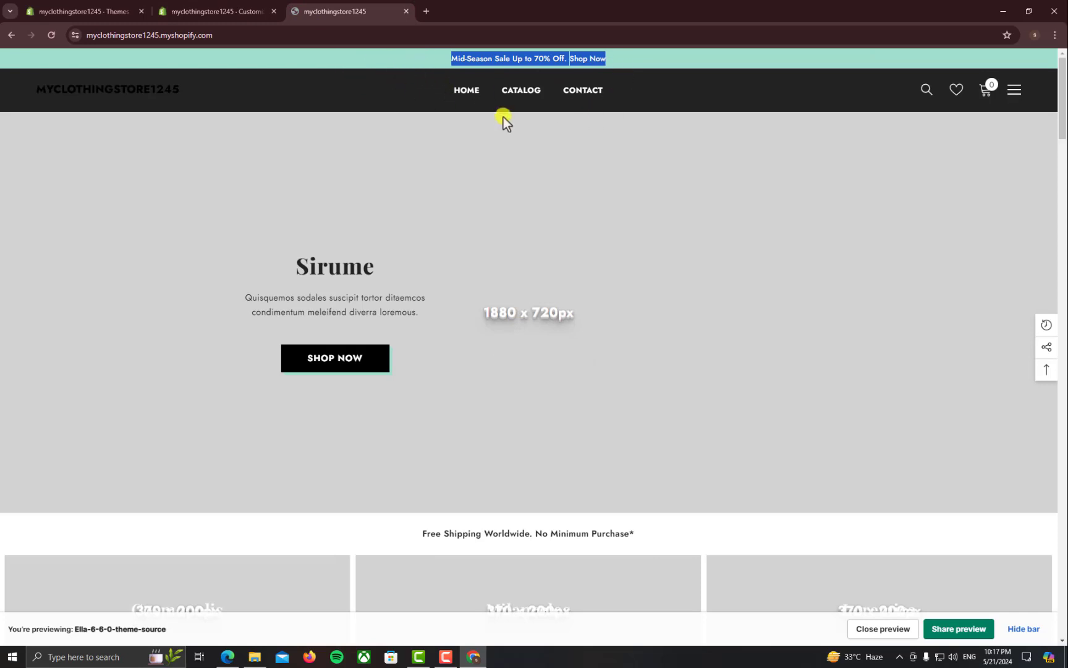
click(216, 11)
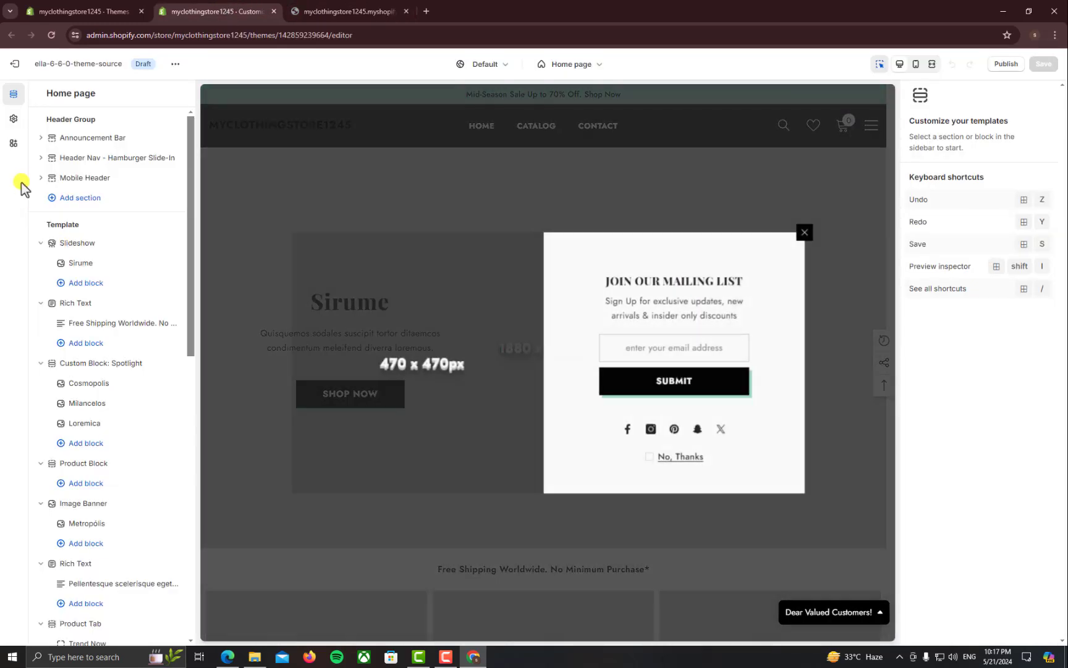
Open the Announcement block under Announcement Bar and inspect its Text HTML and link
click(41, 138)
click(93, 157)
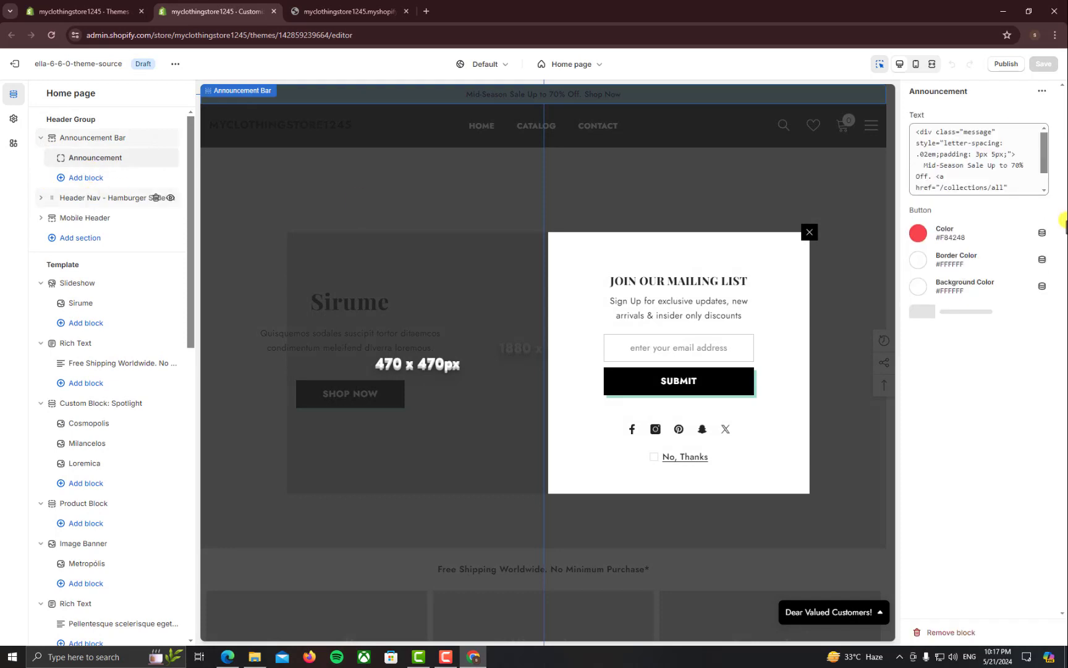
drag(1013, 189, 1027, 219)
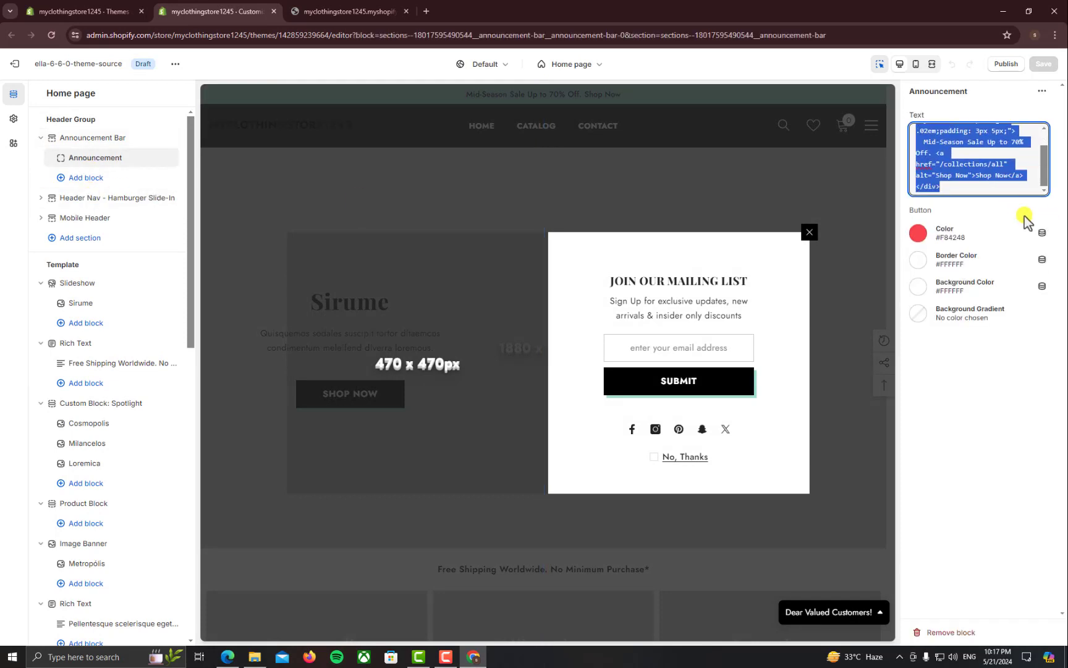
drag(955, 186, 943, 155)
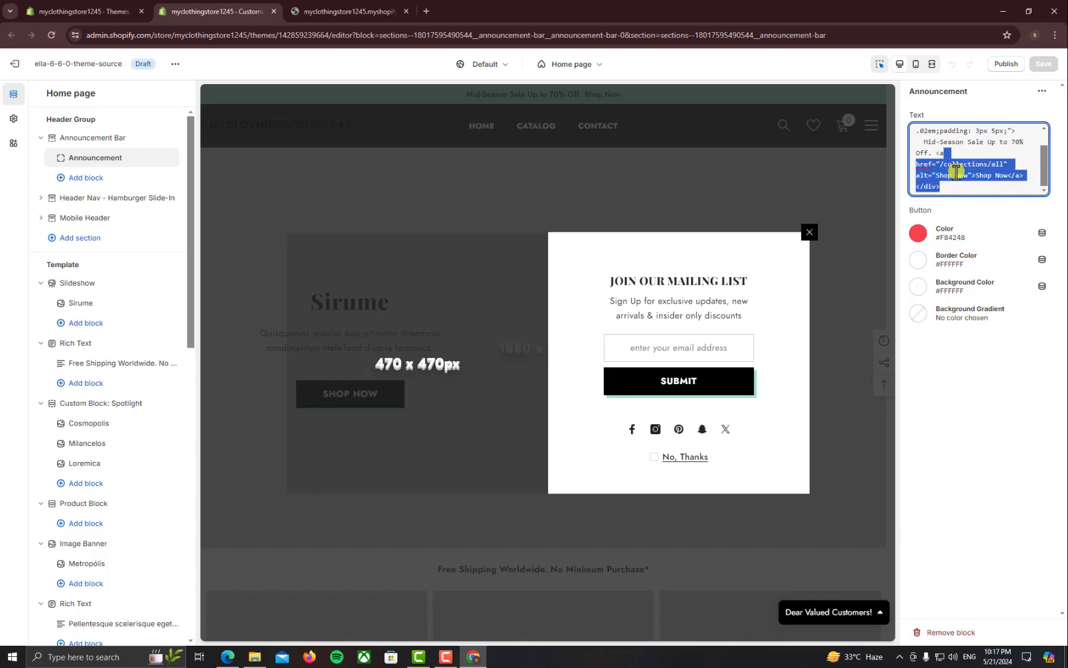
scroll(955, 172, up, 1)
click(947, 162)
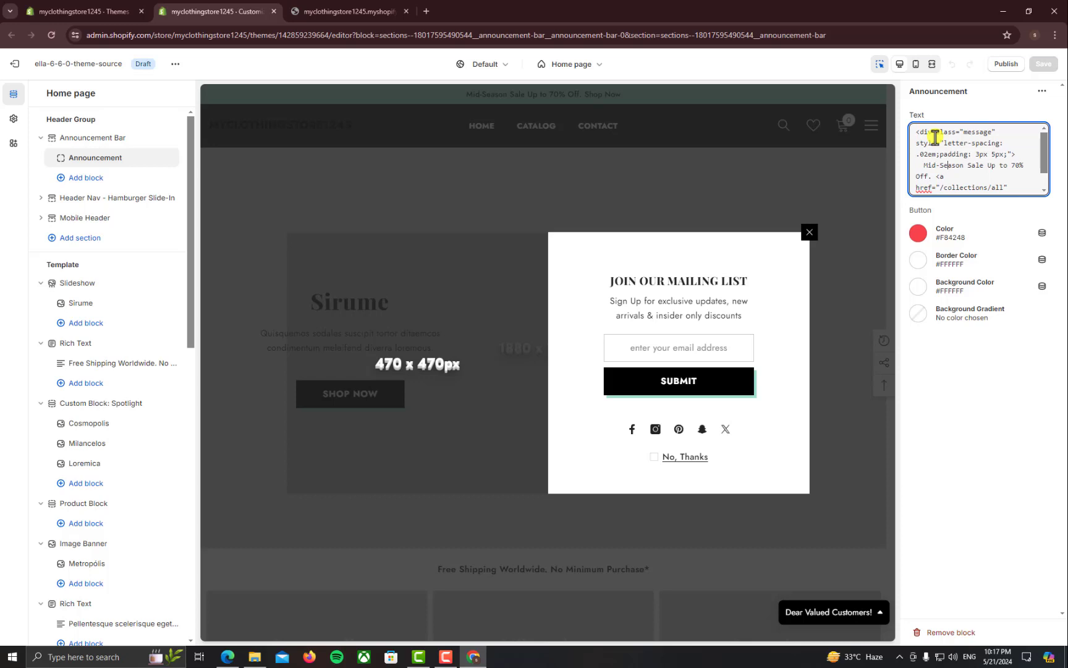
scroll(936, 155, down, 1)
mouse_move(936, 163)
mouse_down()
mouse_move(966, 163)
mouse_move(956, 173)
mouse_move(949, 165)
mouse_up()
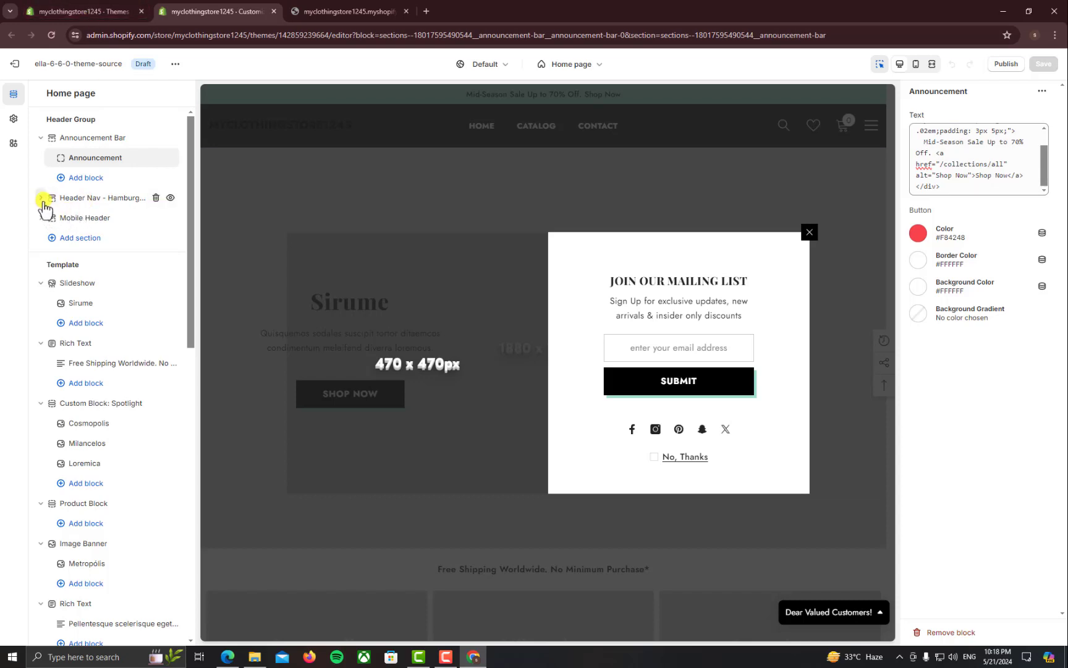
Open the Logo block under Header Nav - Hamburger Slide-In, then select the MYCLOTHINGSTORE1245 logo text in the preview
click(42, 199)
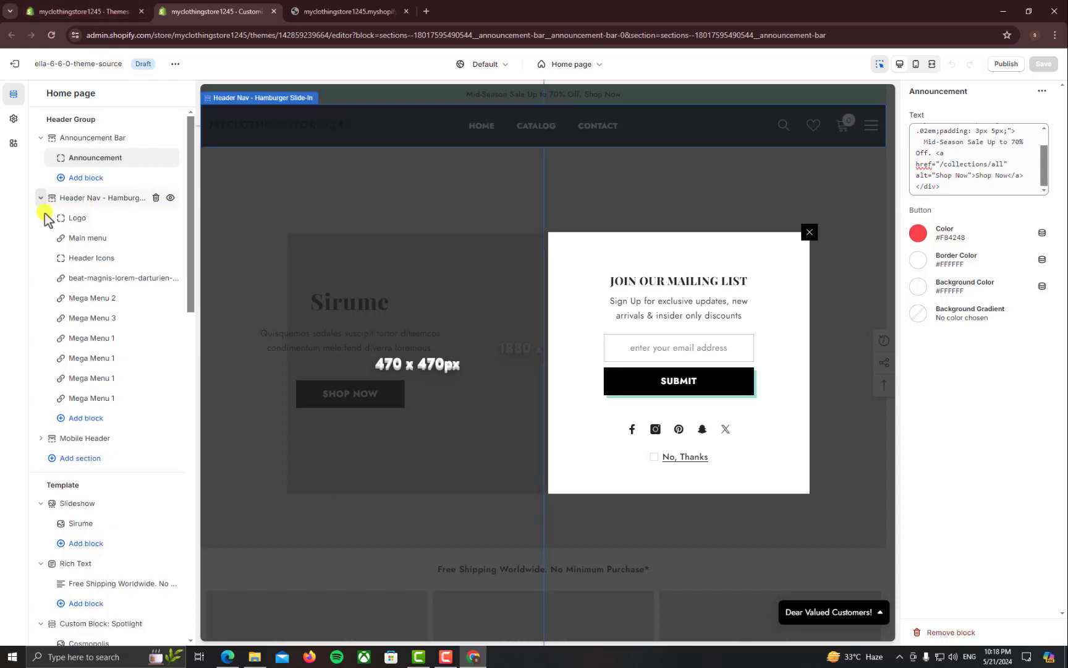
click(98, 228)
click(89, 220)
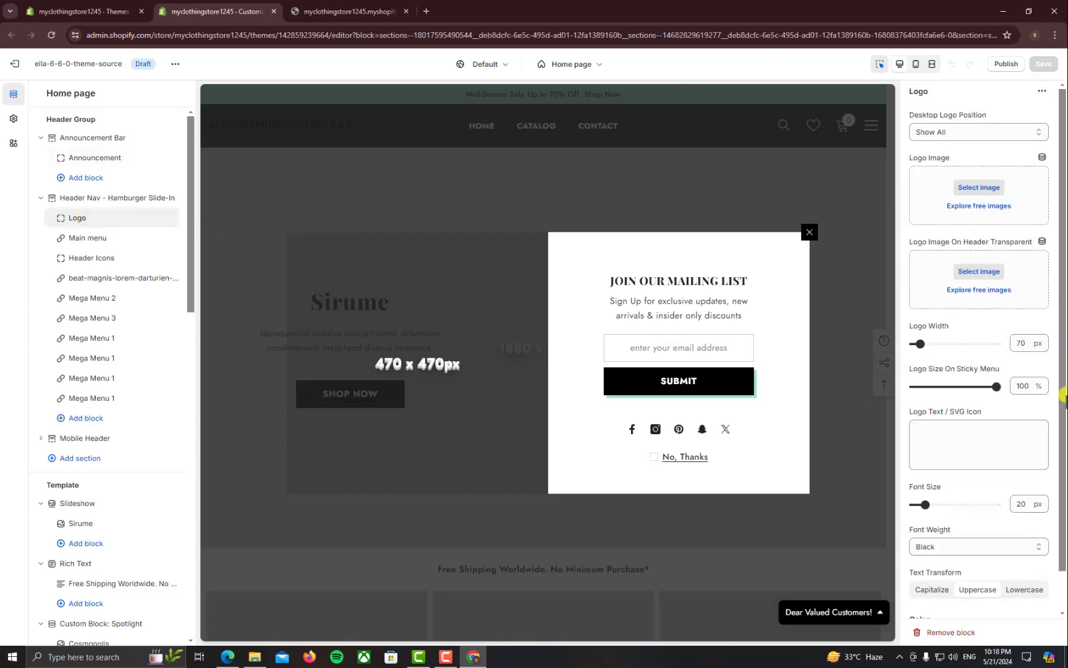
click(390, 11)
drag(195, 92, 37, 91)
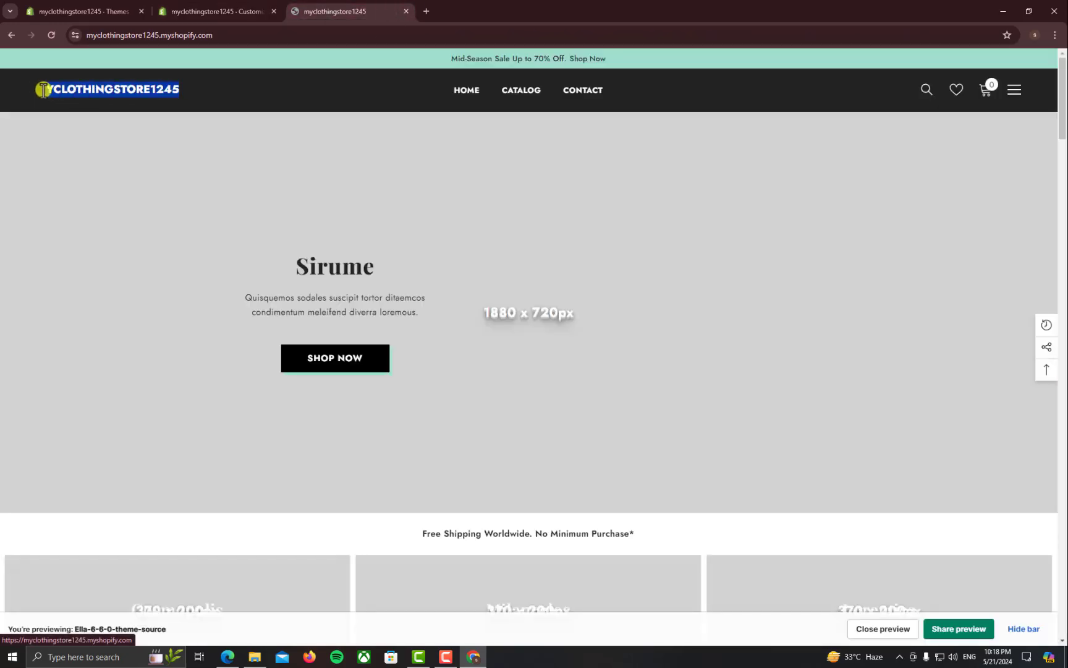
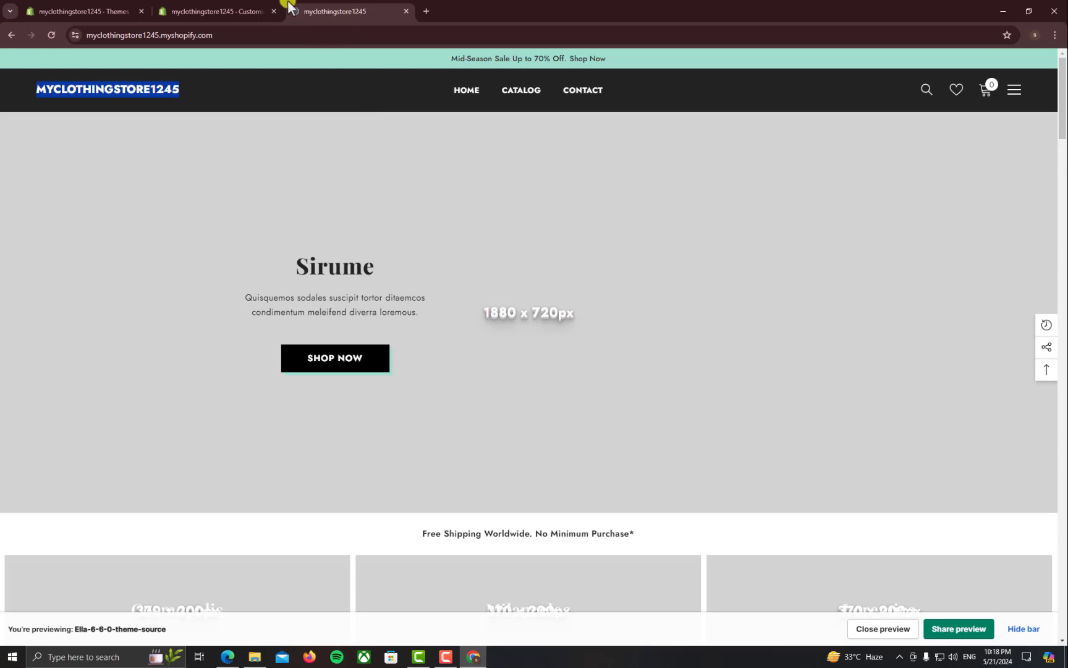
Return to the theme editor's Header Nav Logo settings, then open a new browser tab
click(257, 11)
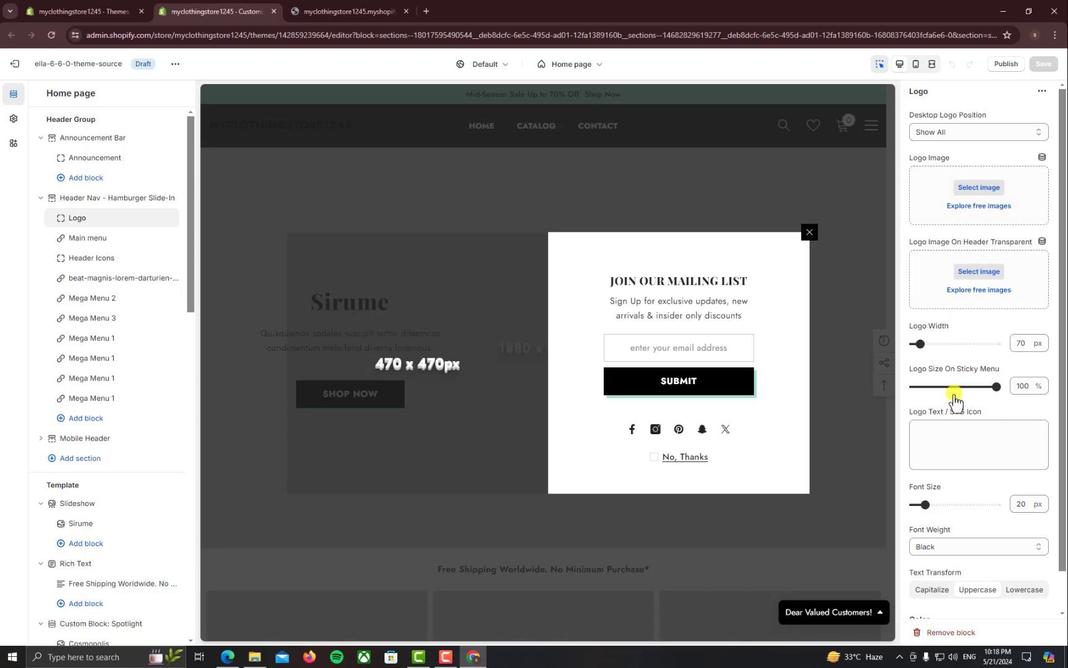
scroll(959, 395, down, 1)
scroll(1011, 397, up, 1)
scroll(1011, 399, down, 1)
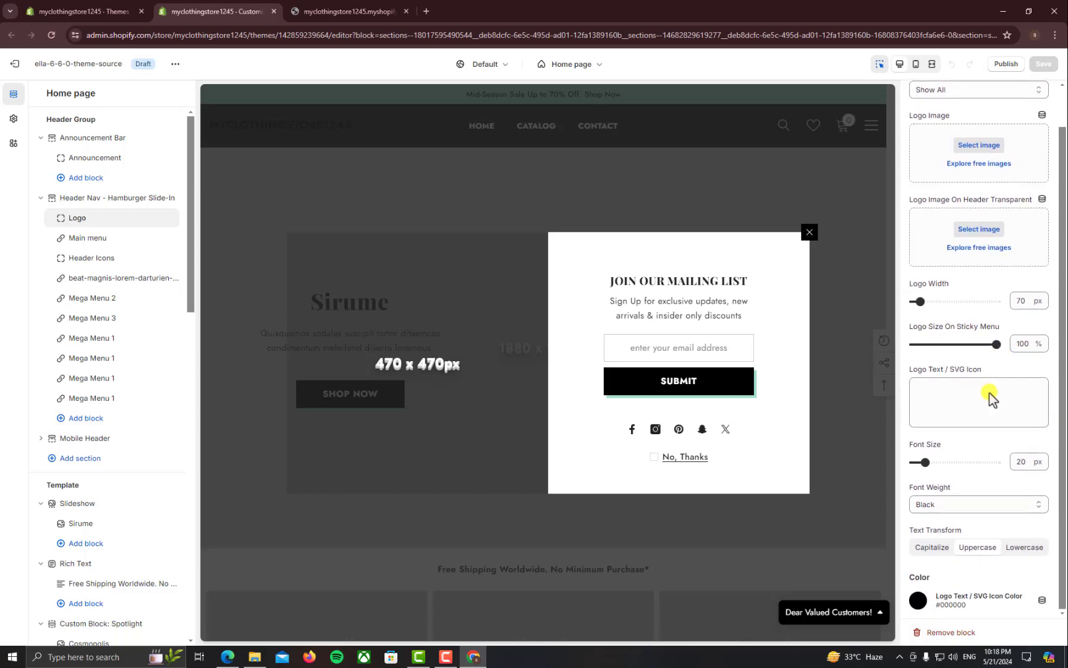
scroll(949, 242, up, 1)
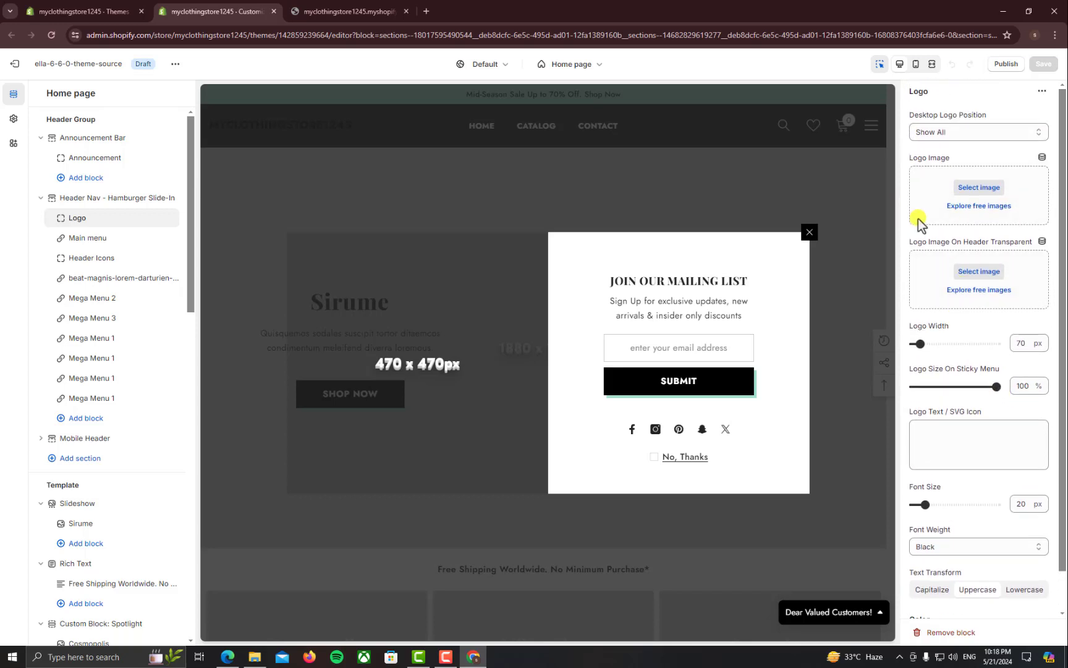
click(426, 12)
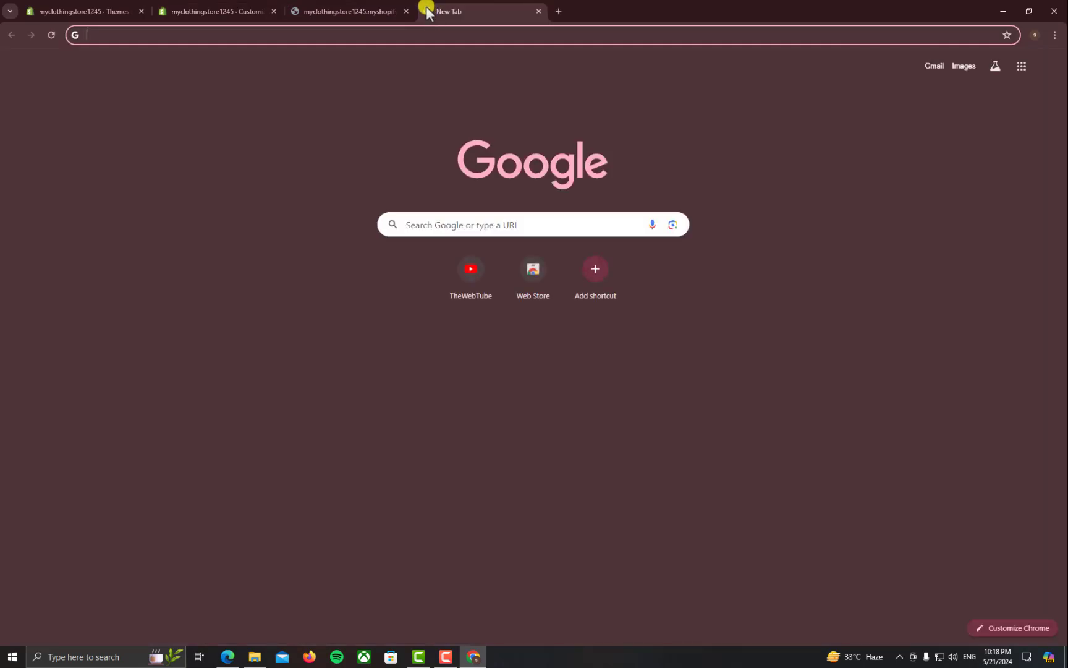
Go to Yandex and search for 'logo here'
text(yandex)
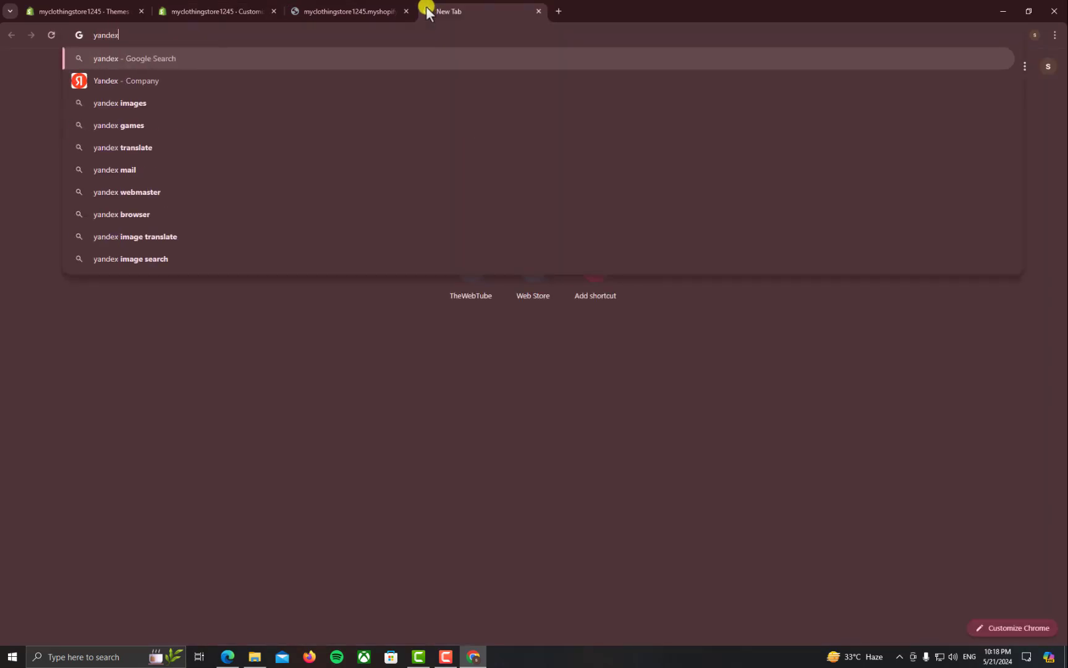
key(Return)
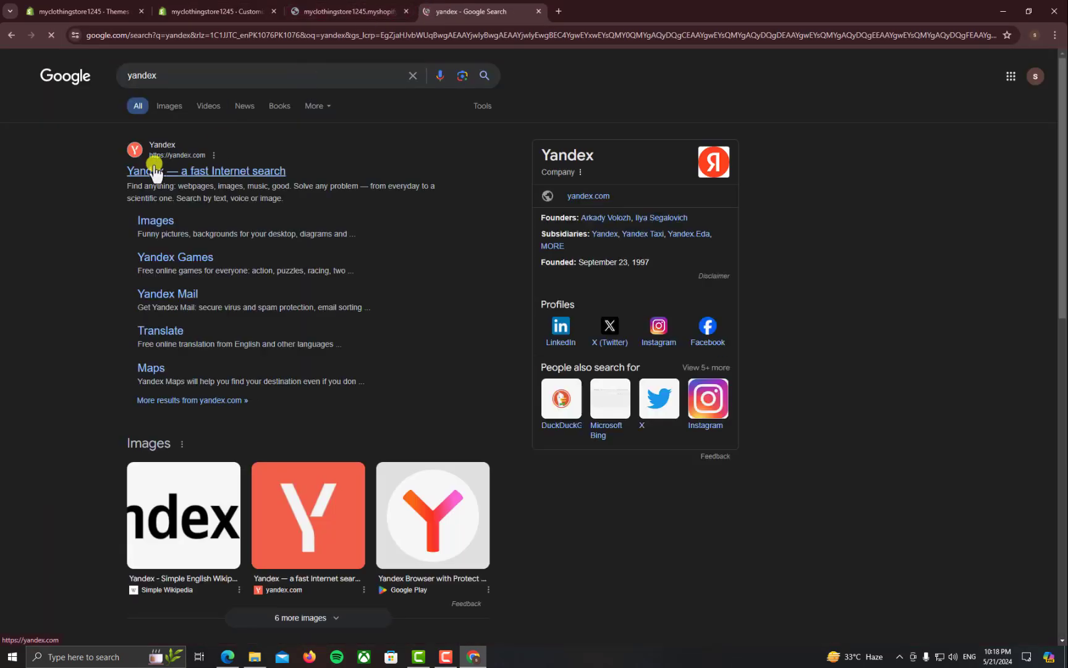
click(327, 155)
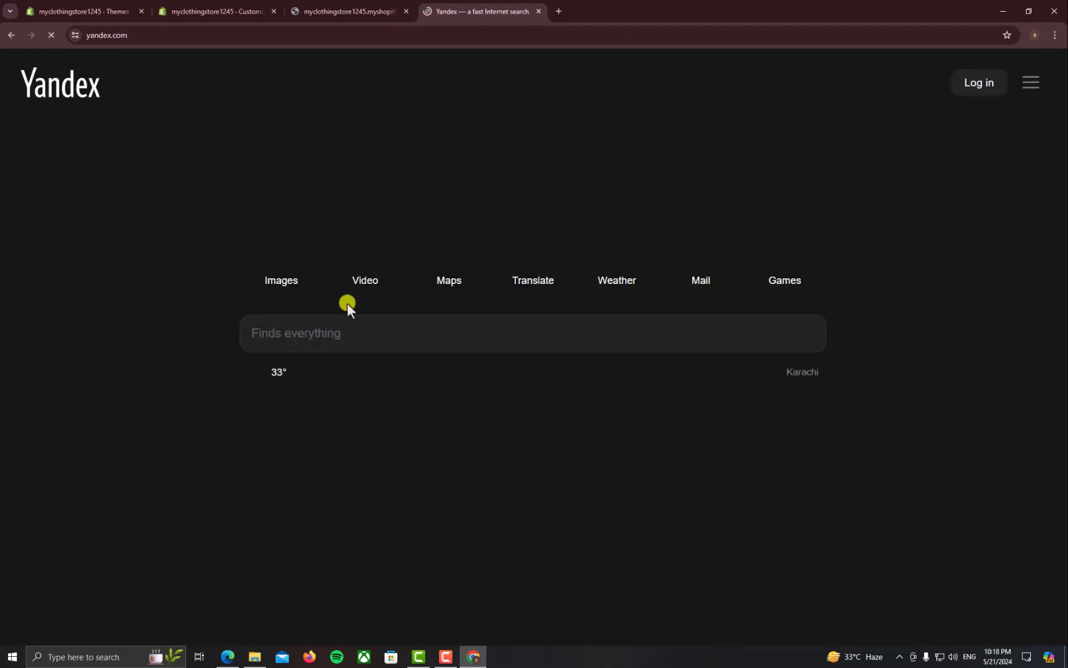
click(341, 329)
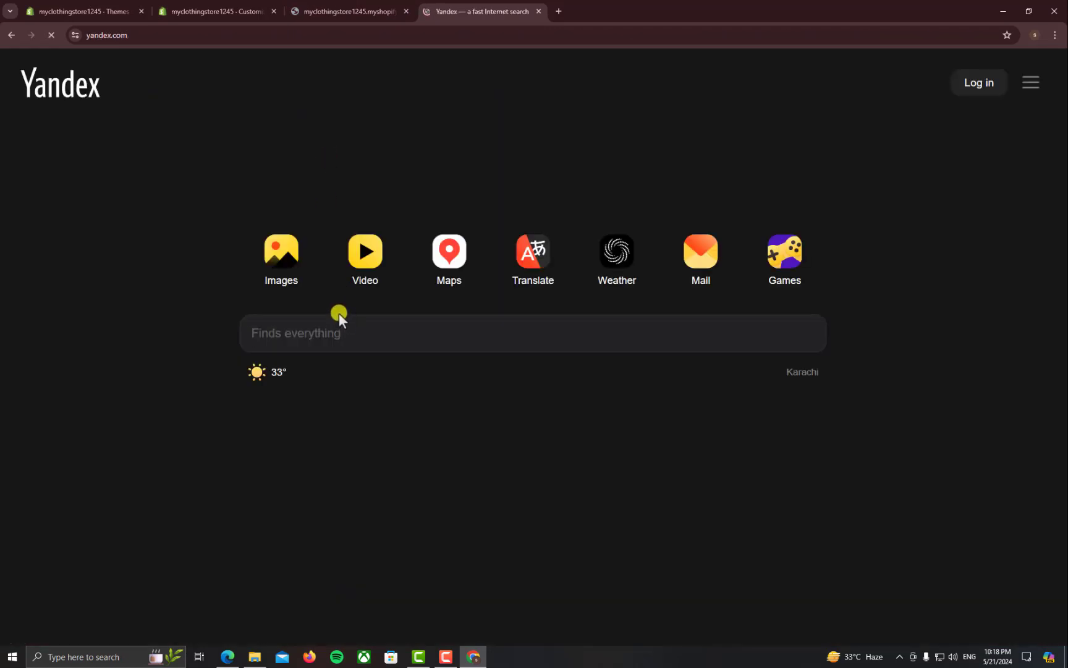
text(logo here)
key(Return)
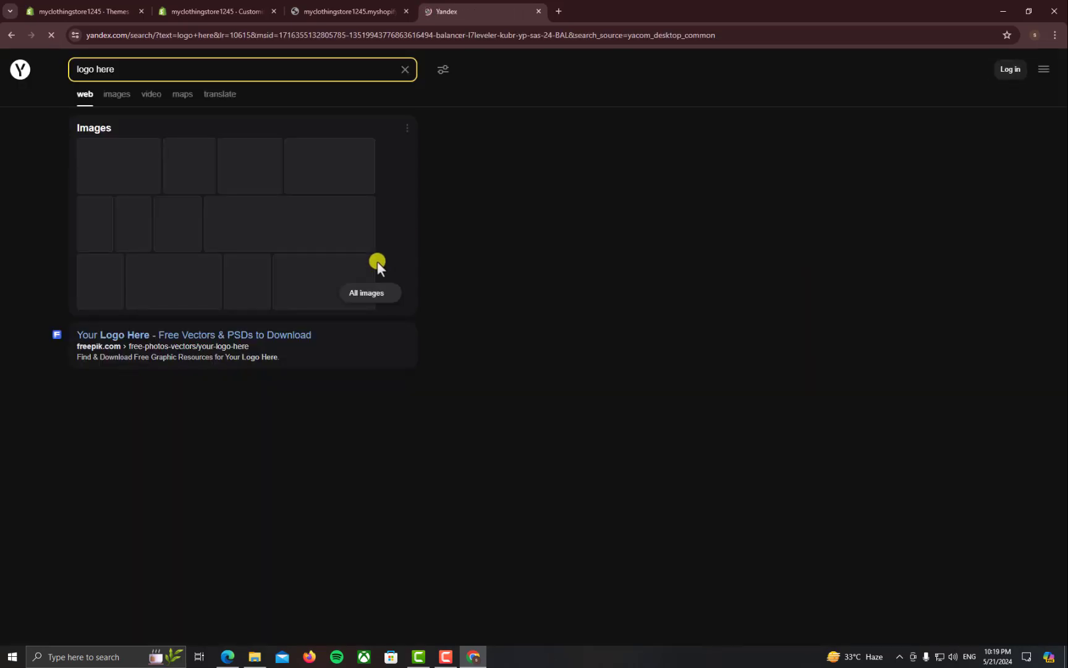
Open the 'logo here' image results in a new tab and close the extra web results page
click(117, 98)
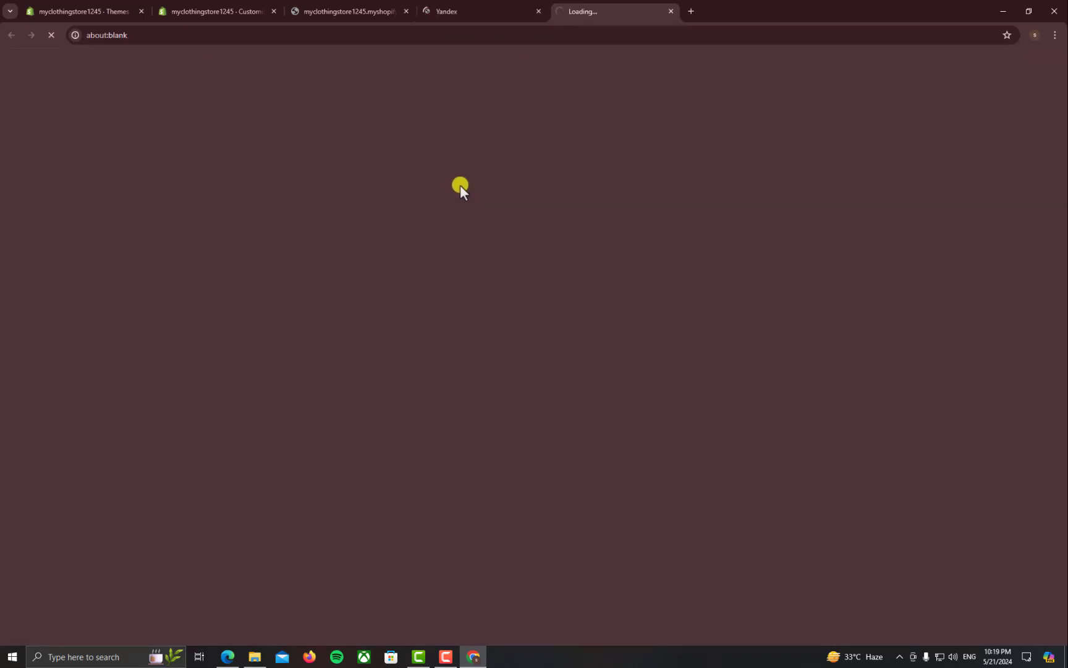
click(263, 9)
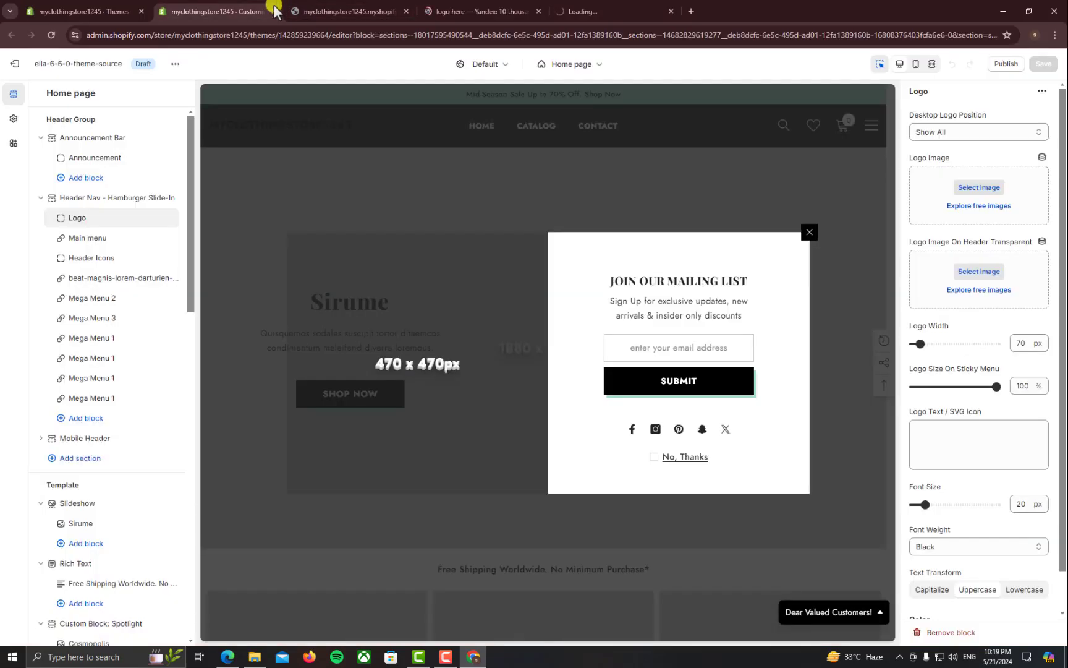
click(631, 8)
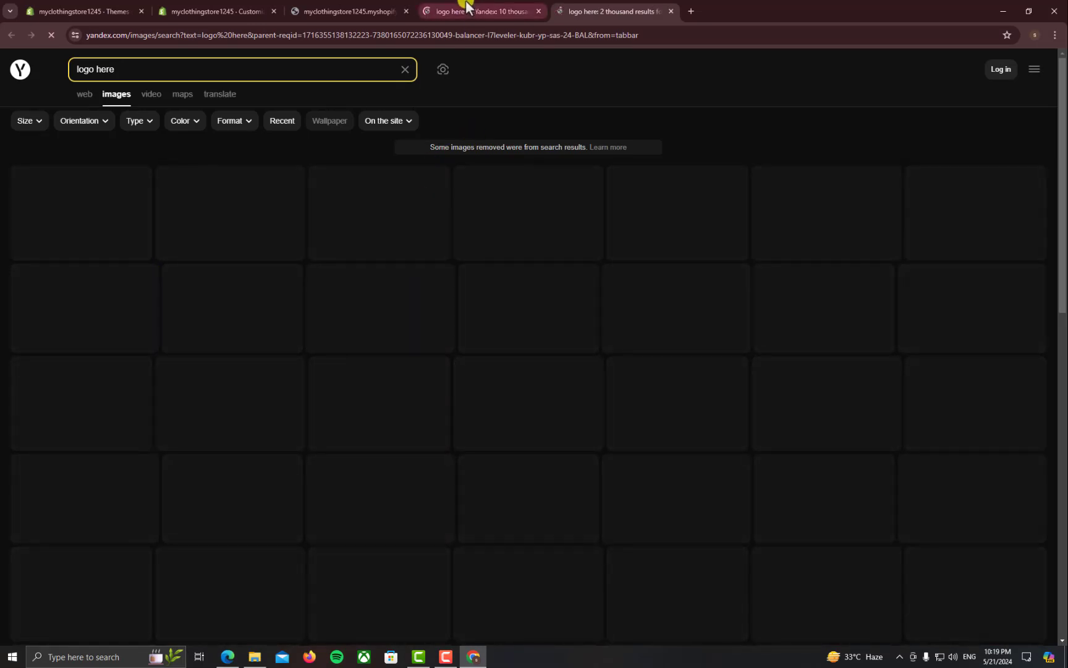
click(441, 11)
click(618, 6)
click(456, 6)
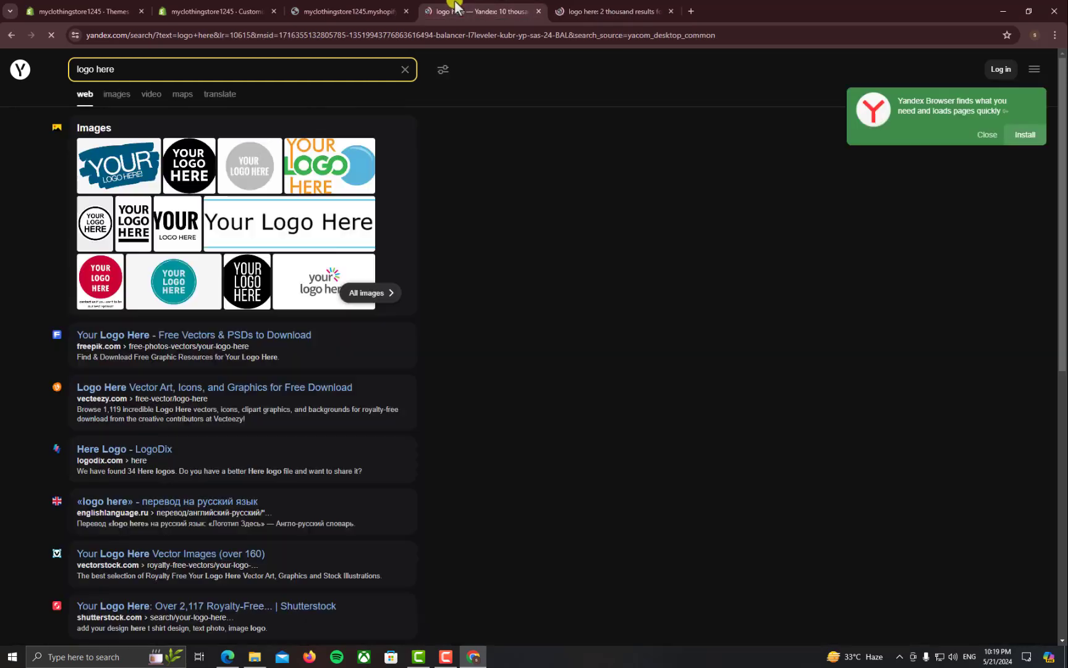
click(318, 7)
click(239, 6)
click(321, 7)
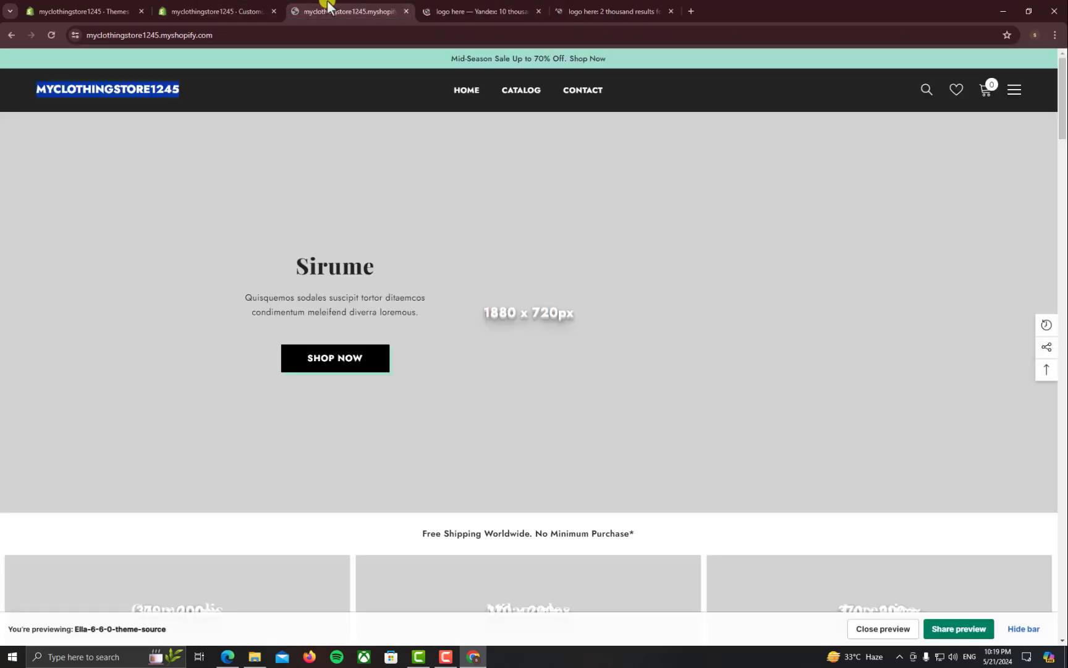
click(454, 8)
click(561, 7)
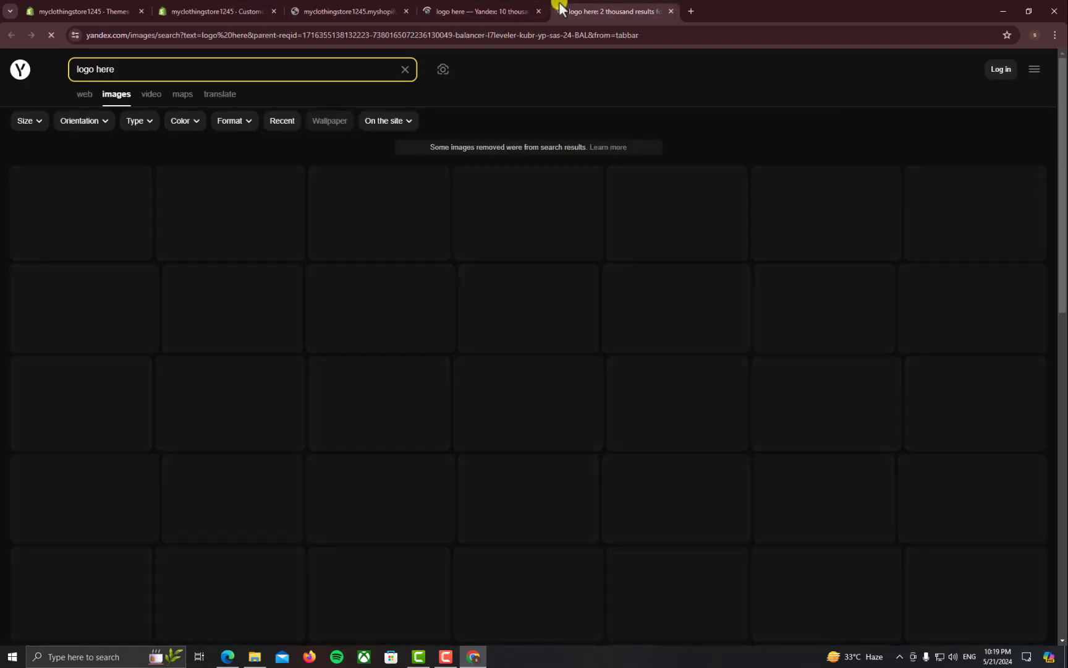
click(538, 11)
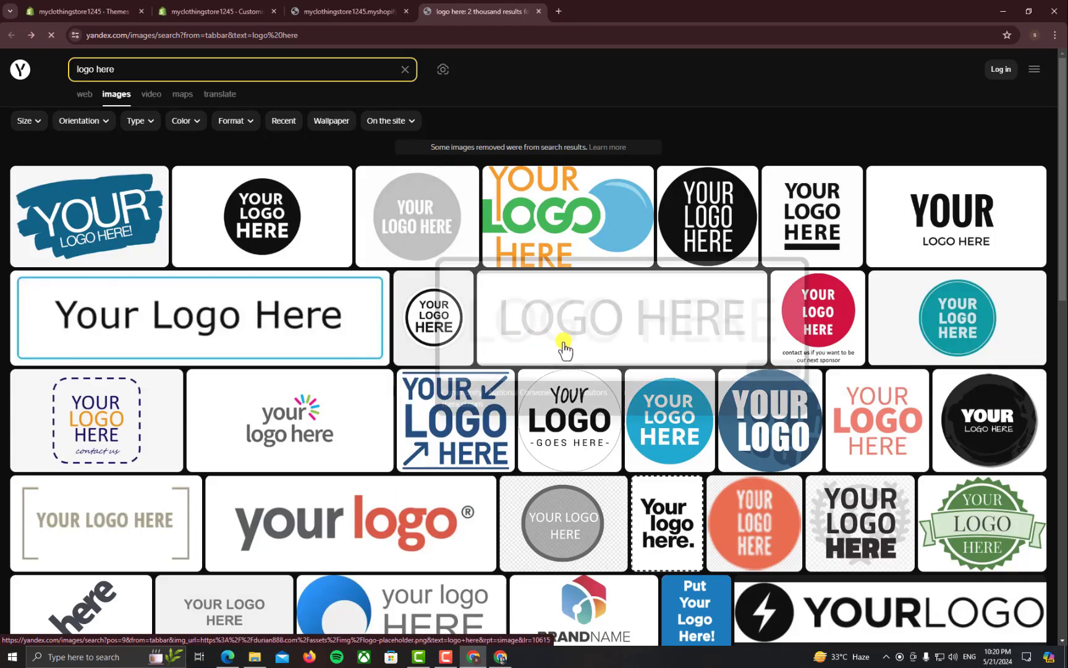
Open the grey LOGO HERE placeholder full size and save it as placeholder_logo4.png
scroll(346, 402, down, 3)
scroll(346, 402, up, 3)
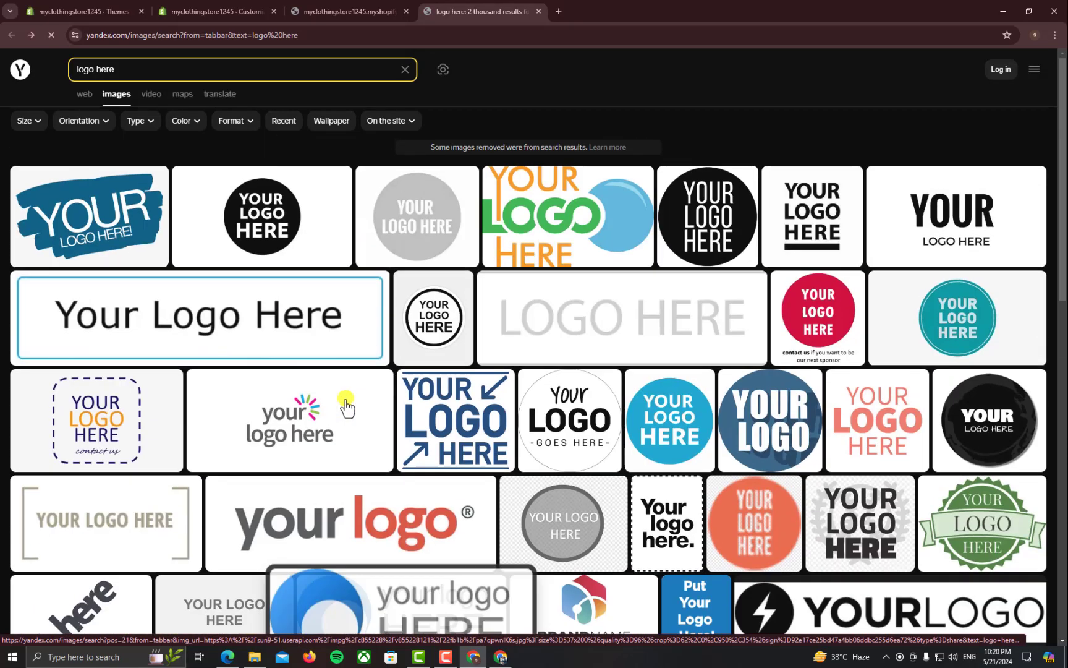
click(590, 328)
right_click(447, 338)
click(475, 351)
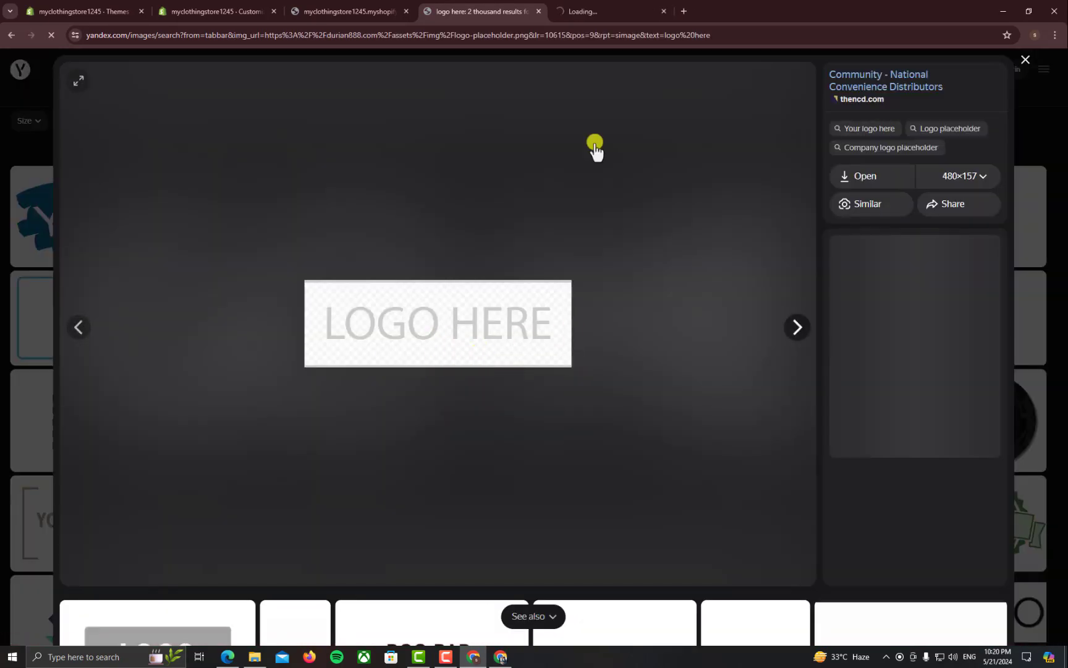
click(598, 12)
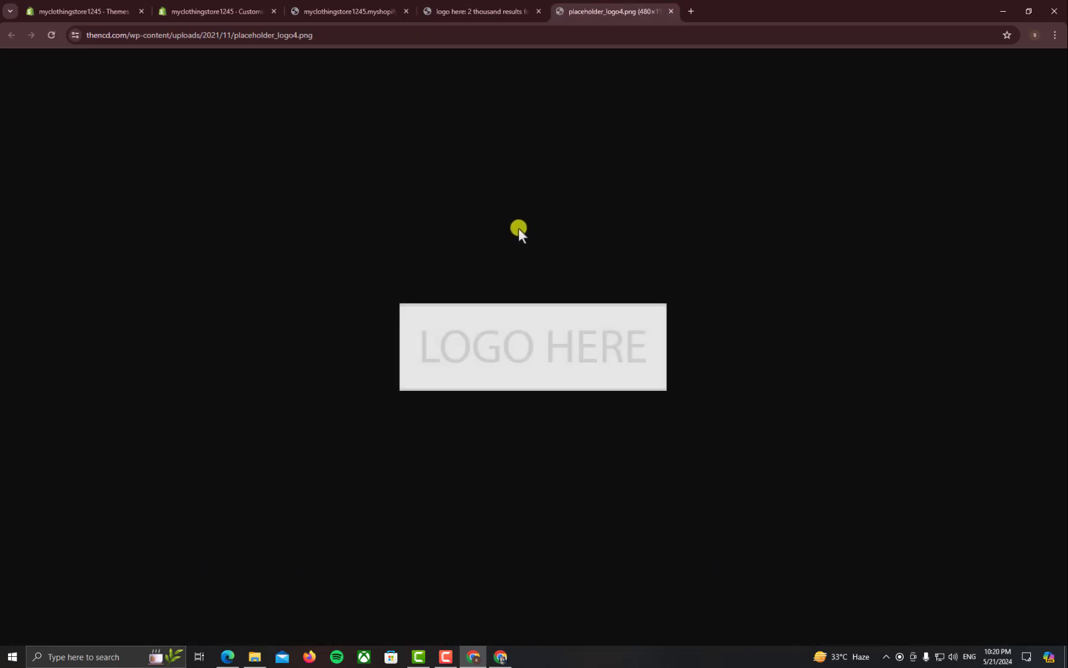
right_click(513, 362)
click(530, 385)
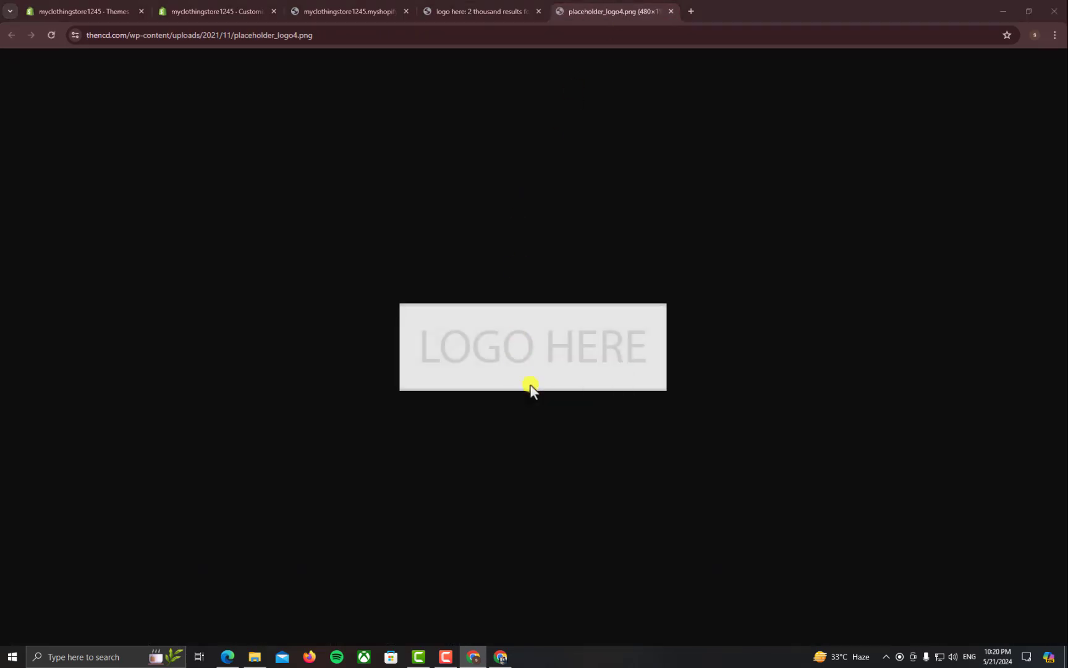
key(Return)
click(221, 4)
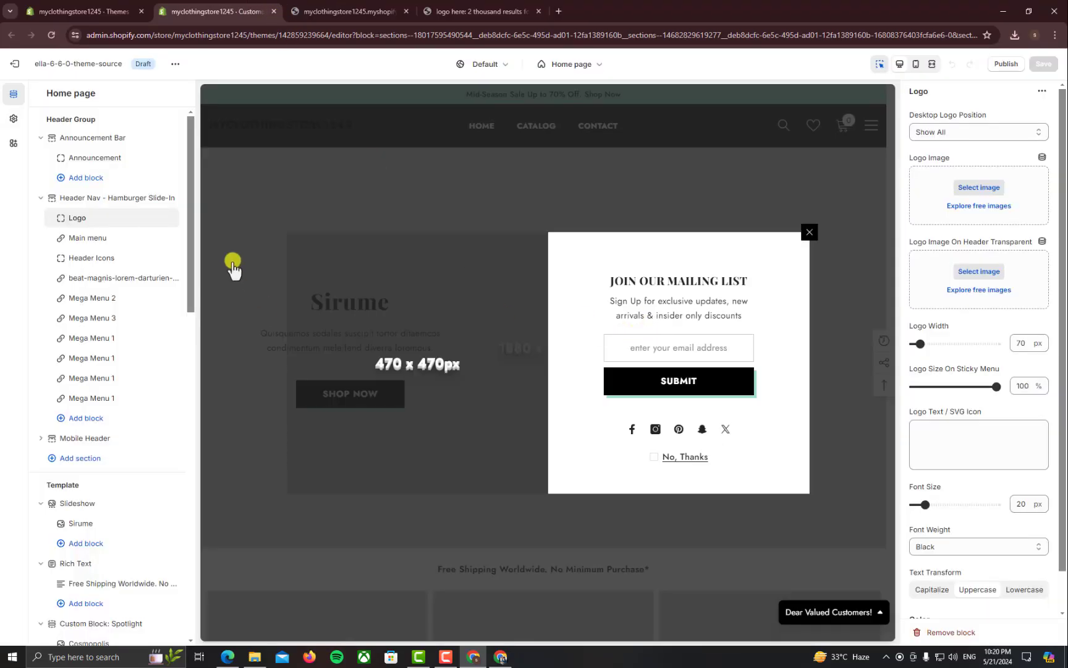
Upload placeholder_logo4 from Downloads and set it as the header logo image
click(921, 195)
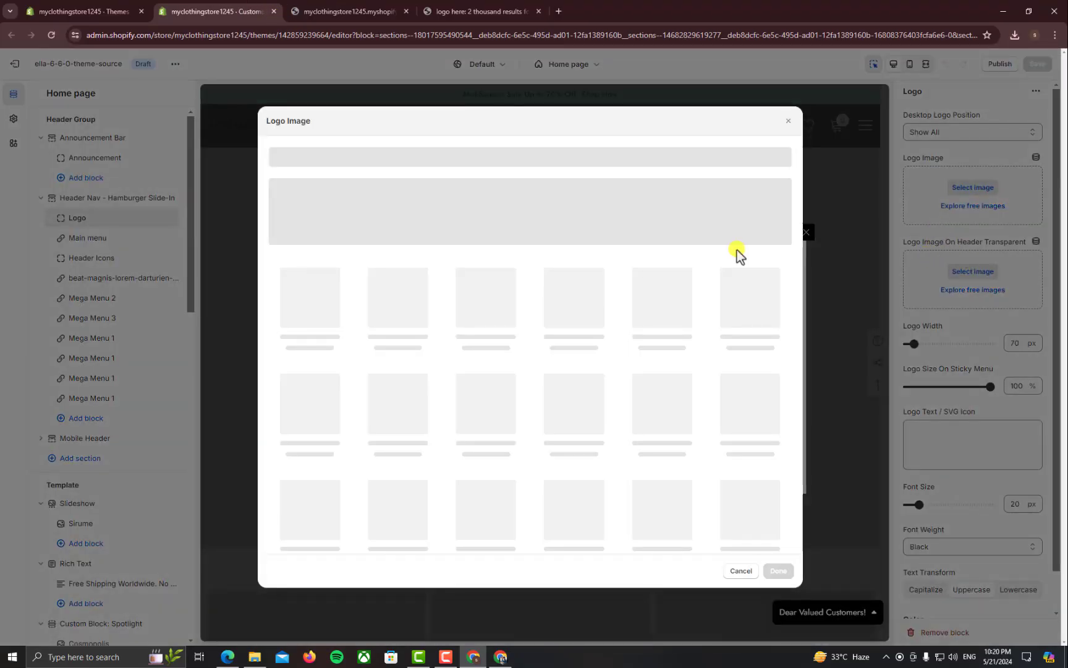
click(296, 196)
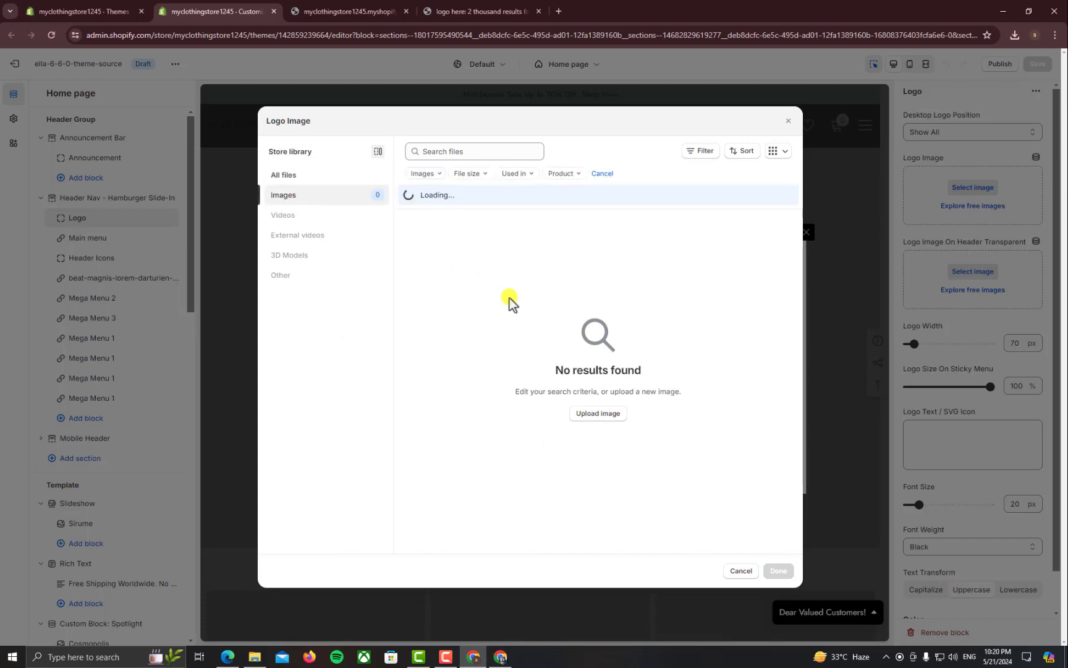
click(317, 179)
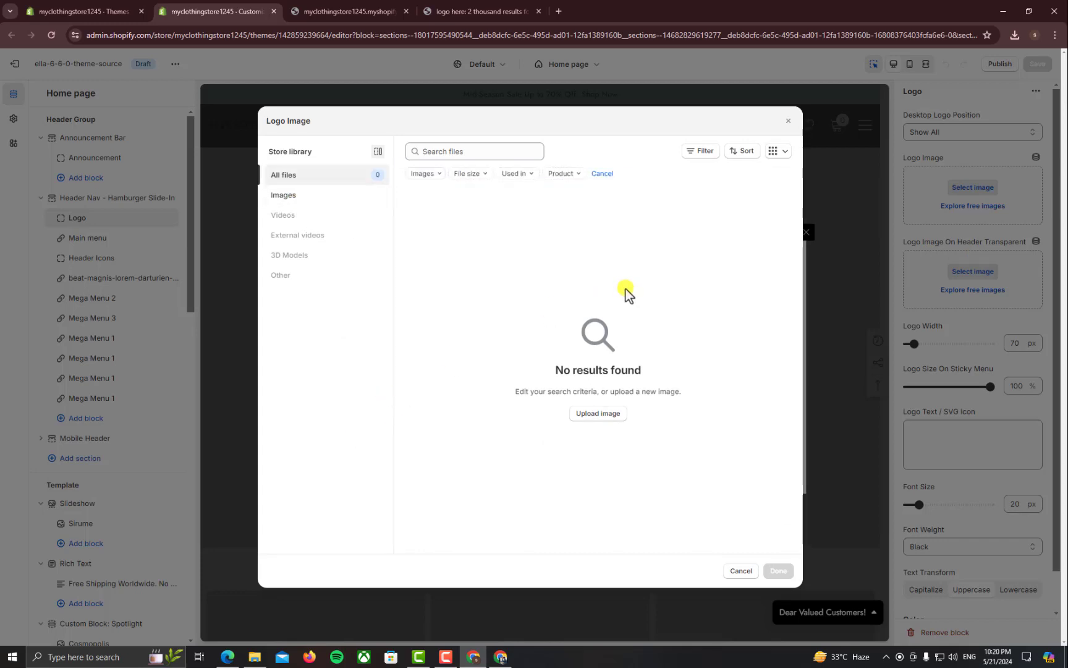
click(784, 128)
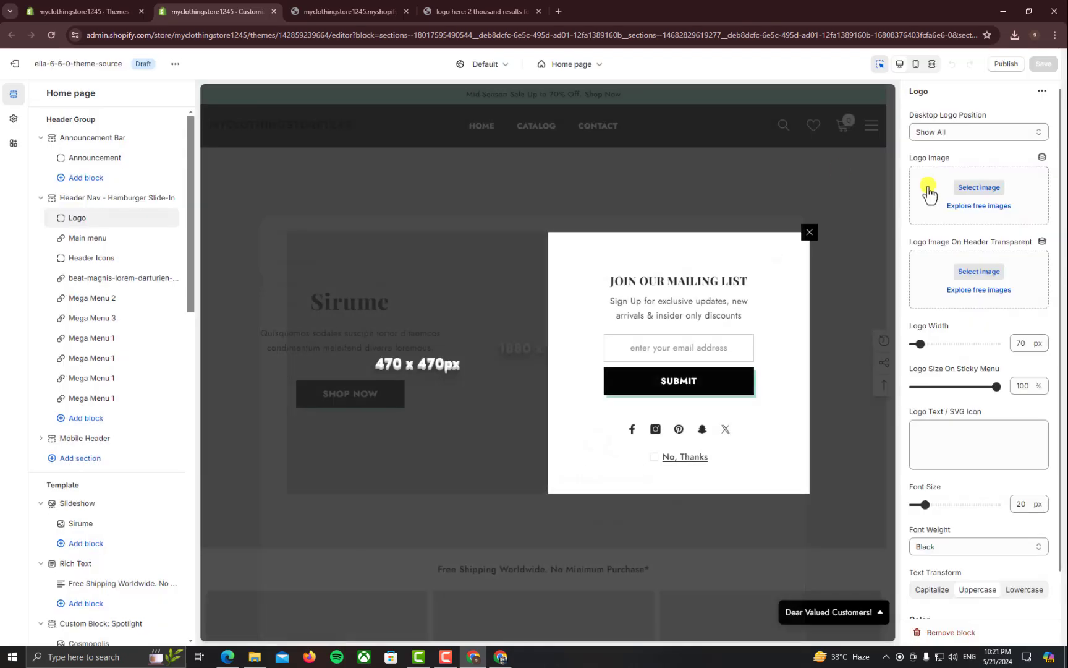
click(983, 188)
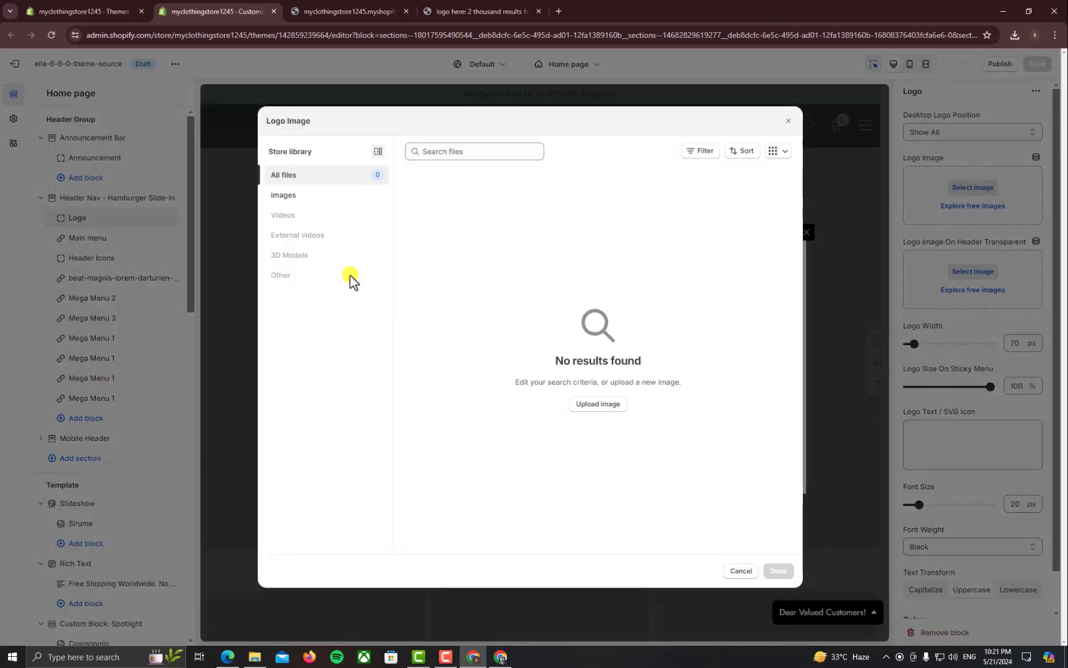
click(255, 656)
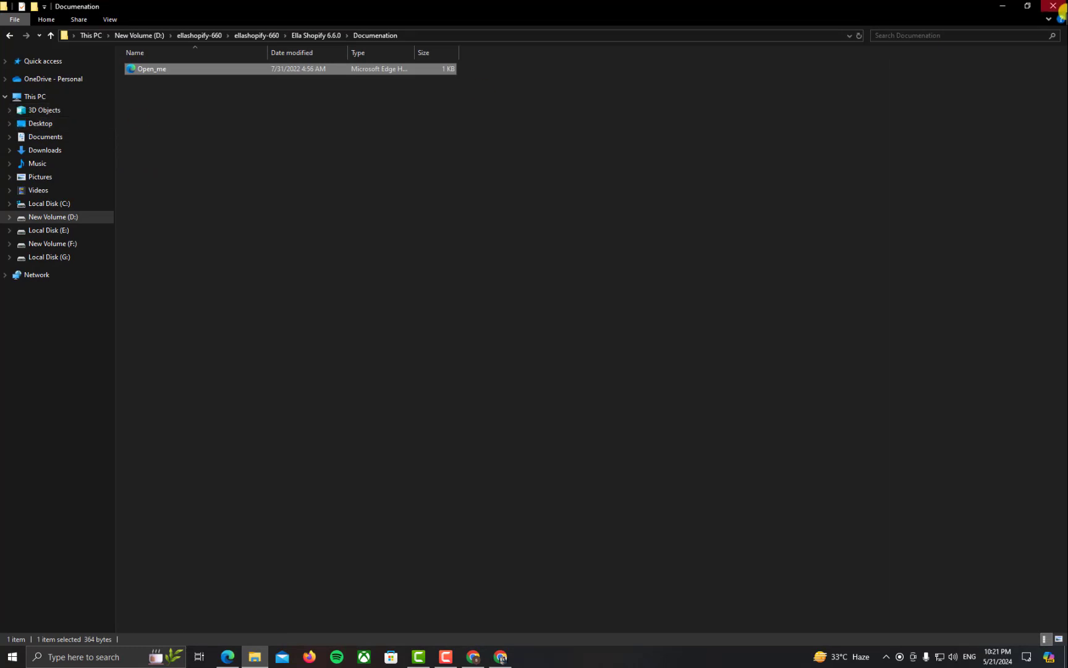
click(1003, 6)
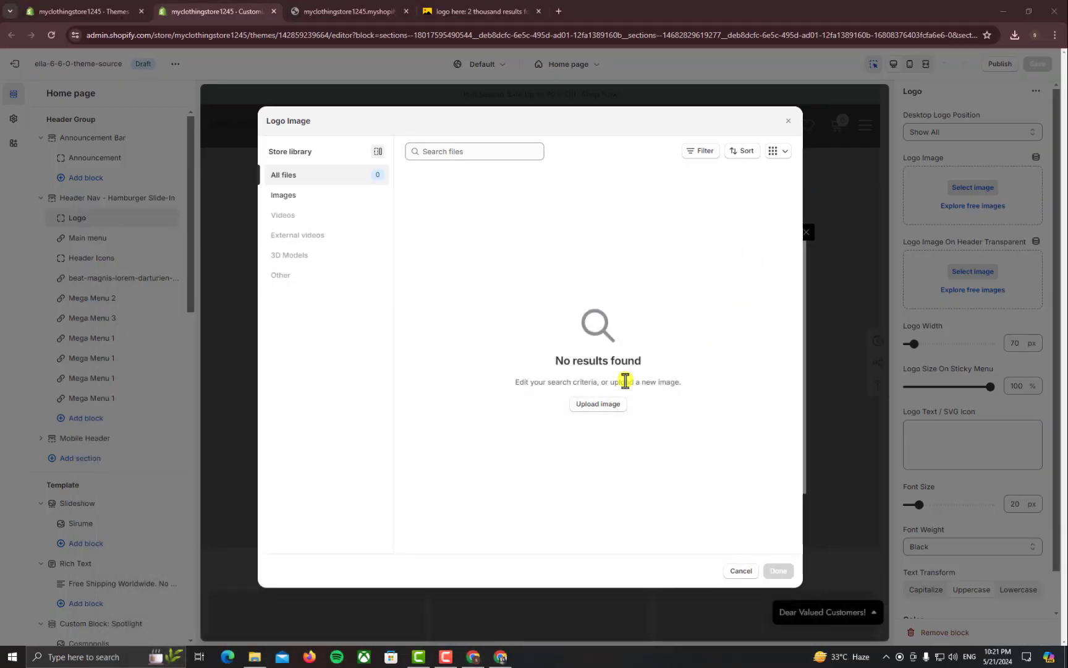
click(617, 408)
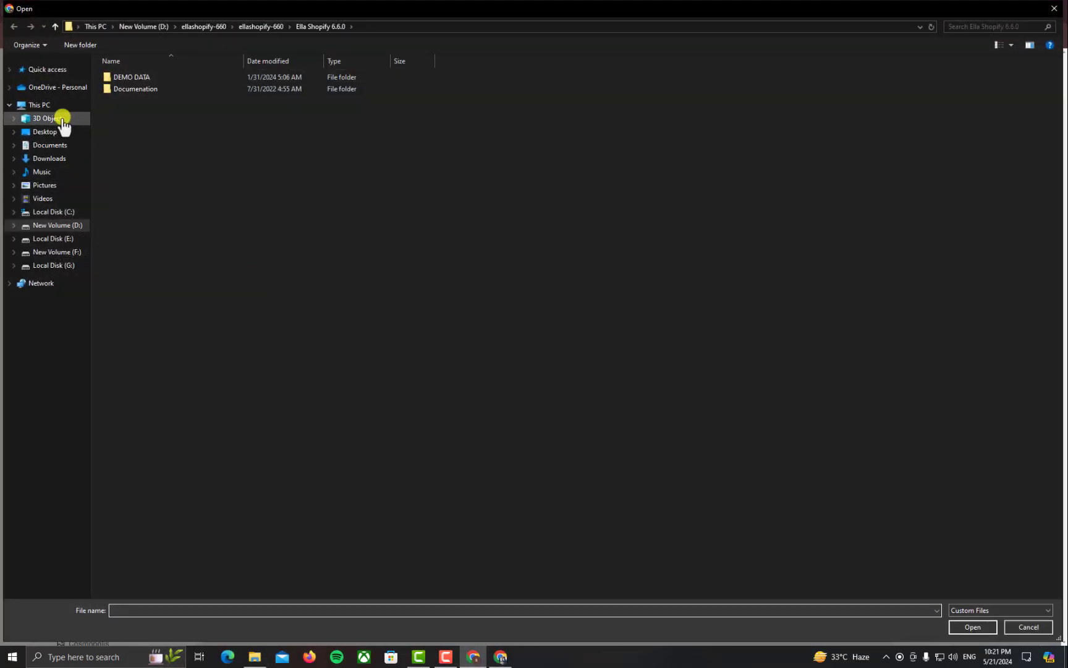
click(66, 164)
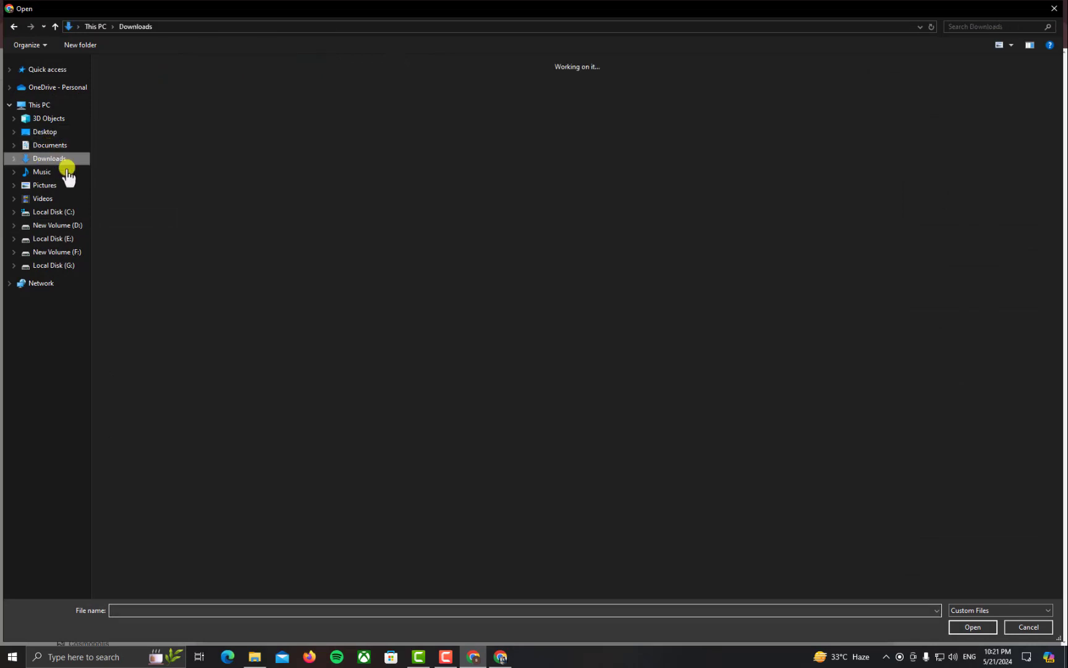
double_click(134, 125)
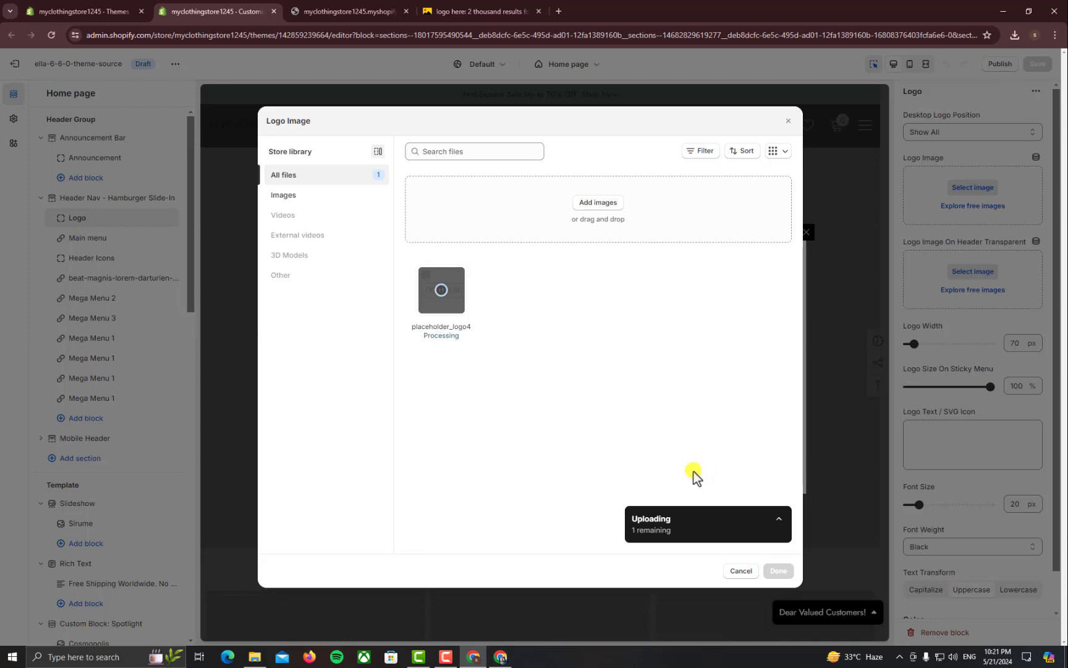
click(778, 570)
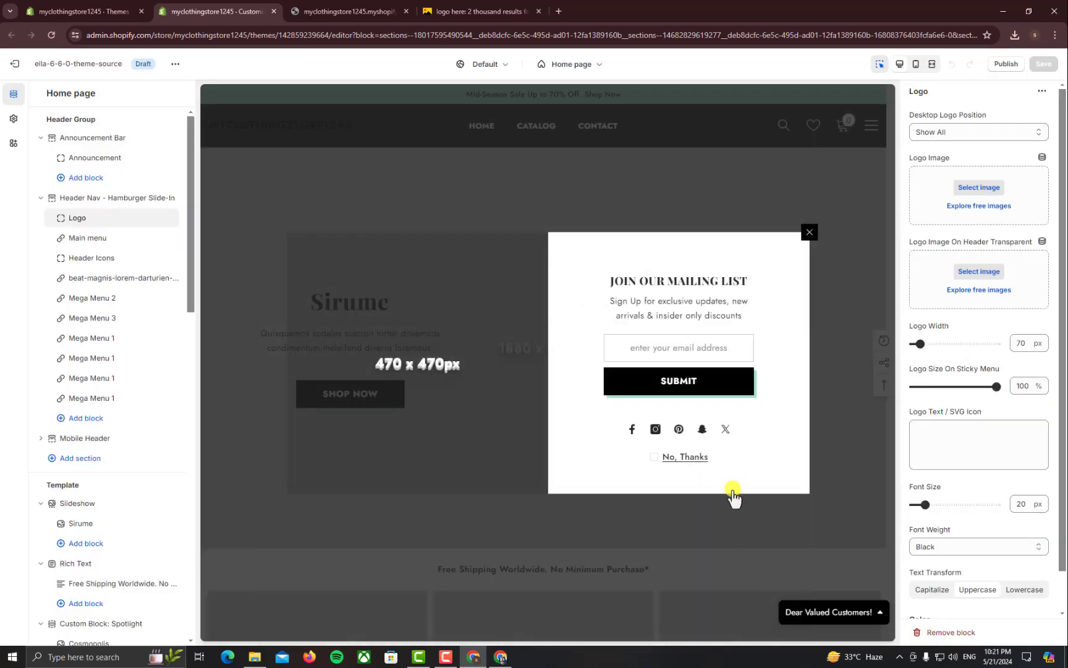
Close the mailing-list popup, widen the logo from 70 to 180 px, and save the theme
click(808, 233)
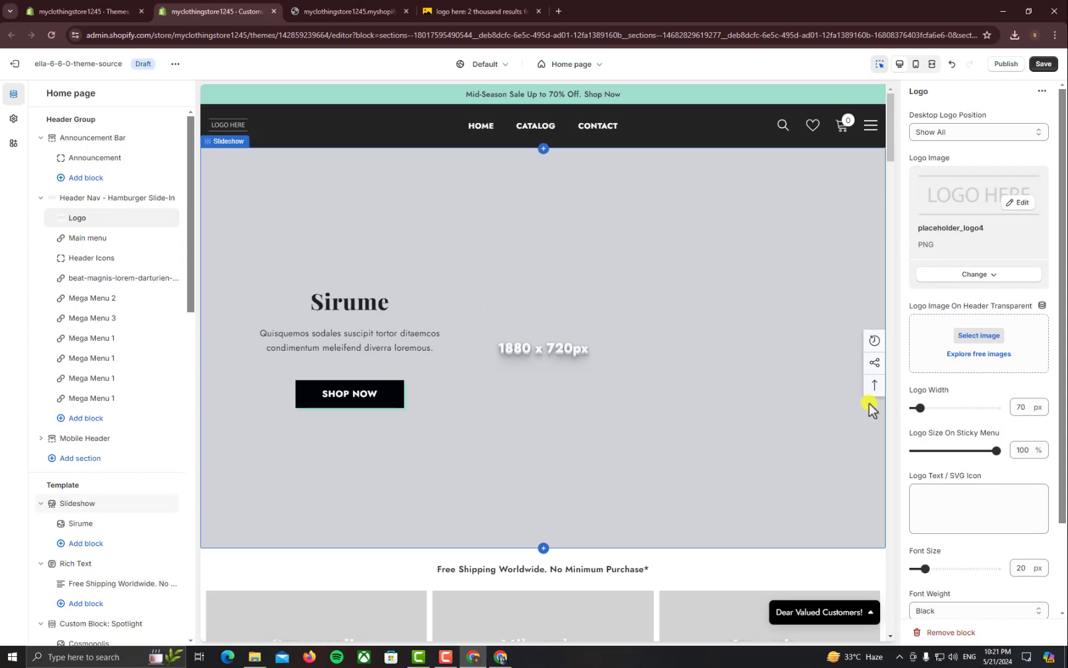
click(940, 408)
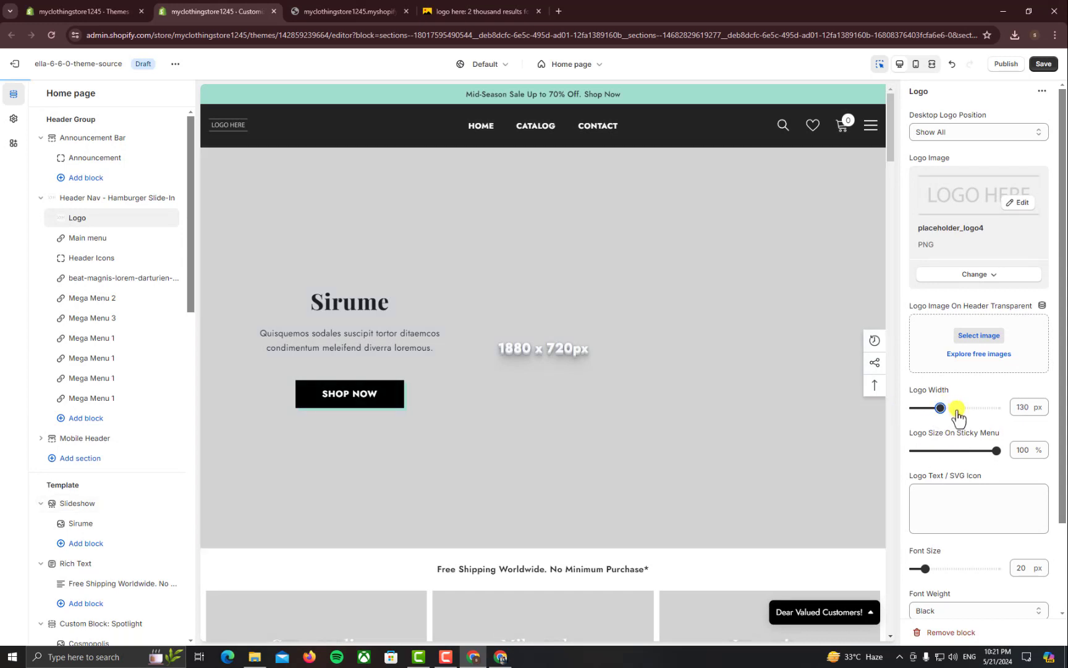
click(957, 409)
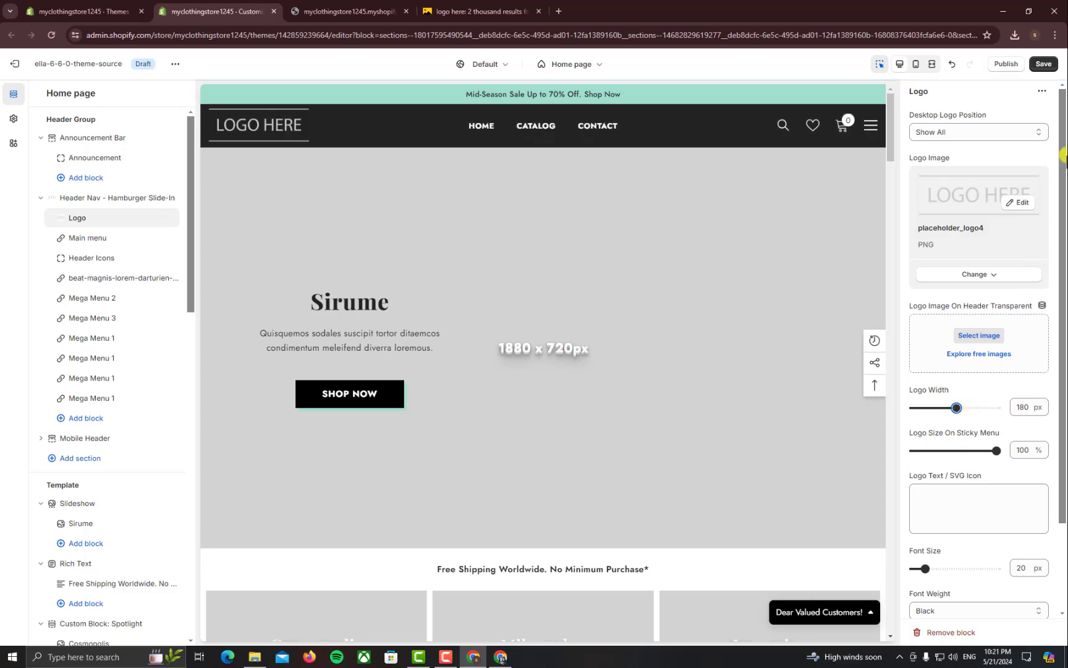
click(1043, 64)
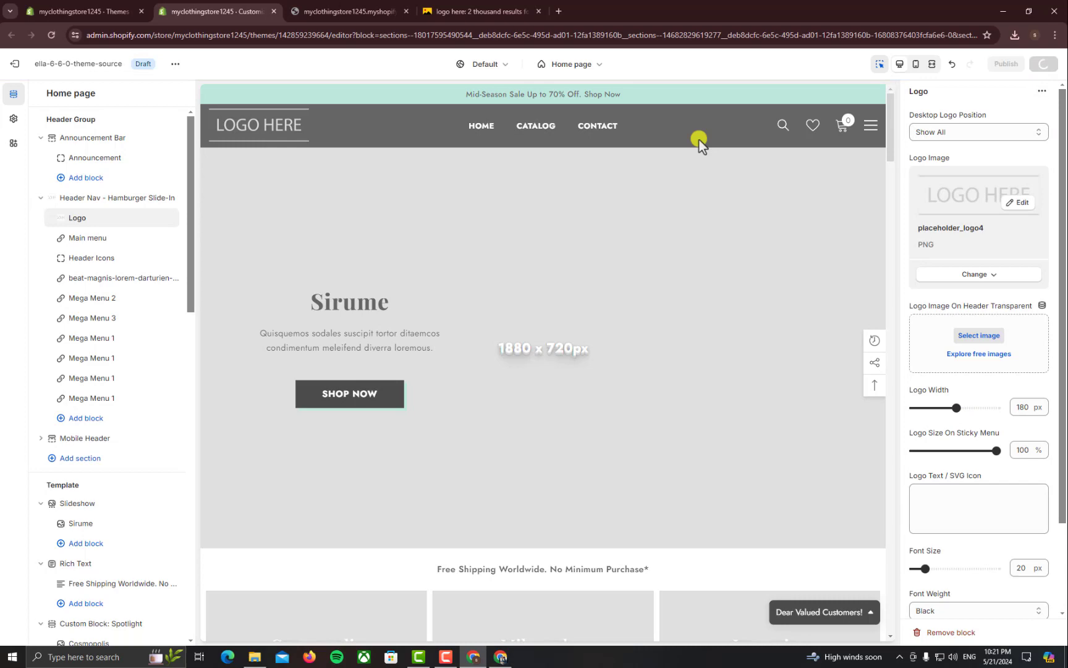
Reload the storefront to check the LOGO HERE header logo, then go back to admin Themes
click(345, 11)
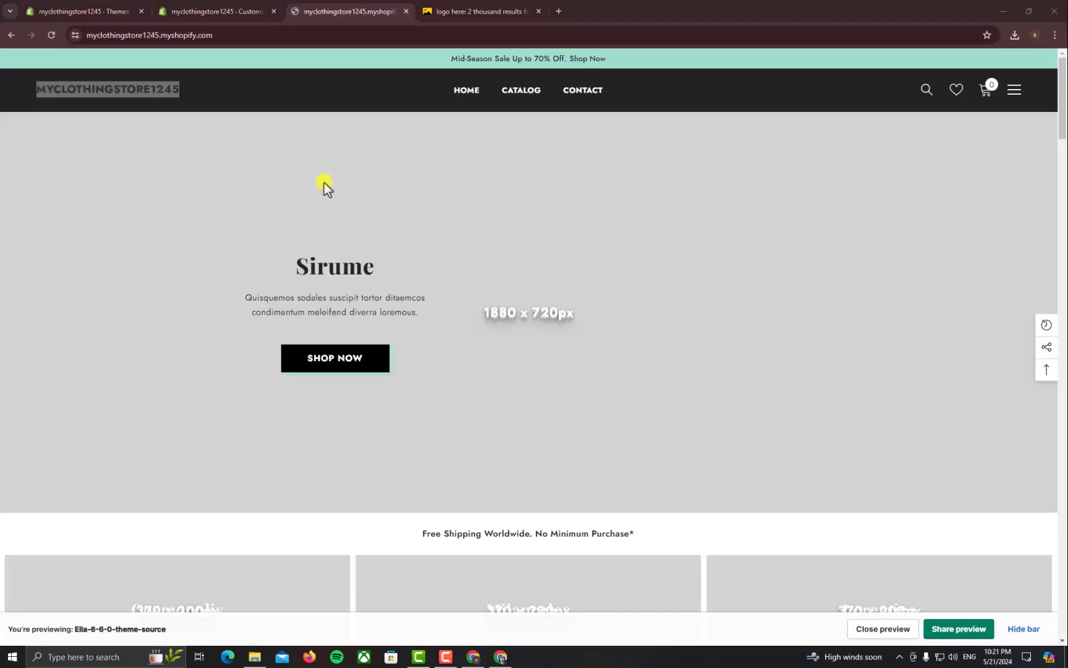
click(204, 9)
click(303, 7)
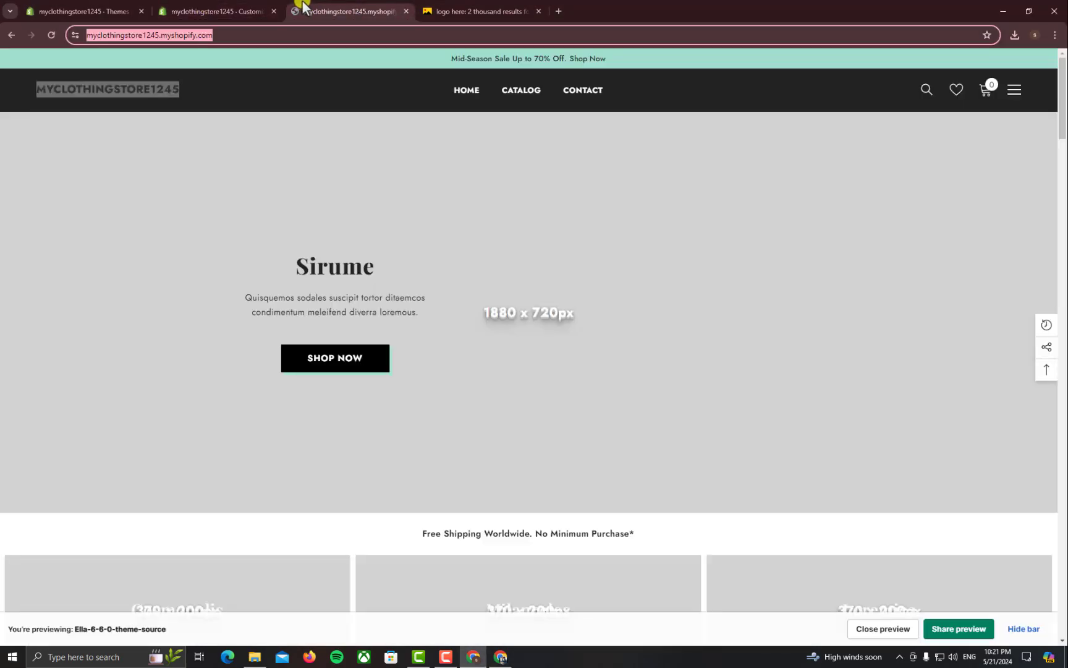
click(301, 34)
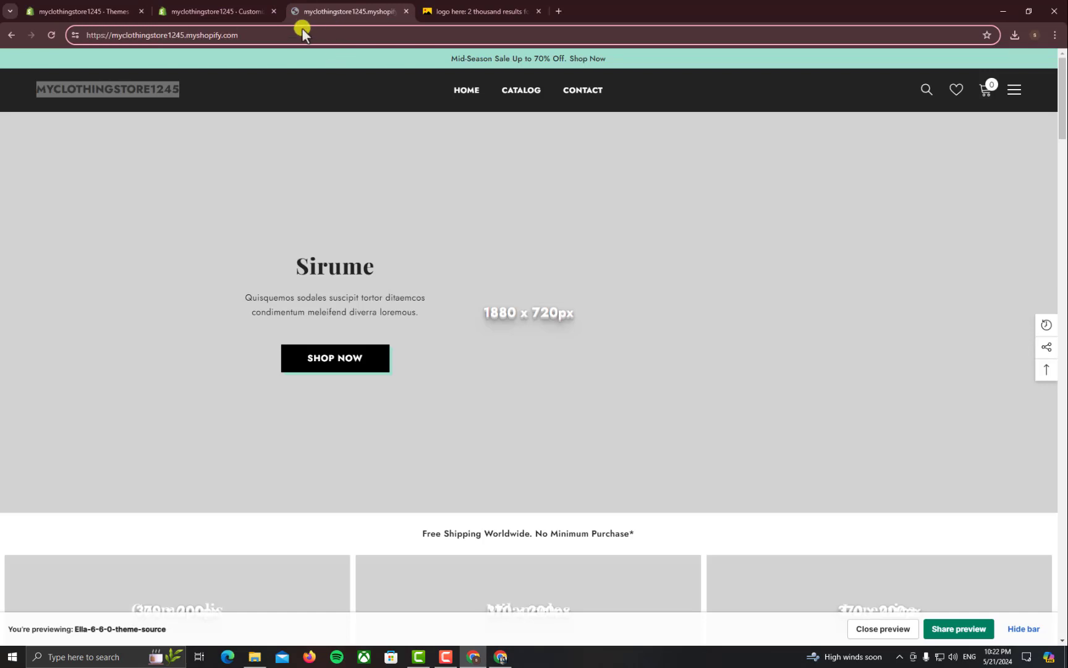
key(Return)
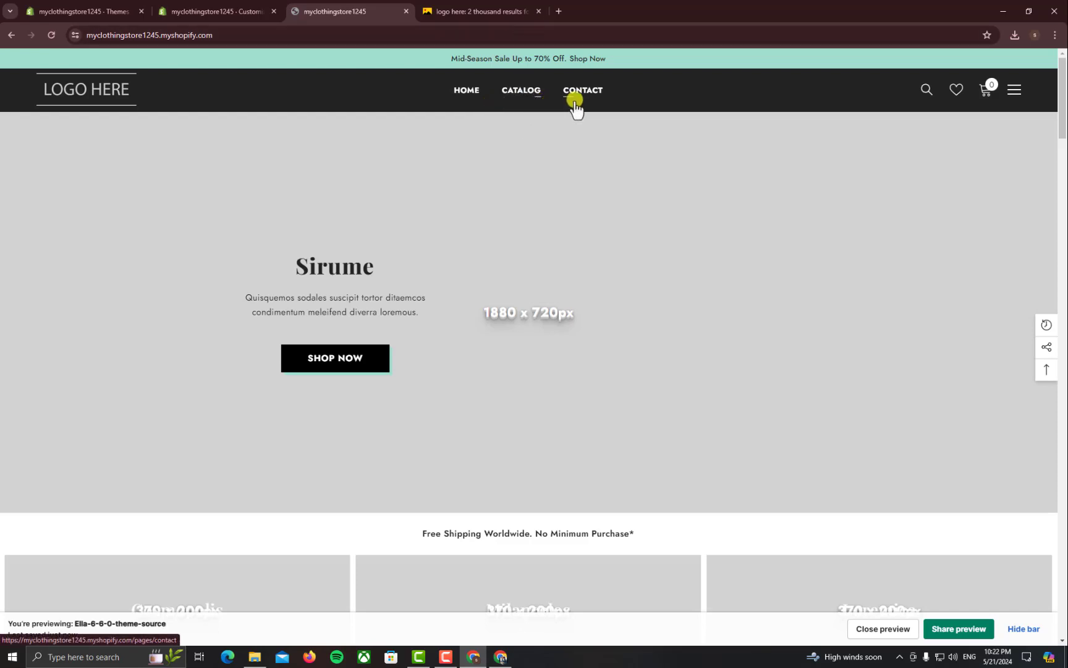
click(106, 7)
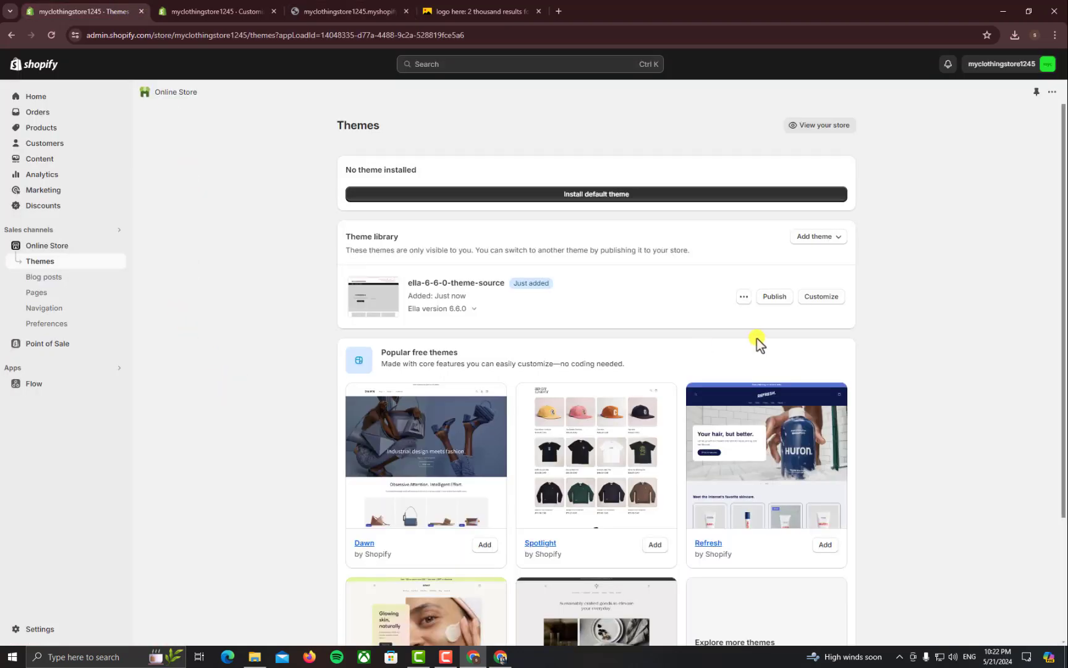
Add an 'About Us' item linking to # to the Main menu
click(44, 308)
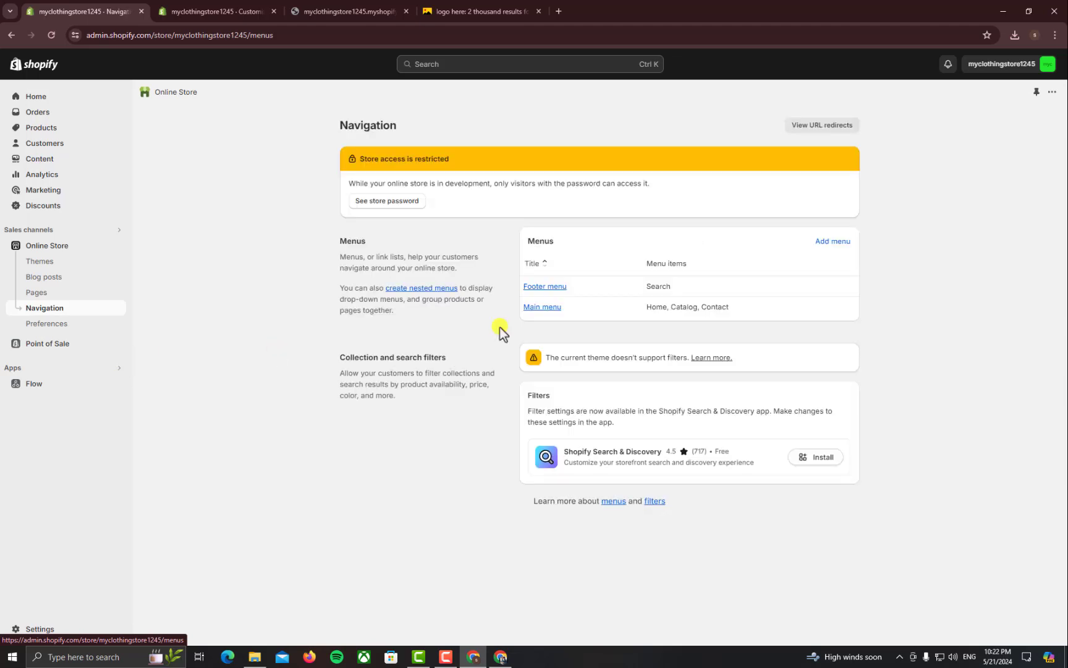
click(541, 311)
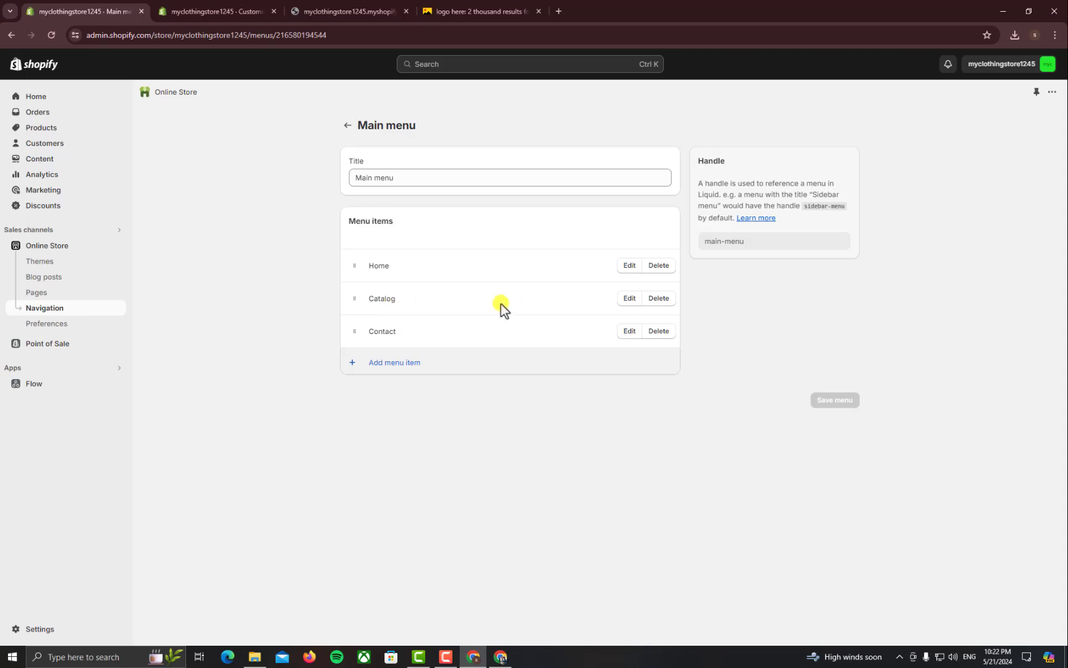
click(421, 372)
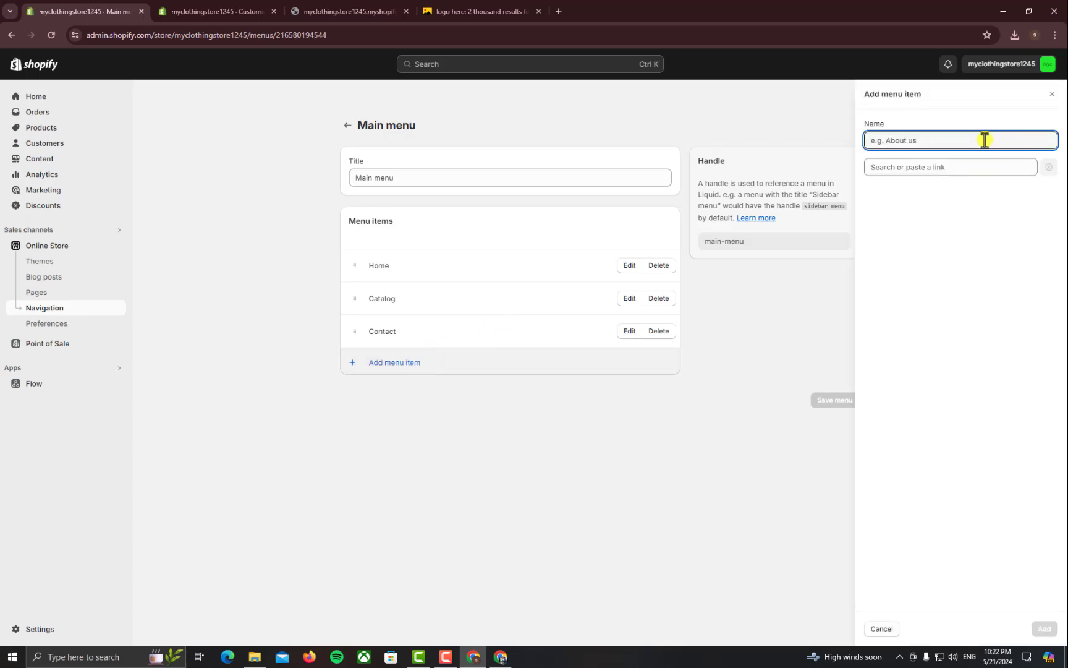
text(About Us)
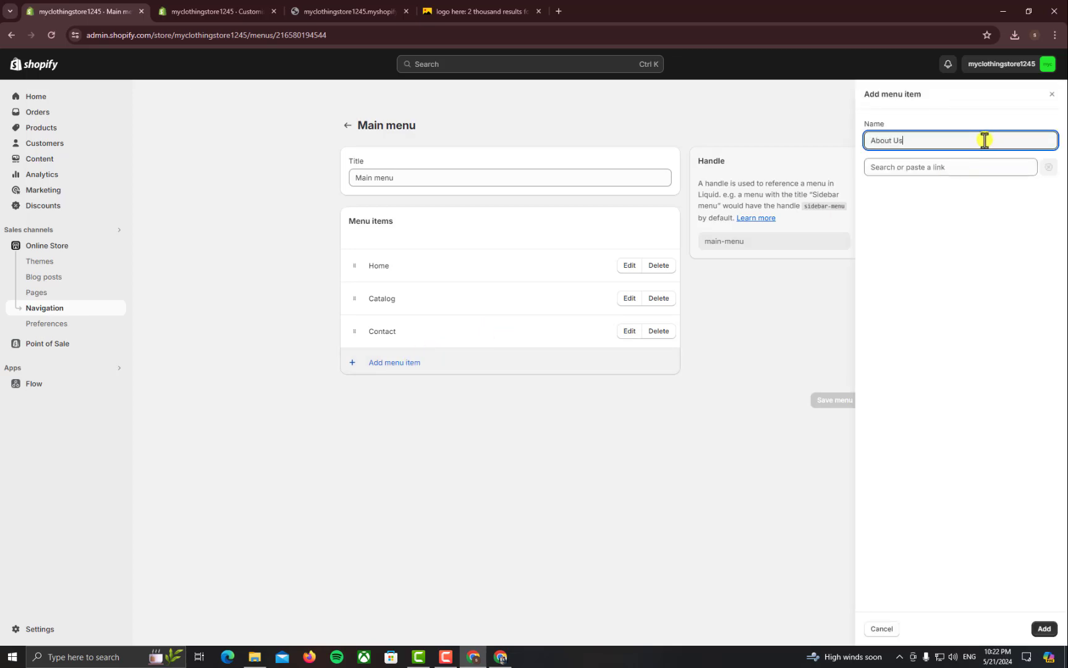
key(Tab)
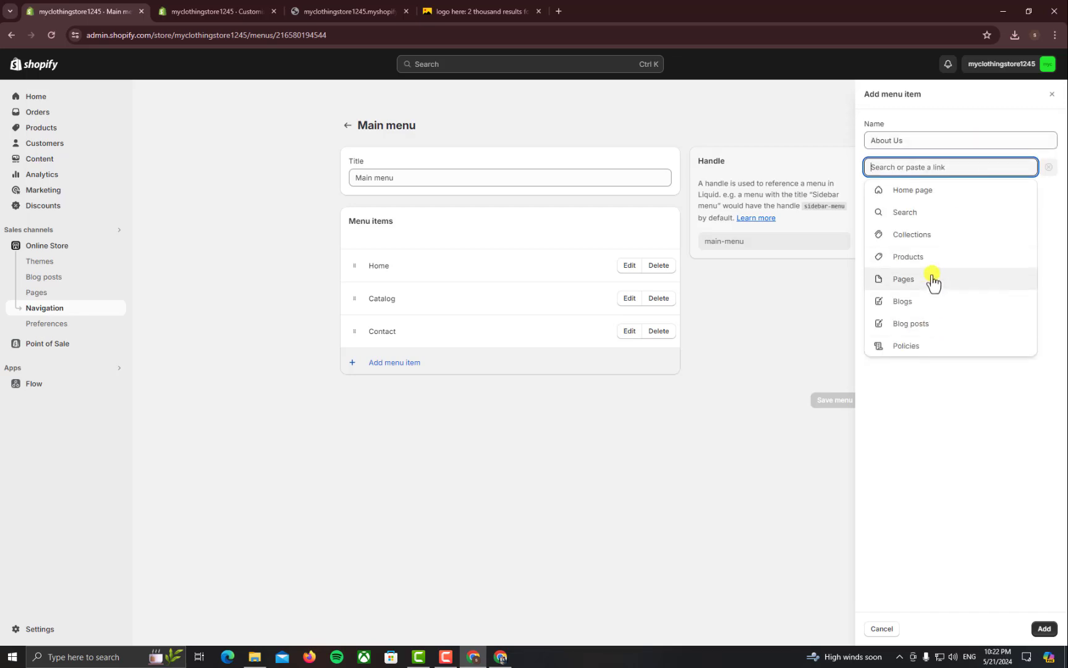
text(#)
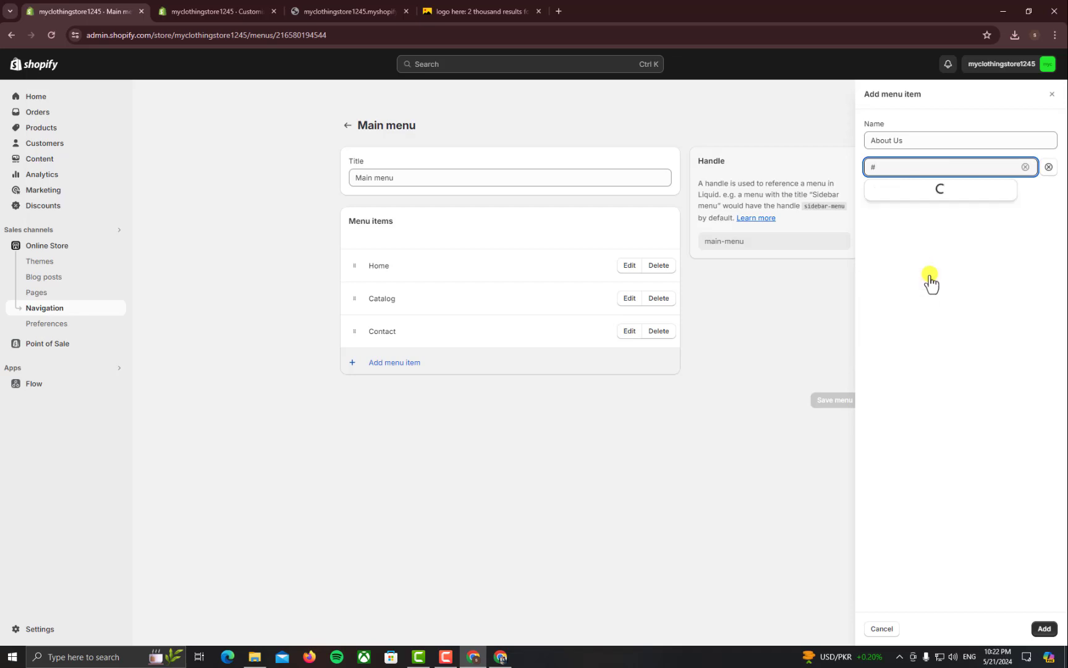
click(920, 197)
click(1044, 628)
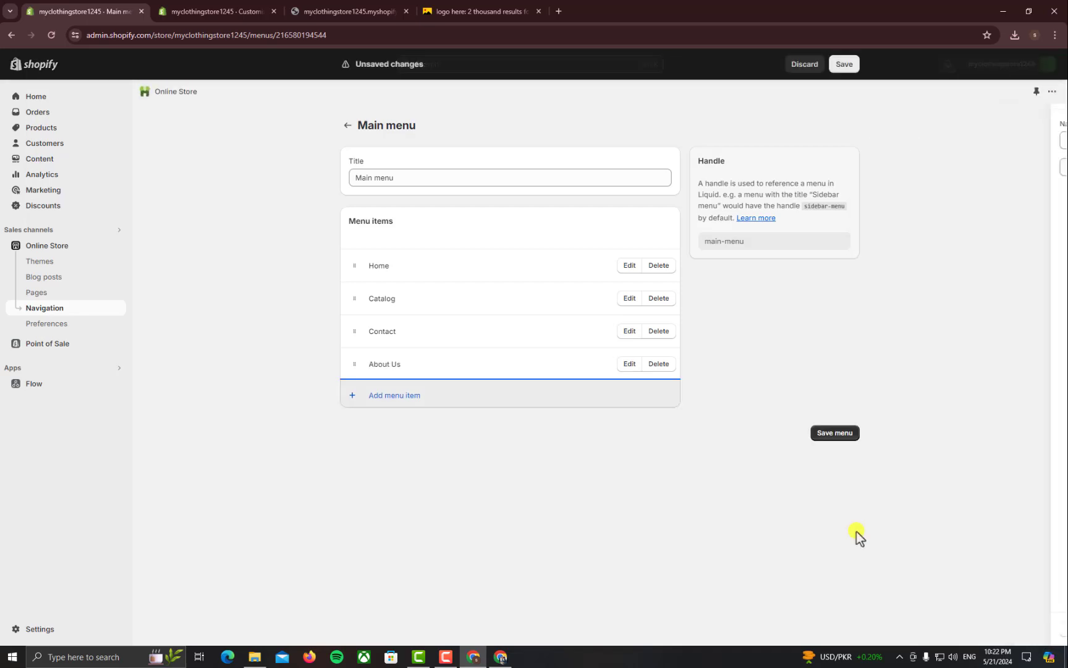
Move About Us to second place right after Home and save the menu
drag(354, 363, 353, 303)
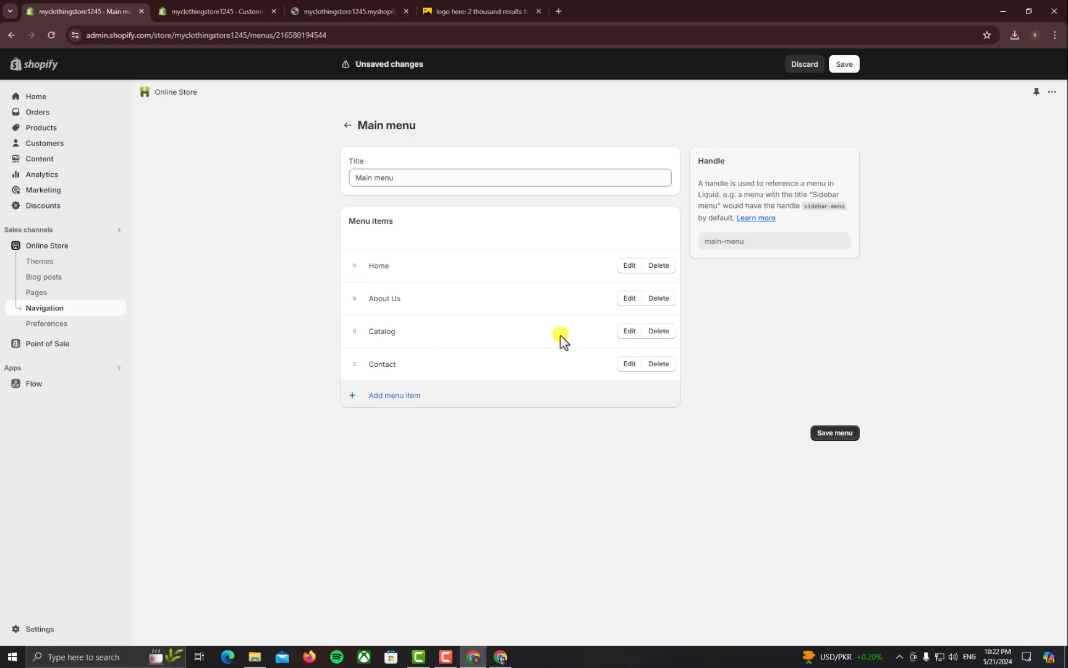
click(832, 433)
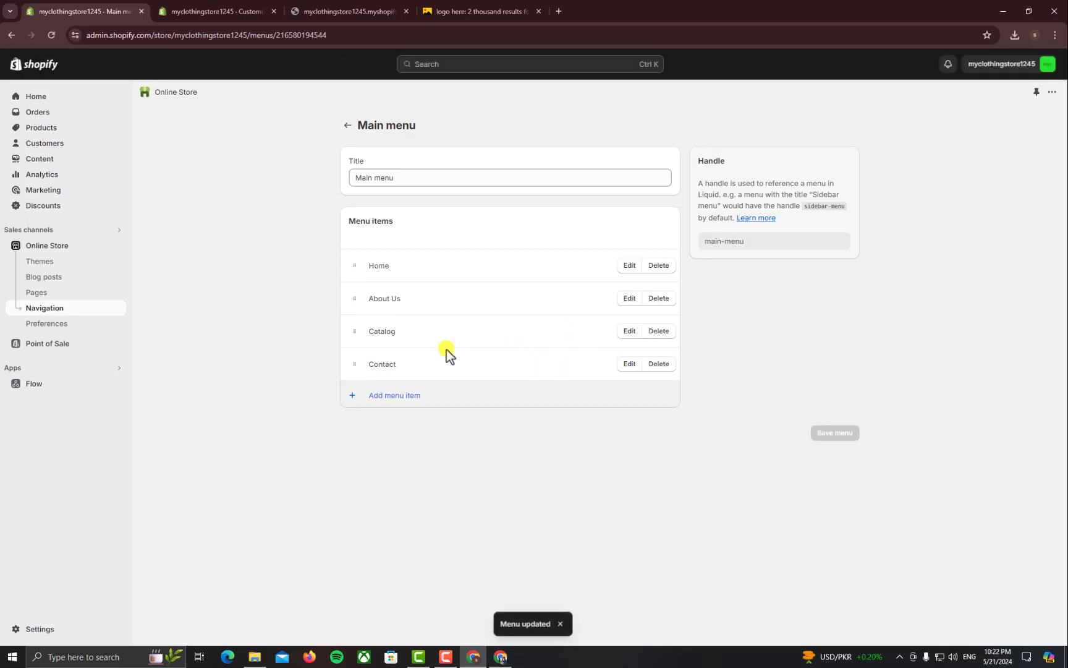
click(384, 6)
Reload the storefront, then inspect the About Us item settings and close them unchanged
click(328, 37)
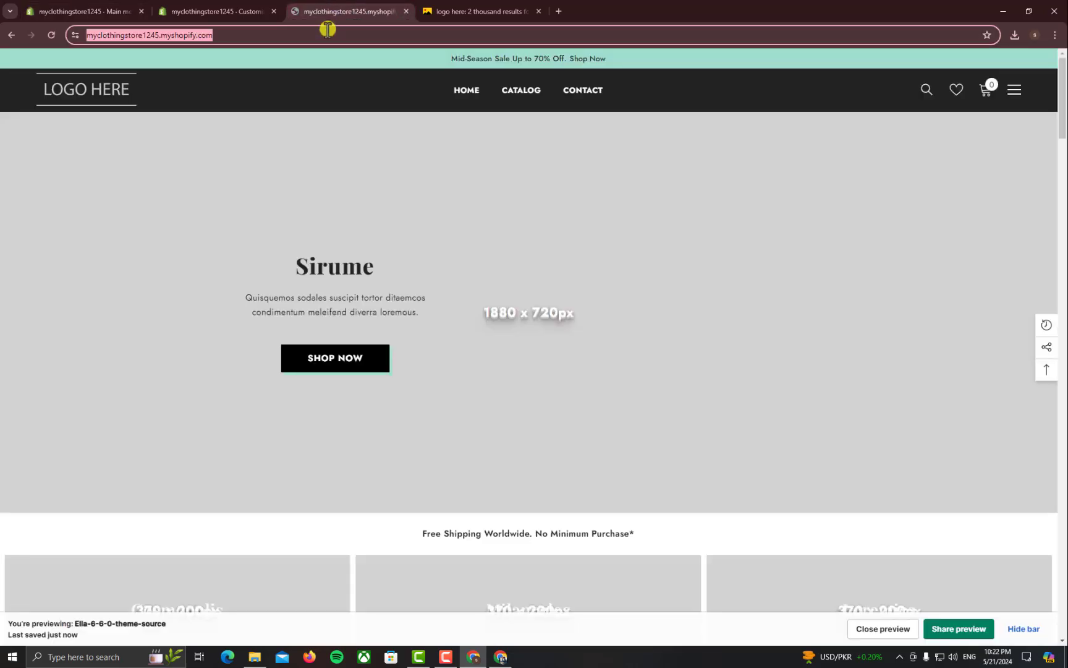
key(Return)
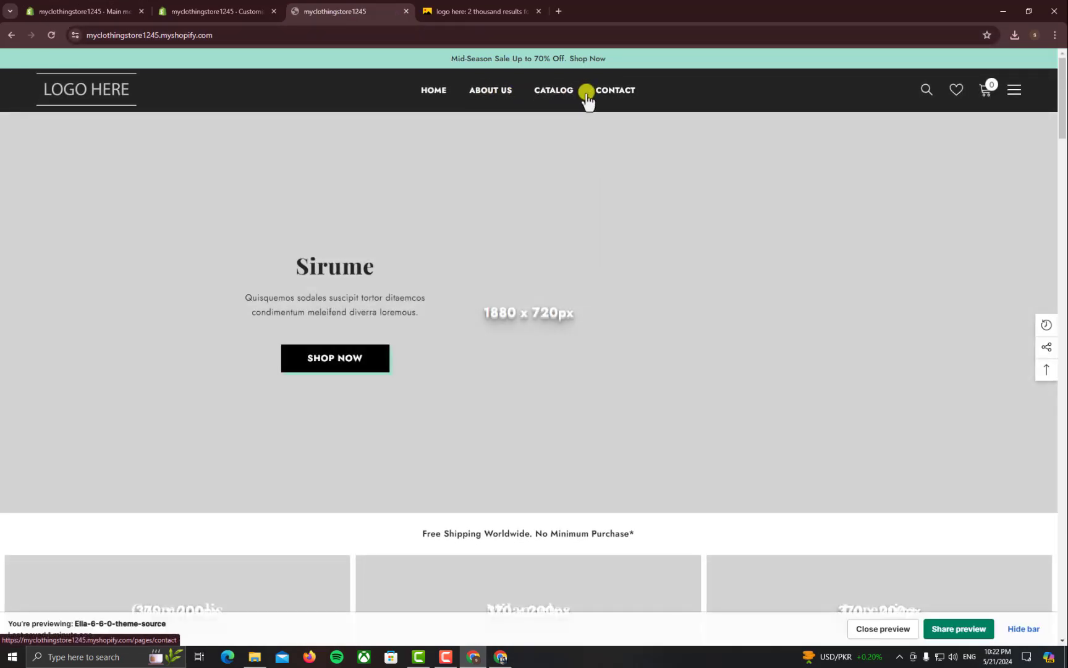
click(80, 11)
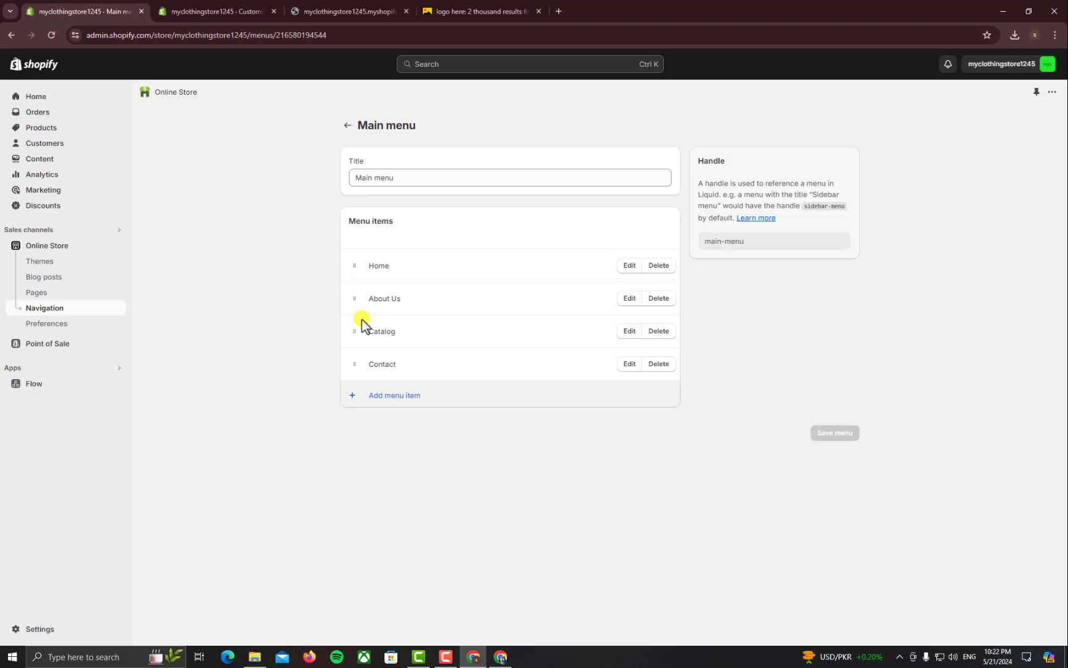
click(628, 302)
click(1042, 137)
click(1053, 93)
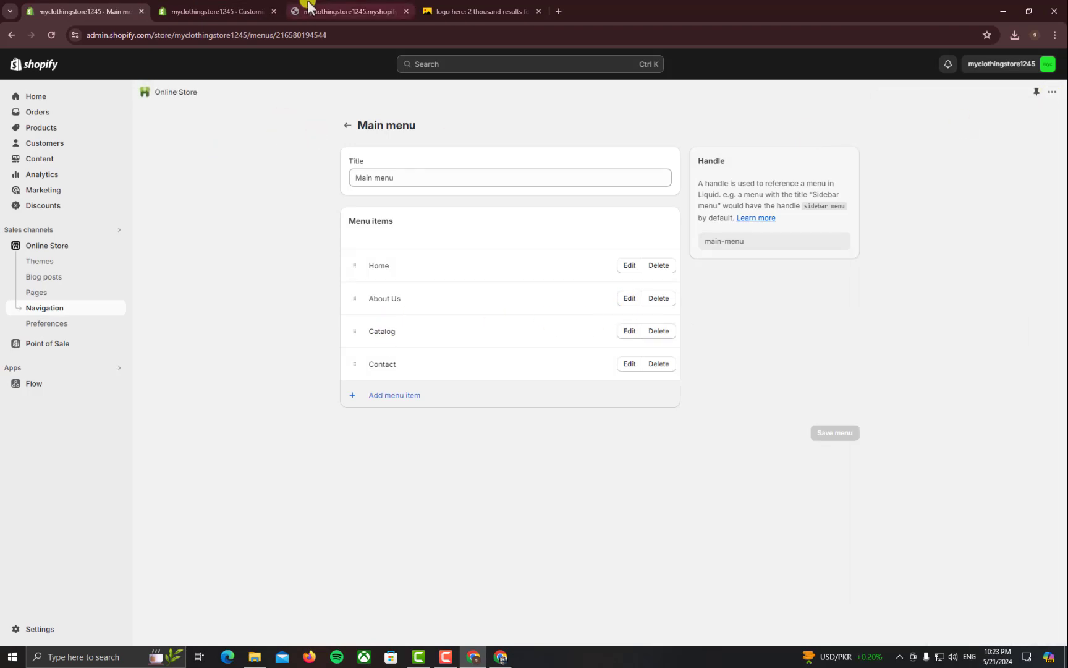
Check About Us in the storefront menu and return to the theme editor
click(310, 8)
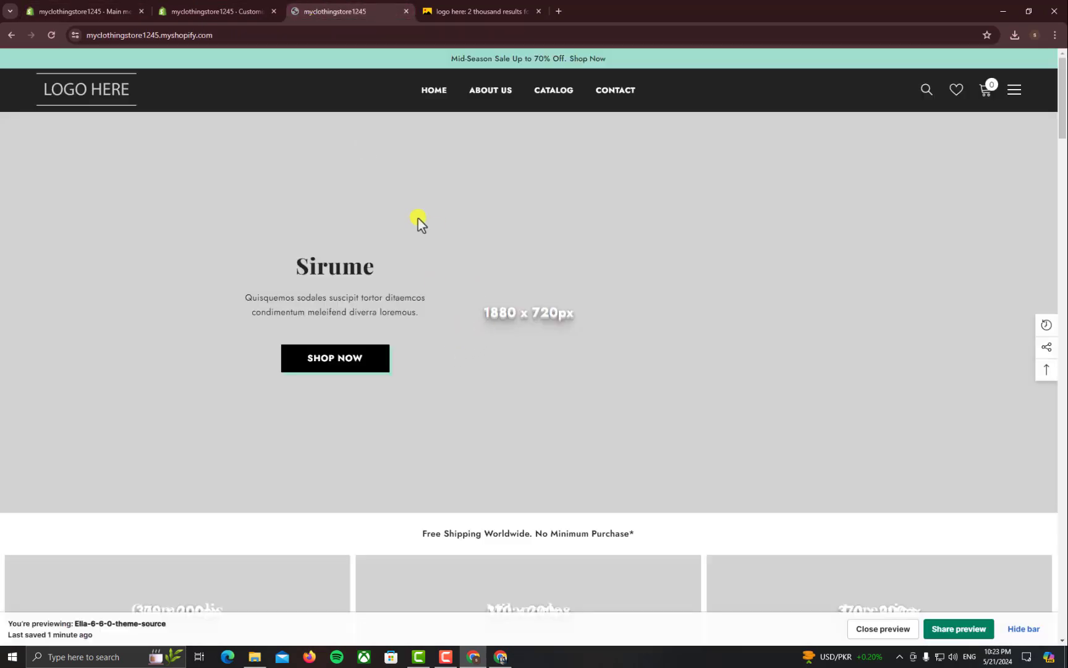
triple_click(491, 333)
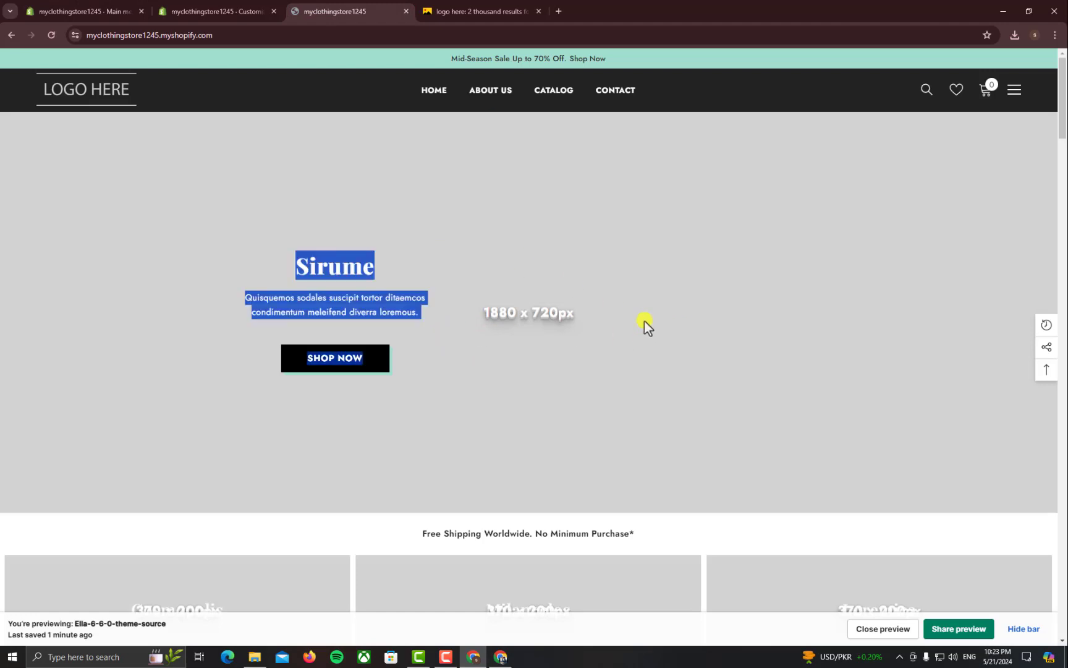
click(262, 9)
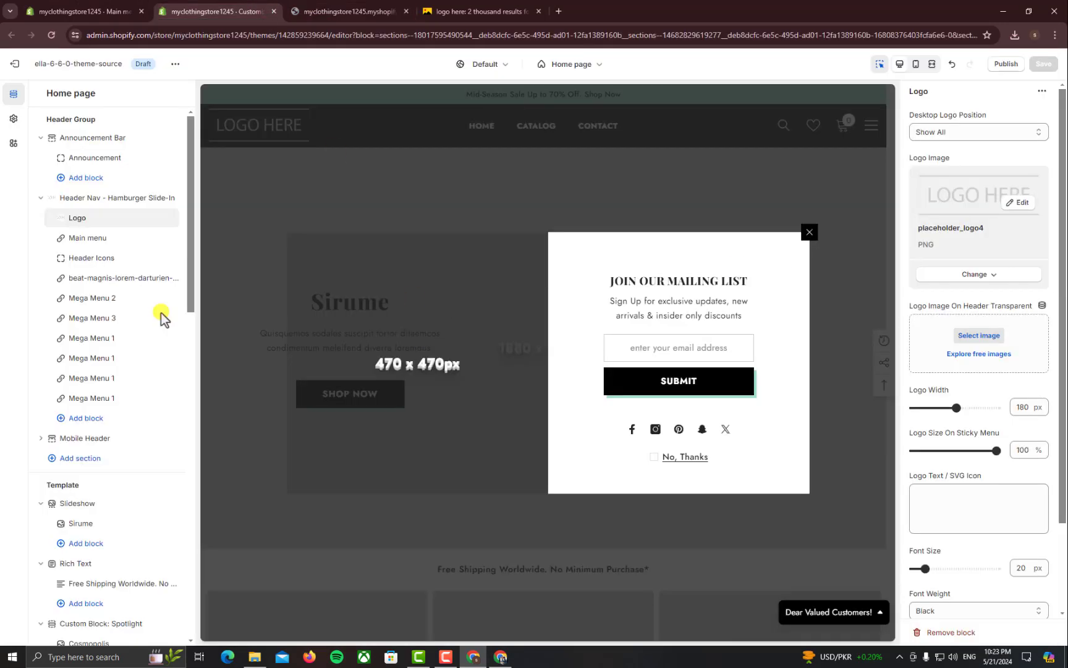
click(810, 233)
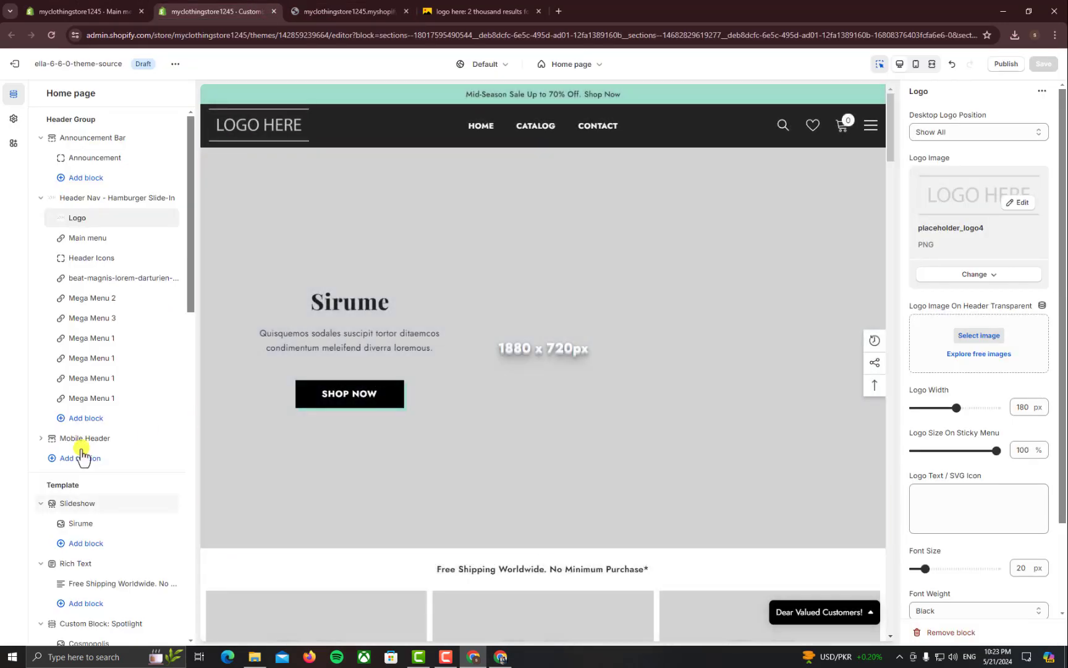
click(94, 258)
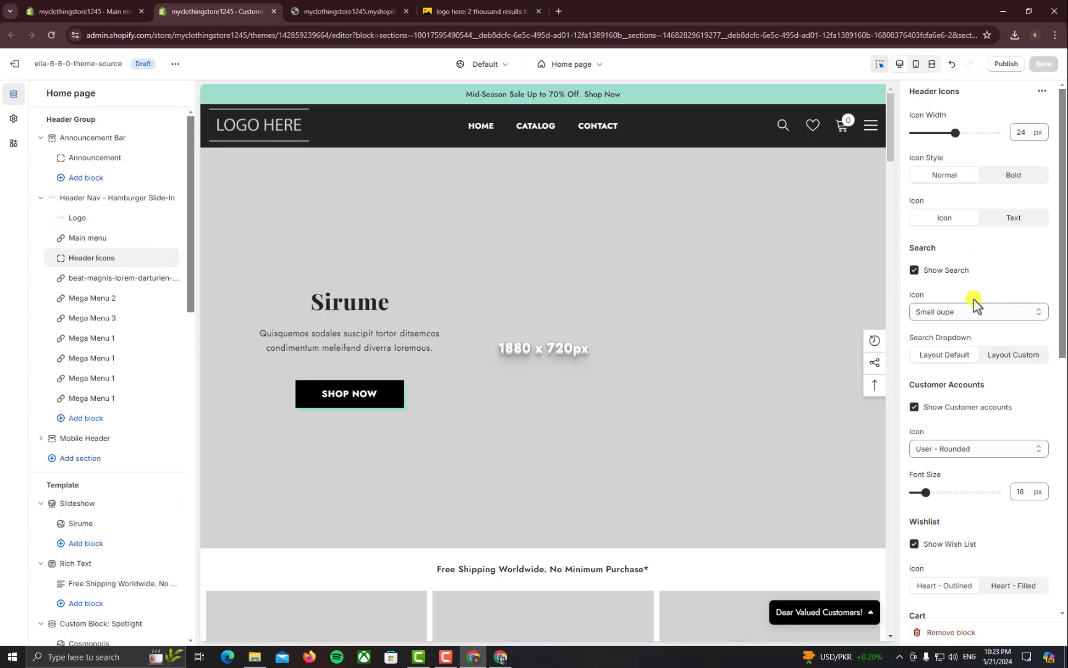
click(915, 271)
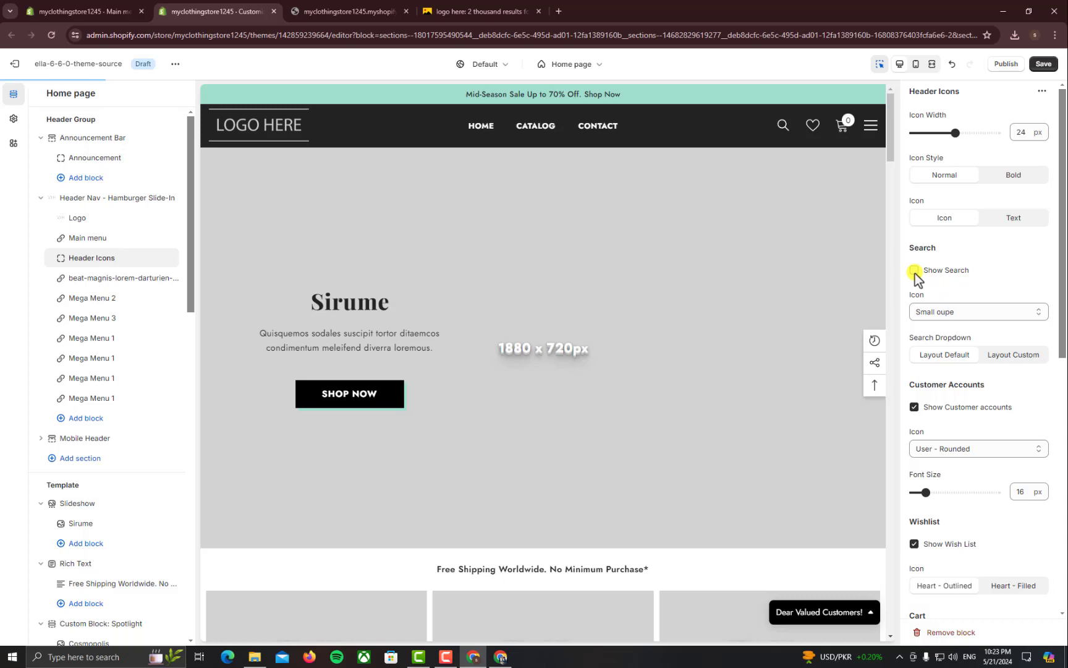
click(914, 271)
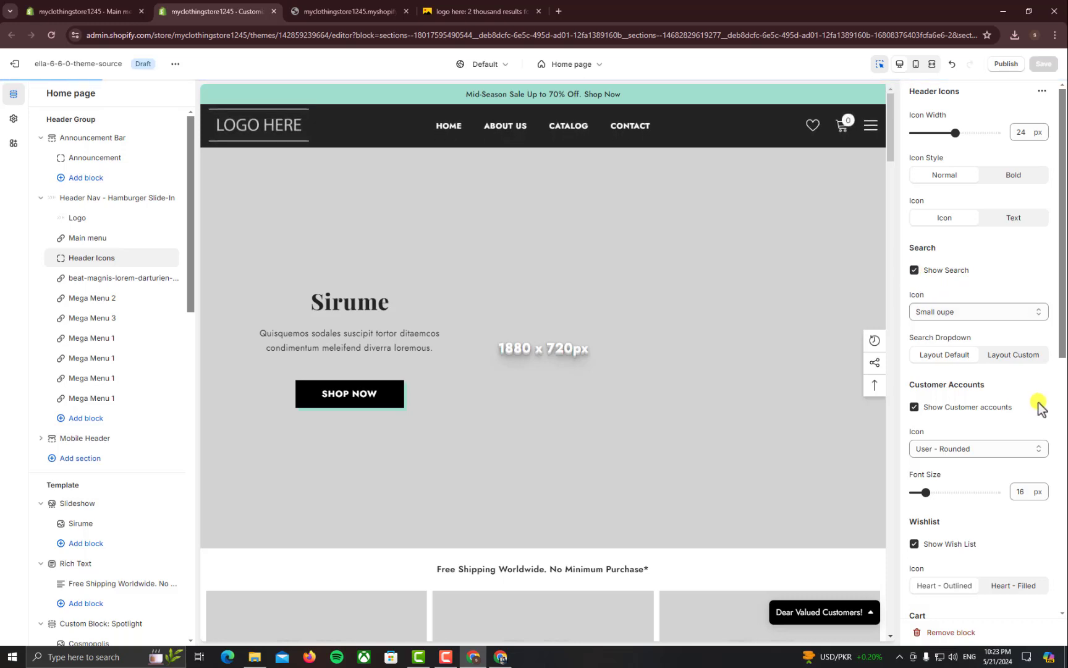
scroll(977, 371, down, 2)
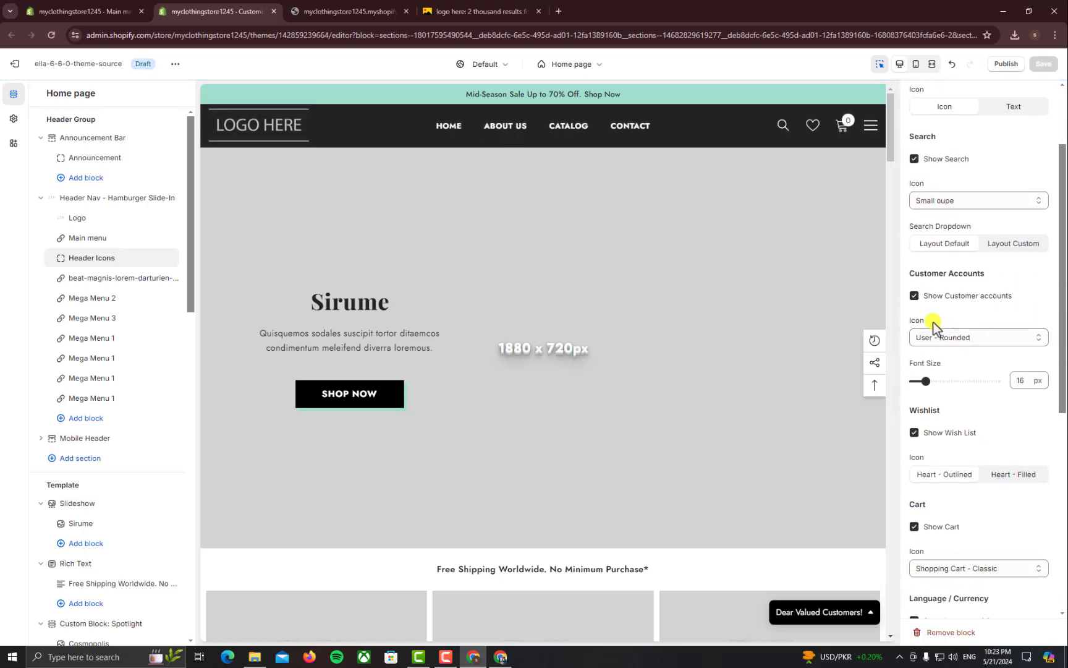
scroll(964, 371, down, 2)
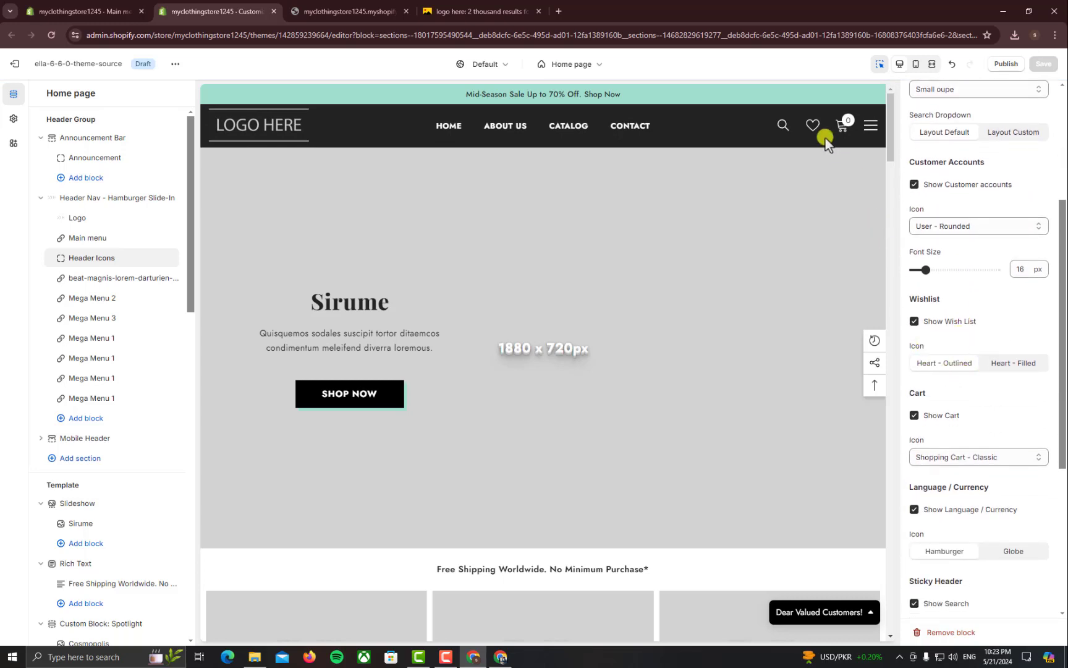
scroll(969, 404, down, 2)
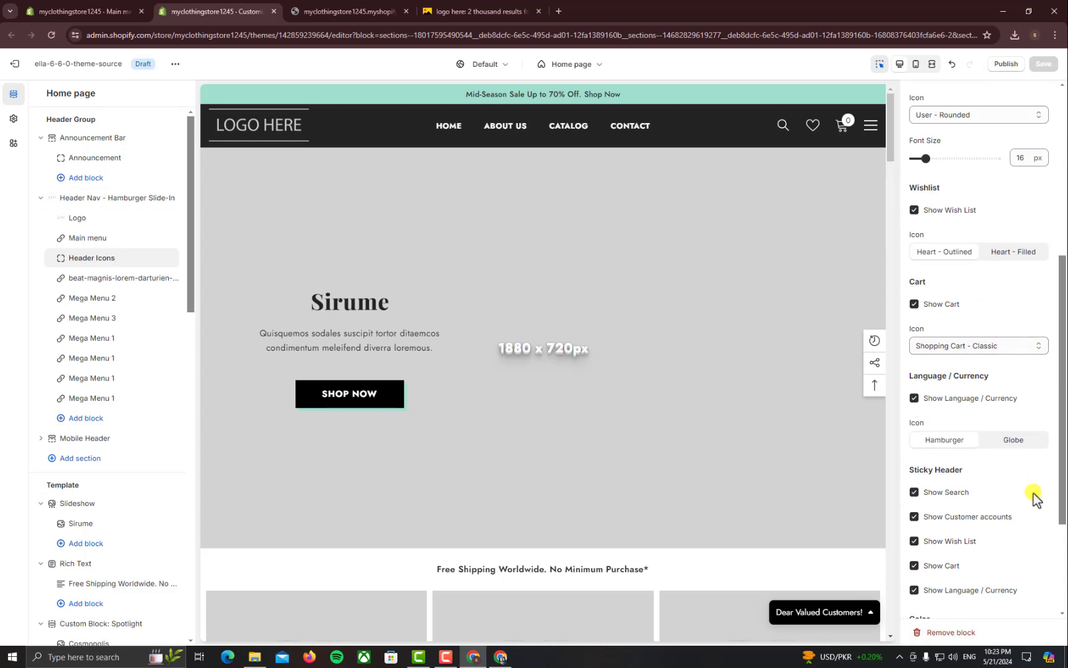
scroll(1033, 495, down, 2)
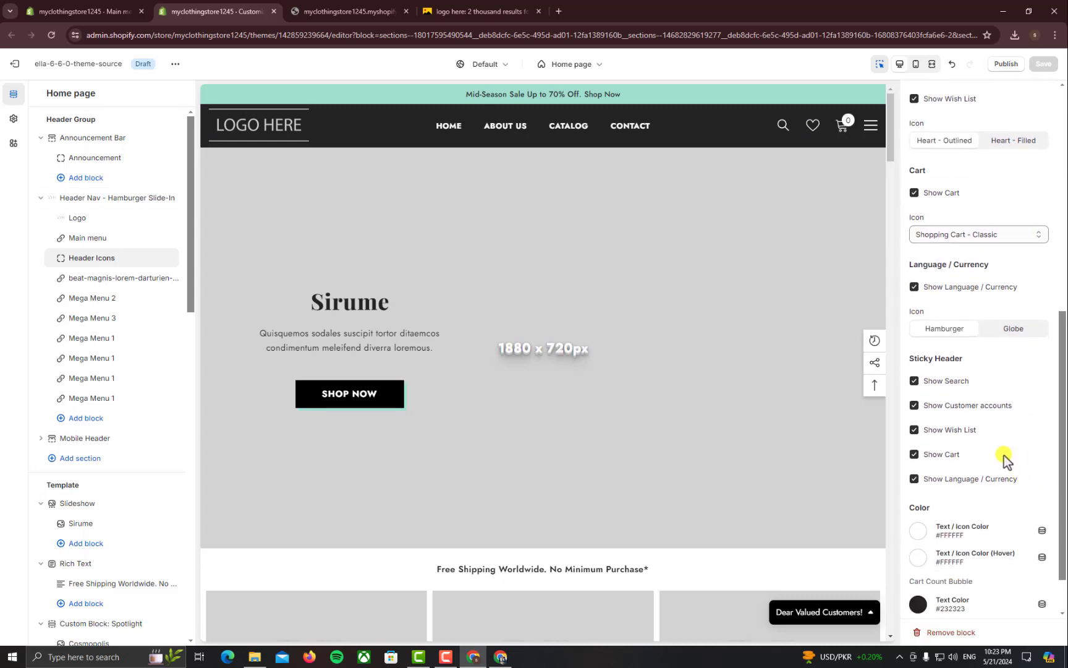
scroll(1007, 461, down, 1)
click(915, 423)
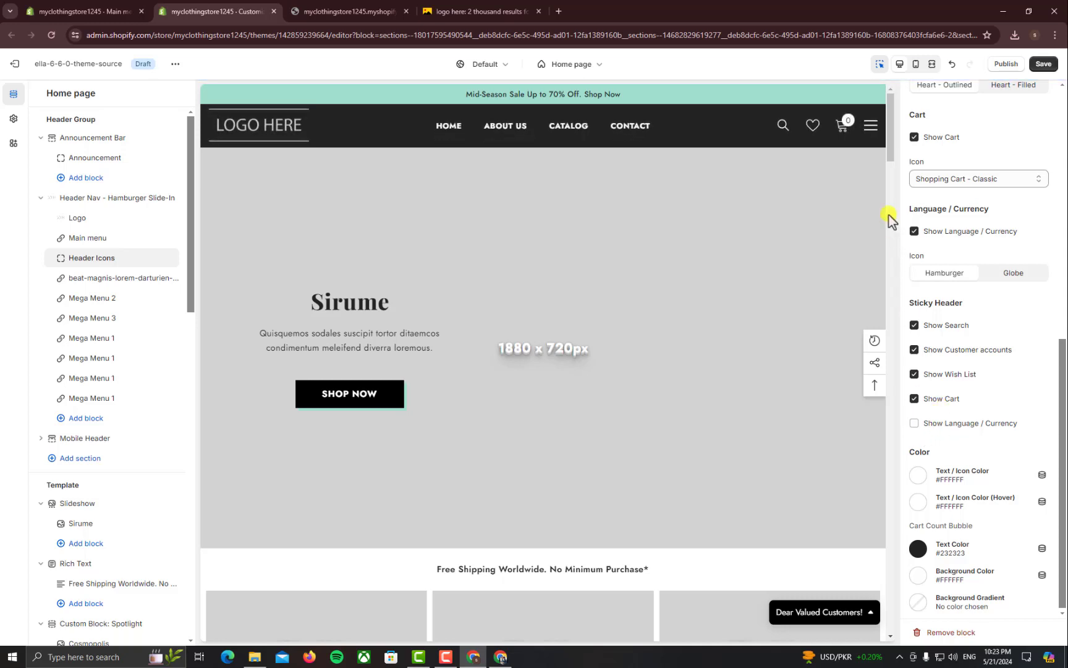
click(915, 424)
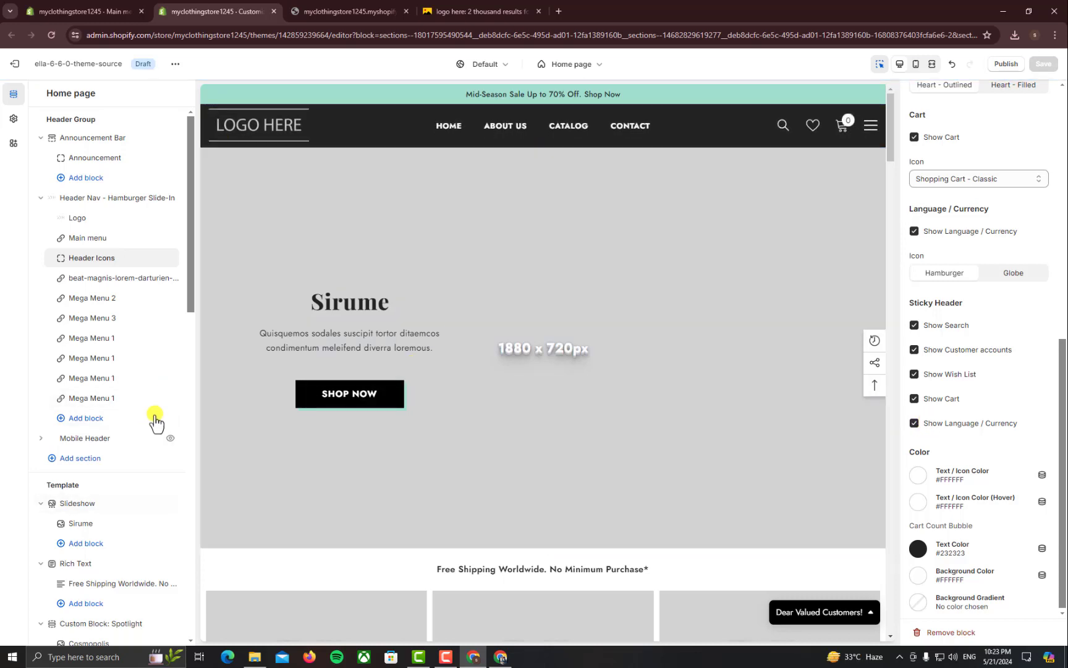
scroll(117, 420, down, 1)
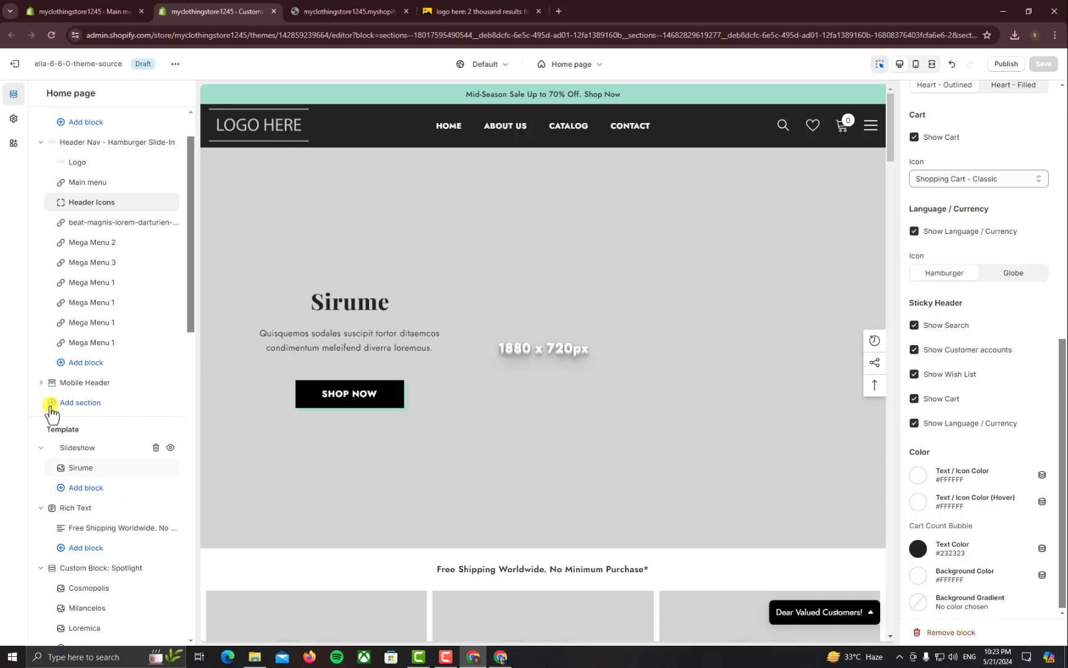
Set the Mobile Header Logo image to placeholder_logo4 and preview the mobile layout
click(41, 383)
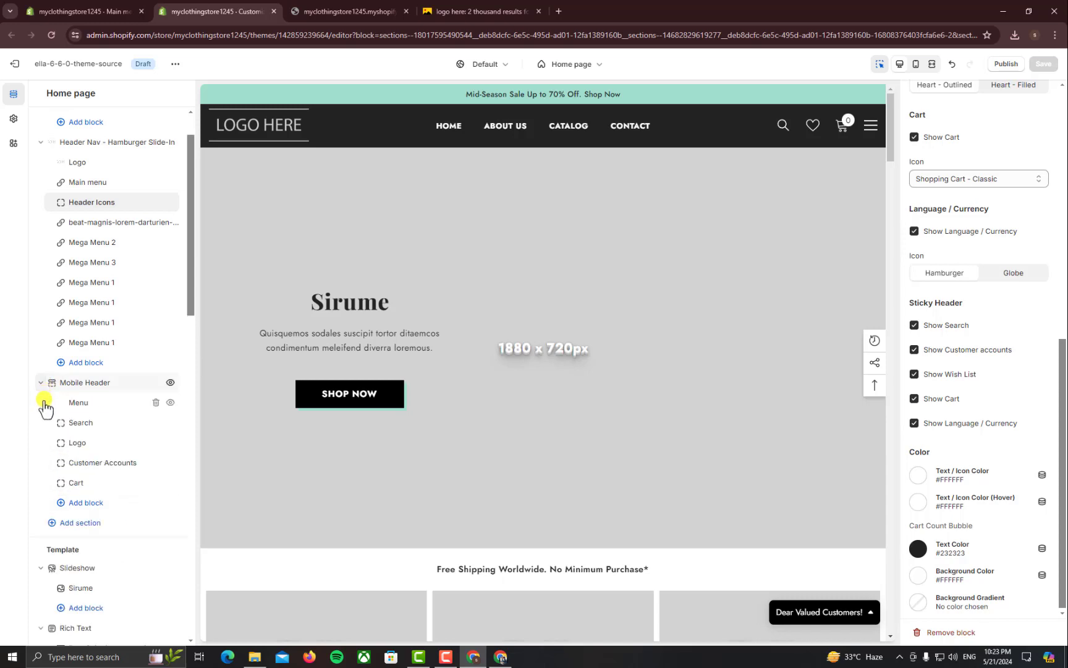
click(78, 445)
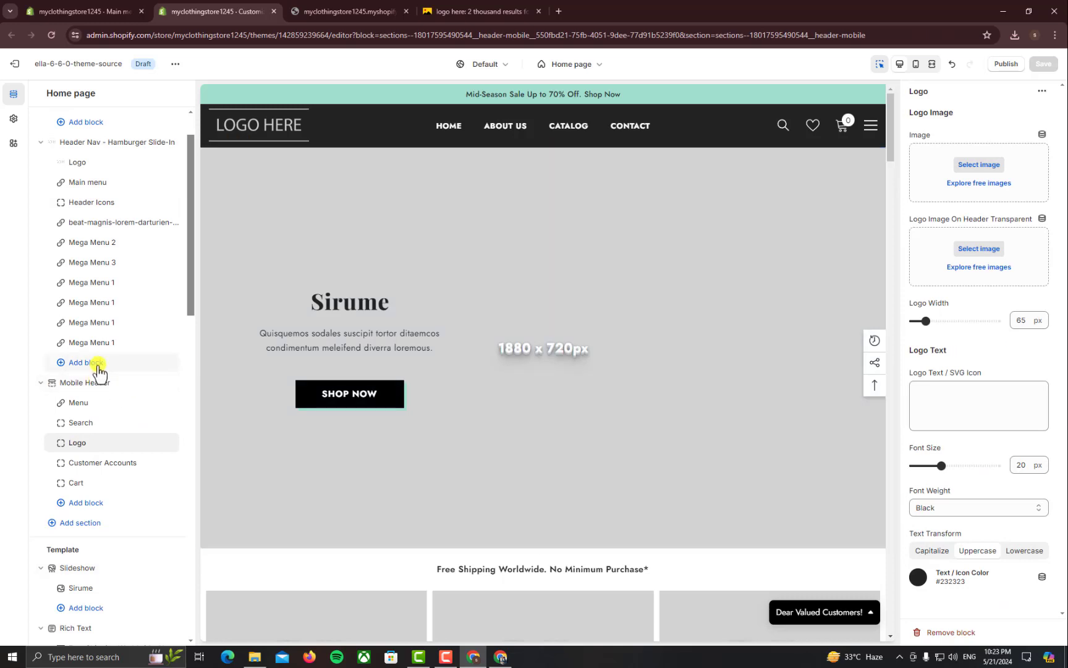
click(124, 405)
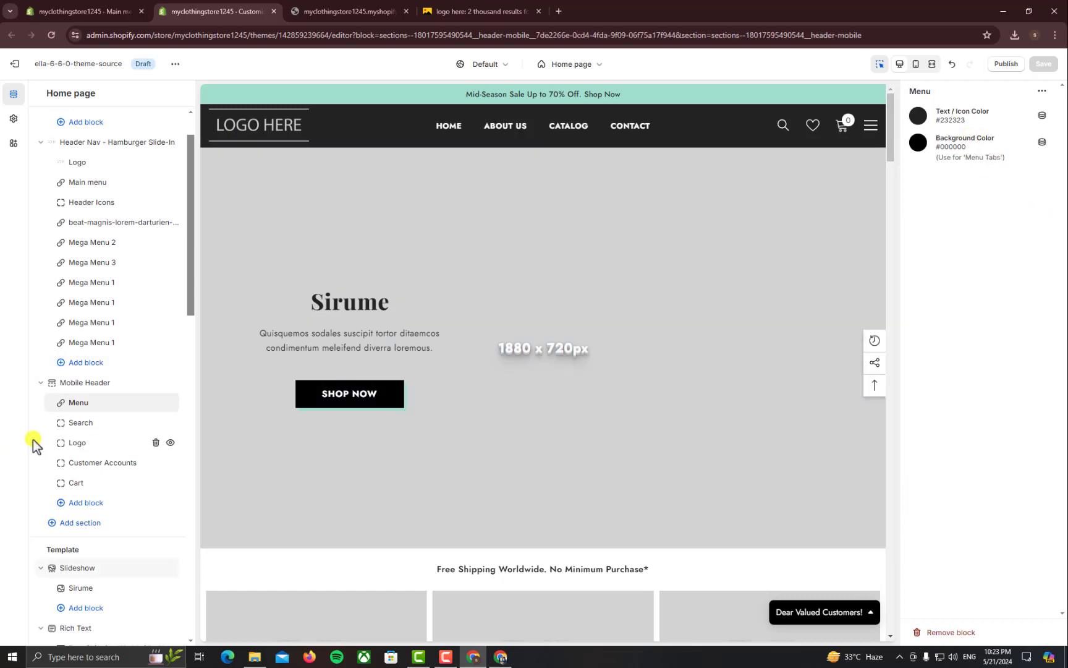
click(73, 426)
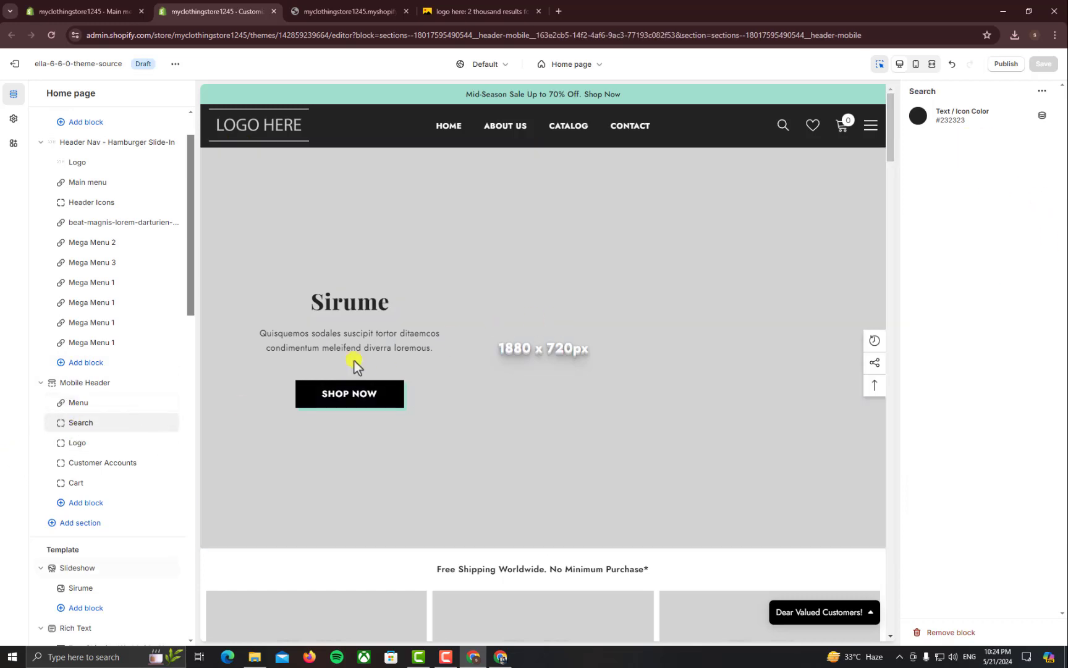
click(73, 443)
click(989, 167)
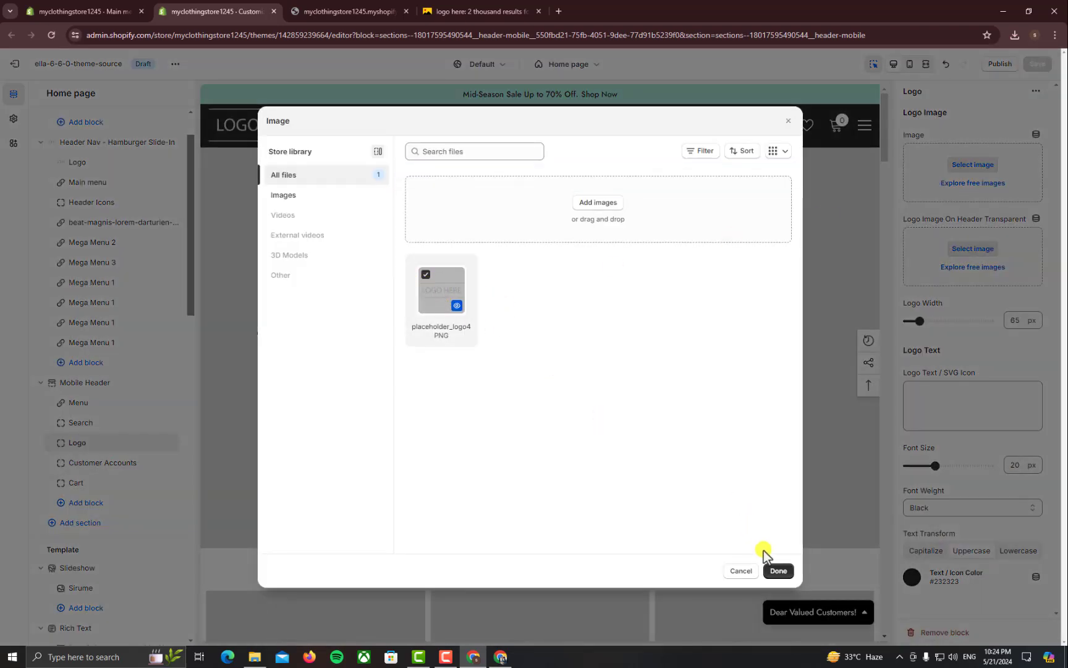
click(778, 571)
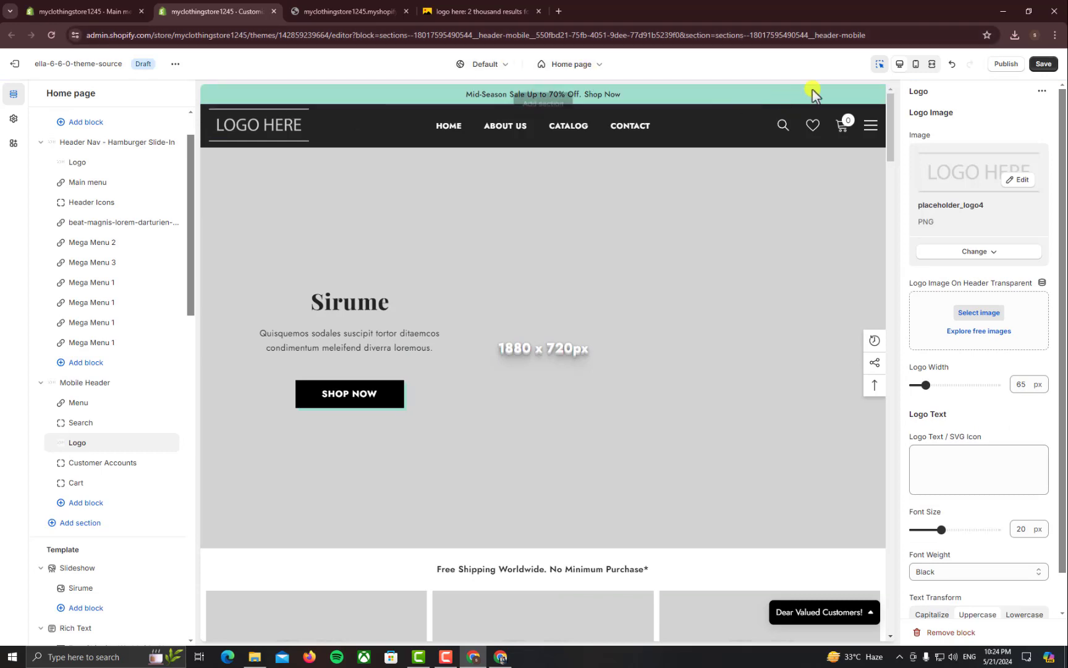
click(917, 66)
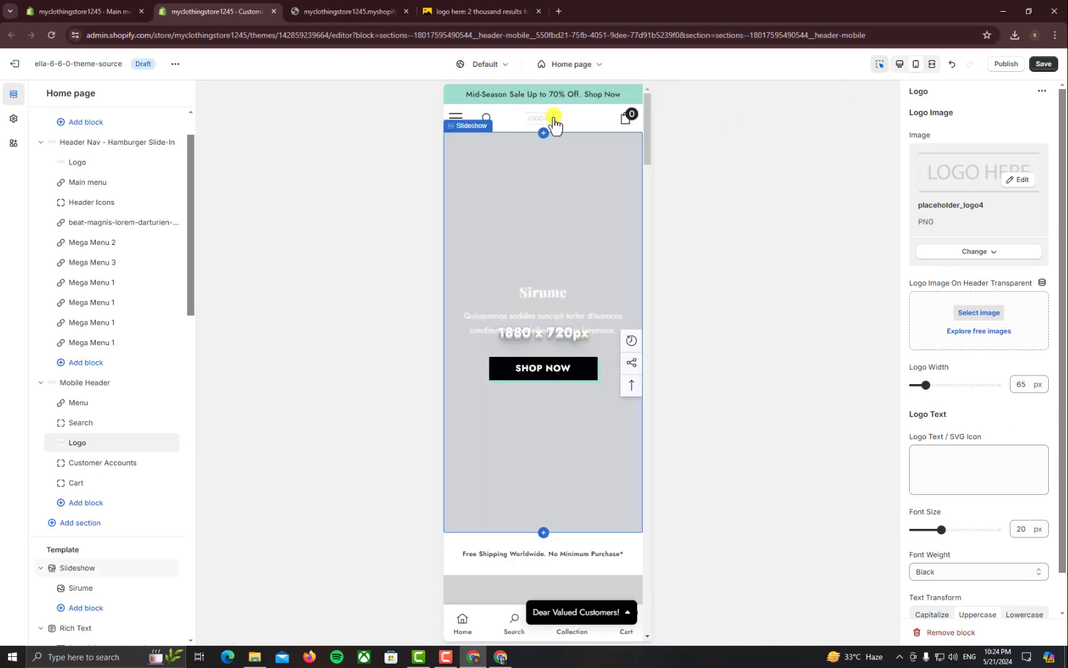
Set mobile logo width to 100 px, return to desktop preview, and open the Sirume slide settings
click(955, 385)
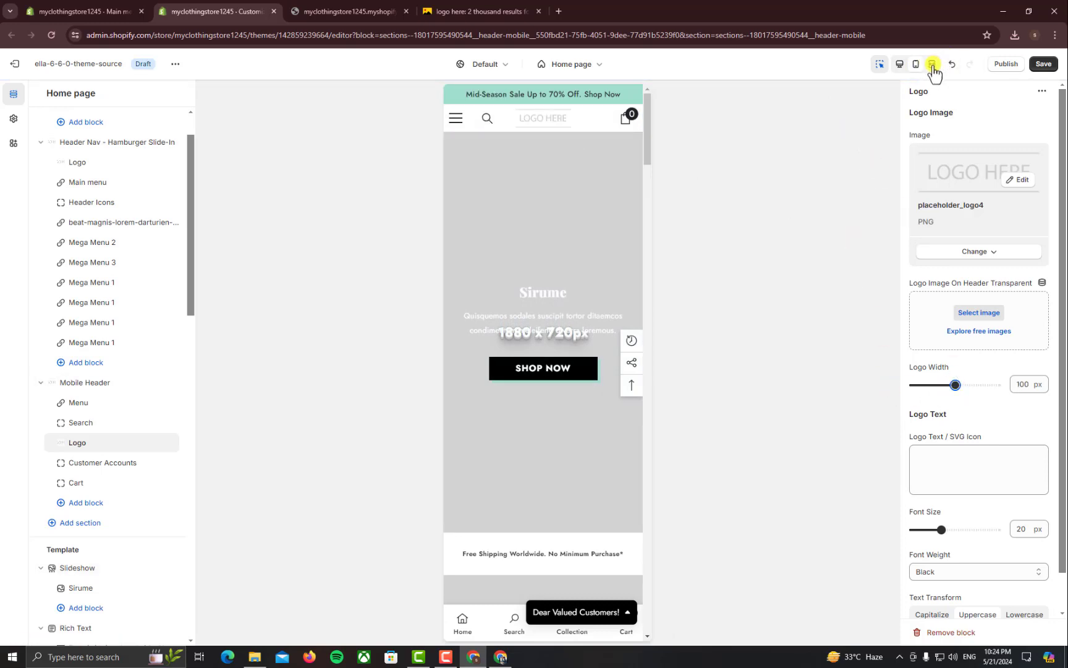
click(898, 70)
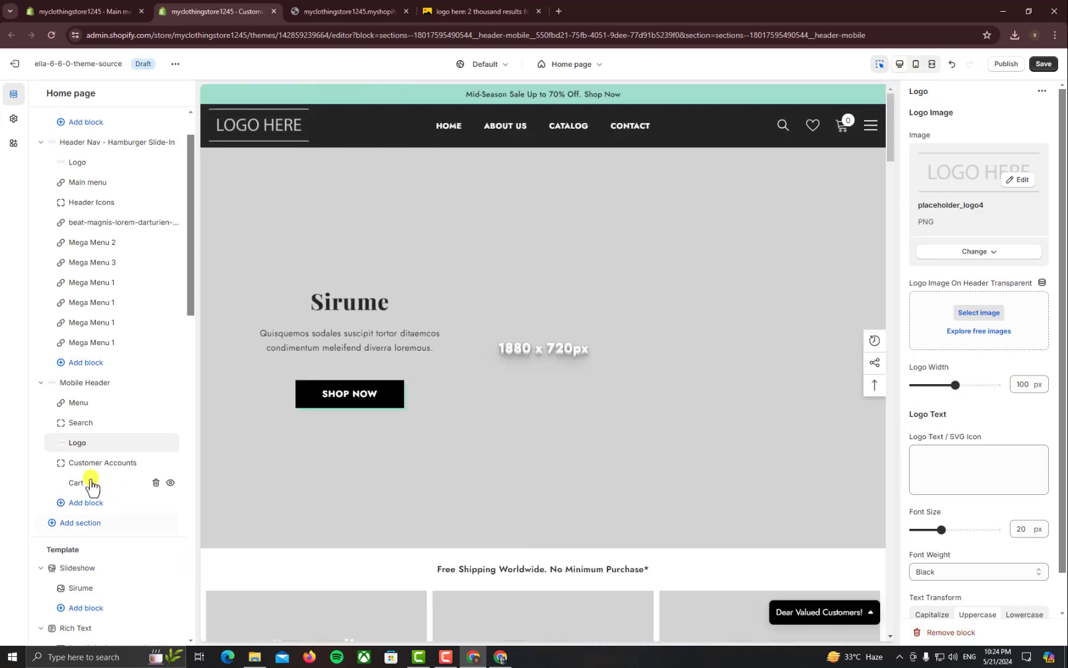
scroll(113, 554, down, 1)
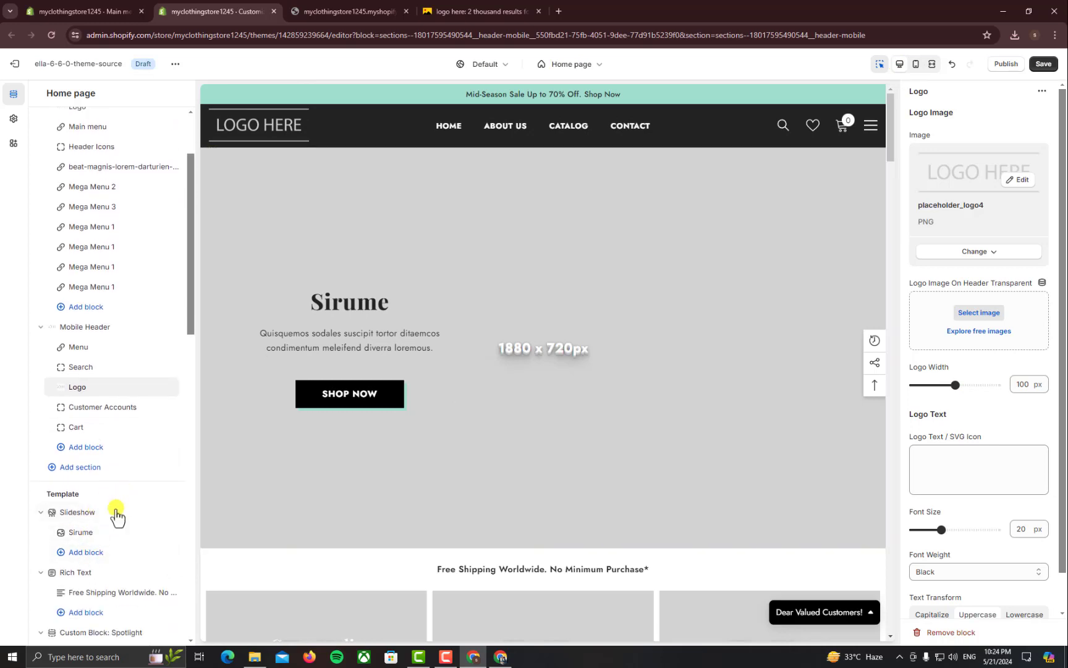
click(97, 534)
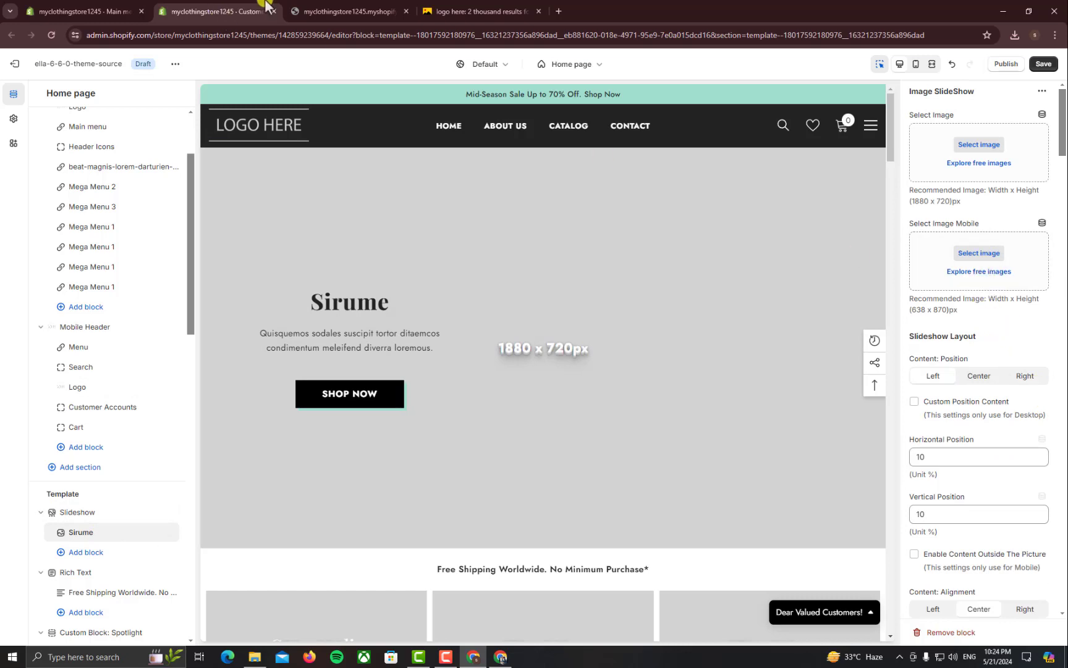
Leave the theme editor and bring up the Yandex 'clothing' image results
click(503, 8)
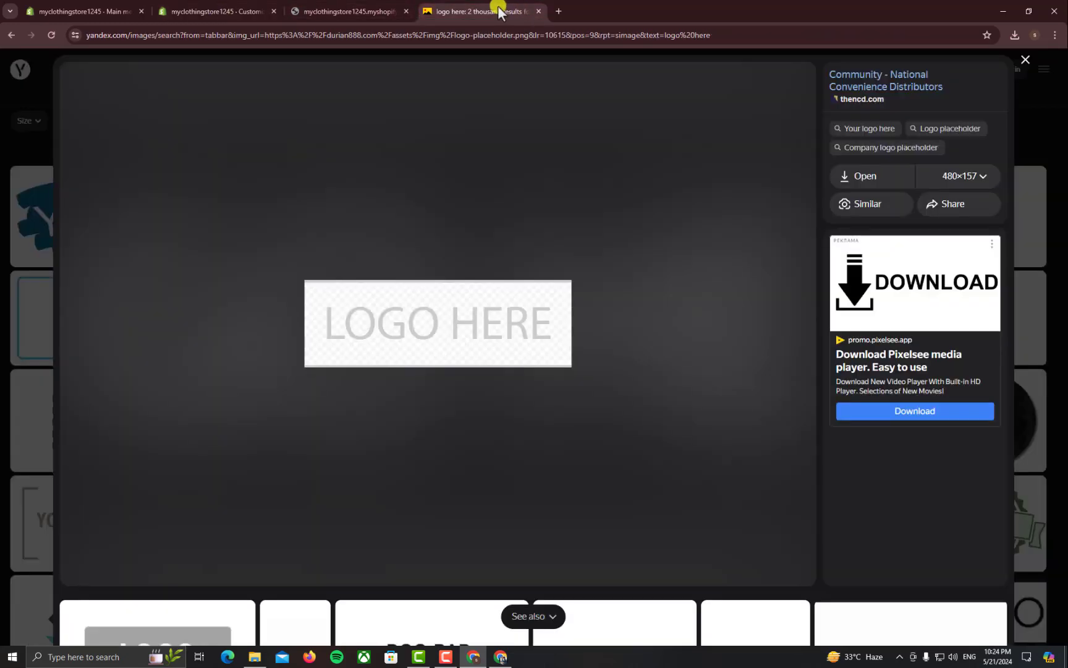
click(218, 5)
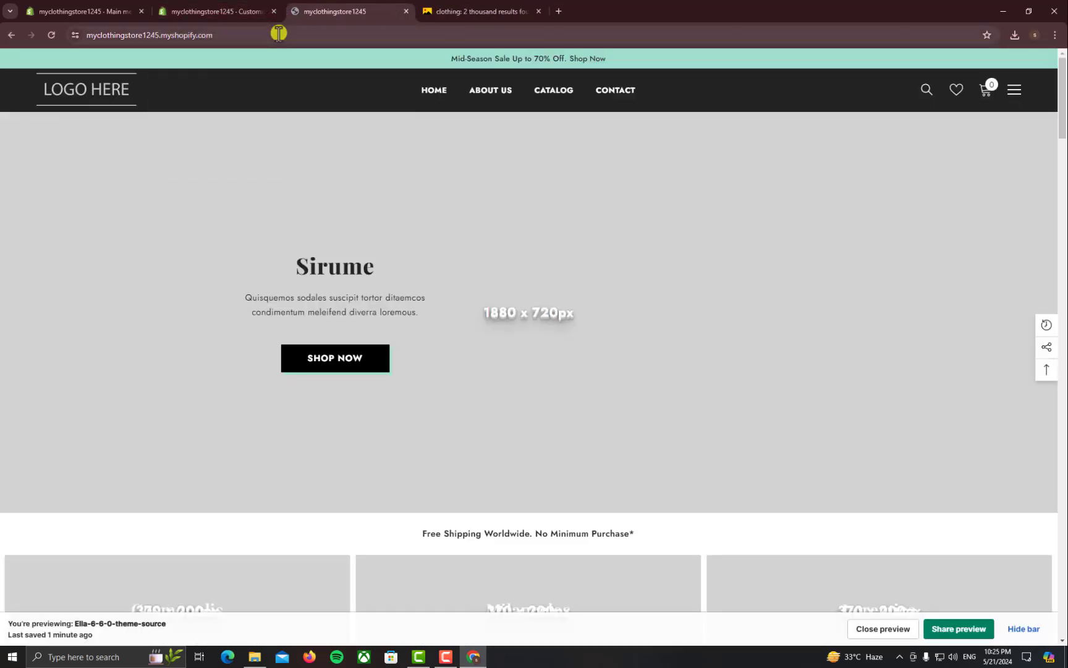
click(481, 10)
mouse_move(594, 267)
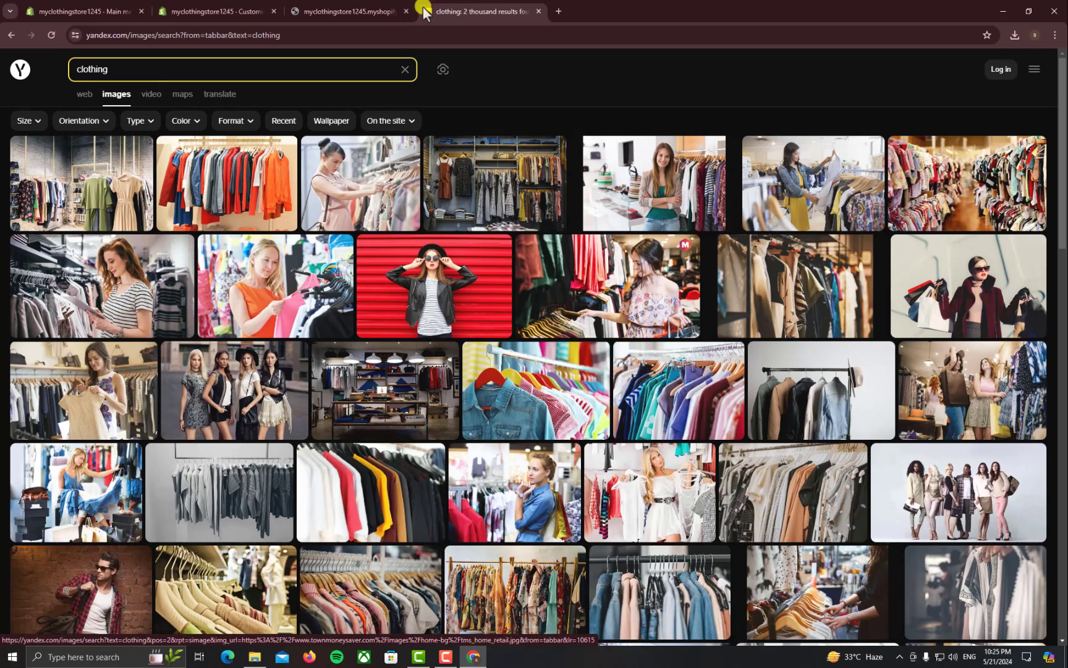
Check the theme editor, Main menu admin and storefront, then return to the clothing image results
click(229, 8)
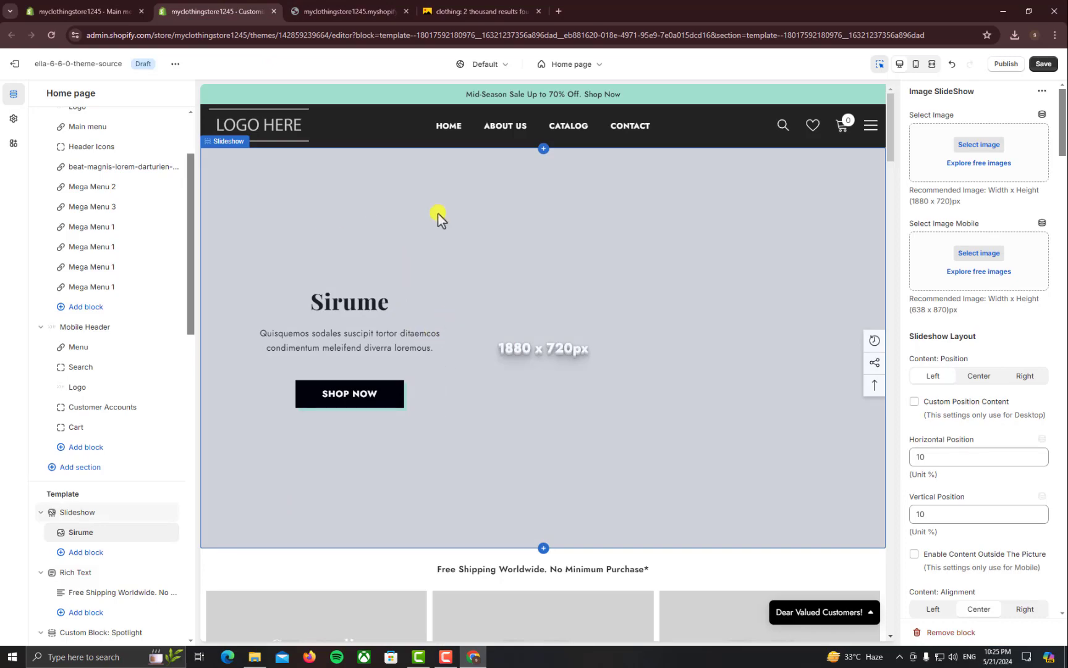
click(476, 12)
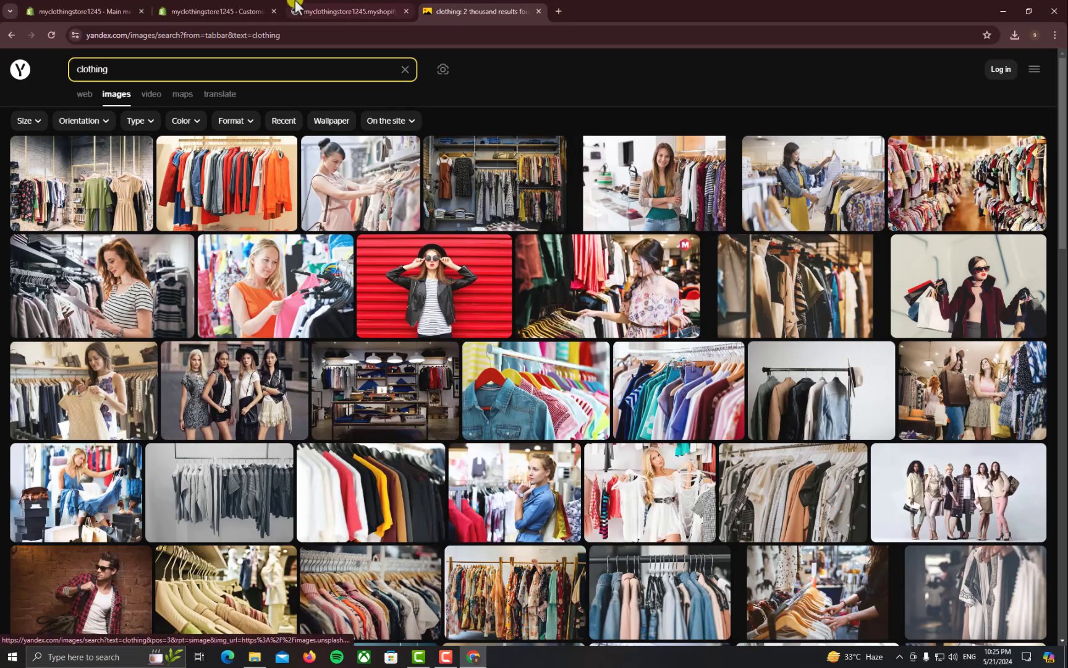
click(238, 11)
click(78, 11)
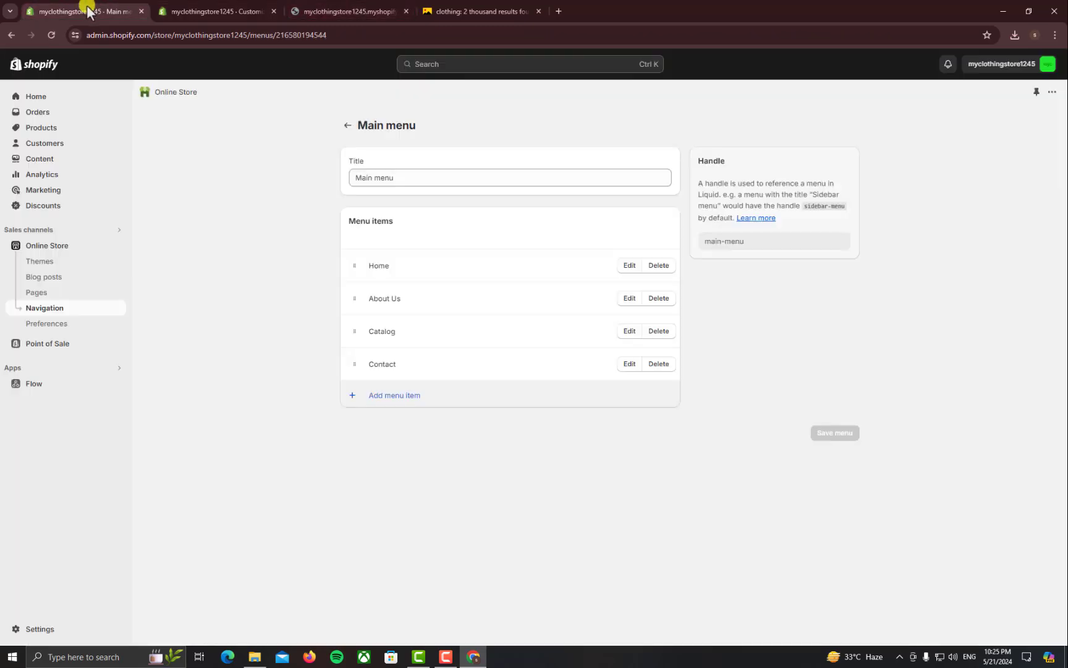
click(217, 11)
click(320, 7)
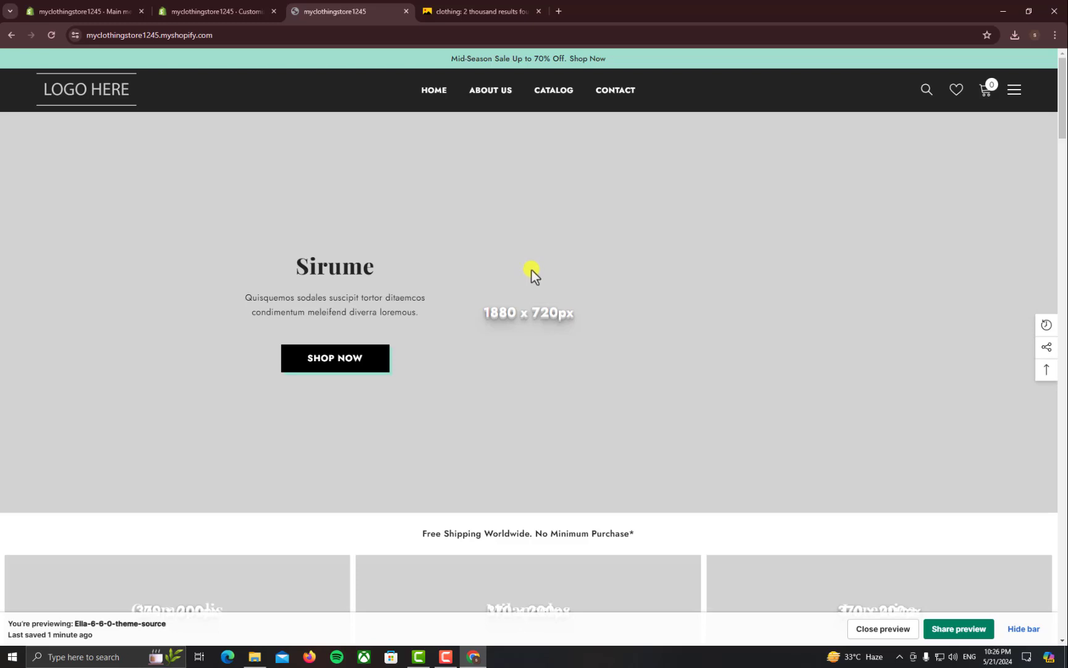
click(534, 8)
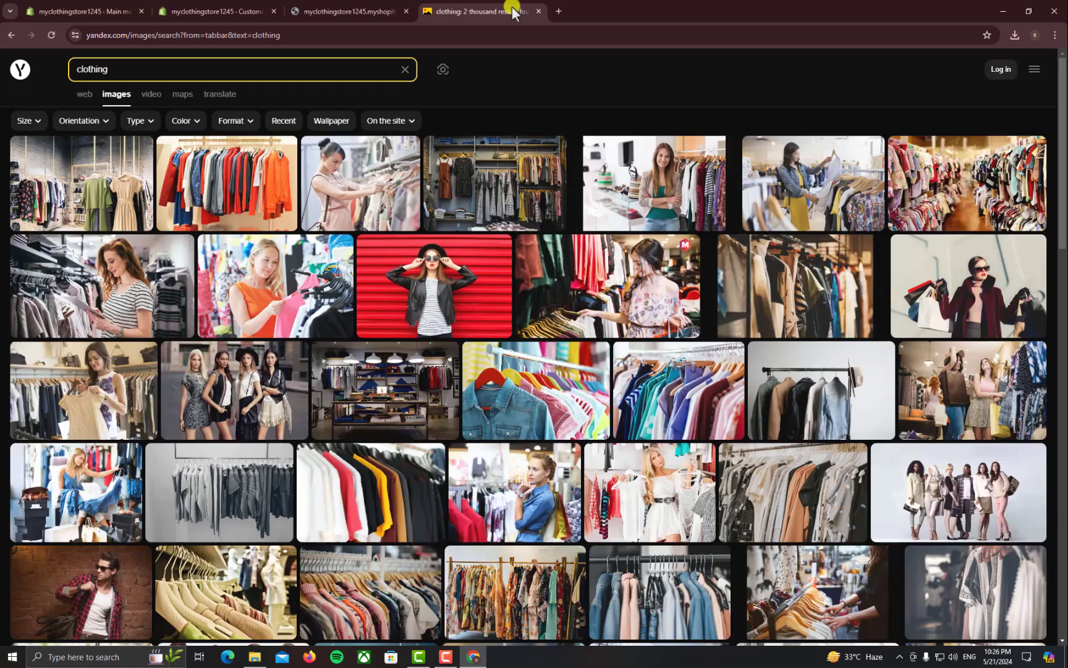
Open the clothing-rack photo at 1280×720 and save it as AdobeStock_119888051.jpeg
click(796, 288)
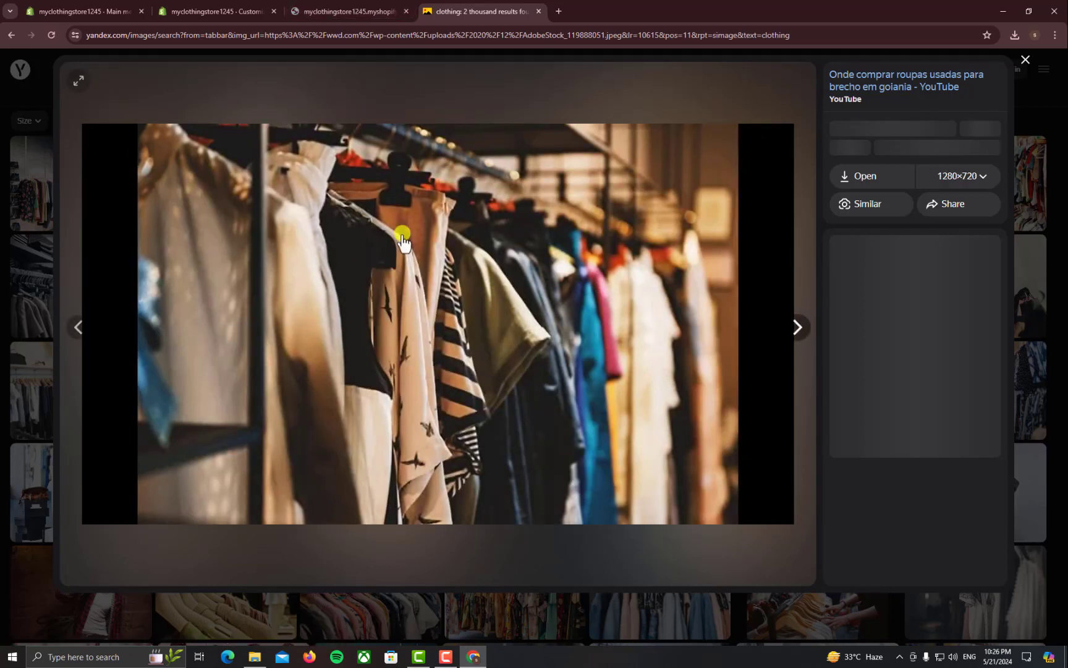
right_click(439, 248)
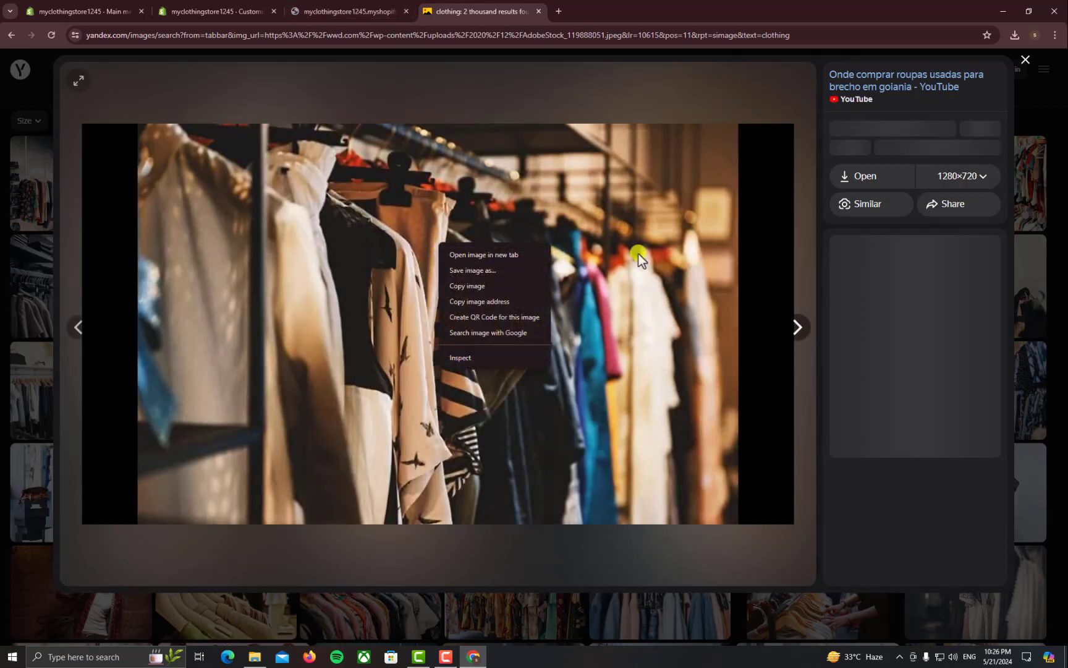
click(947, 187)
click(951, 181)
click(954, 224)
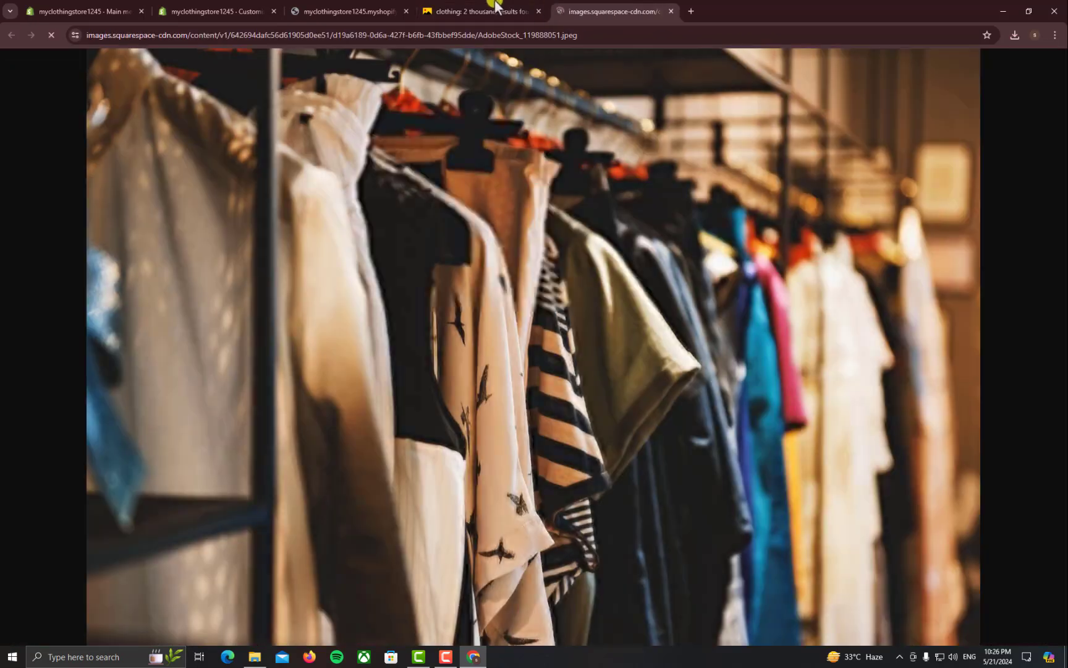
right_click(500, 208)
click(523, 234)
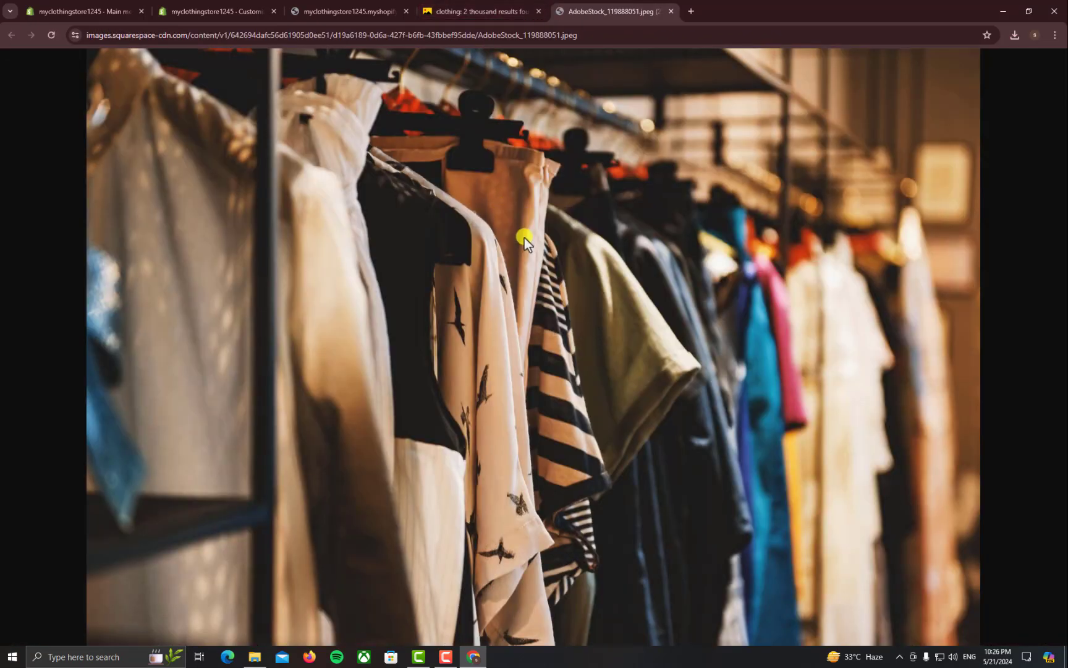
key(Return)
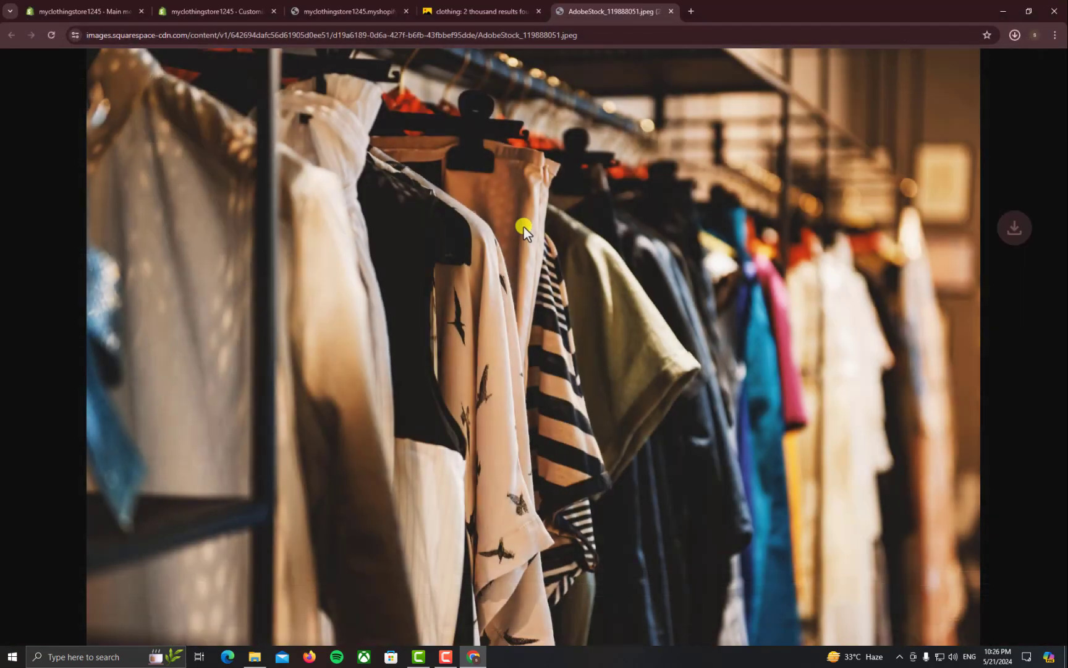
click(392, 14)
Upload AdobeStock_119888051 from Downloads and set it as the Sirume slide's image
click(247, 11)
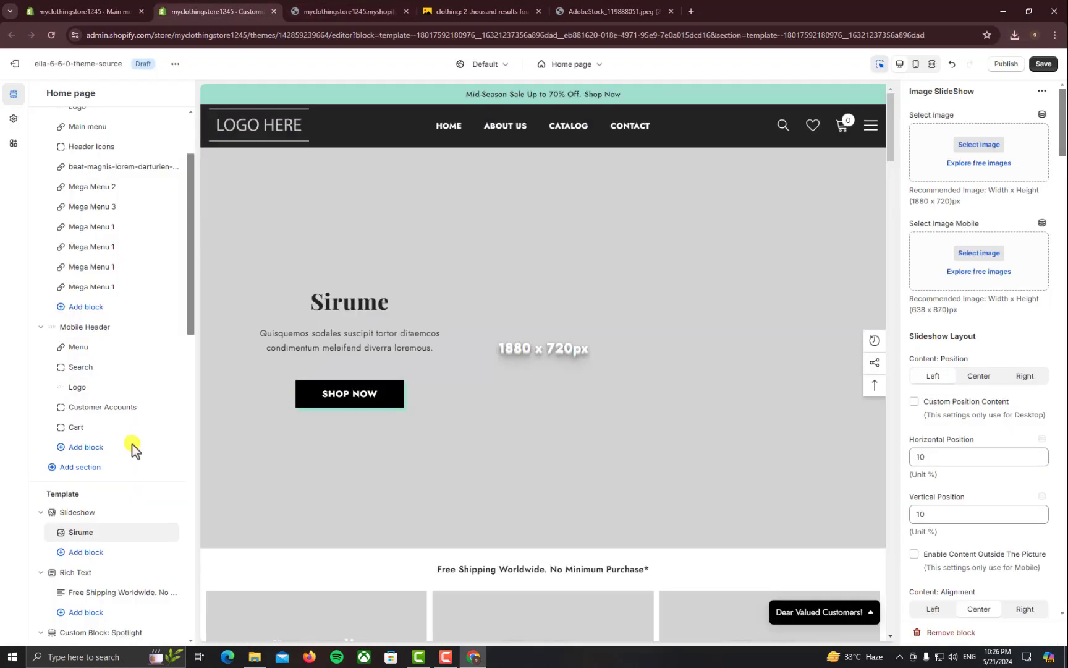
click(926, 152)
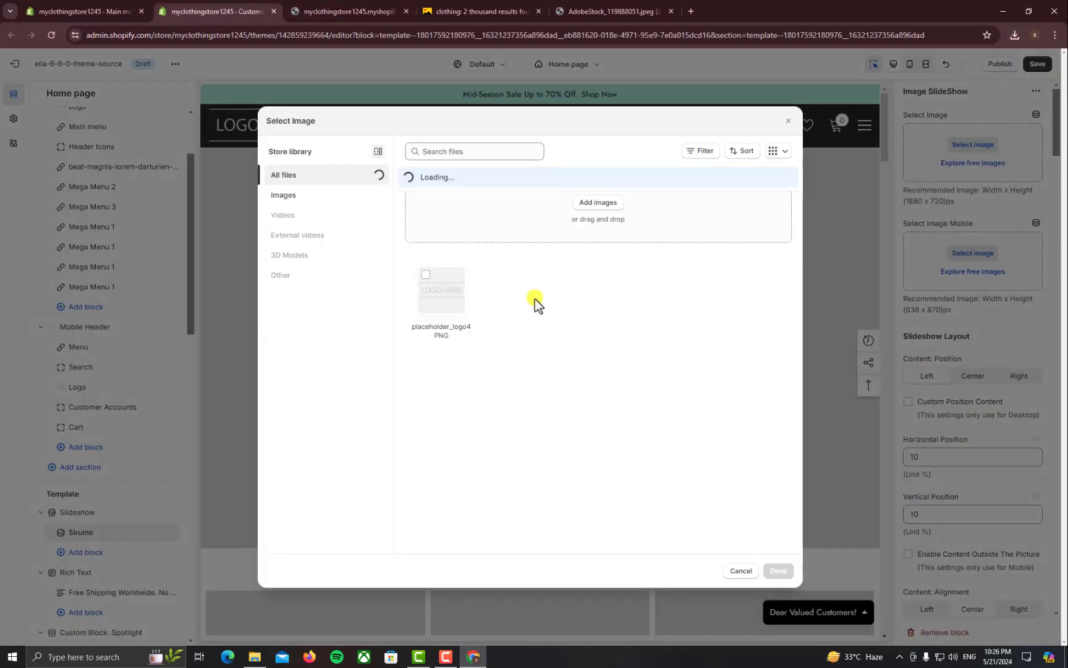
click(466, 235)
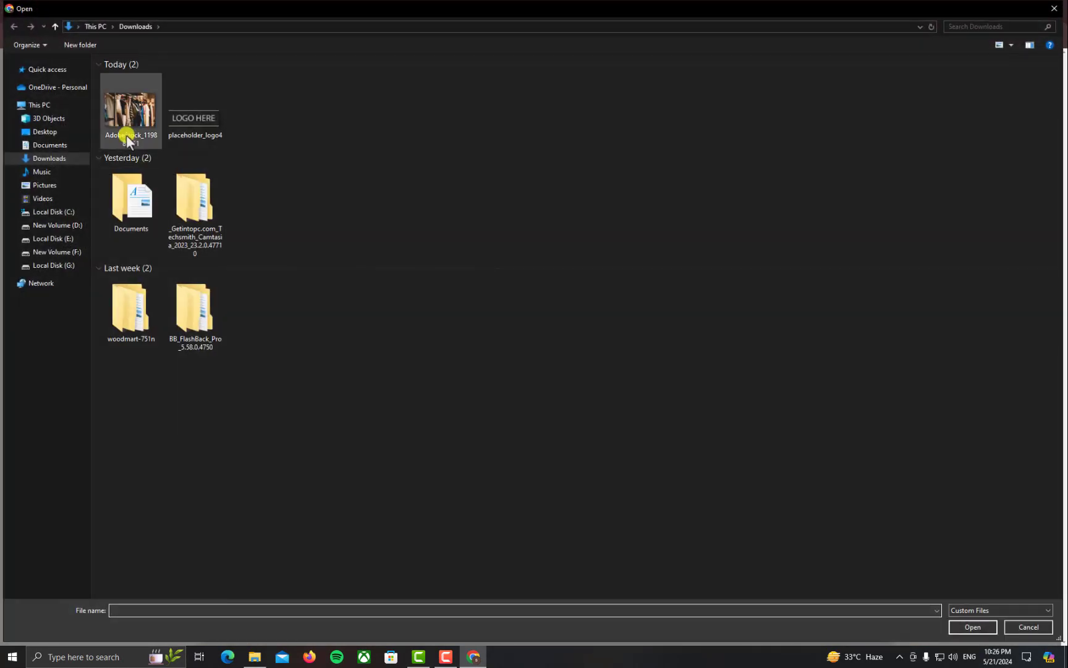
double_click(125, 128)
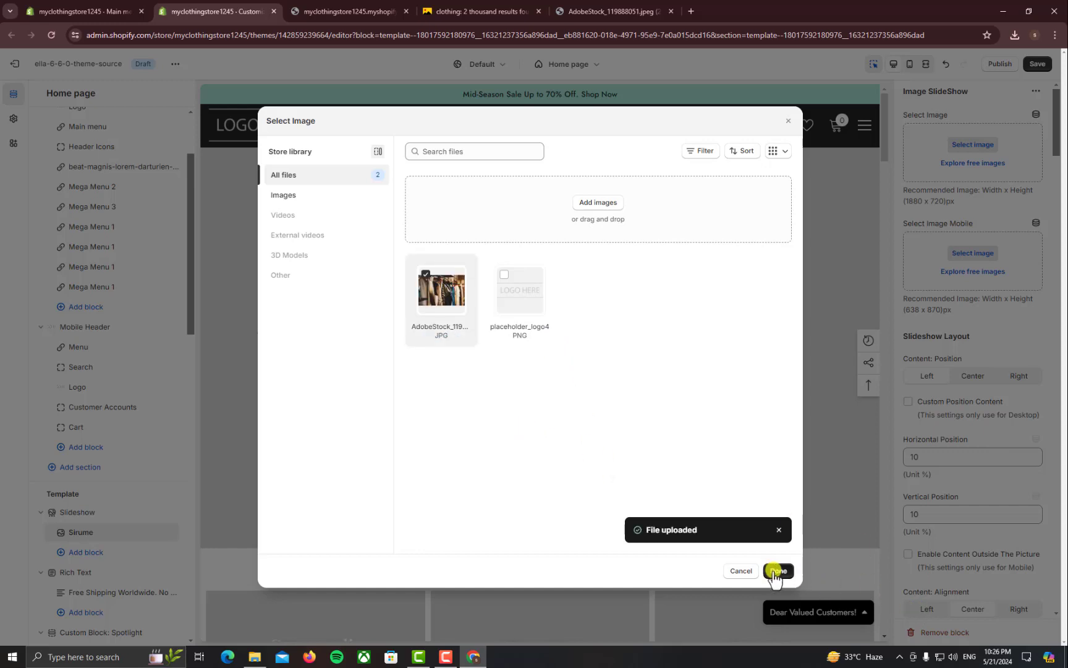
click(777, 571)
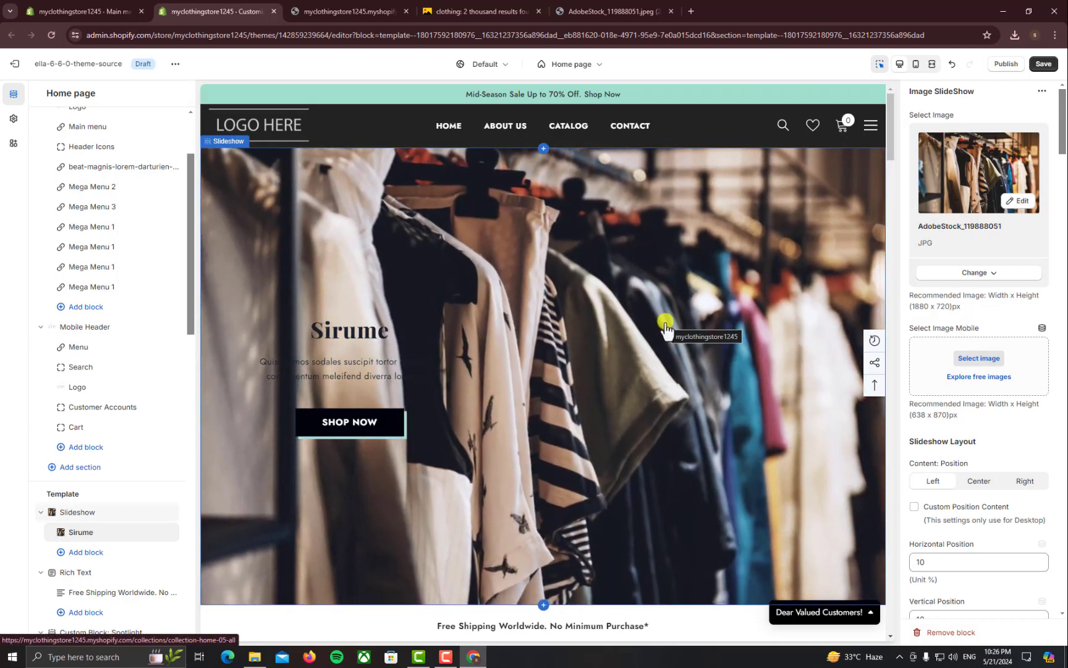
Pick AdobeStock_119888051 as the Sirume slide's mobile image, then scroll through its settings
click(928, 370)
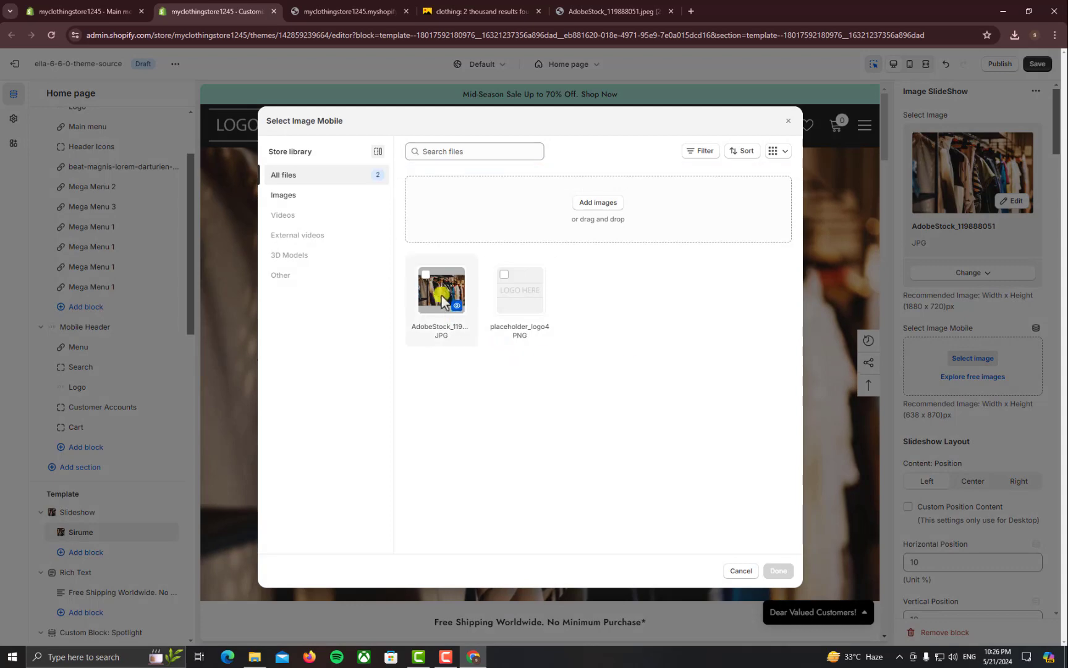
click(778, 571)
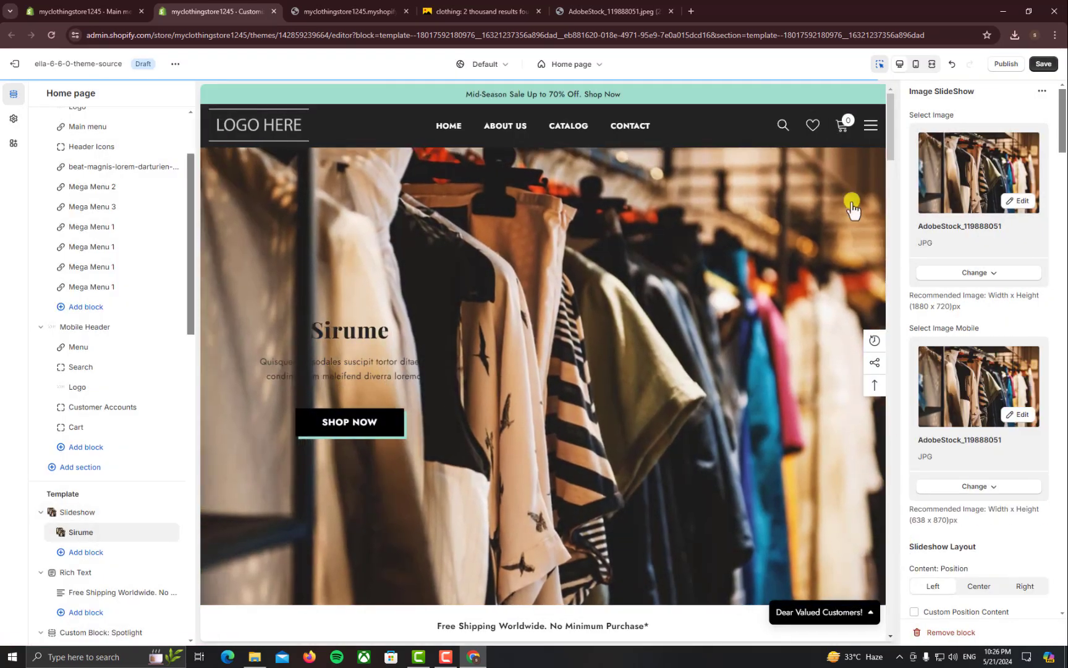
click(916, 65)
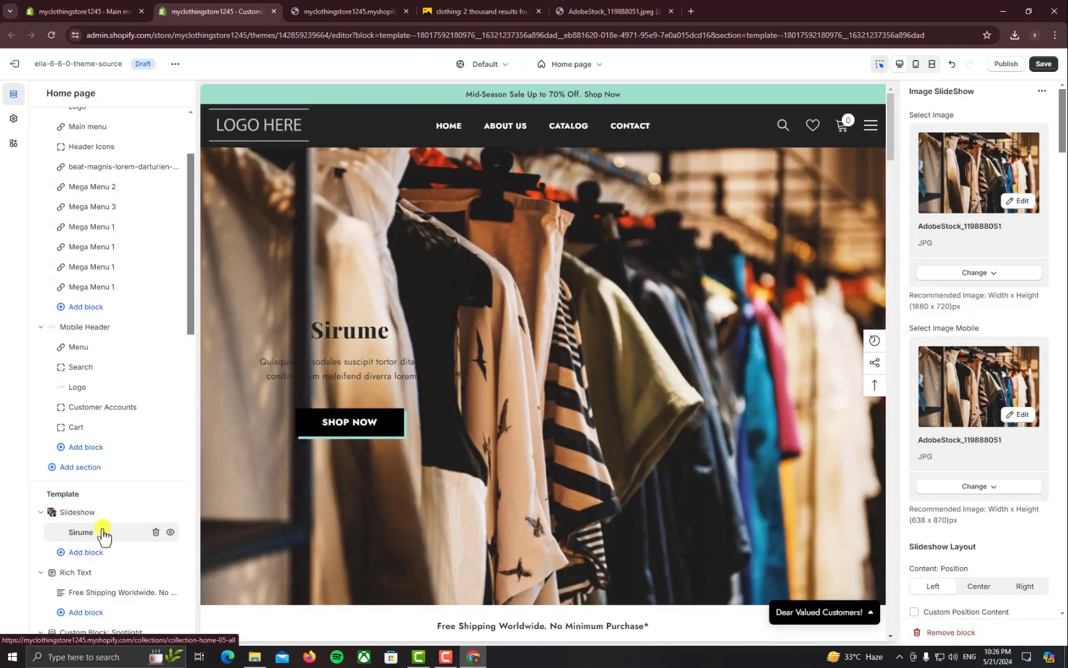
click(1043, 92)
click(1043, 92)
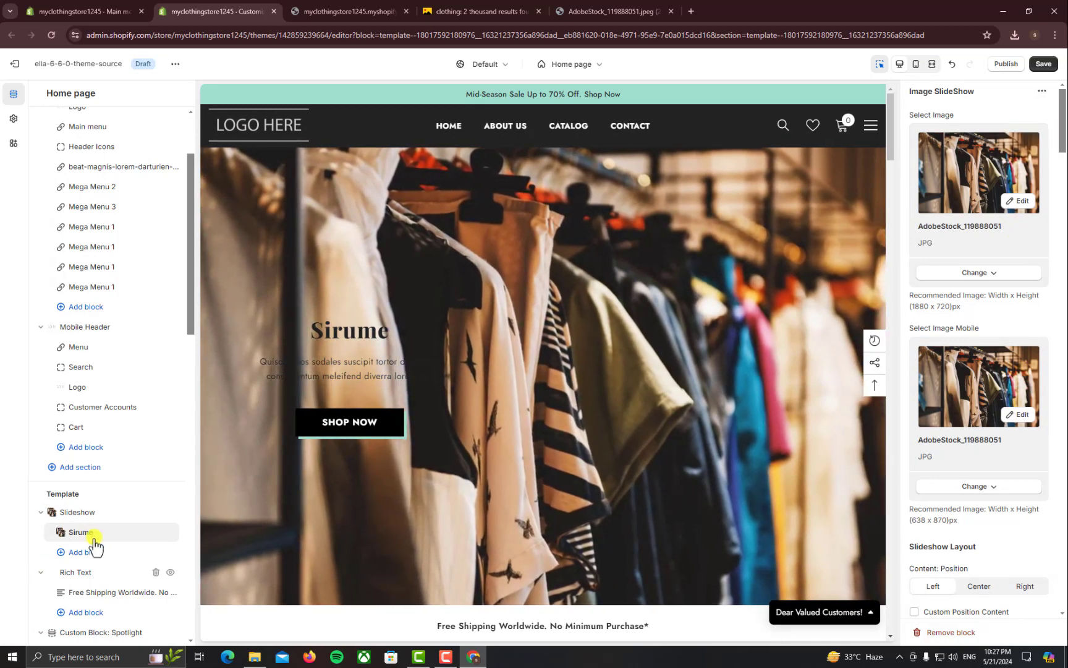
scroll(980, 566, down, 10)
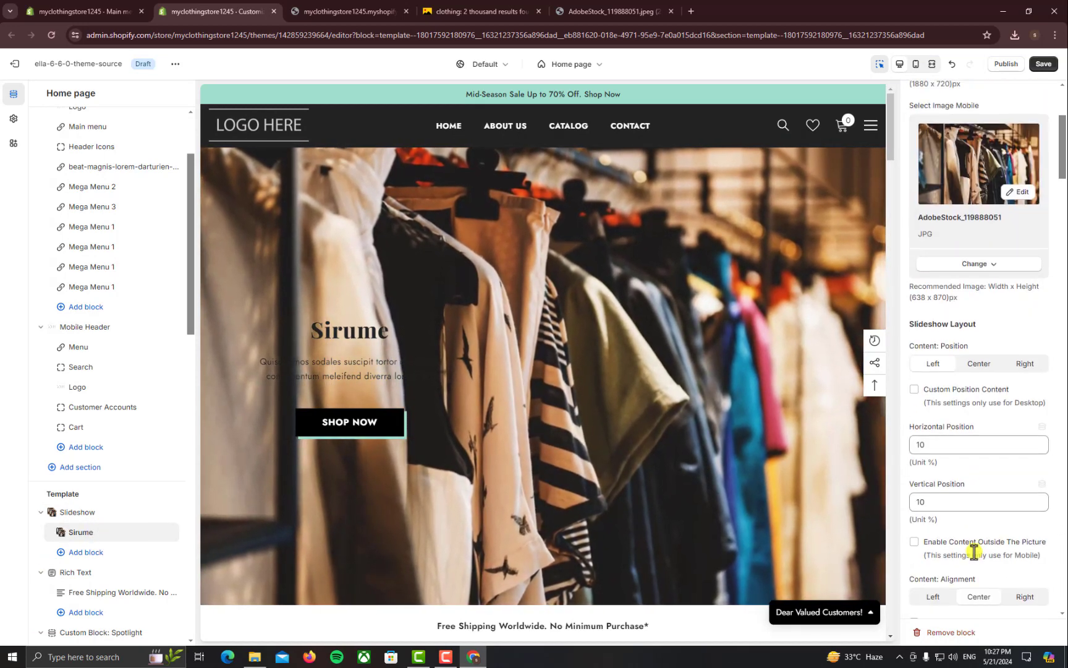
scroll(972, 546, down, 2)
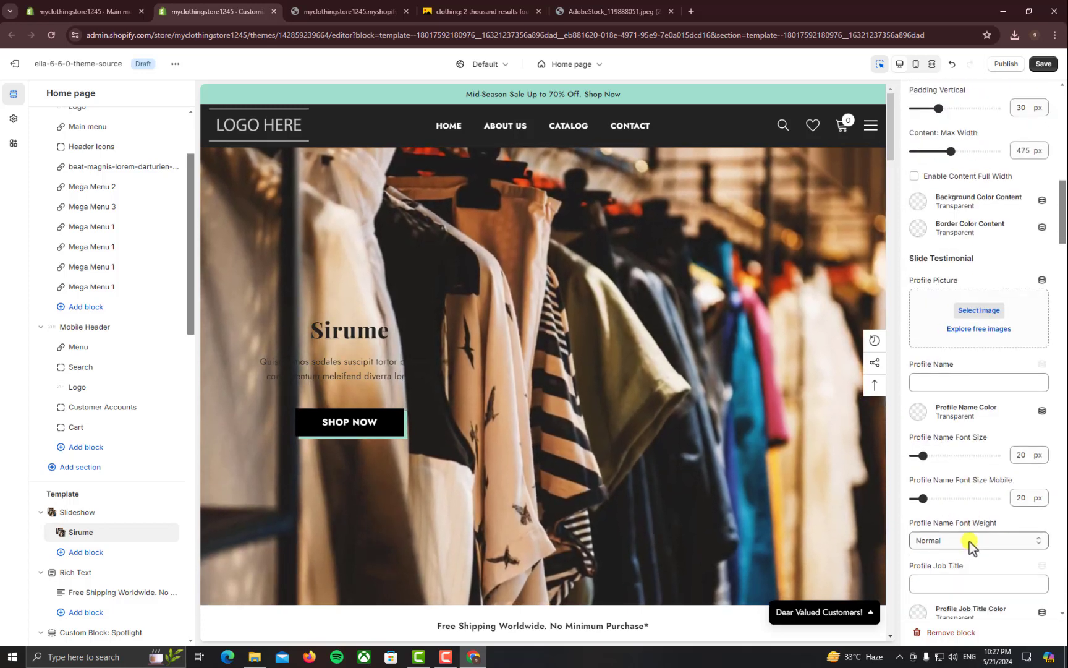
scroll(969, 542, up, 8)
scroll(968, 542, down, 2)
scroll(970, 546, down, 12)
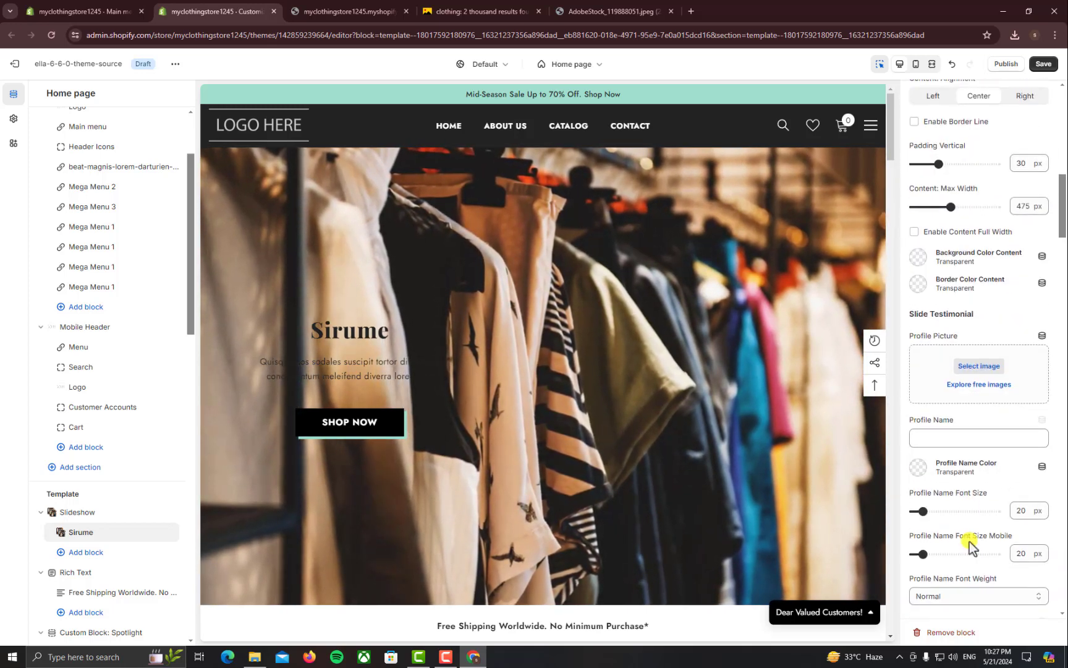
scroll(970, 547, down, 6)
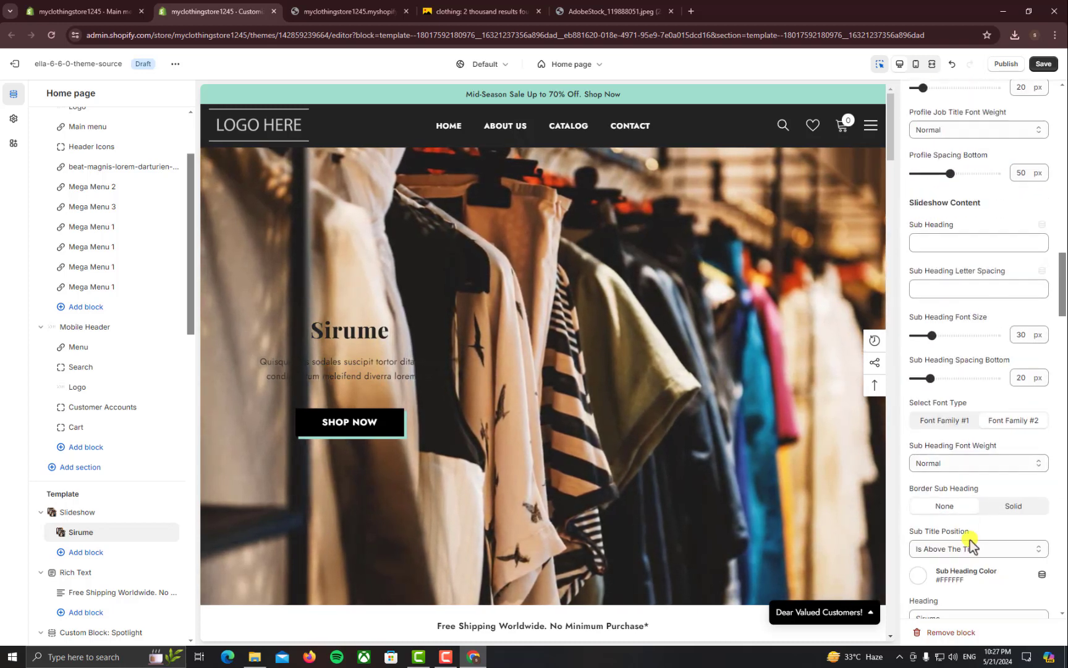
Replace the slide heading 'Sirume' with 'Welcome To Clothing Store'
click(970, 413)
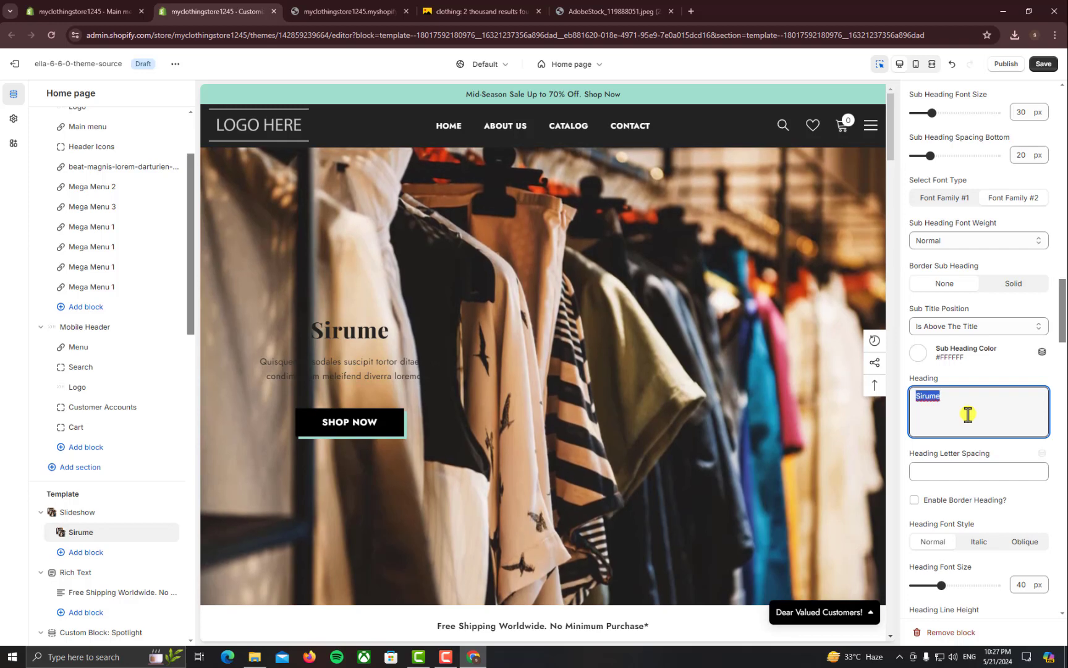
text(Welcom)
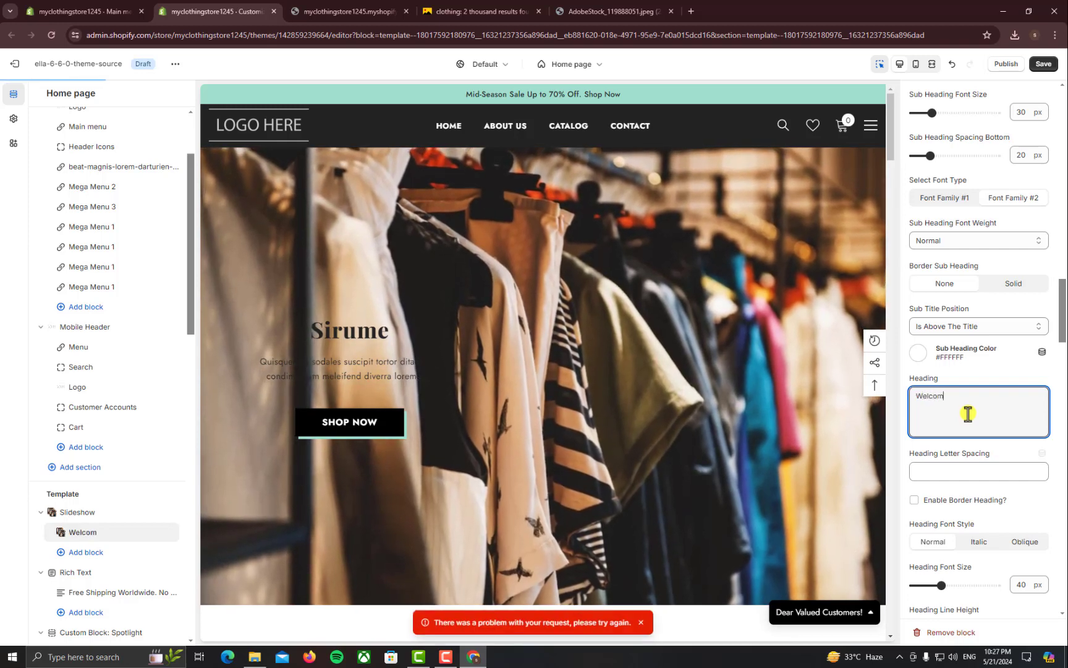
text(e)
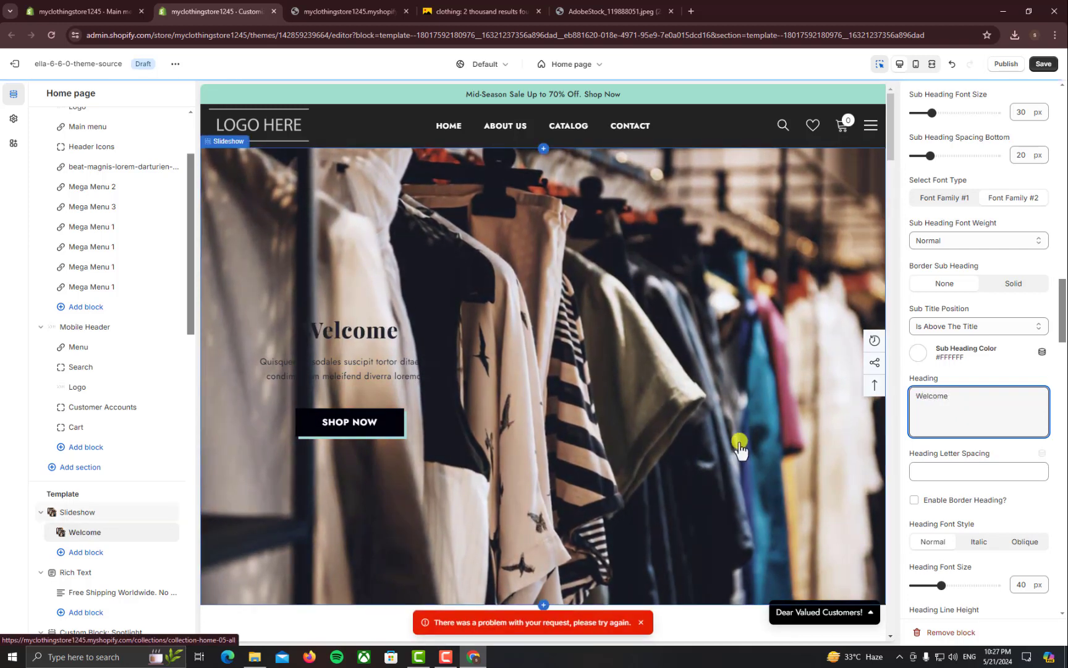
scroll(991, 451, down, 1)
scroll(990, 451, down, 4)
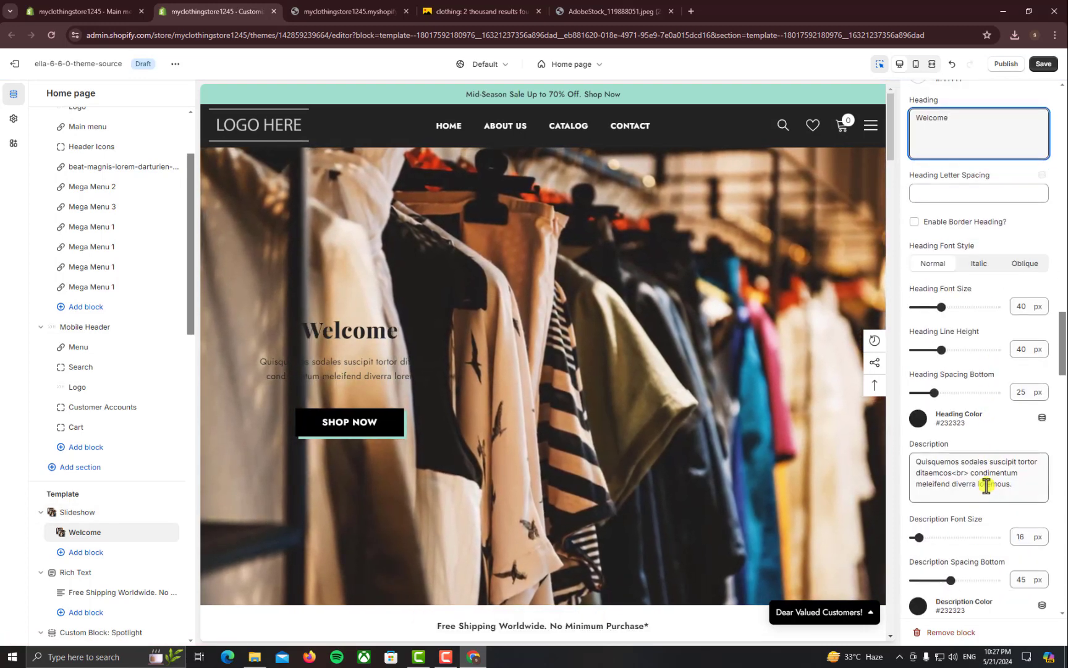
scroll(986, 384, up, 4)
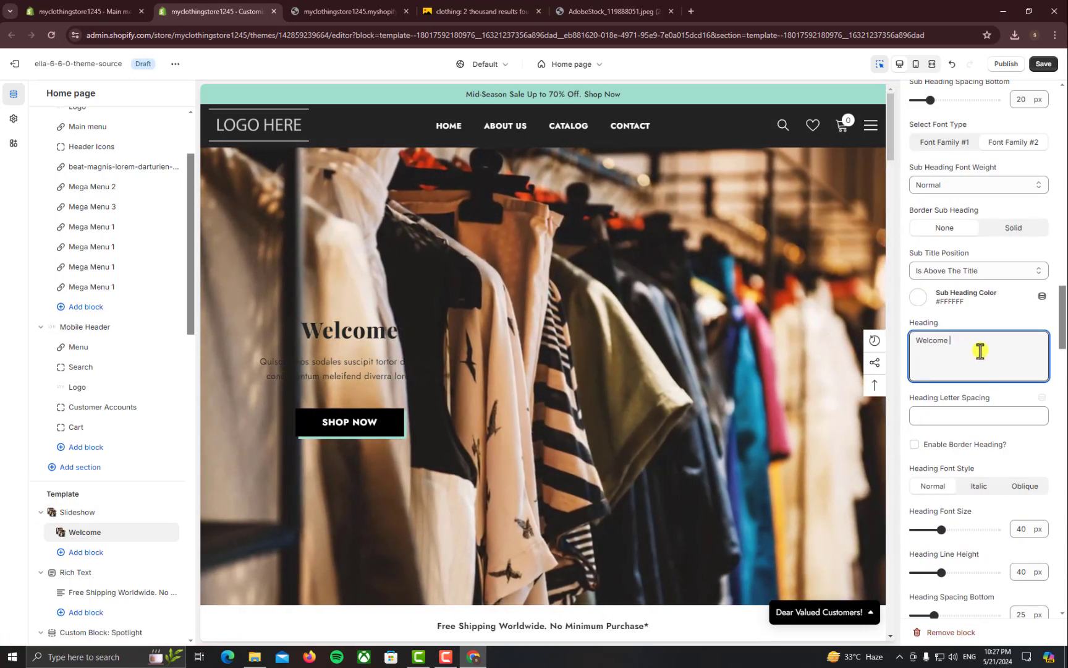
text(o)
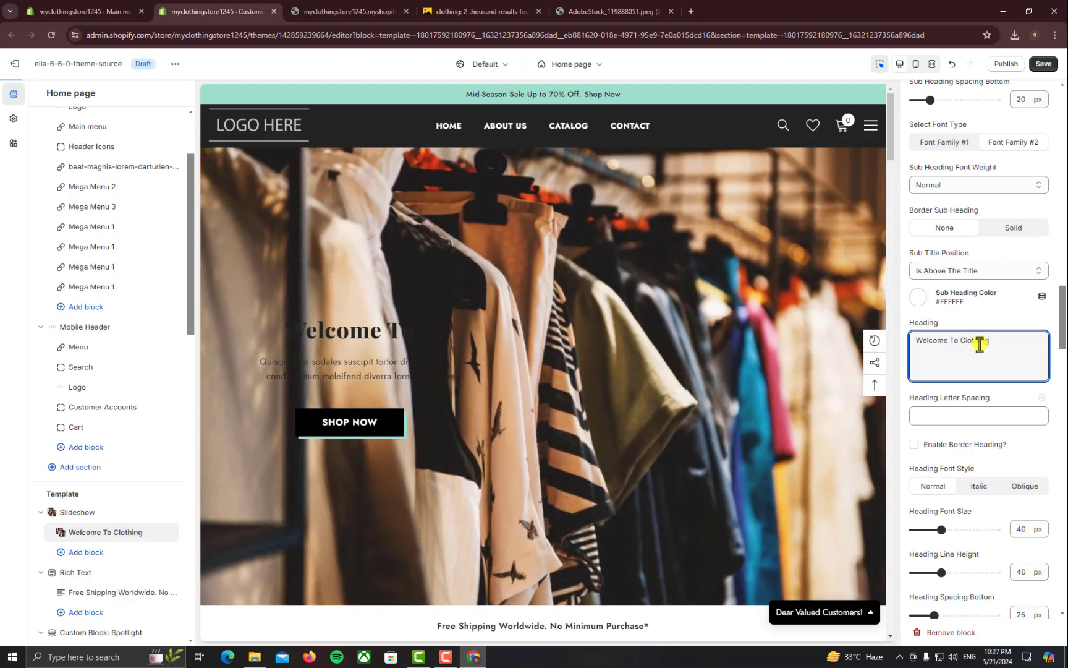
text(Clothing Store)
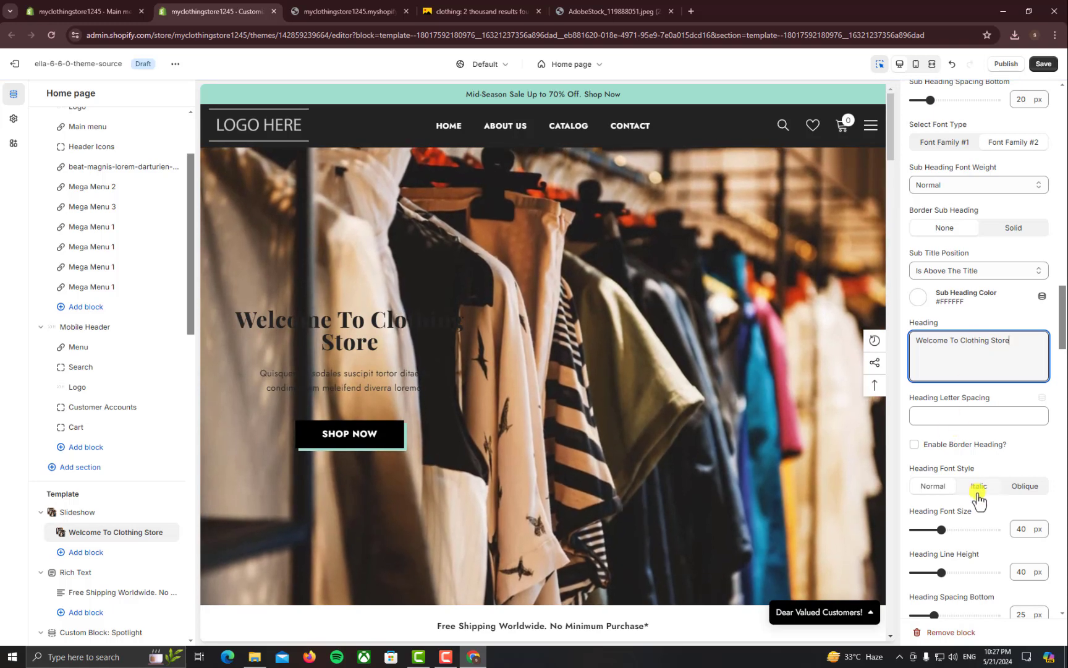
Lower the heading font size from 40 to 32 px
scroll(974, 502, down, 1)
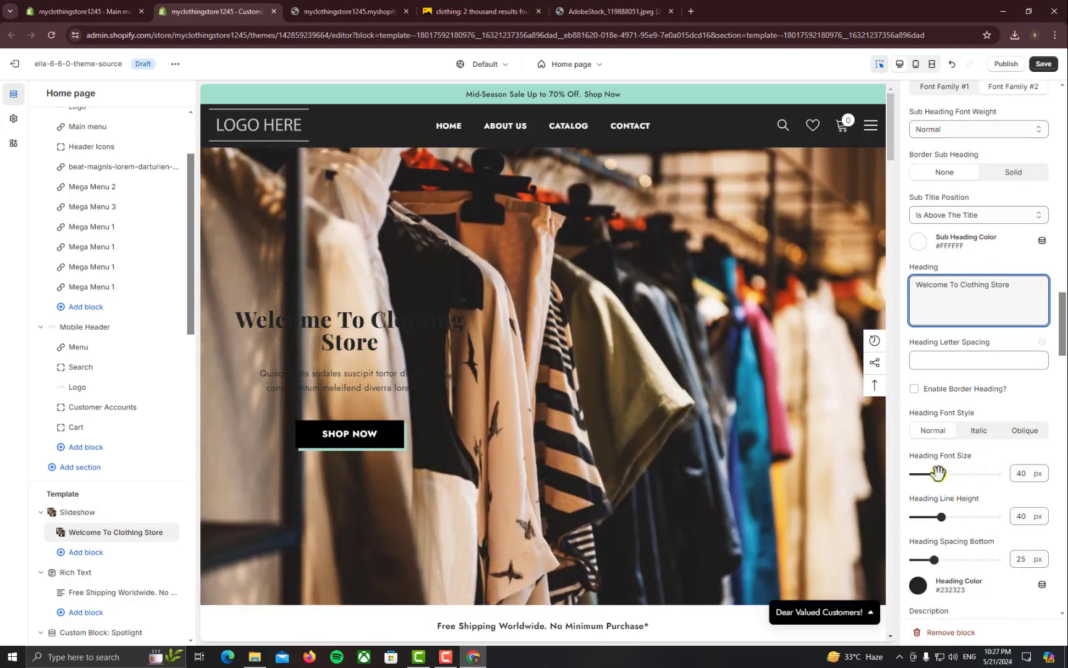
drag(940, 473, 934, 473)
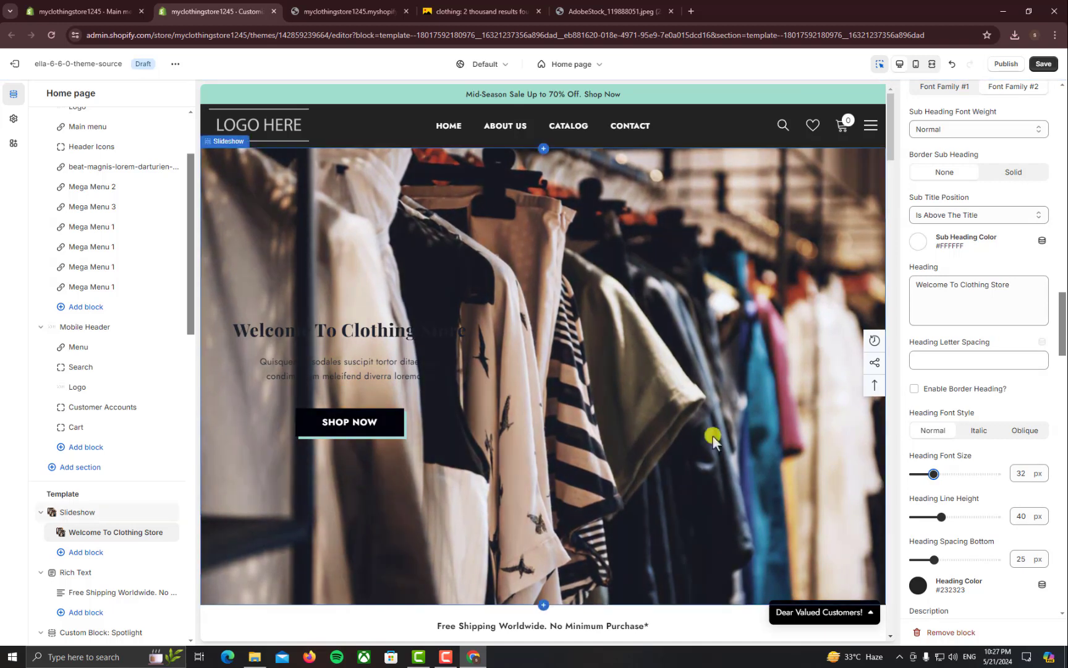
scroll(994, 482, down, 2)
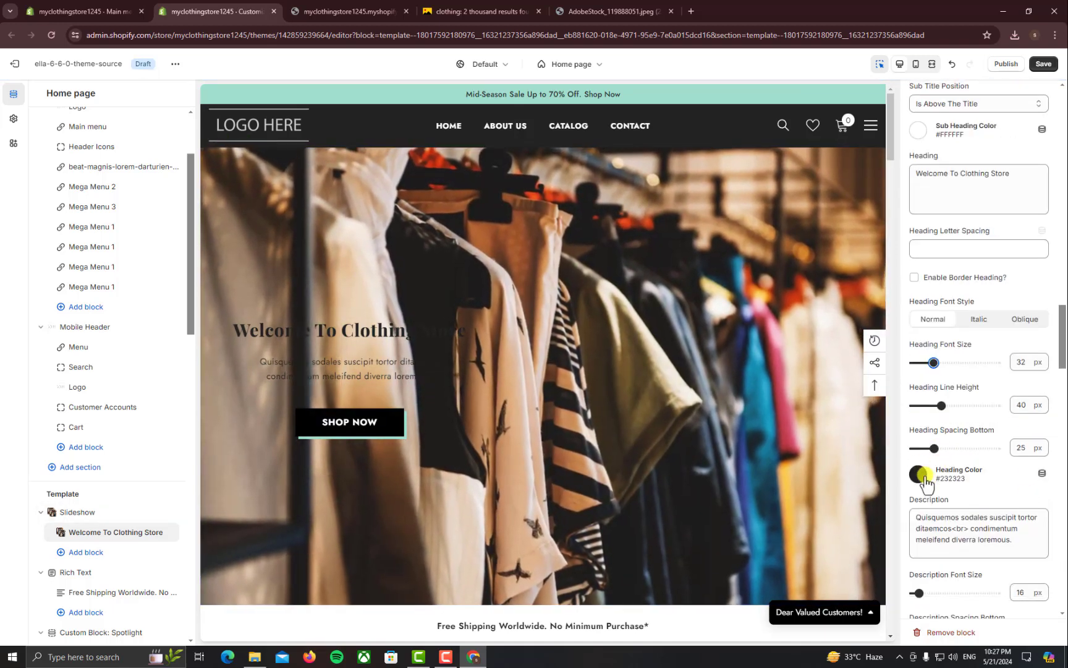
Set the slide's heading colour to white
click(924, 477)
click(1009, 431)
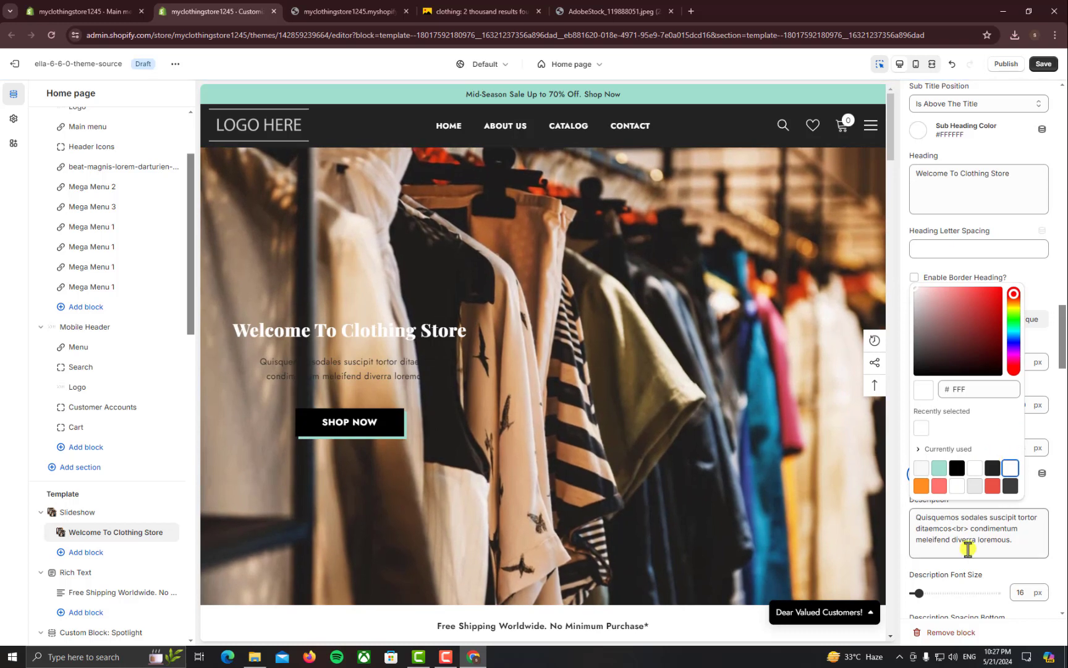
click(967, 548)
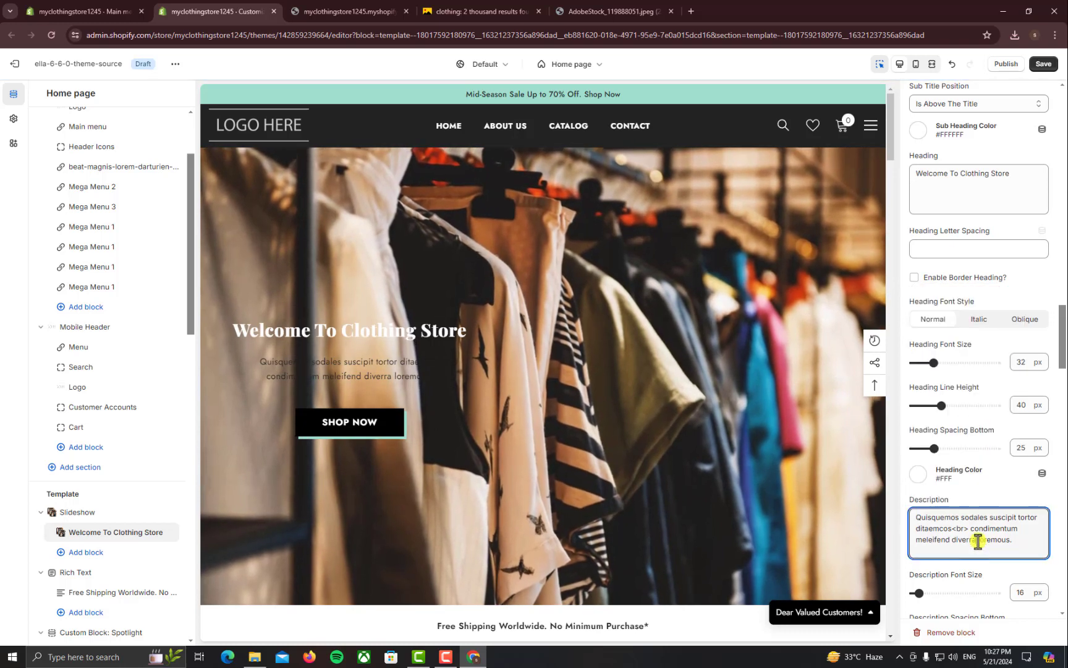
scroll(989, 520, down, 2)
Set the slide's description colour to white using the recent white swatch
drag(1029, 435, 945, 419)
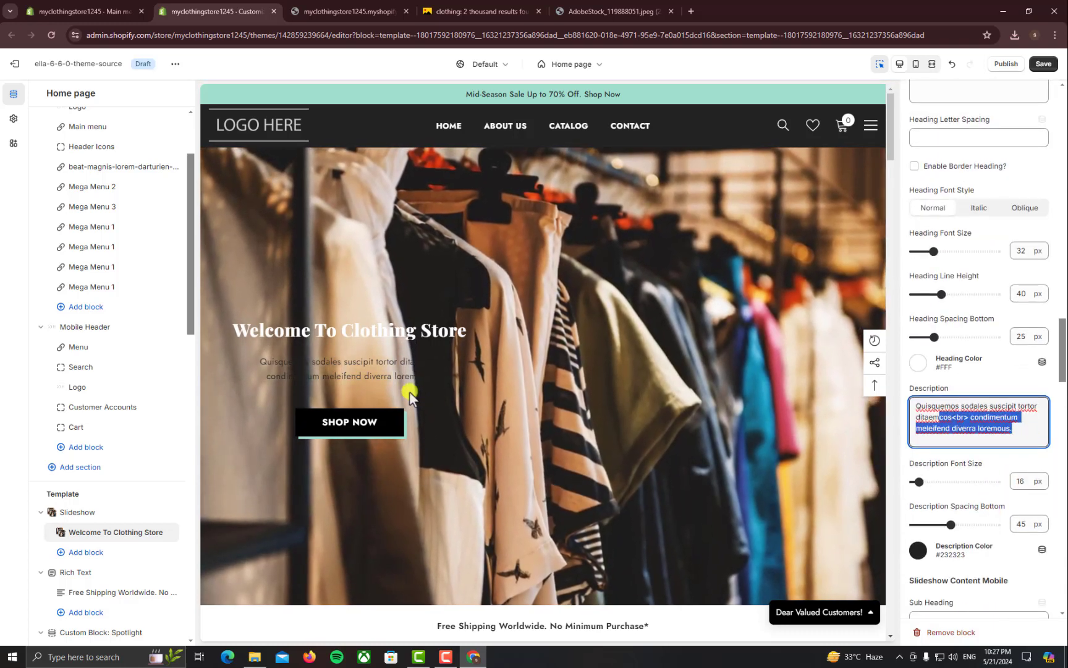
scroll(1046, 560, down, 1)
click(917, 496)
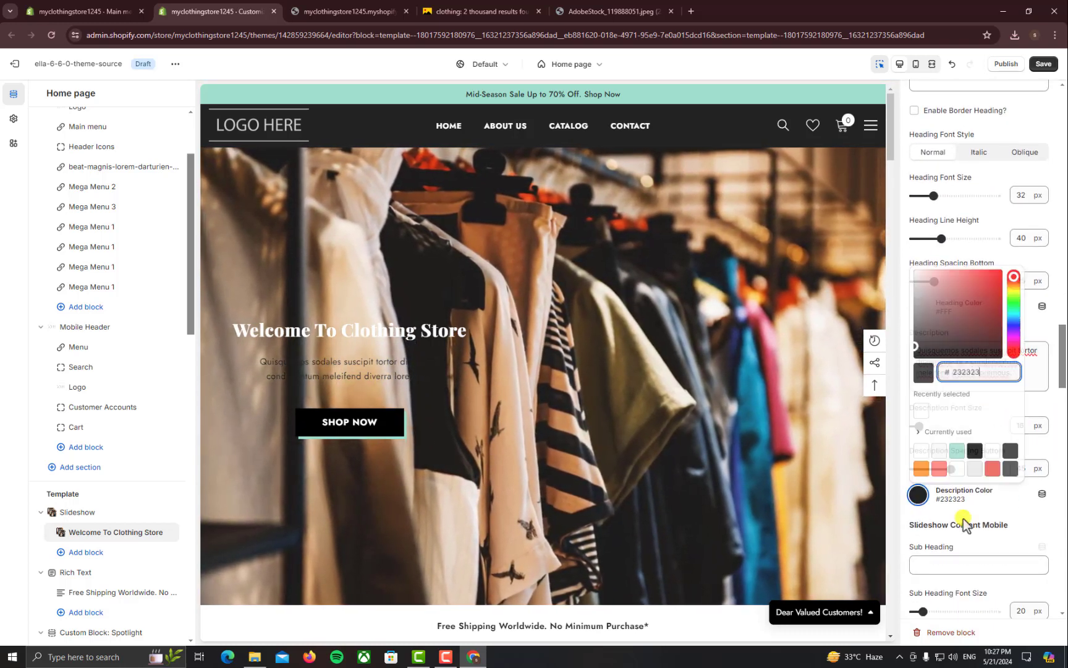
click(921, 411)
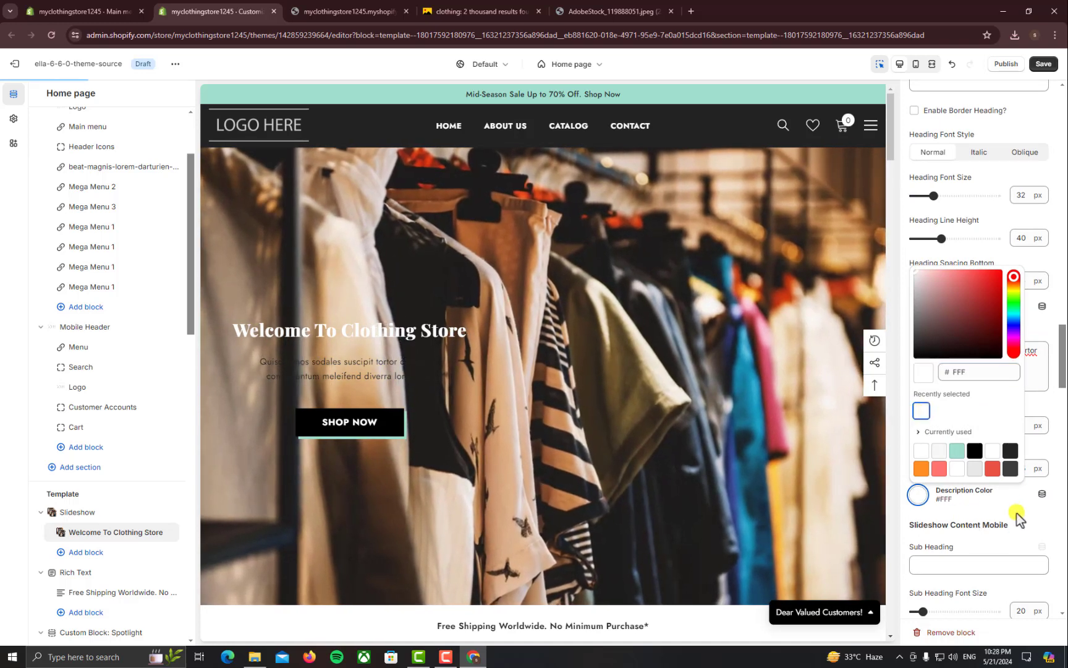
click(606, 535)
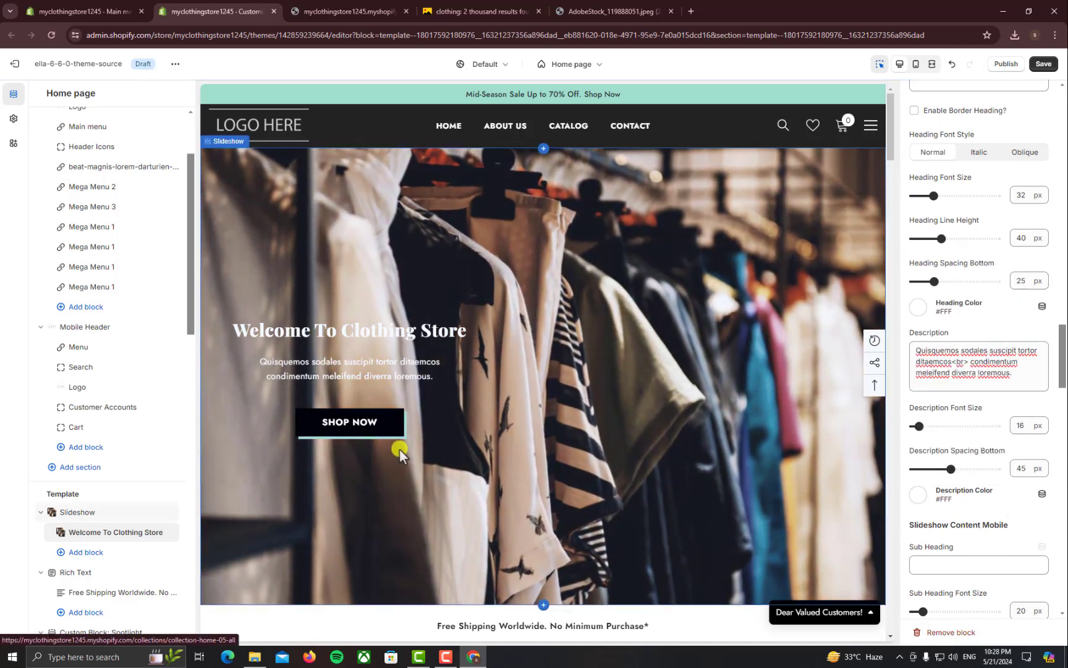
scroll(1030, 489, down, 5)
scroll(1025, 491, down, 1)
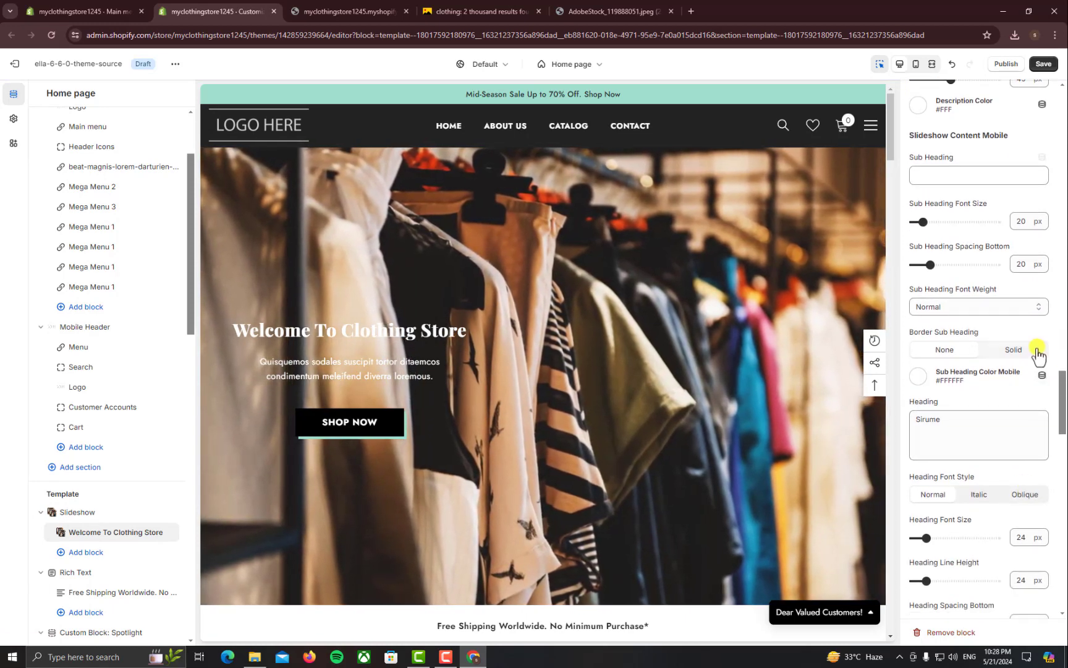
scroll(1041, 371, down, 15)
scroll(1039, 350, up, 10)
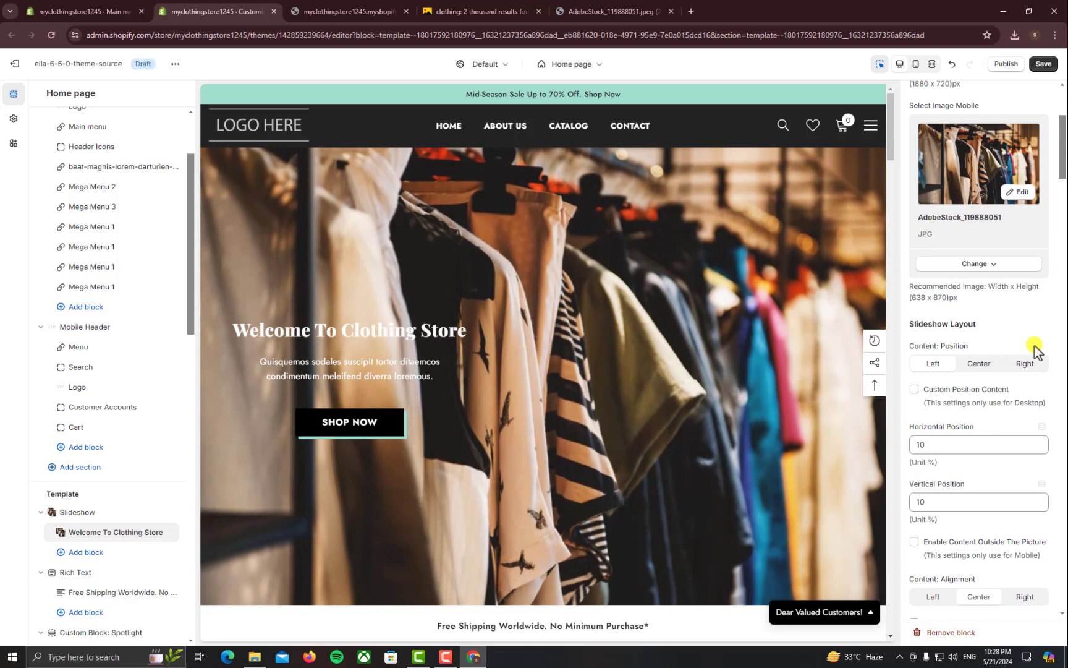
scroll(980, 409, up, 4)
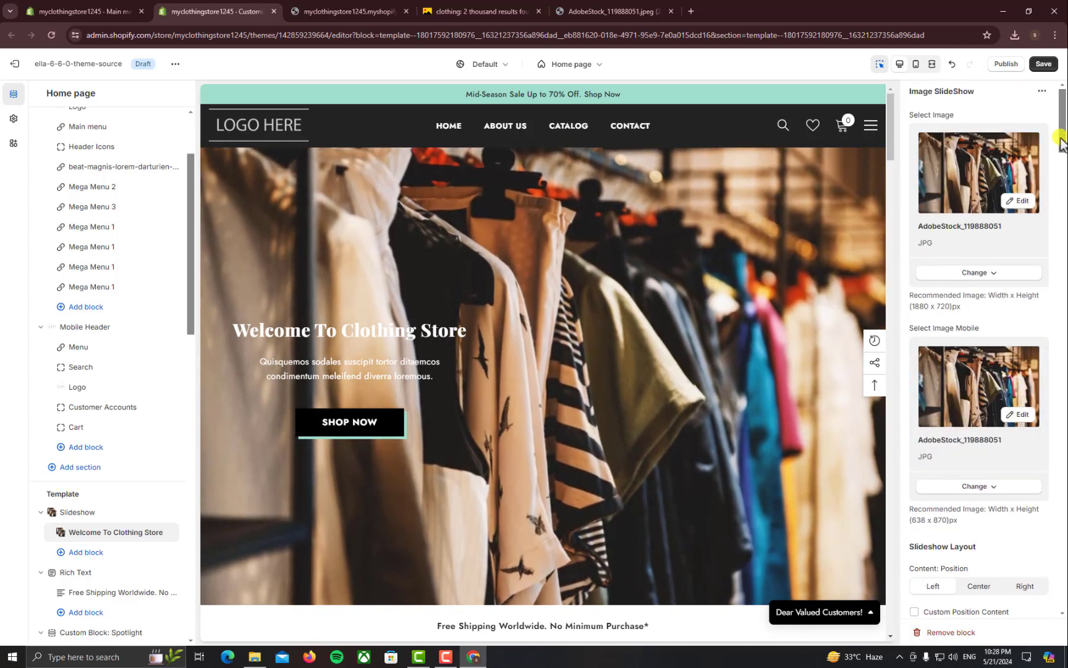
click(1043, 92)
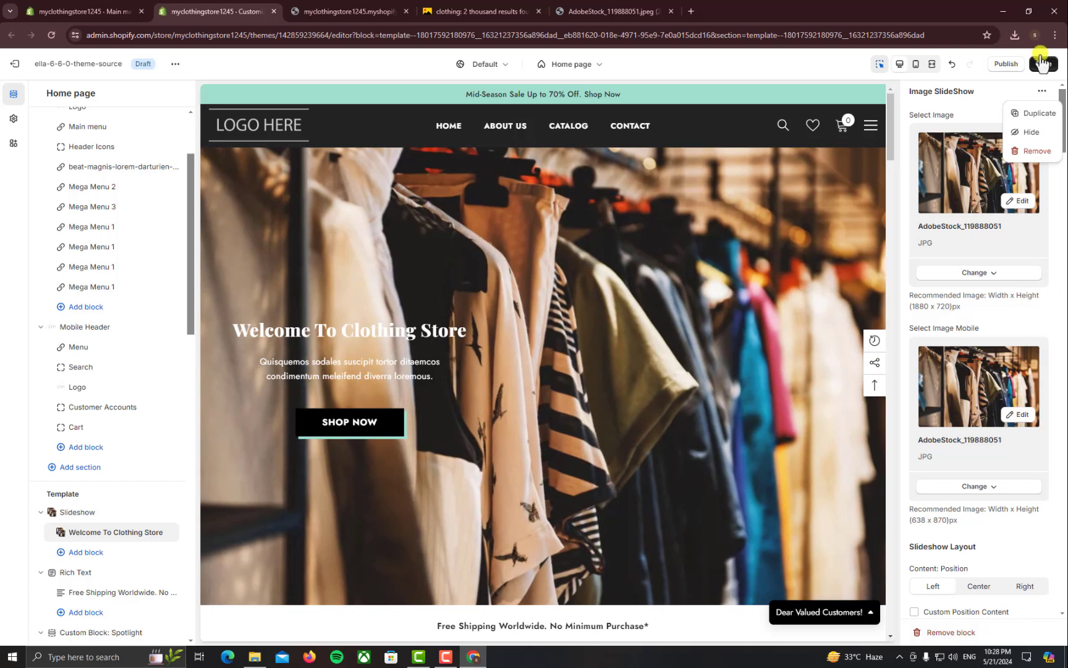
Open the Cosmopolis spotlight tile's Small Image settings and its image picker
click(1042, 93)
scroll(155, 496, down, 3)
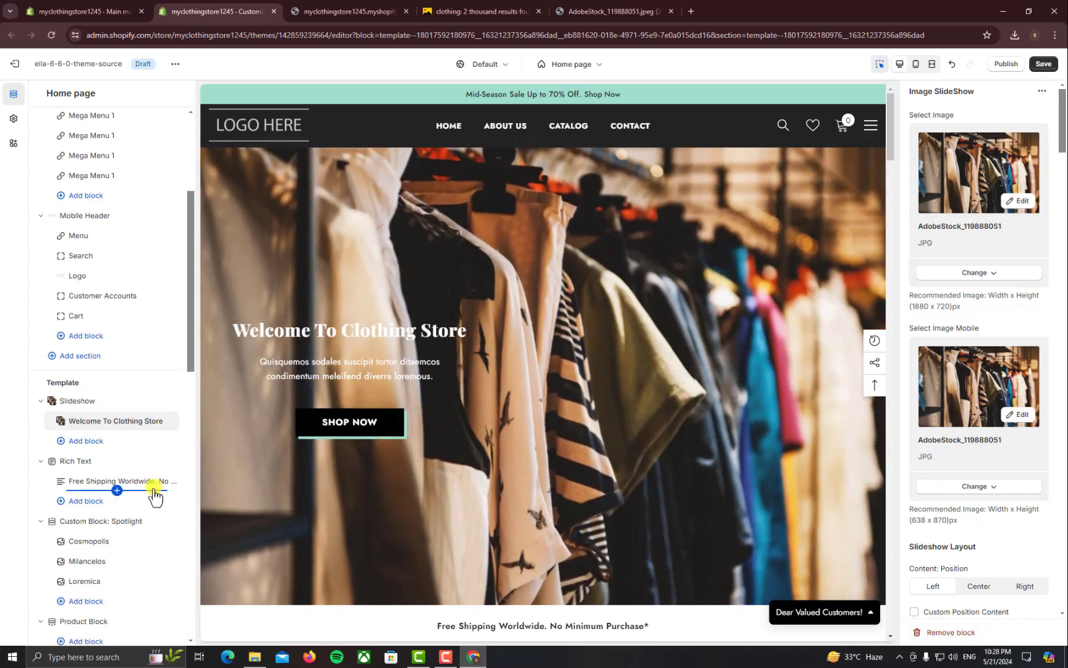
scroll(436, 479, down, 2)
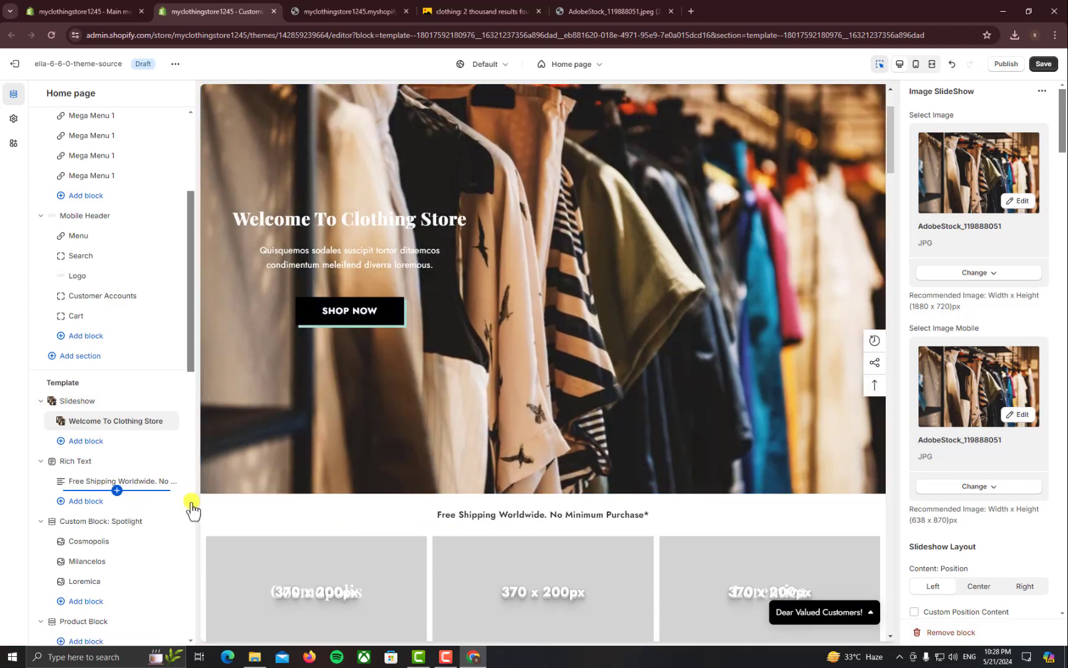
scroll(541, 420, down, 3)
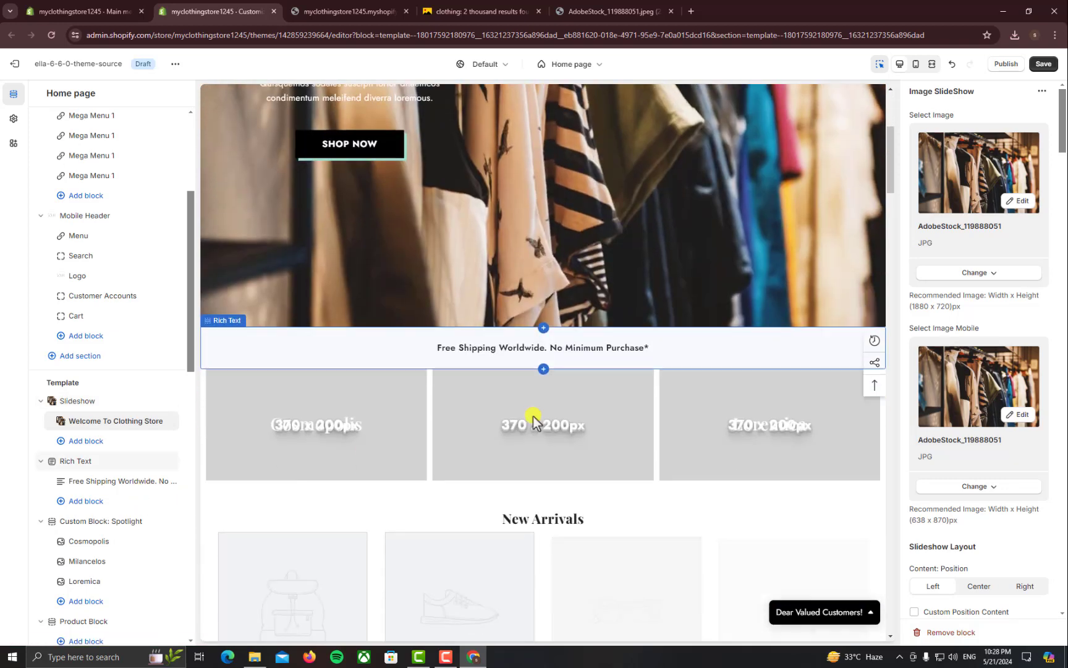
click(115, 483)
drag(986, 160, 917, 142)
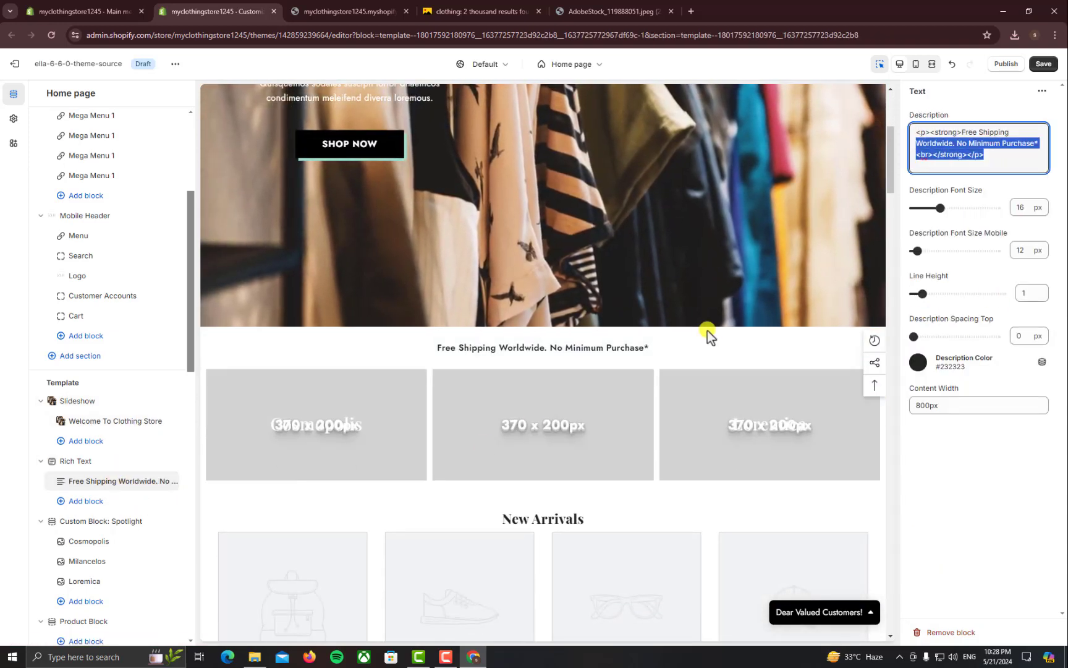
scroll(706, 334, down, 1)
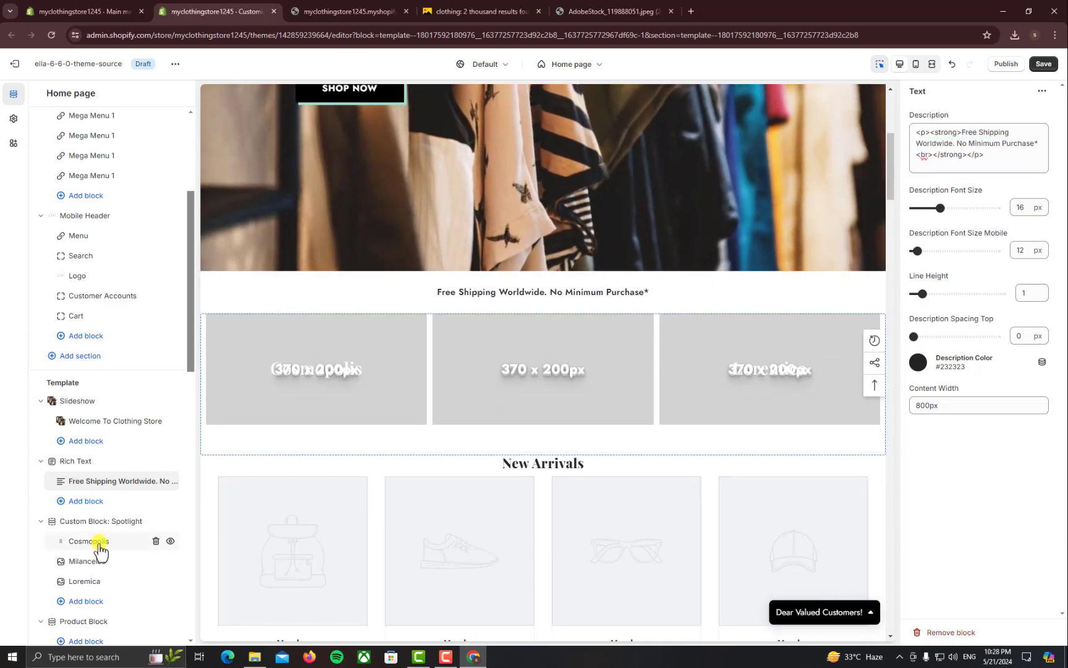
click(298, 383)
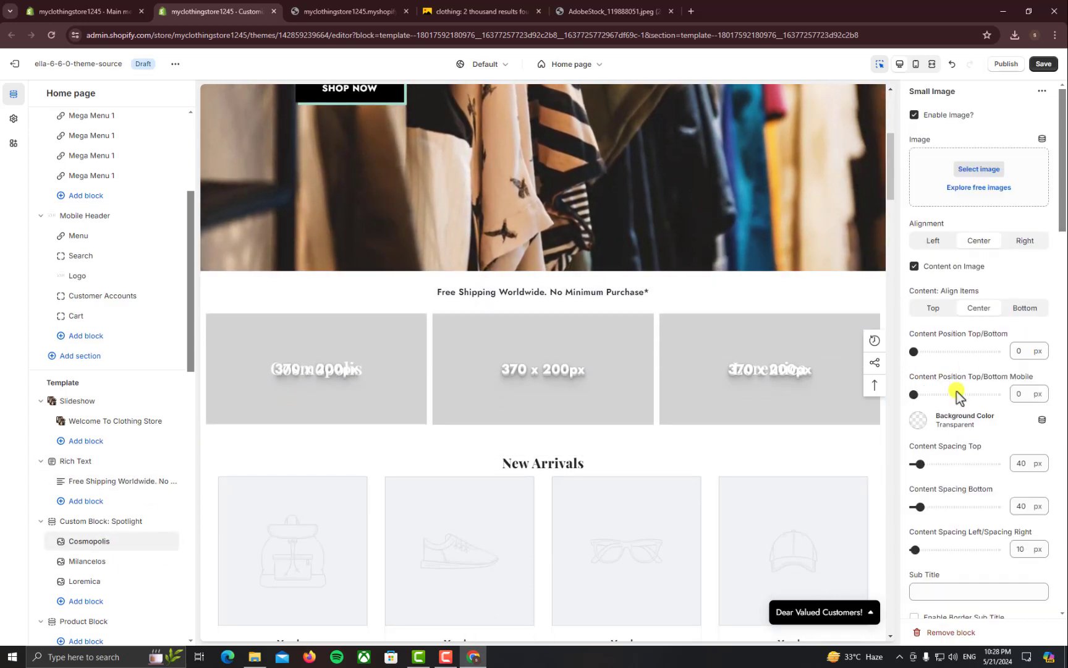
click(979, 169)
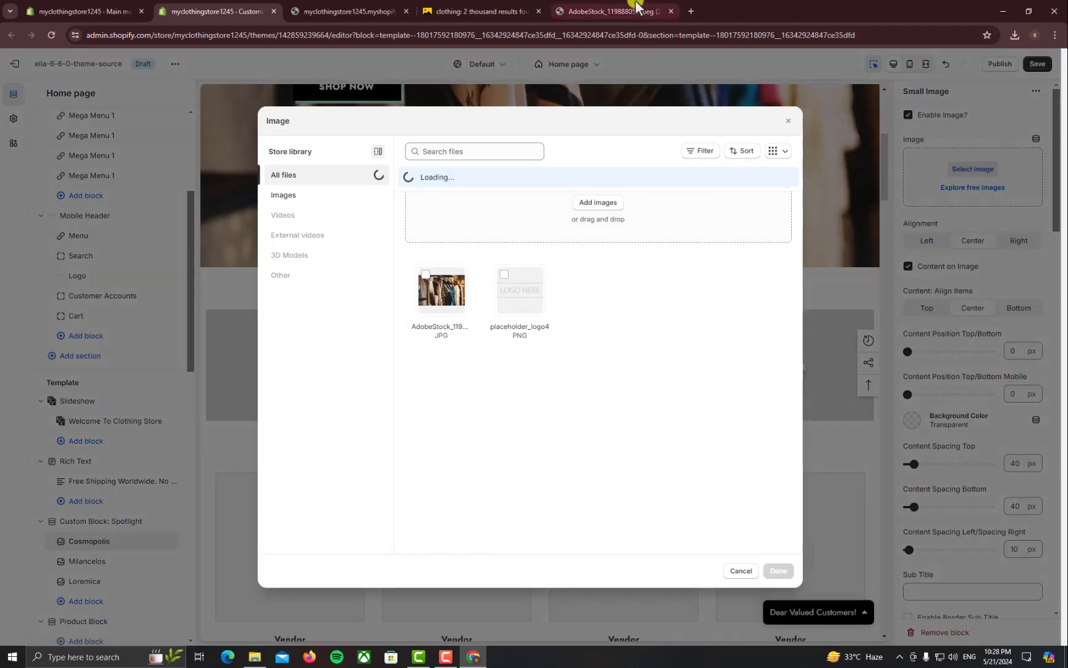
Close the AdobeStock image tab and return to the Yandex Images results
click(636, 6)
key(ctrl+w)
click(1061, 121)
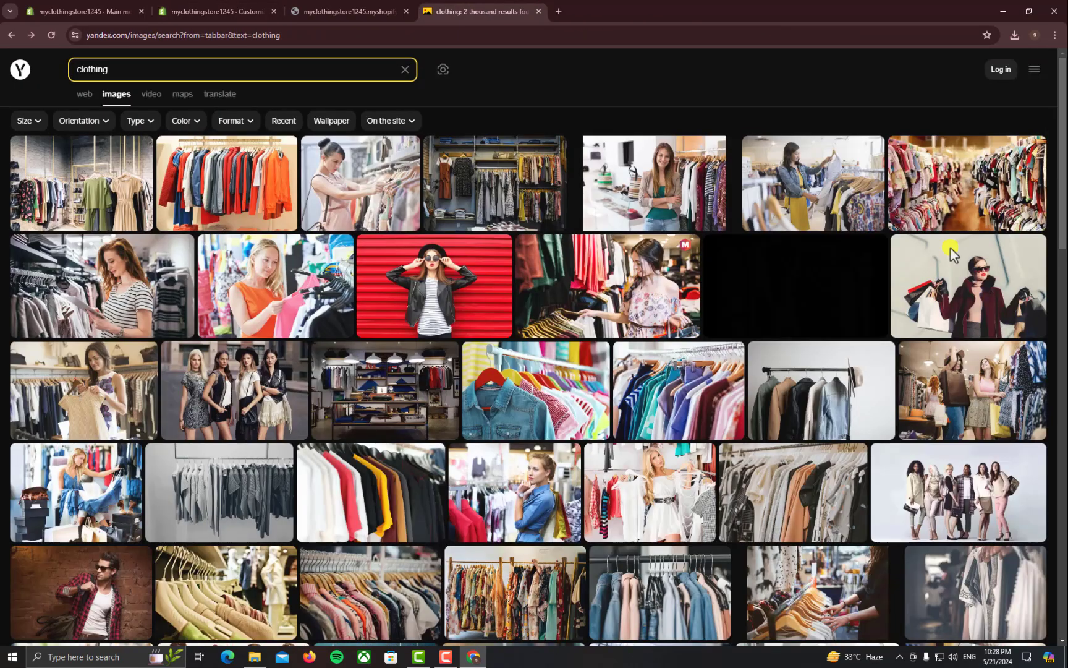
scroll(951, 248, down, 5)
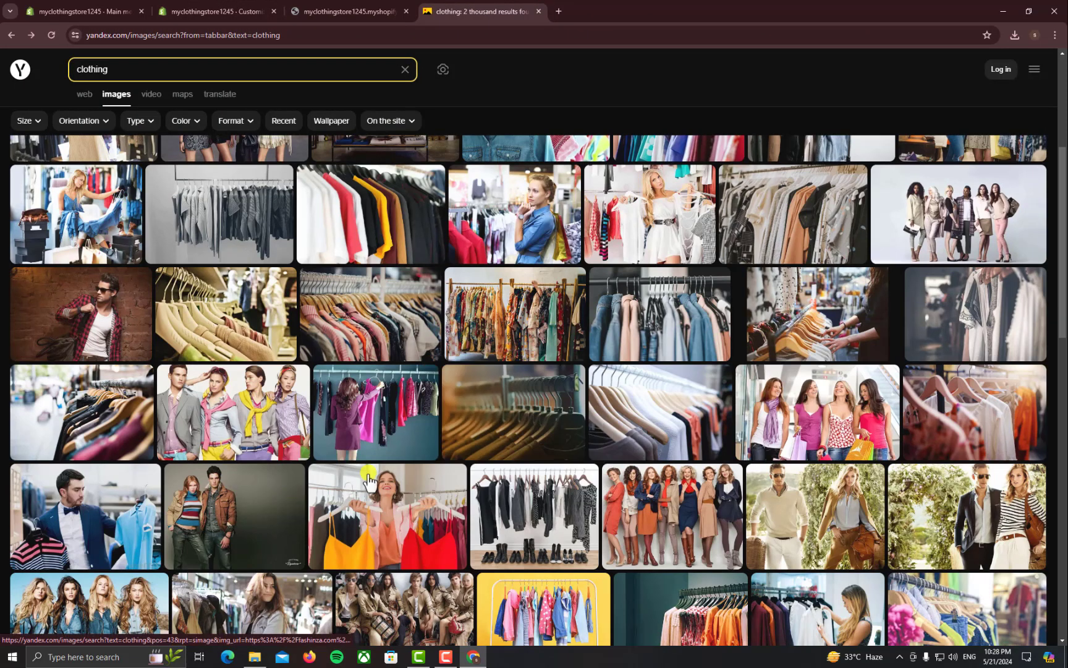
scroll(491, 332, up, 4)
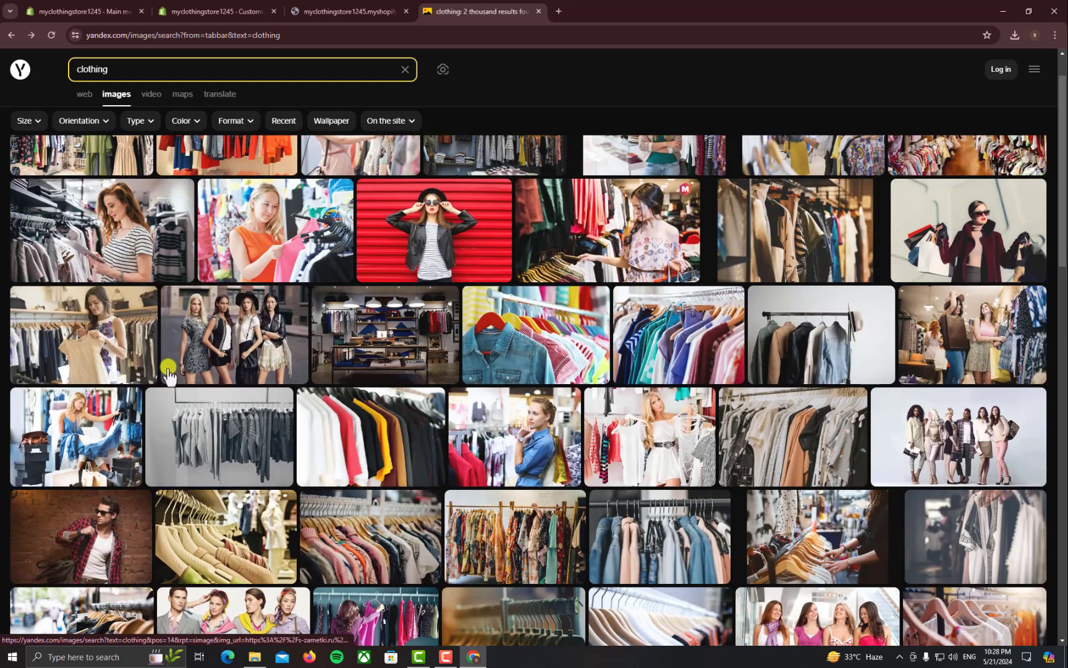
scroll(247, 346, up, 1)
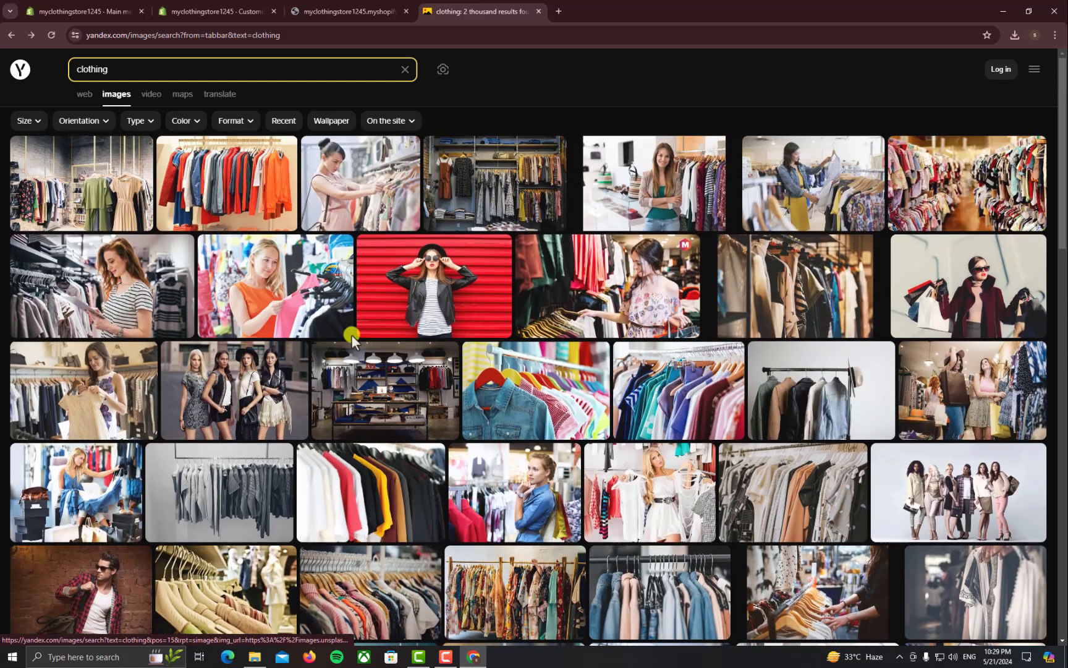
Open the top-left clothing-rack photo in a new tab and save Ingilizce-Giysiler.jpg to Downloads
click(139, 205)
right_click(484, 294)
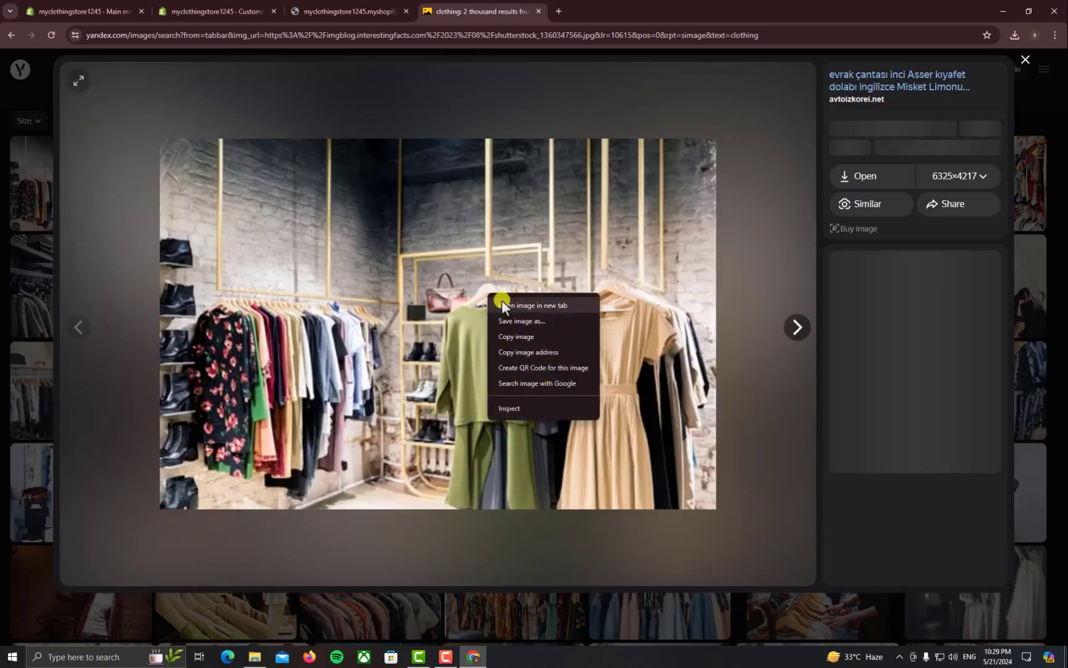
click(501, 301)
click(571, 22)
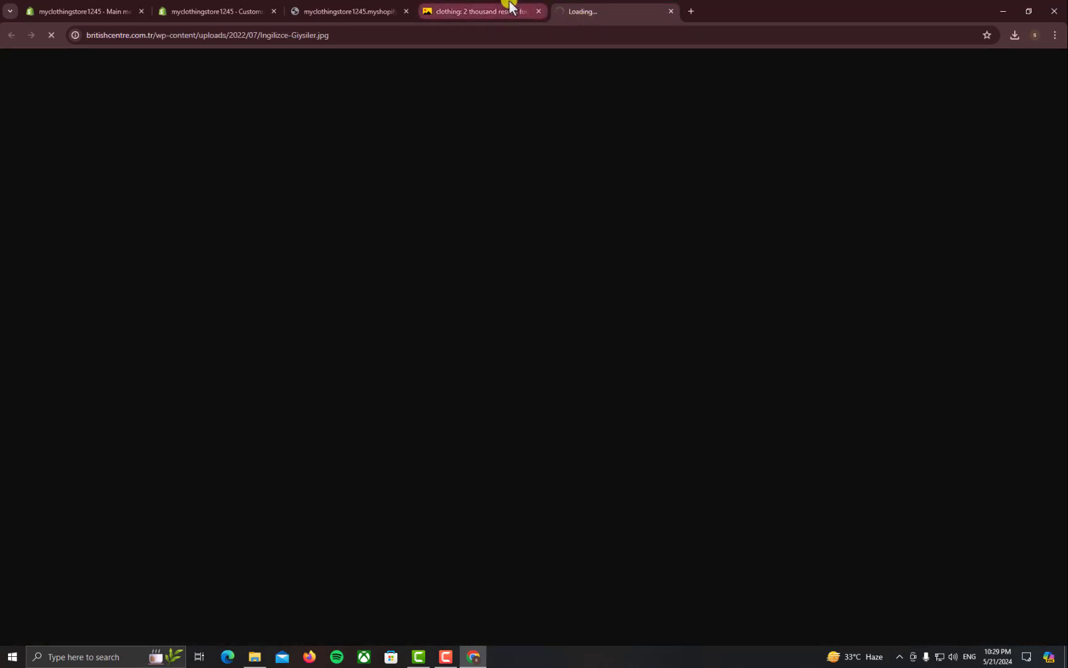
right_click(523, 212)
click(539, 237)
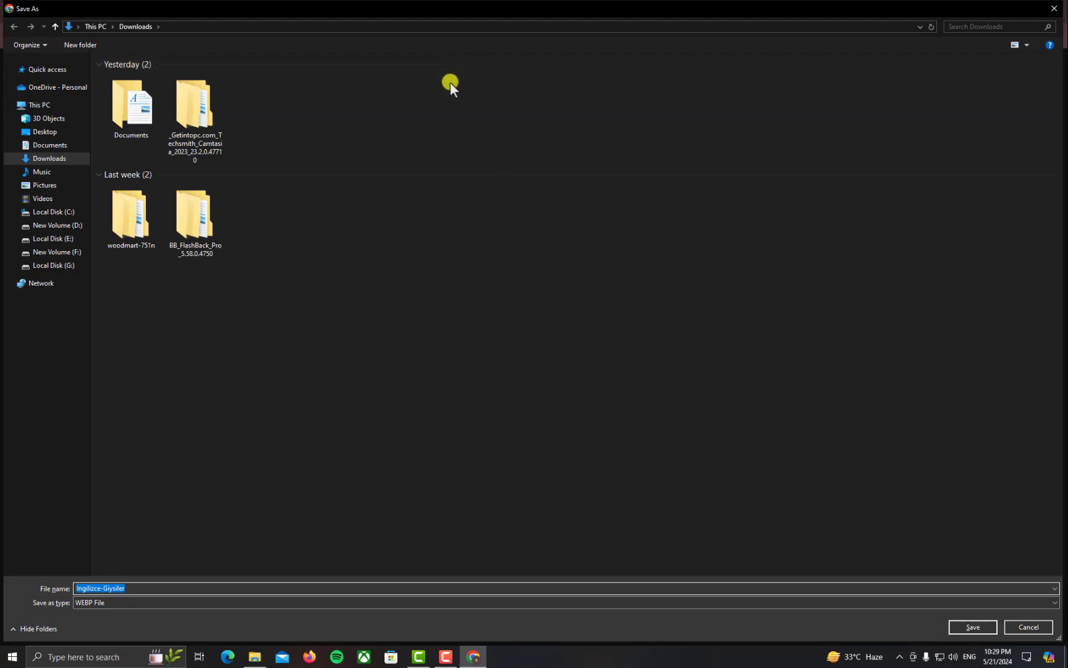
key(Return)
click(374, 9)
Upload Ingilizce-Giysiler from Downloads and set it as the Cosmopolis tile's image
click(265, 11)
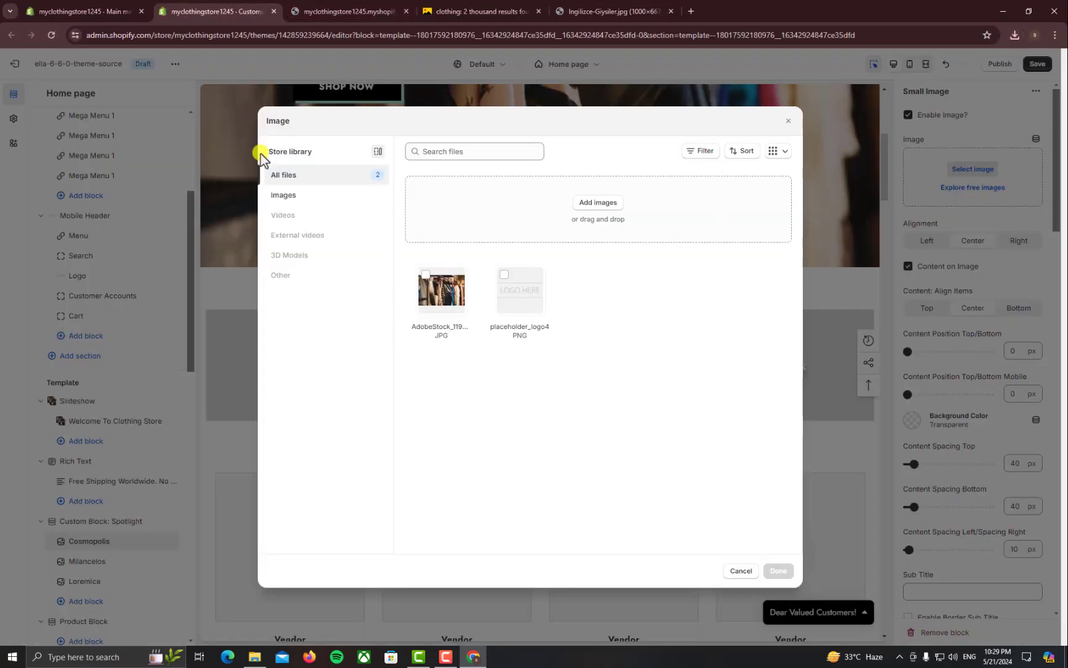
click(460, 227)
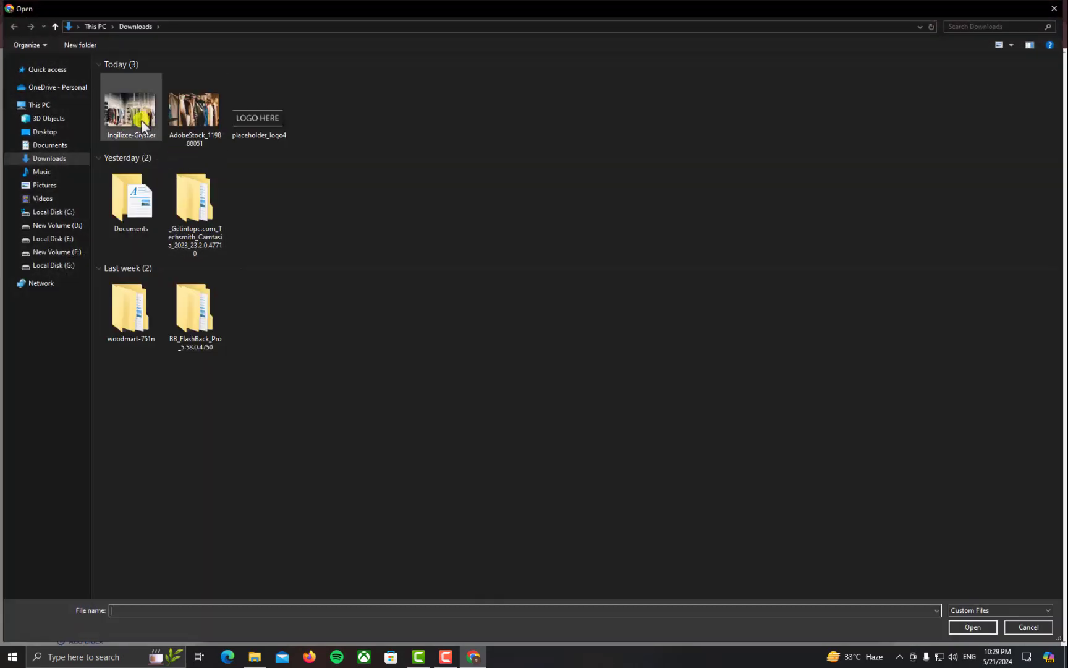
double_click(141, 119)
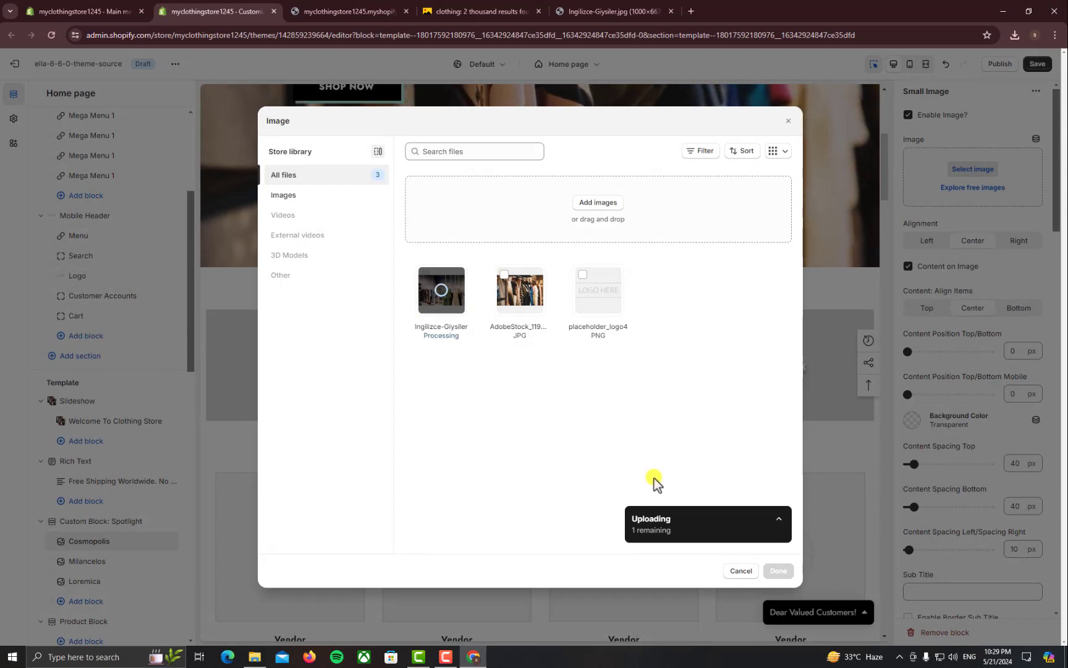
click(779, 571)
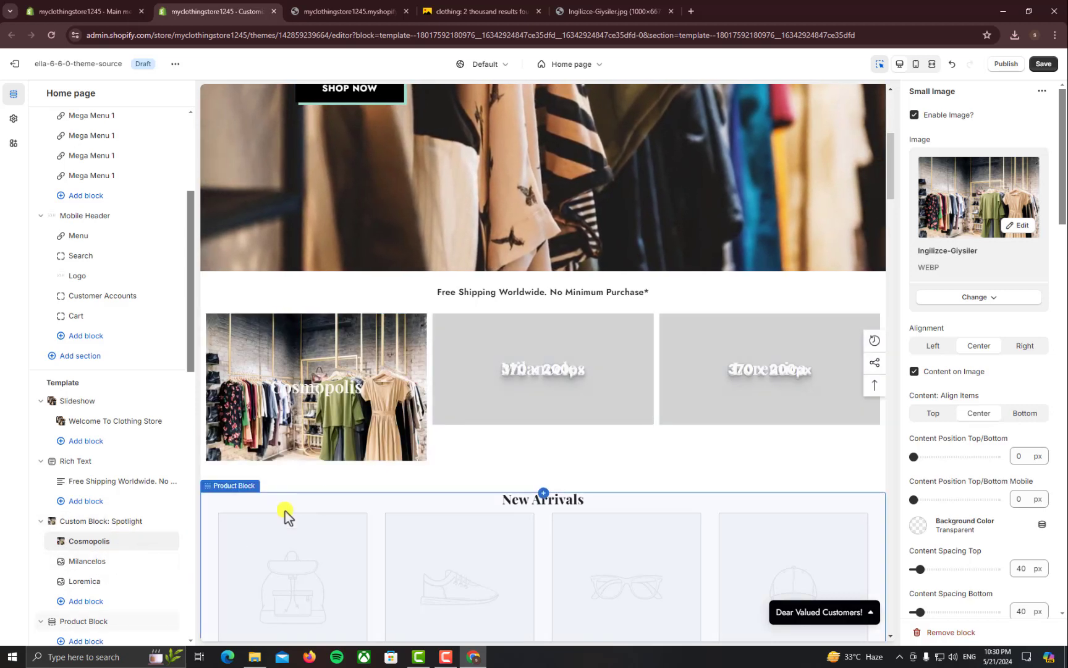
Change the Cosmopolis title colour from white to black (#000000)
scroll(1014, 473, down, 10)
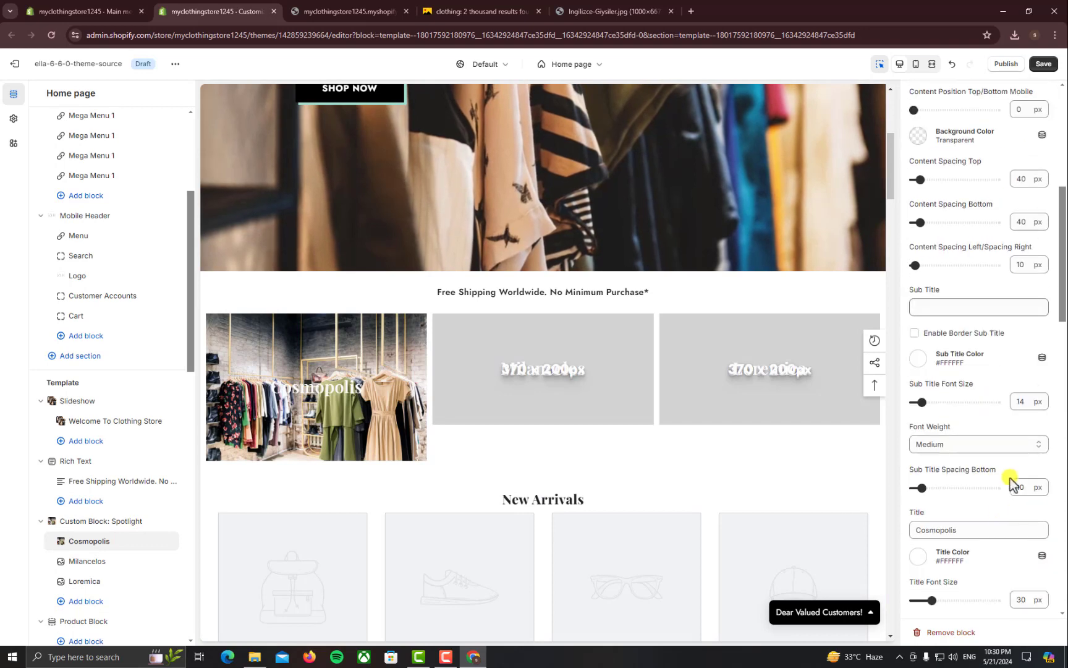
drag(984, 365, 910, 364)
scroll(994, 493, down, 5)
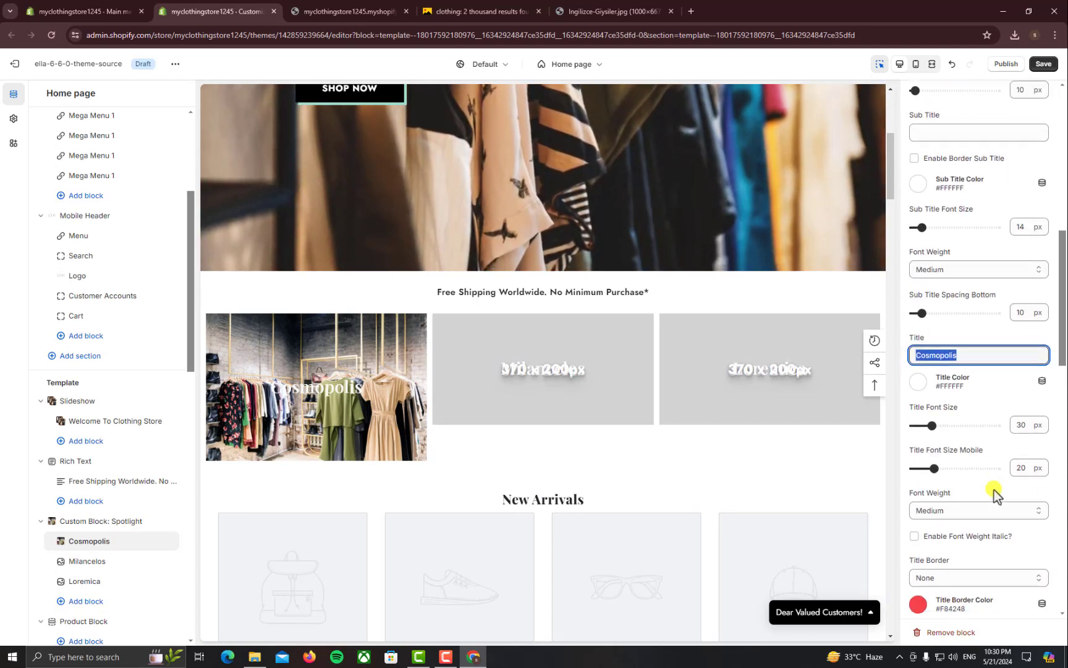
scroll(977, 501, down, 2)
scroll(947, 410, up, 6)
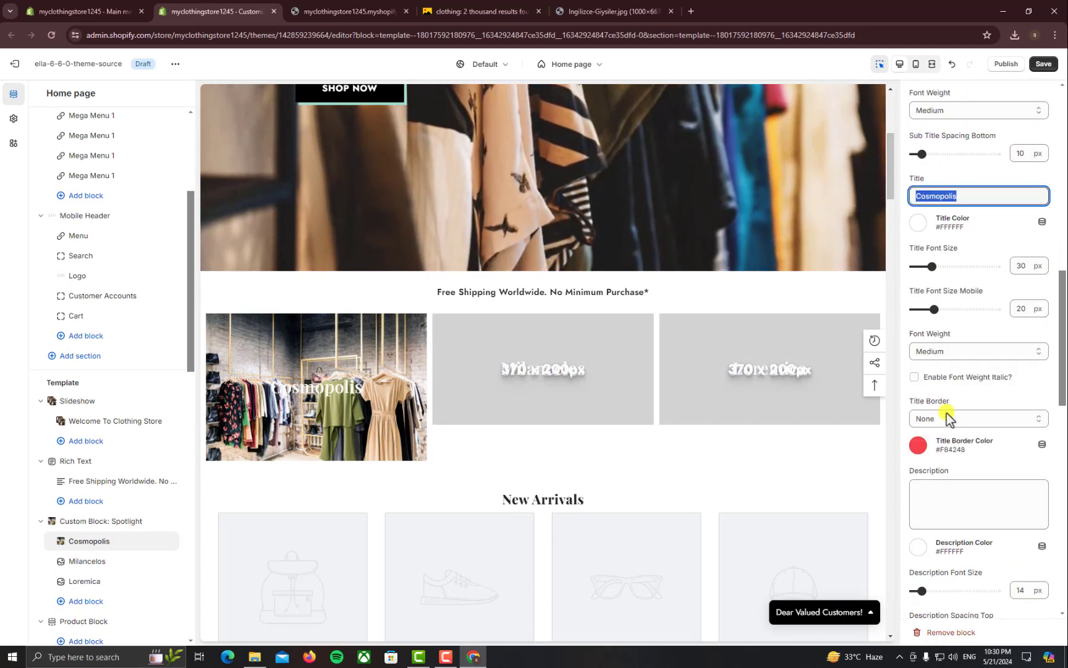
click(921, 337)
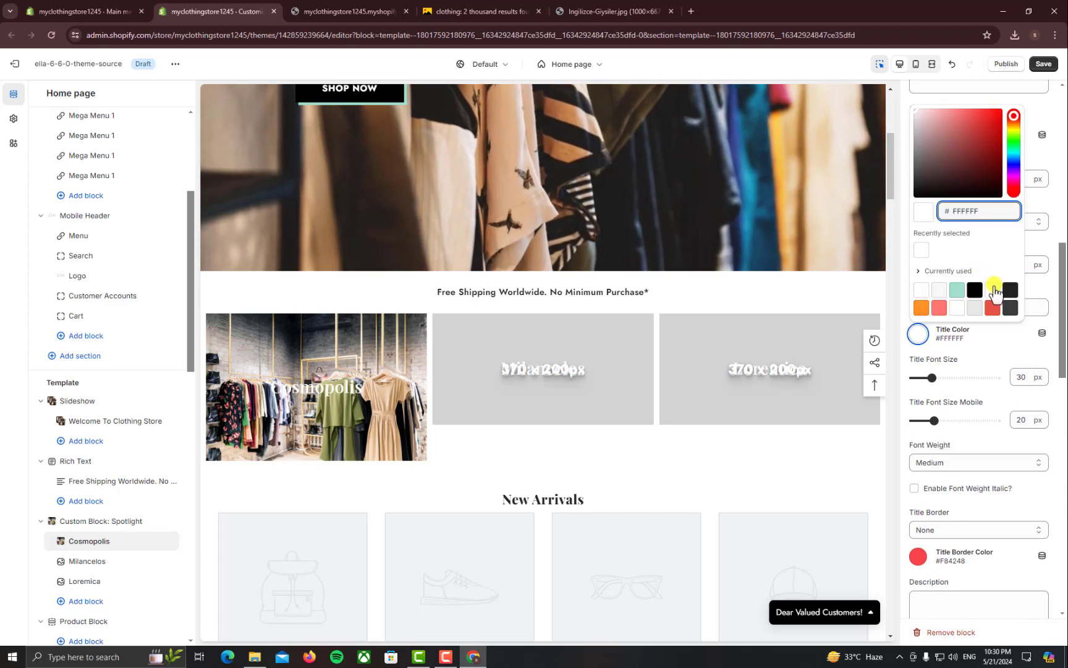
click(975, 289)
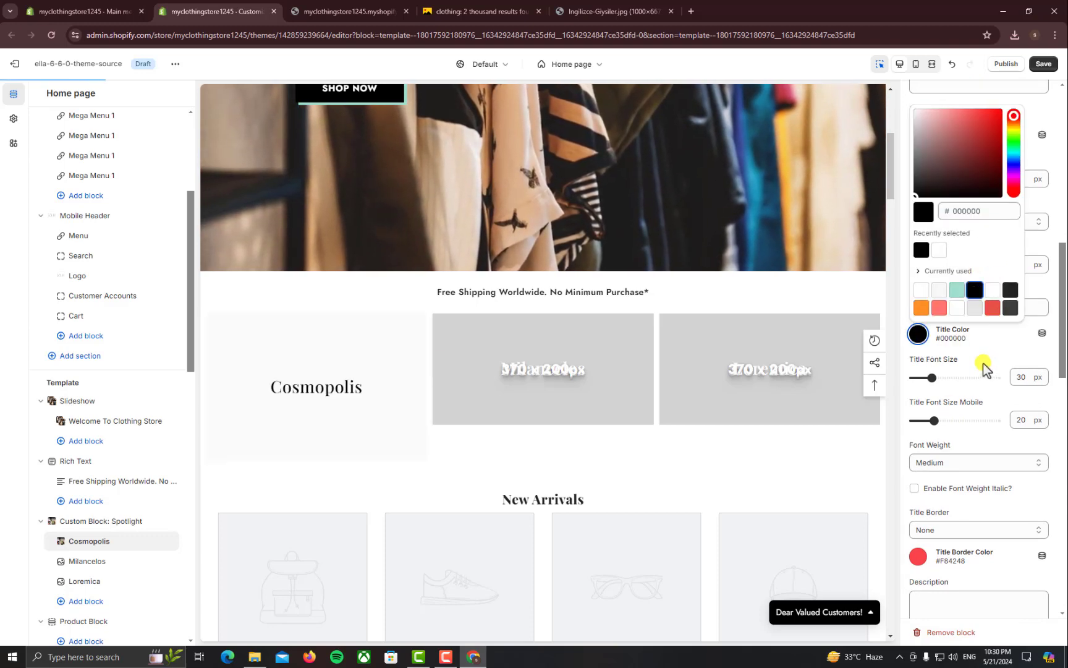
click(985, 365)
Open the New Arrivals product block's settings from the preview
scroll(642, 456, down, 2)
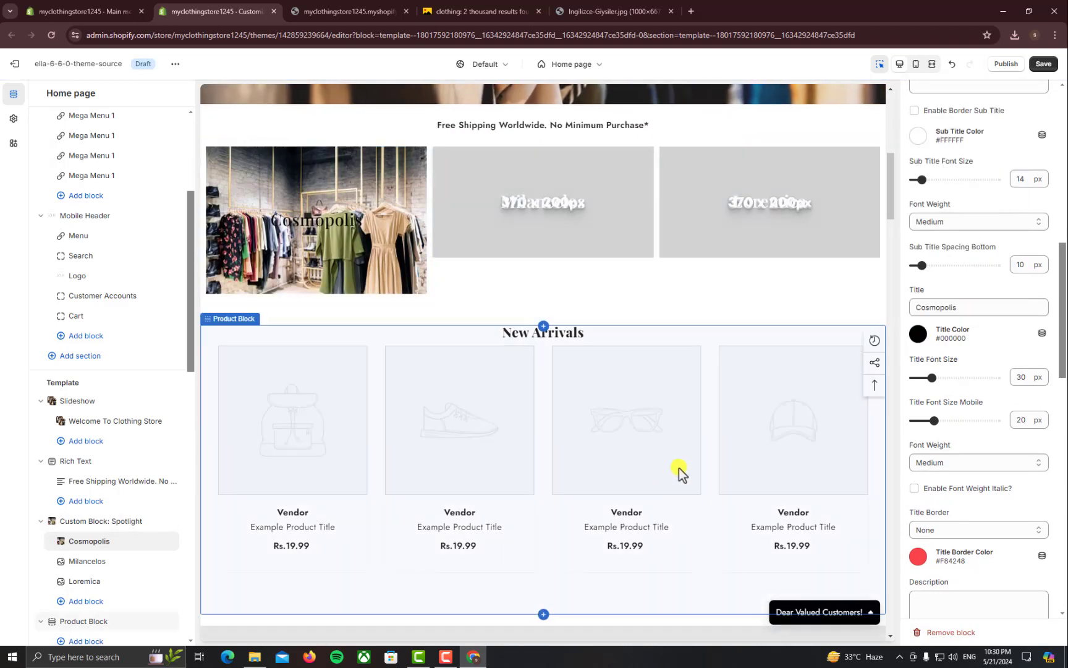
scroll(637, 410, up, 2)
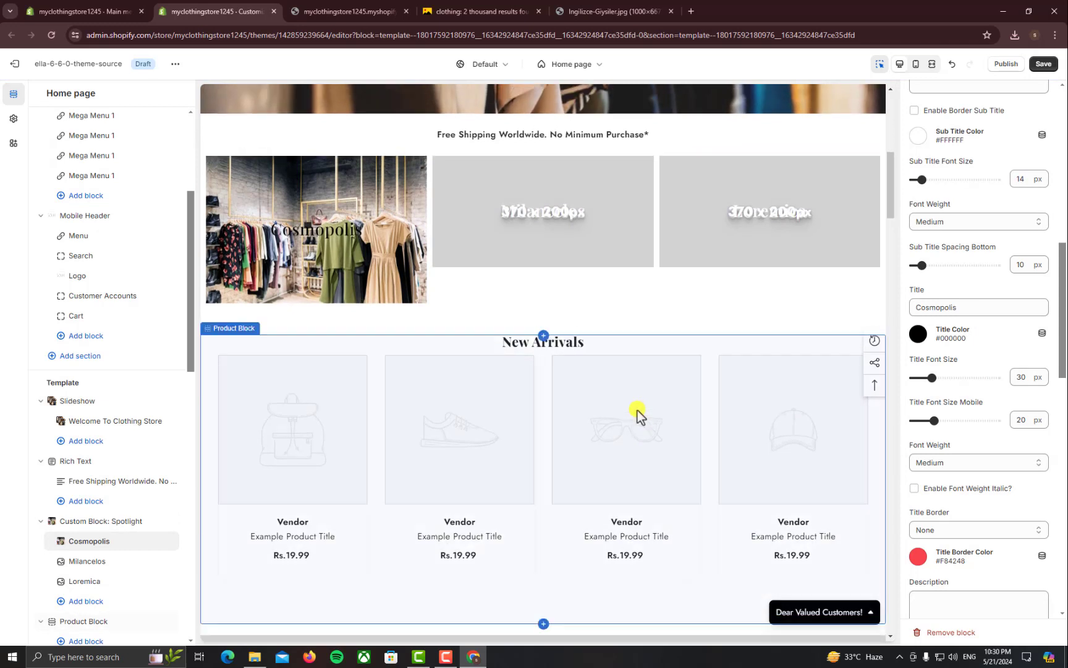
scroll(420, 443, down, 1)
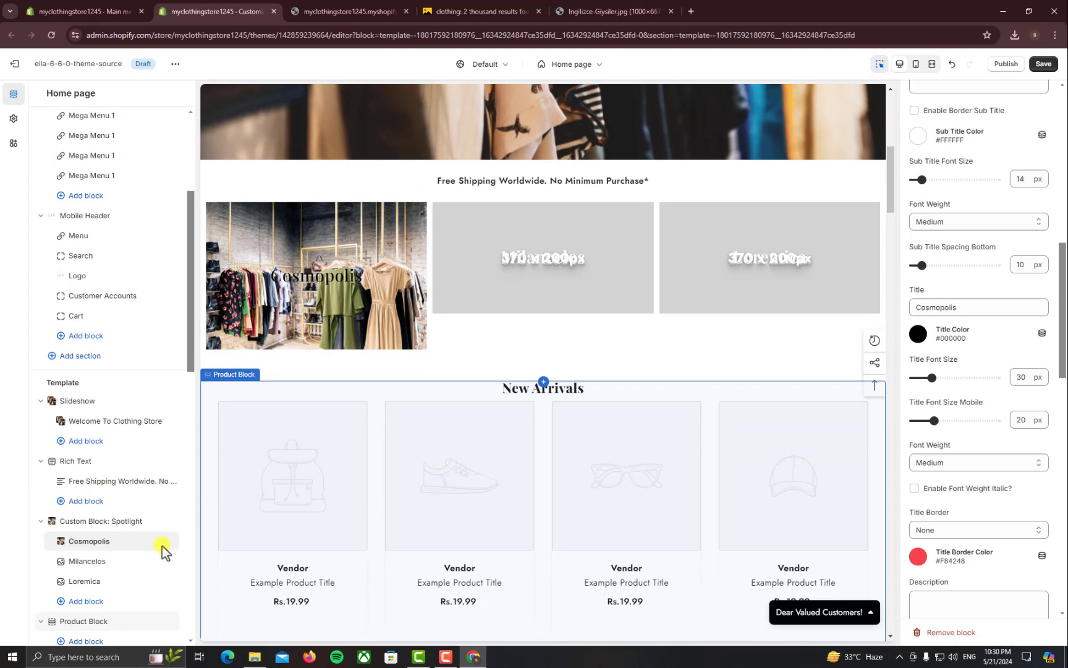
scroll(119, 572, down, 2)
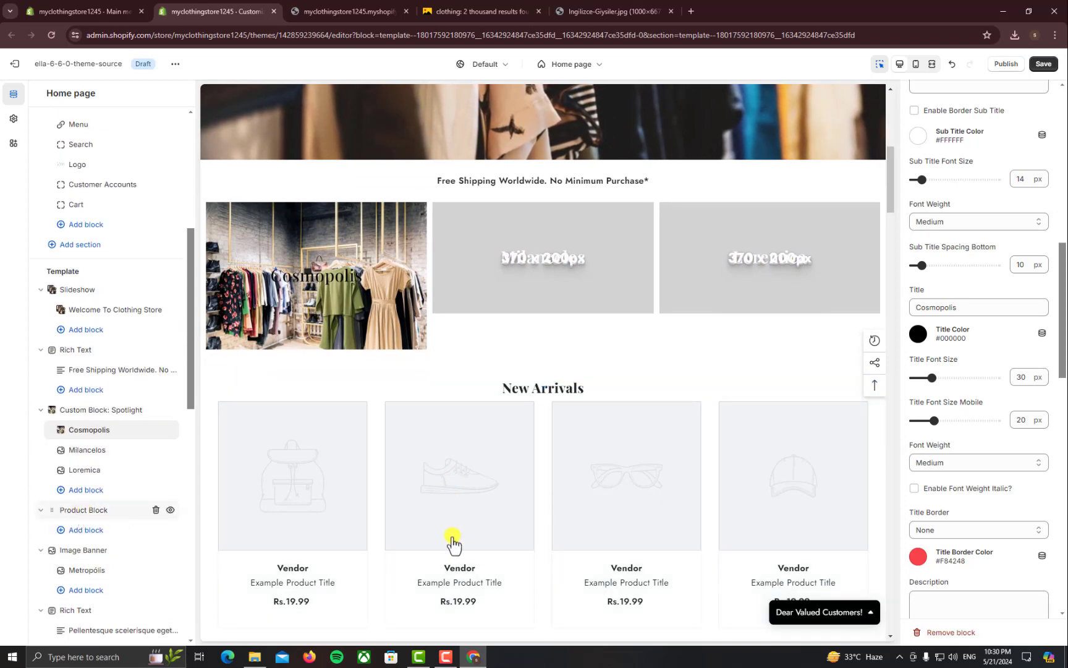
click(452, 538)
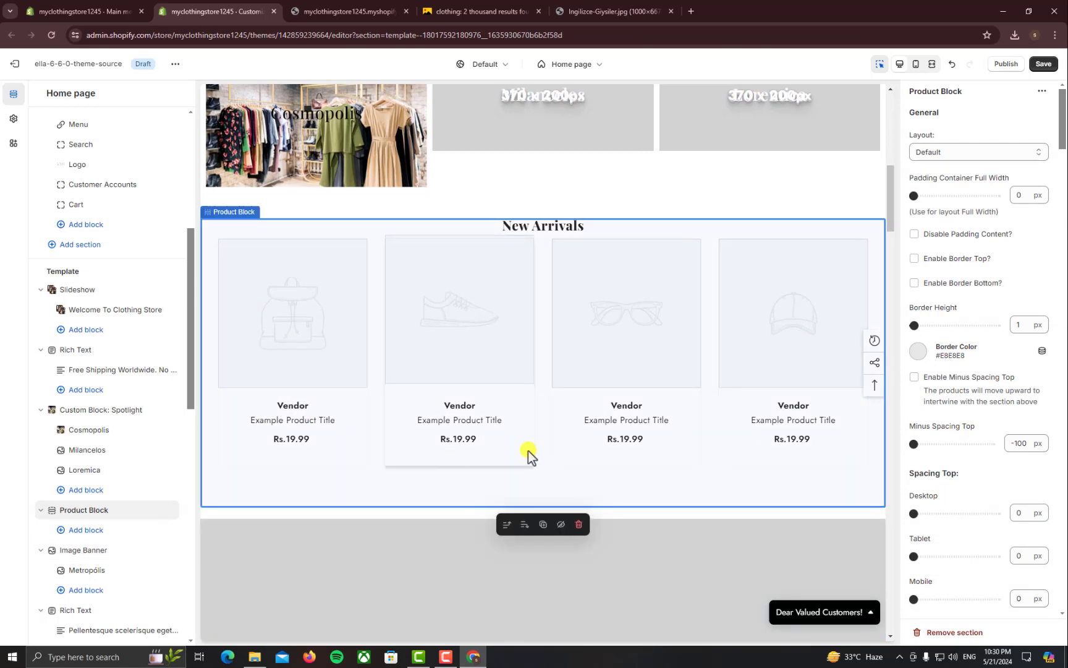
Go to Products > Collections in the Shopify admin
click(87, 11)
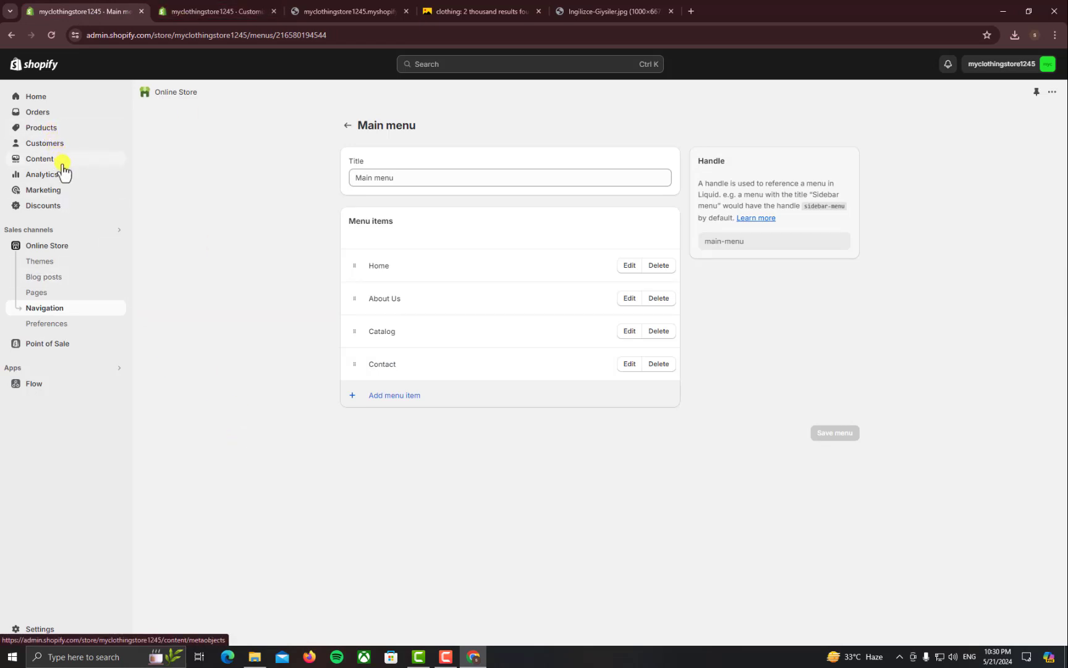
click(54, 131)
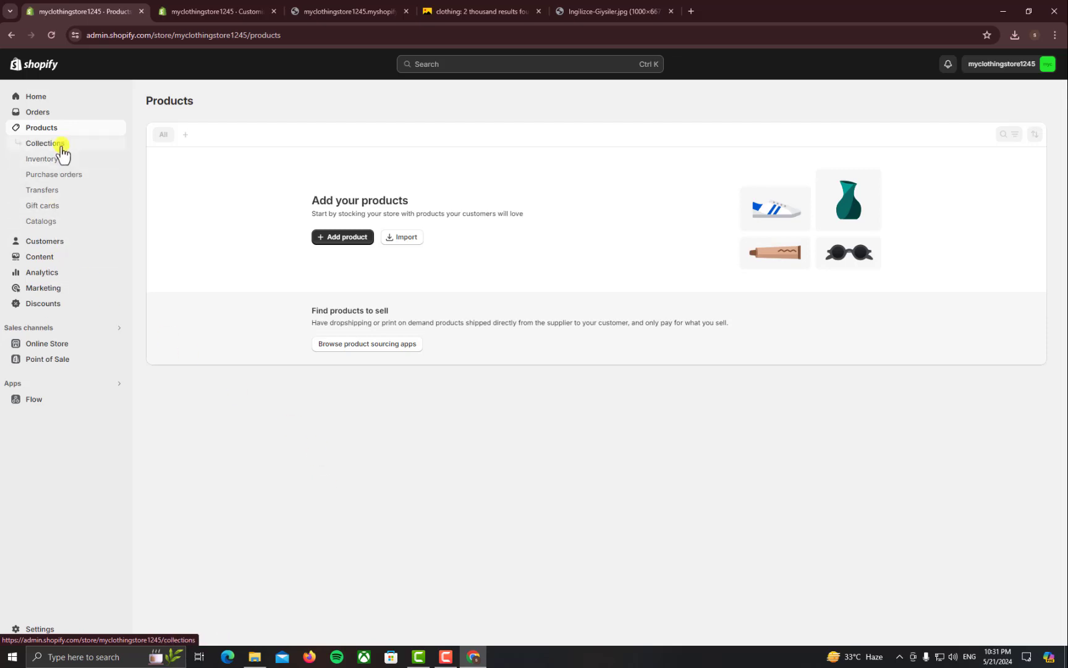
click(60, 147)
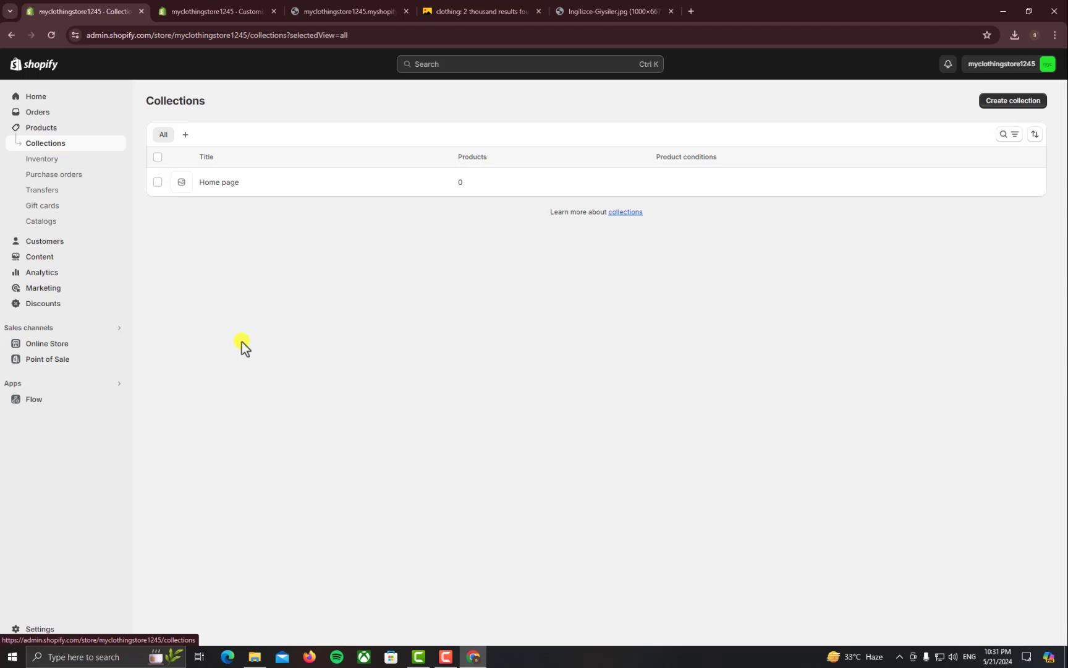
Create and save a collection titled 'tshirt', then return to the Collections list
click(1014, 101)
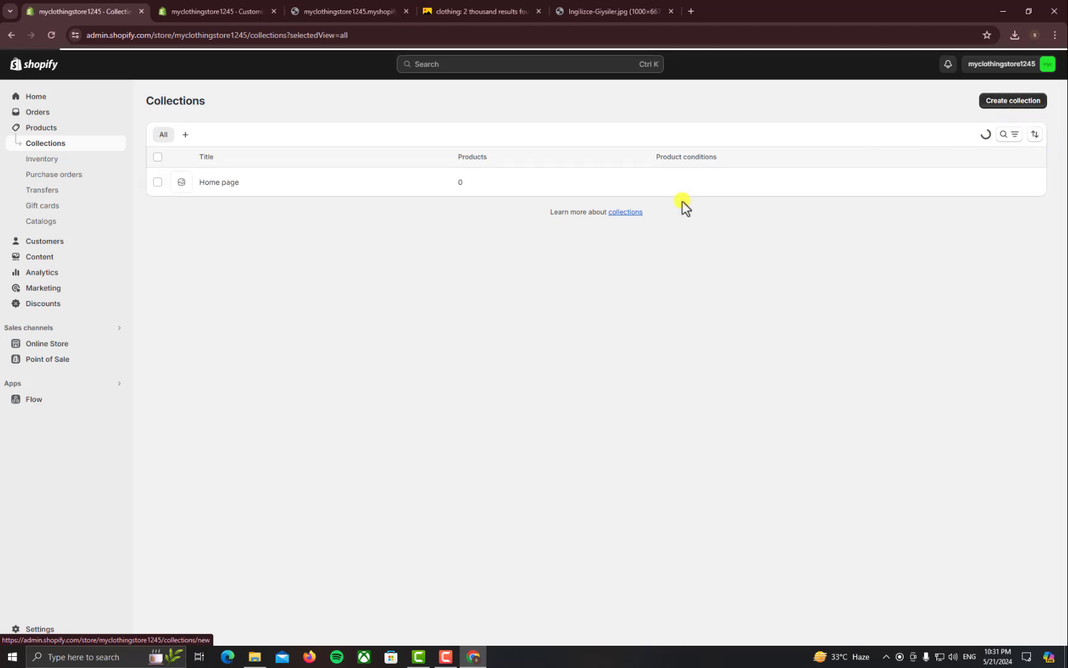
click(420, 154)
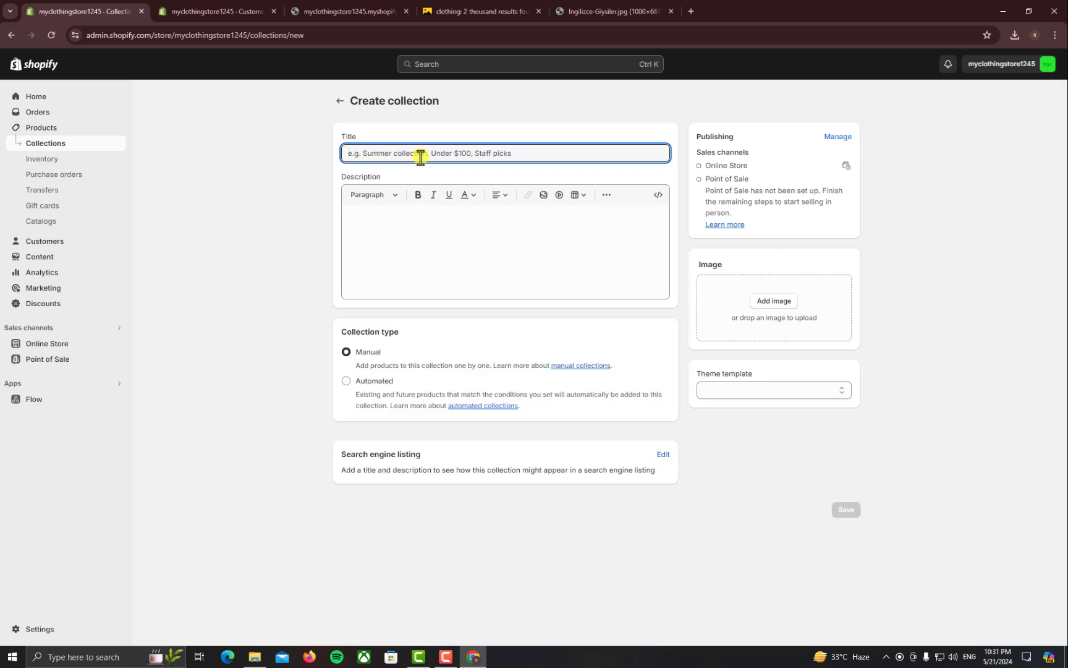
text(tshirt)
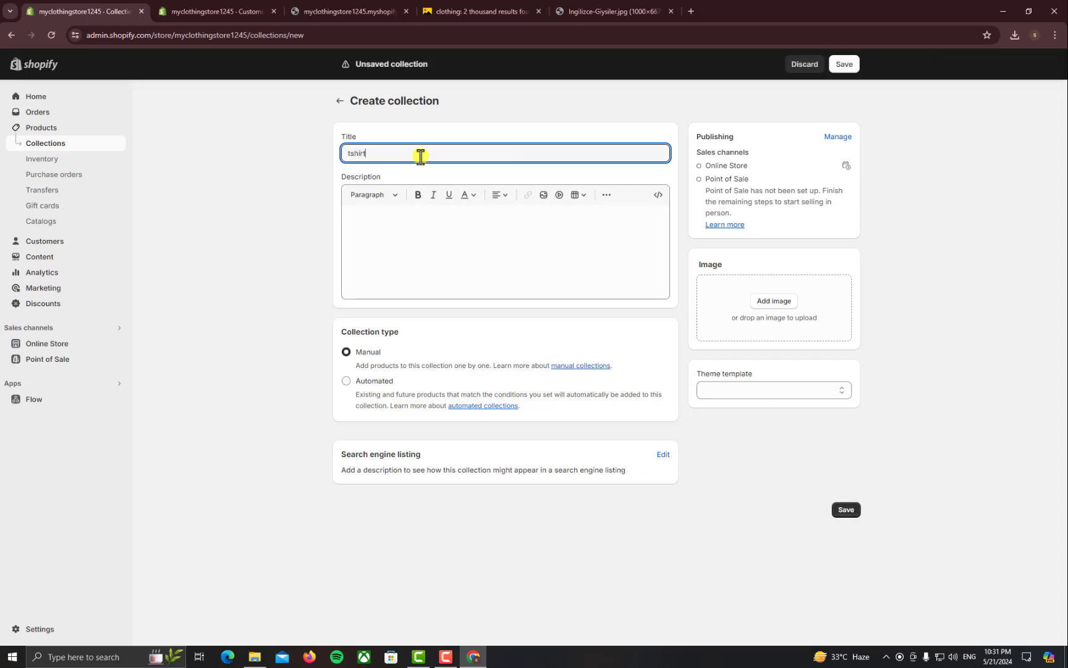
click(840, 509)
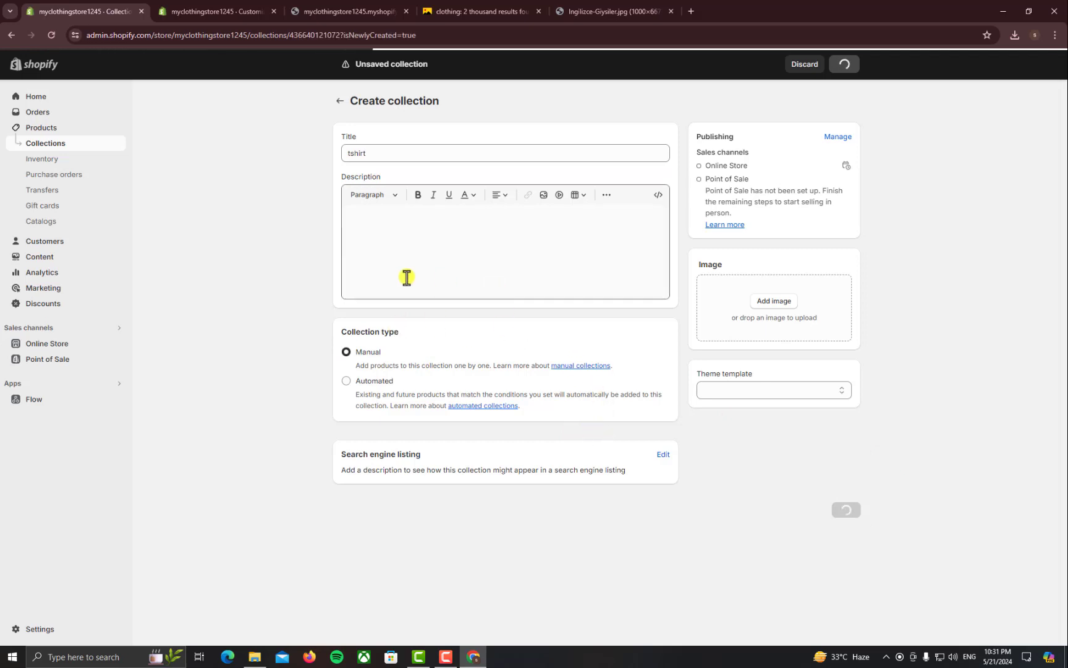
click(339, 102)
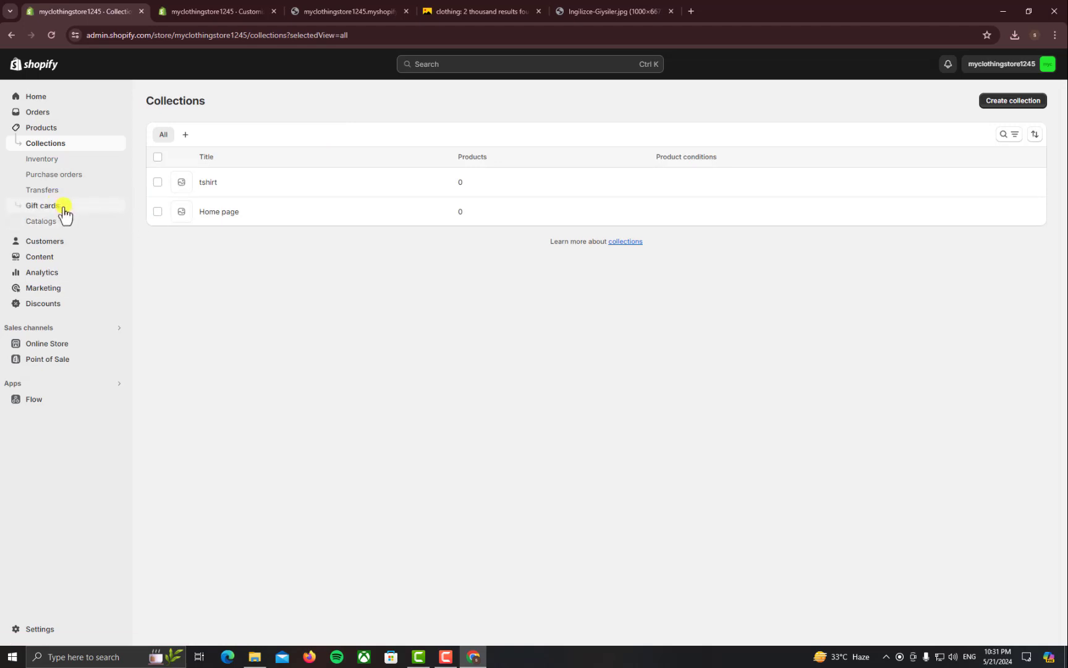
Start a new product titled 'T-shirt' with the description 'lorem ipsum'
click(52, 132)
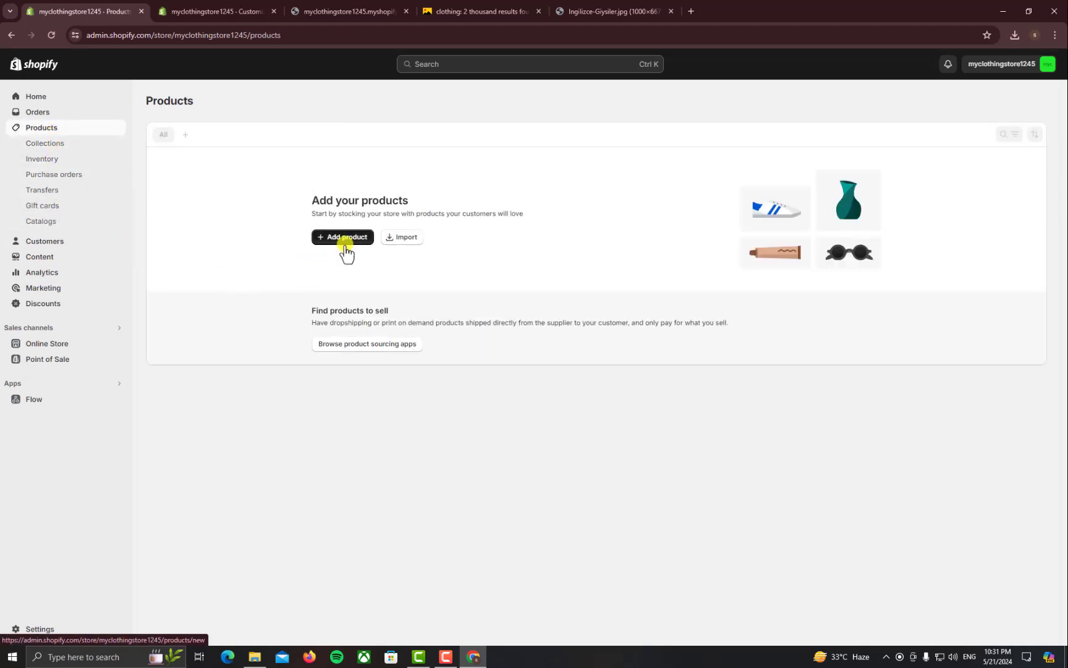
click(346, 251)
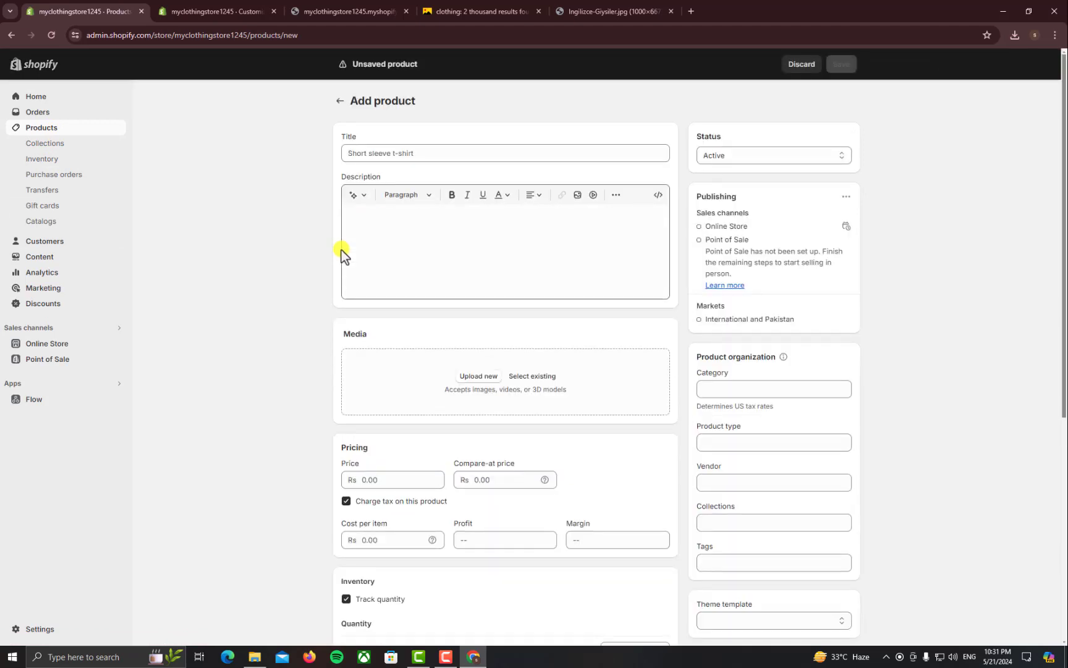
click(378, 160)
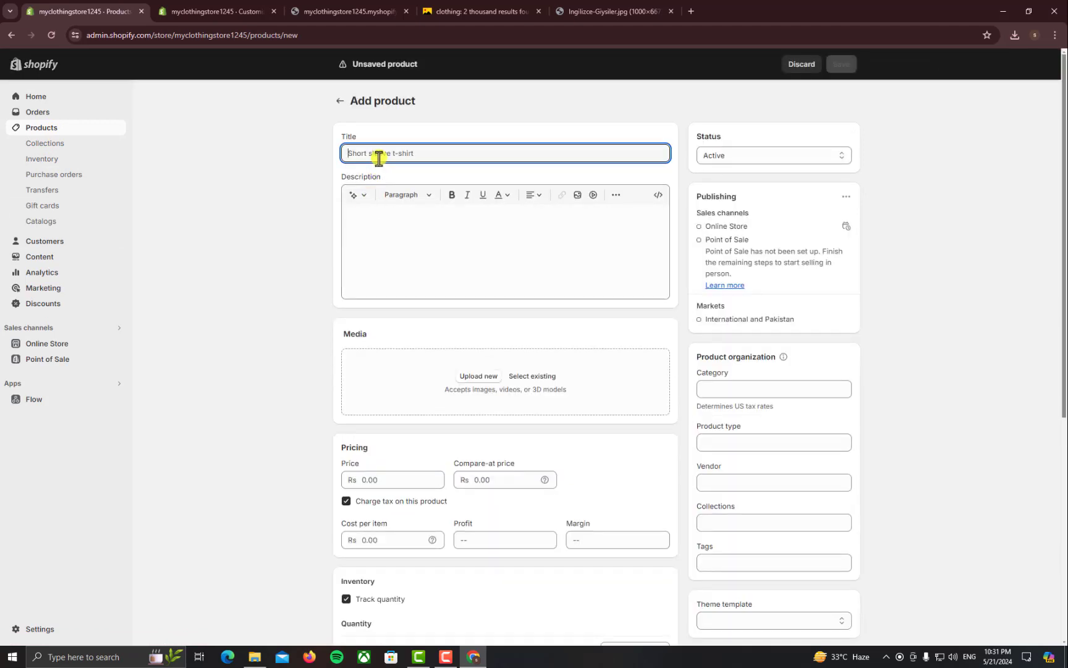
text(T-shirt)
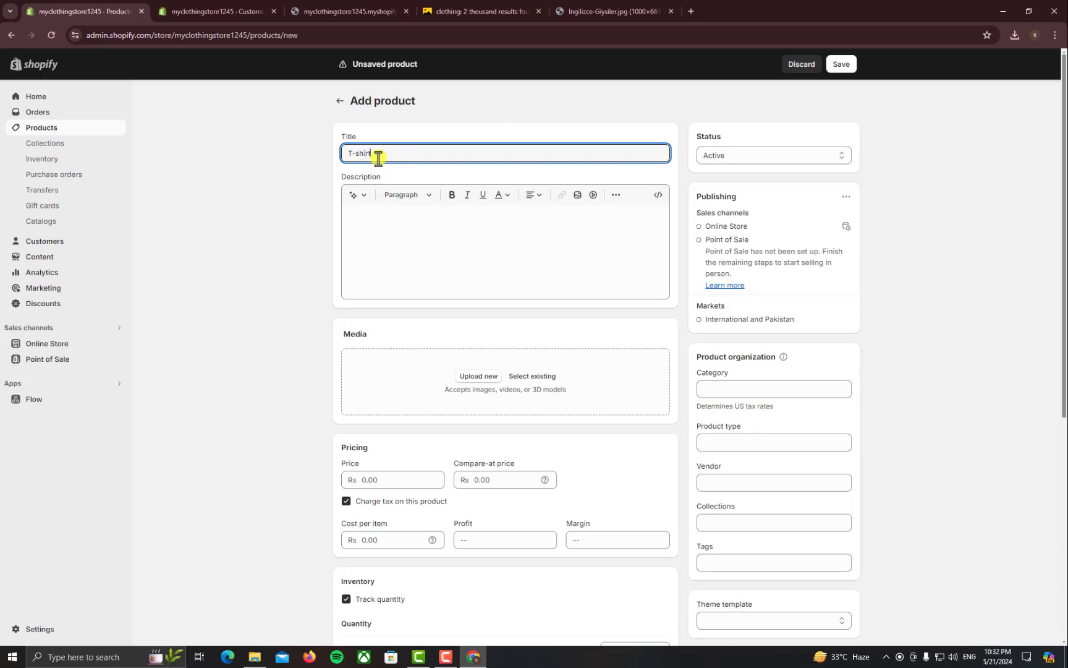
click(398, 245)
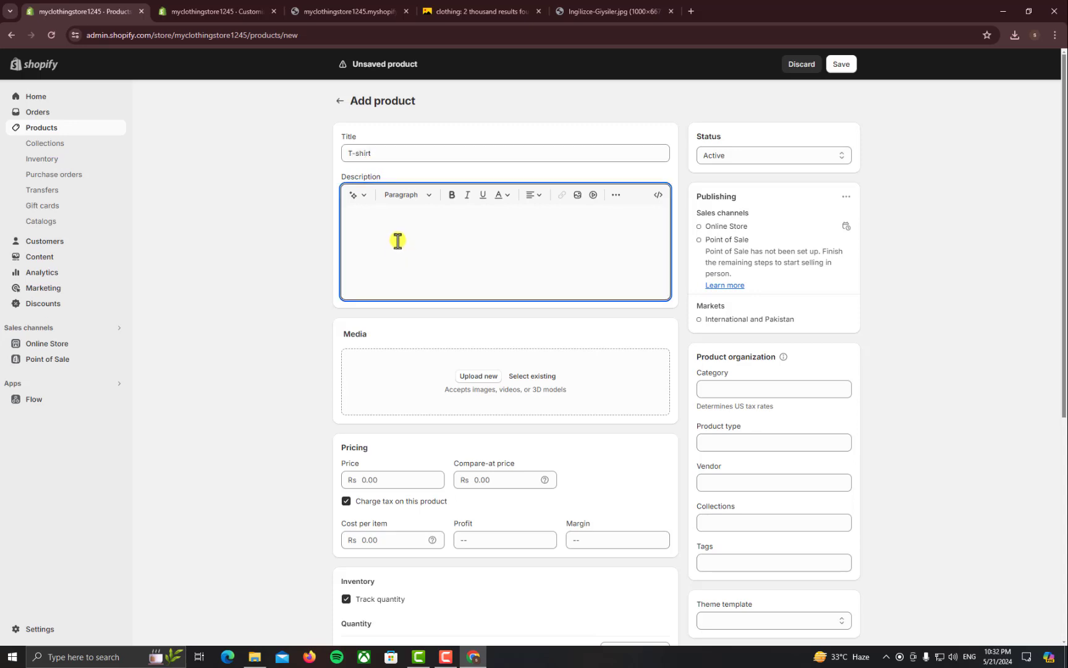
text(lorem )
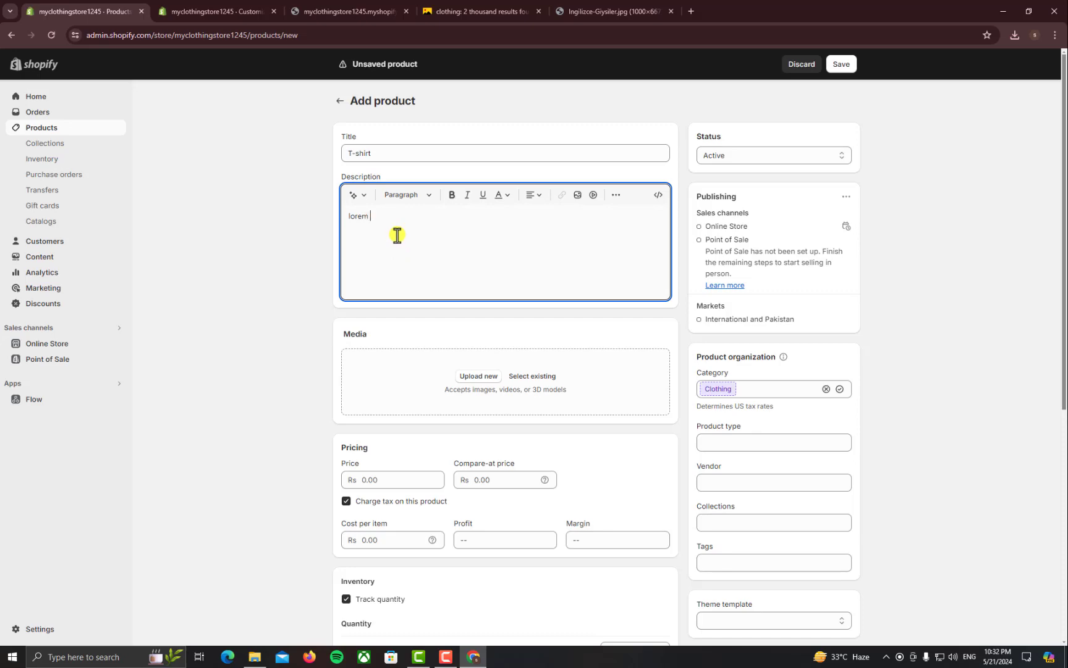
text(ipsum)
Cancel the product media file picker and go back to the clothing image search results
click(406, 408)
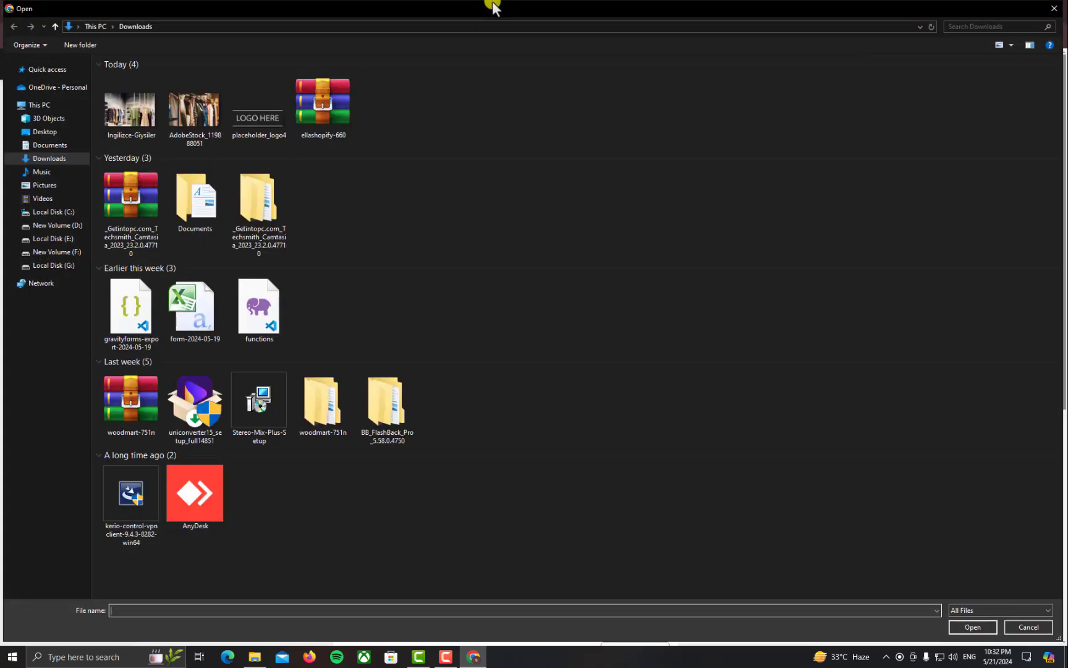
click(1054, 8)
click(522, 11)
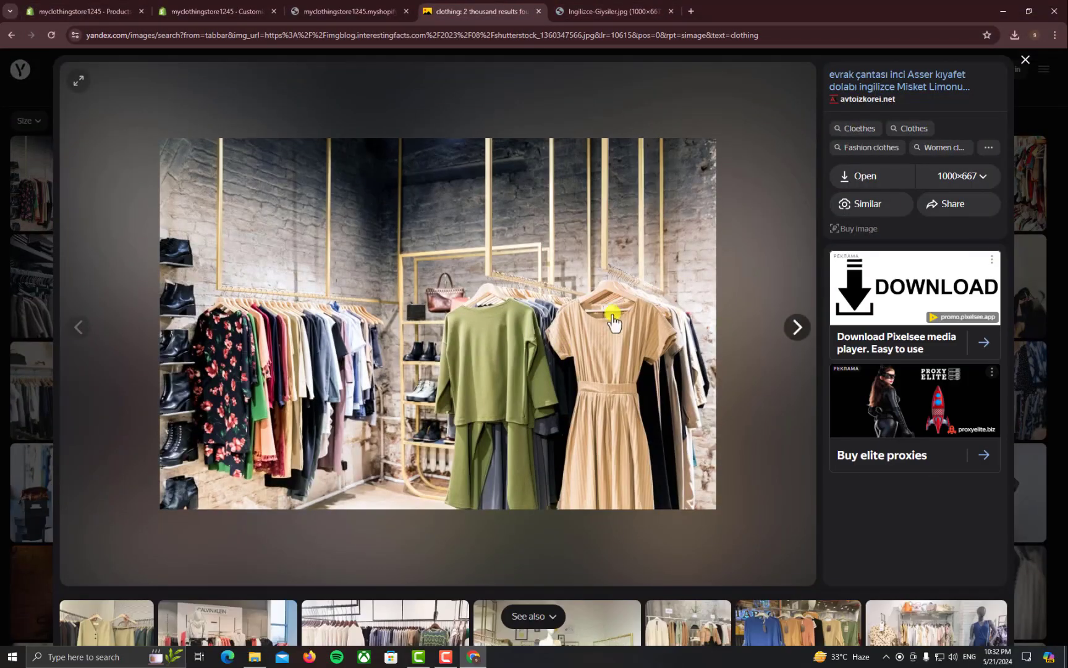
key(Escape)
scroll(463, 371, down, 3)
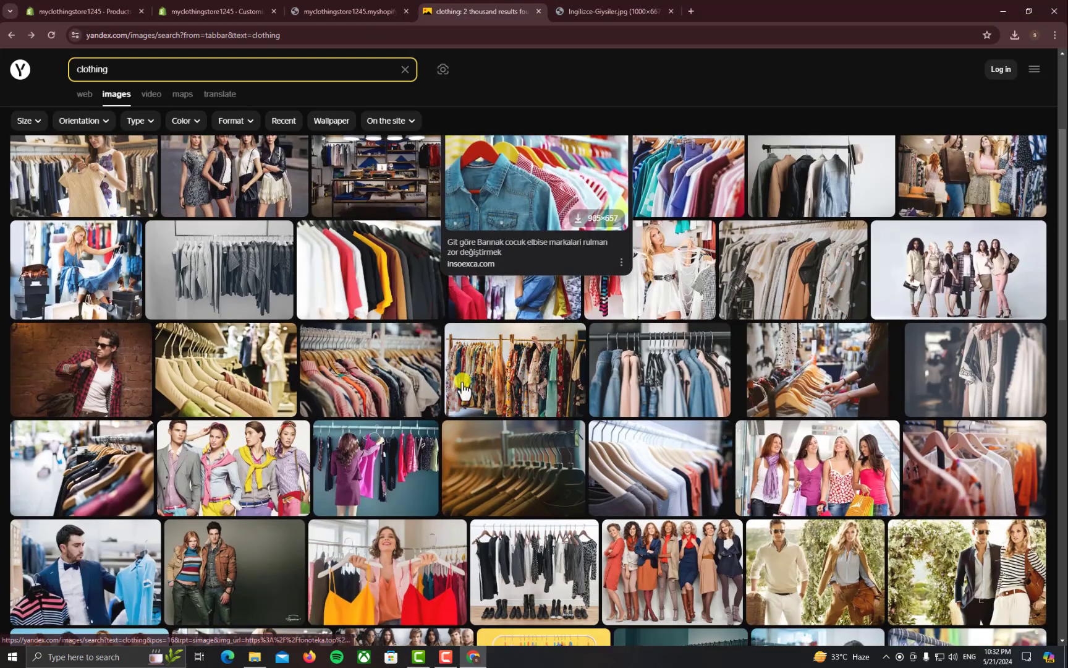
Open the photo of shirts on hangers by itself in a new tab
click(351, 291)
right_click(434, 311)
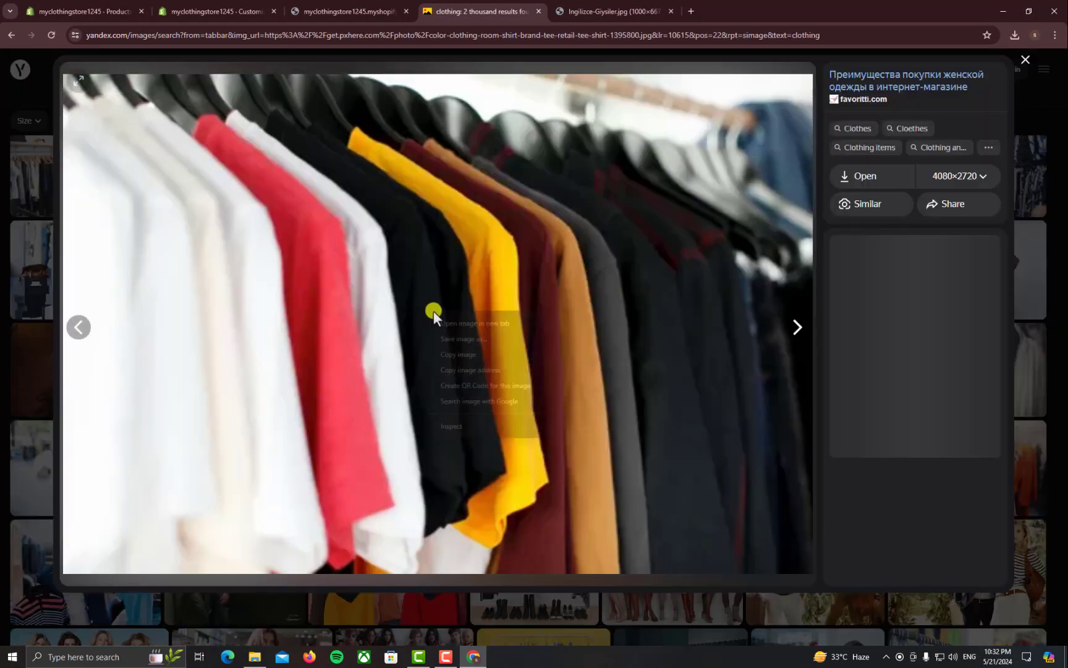
click(460, 323)
click(615, 12)
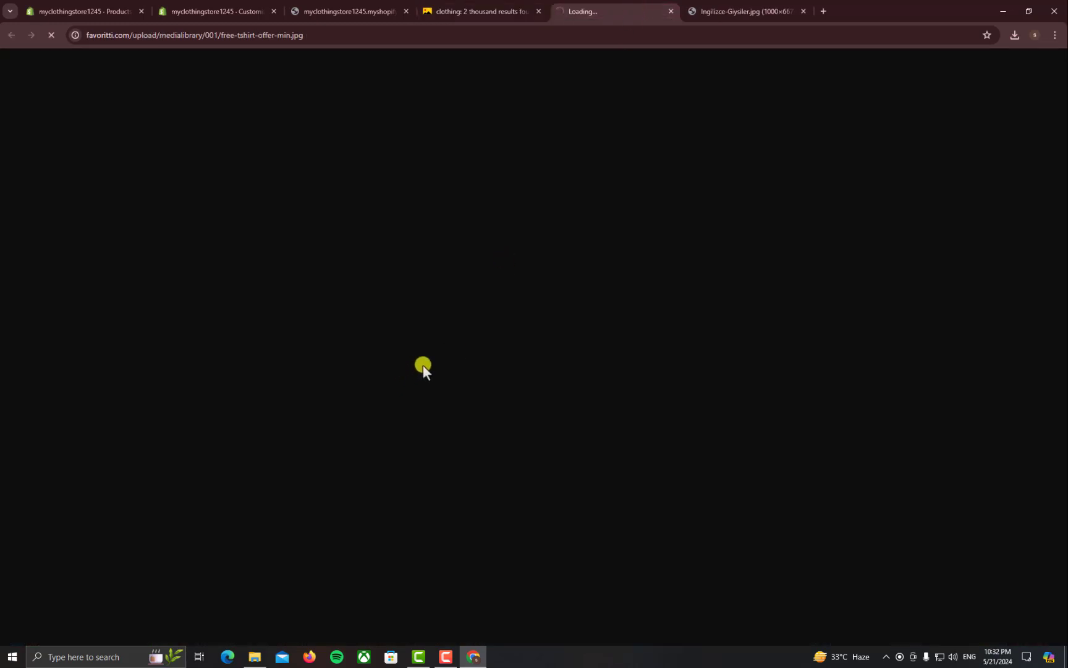
click(348, 11)
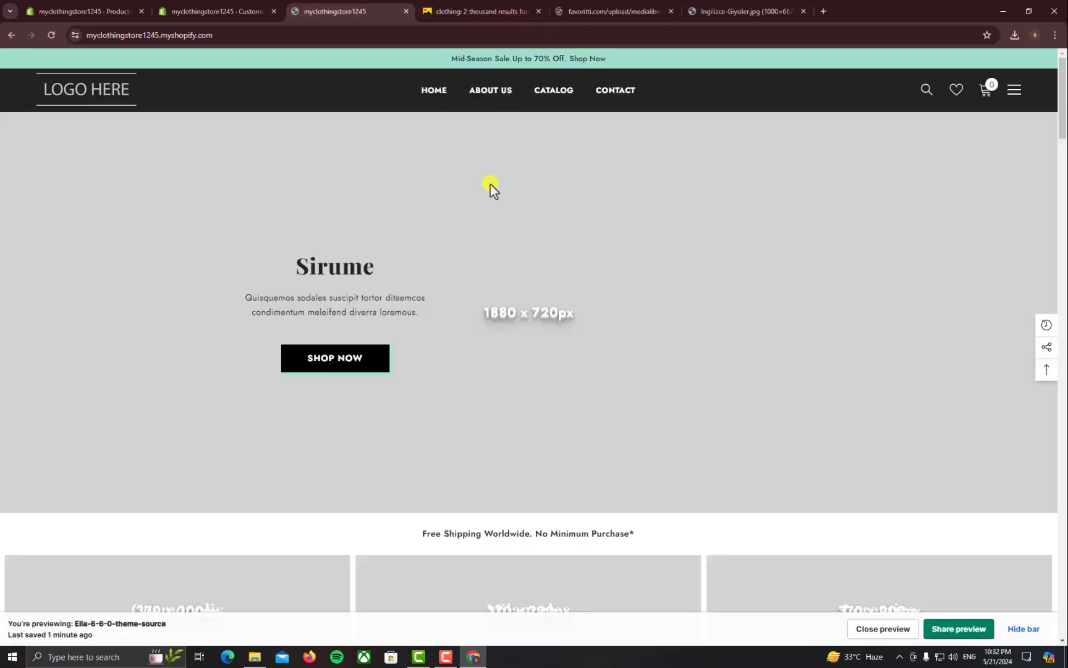
click(610, 11)
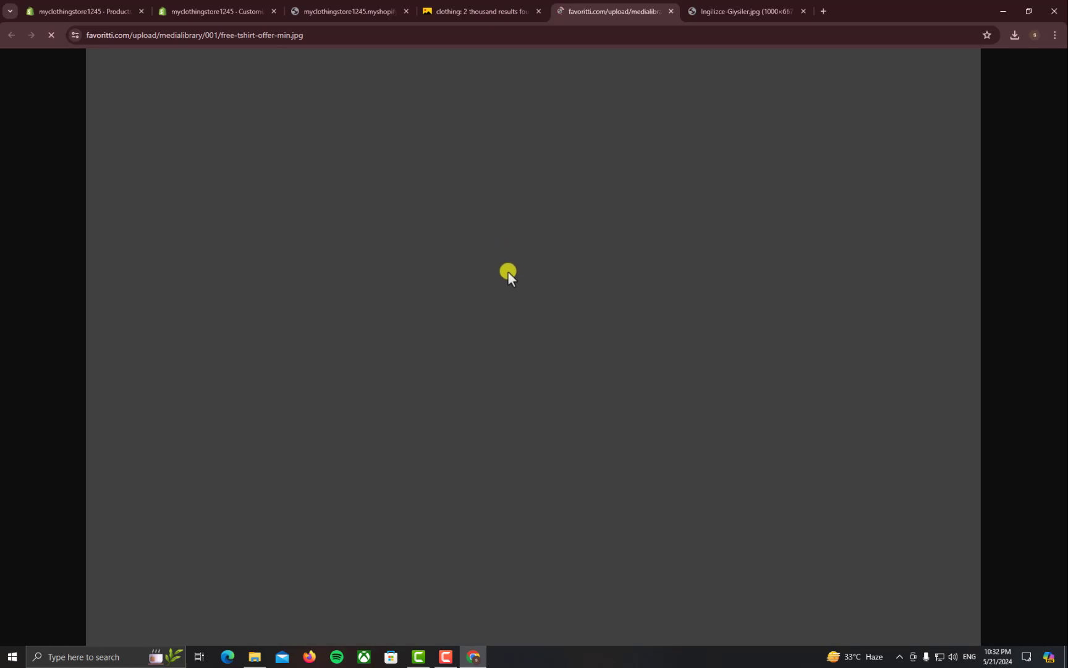
Back on Add product, cancel the media file picker again and check recent downloads
click(238, 11)
click(93, 10)
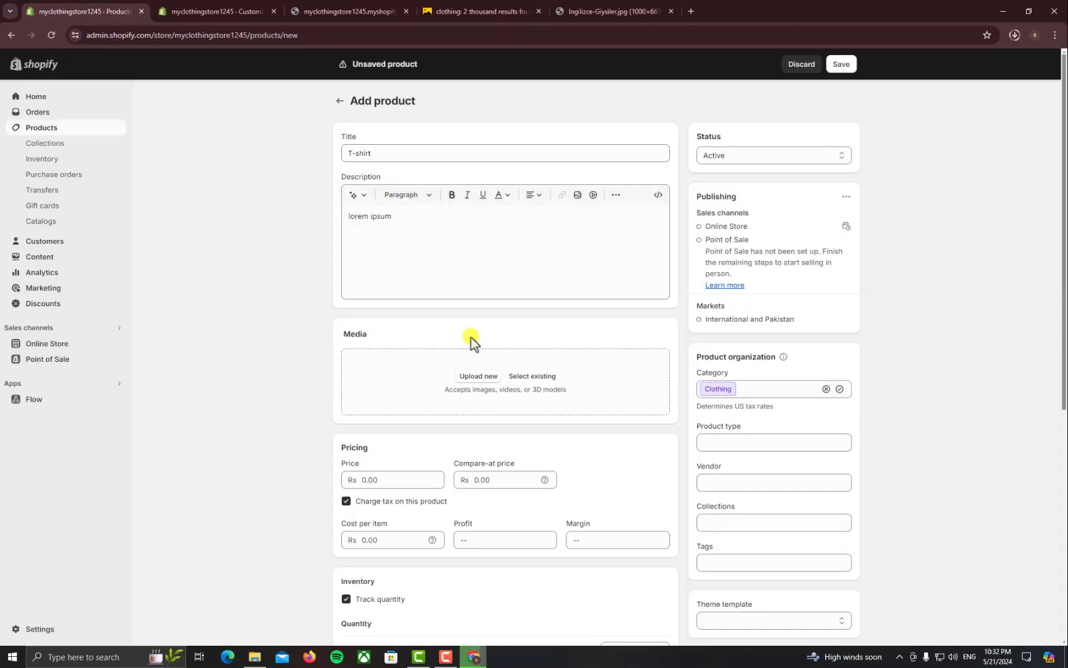
click(473, 375)
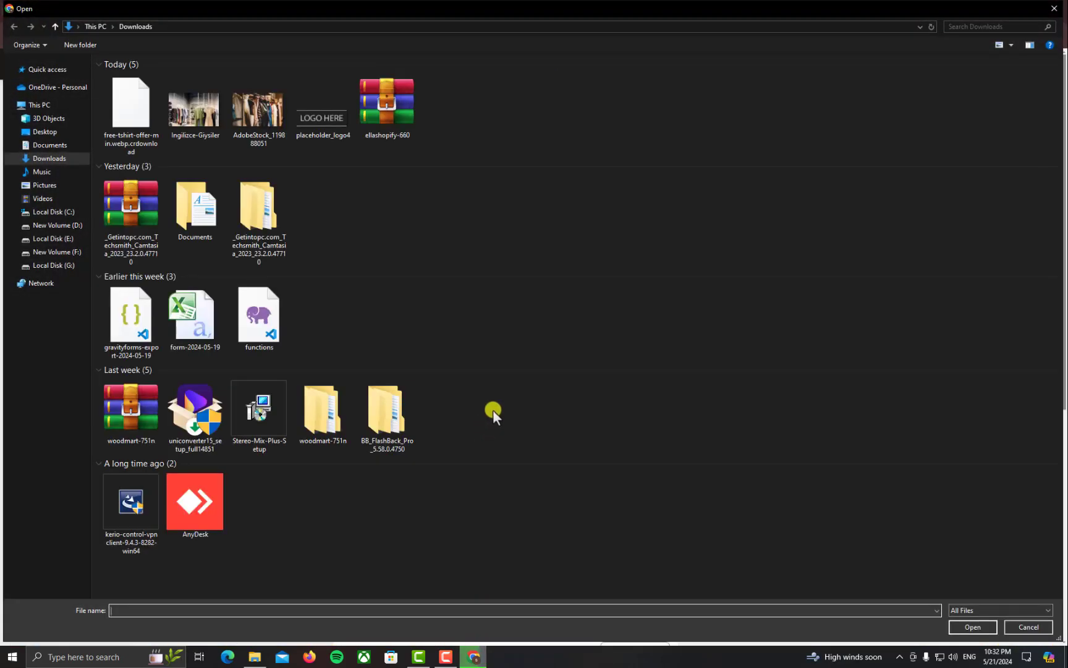
click(1054, 9)
click(1014, 35)
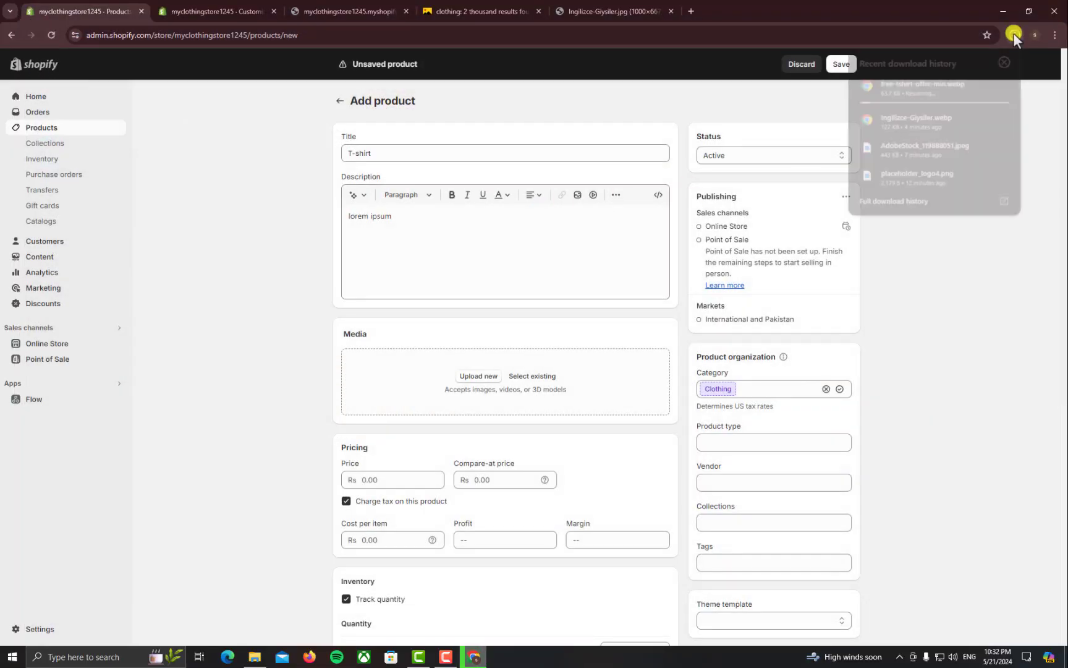
Upload the downloaded T-shirt rack photo as the product's media
click(1013, 33)
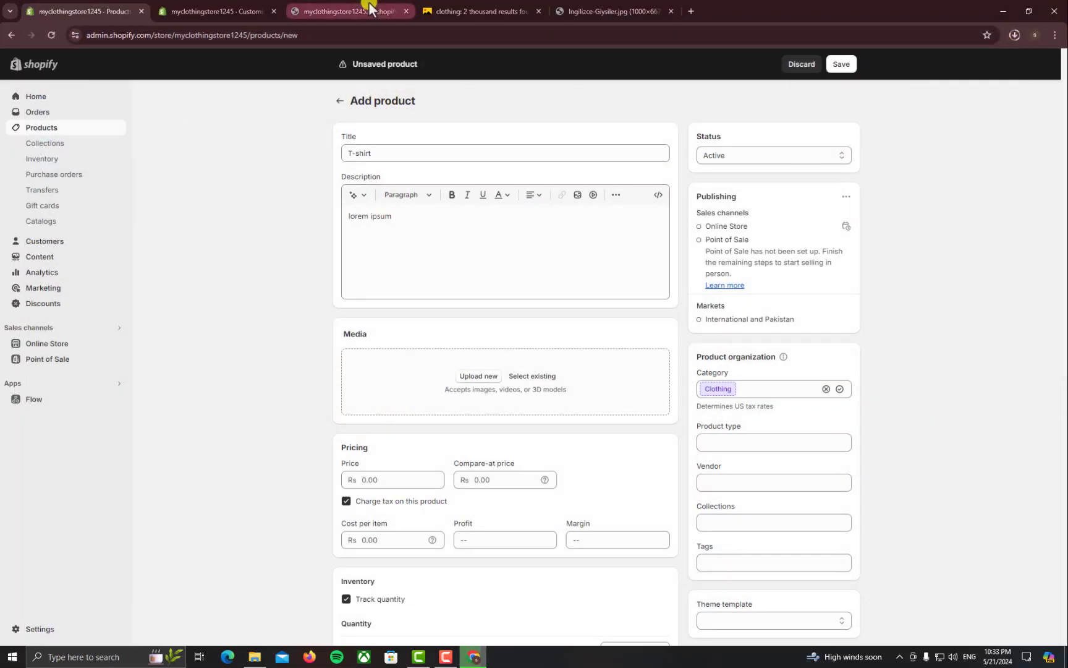
click(408, 406)
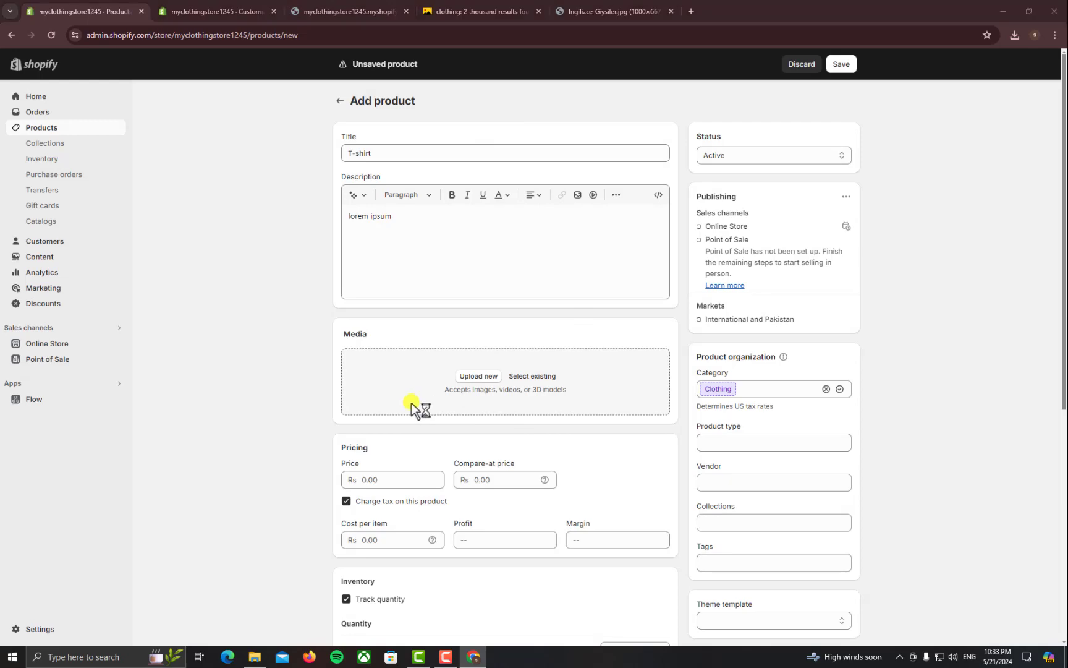
double_click(137, 125)
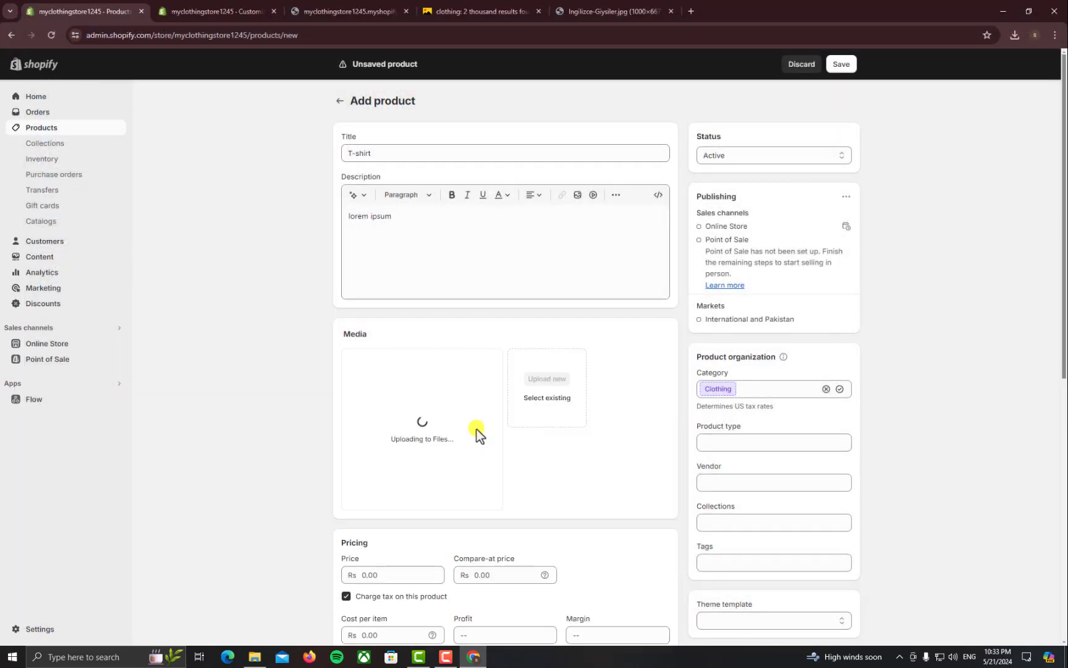
scroll(616, 405, down, 2)
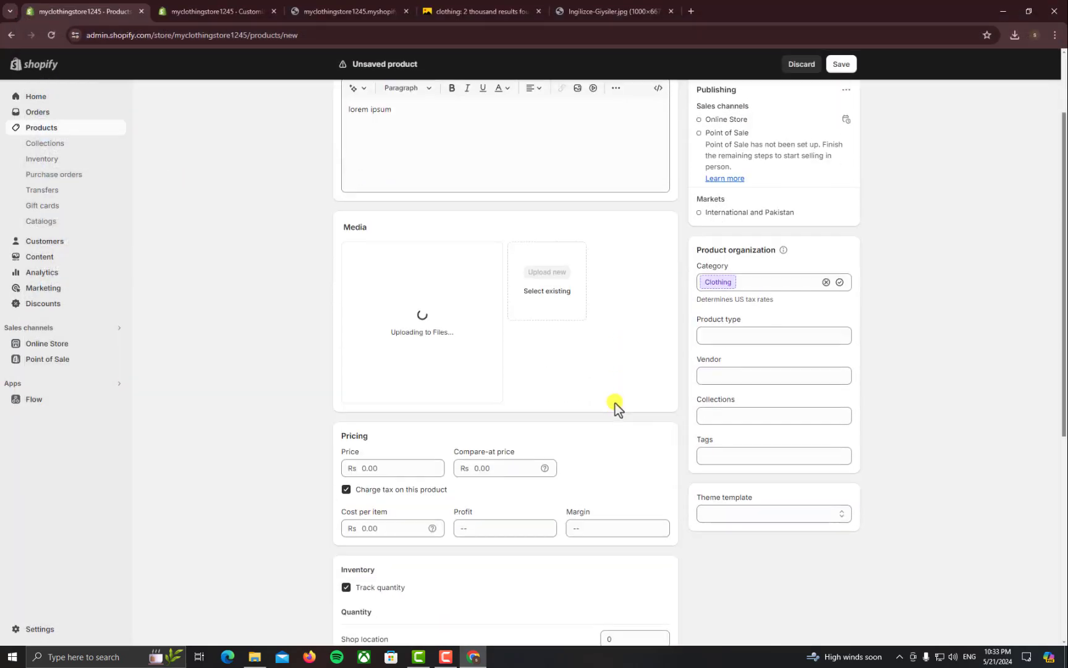
Add the product to the tshirt collection
drag(740, 398, 695, 398)
click(718, 440)
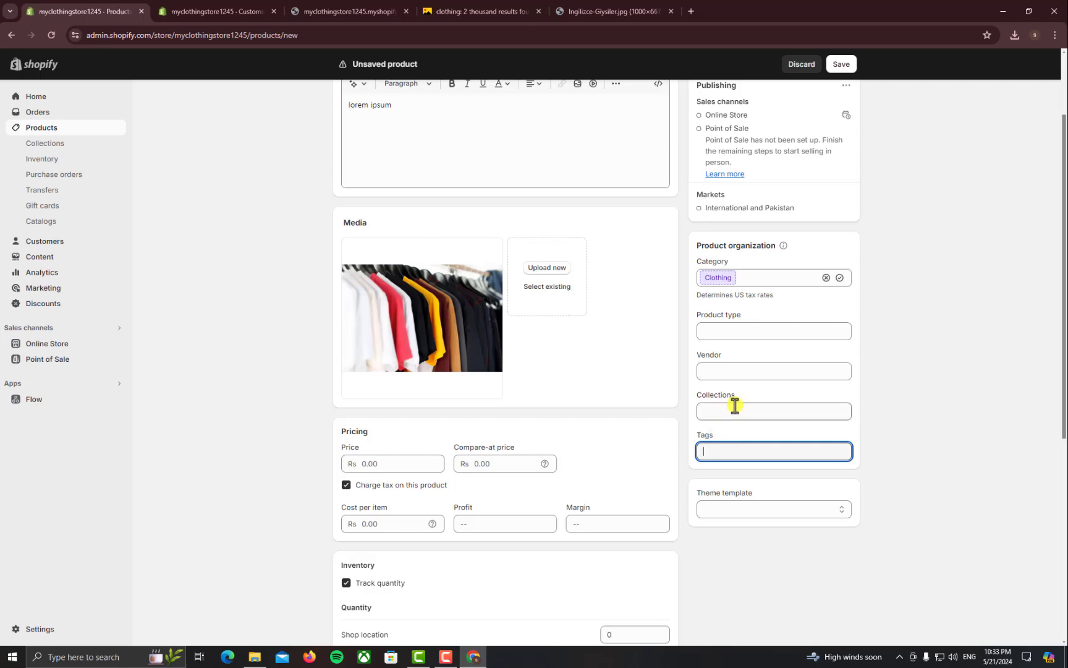
drag(735, 396, 703, 397)
click(716, 412)
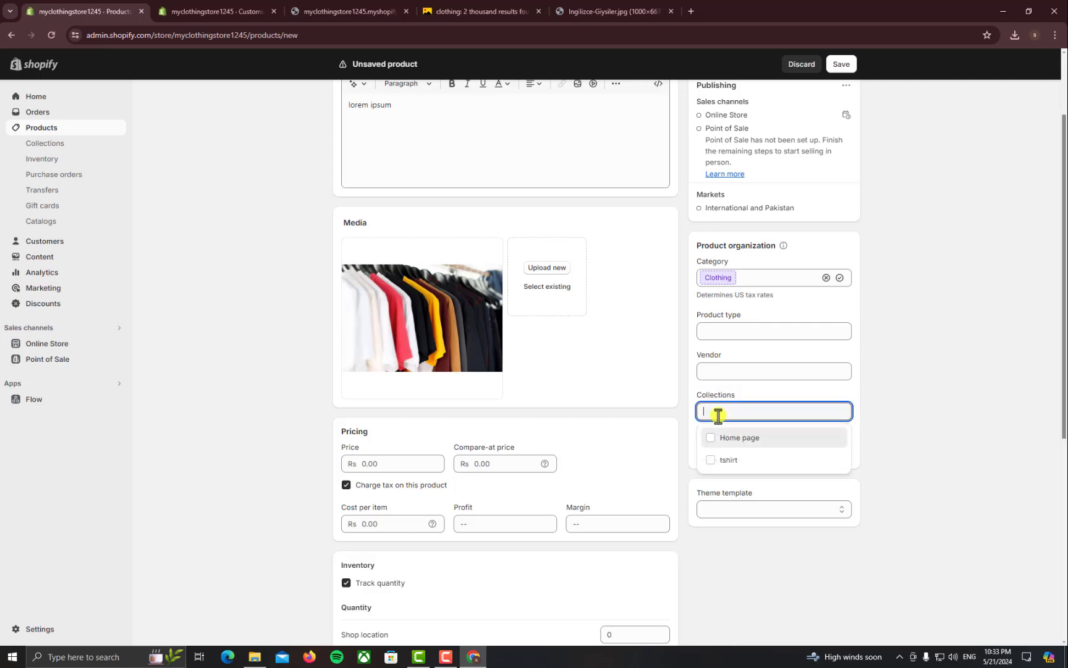
click(714, 462)
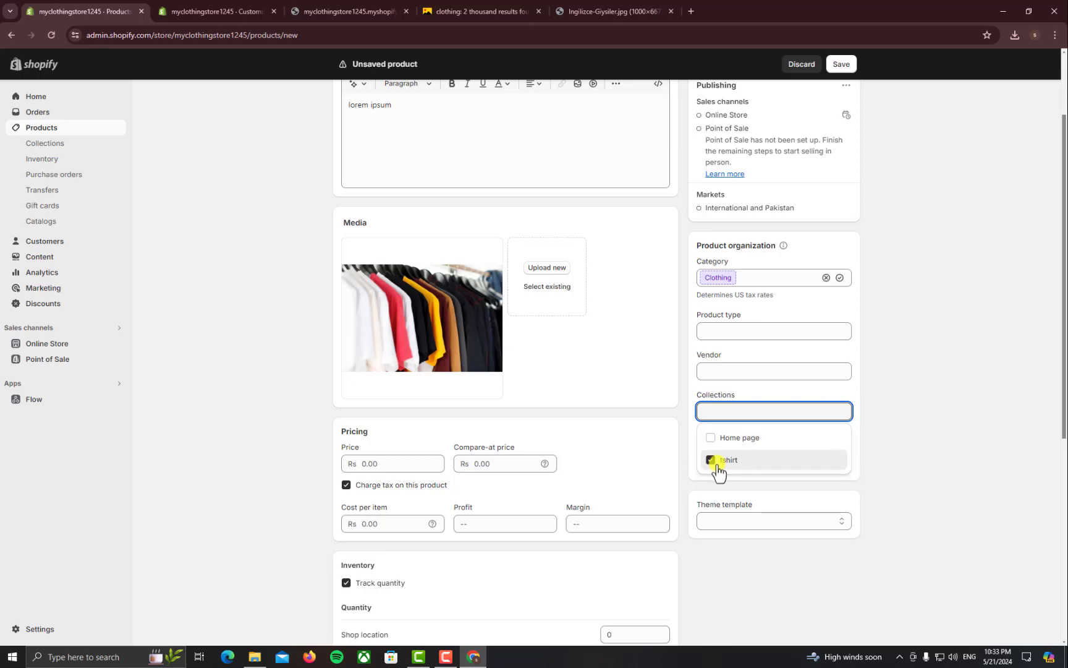
click(889, 465)
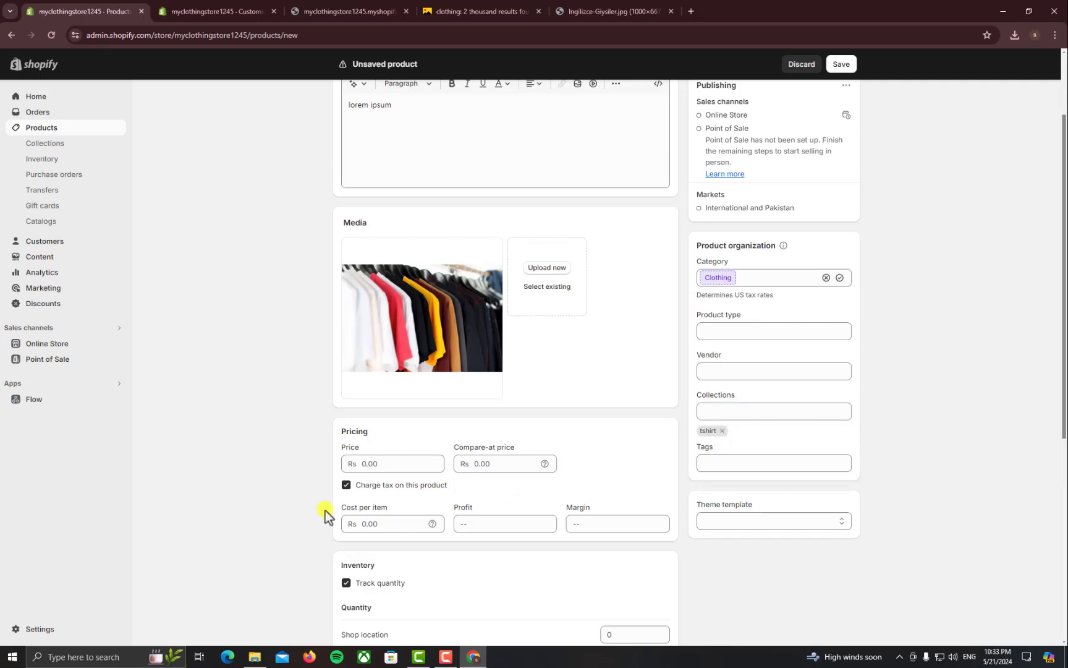
Enter the product price of Rs 10.00 and the compare-at price
scroll(423, 410, down, 2)
click(397, 352)
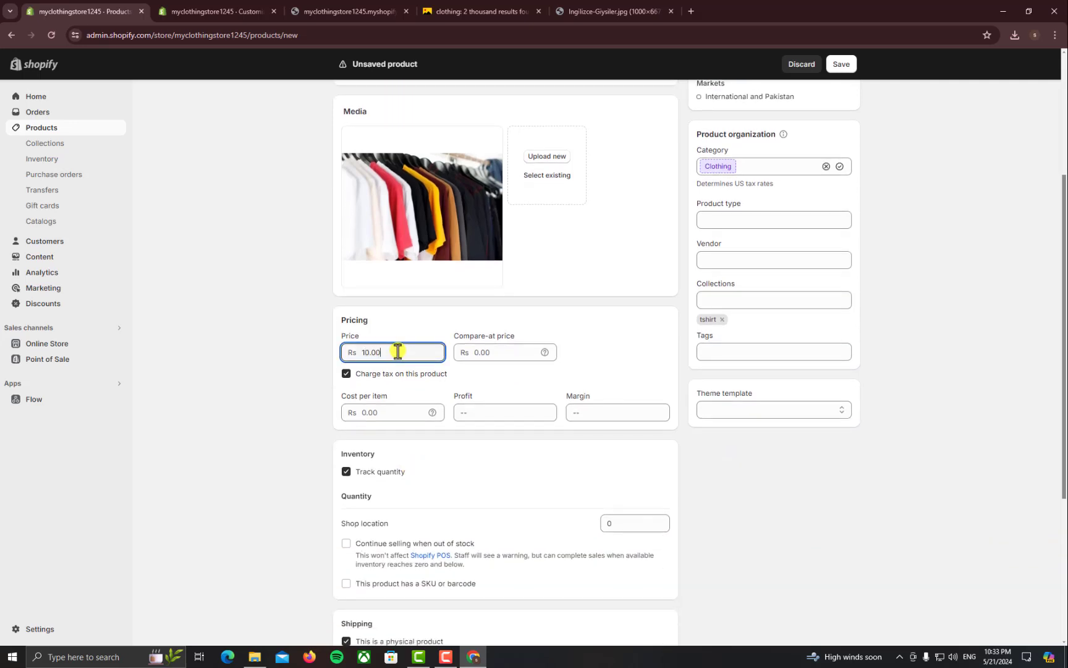
click(515, 352)
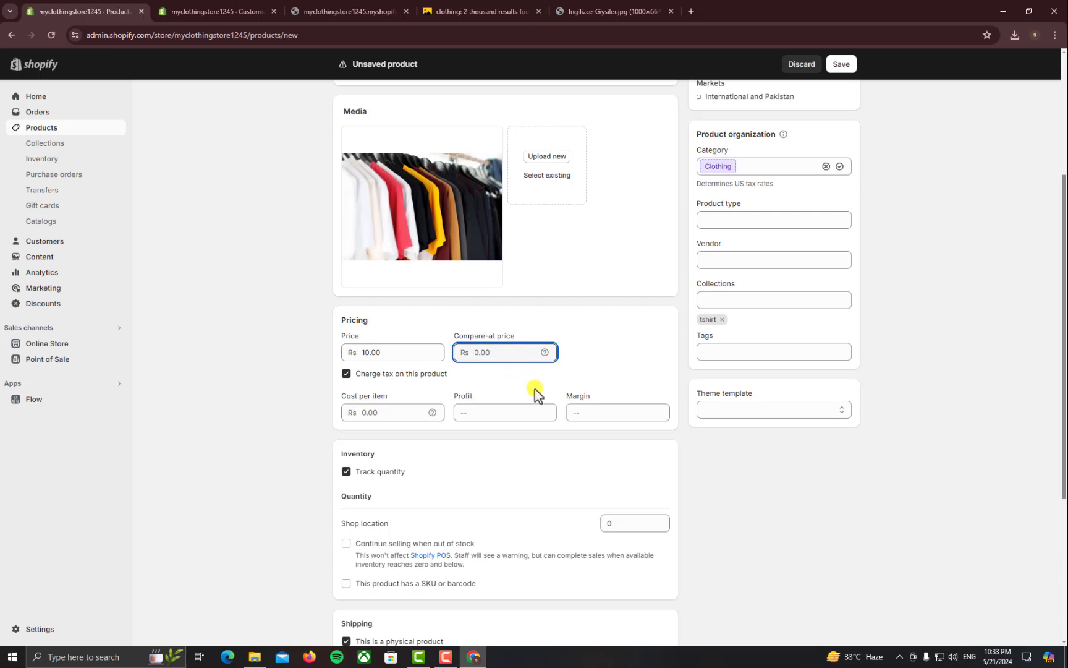
scroll(535, 389, down, 1)
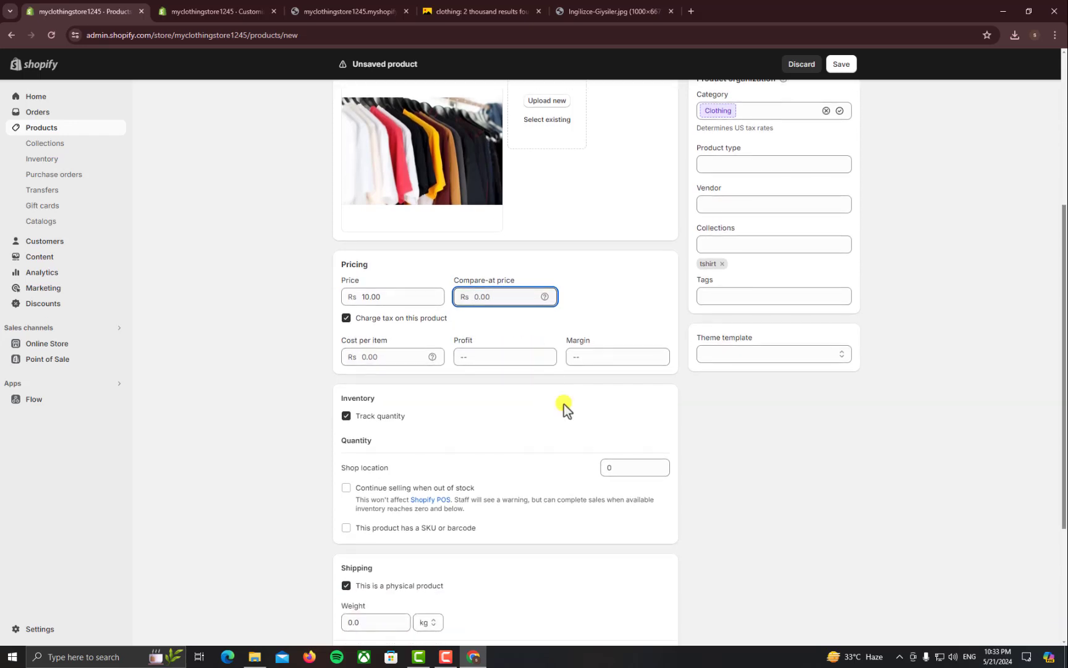
scroll(549, 443, down, 2)
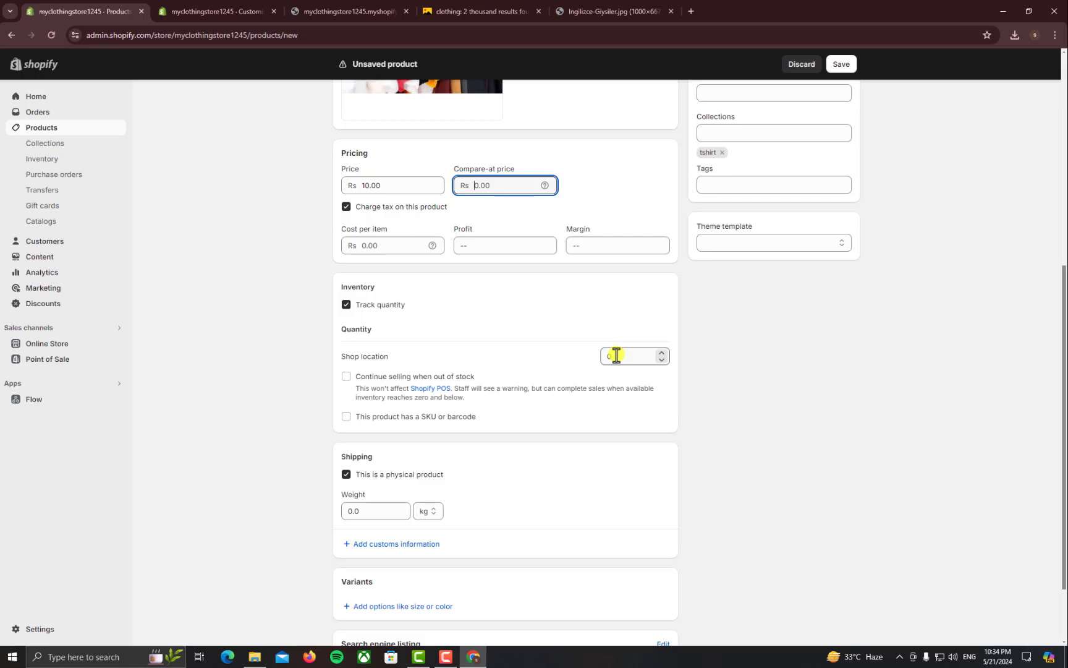
Turn off stock quantity tracking and save the T-shirt product
double_click(619, 357)
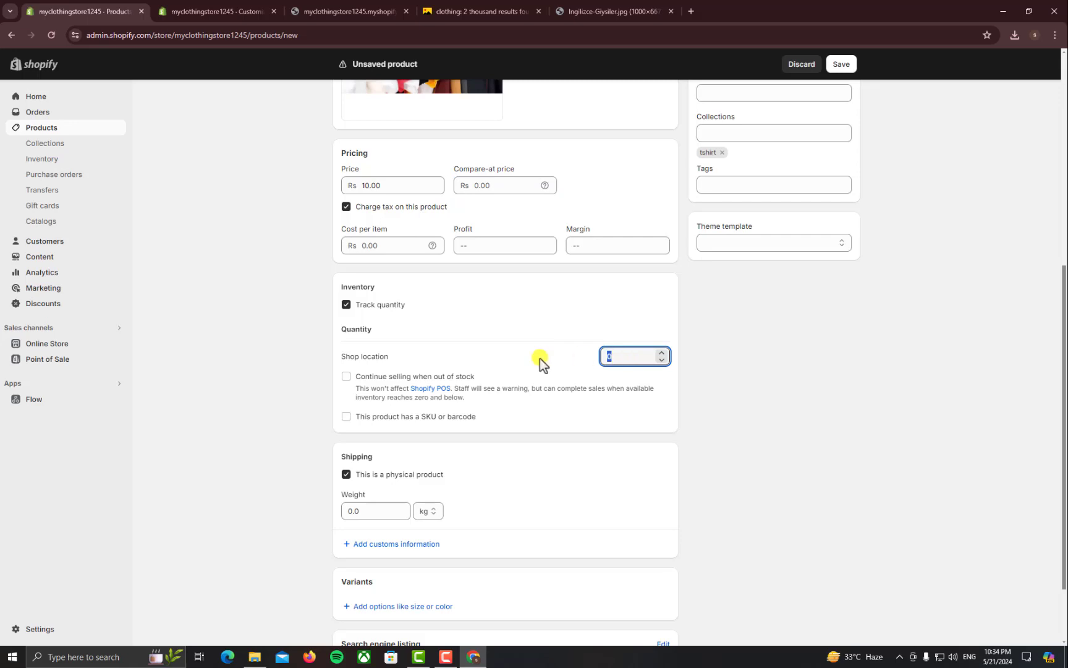
click(346, 305)
scroll(531, 531, down, 1)
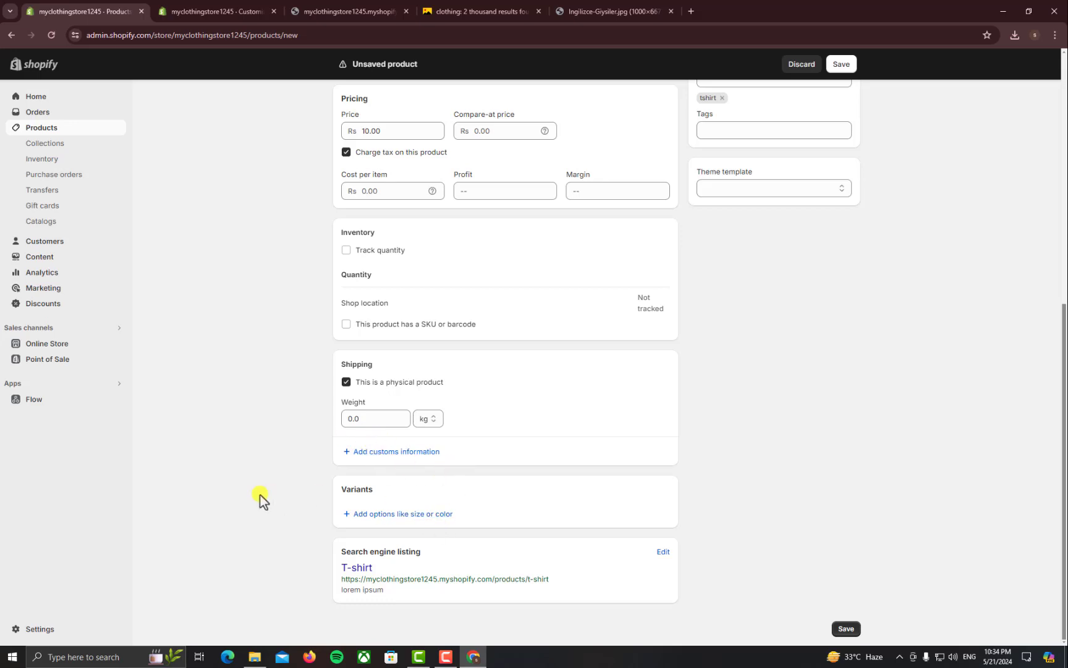
click(846, 628)
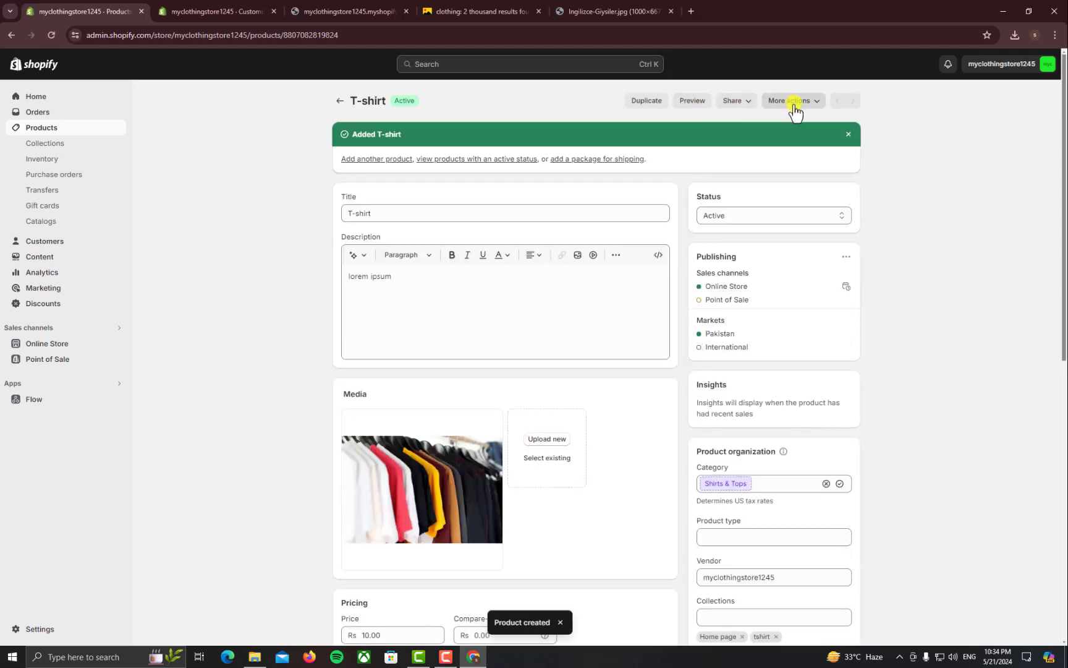
Preview the new product, close the broken 404 preview tab, and return to the theme editor
click(694, 102)
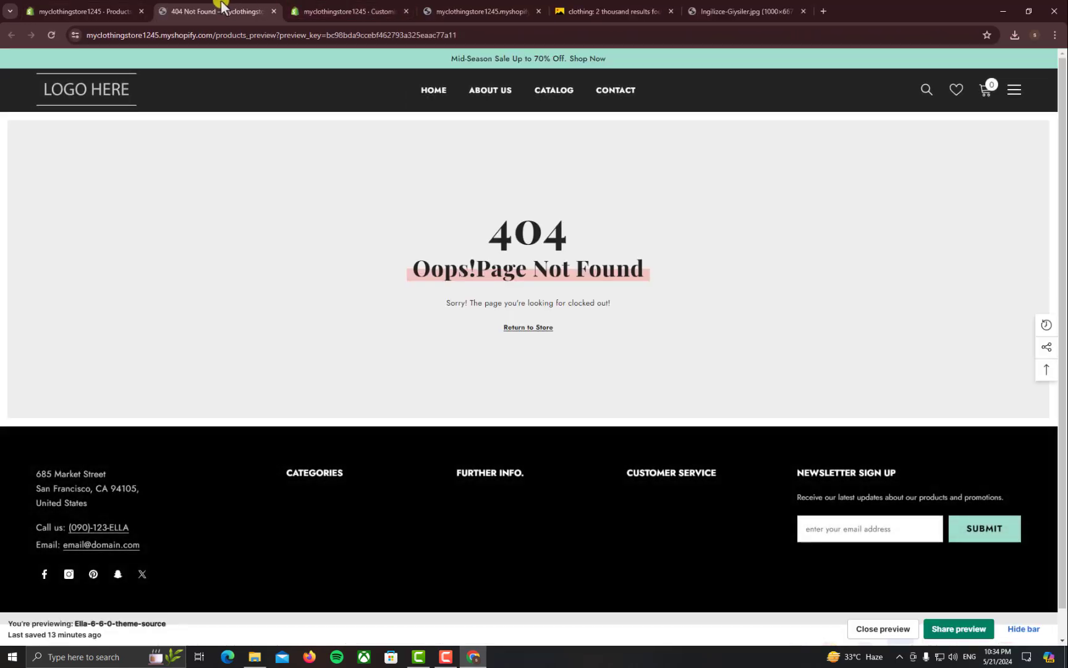
middle_click(221, 5)
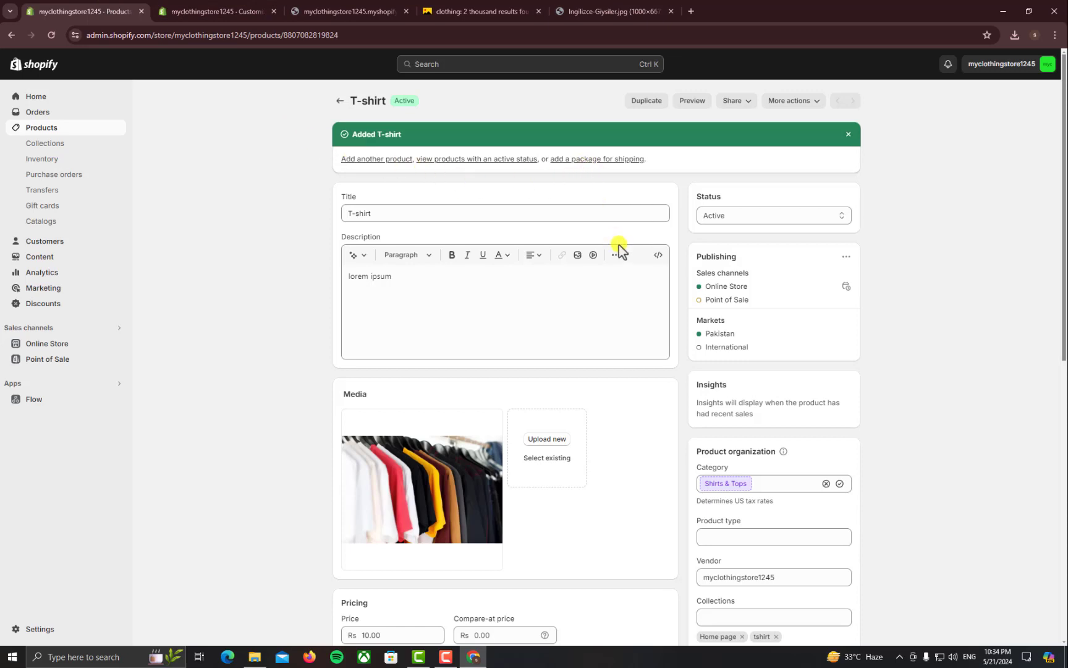
scroll(622, 248, down, 3)
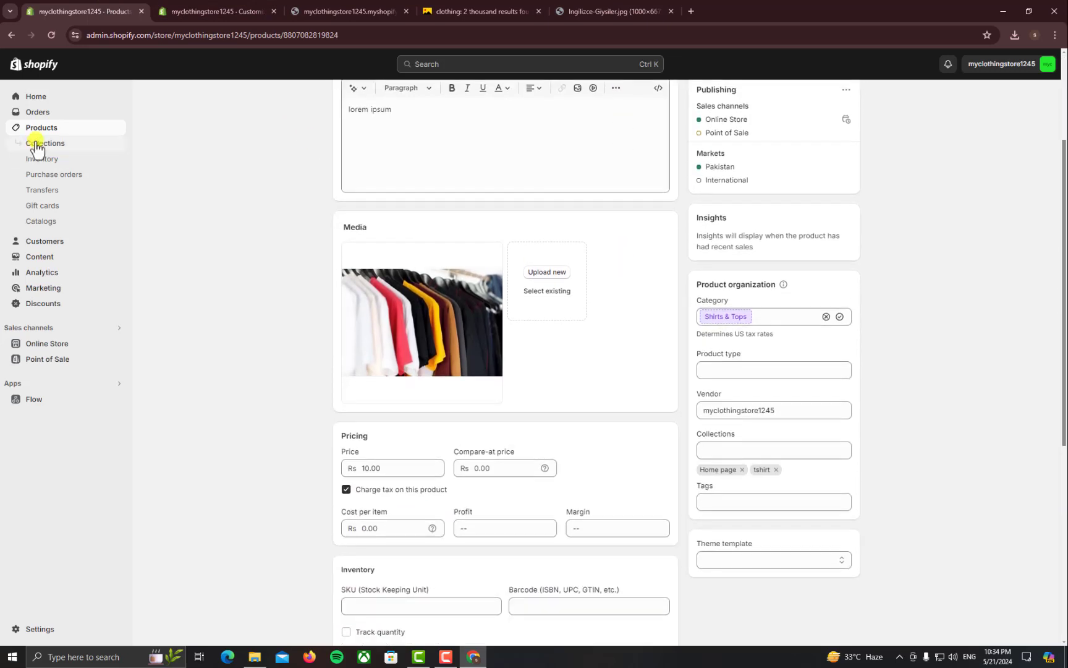
click(45, 134)
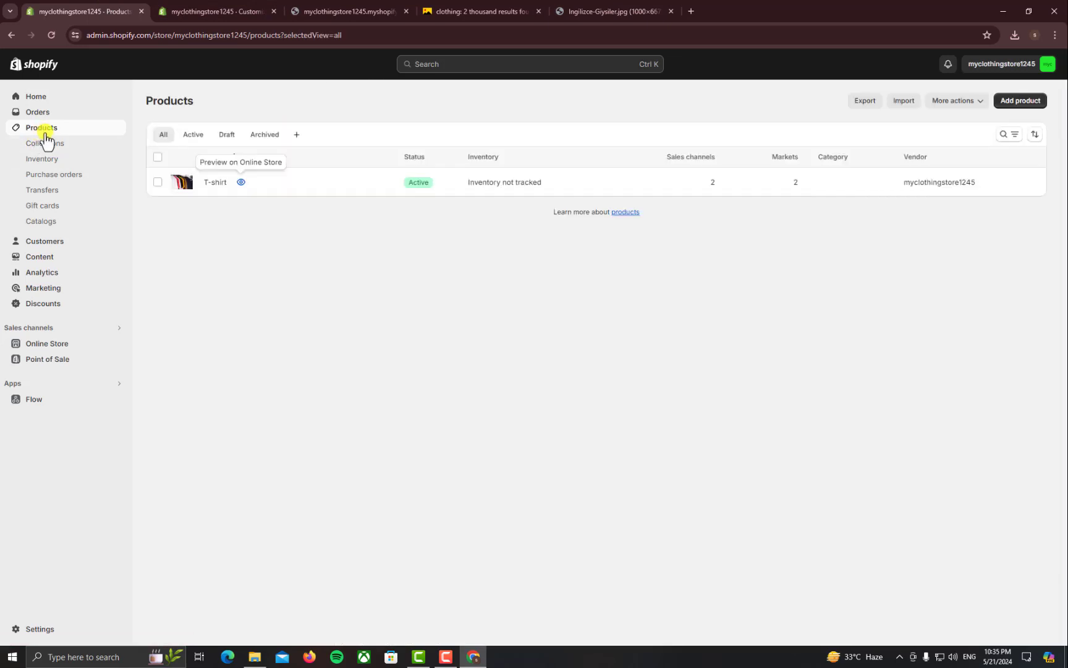
click(272, 10)
click(296, 7)
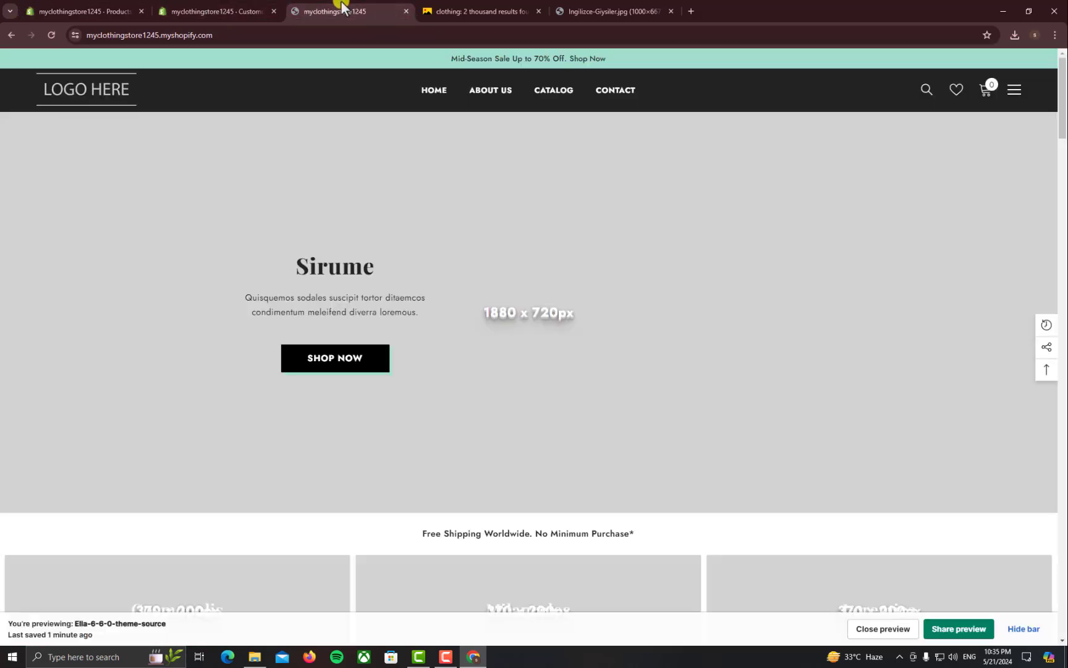
click(266, 7)
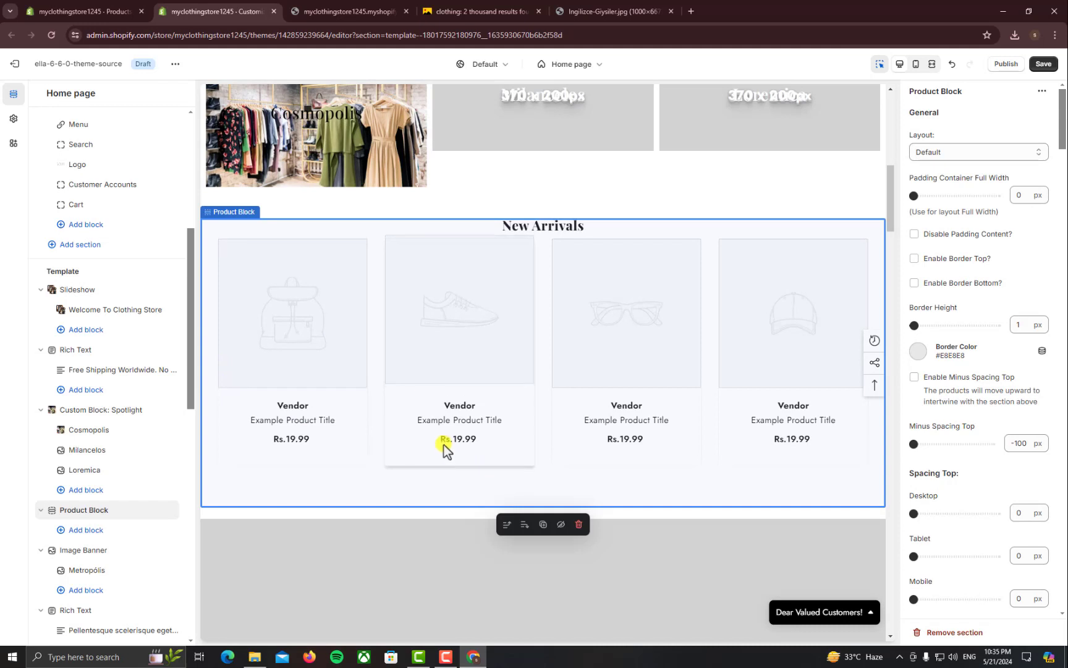
Set the New Arrivals product block's collection to tshirt
double_click(379, 472)
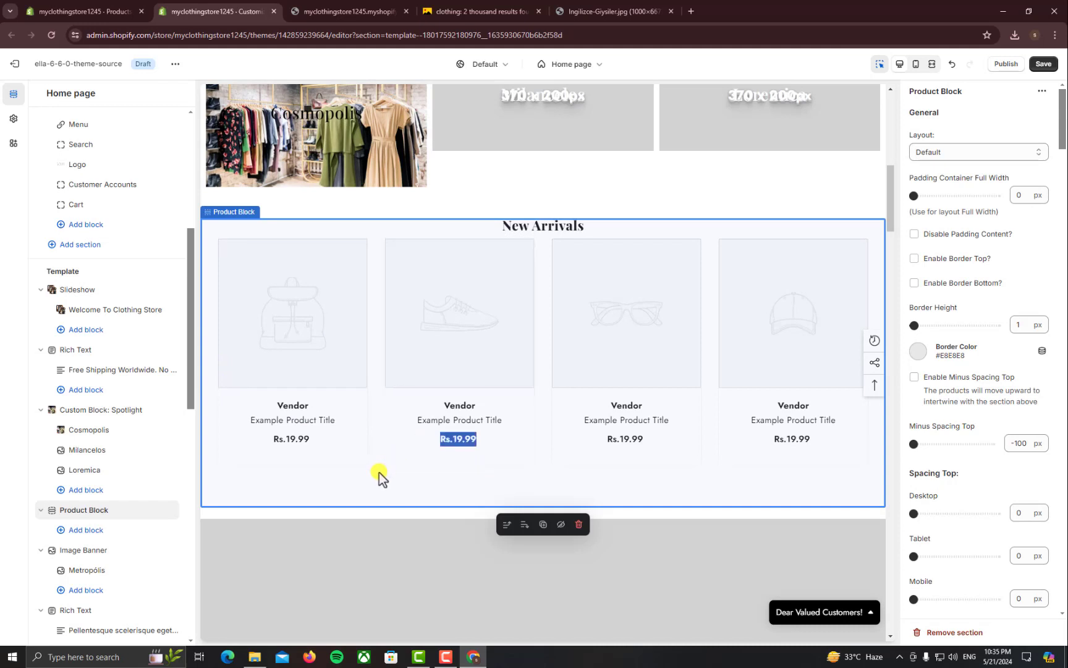
scroll(954, 424, down, 7)
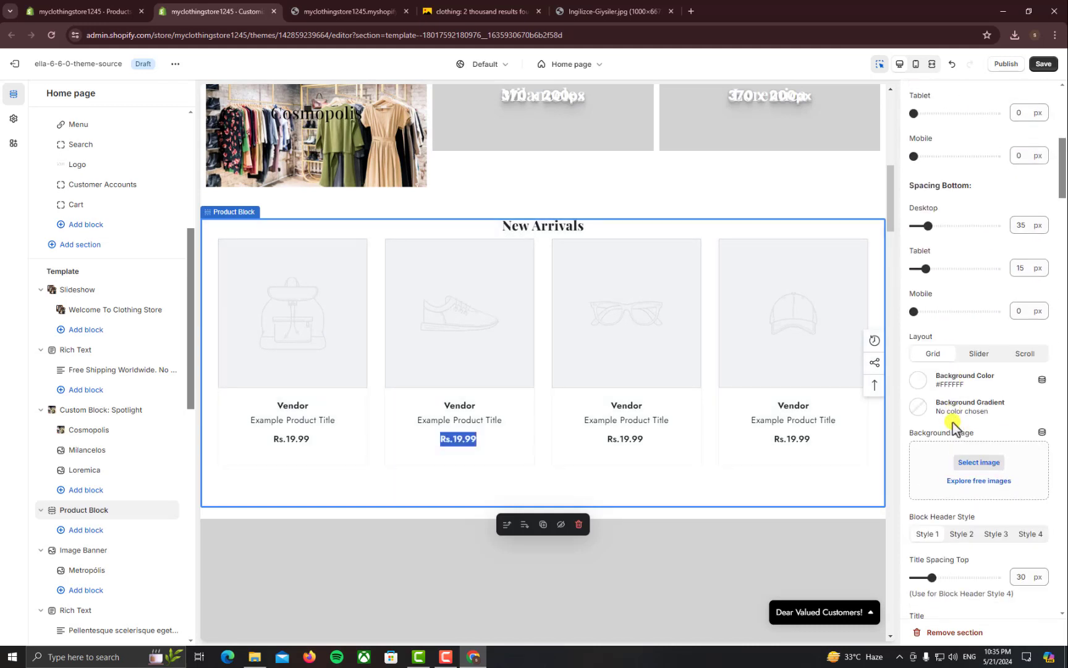
scroll(954, 426, down, 5)
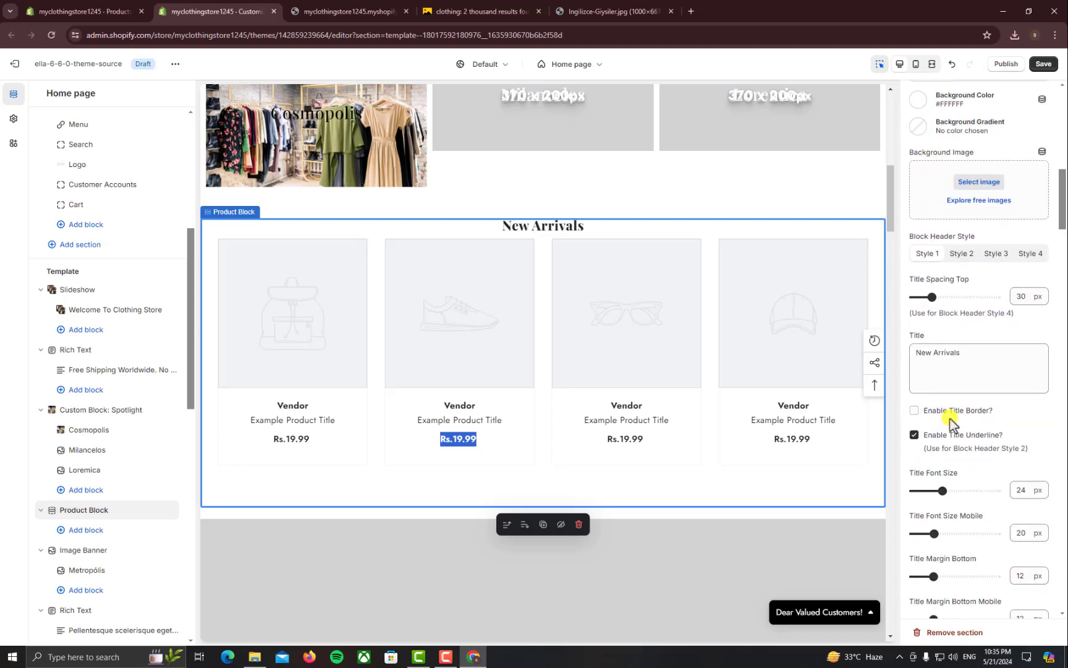
scroll(950, 422, down, 9)
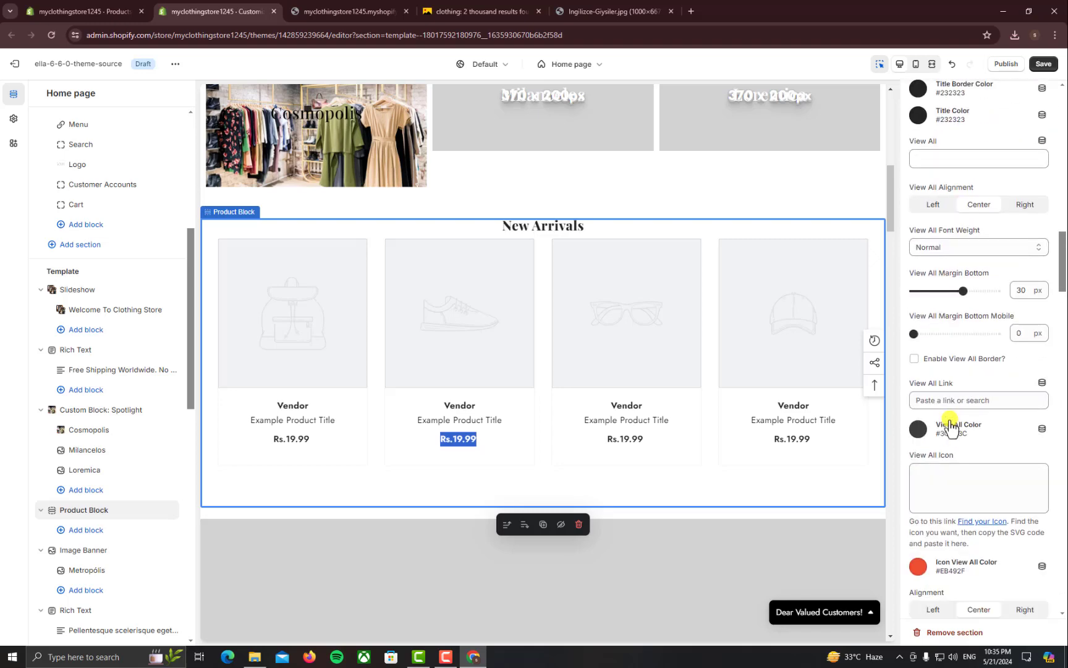
scroll(950, 426, down, 8)
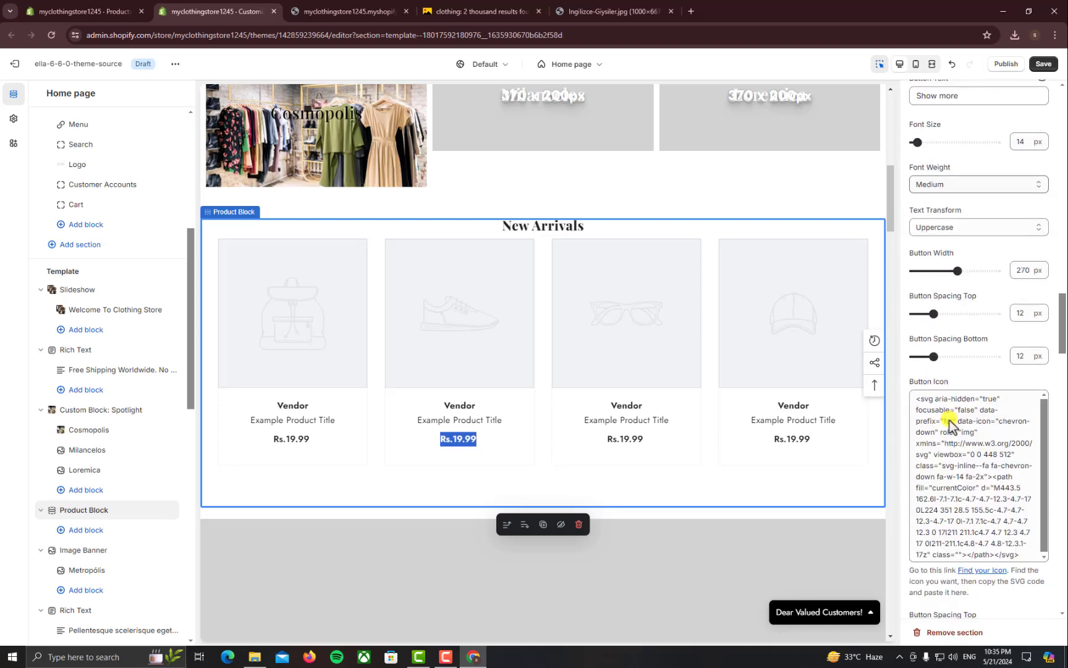
scroll(950, 426, down, 8)
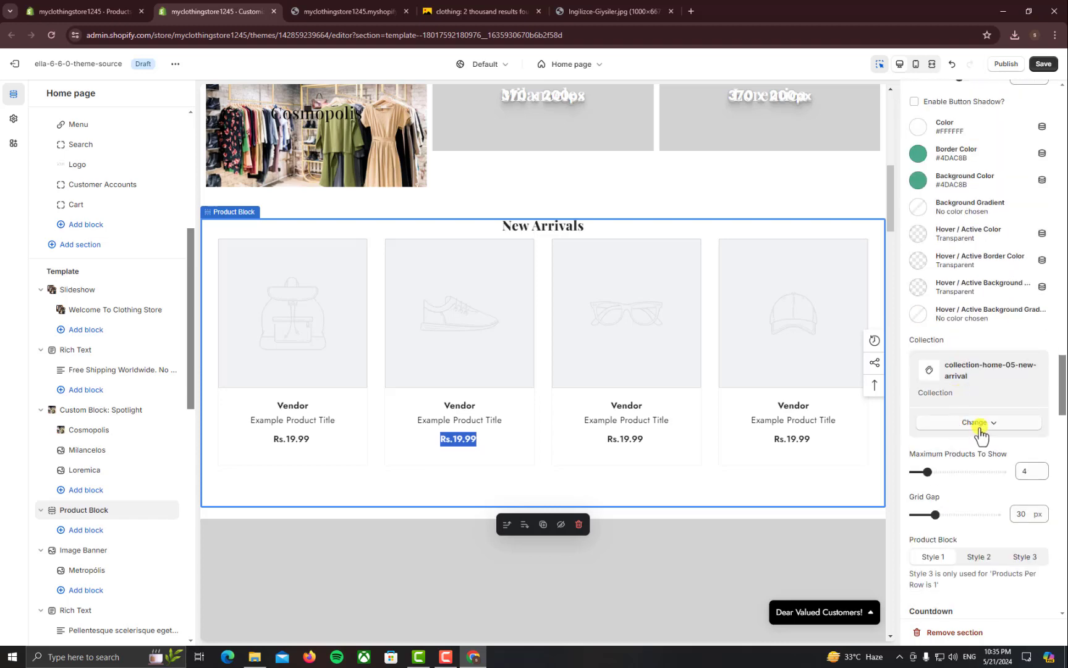
click(950, 423)
click(968, 456)
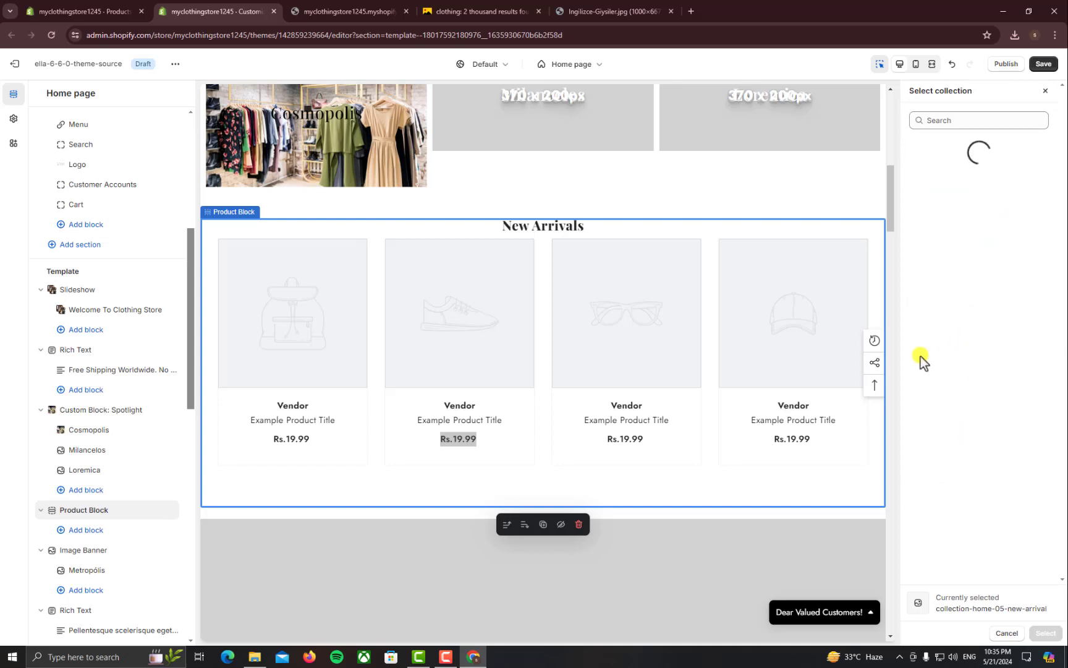
click(970, 220)
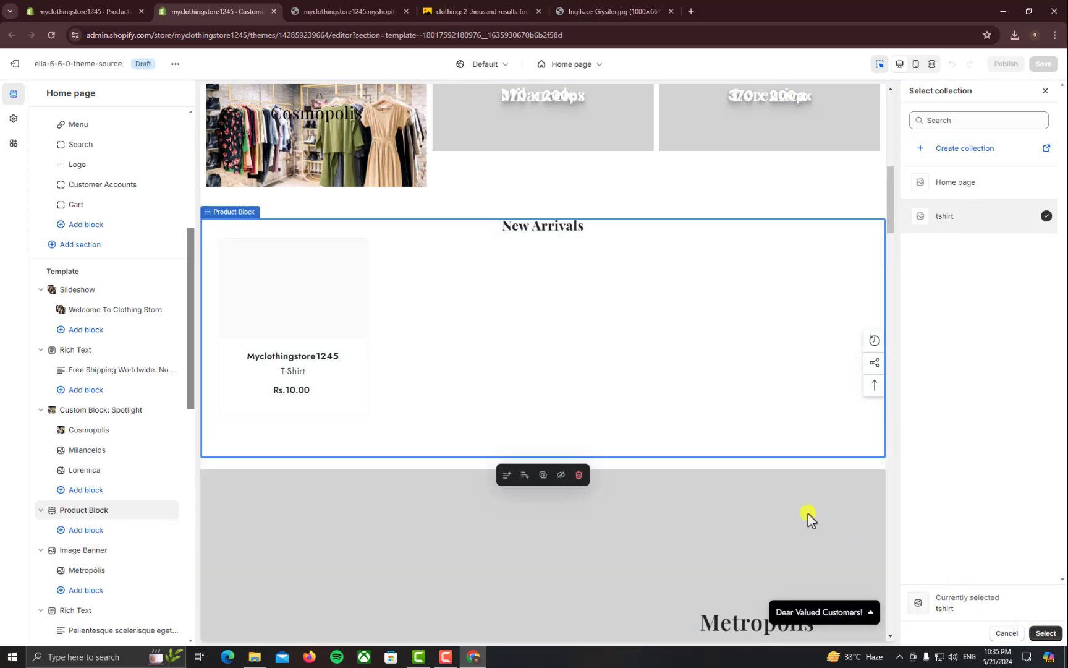
click(1045, 632)
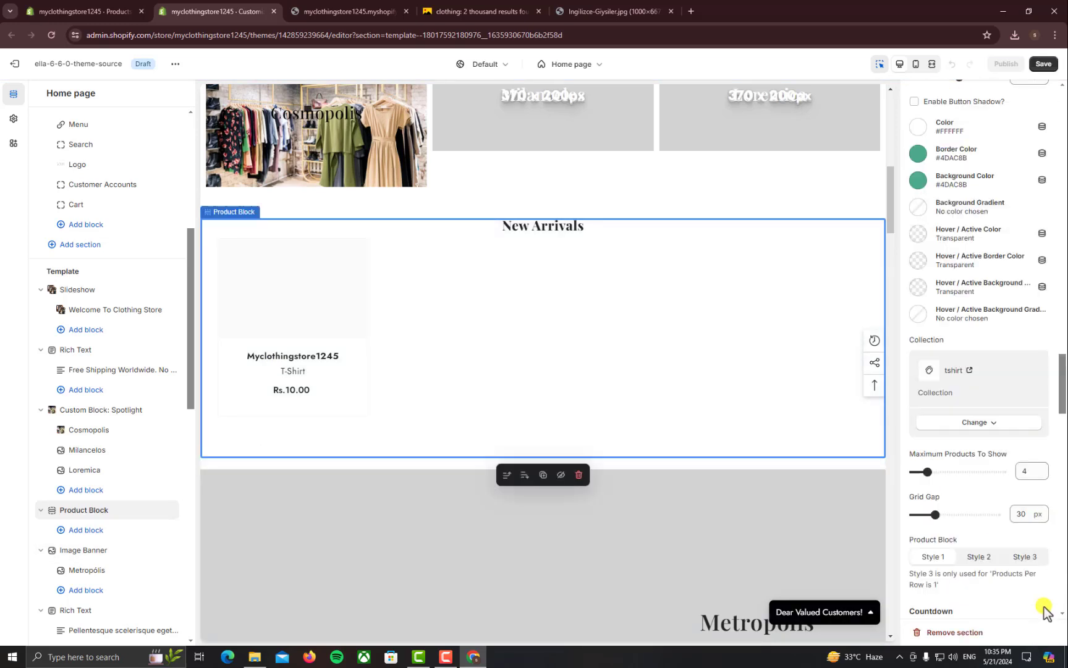
Save the theme changes and bring up the storefront preview's address
click(1043, 64)
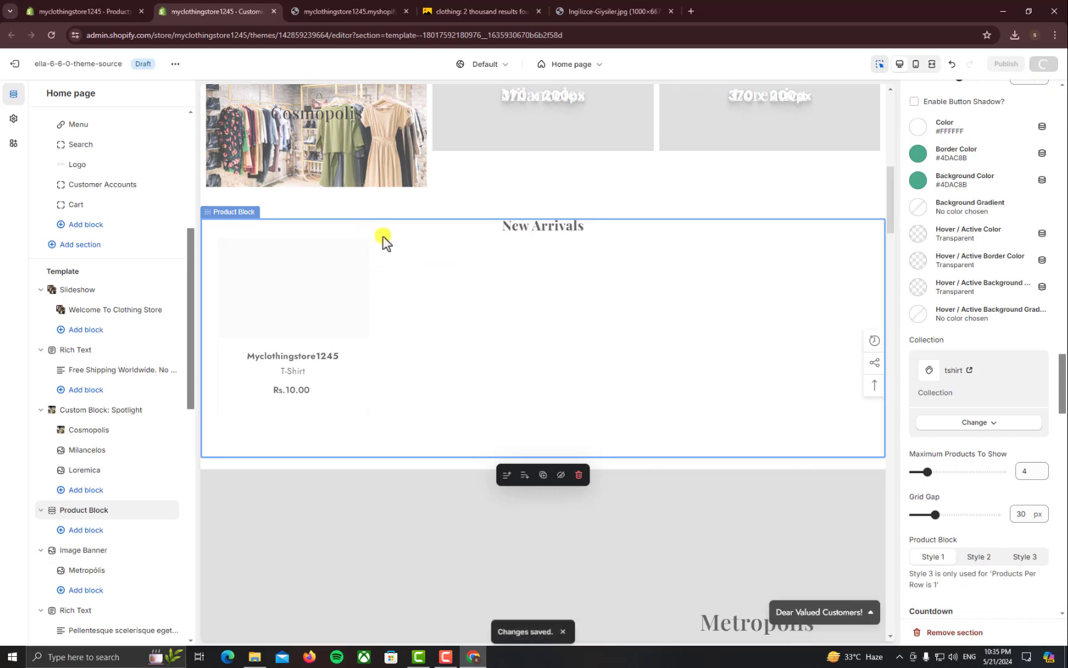
click(343, 12)
click(326, 36)
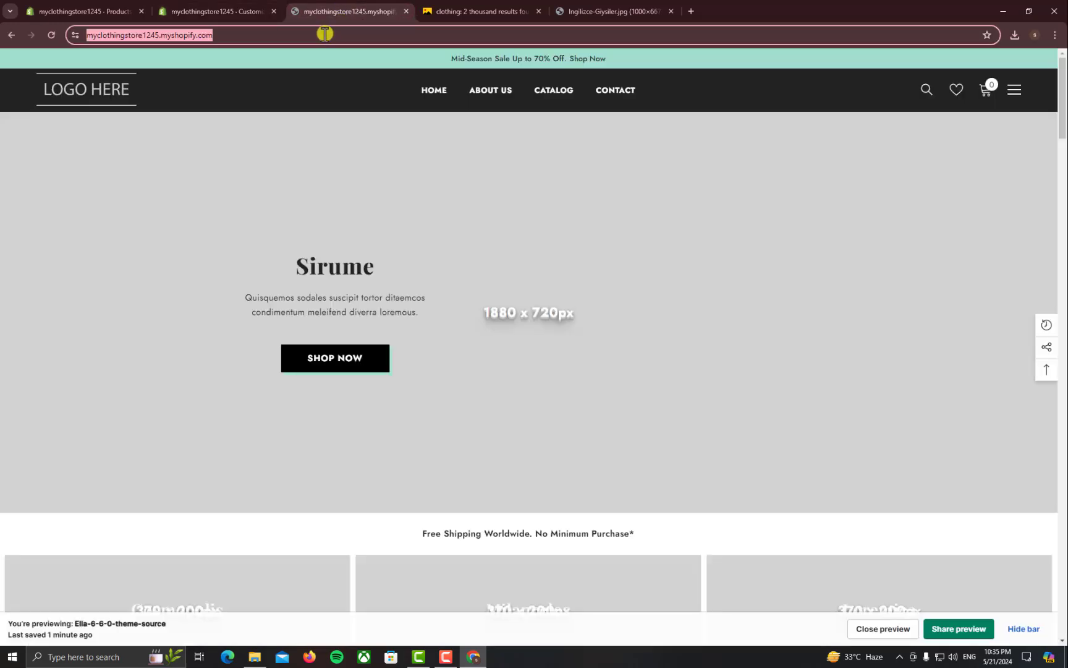
Reload the storefront preview and open the T-Shirt product under New Arrivals
key(Return)
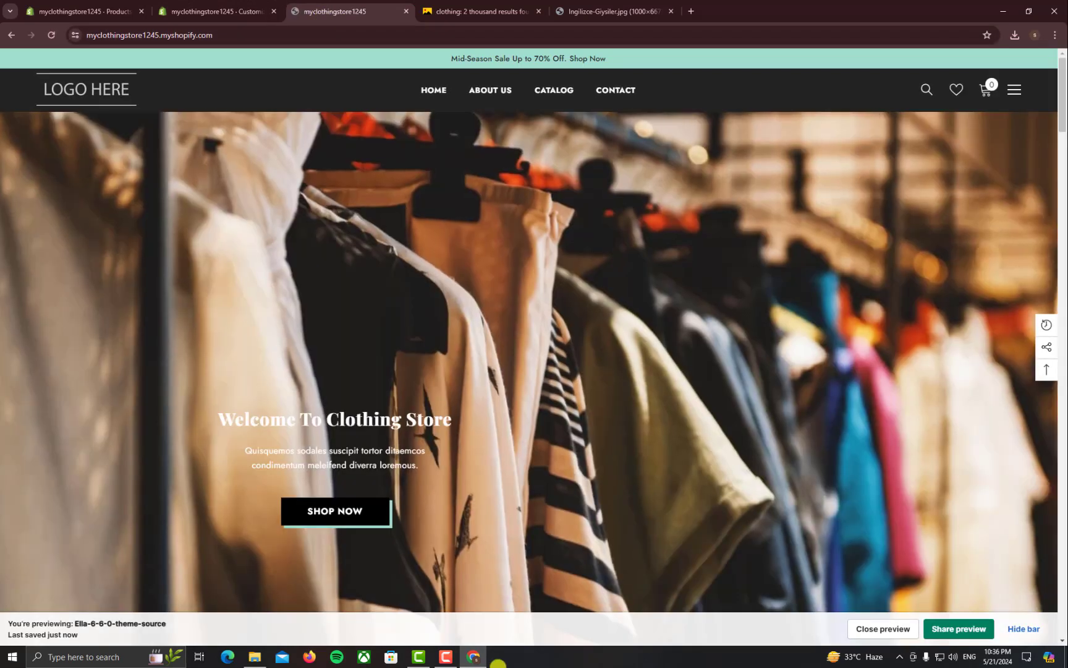
click(446, 655)
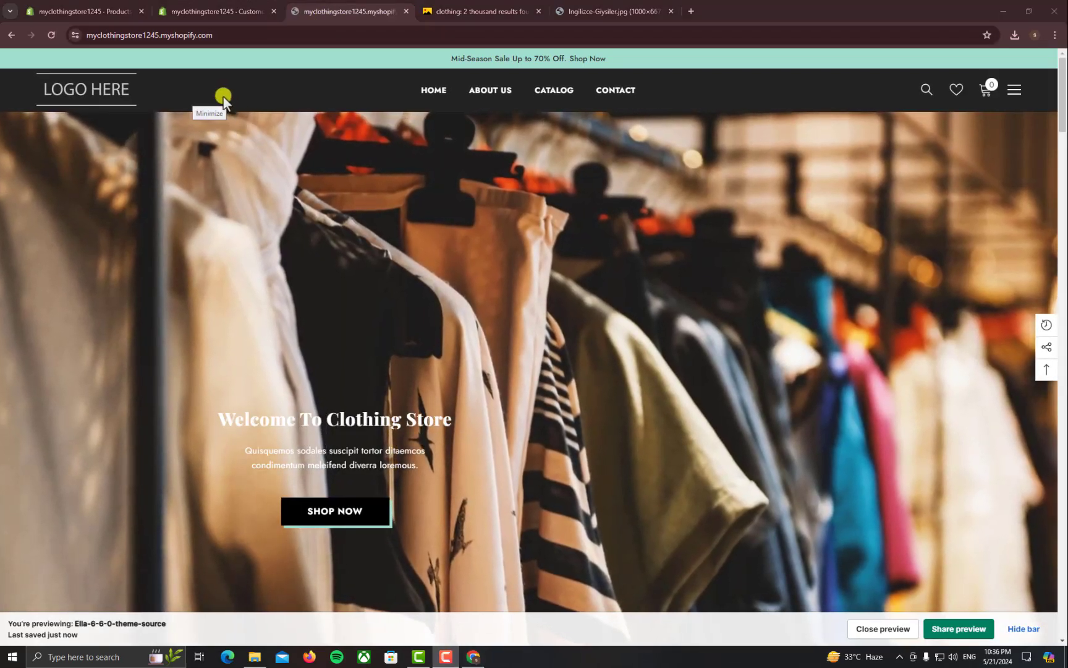
scroll(465, 310, down, 5)
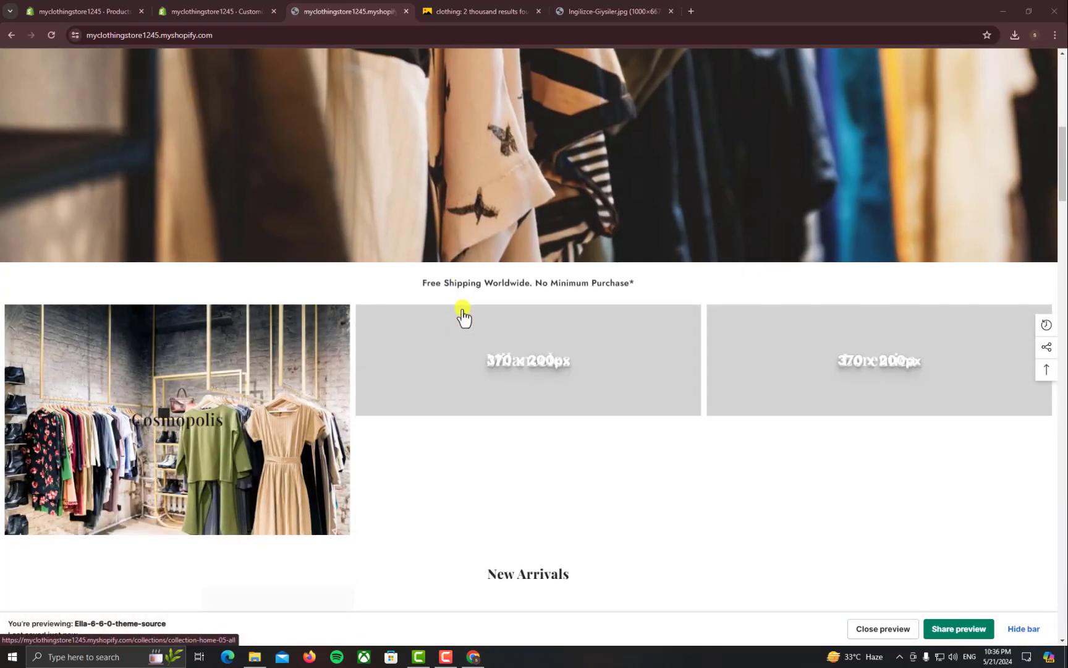
scroll(463, 312, down, 6)
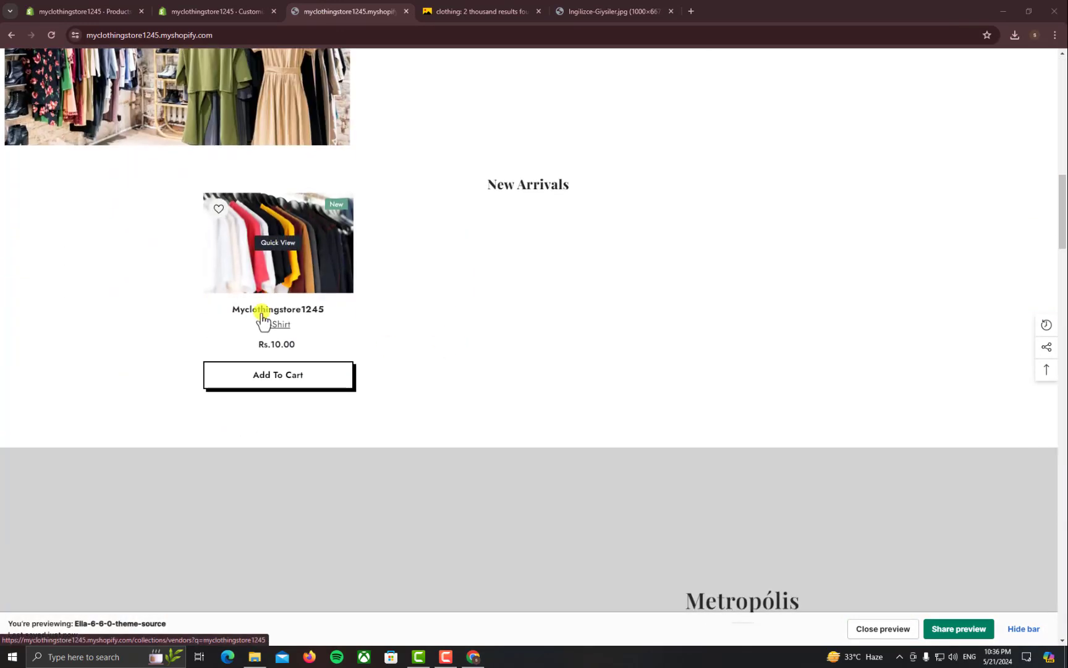
click(281, 266)
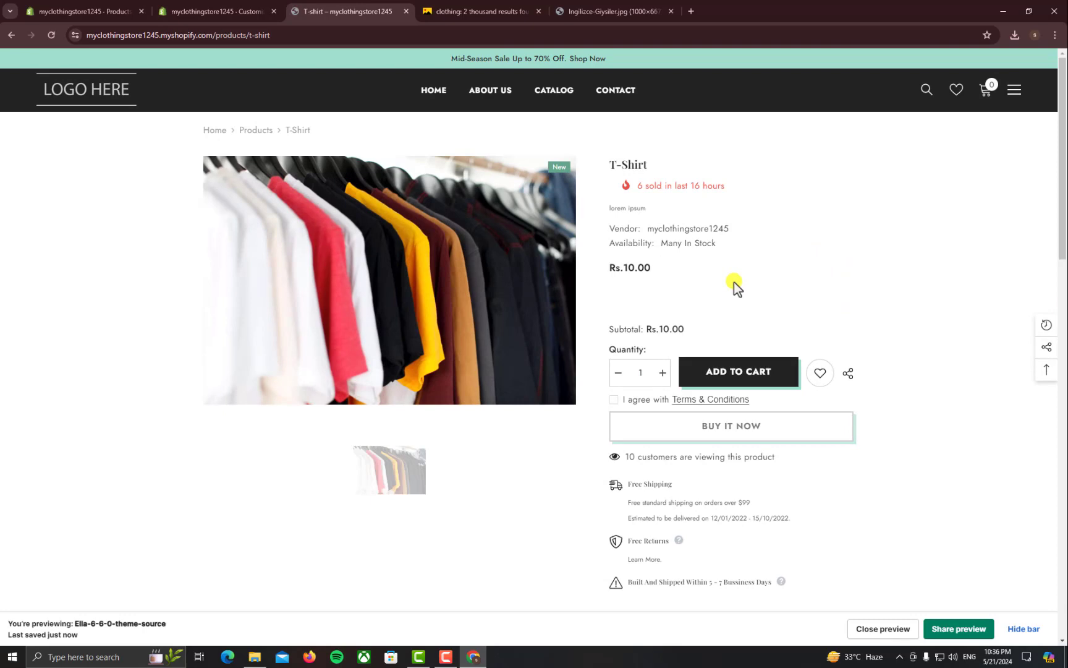
Review the T-Shirt product page and its description, then close that tab
scroll(734, 282, down, 7)
scroll(706, 283, up, 8)
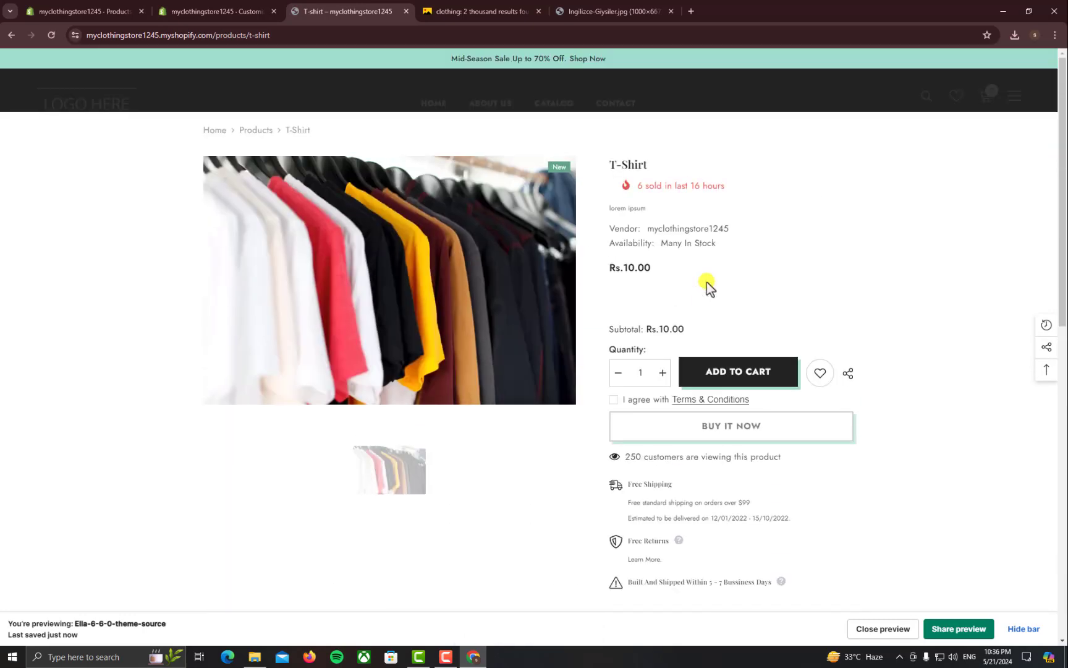
scroll(707, 284, down, 5)
drag(282, 454, 151, 438)
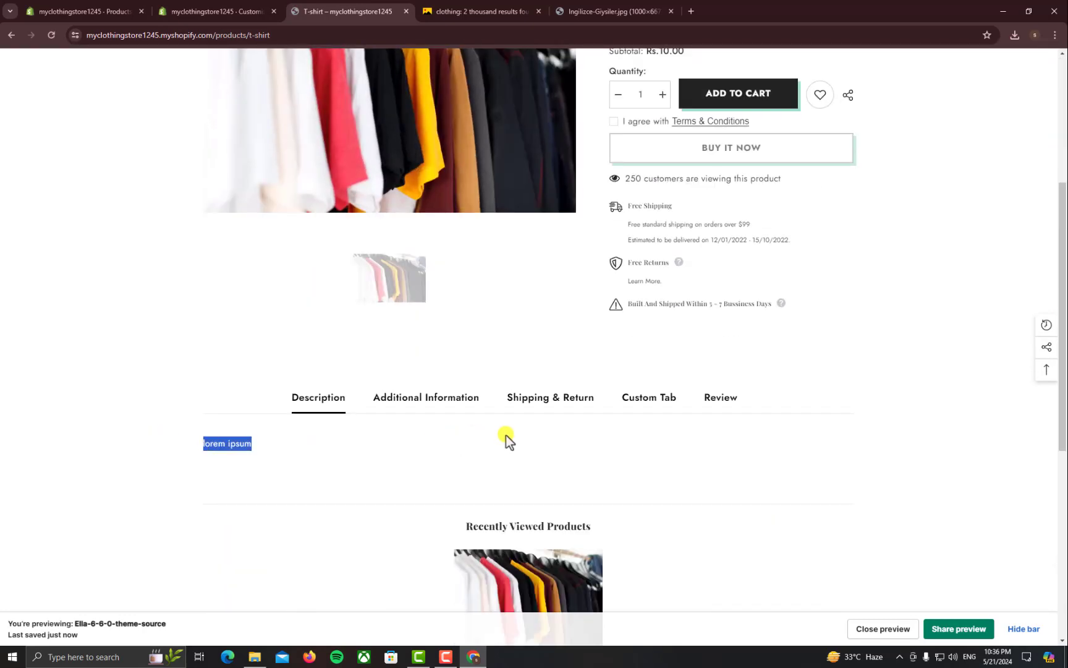
scroll(506, 435, up, 5)
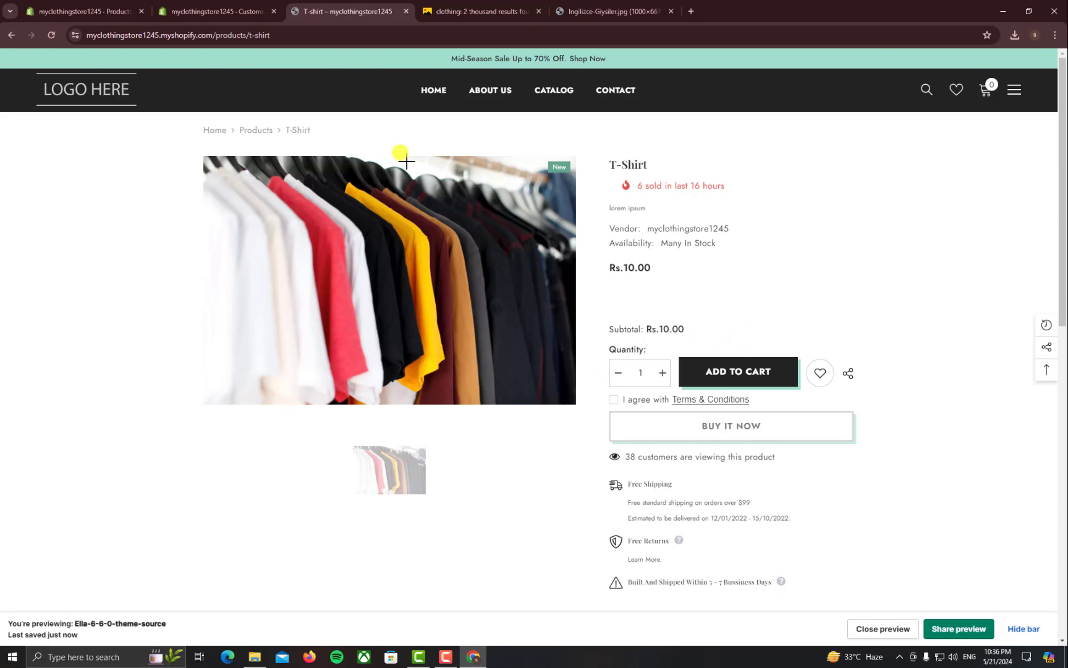
middle_click(372, 6)
Return to the homepage theme editor and dismiss the mailing-list popup in the preview
click(245, 7)
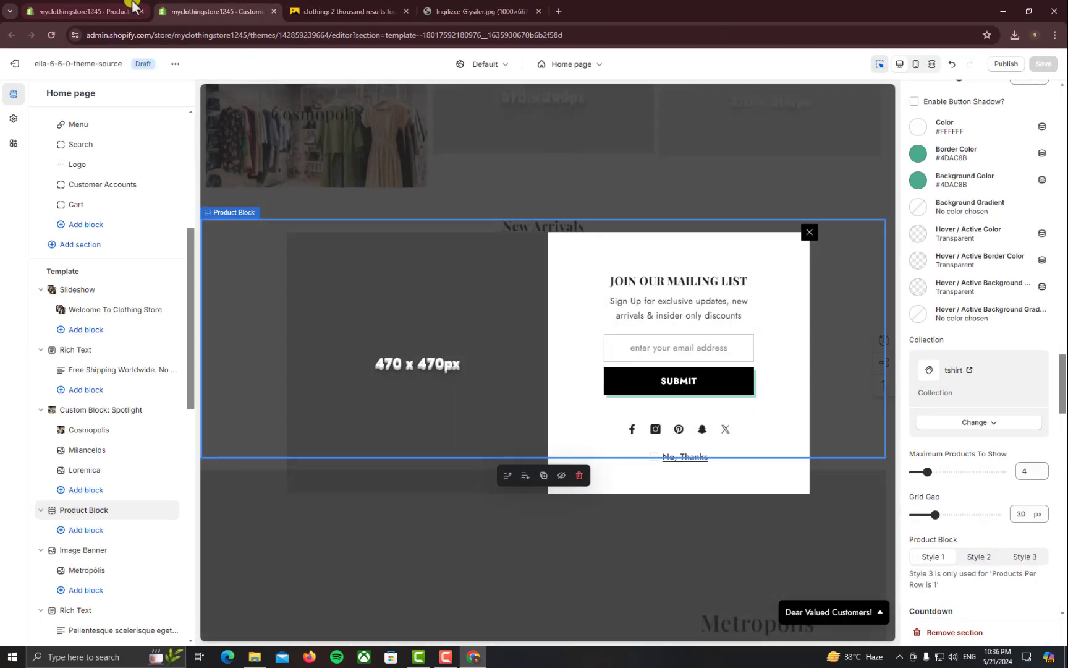
click(324, 6)
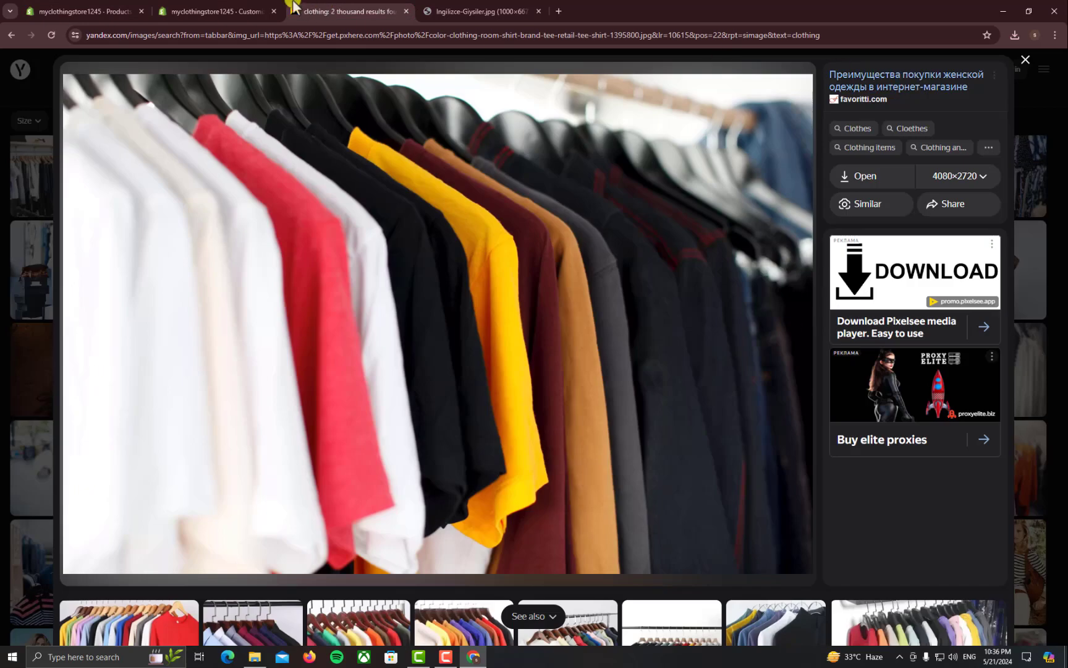
click(238, 6)
click(123, 11)
click(162, 11)
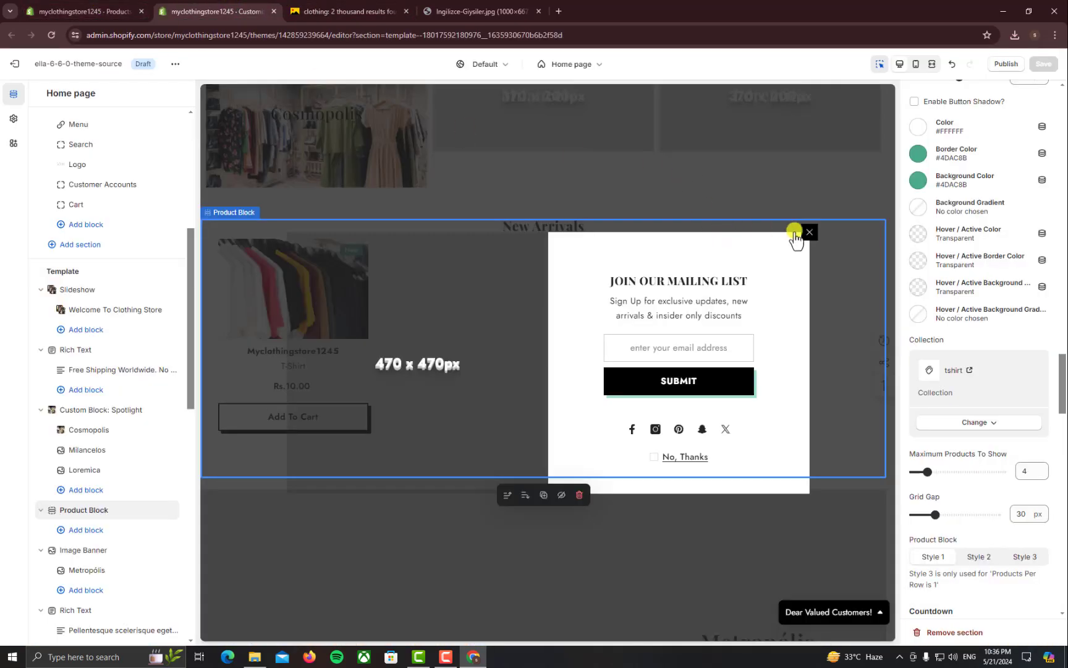
click(799, 237)
scroll(86, 451, down, 2)
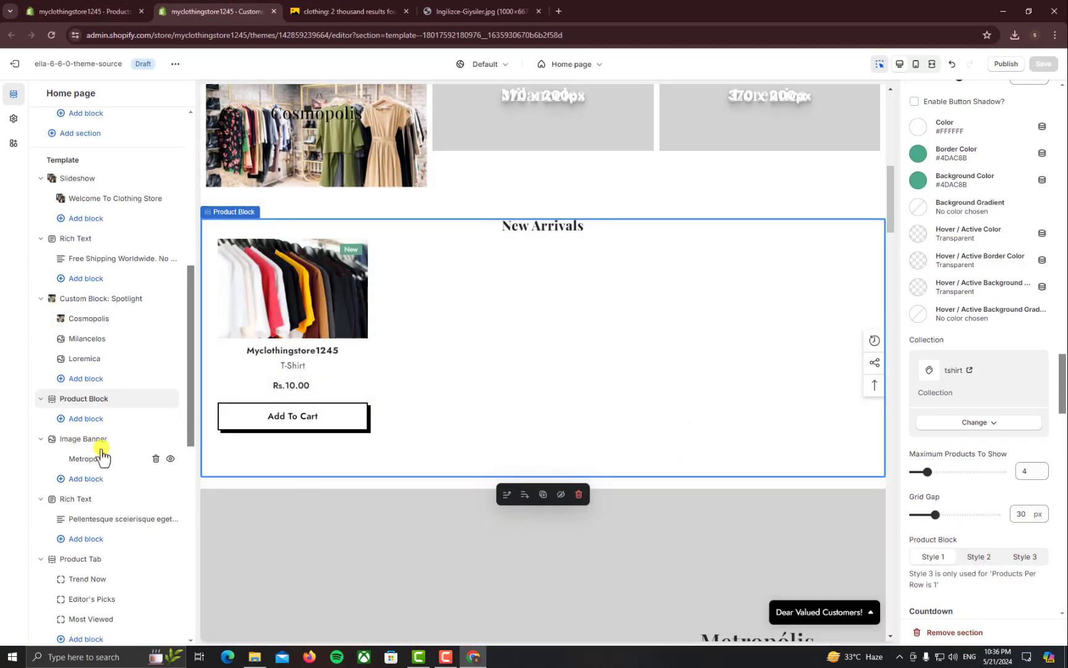
Open the Metropólis block under Image Banner and toggle the section's visibility off and on
click(101, 445)
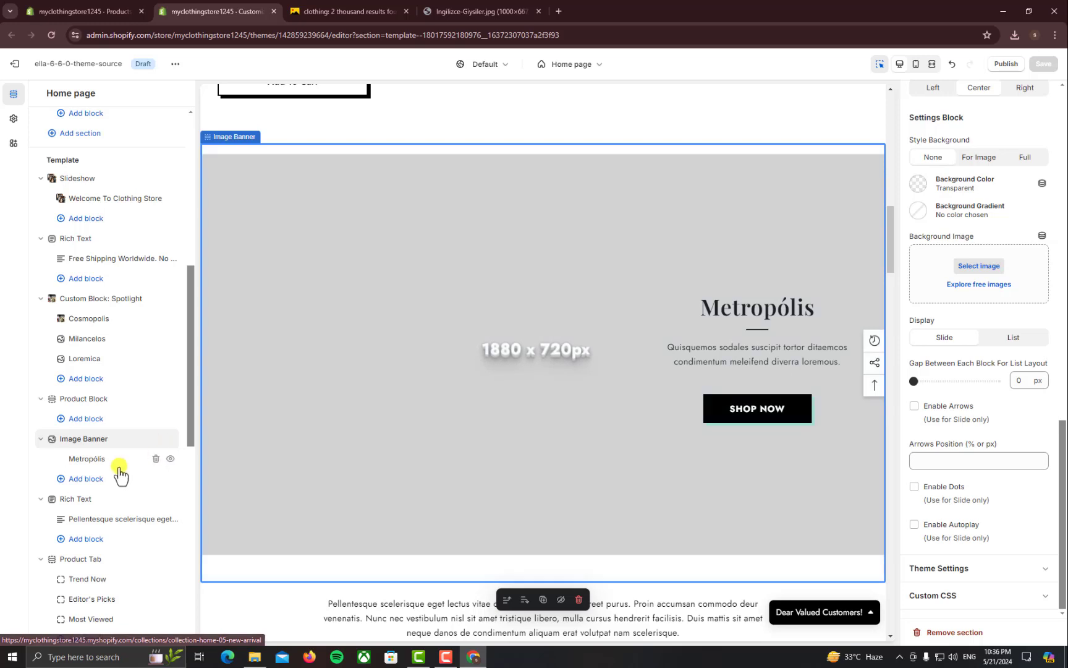
click(93, 459)
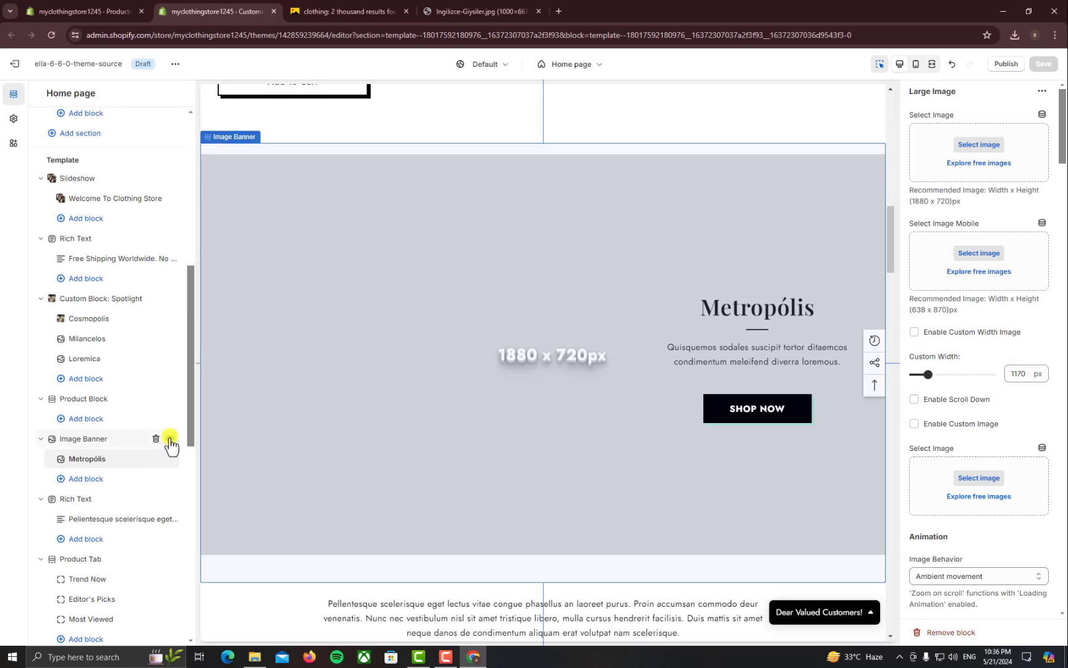
click(170, 439)
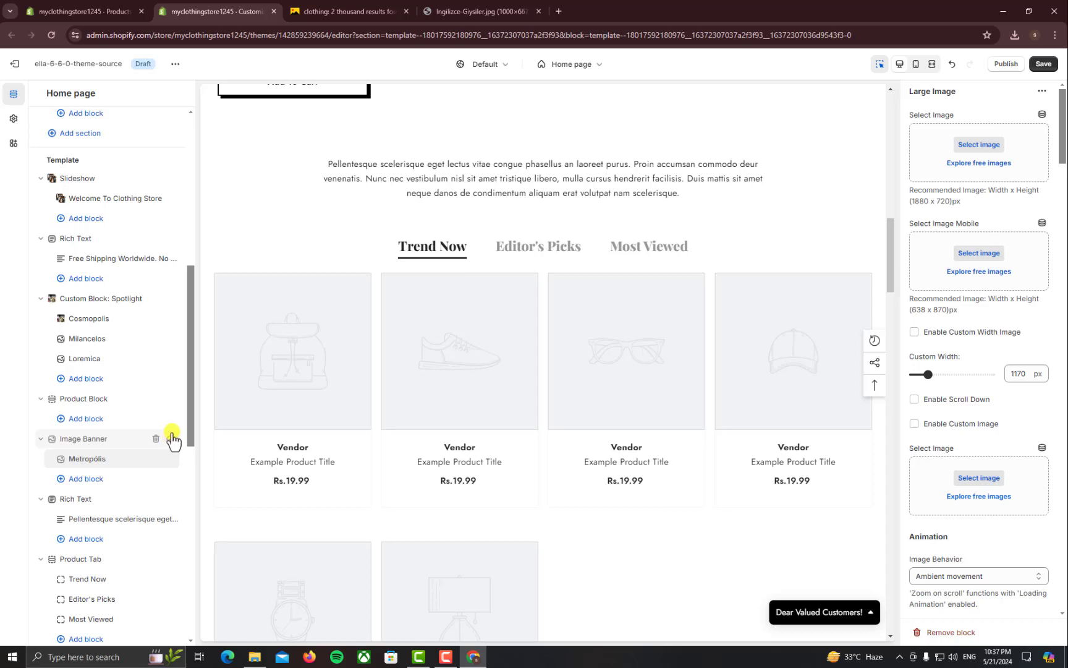
click(170, 439)
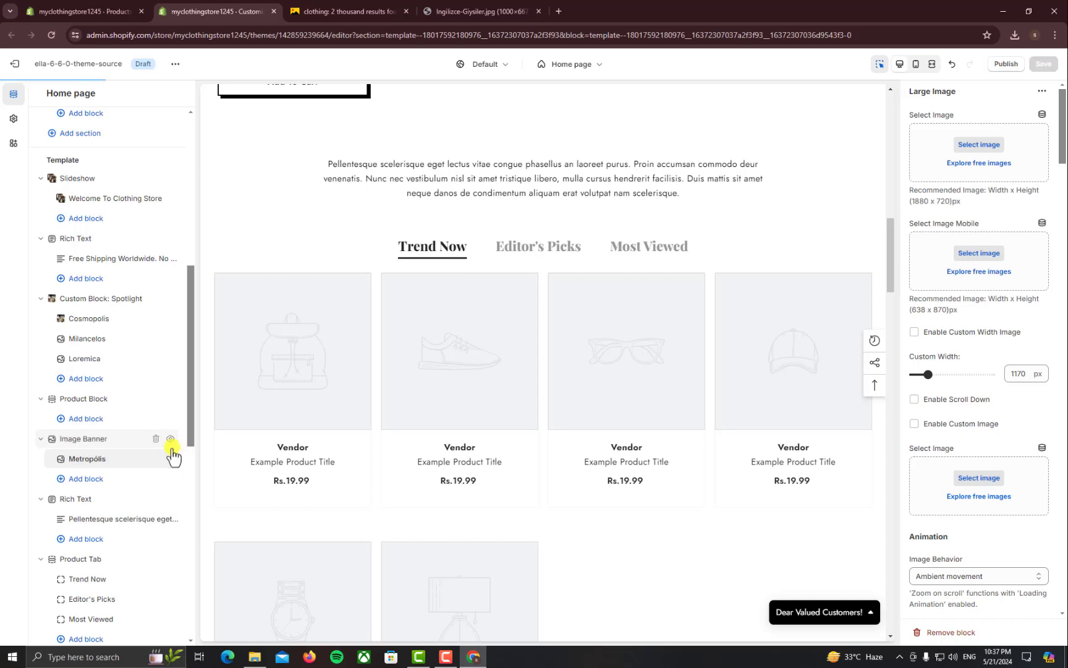
scroll(441, 470, down, 5)
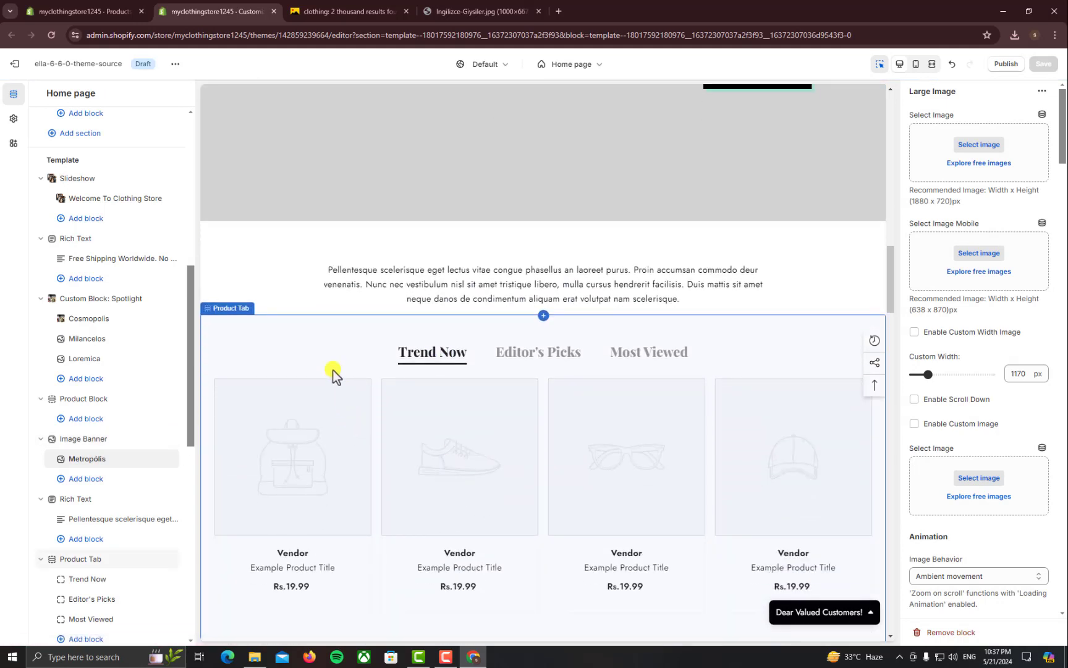
Point the Product Tab's Trend Now tab to the tshirt collection, then open Editor's Picks
scroll(346, 478, down, 2)
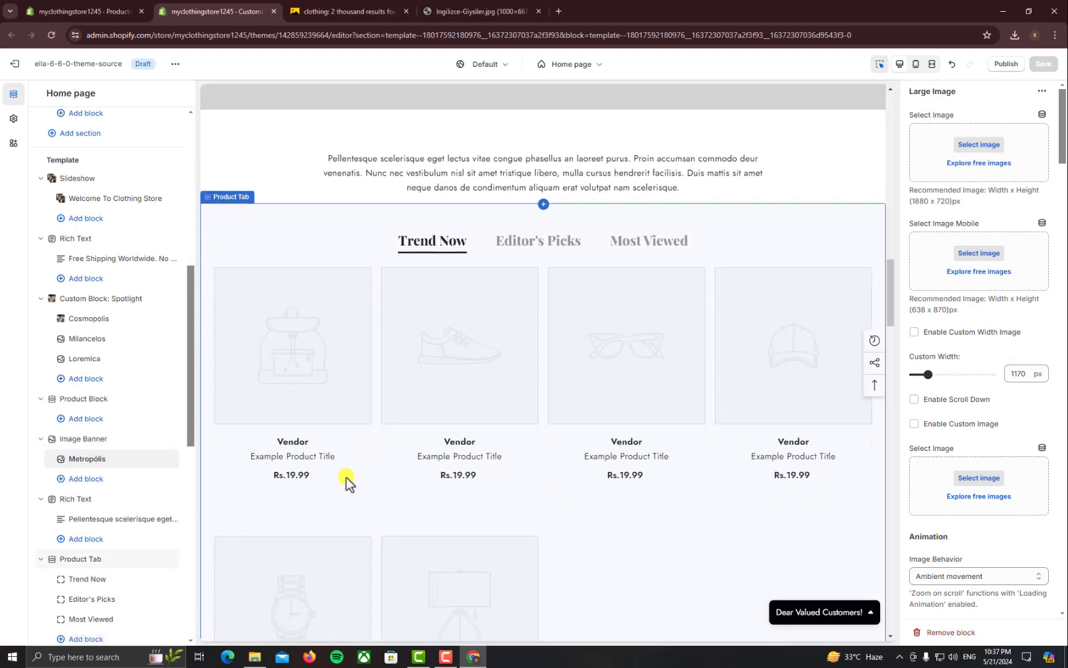
click(376, 465)
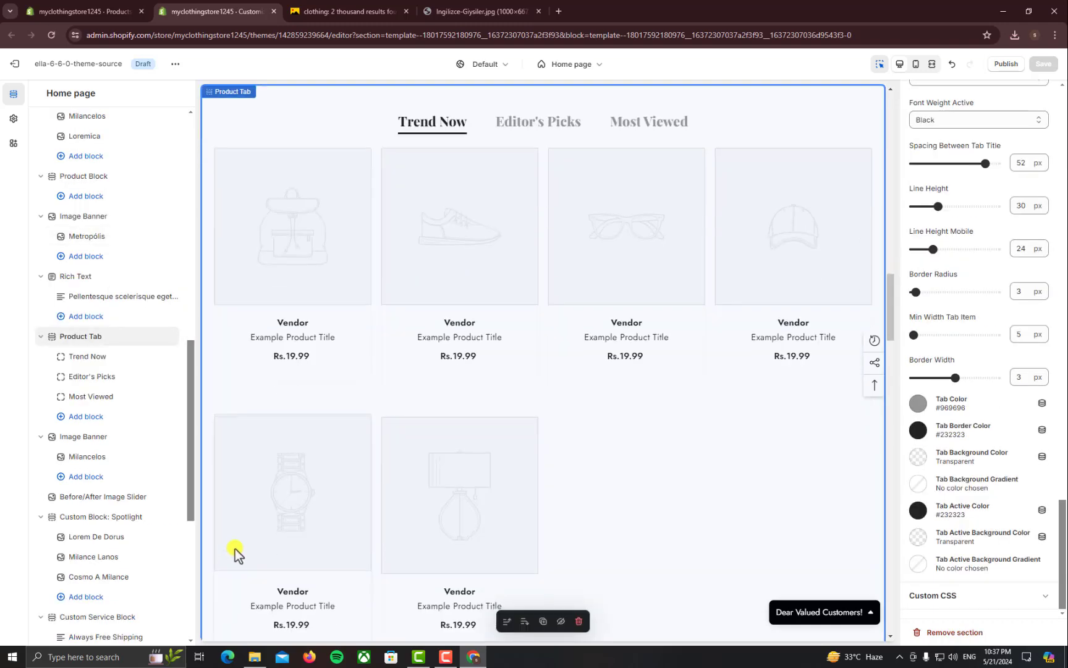
click(87, 358)
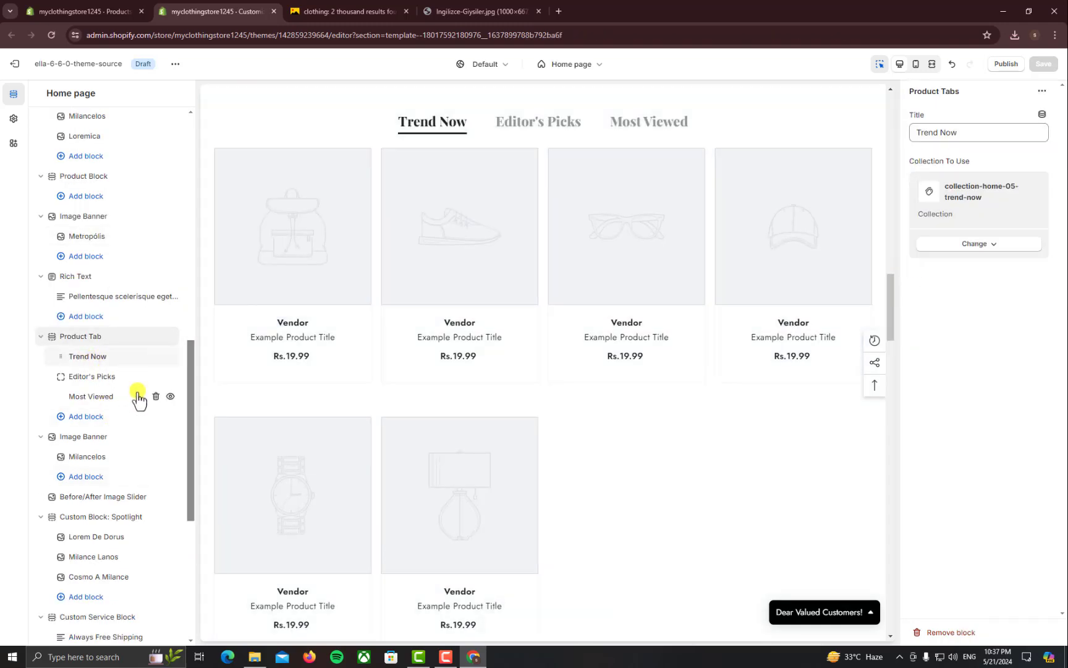
click(969, 247)
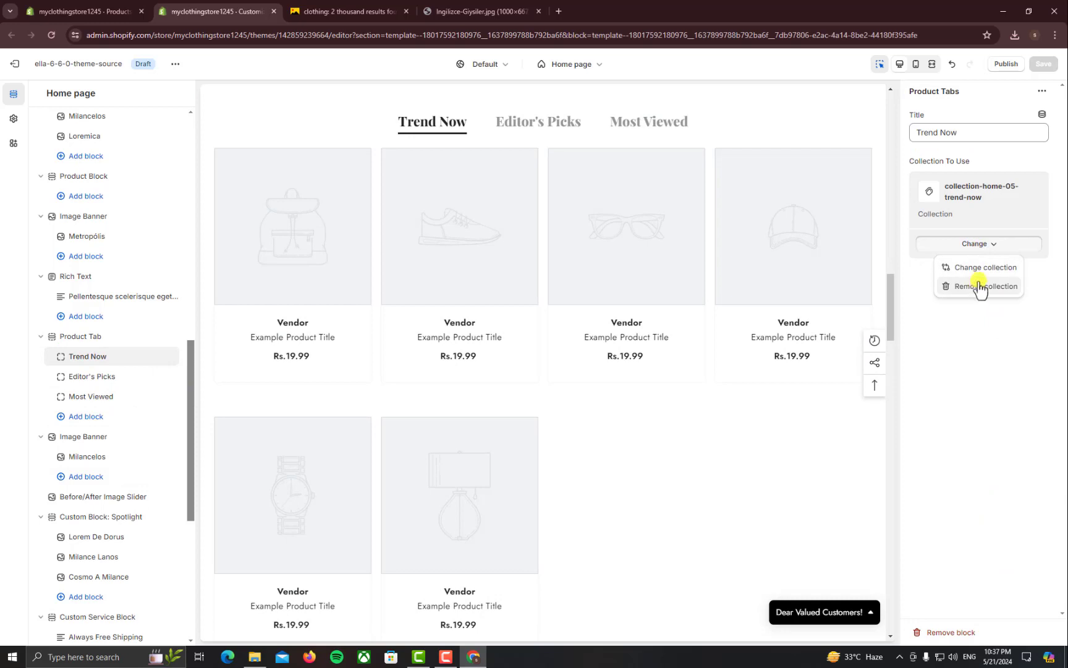
click(977, 269)
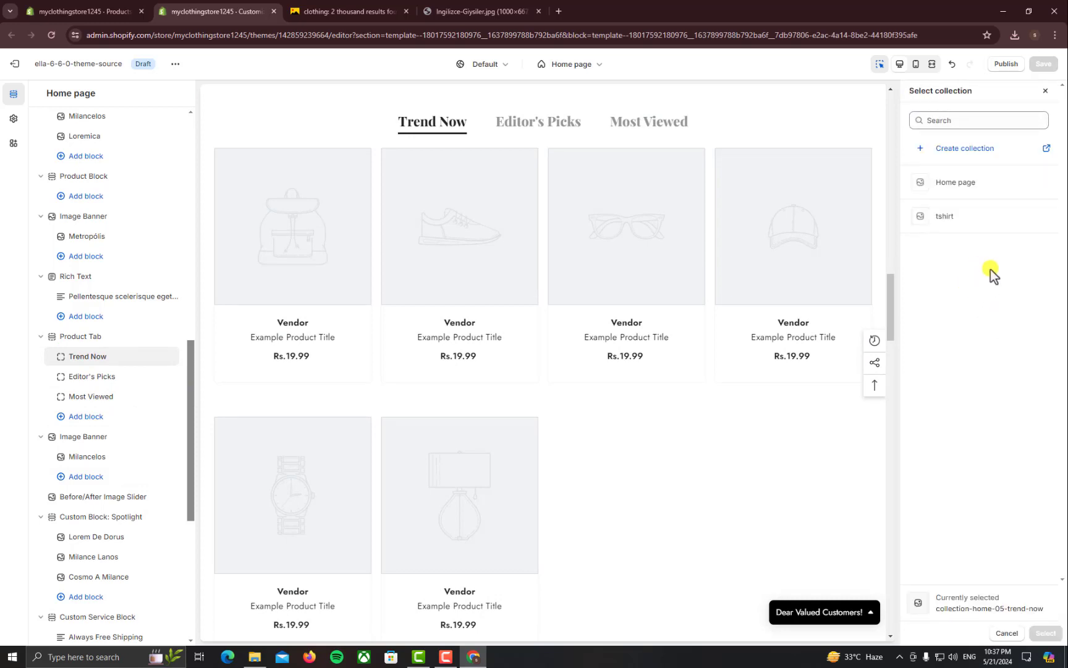
click(977, 216)
click(1054, 635)
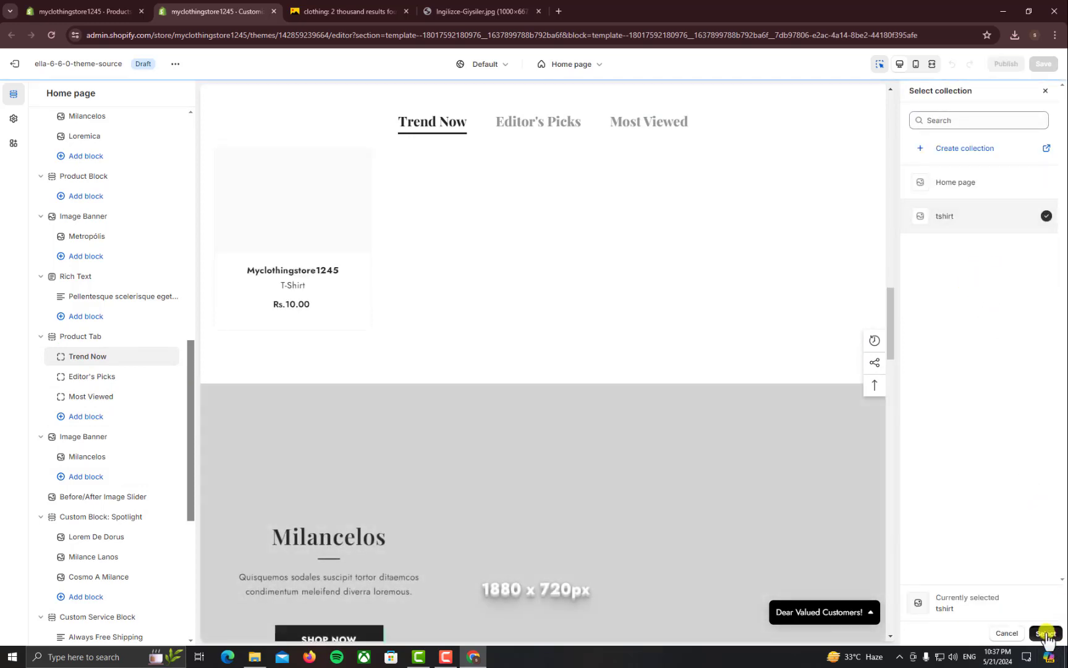
click(97, 379)
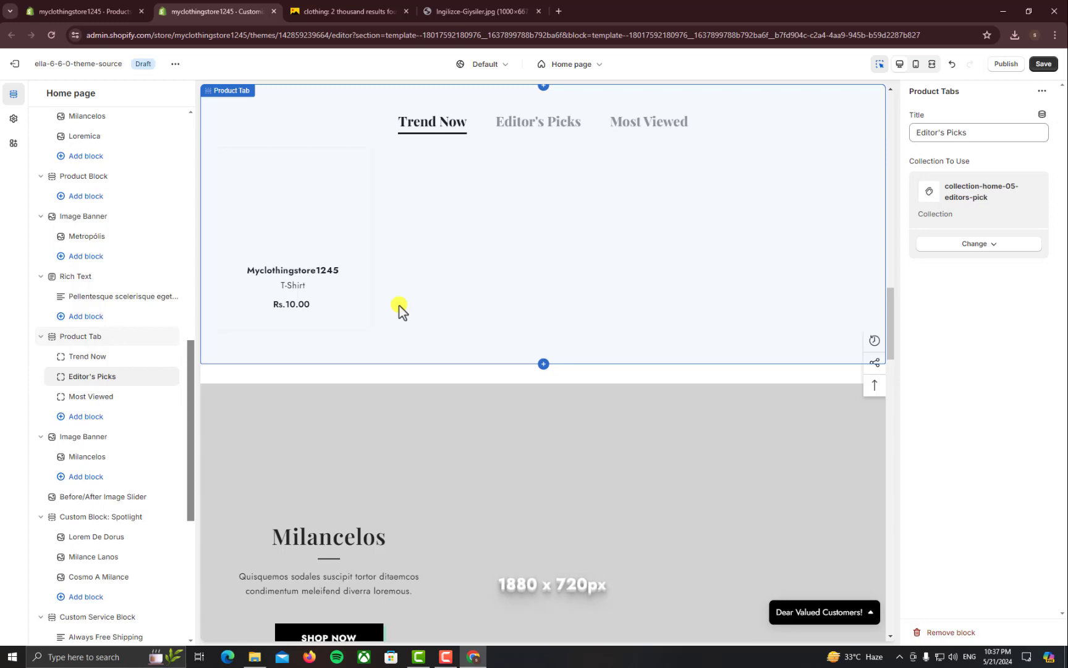
Check the Most Viewed tab's title, then open the Milancelos Image Banner block's settings
click(103, 405)
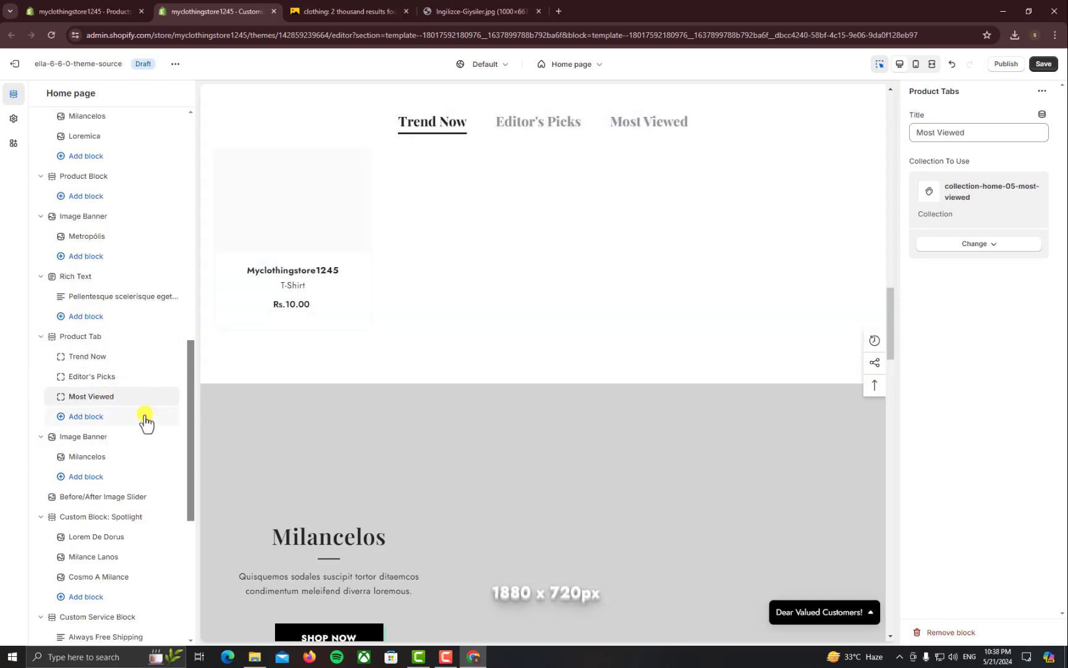
drag(975, 135, 913, 134)
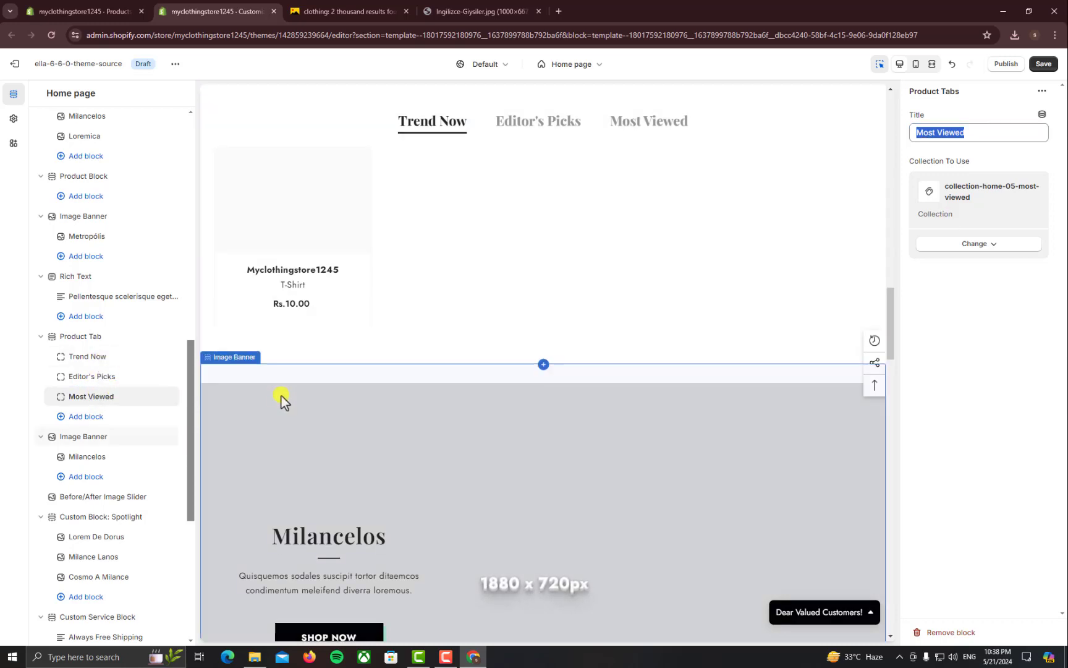
scroll(281, 397, down, 2)
click(278, 475)
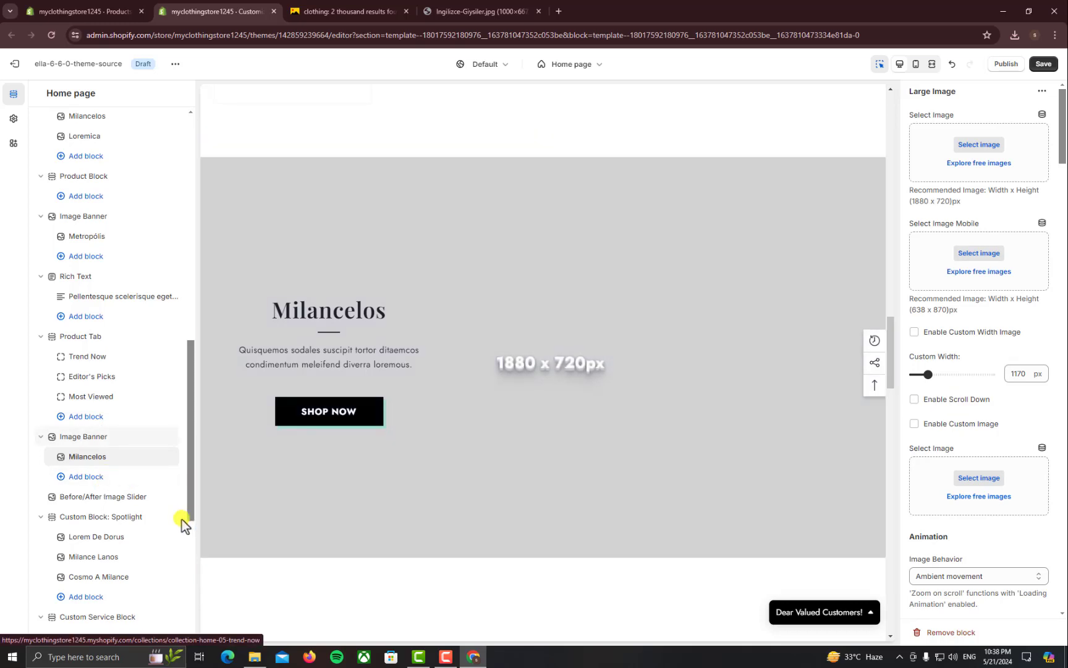
Select the Before/After Image Slider section and scroll to its empty images-to-compare pickers
scroll(87, 482, down, 1)
mouse_move(95, 447)
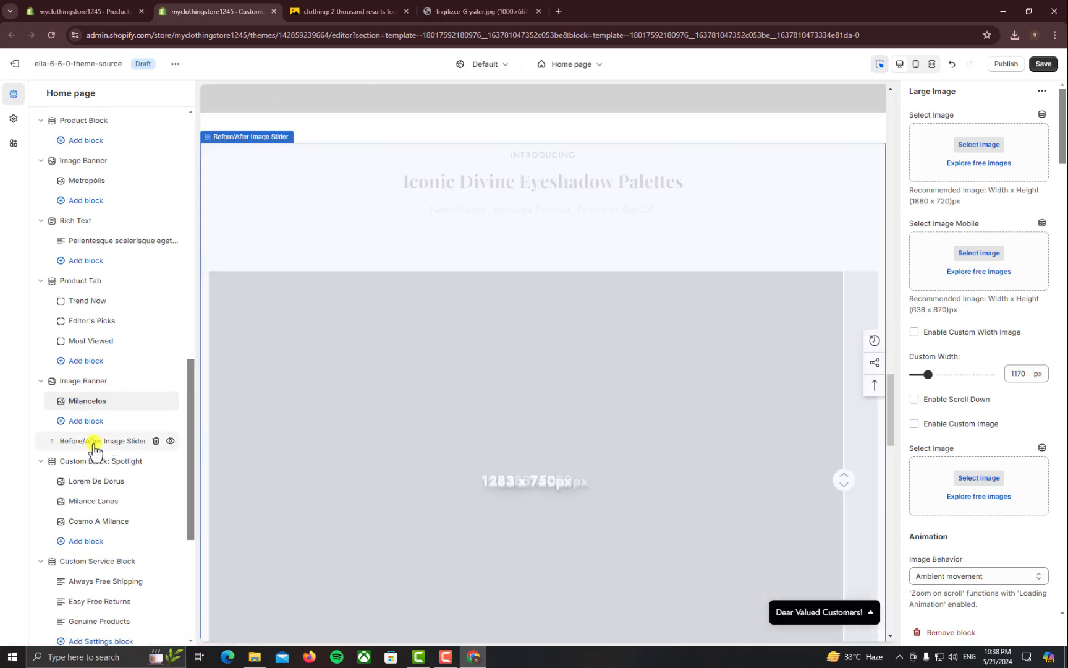
click(485, 468)
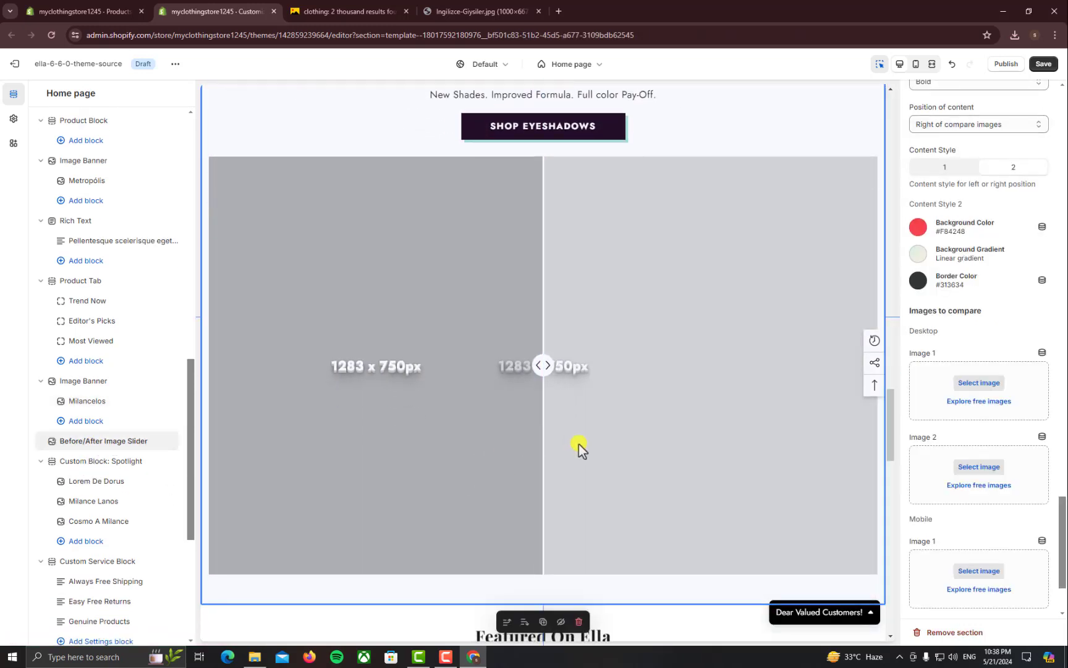
scroll(479, 418, down, 2)
scroll(481, 415, up, 3)
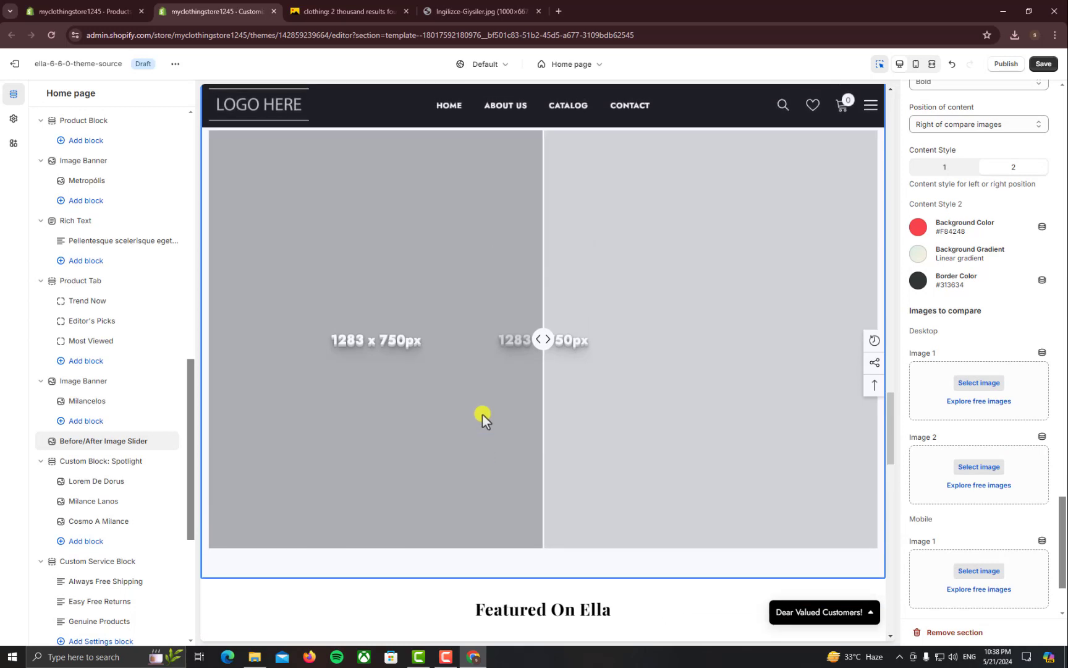
scroll(954, 435, down, 2)
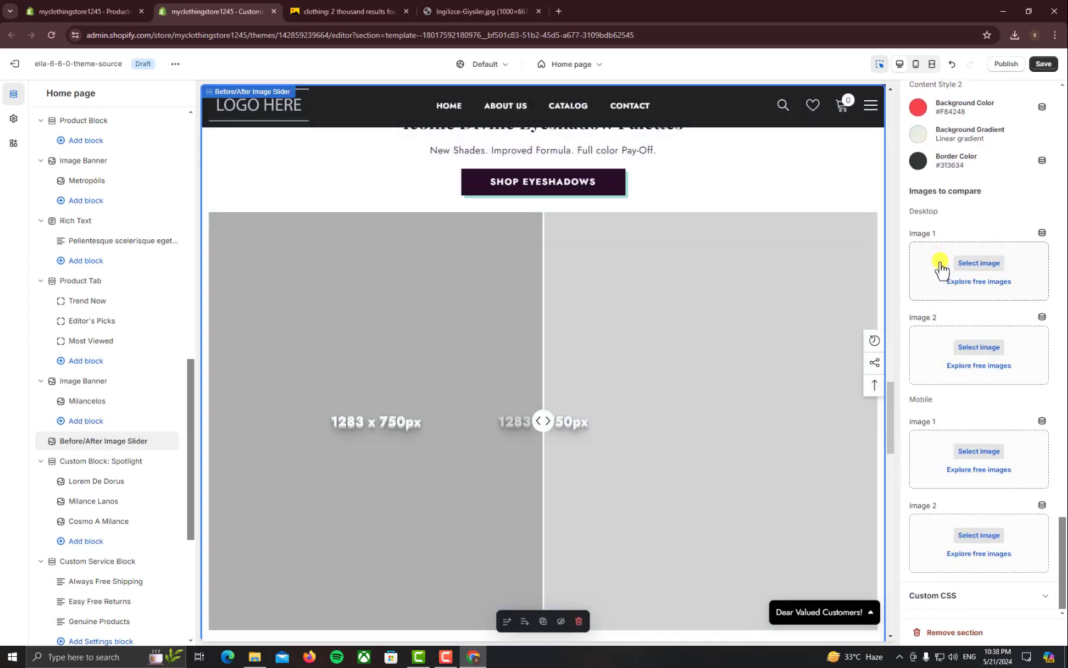
click(514, 9)
Back in Yandex Images, enlarge the photo of shirts and denim on a clothes rack
click(390, 10)
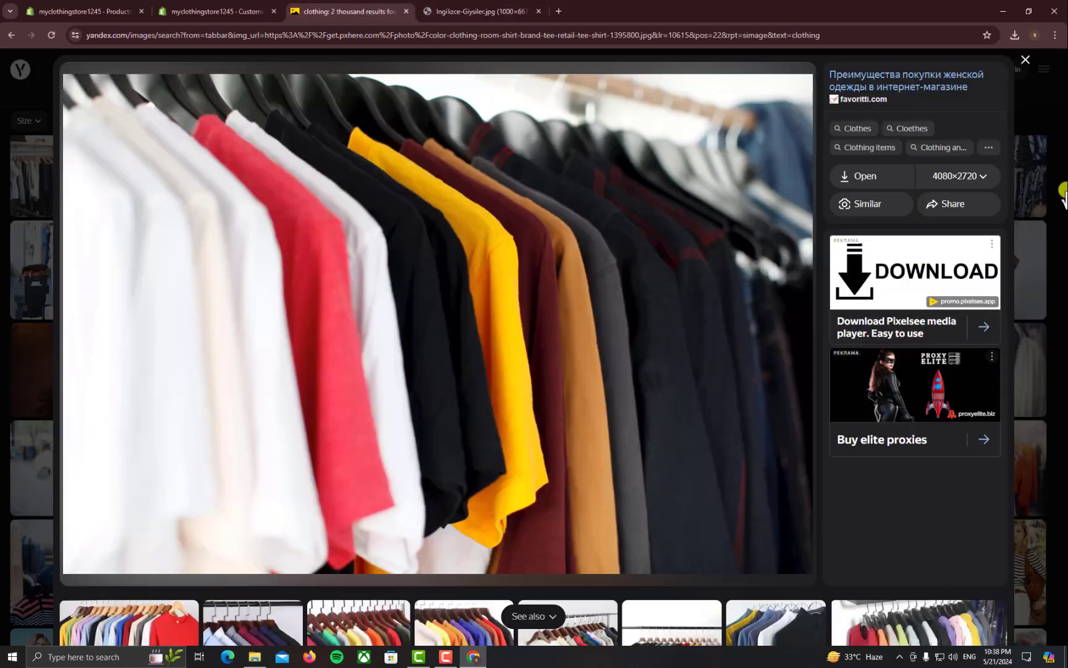
key(Escape)
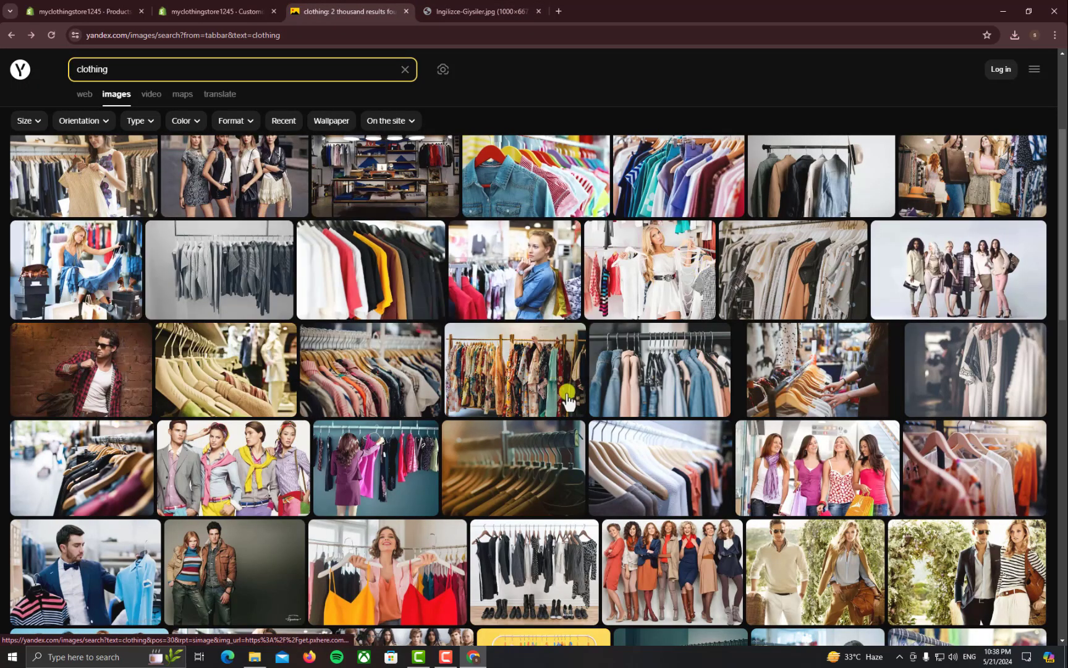
scroll(635, 270, down, 2)
click(635, 270)
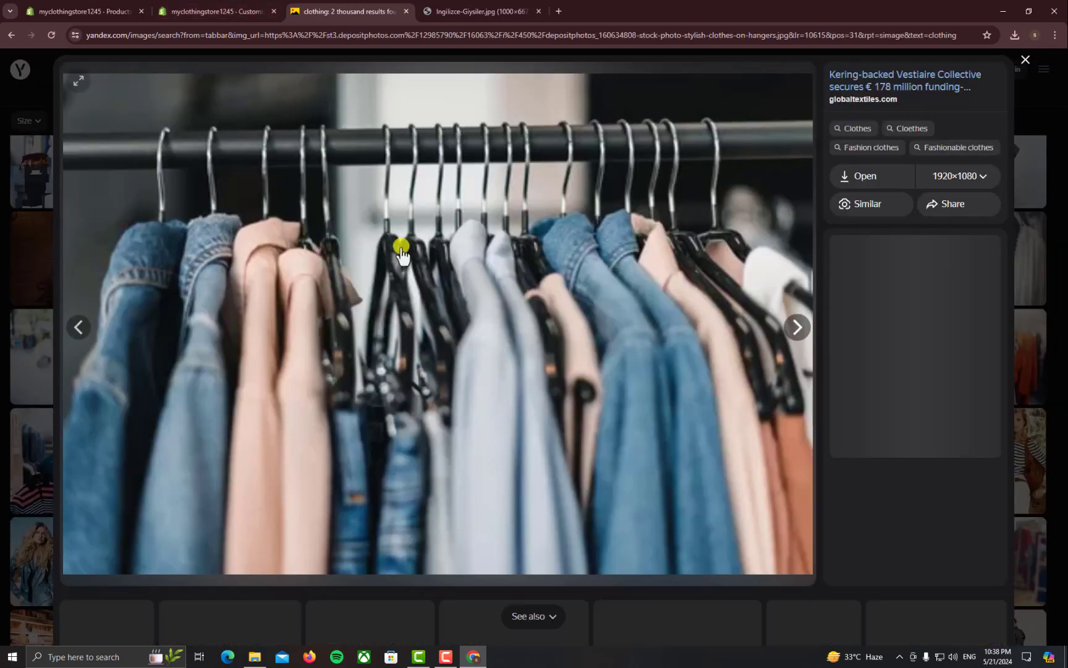
Open the full-size 2000×1335 version of the clothes-rack photo to check it loads
right_click(421, 248)
click(424, 254)
click(463, 8)
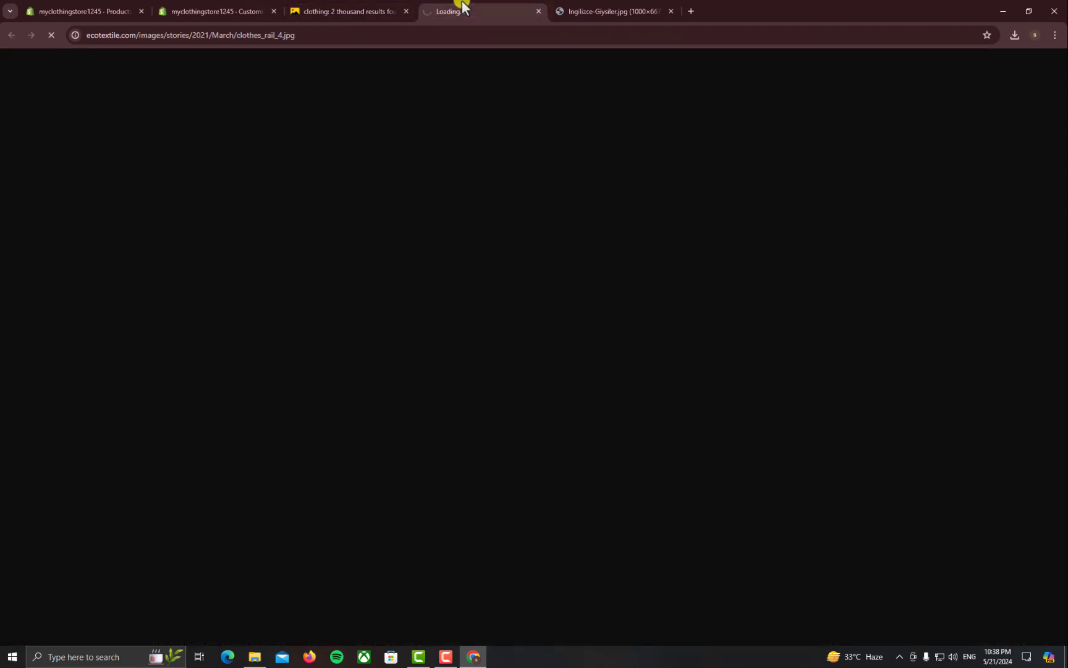
click(361, 5)
click(442, 8)
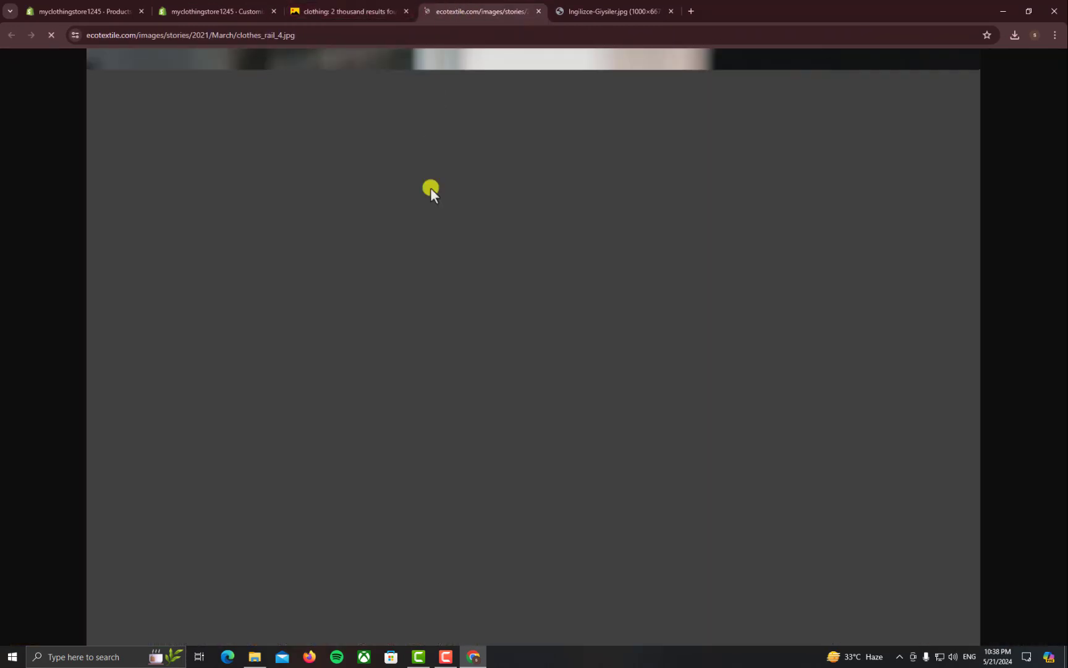
click(360, 6)
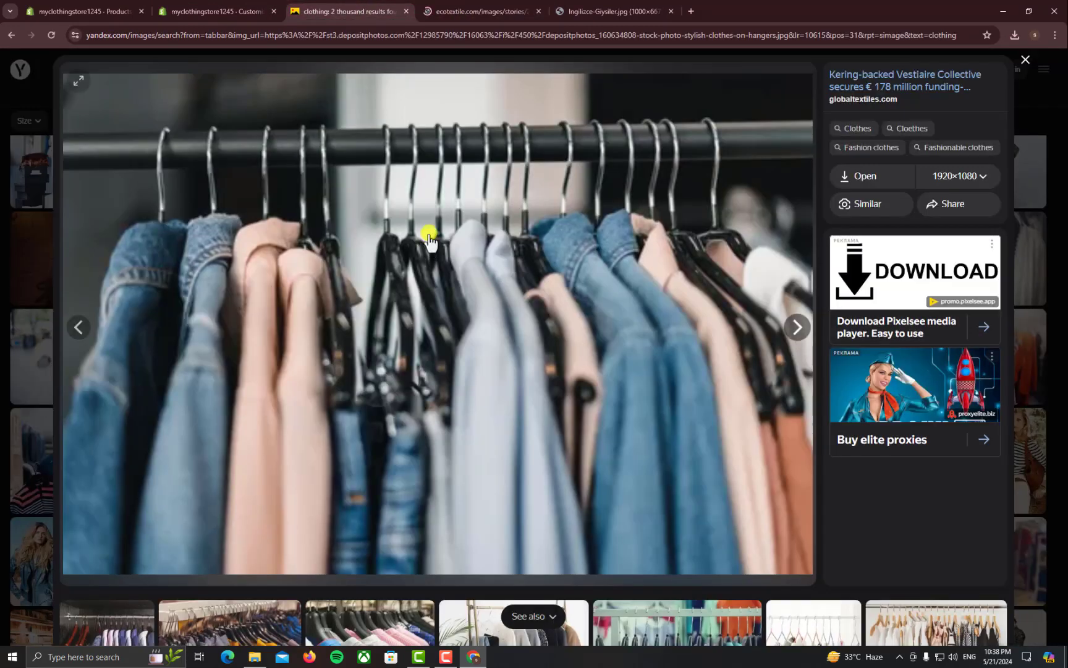
Save the clothes-rack photo as clothes_rail_4.jpg and go back to the Shopify editor
right_click(420, 207)
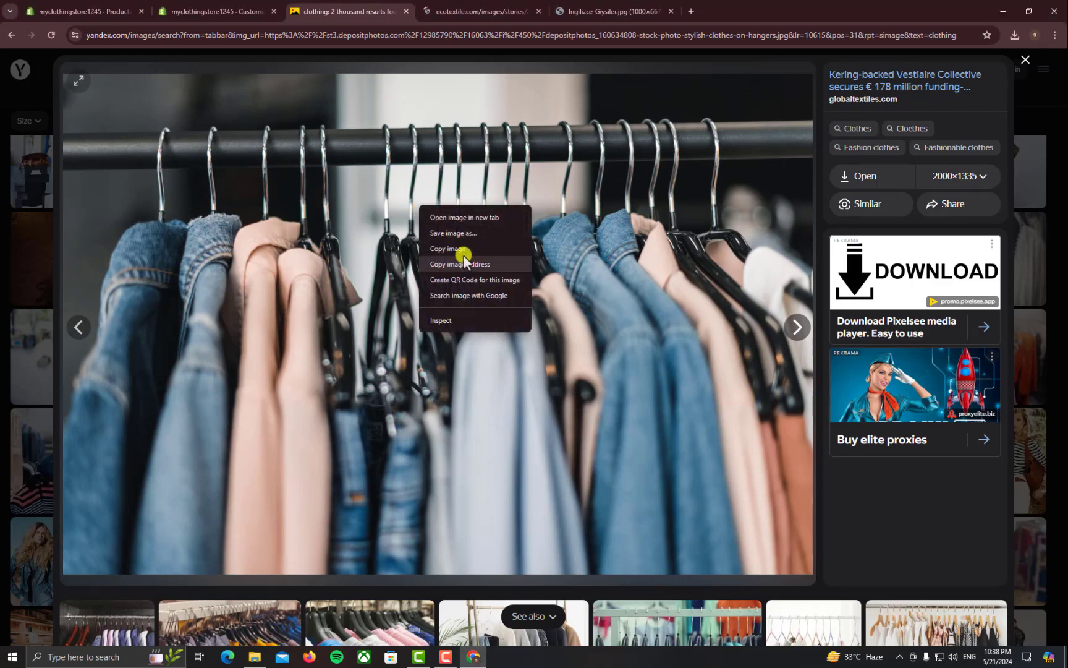
click(458, 238)
key(Return)
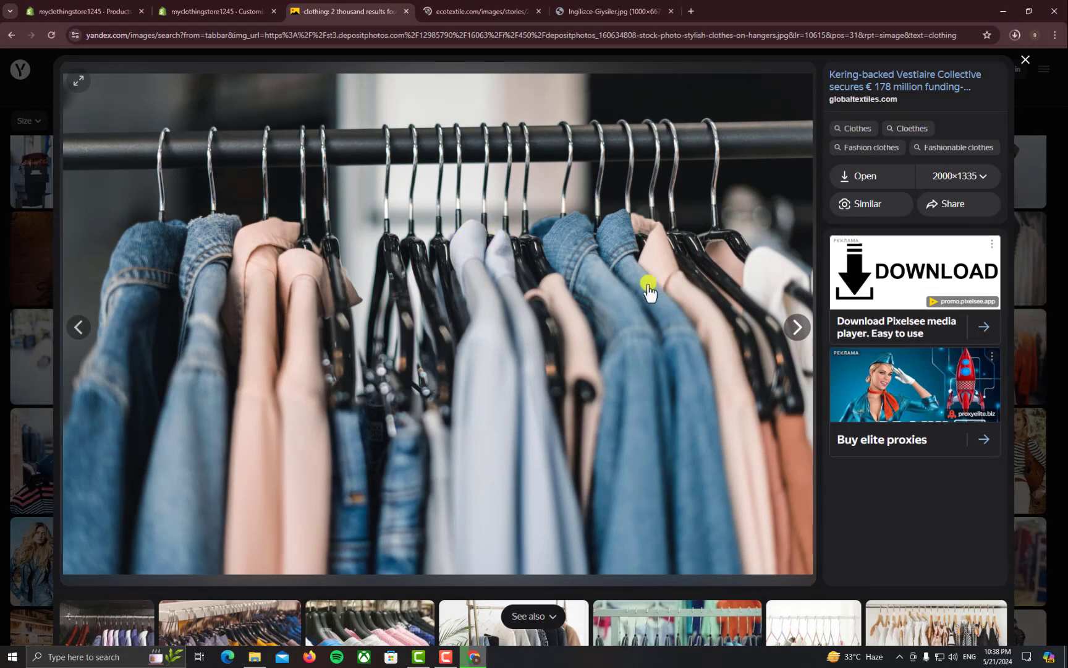
click(218, 7)
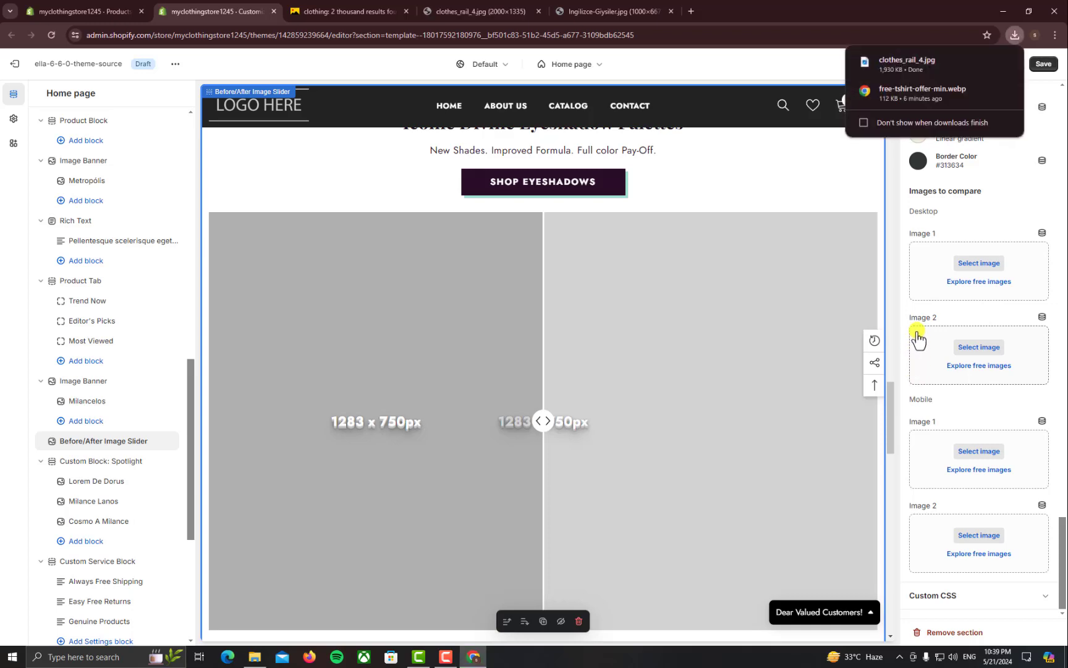
Upload clothes_rail_4.jpg from Downloads and set it as the Before/After slider's desktop Image 1
click(931, 275)
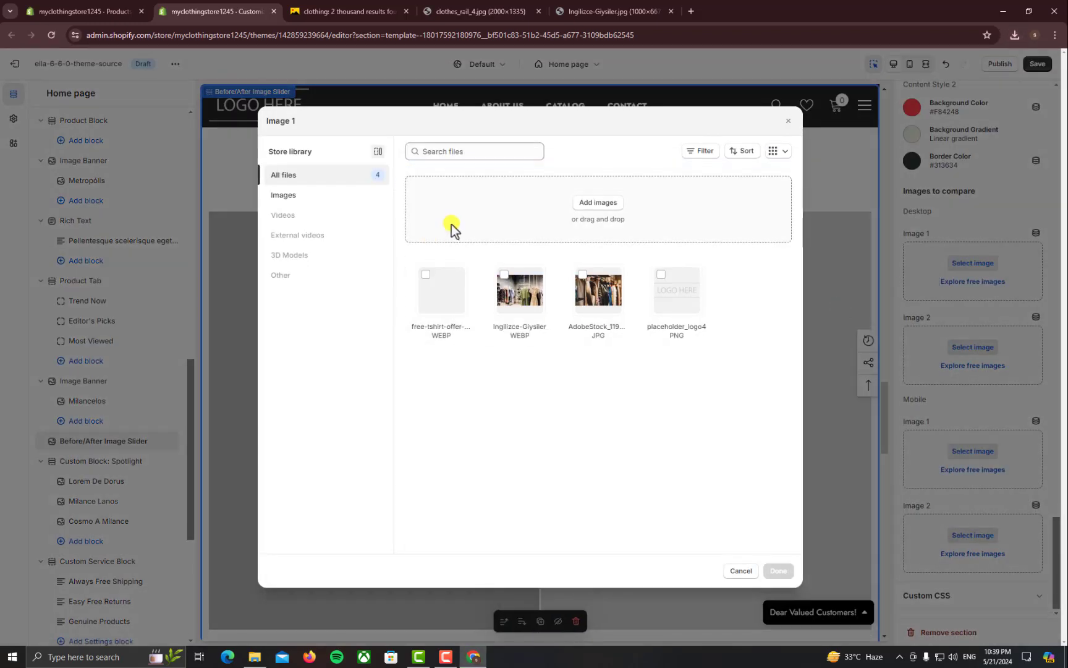
click(452, 224)
double_click(133, 119)
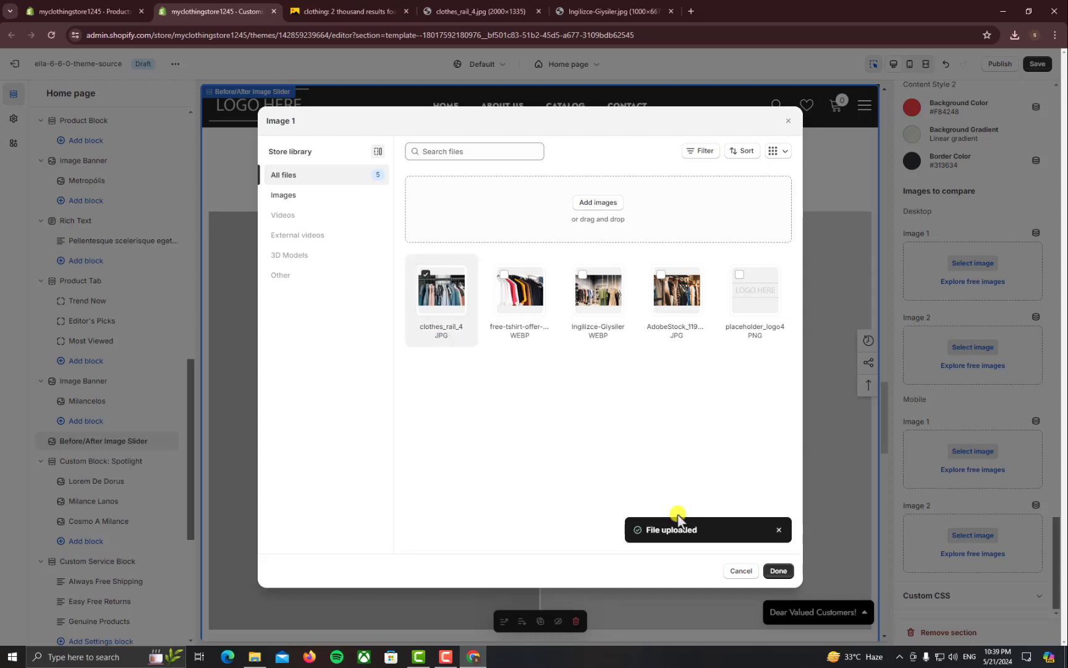
click(780, 570)
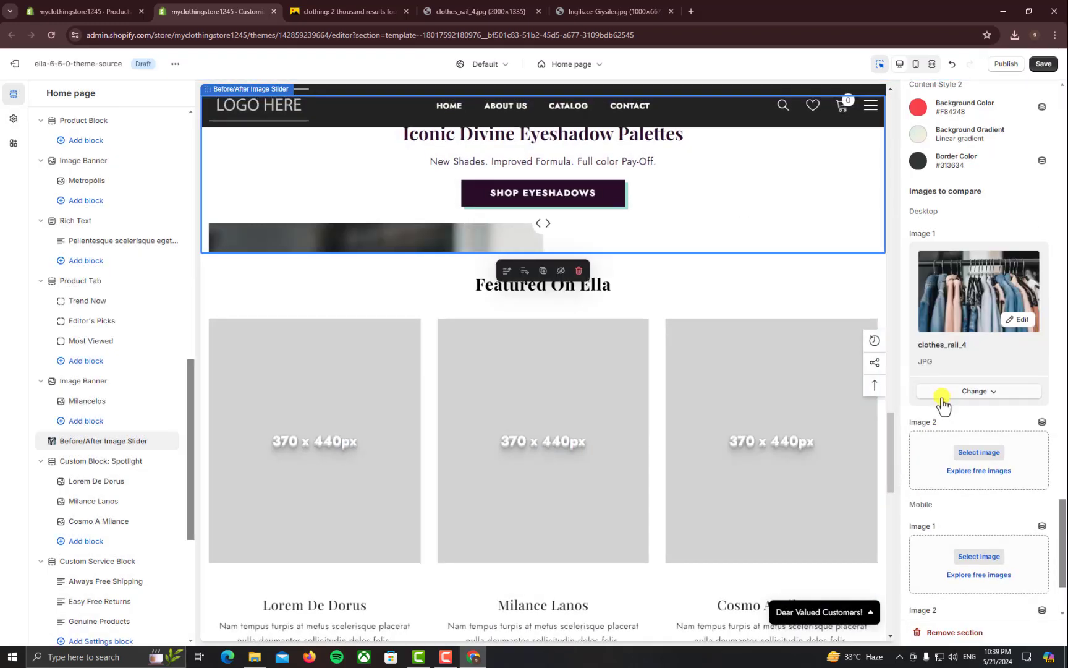
scroll(680, 402, up, 2)
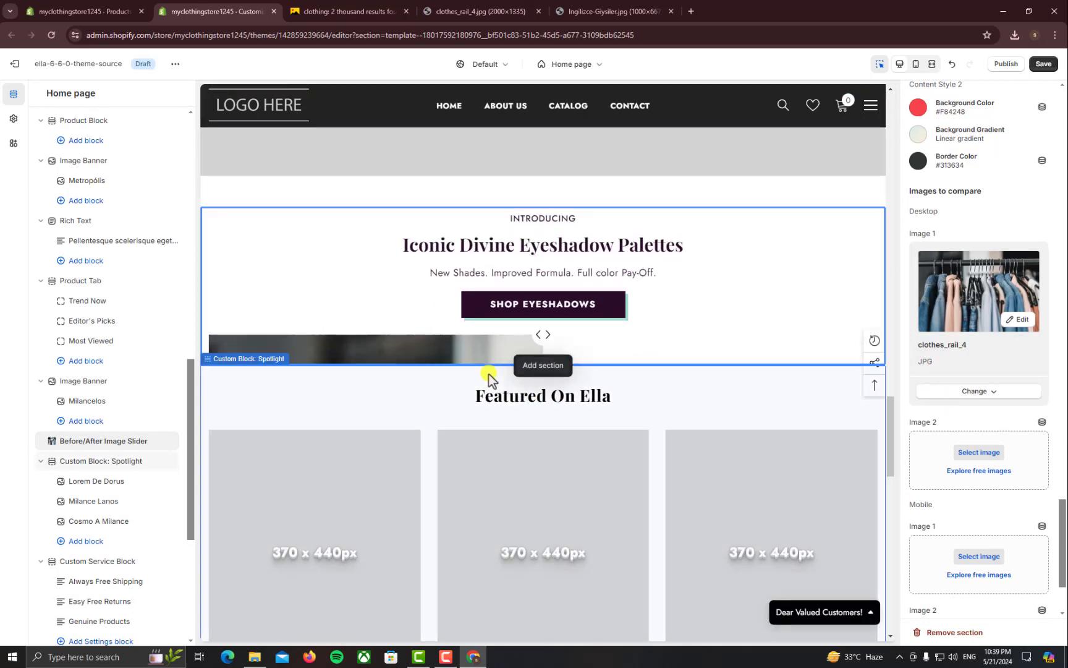
scroll(606, 383, up, 1)
scroll(612, 395, up, 2)
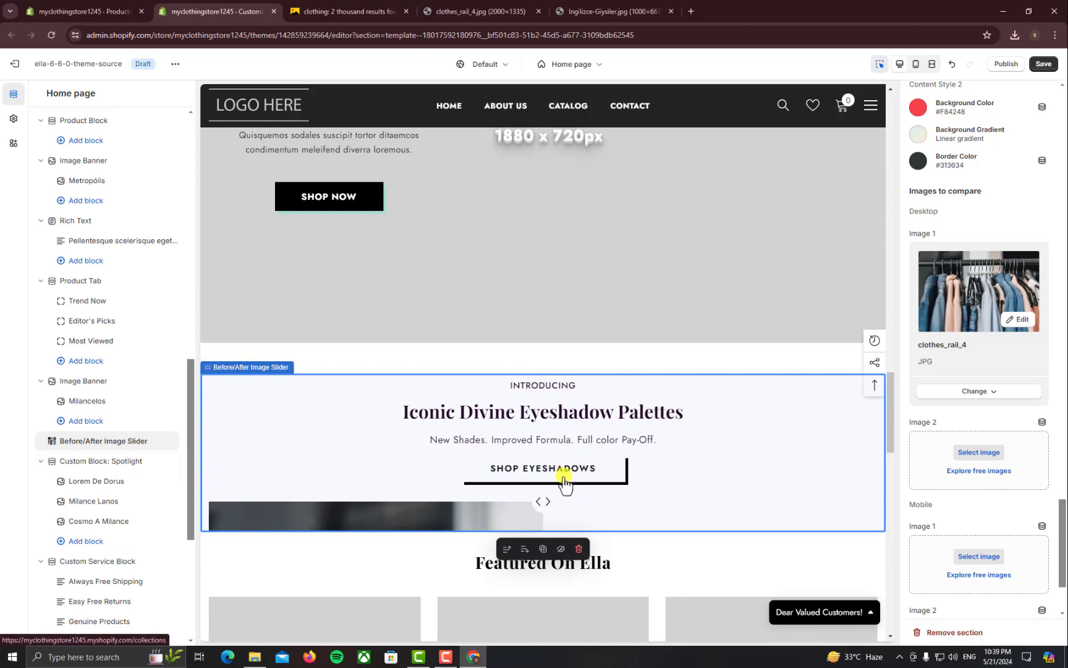
scroll(544, 473, down, 1)
scroll(520, 461, down, 1)
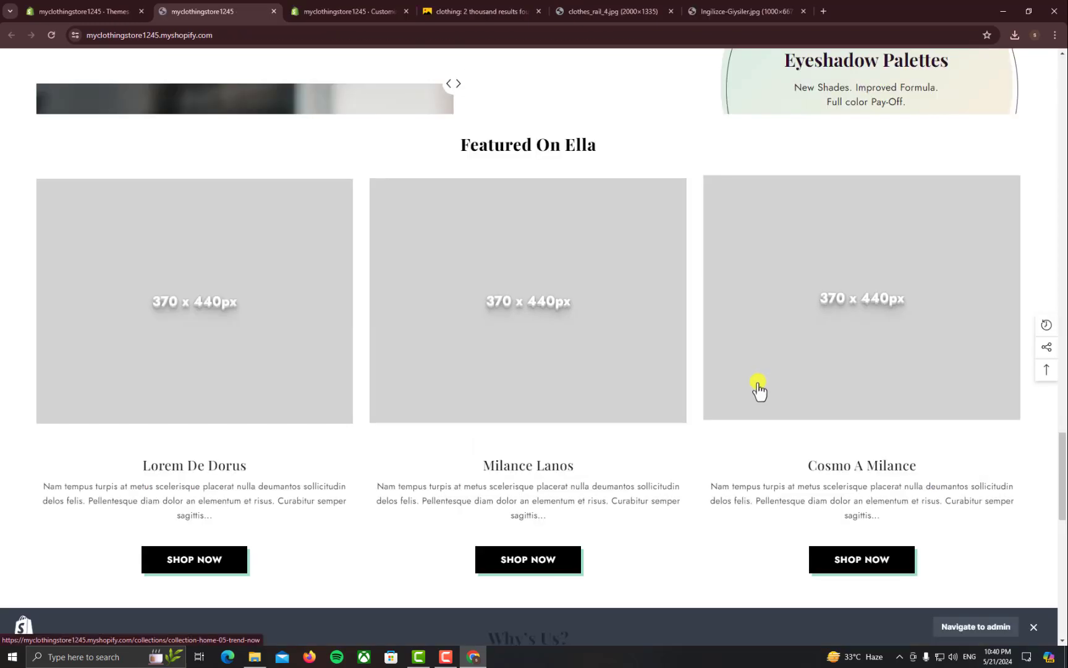
Scroll the live homepage past the slider and Featured On Ella cards, then return to the editor
scroll(758, 389, up, 5)
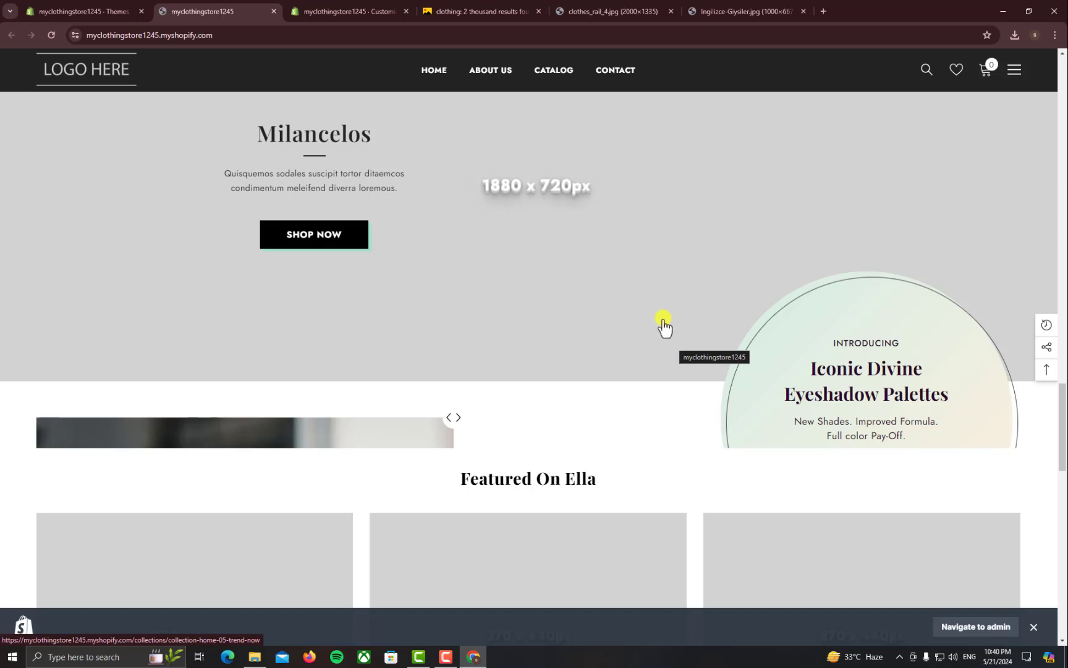
scroll(663, 329, down, 3)
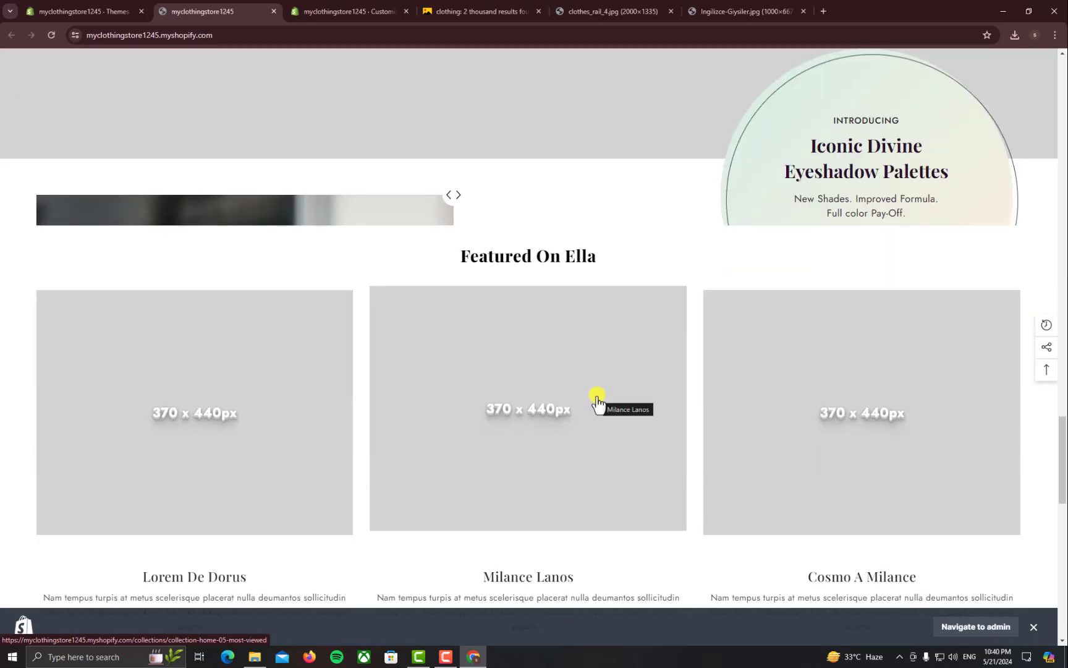
scroll(597, 400, down, 3)
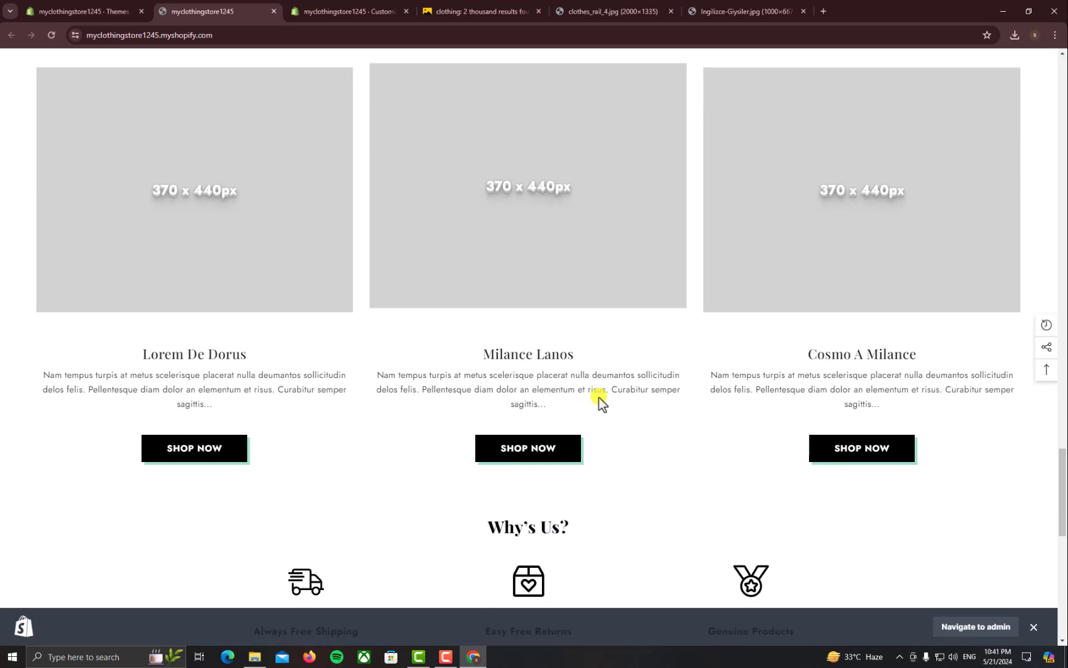
click(349, 12)
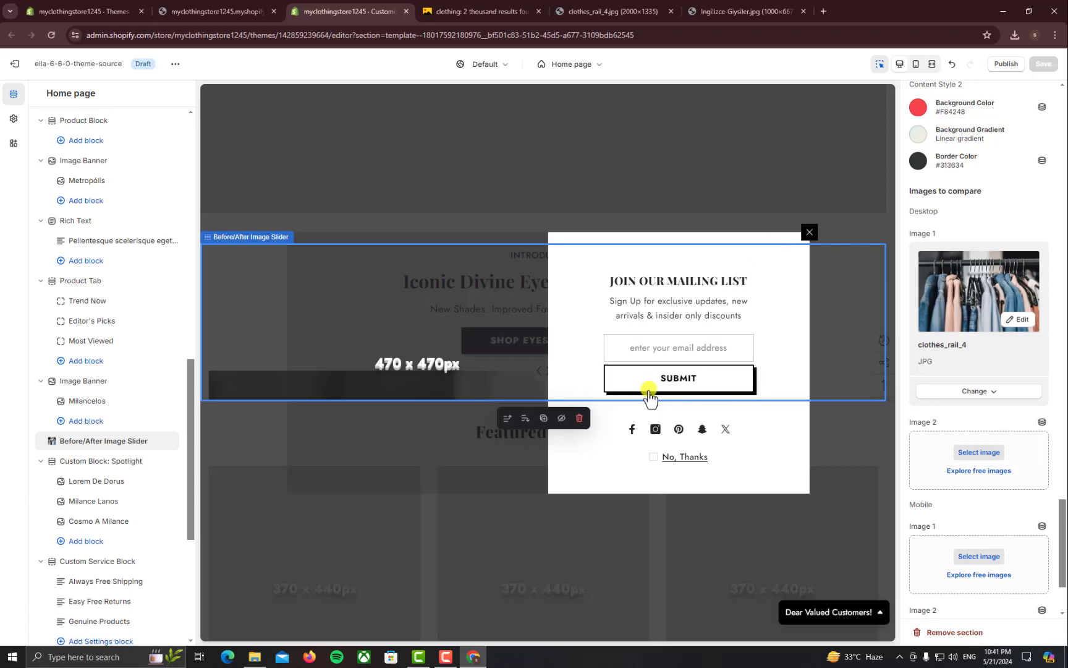
Dismiss the mailing-list popup and scroll the homepage sections, cancelling an unwanted Spotlight block insertion
click(810, 232)
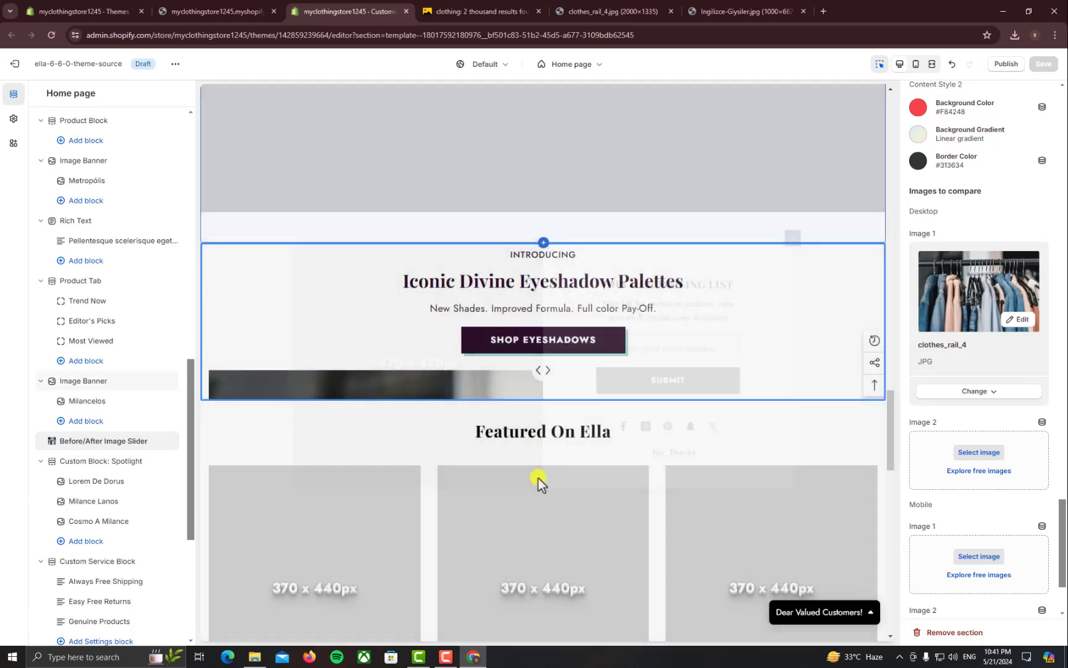
scroll(483, 424, down, 3)
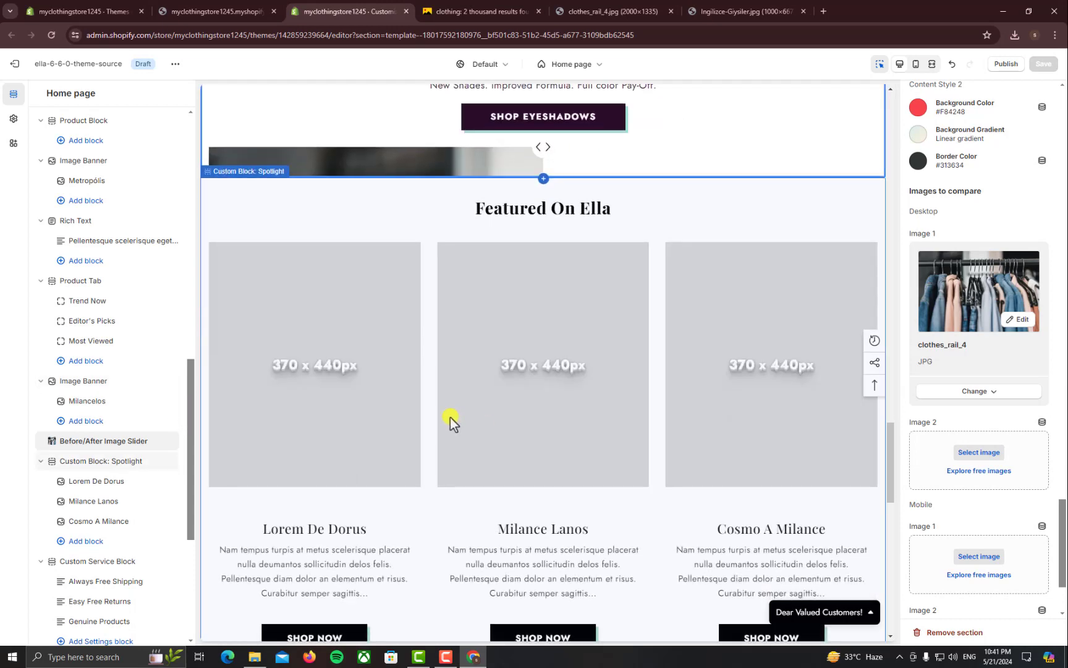
click(117, 490)
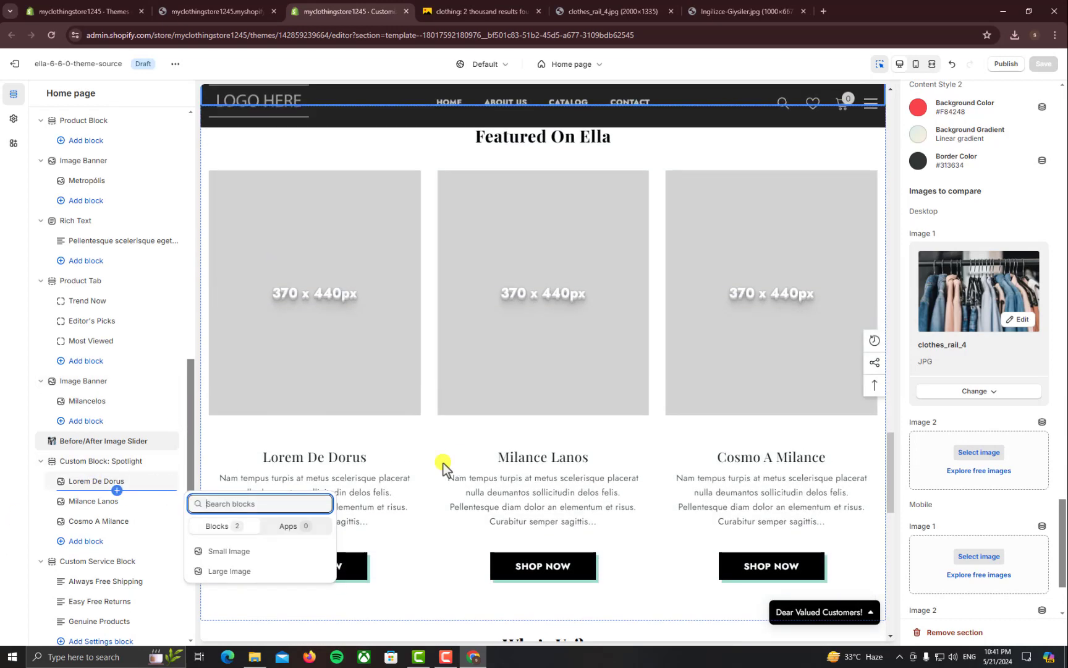
click(109, 463)
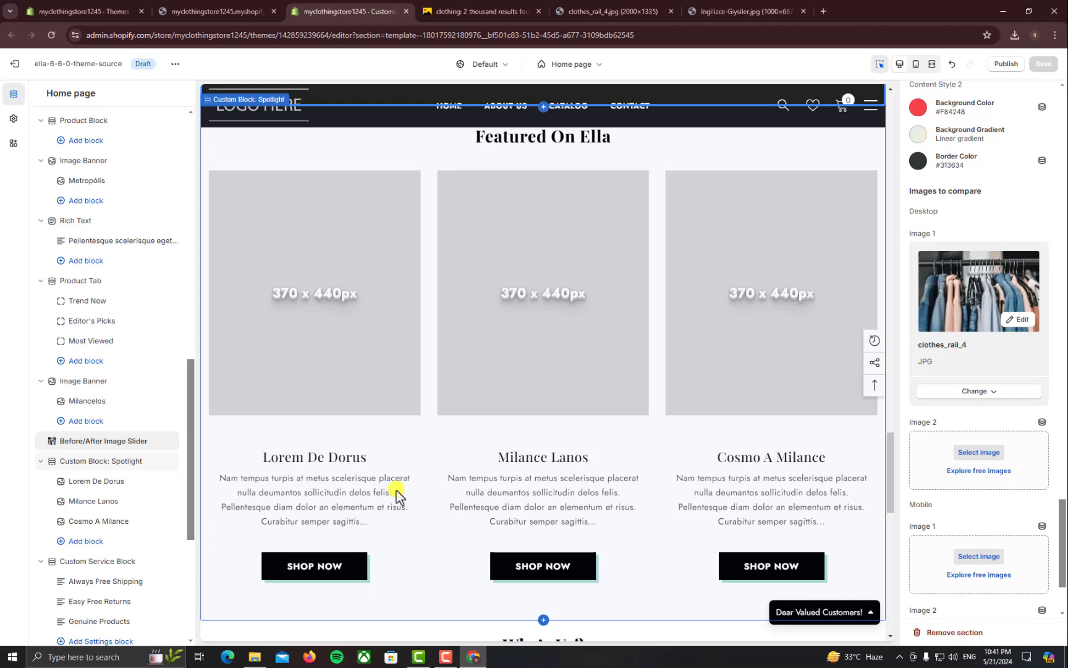
scroll(399, 490, down, 5)
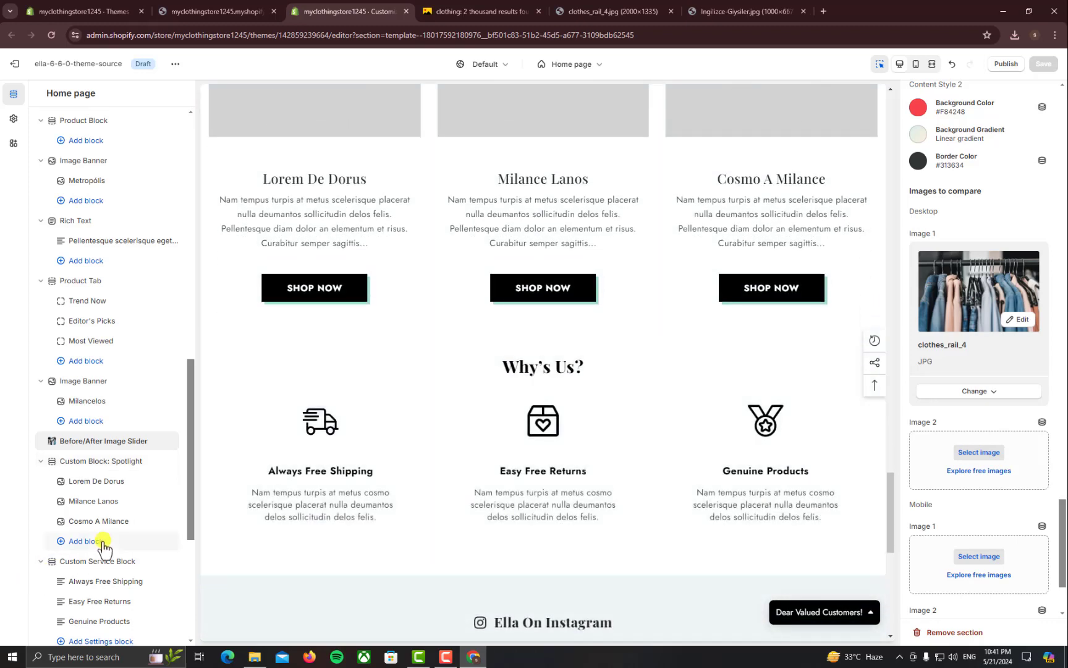
scroll(103, 547, down, 1)
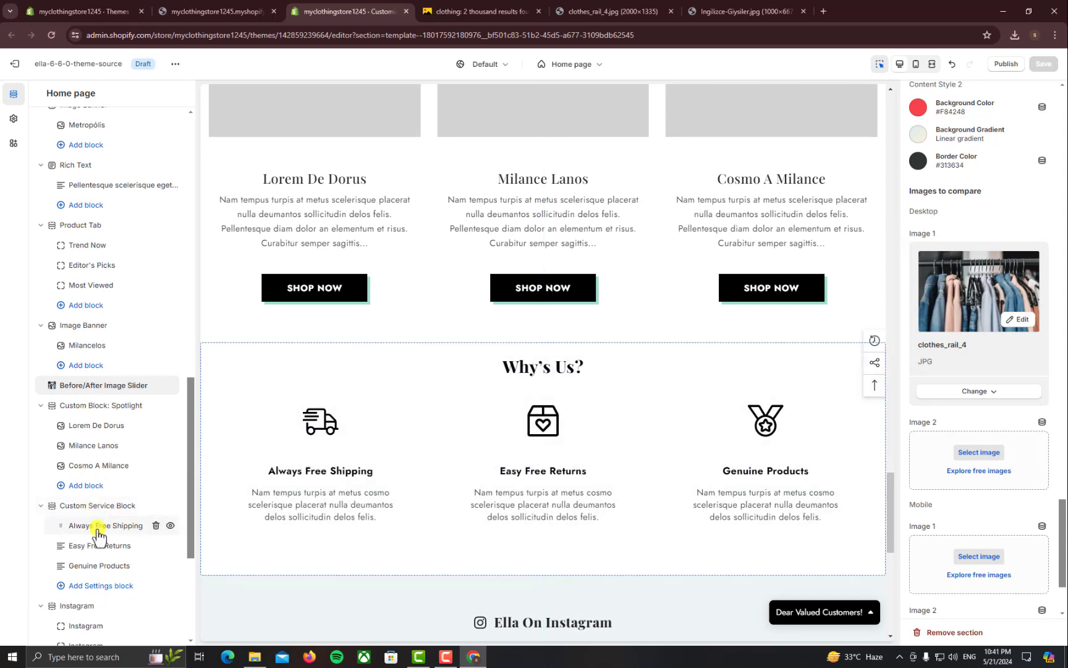
Open the Always Free Shipping service block and look over its SVG icon setting
click(98, 535)
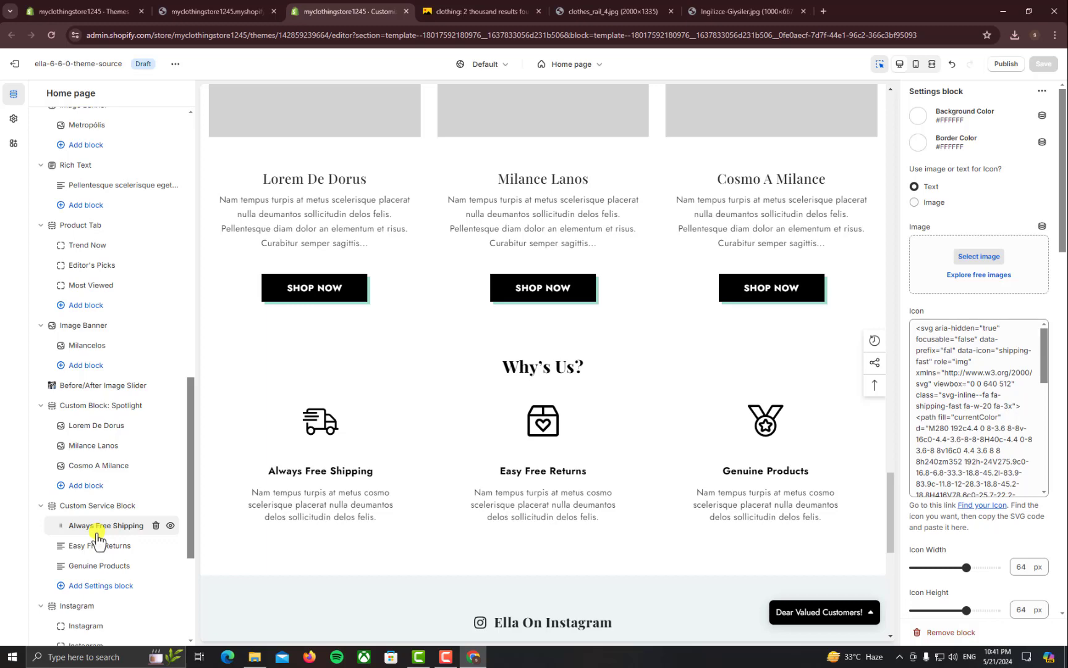
scroll(413, 529, down, 3)
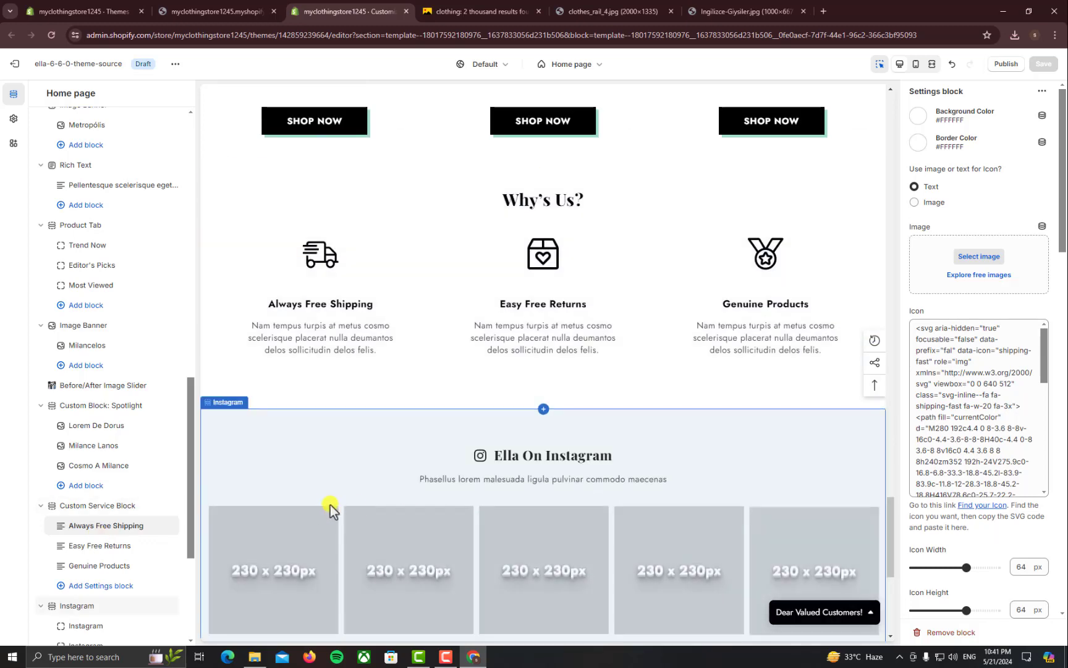
scroll(312, 507, up, 2)
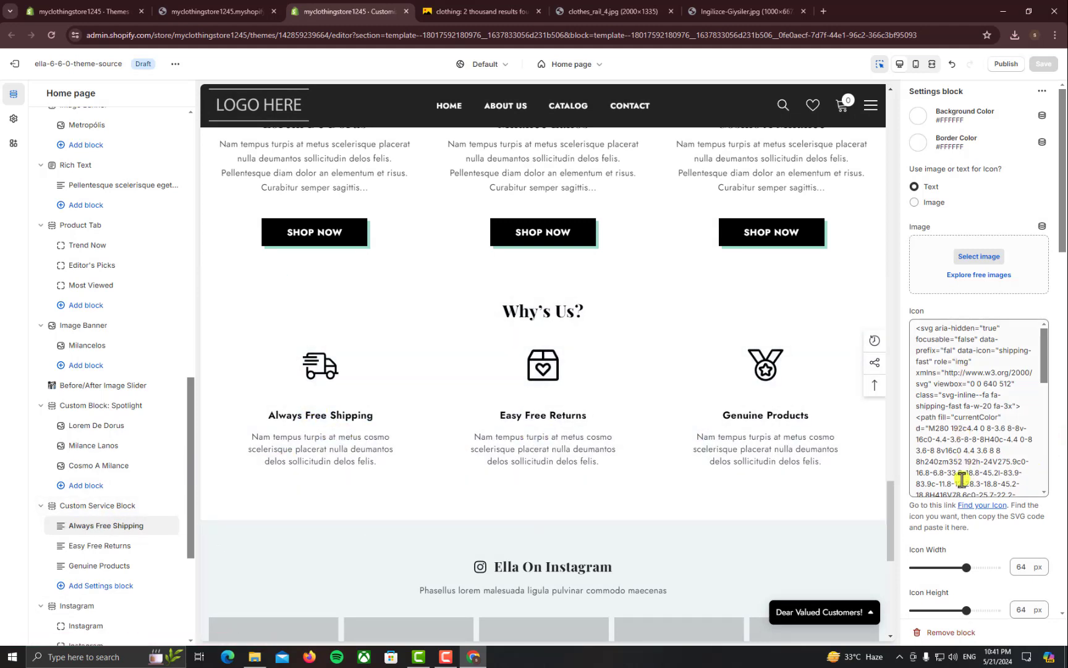
scroll(963, 486, down, 3)
scroll(1000, 554, down, 3)
scroll(979, 346, down, 3)
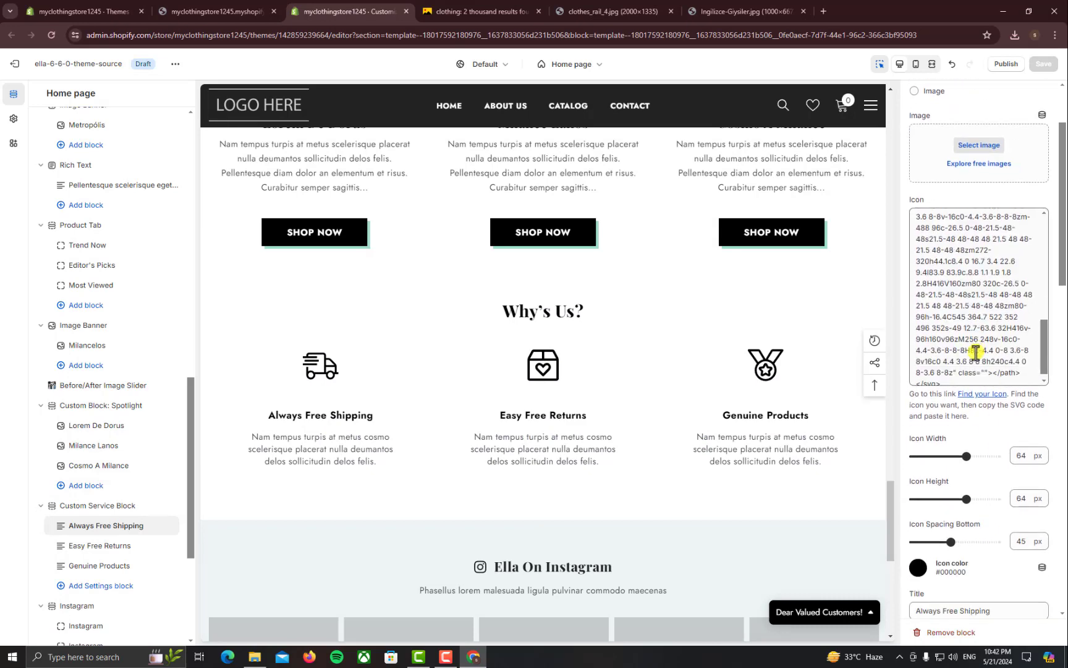
scroll(847, 434, up, 5)
scroll(1019, 441, up, 3)
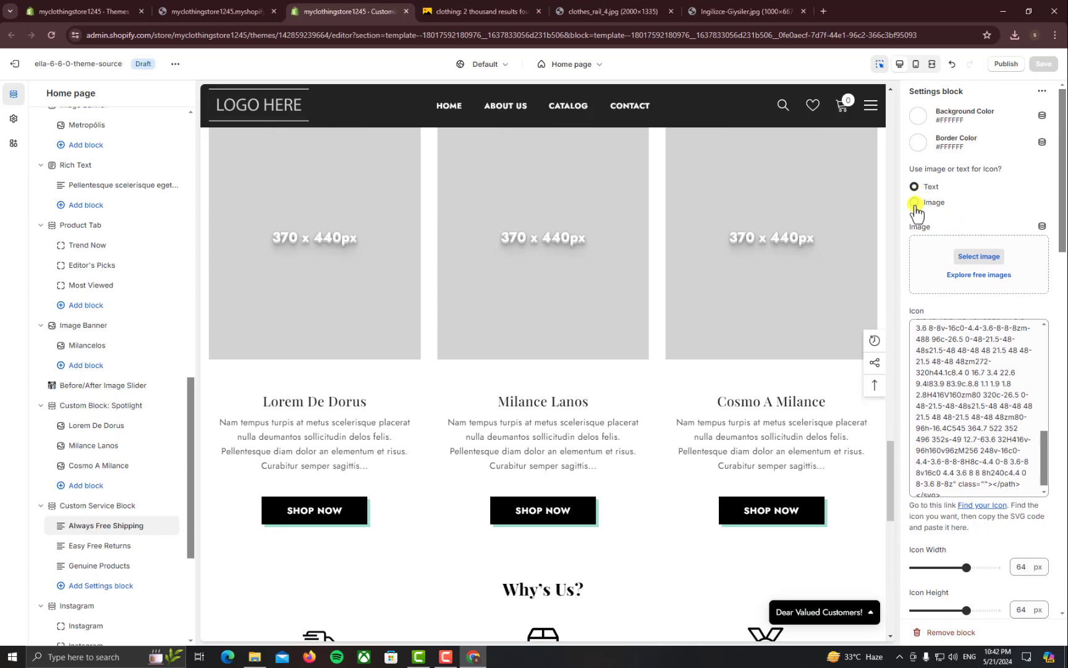
Scroll through the rest of the block's settings, reviewing the 18 px bold title options
scroll(873, 325, down, 1)
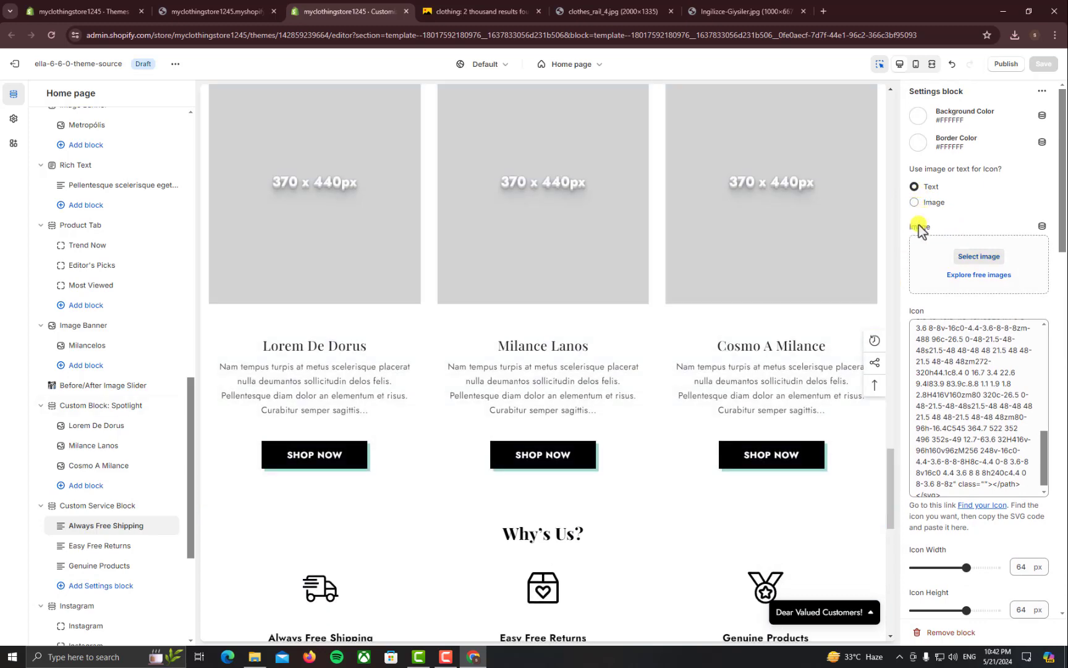
scroll(952, 470, down, 3)
scroll(1008, 534, down, 3)
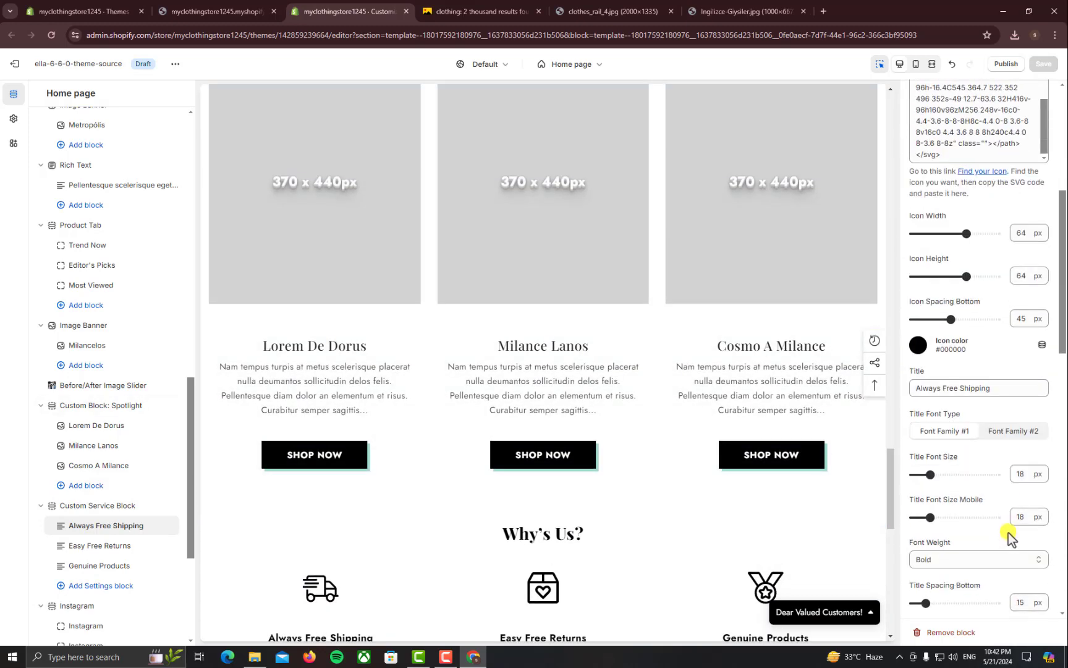
scroll(626, 463, down, 1)
scroll(625, 463, down, 2)
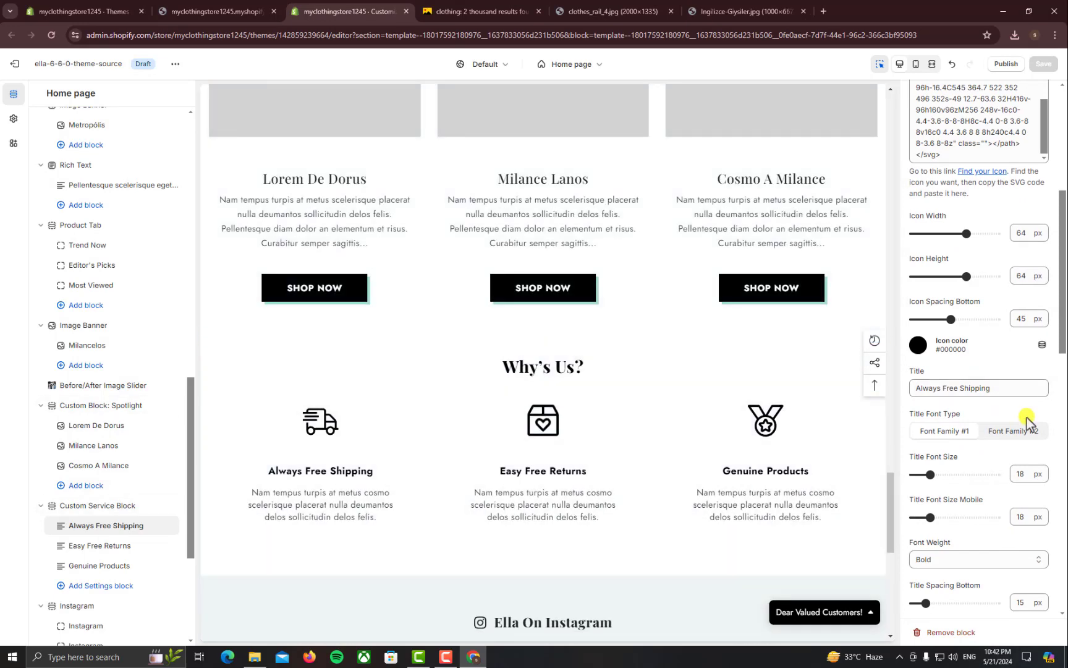
click(1031, 389)
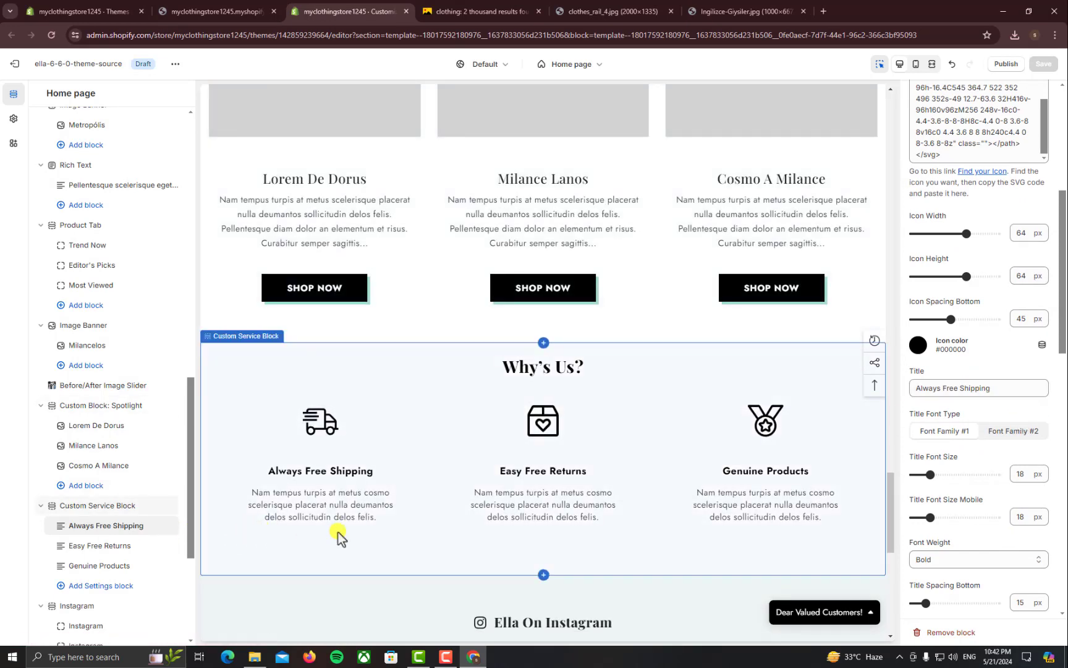
scroll(349, 520, down, 2)
scroll(67, 572, down, 2)
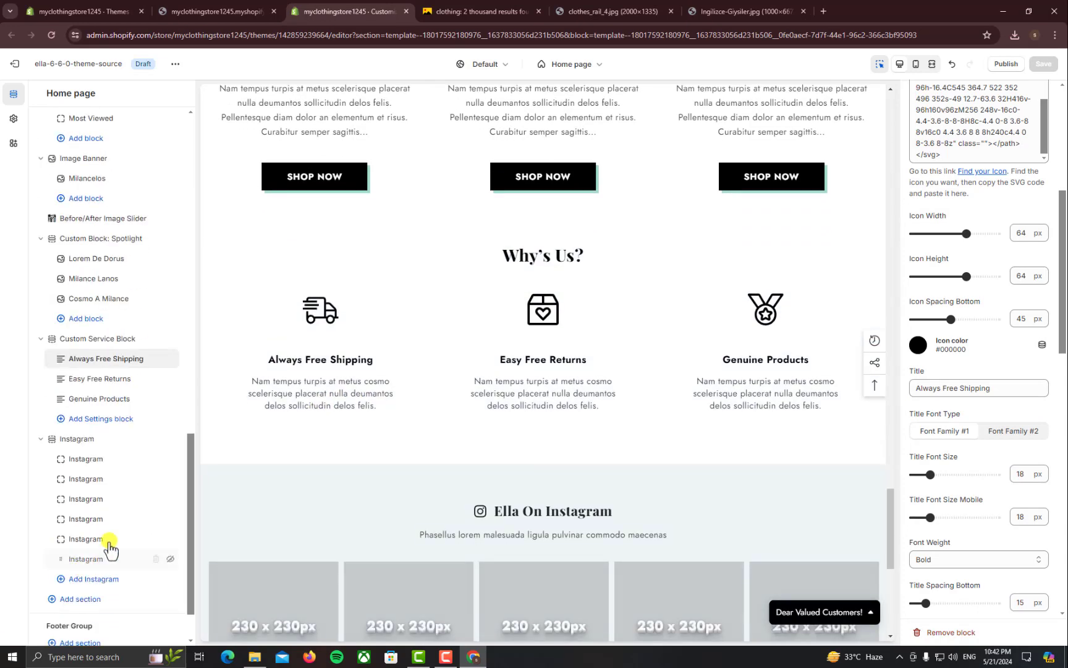
scroll(413, 499, down, 3)
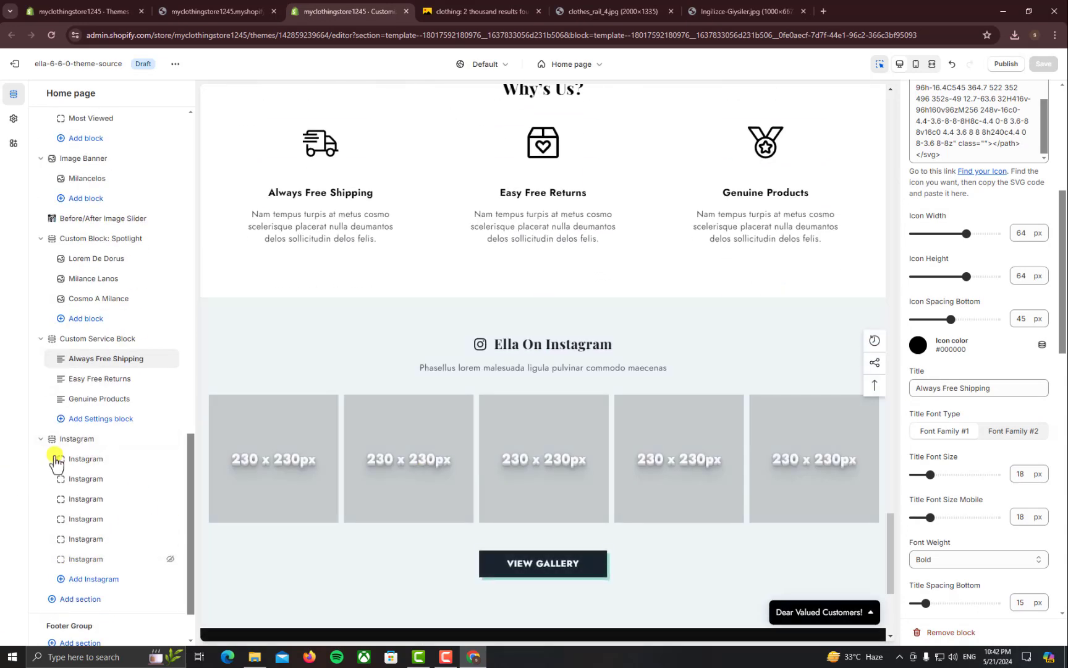
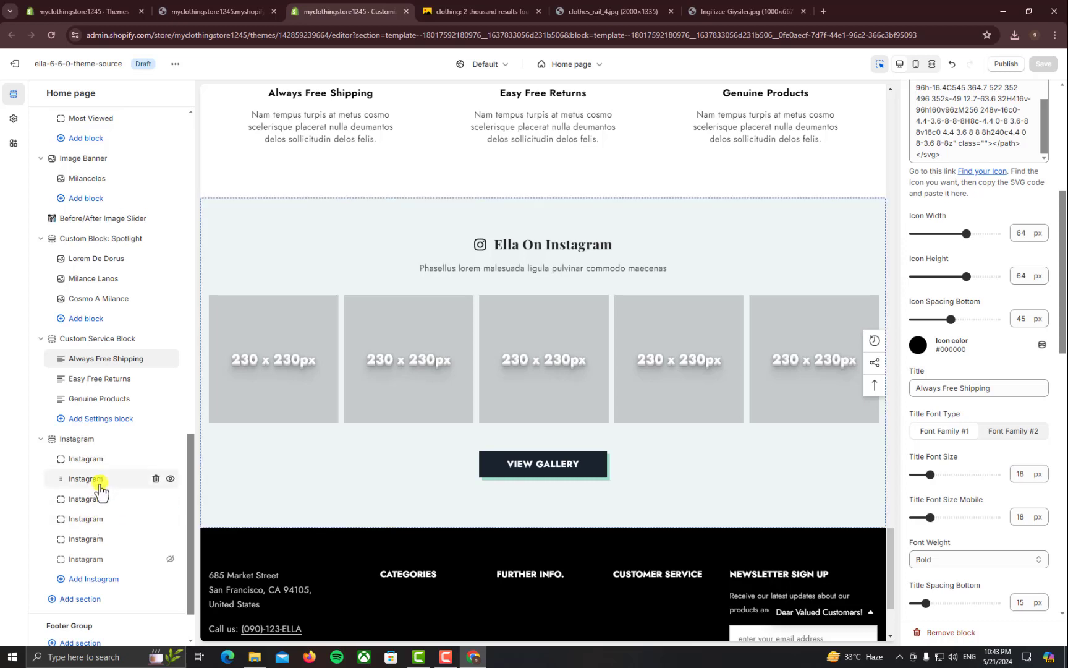
Open the second Instagram block's settings and inspect its still-empty image and link fields
click(98, 483)
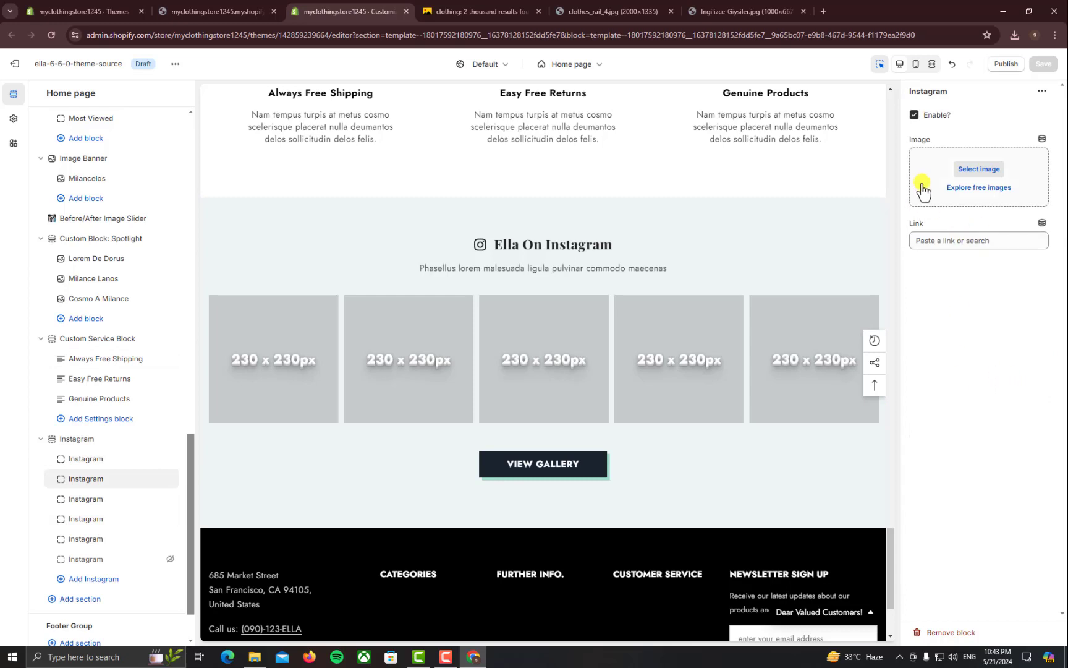
click(947, 240)
scroll(662, 470, down, 3)
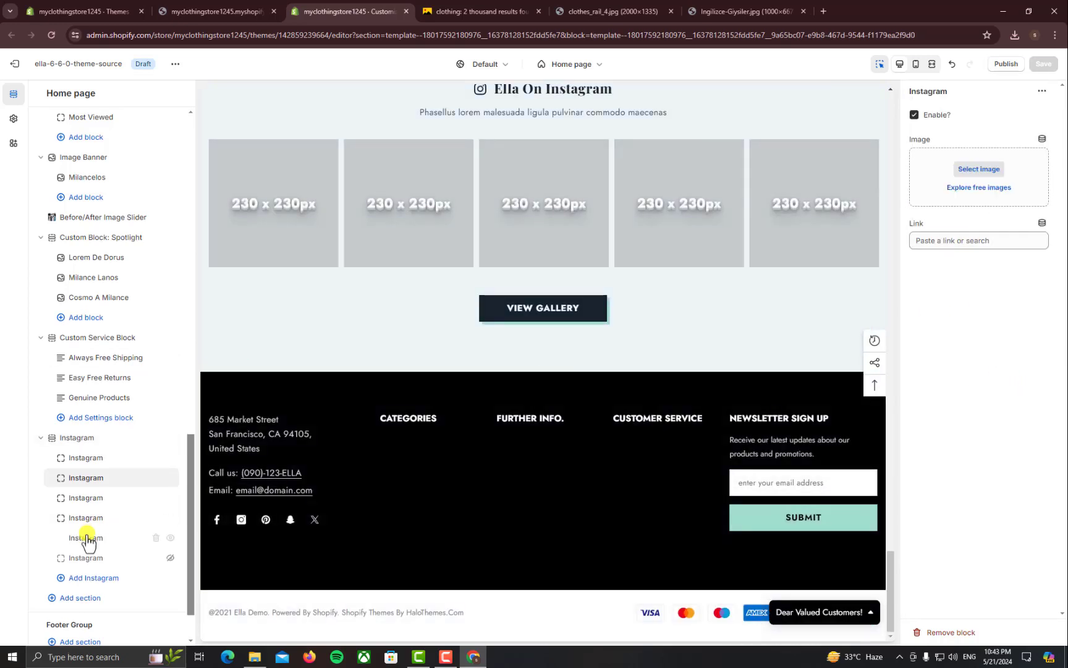
scroll(86, 541, down, 1)
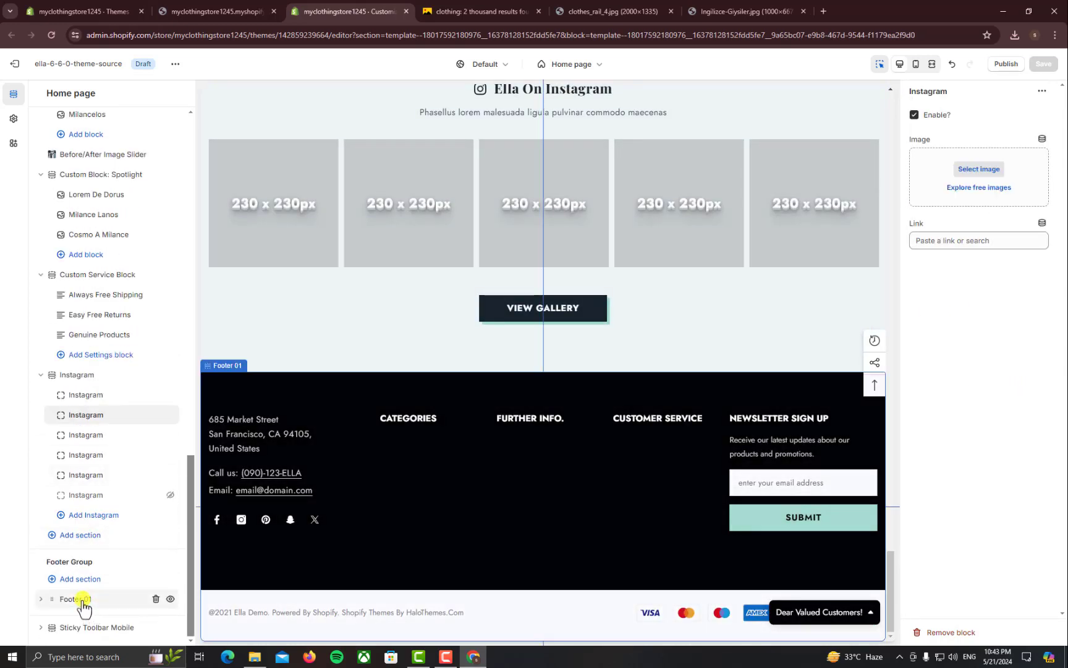
Open Footer 01's Text block and select the store address lines in its Description
click(81, 600)
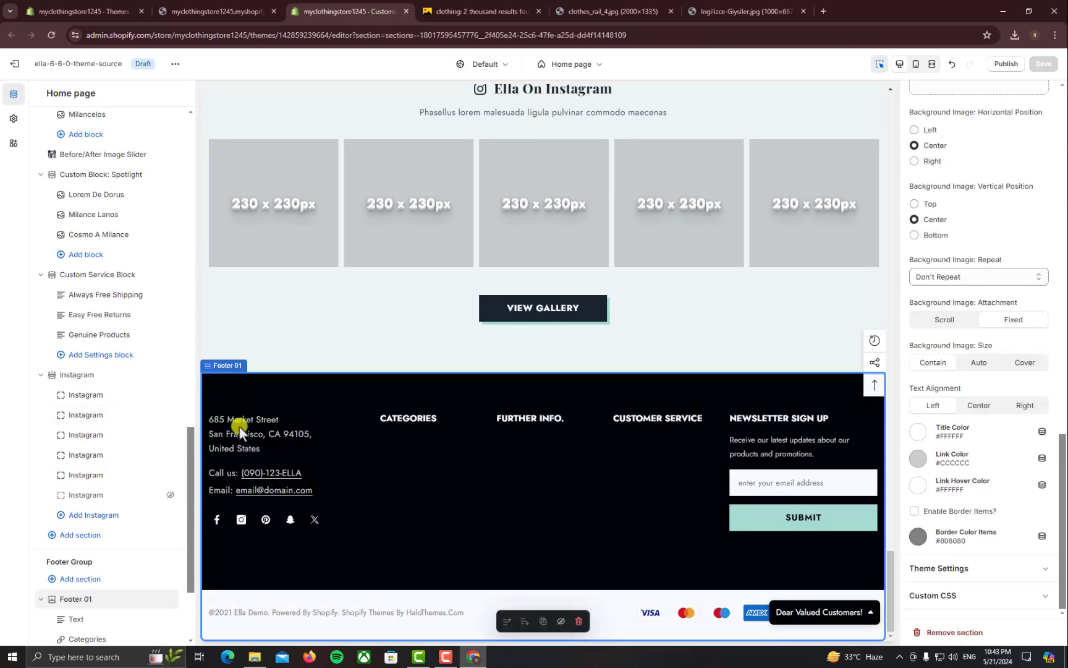
scroll(92, 581, down, 2)
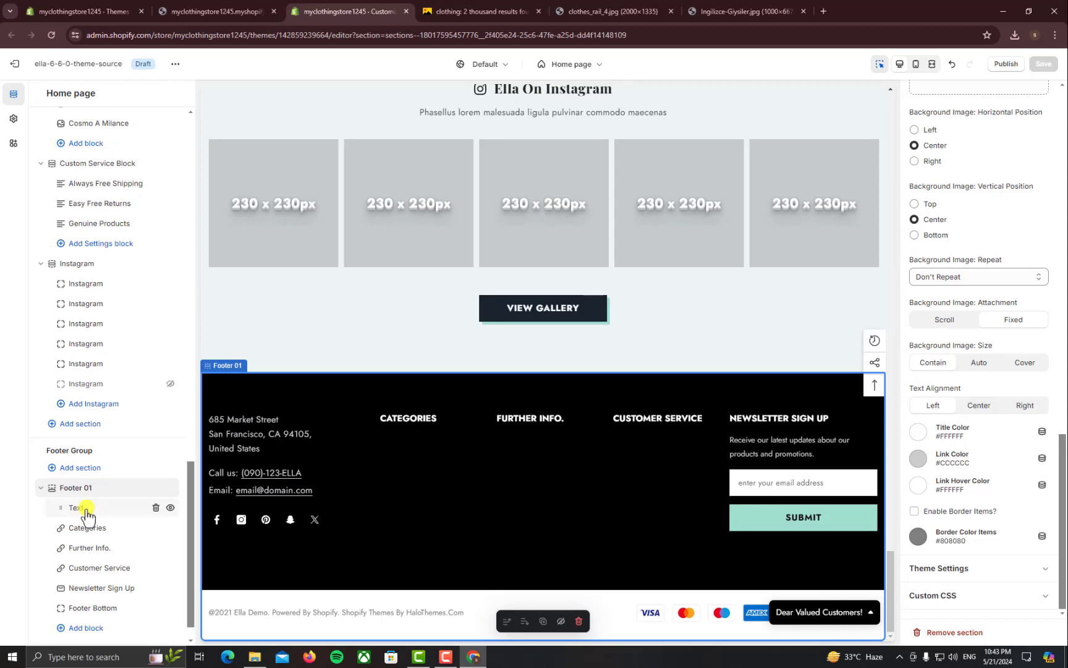
click(86, 512)
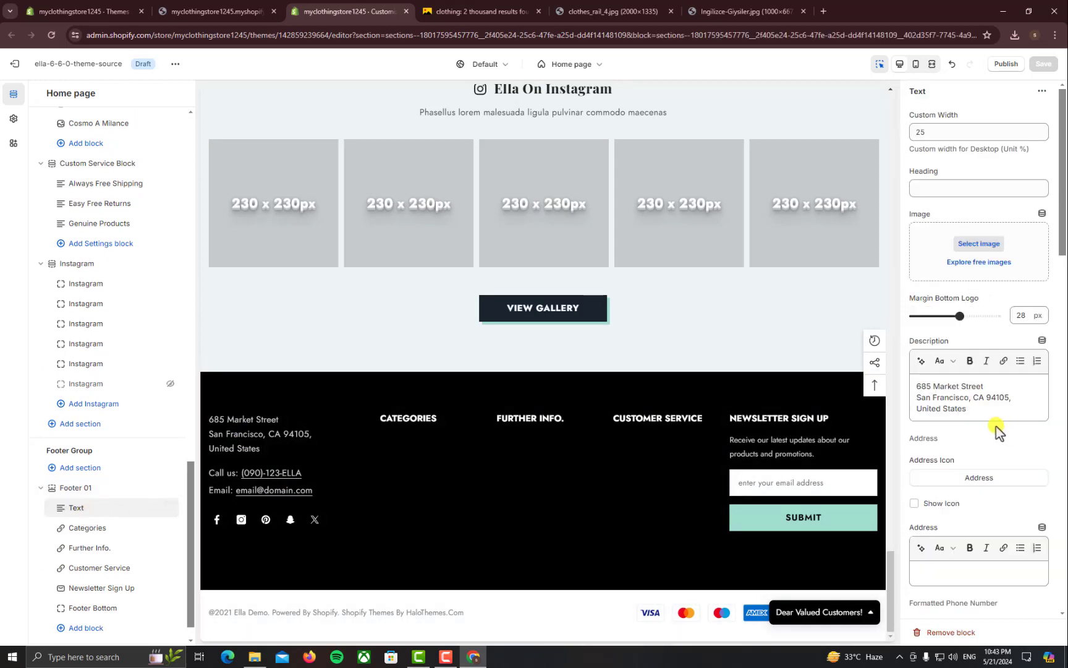
drag(968, 410, 914, 382)
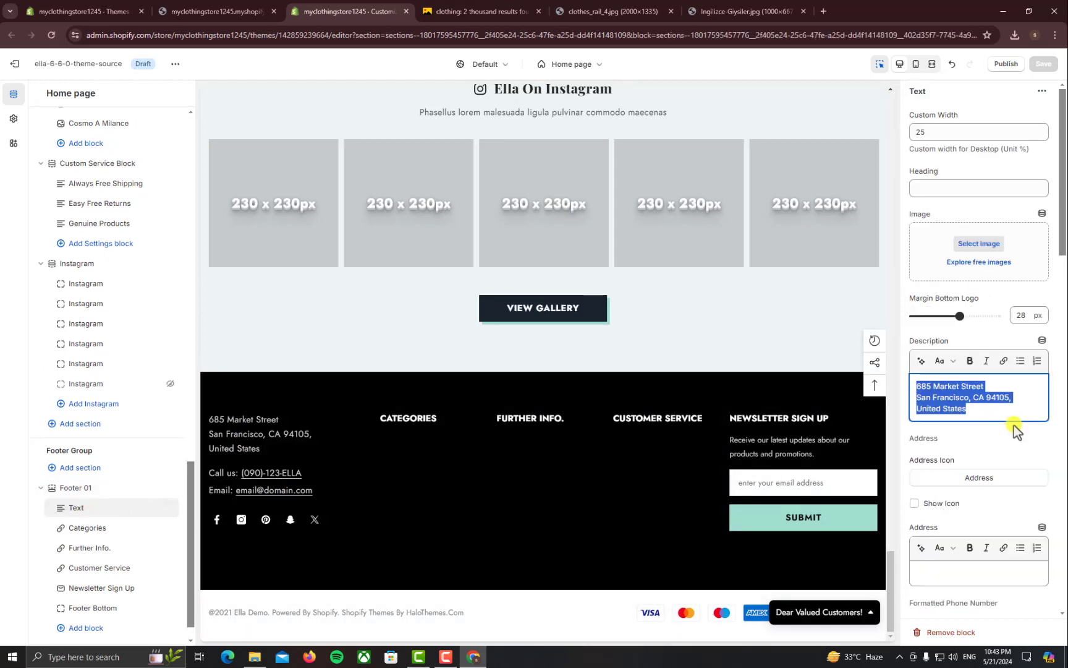
scroll(1008, 441, down, 5)
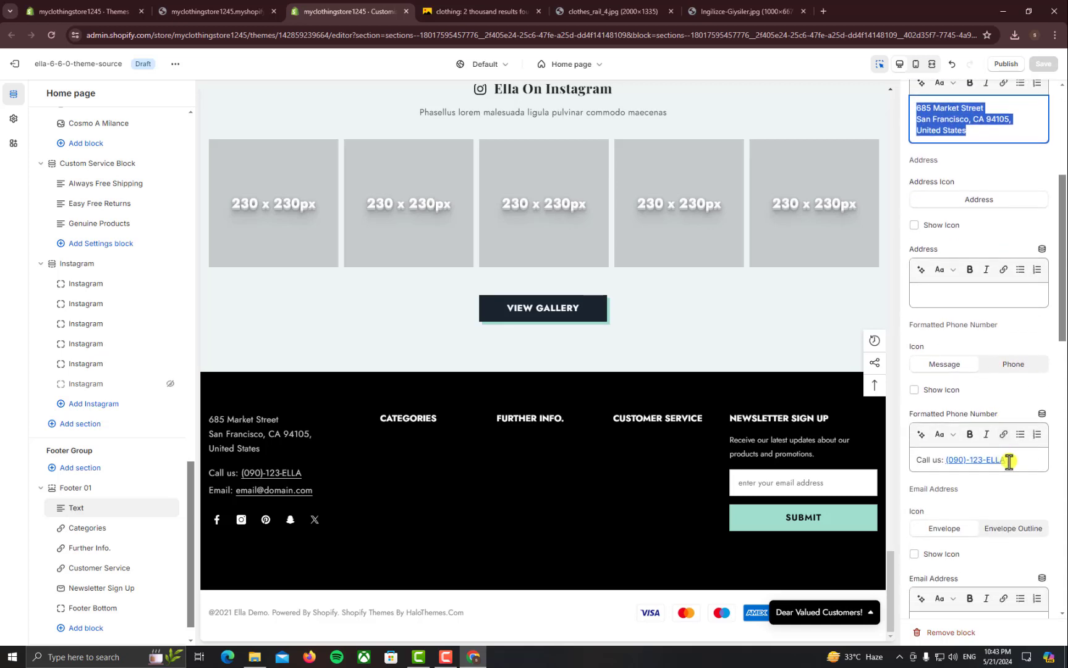
Review the phone and email fields, then toggle Show Social Media Icons off and back on
drag(1009, 461, 921, 461)
scroll(968, 489, down, 2)
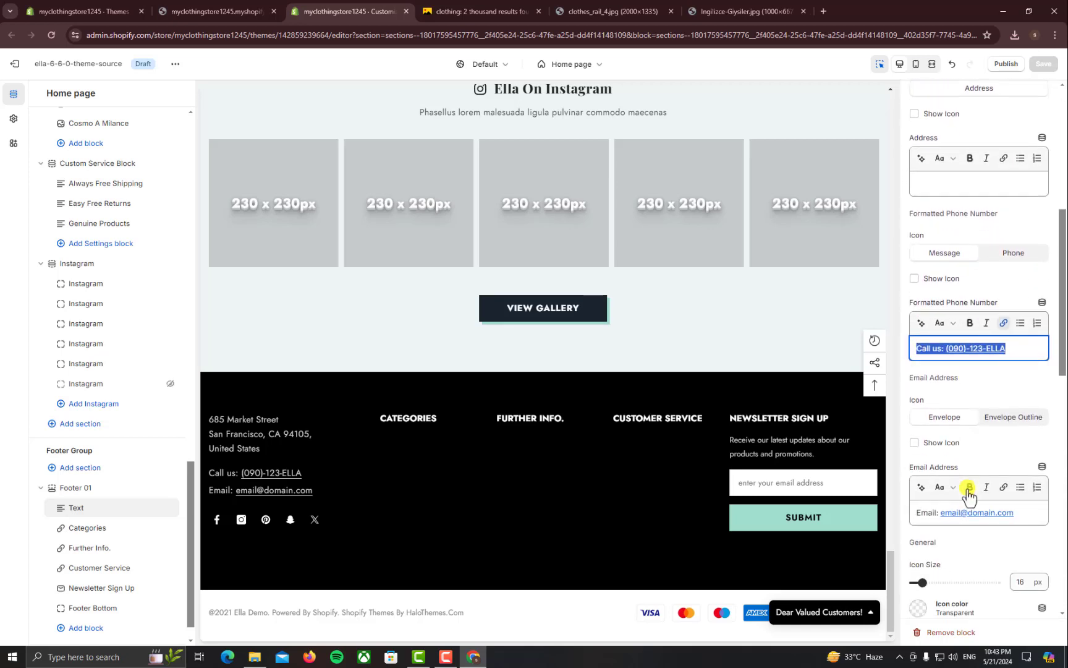
scroll(969, 496, down, 3)
drag(1020, 347, 936, 347)
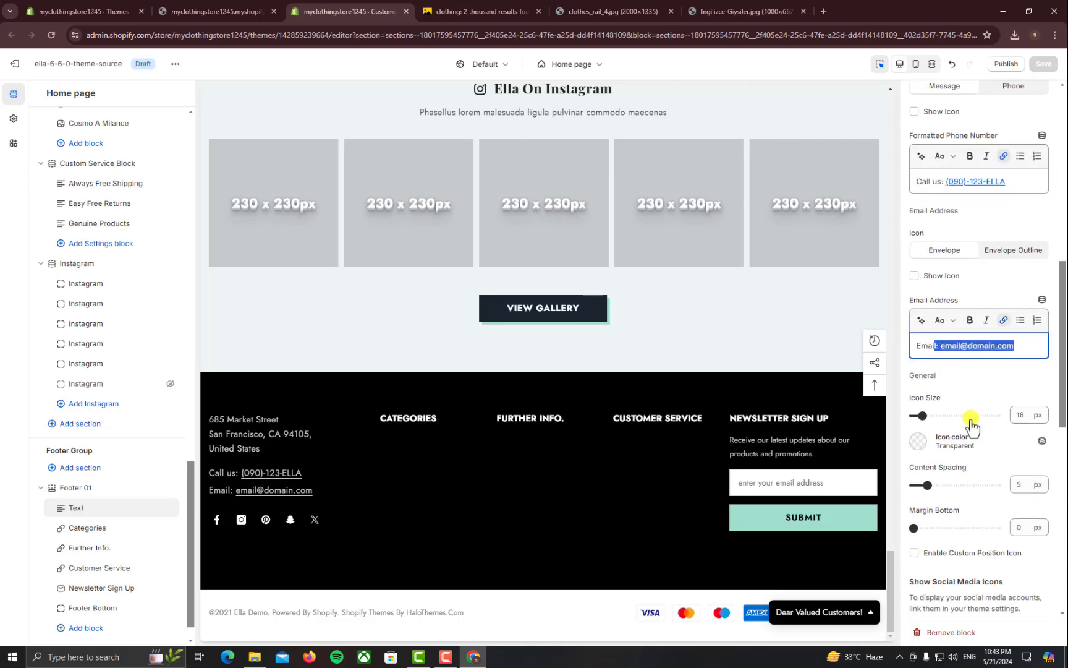
scroll(1001, 548, down, 10)
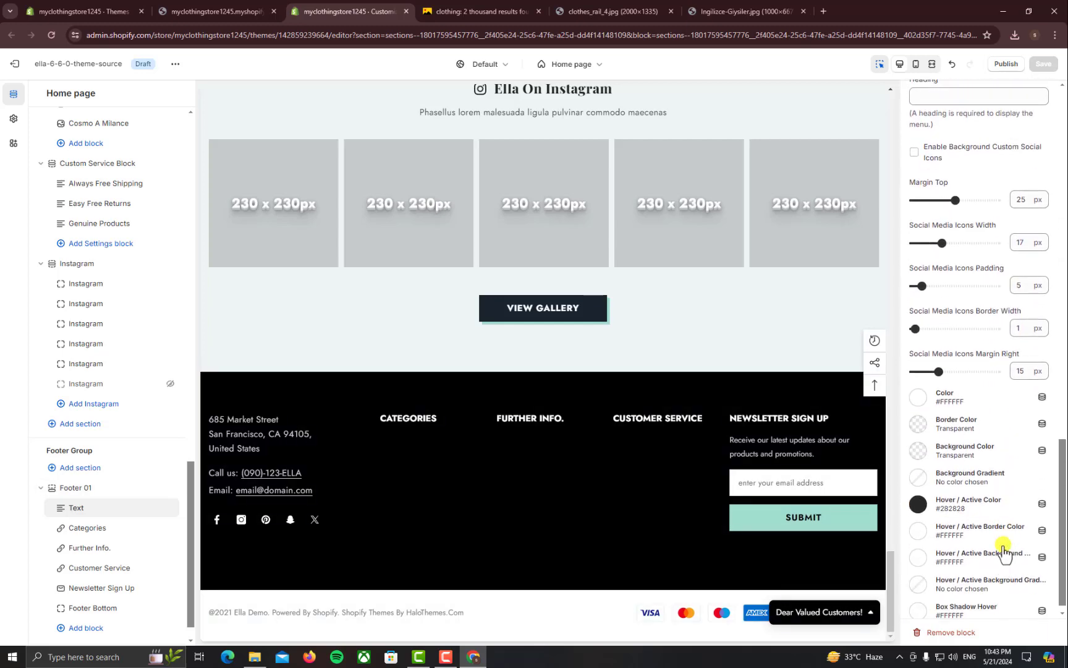
scroll(1002, 544, up, 5)
scroll(1002, 541, down, 3)
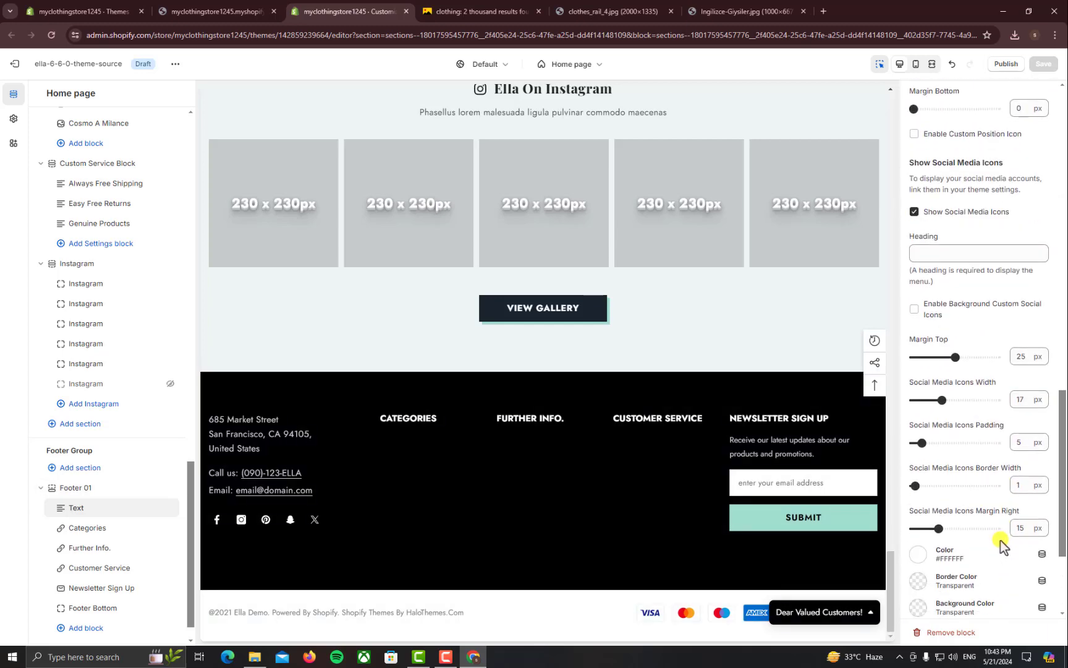
scroll(1001, 540, up, 3)
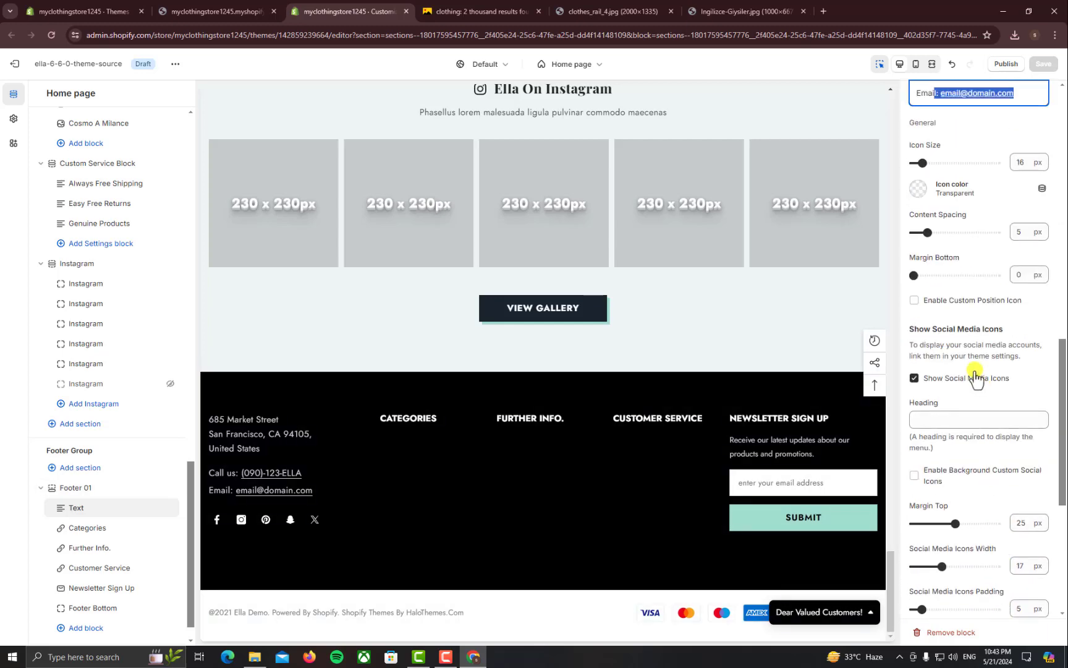
click(914, 379)
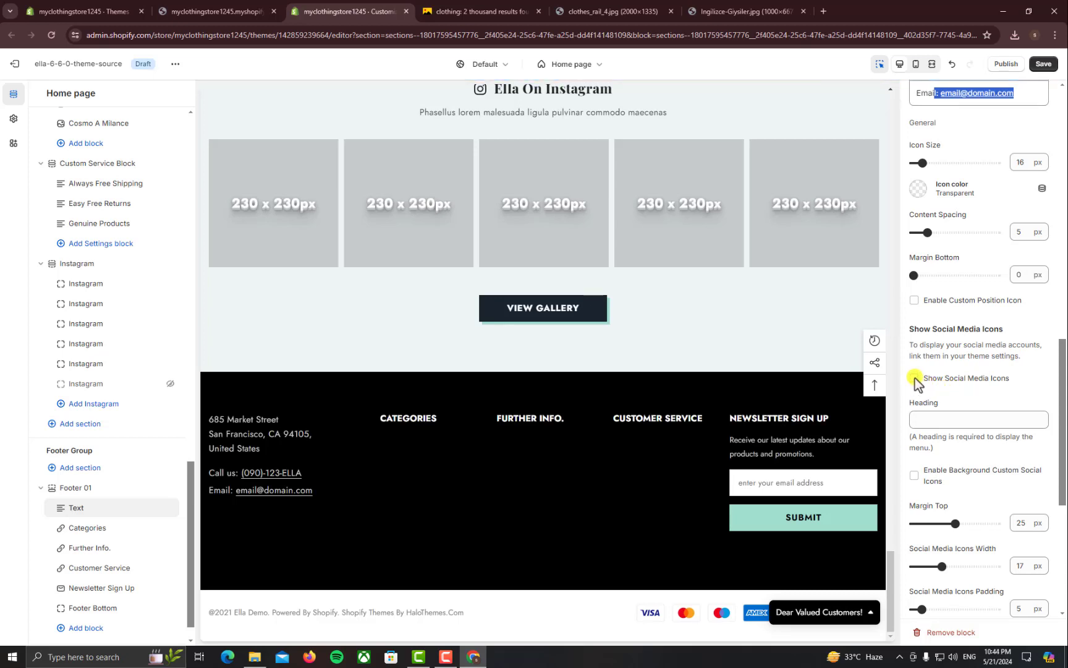
click(915, 378)
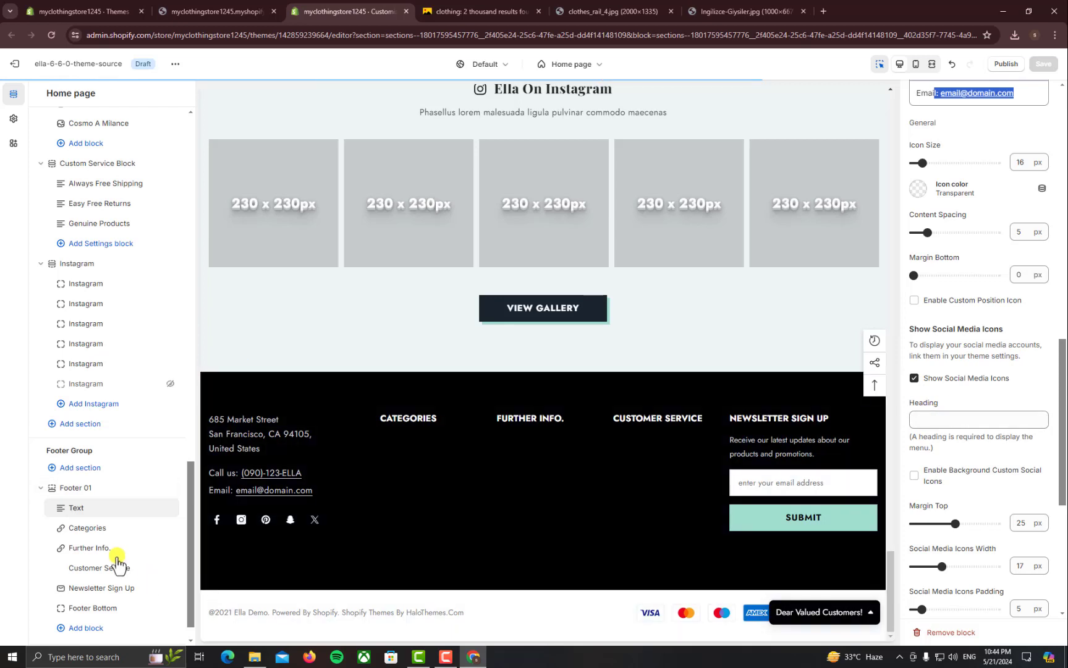
Check the Categories block's menu choices and heading, then go to the admin Navigation page
click(94, 528)
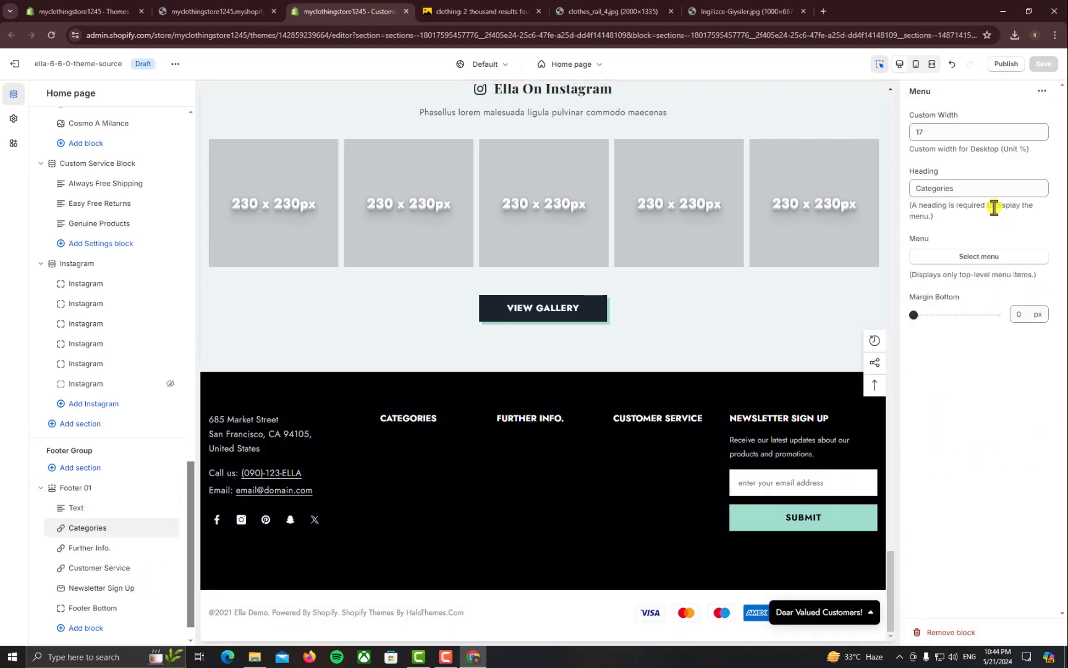
click(971, 262)
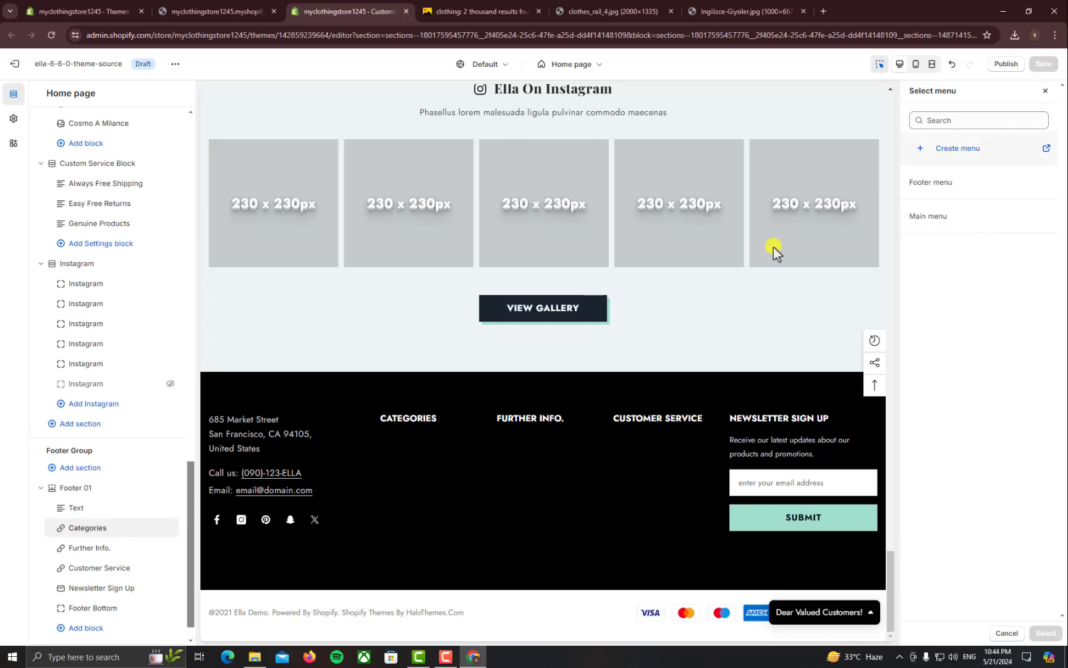
click(1045, 93)
click(955, 188)
drag(955, 188, 911, 187)
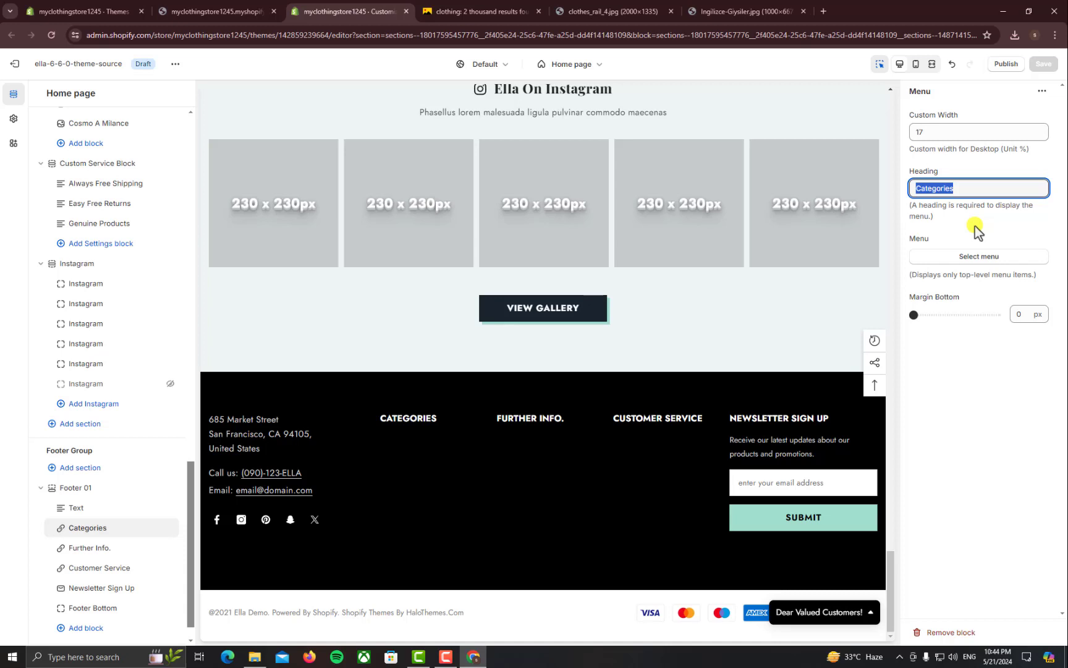
click(123, 11)
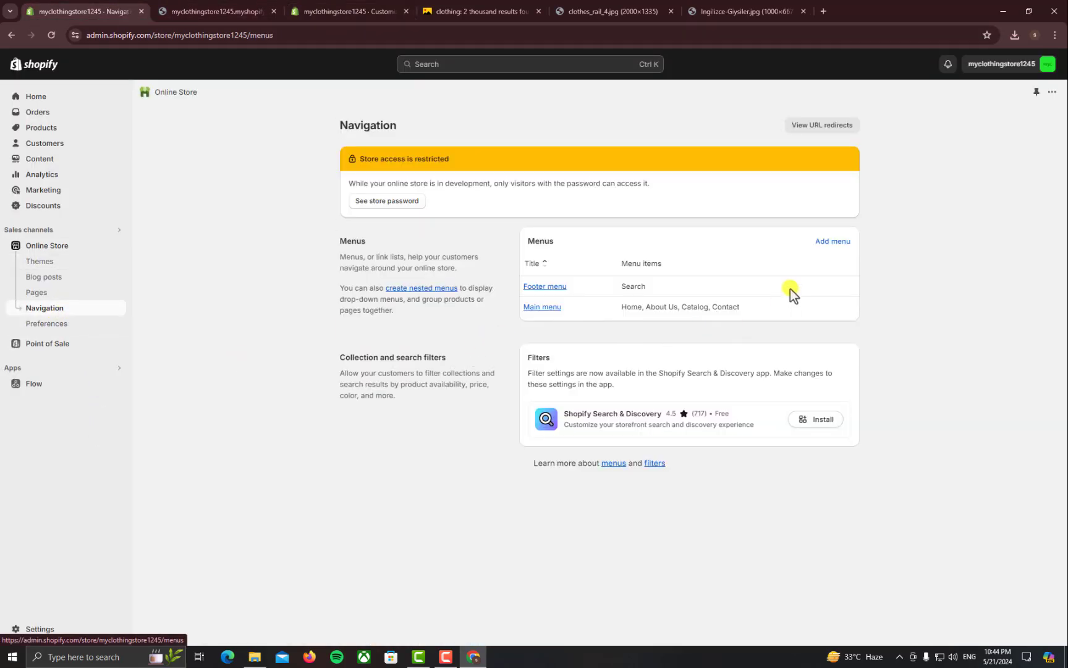
Create and save a categories menu with a 'tshirts' item linked to the tshirt collection
click(830, 243)
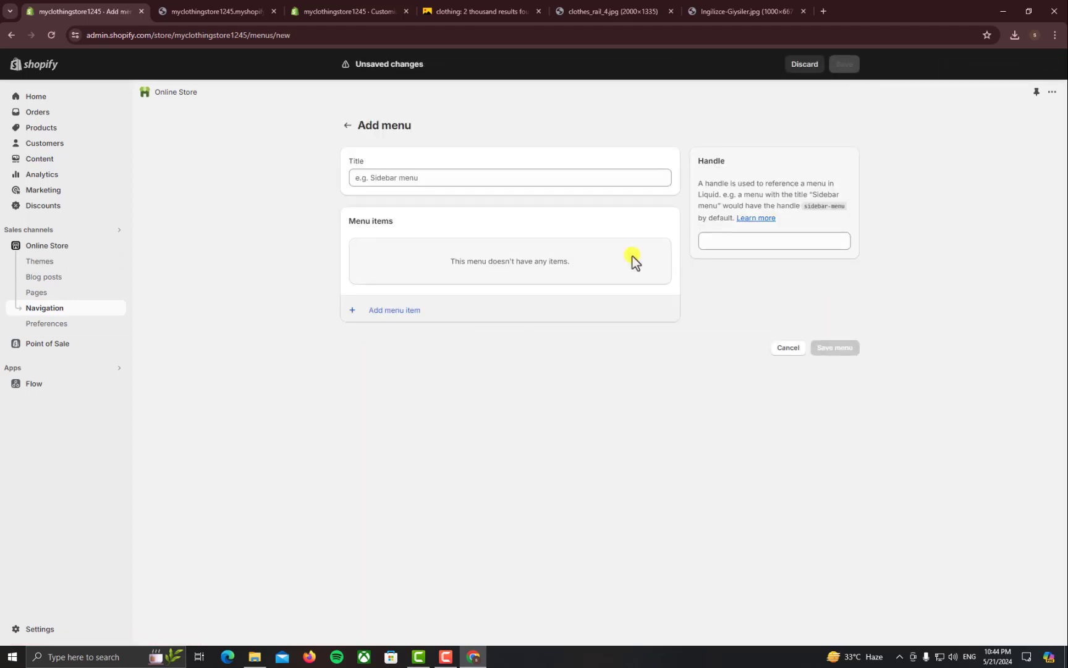
click(496, 184)
text(categories)
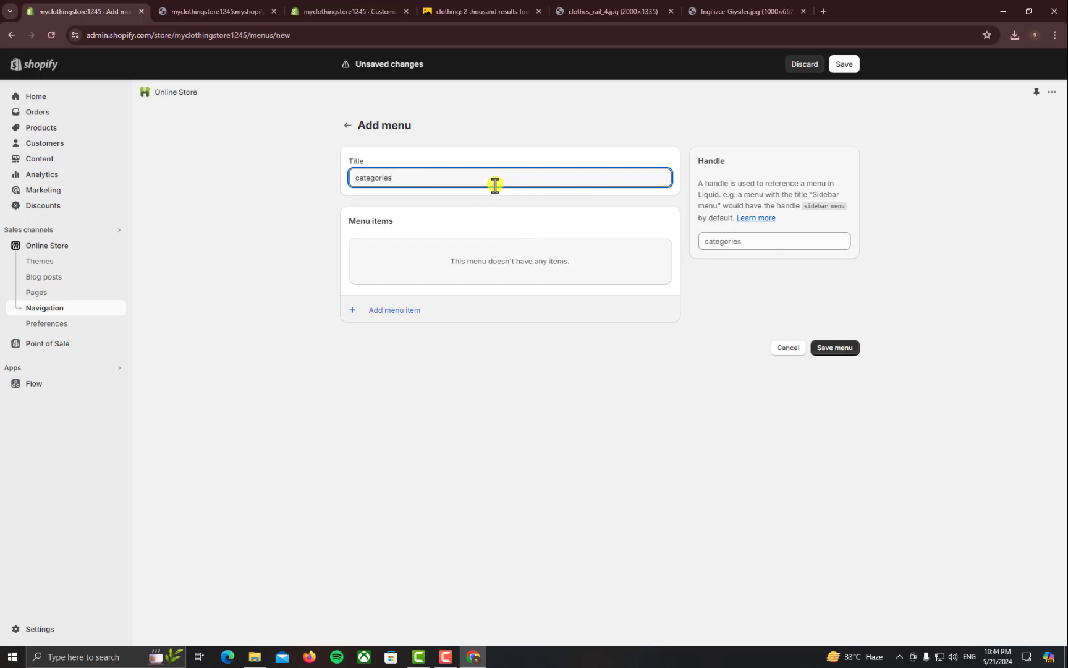
click(413, 309)
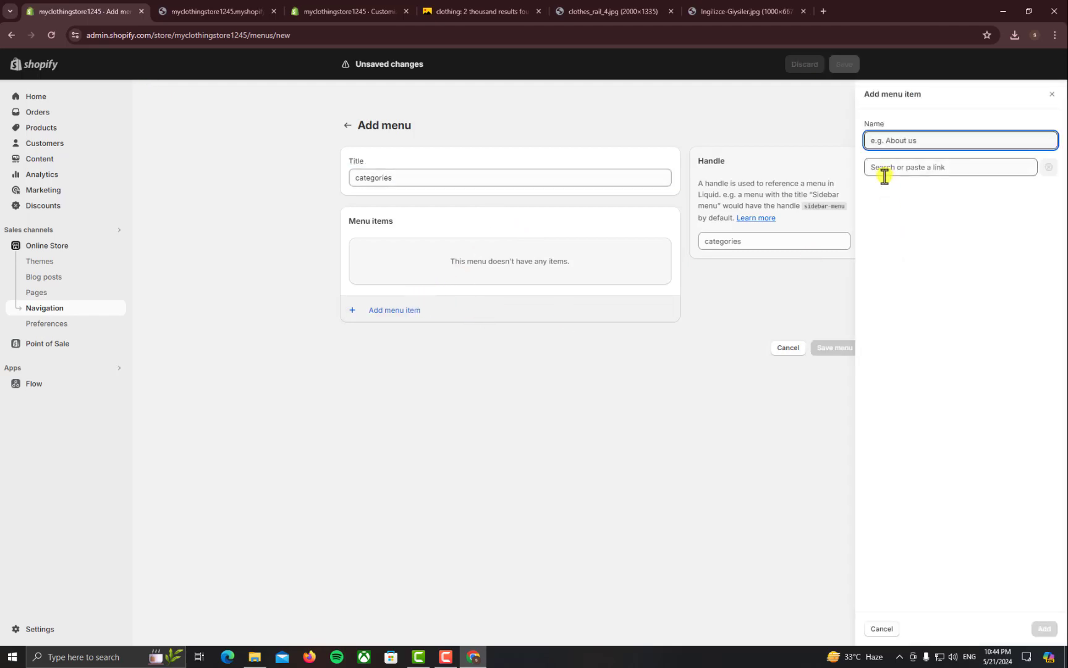
text(tshirts)
click(892, 169)
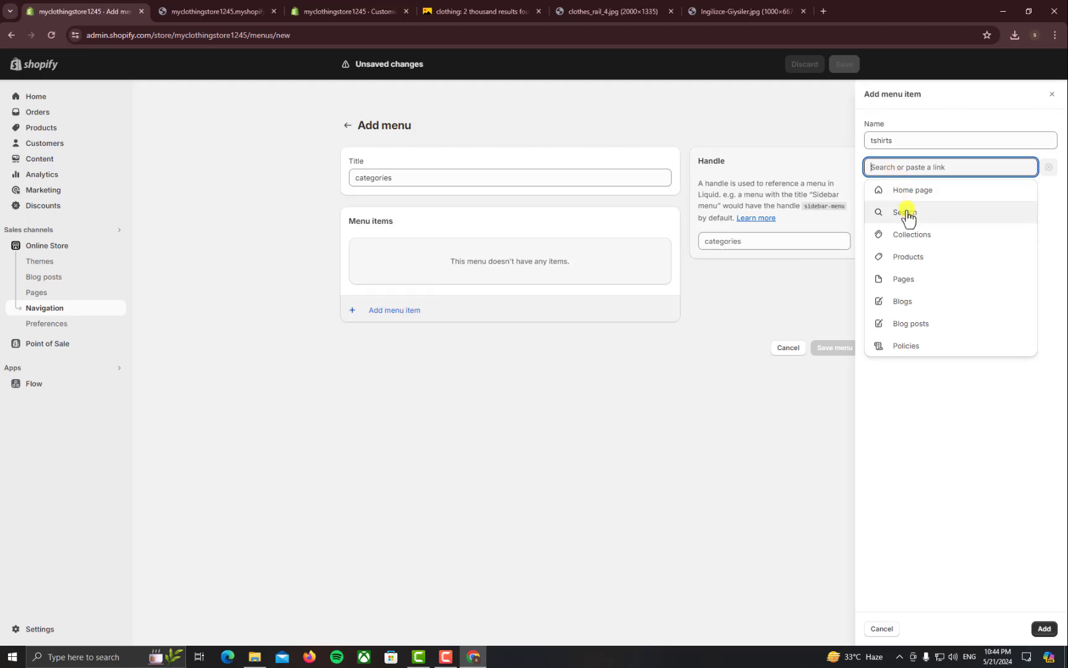
click(928, 235)
click(930, 256)
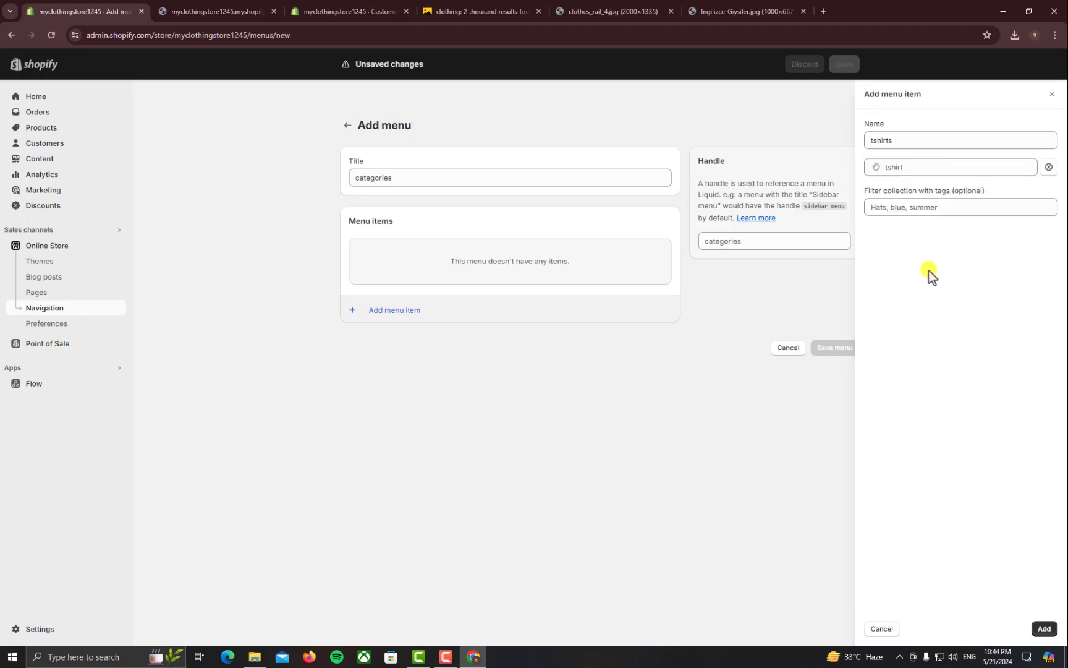
click(1044, 628)
click(846, 337)
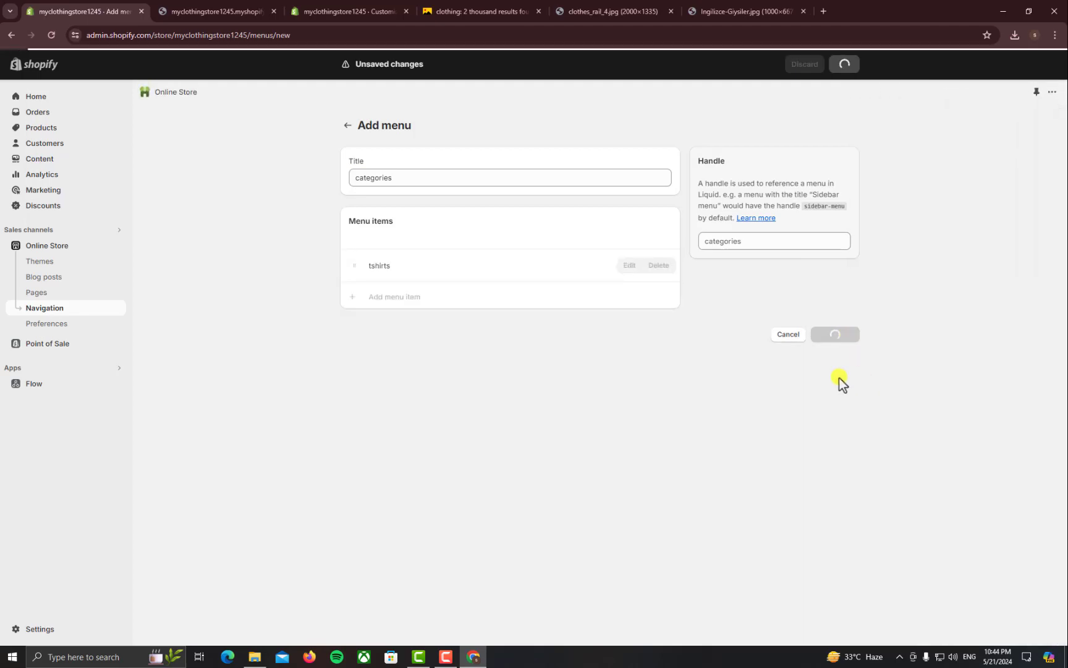
Reload the theme editor so the new menu becomes available, then return to the Customize tab
click(246, 10)
click(331, 7)
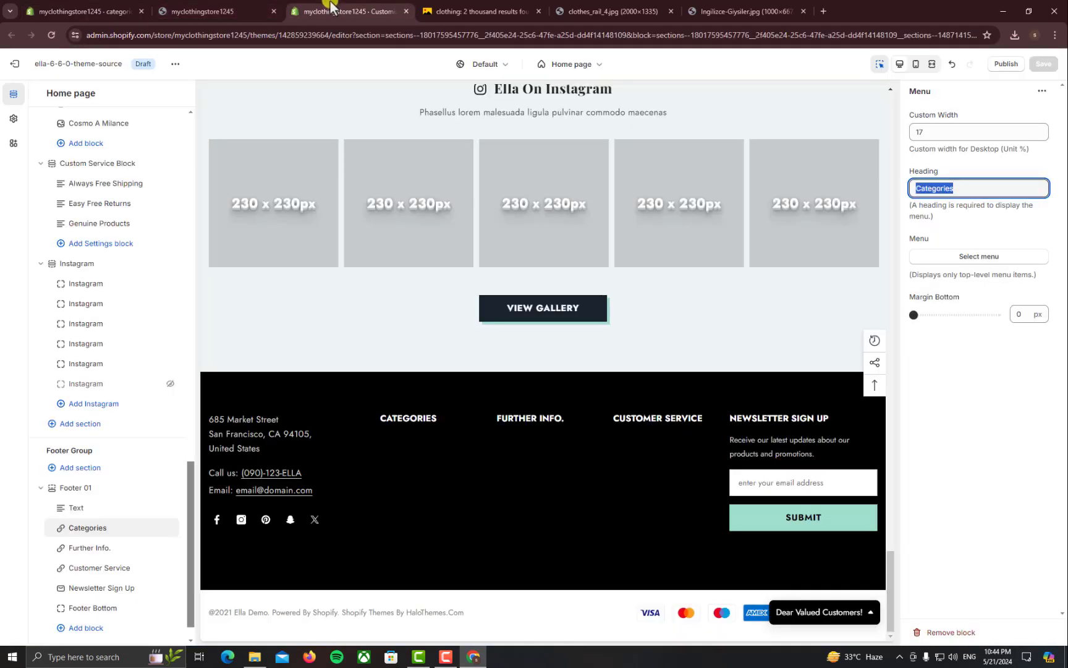
click(963, 257)
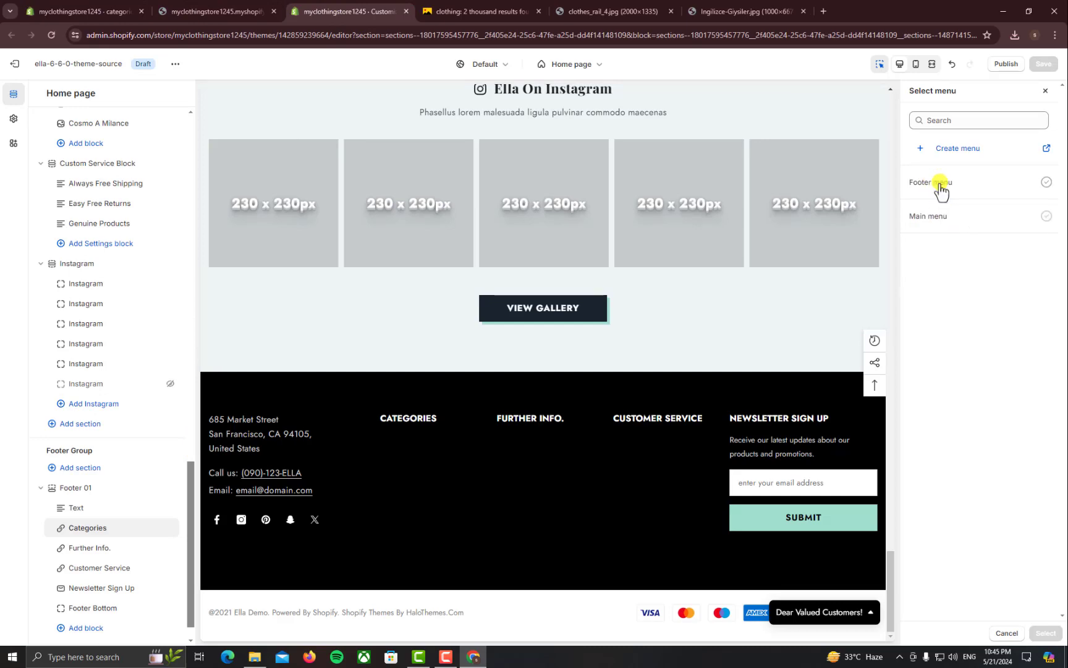
click(52, 35)
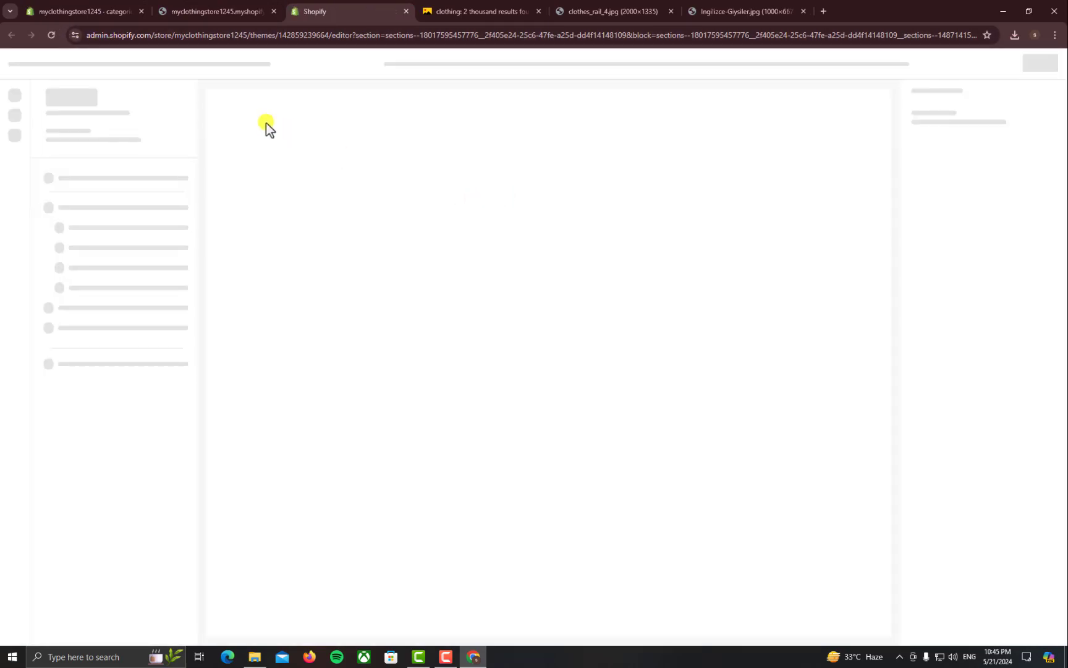
click(210, 10)
click(93, 6)
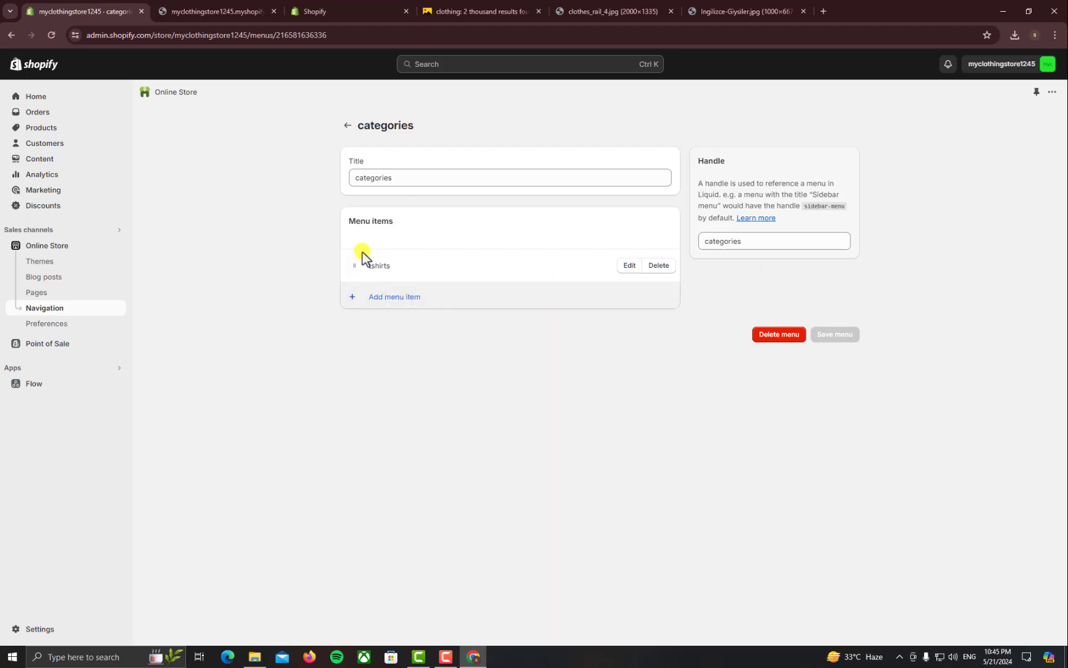
click(348, 7)
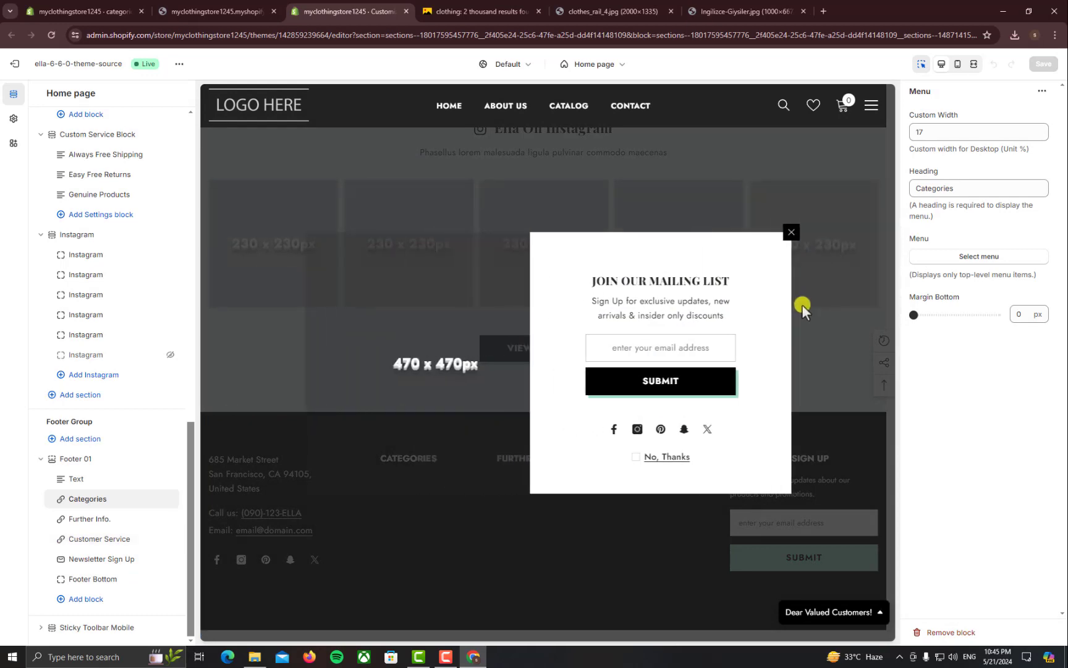
Dismiss the popup and assign the categories menu to the Categories column, showing Tshirts
click(806, 235)
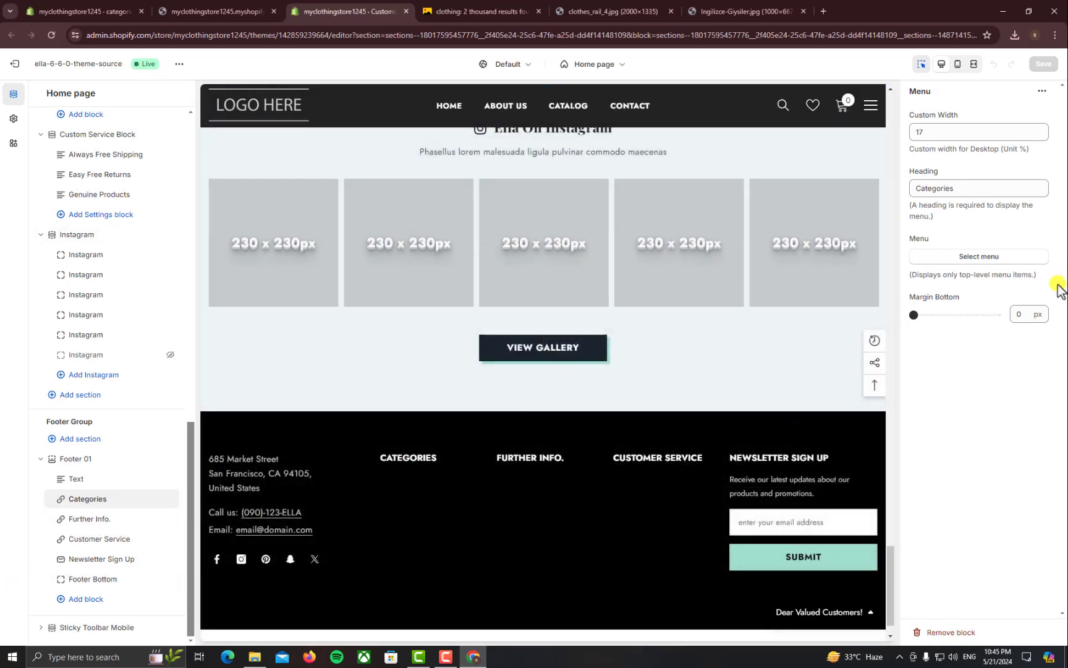
click(980, 258)
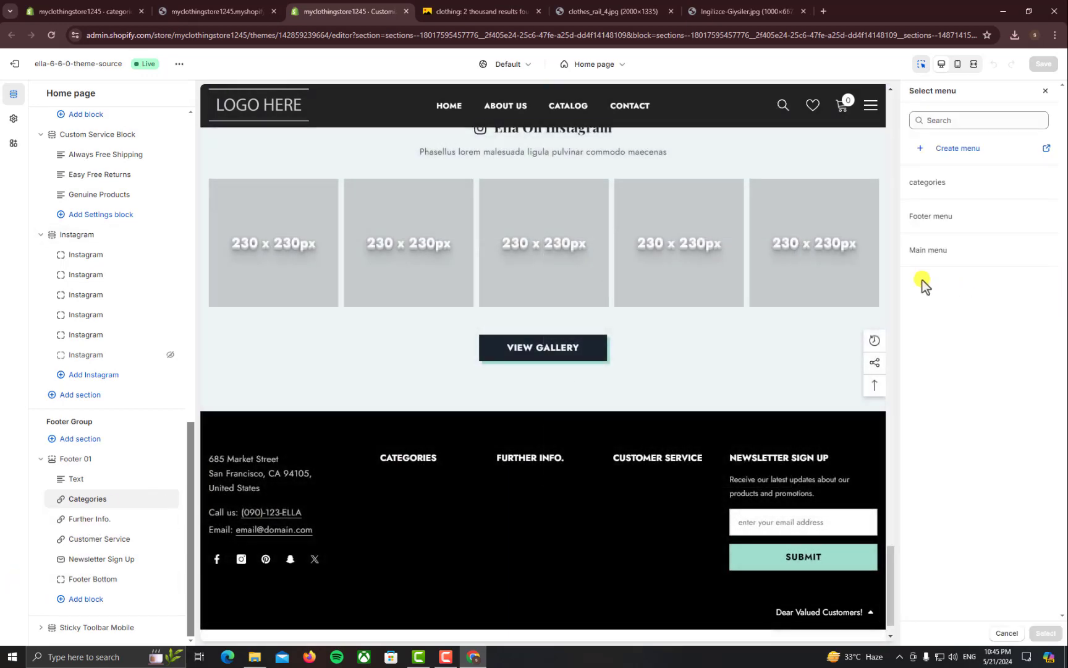
click(988, 189)
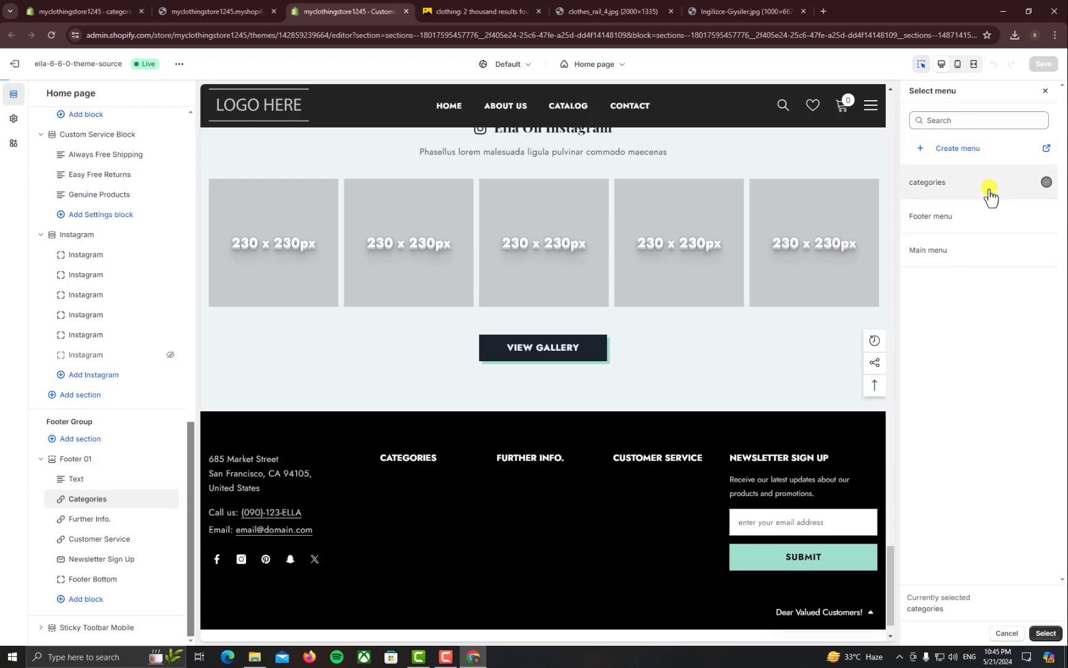
click(1045, 634)
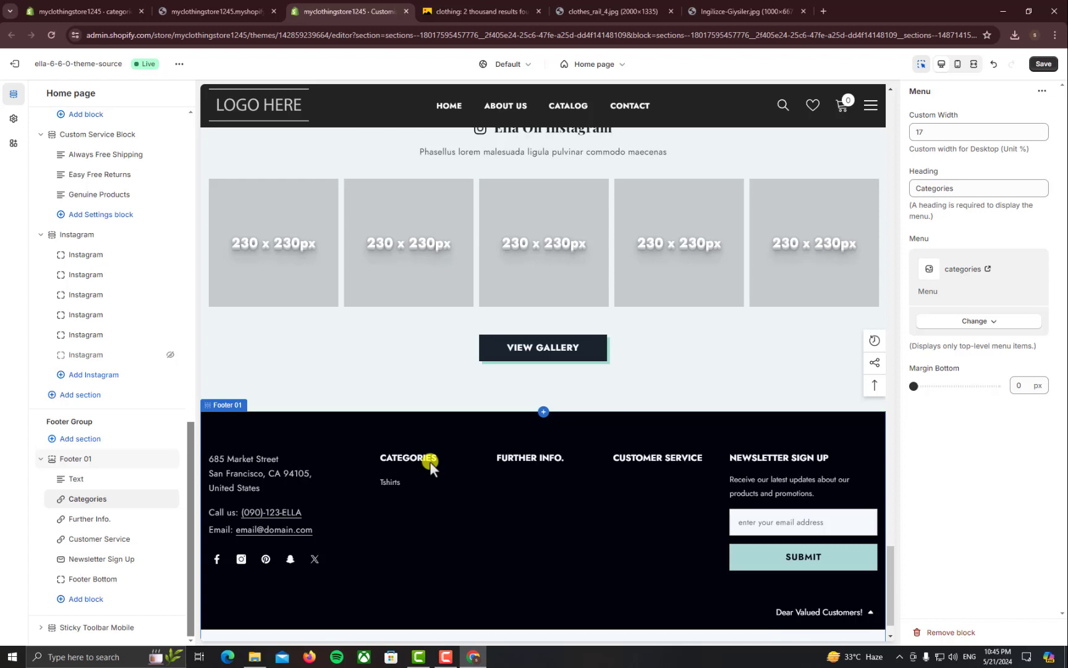
drag(968, 190, 922, 192)
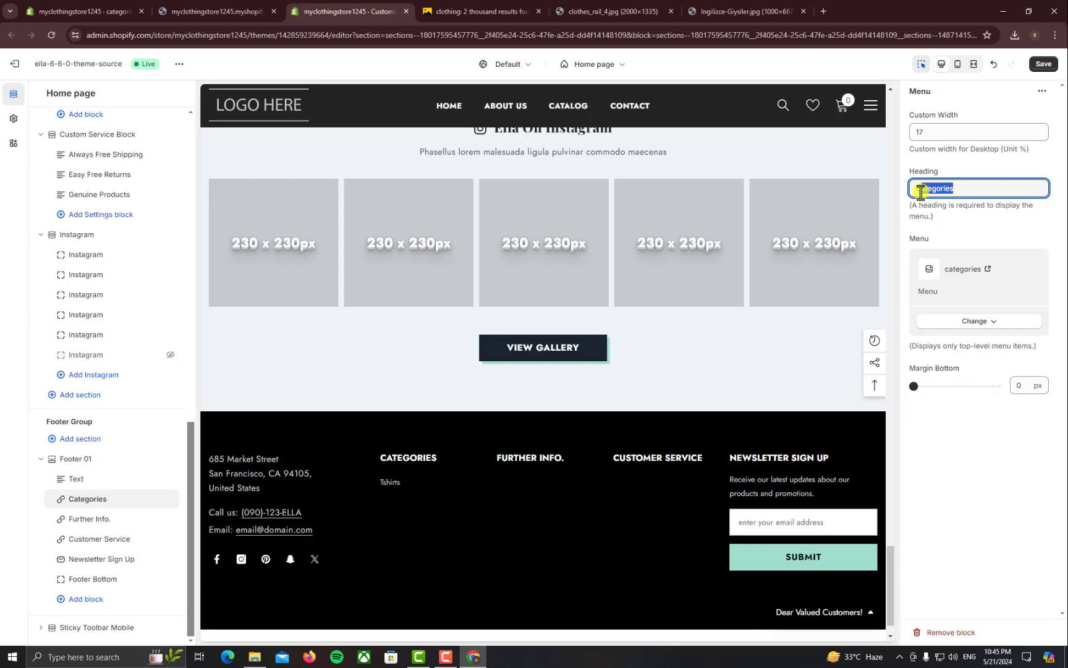
Change the Further Info. heading to 'Useful Links' and pick the Main menu for it
click(85, 518)
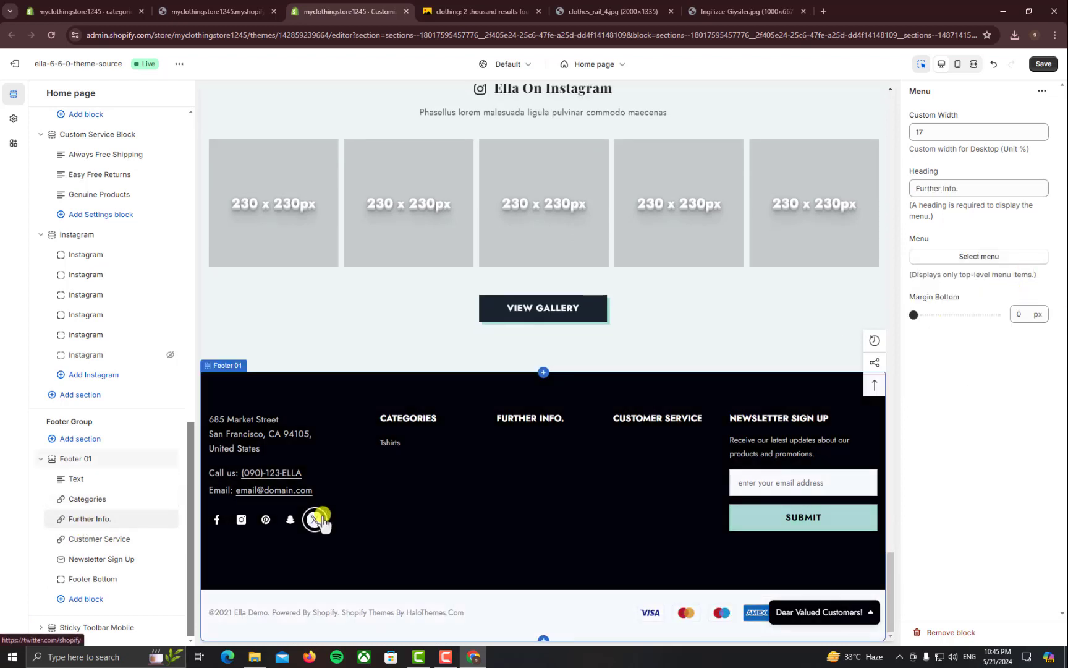
click(103, 540)
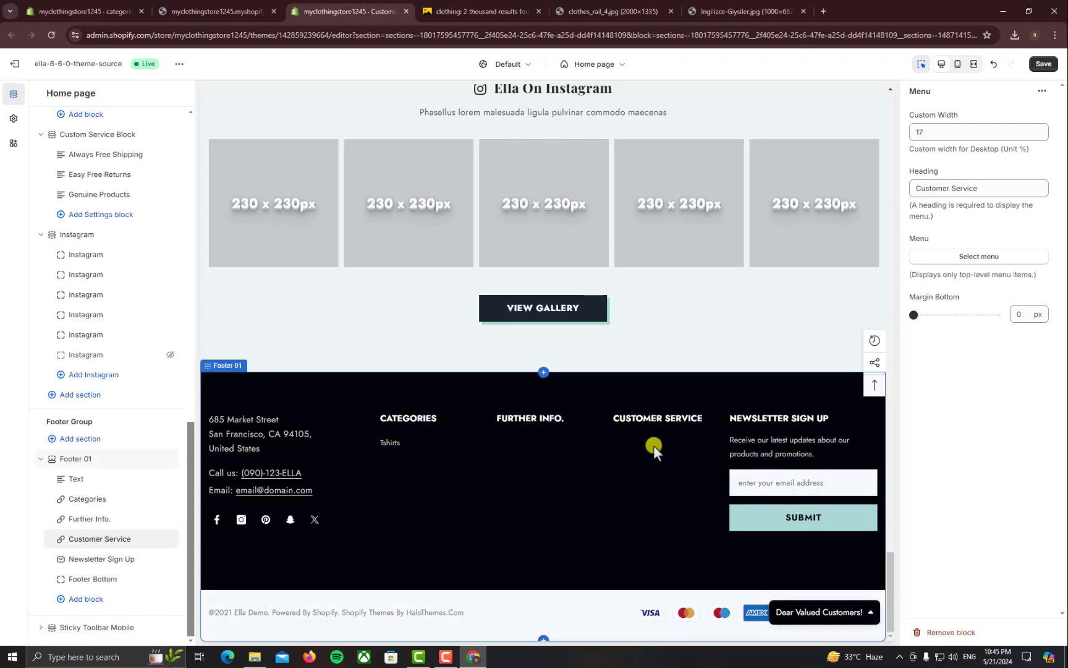
click(78, 520)
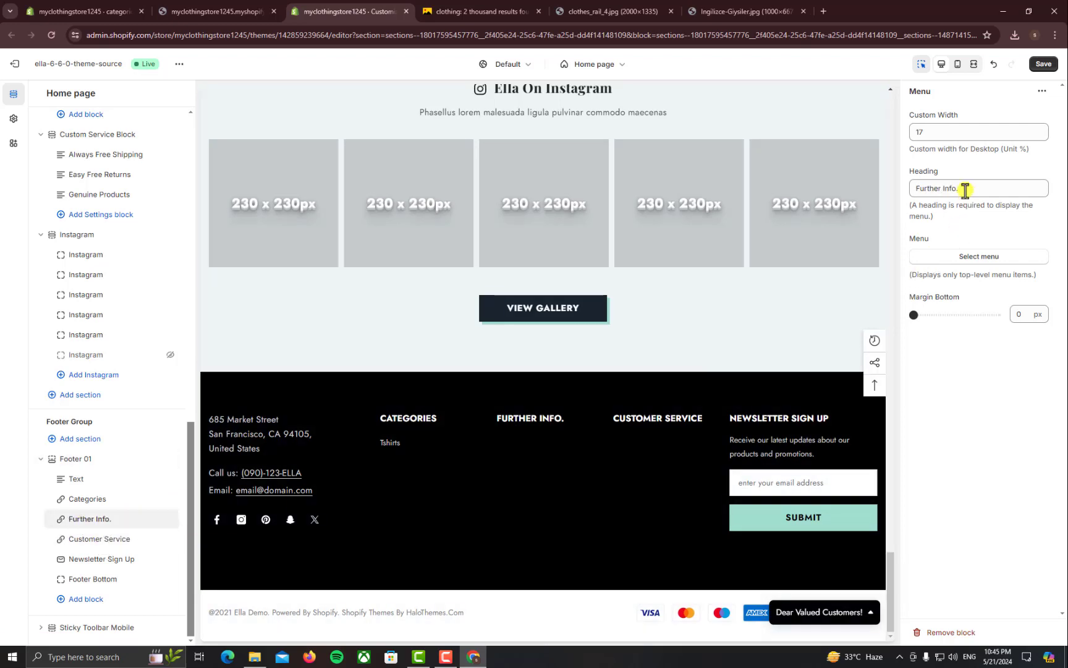
drag(965, 190, 905, 197)
text(Useful Links)
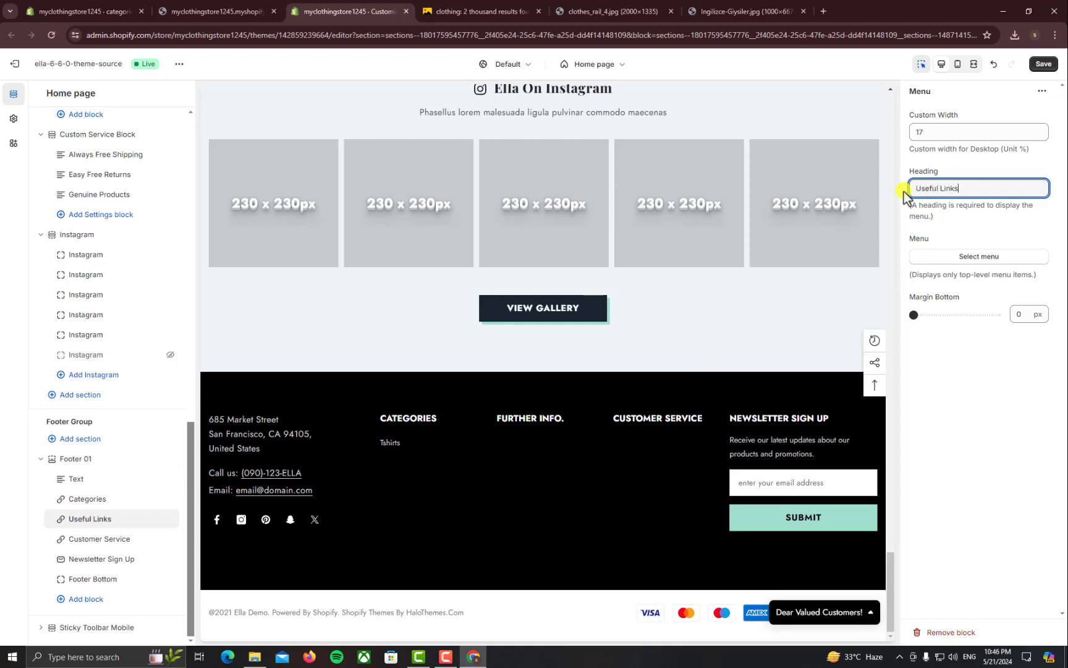
click(961, 260)
click(987, 253)
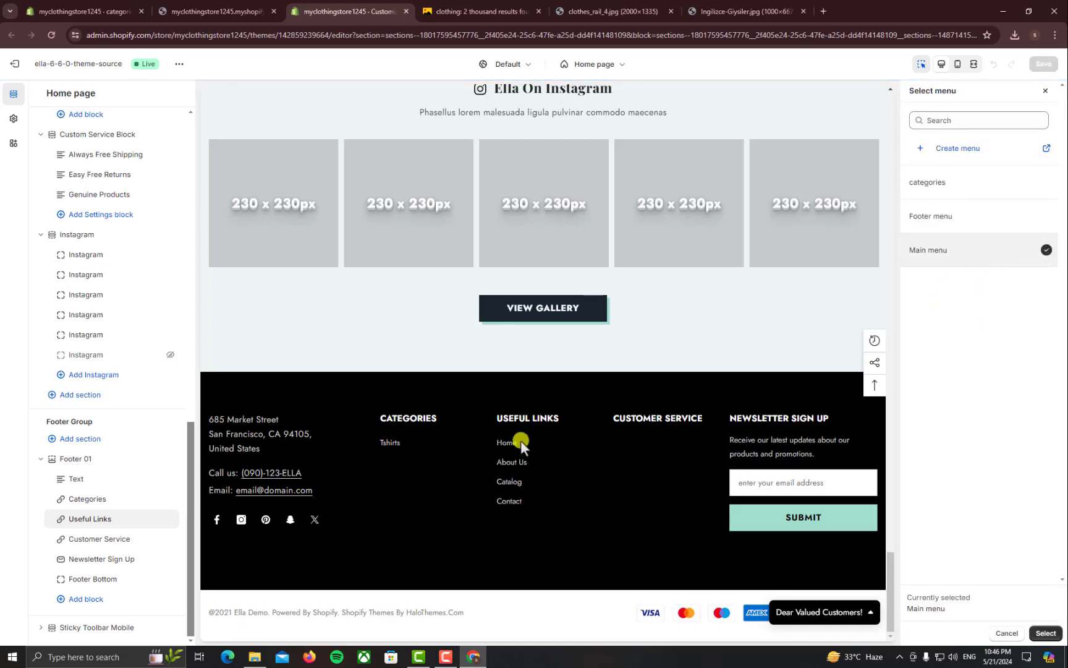
Confirm Main menu for Useful Links, hide the Customer Service column, and save the theme
click(1046, 633)
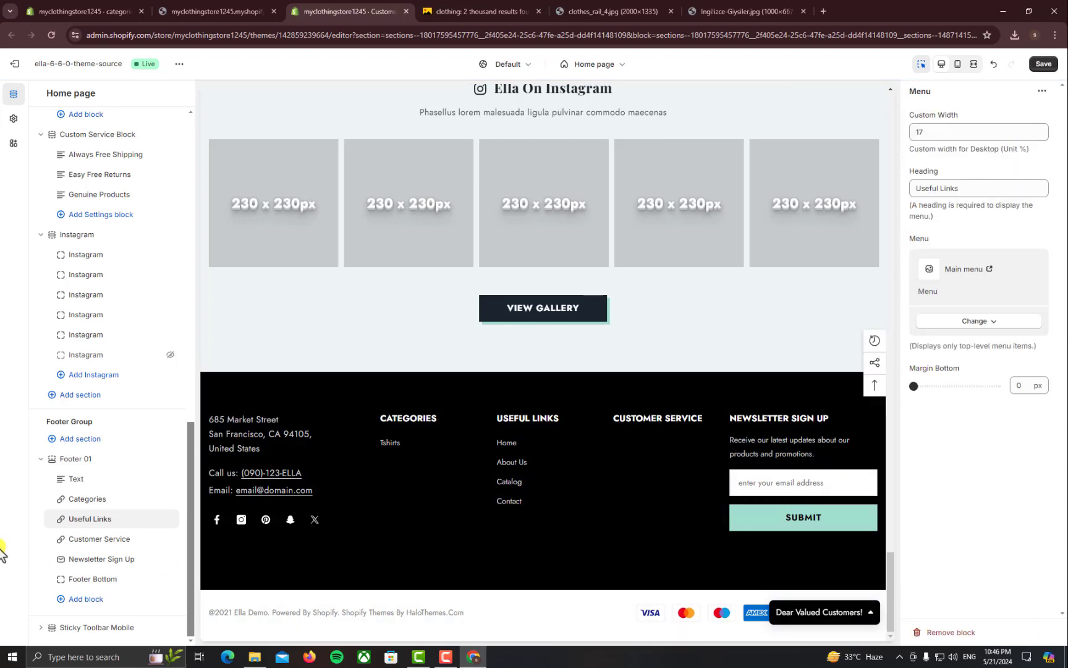
click(169, 540)
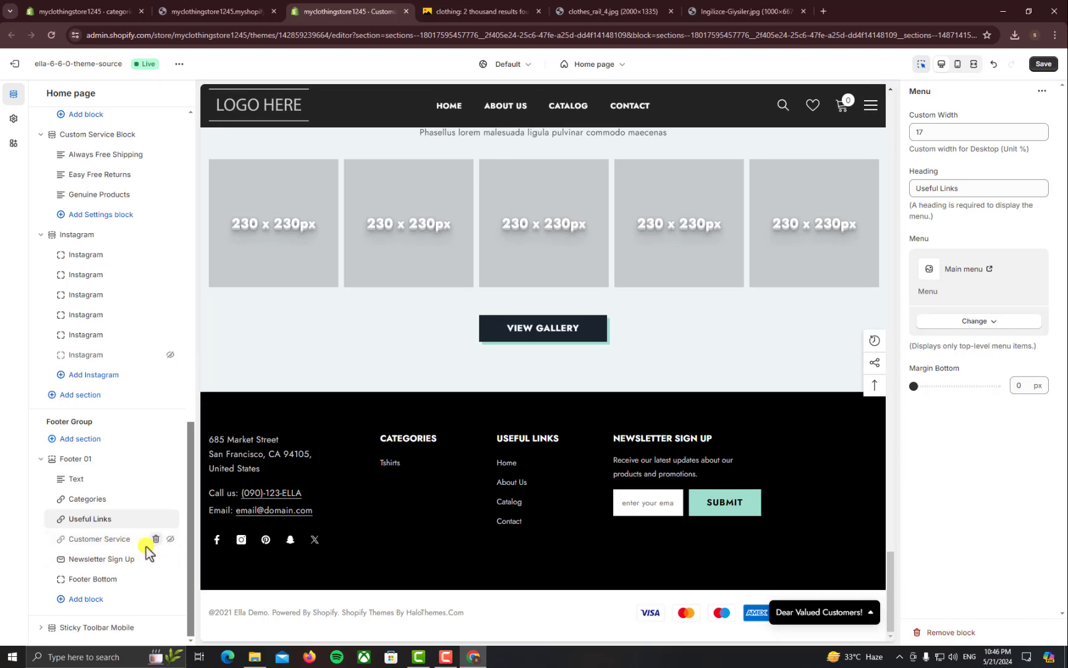
click(102, 559)
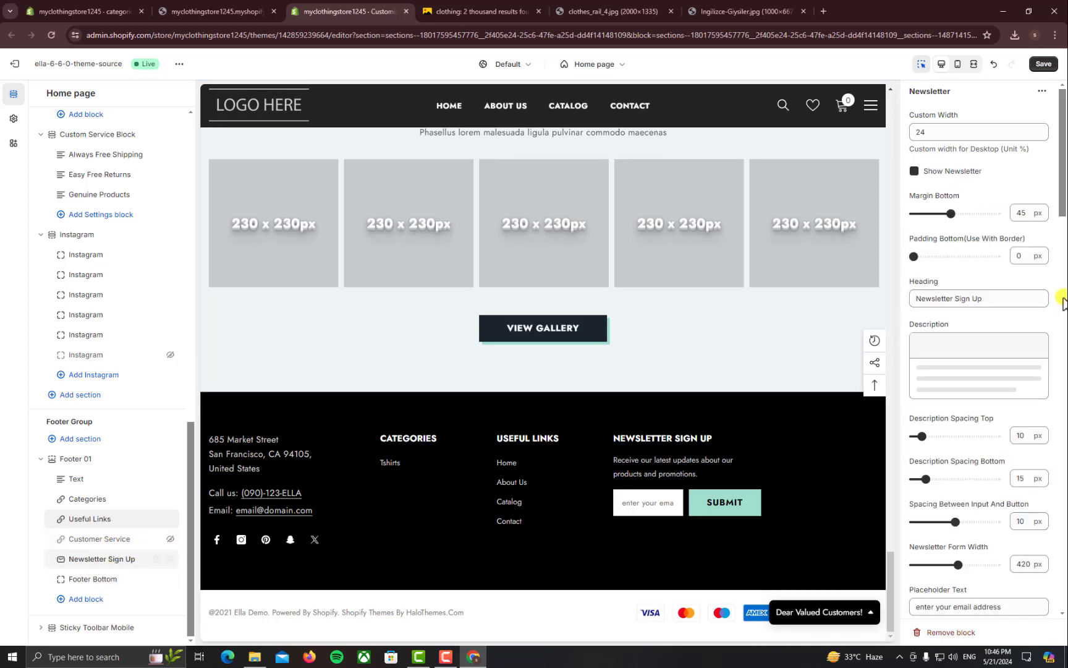
scroll(977, 370, down, 5)
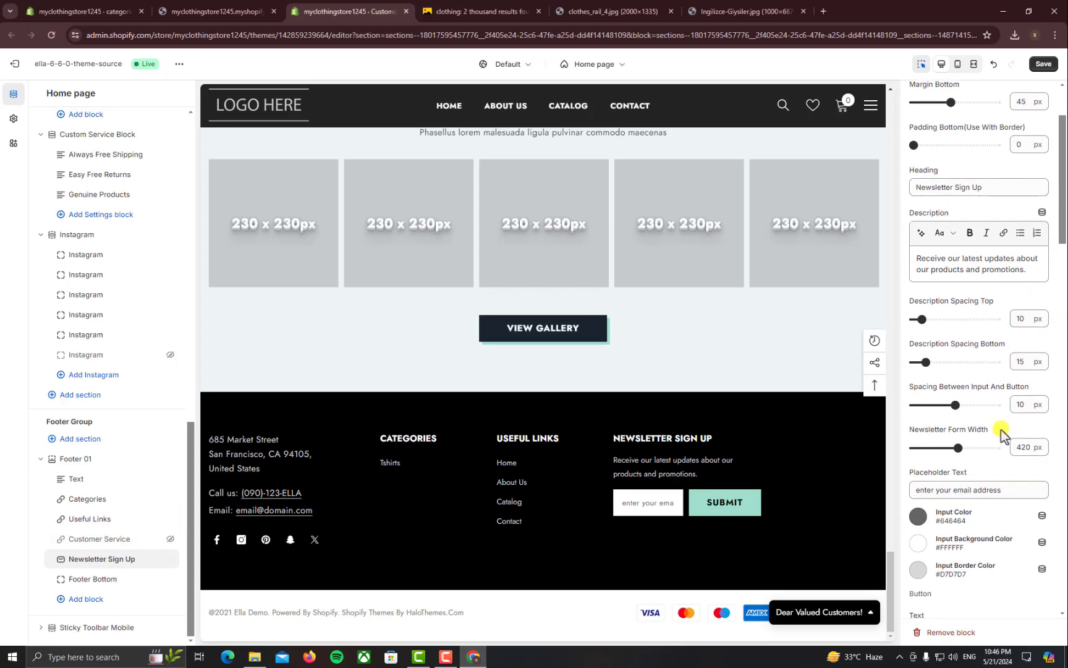
drag(985, 324, 927, 327)
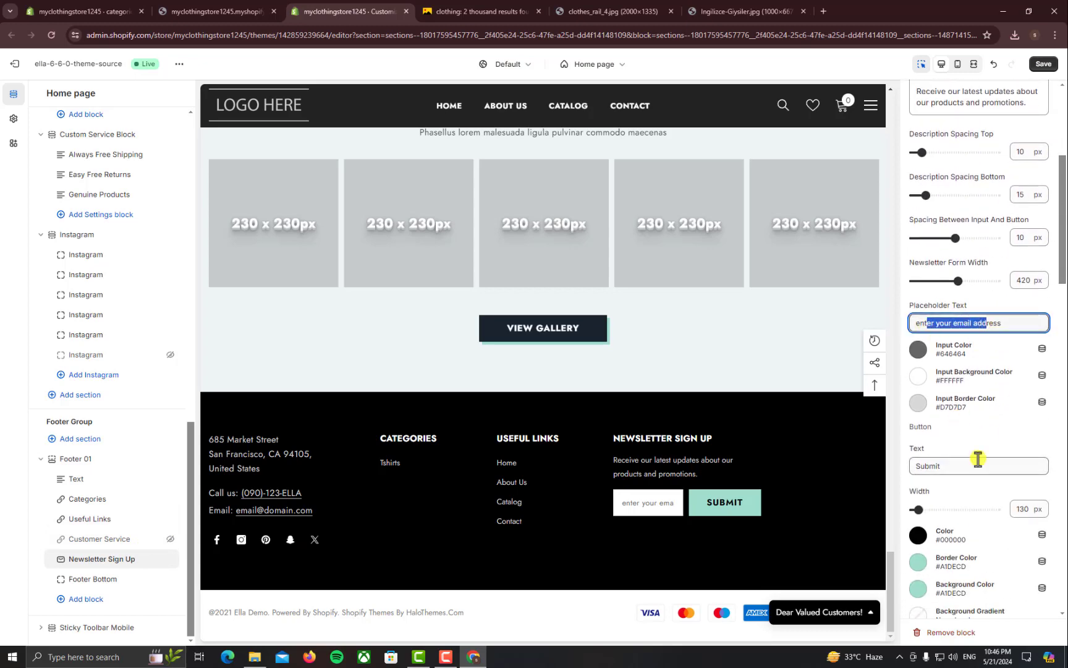
scroll(978, 458, down, 7)
scroll(980, 497, down, 15)
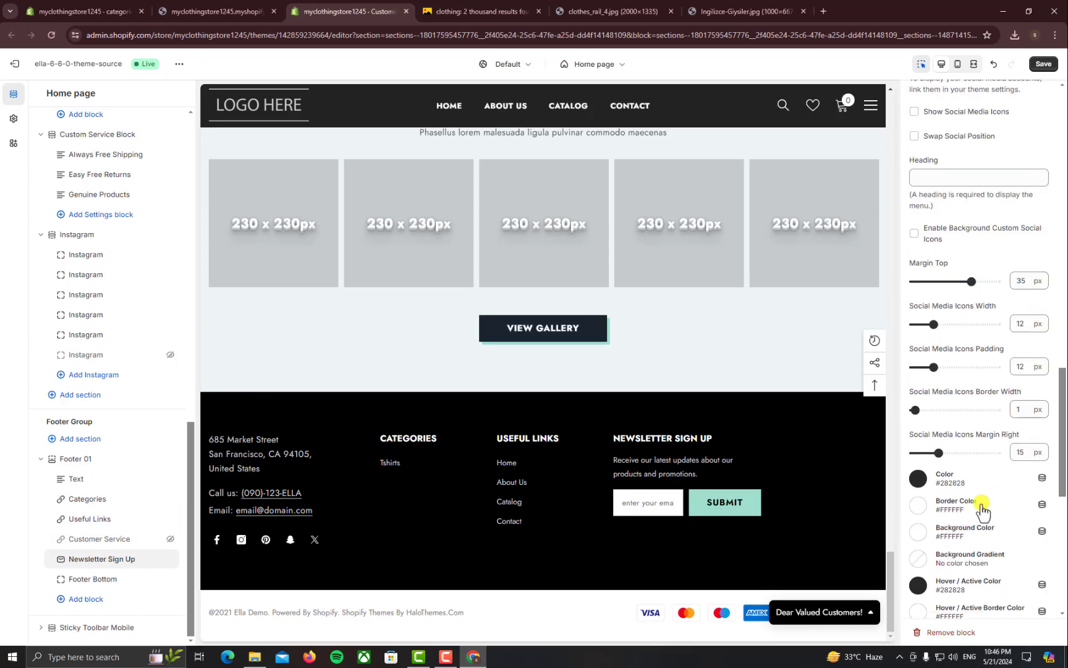
scroll(983, 506, down, 1)
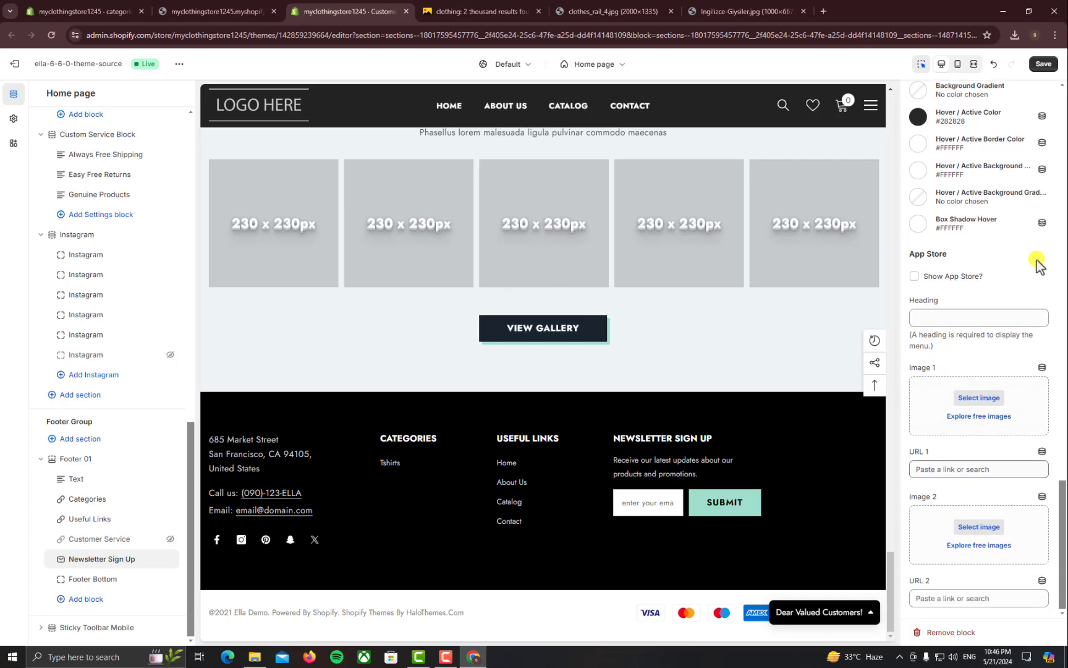
click(1044, 63)
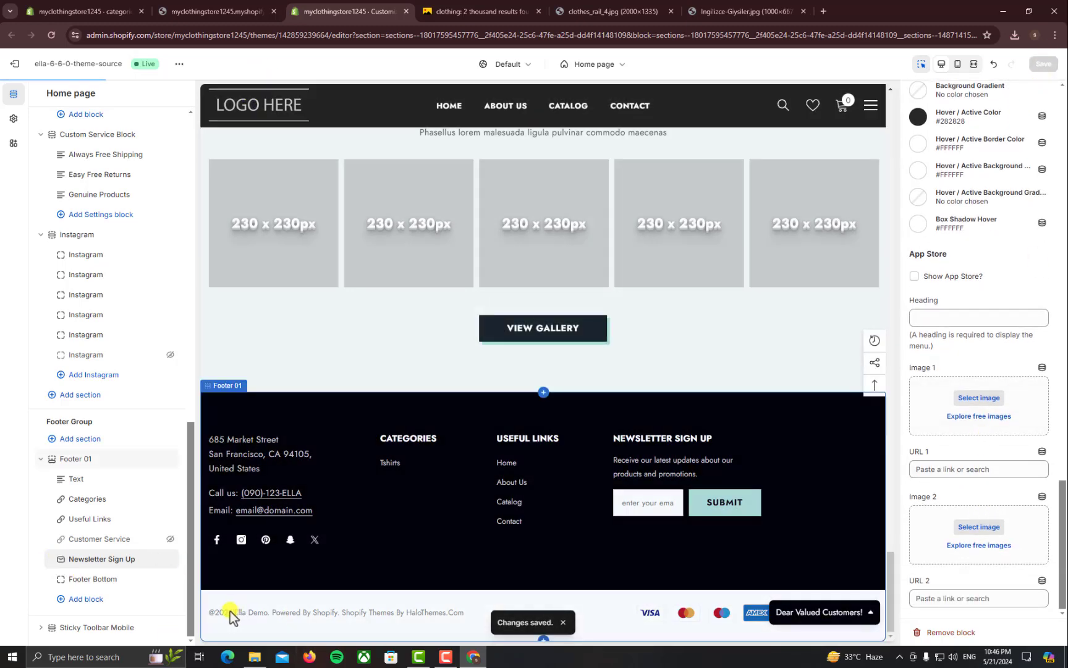
Open the Footer Bottom block's settings and close the newsletter popup in the preview
click(91, 581)
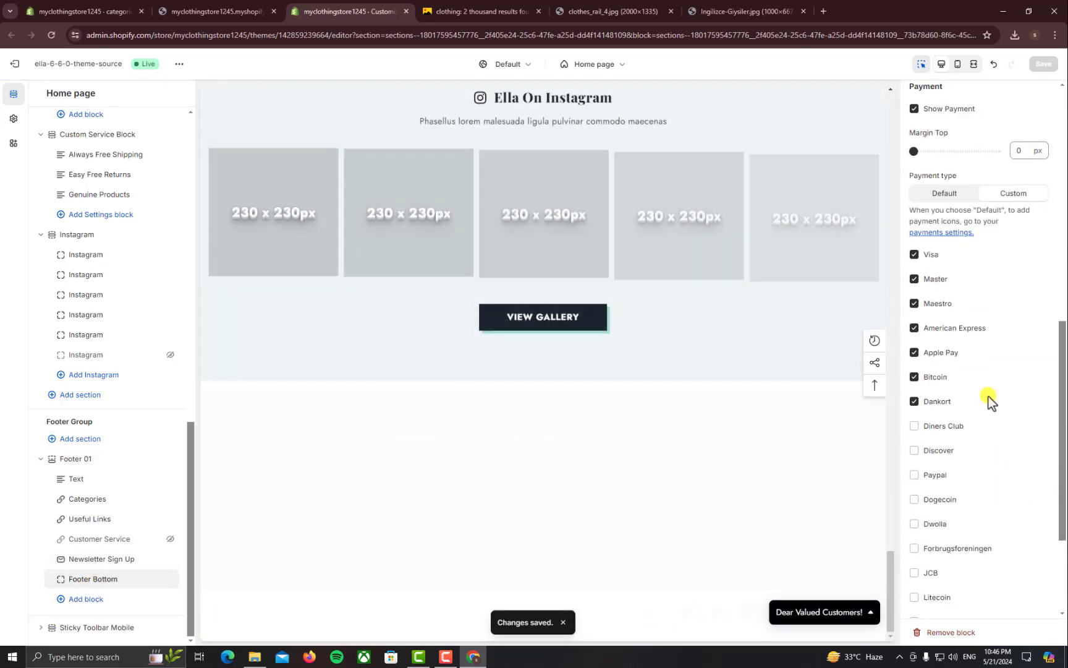
scroll(980, 399, up, 1)
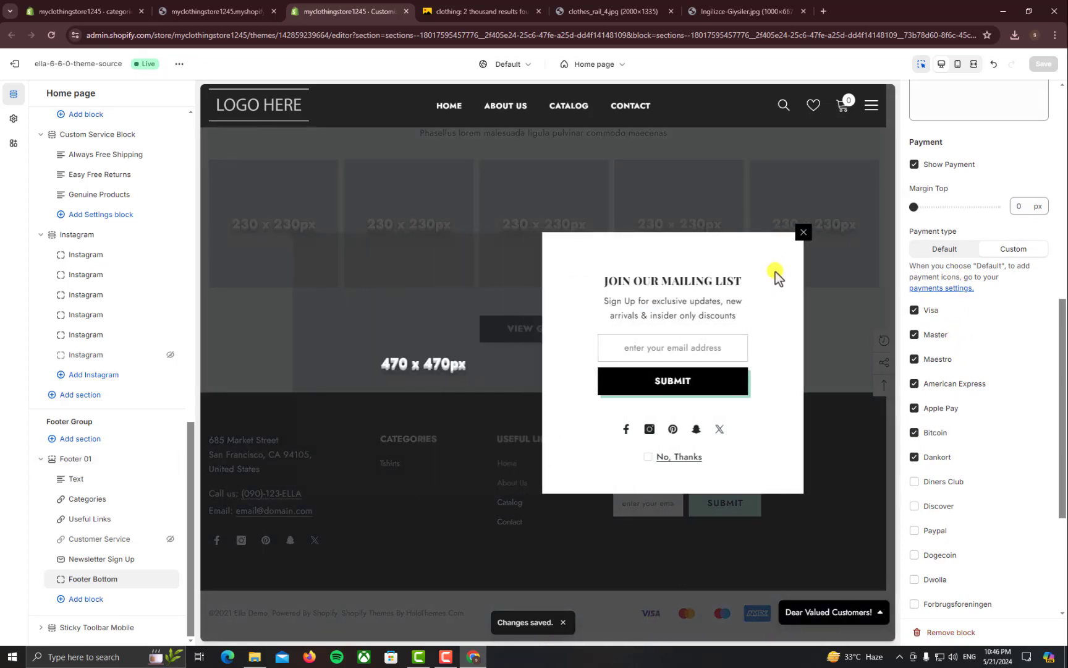
click(803, 232)
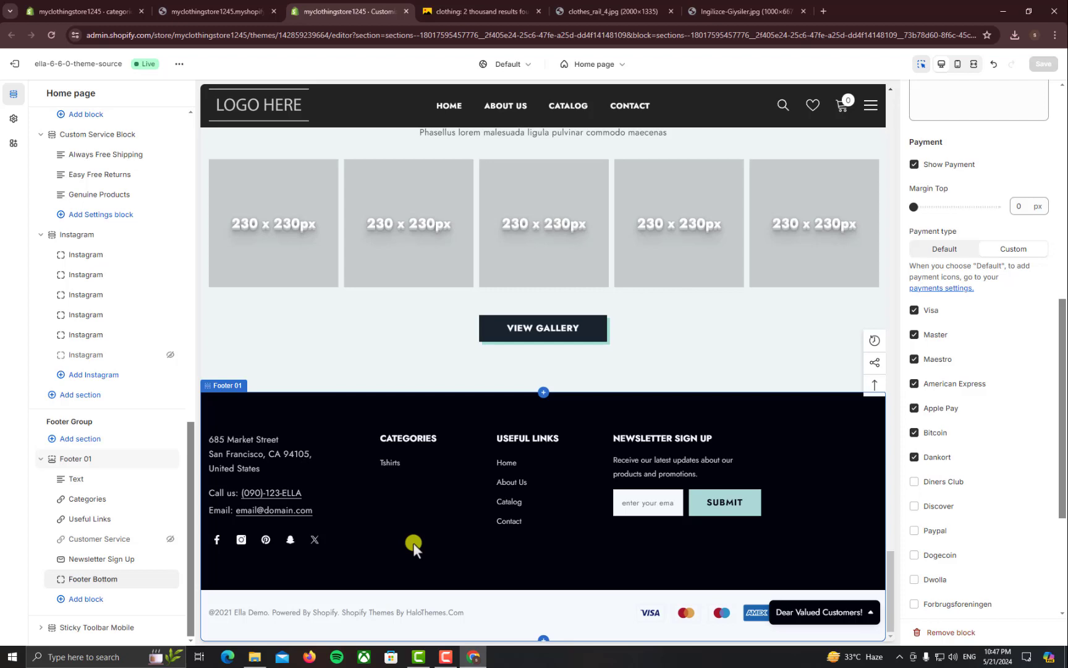
Change the copyright year to 2024 and the store name to 'My Clothing Store'
scroll(989, 255, up, 5)
scroll(990, 254, up, 2)
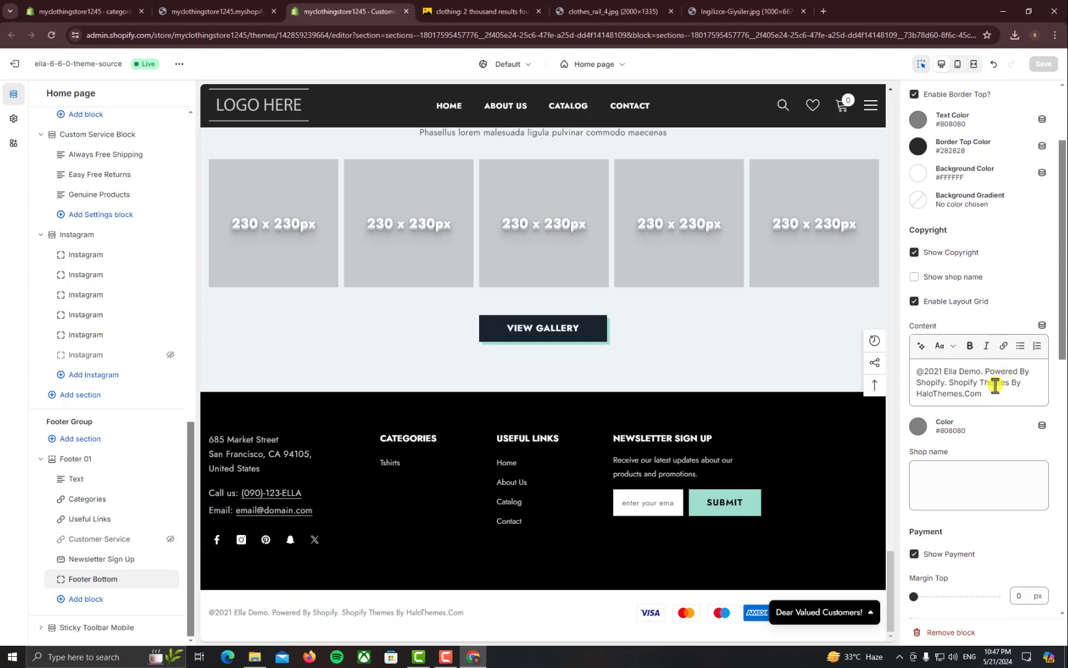
mouse_move(982, 393)
mouse_down()
mouse_move(924, 374)
mouse_move(979, 371)
mouse_up()
click(951, 385)
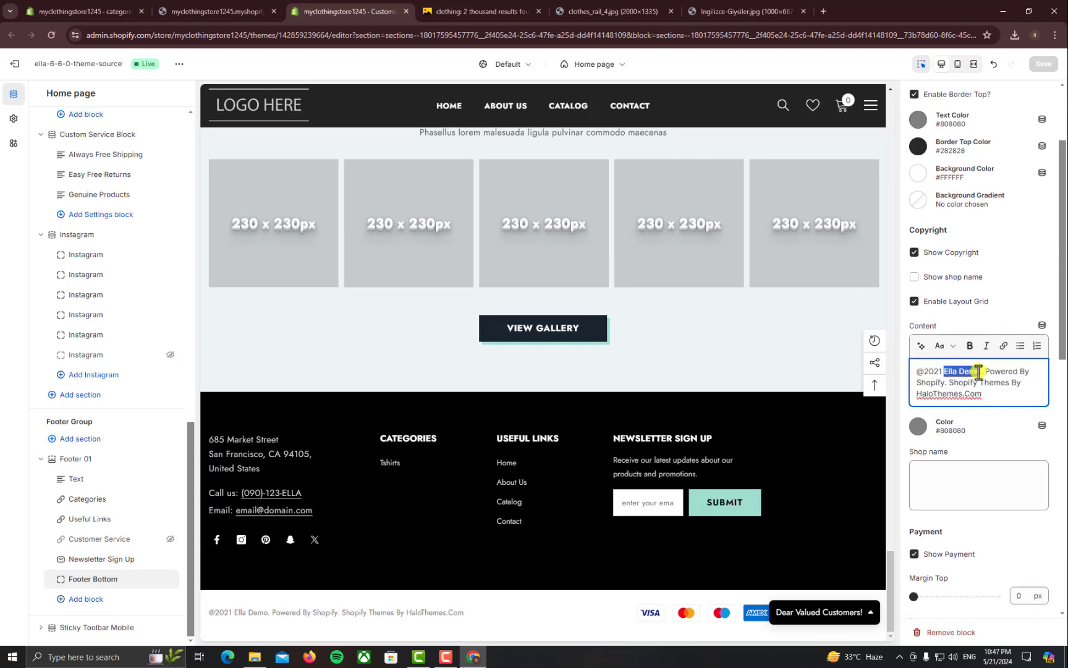
key(Left)
key(shift+Right)
key(shift+Right)
key(shift+Right)
key(shift+Right)
key(shift+Right)
key(shift+Right)
key(shift+Right)
text(4 )
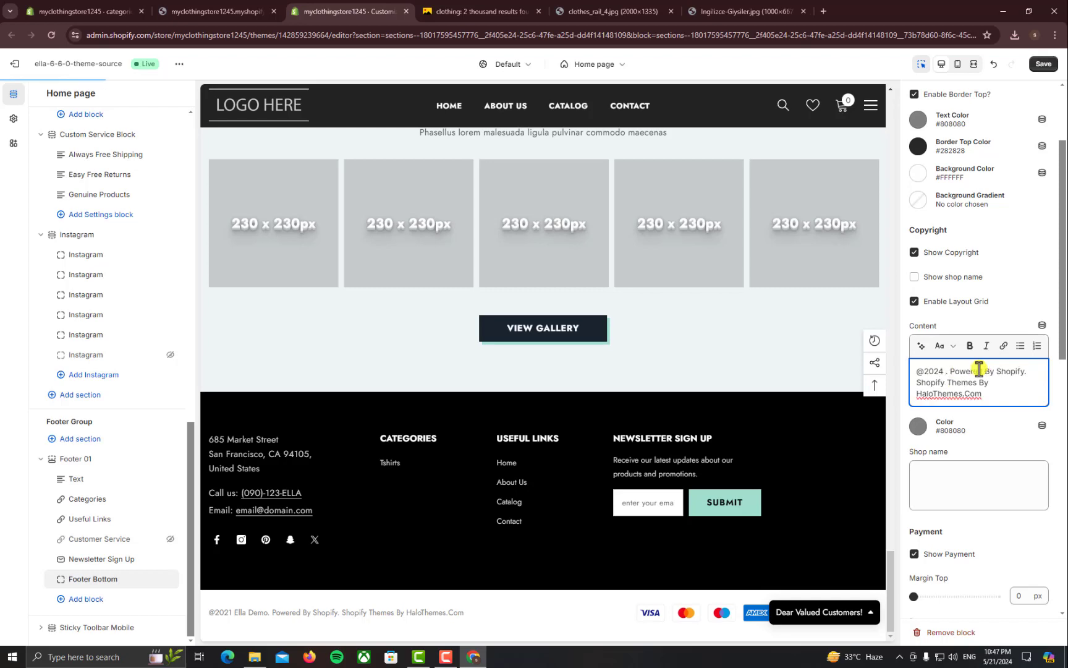
text(My Clo)
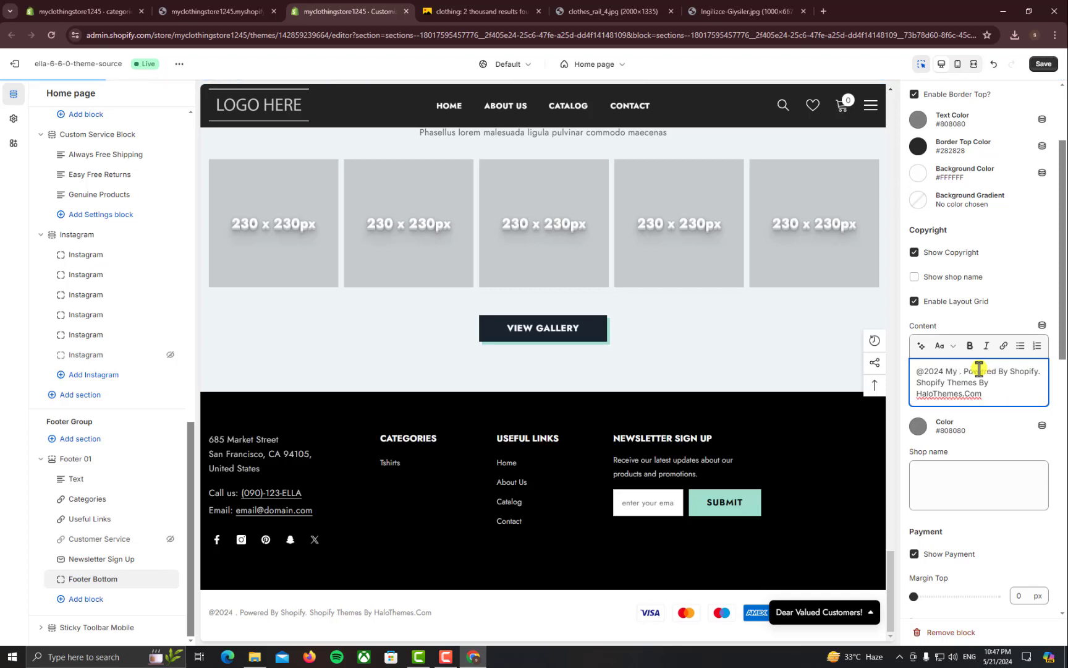
text(thing Sto)
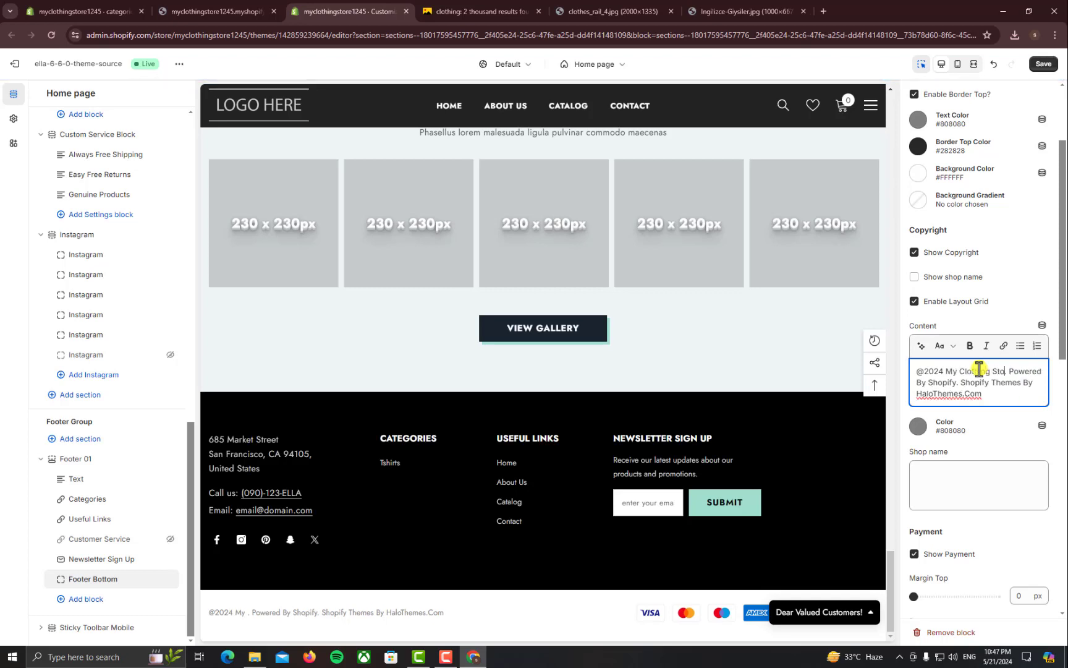
text(re)
Replace the Powered By credit with 'All rights reserved' and save the theme
drag(918, 383, 1024, 403)
key(BackSpace)
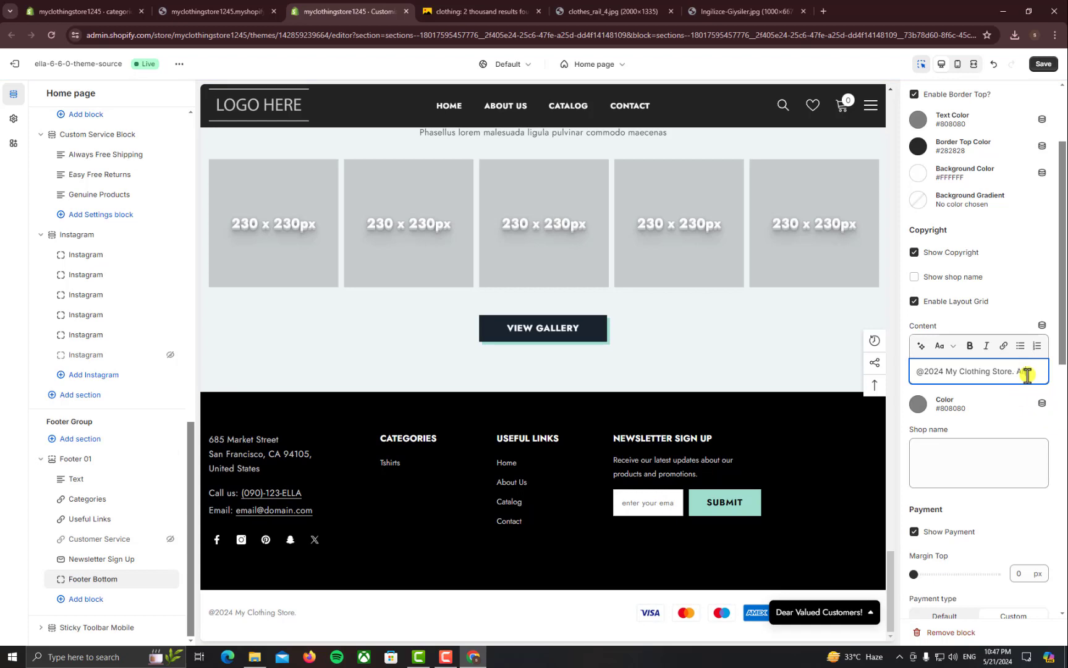
text(All rights)
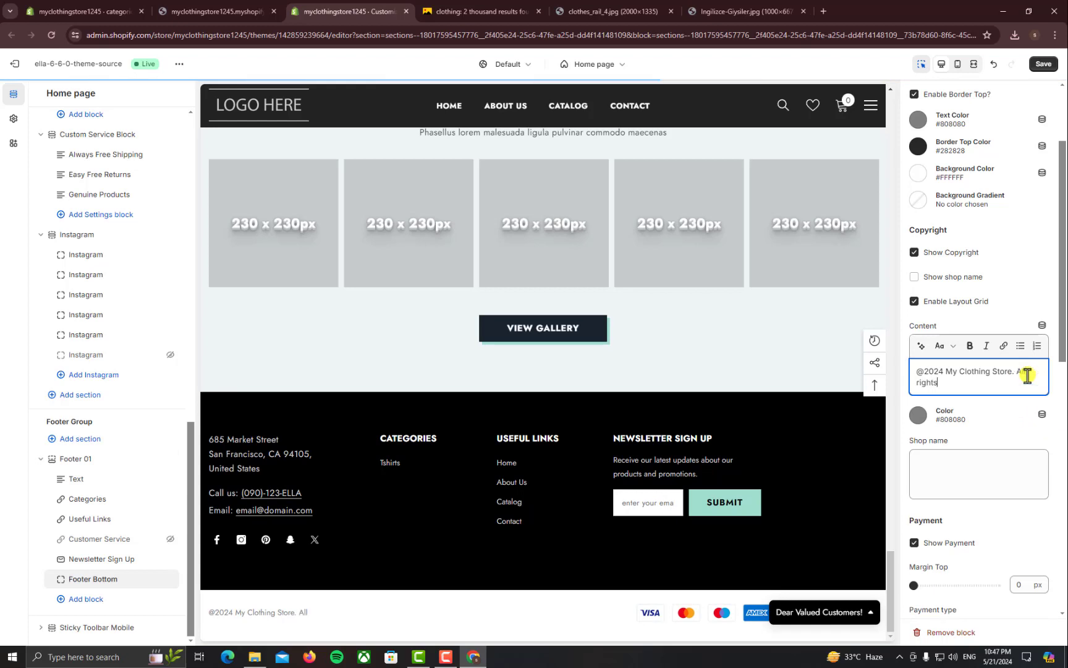
text( reserved)
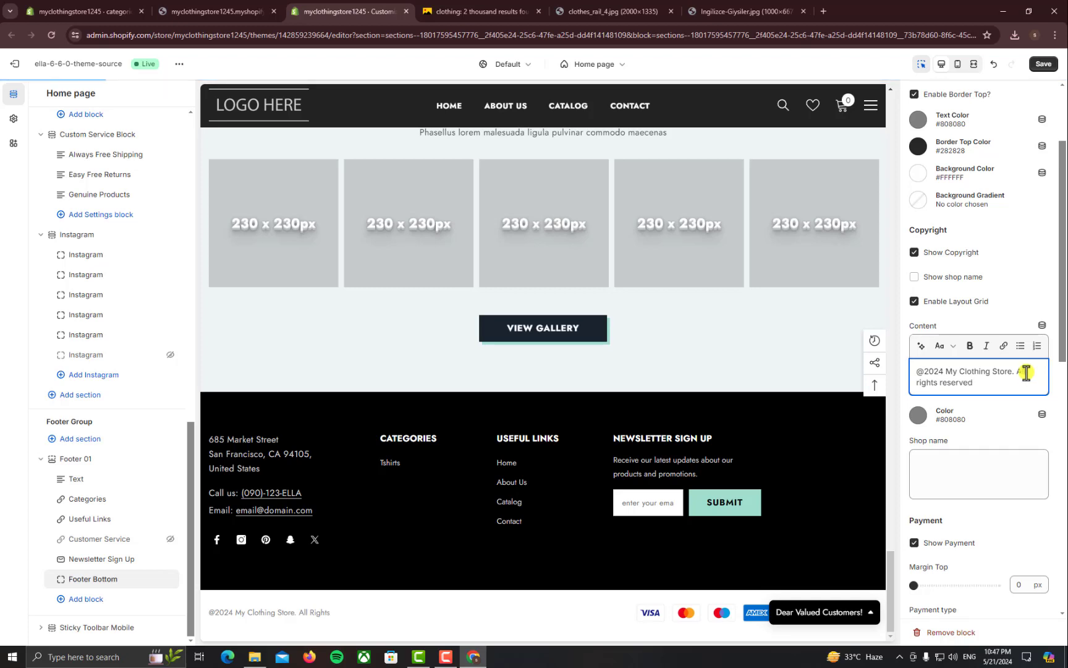
click(1042, 65)
scroll(1045, 303, up, 2)
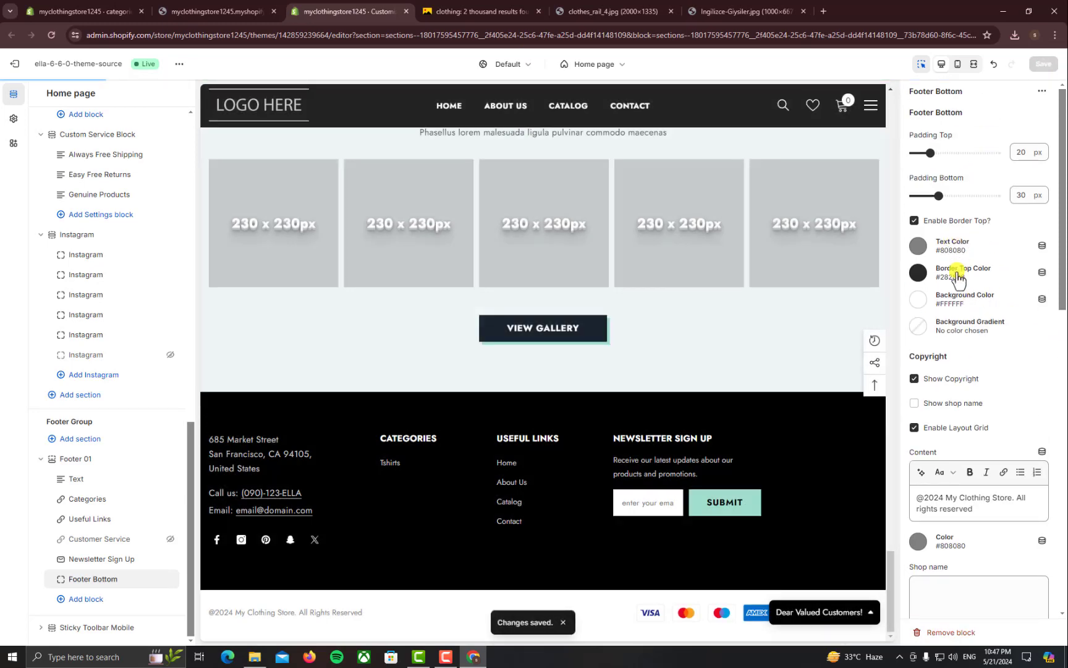
Reload the live storefront and scroll to the footer to verify the 2024 copyright line
click(257, 17)
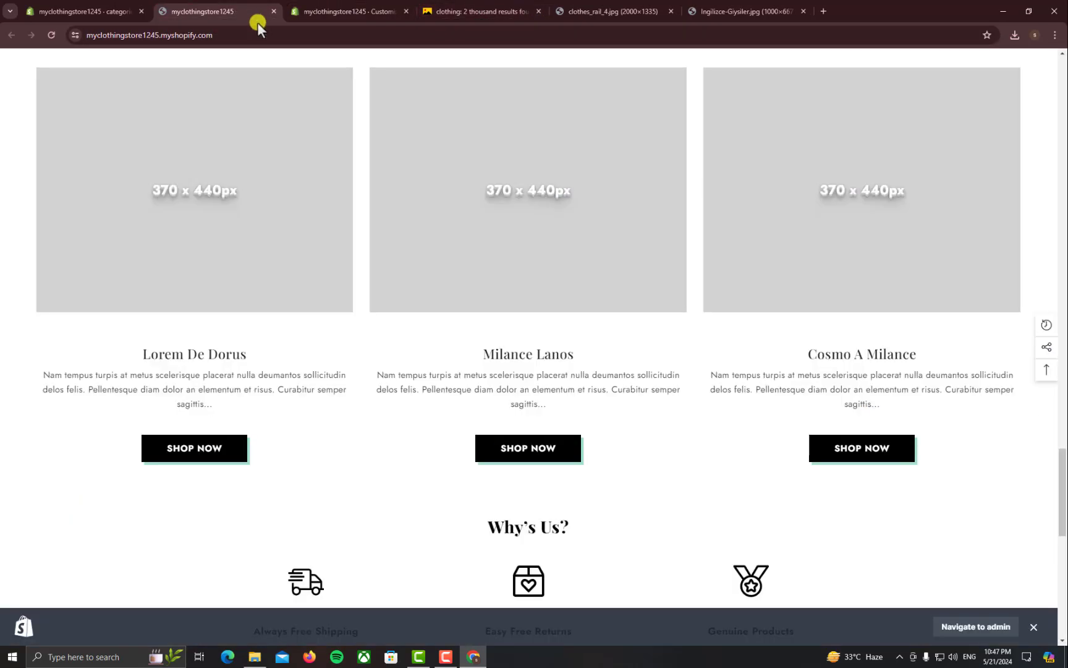
key(Return)
scroll(581, 402, down, 10)
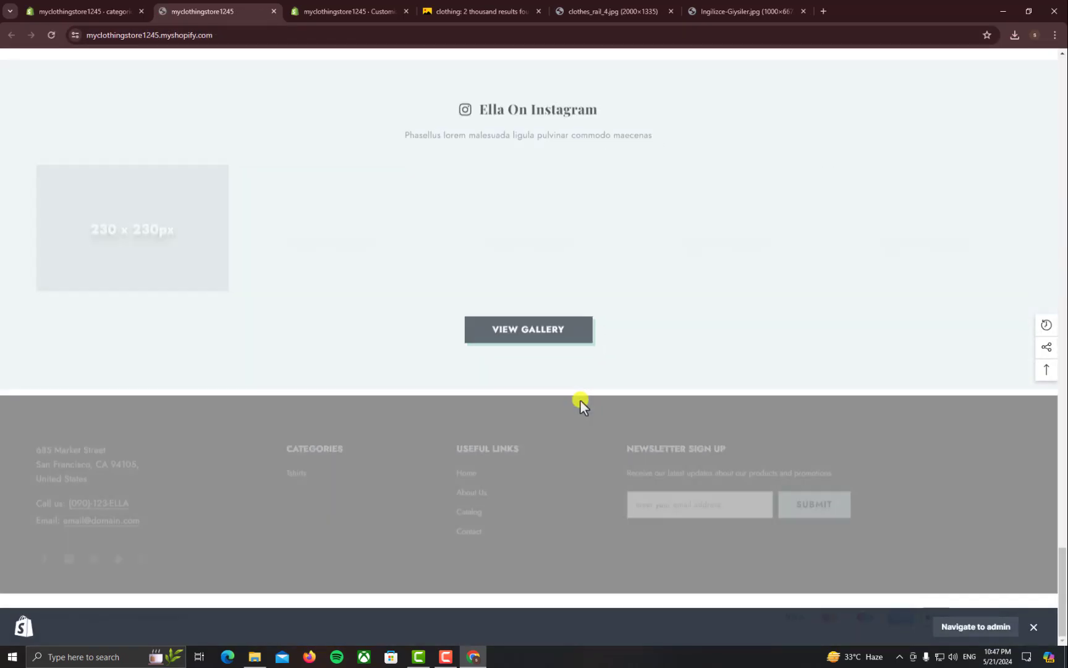
click(1032, 629)
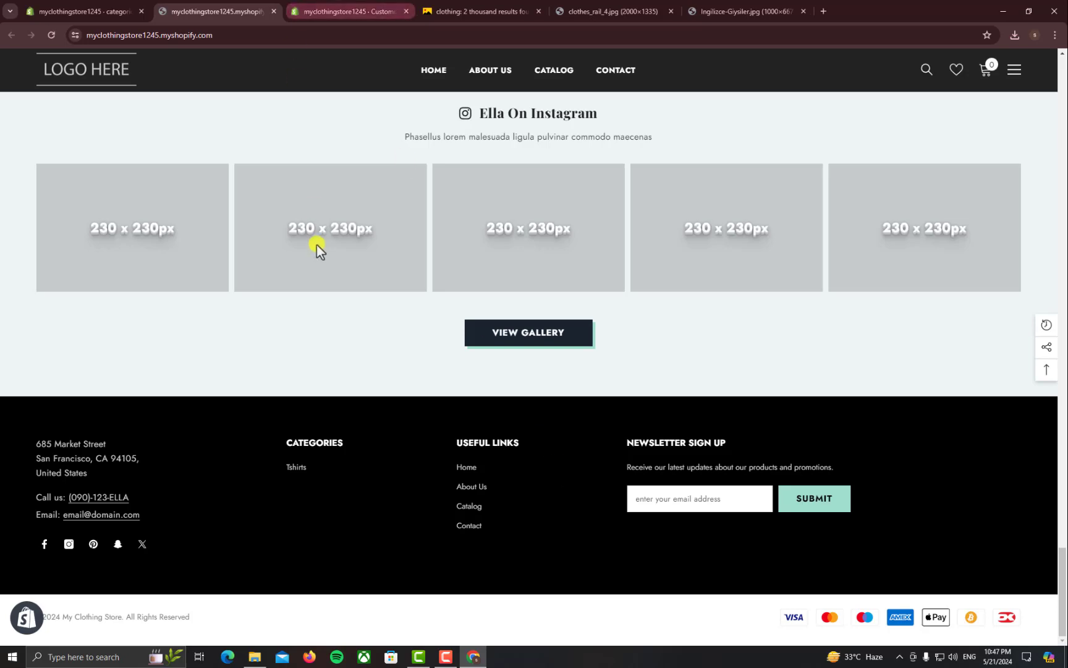
scroll(322, 236, up, 10)
scroll(334, 245, up, 15)
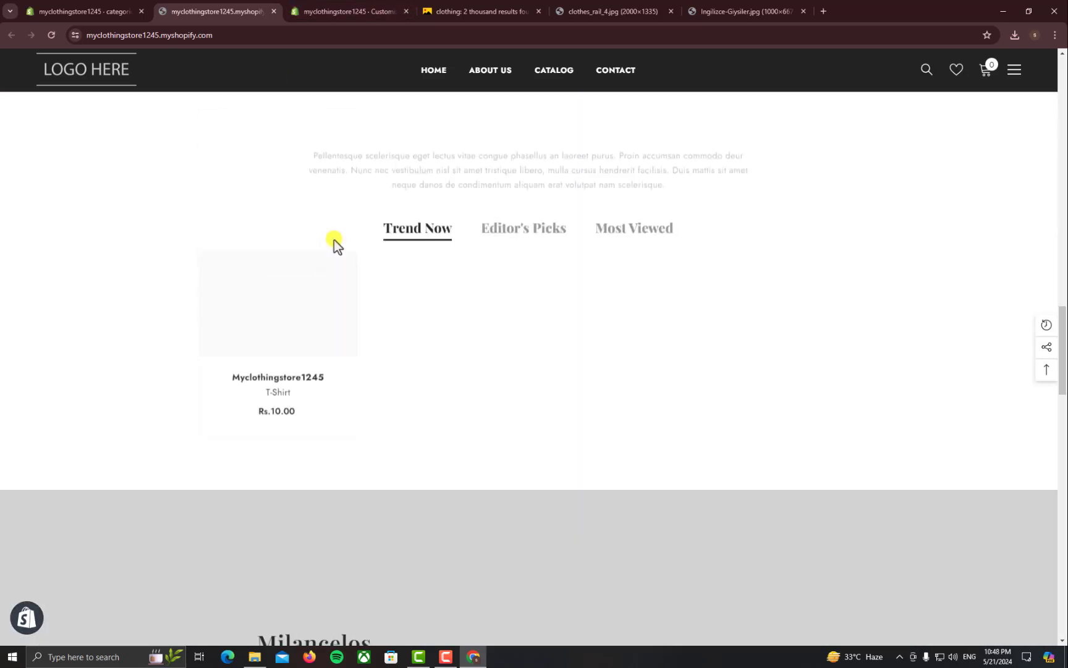
scroll(337, 248, up, 10)
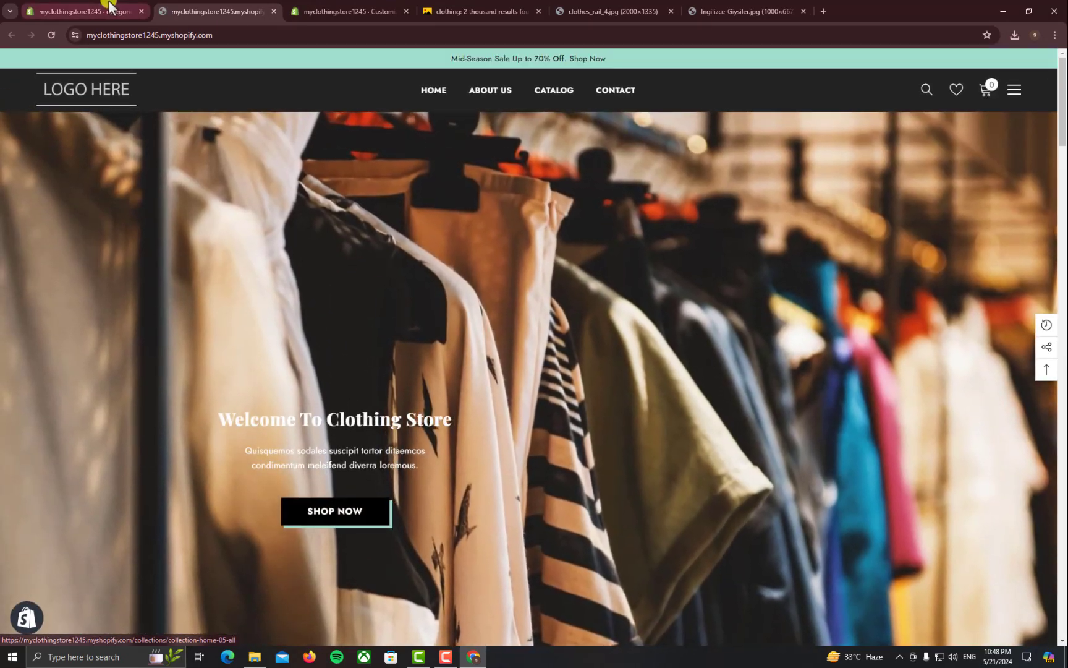
Return from the admin to the theme editor, where the 2024 copyright text is in place
click(133, 11)
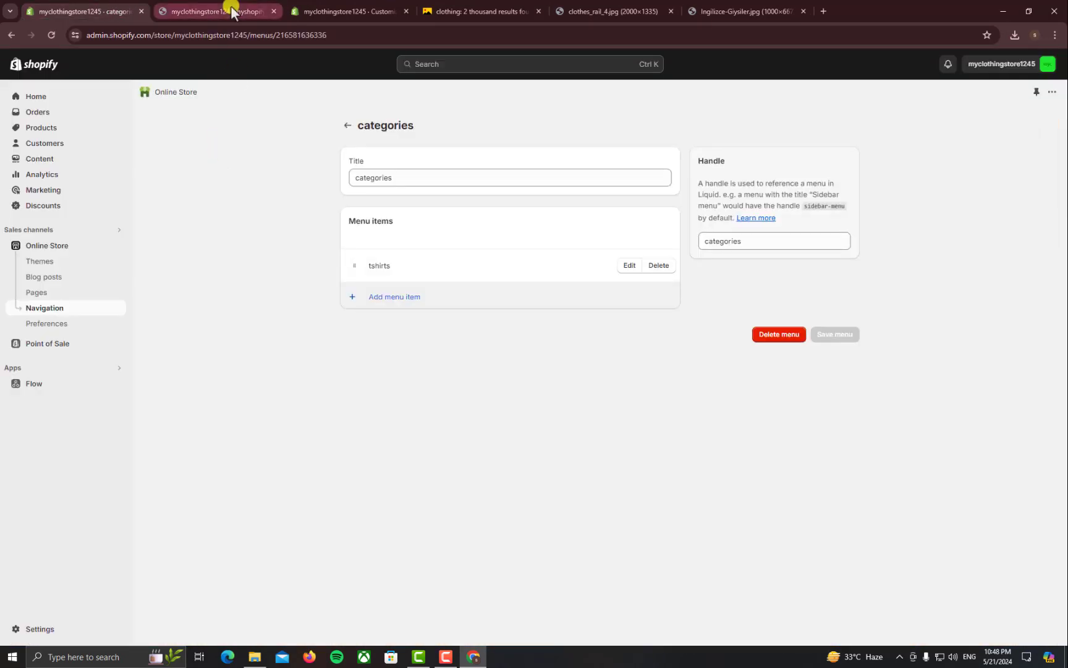
click(308, 11)
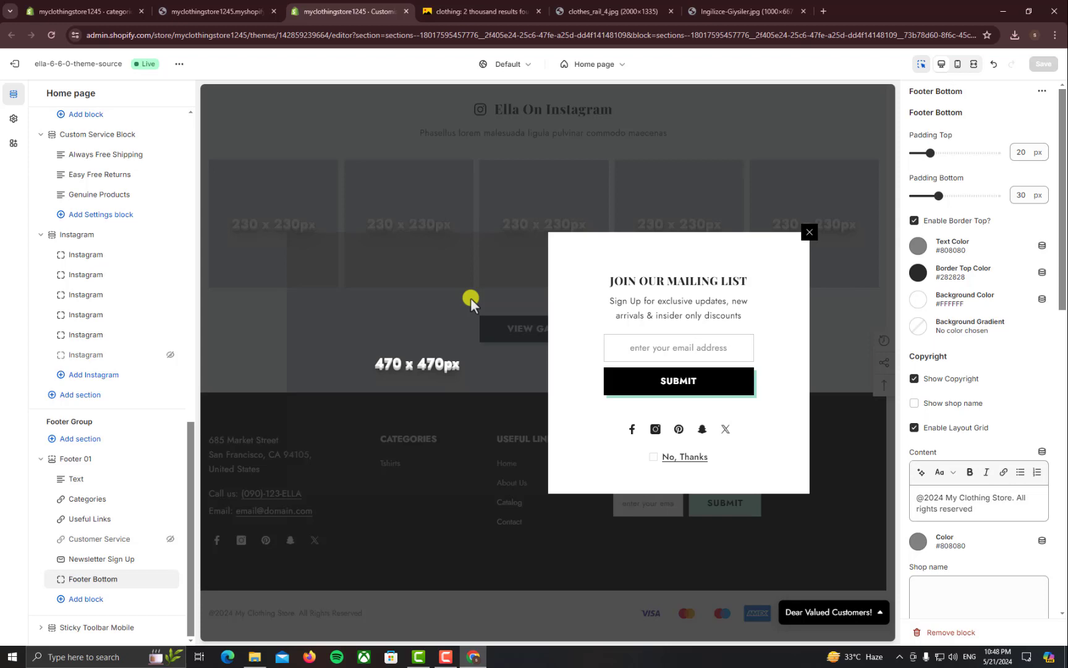
Turn off 'Show Newsletter Popup?' in the Theme settings Newsletter Popup section and save
click(13, 118)
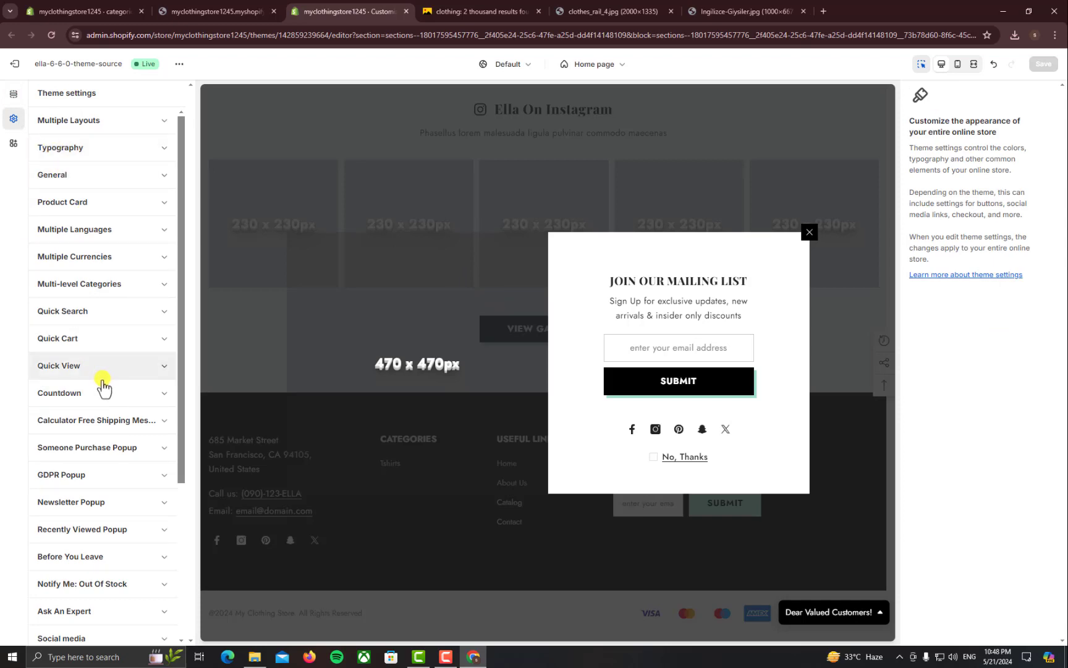
scroll(102, 384, down, 3)
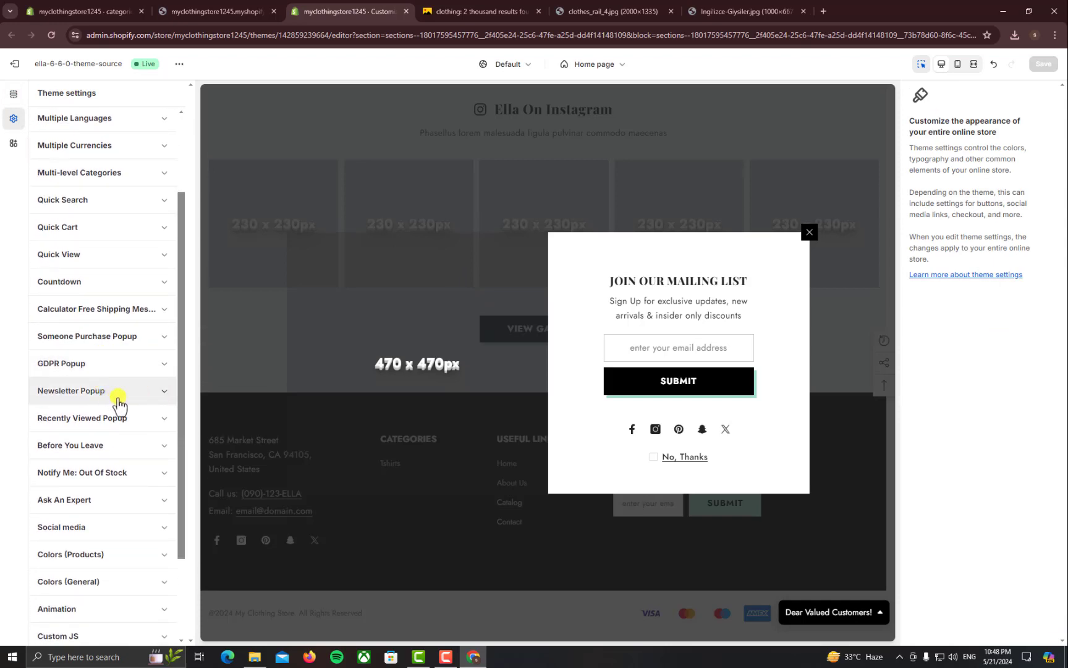
click(165, 393)
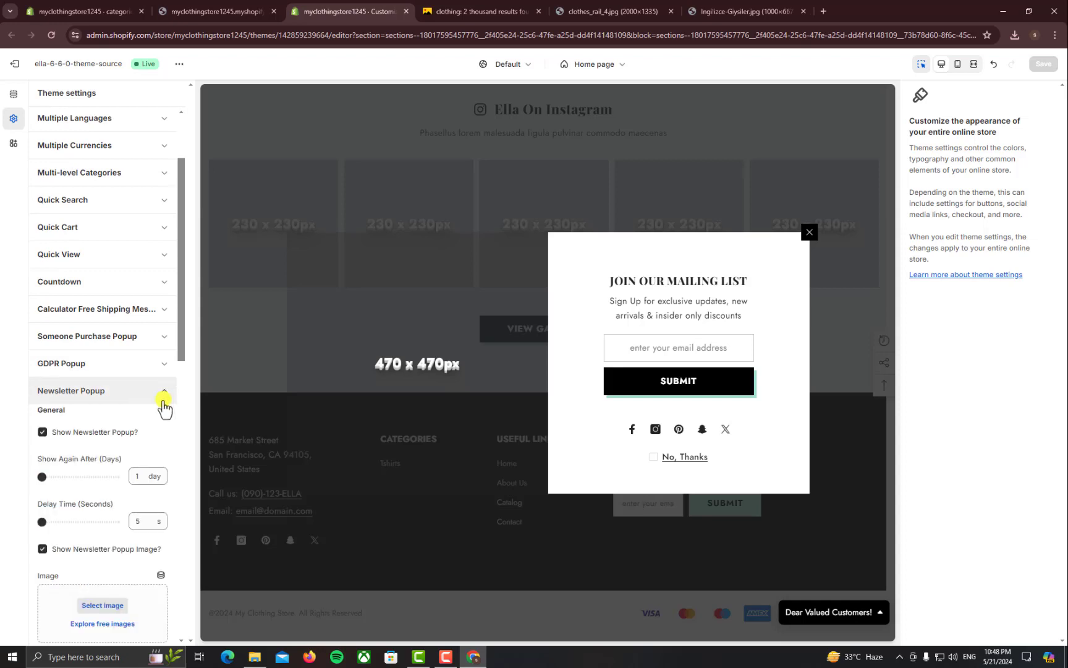
click(42, 432)
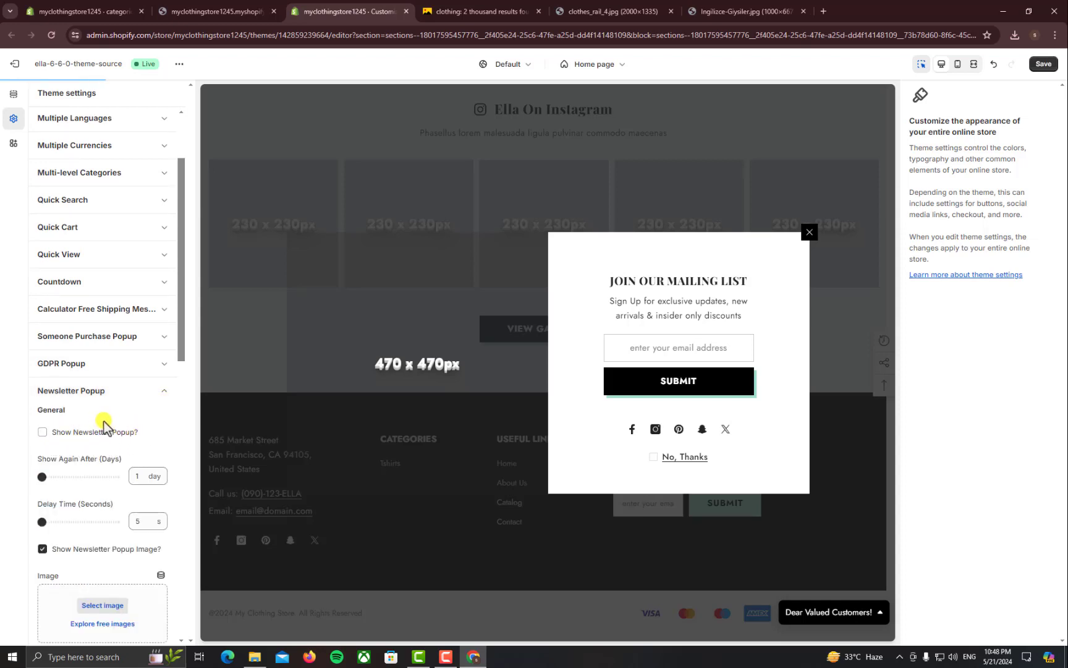
click(139, 401)
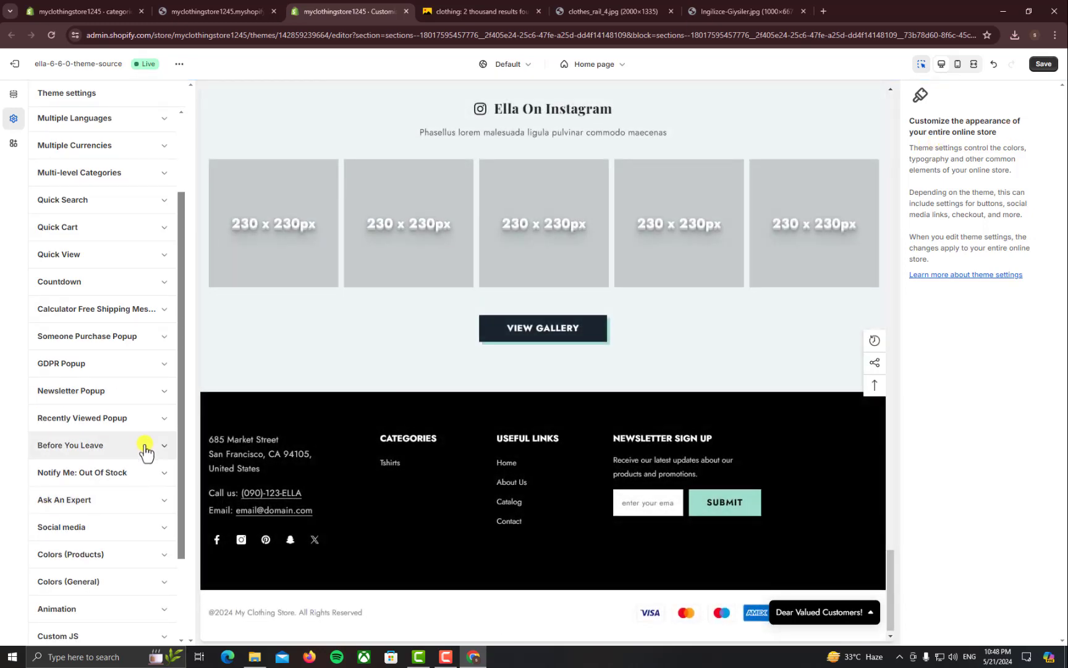
click(1043, 63)
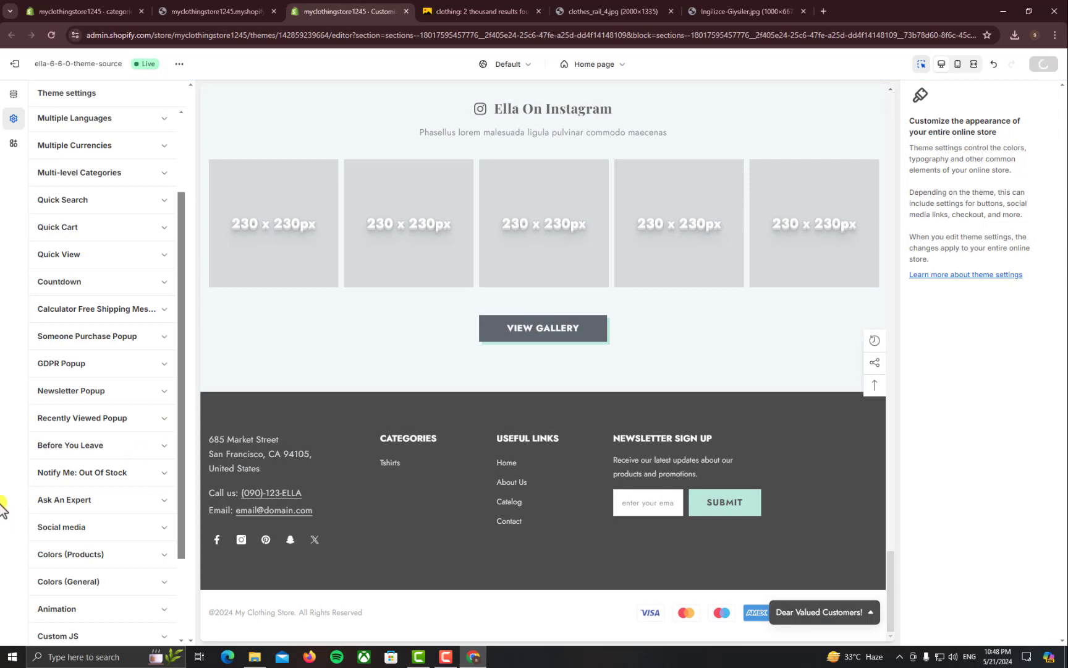
scroll(43, 488, down, 2)
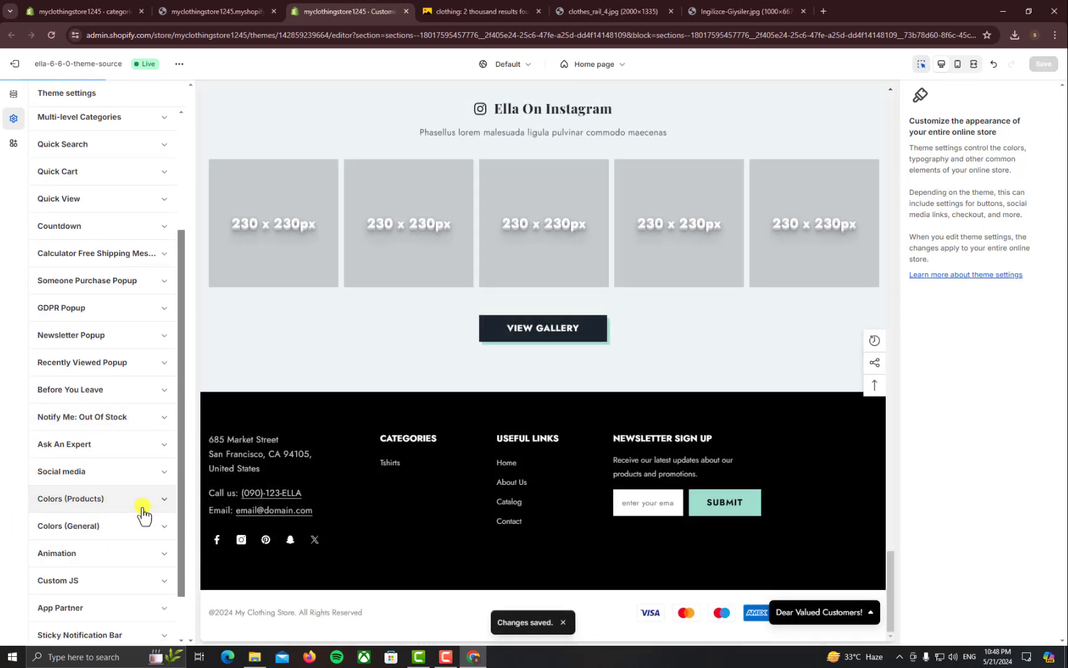
Review the Colors (Products) settings down to New Badge #62A78C and Sale Badge #EA4226
click(139, 499)
scroll(123, 535, down, 2)
scroll(114, 549, down, 1)
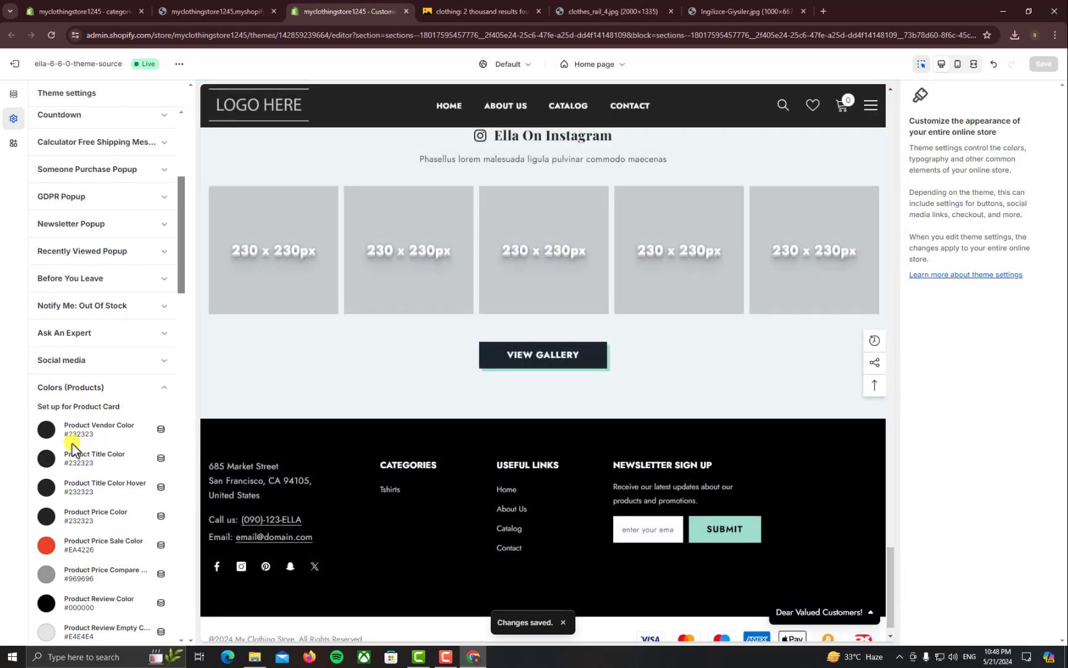
scroll(72, 470, down, 5)
scroll(76, 495, down, 1)
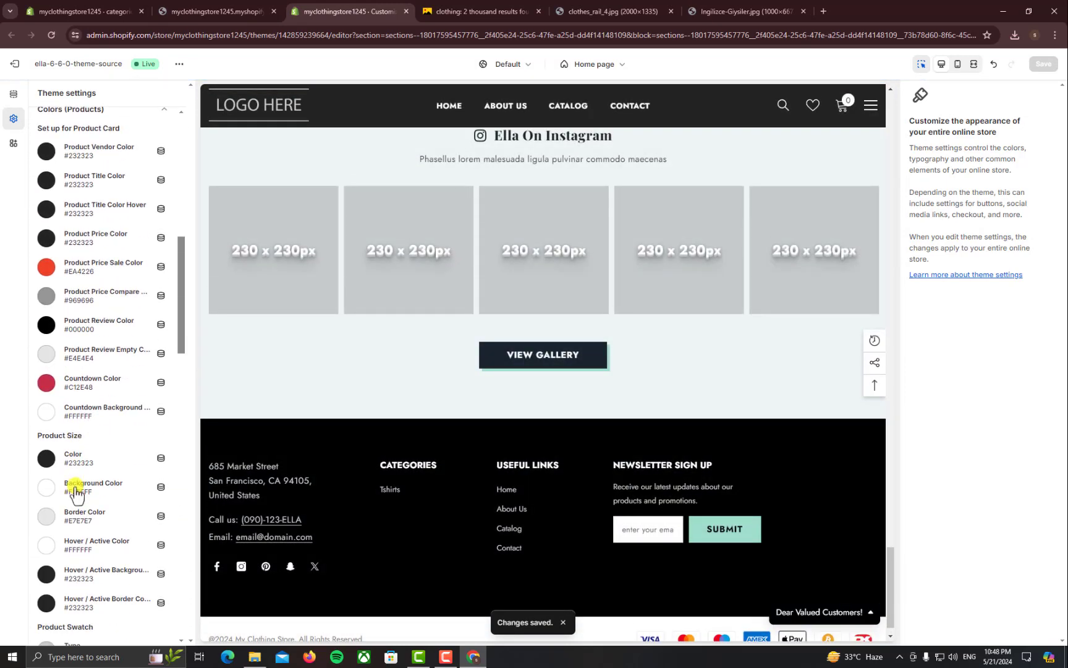
scroll(77, 493, down, 4)
scroll(78, 493, down, 2)
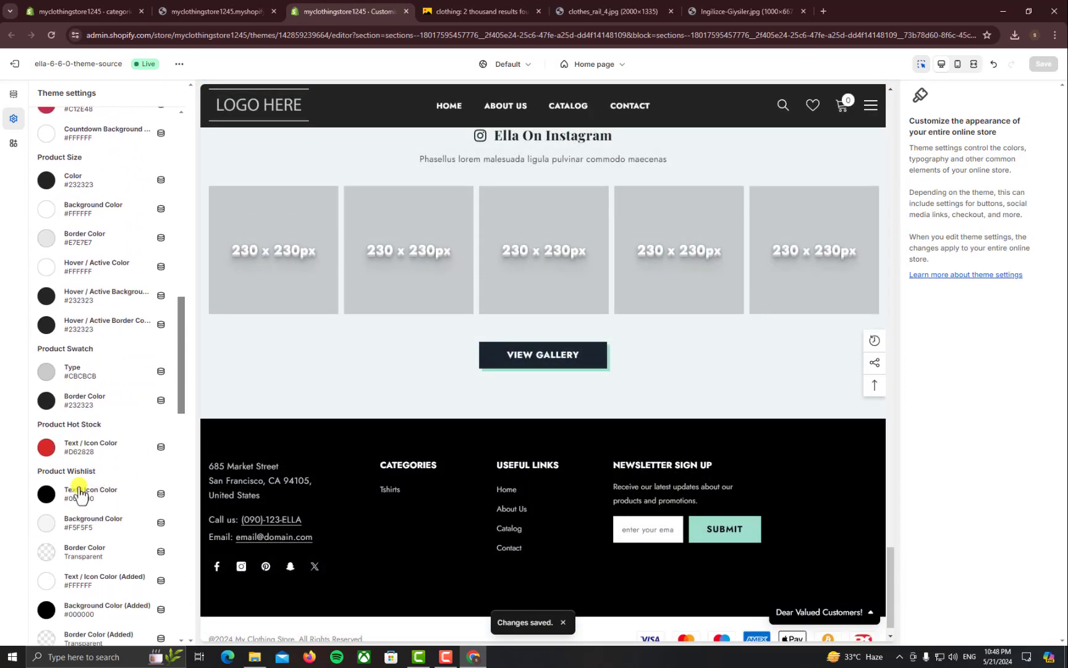
scroll(78, 493, down, 20)
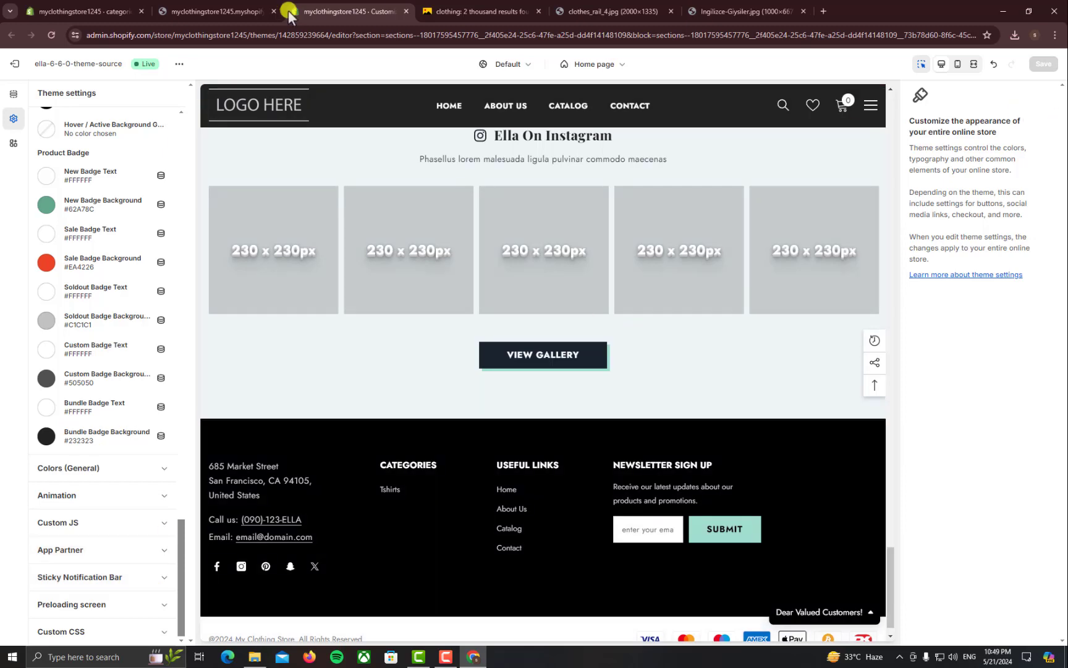
Show the live storefront homepage with its 'Welcome To Clothing Store' hero banner at the top
click(241, 11)
click(238, 37)
scroll(489, 278, down, 8)
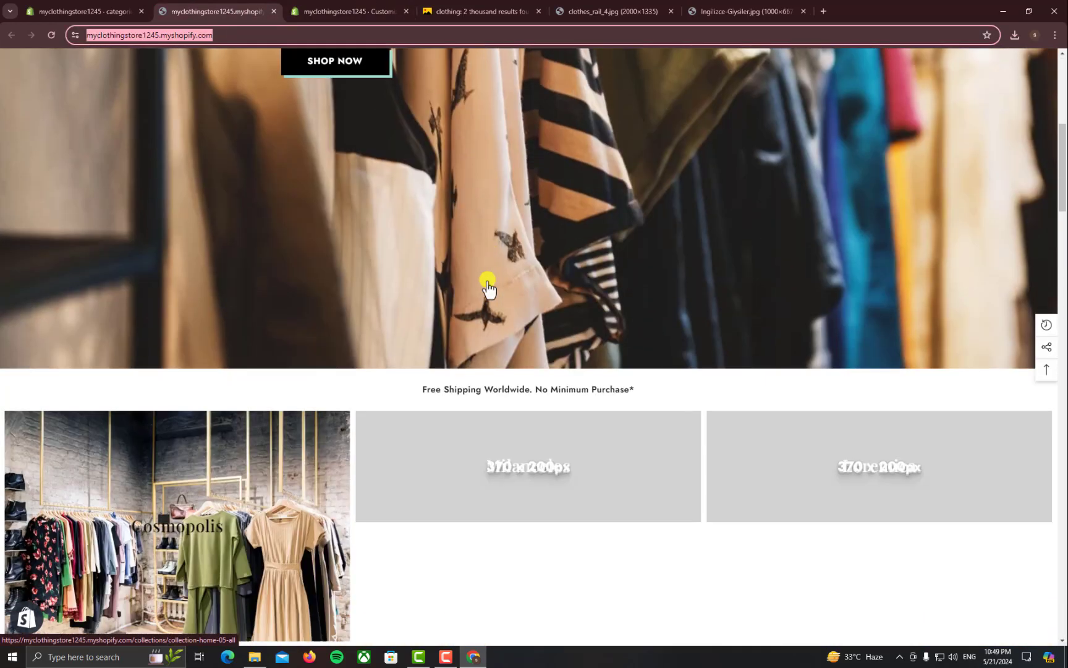
scroll(488, 277, up, 8)
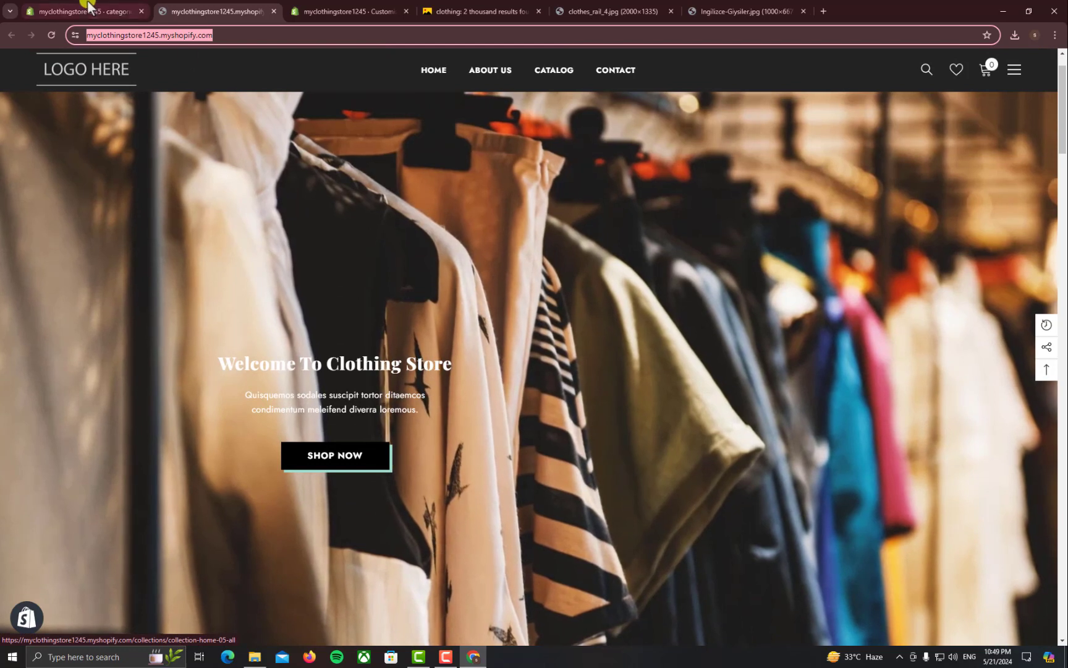